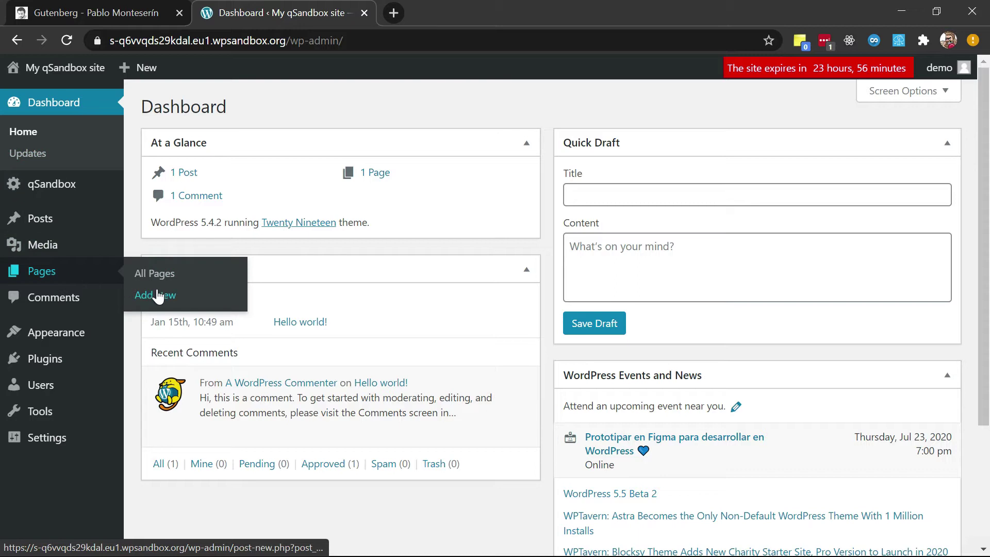
Create a new page and dismiss the block editor welcome guide
click(158, 291)
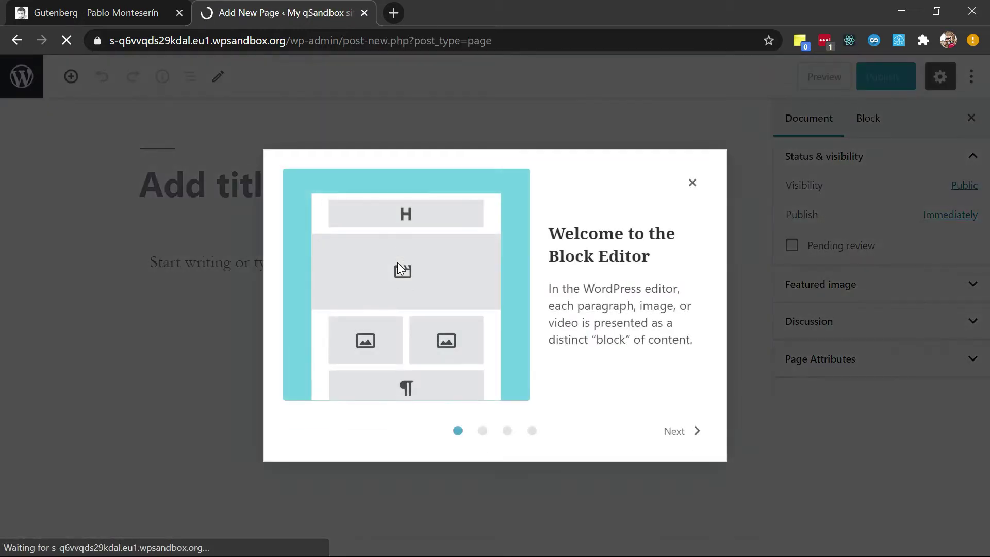
click(694, 184)
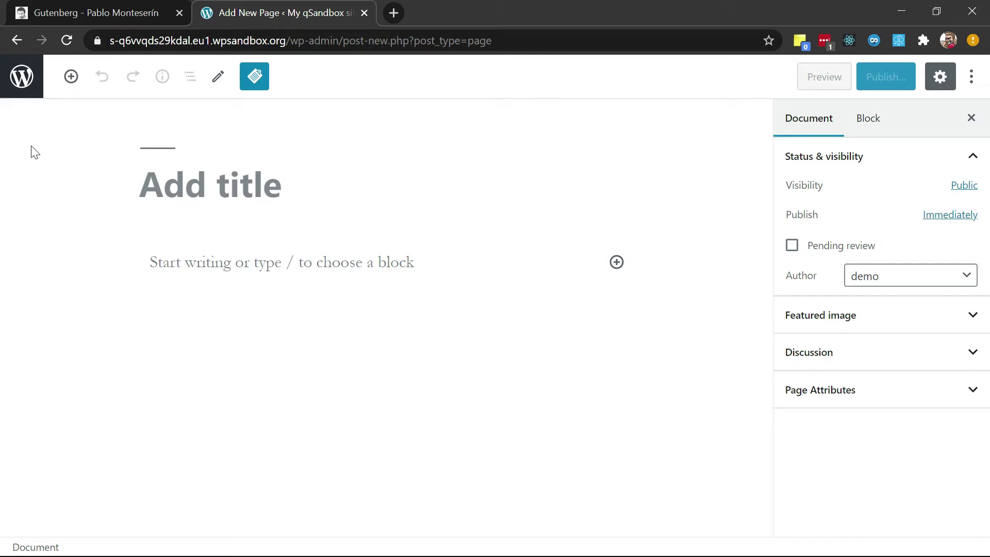
Insert a Paragraph block and a Quote block into the page body from the block library
click(72, 78)
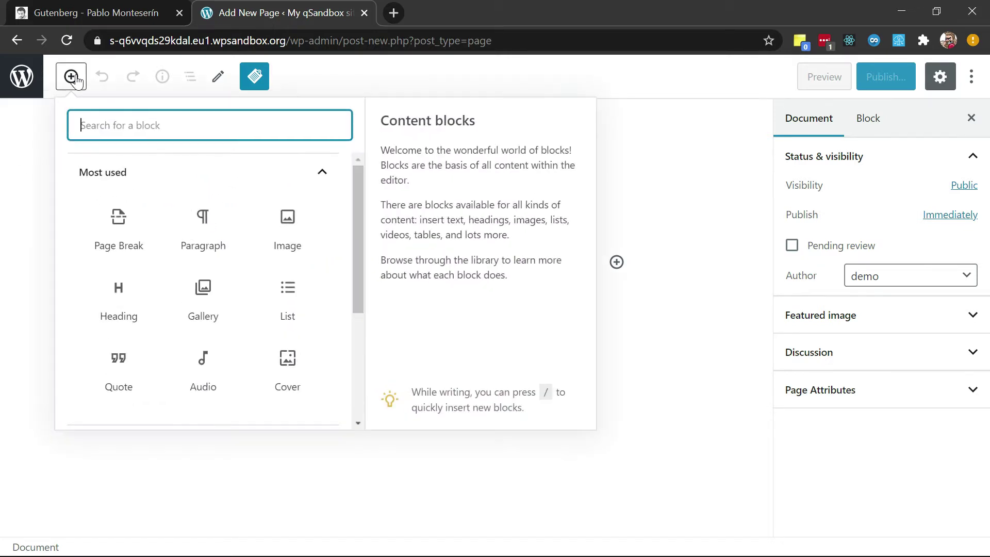
click(203, 237)
click(72, 77)
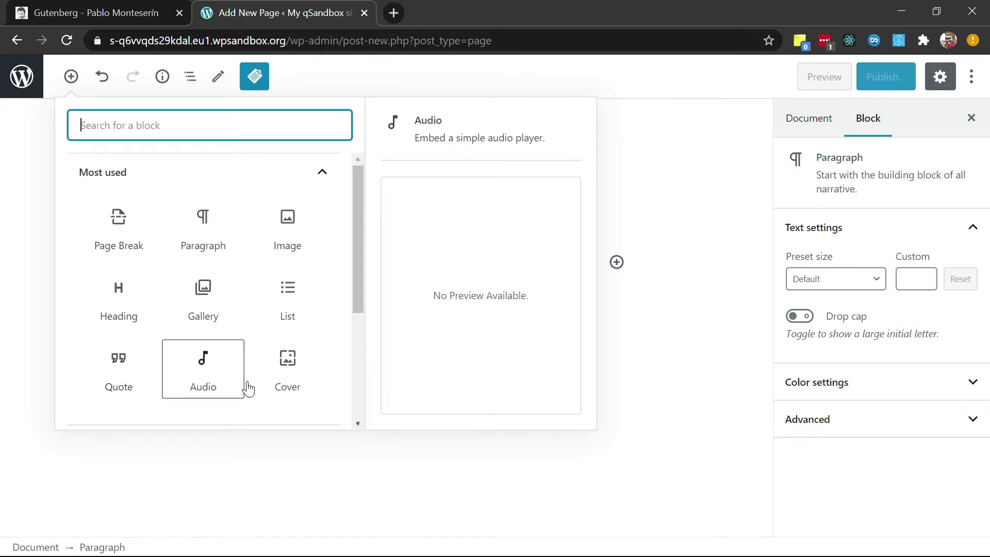
scroll(278, 371, down, 2)
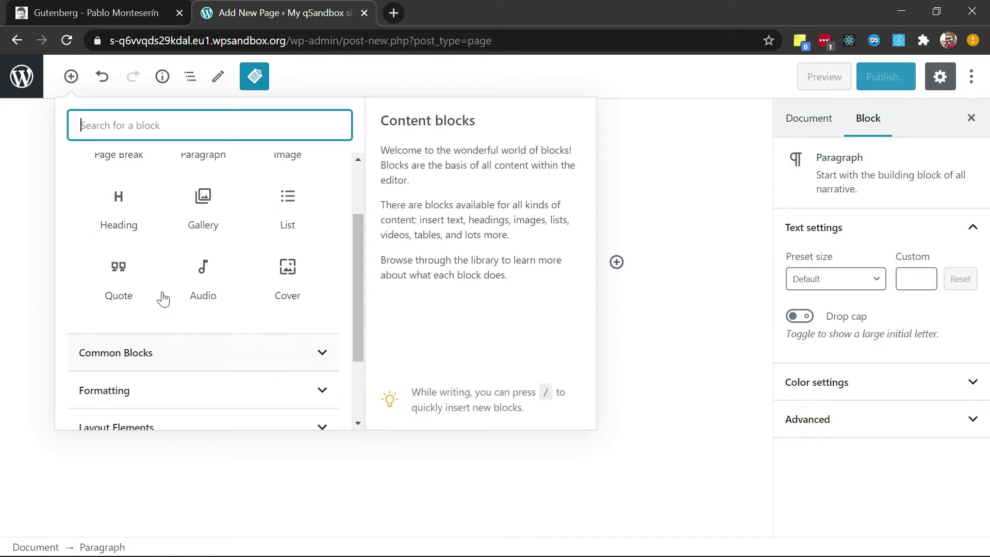
click(124, 271)
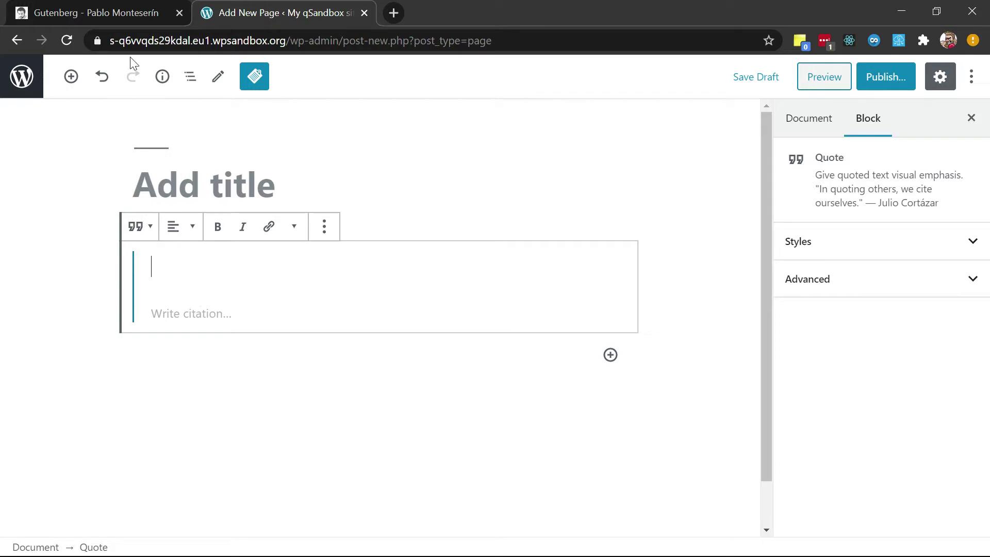
click(449, 348)
click(410, 274)
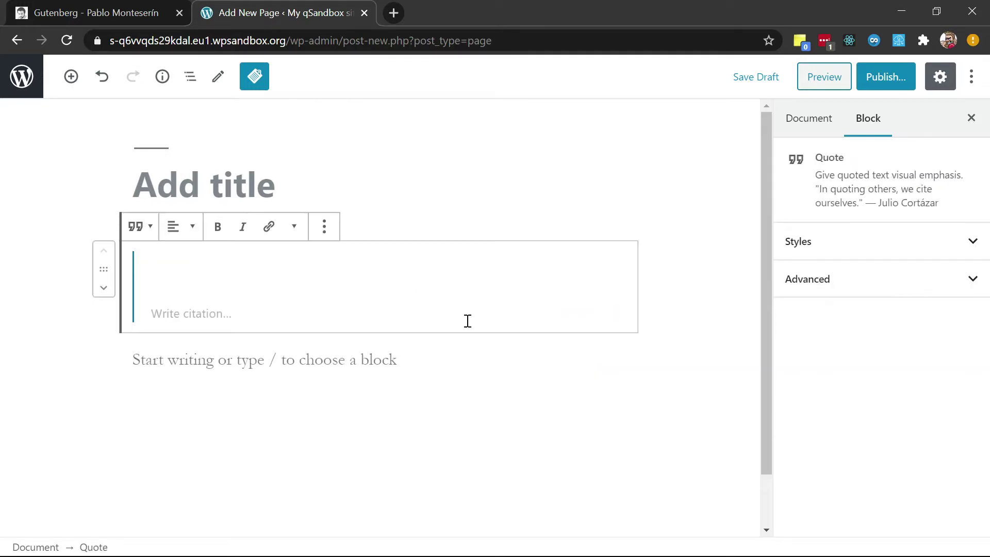
Add a Heading block directly below the quote with the text "uioyoiuiouoiuio"
mouse_move(361, 340)
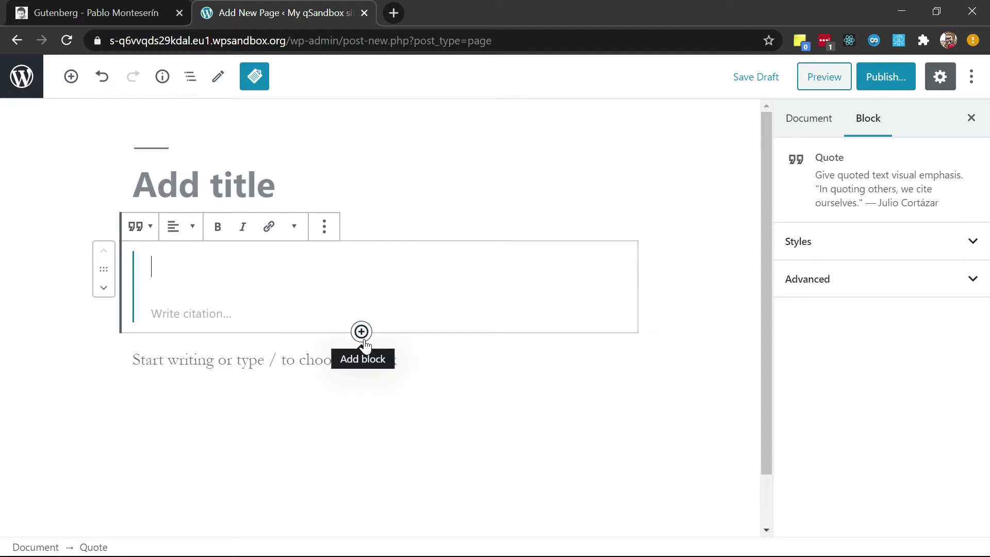
click(360, 331)
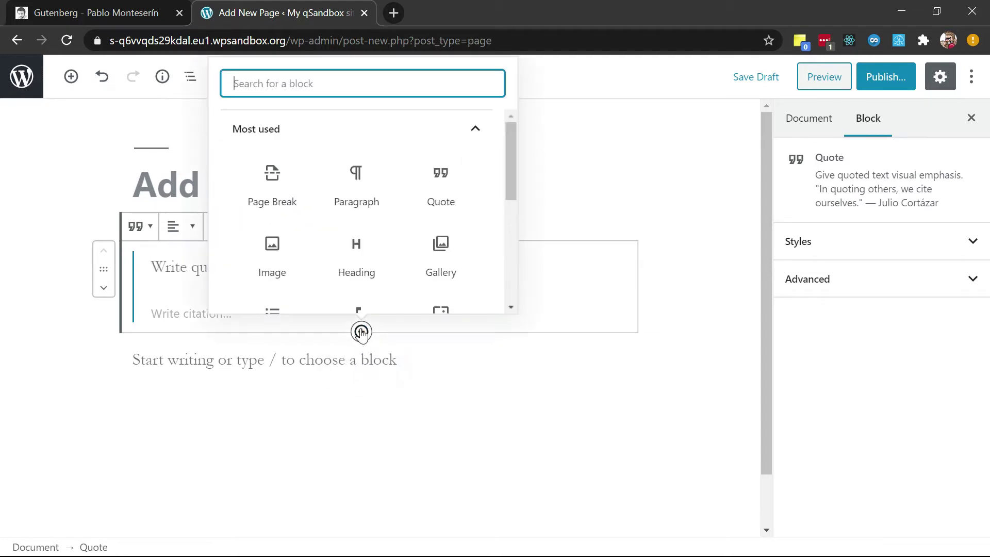
click(368, 258)
text(uioyoiuiouoiuio)
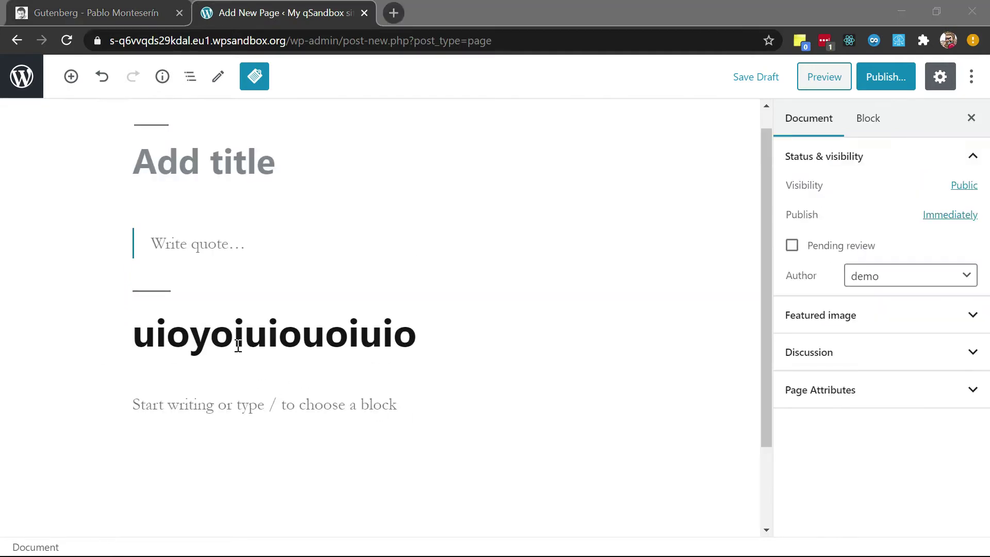
Remove the heading block and the empty quote block from the page
click(200, 335)
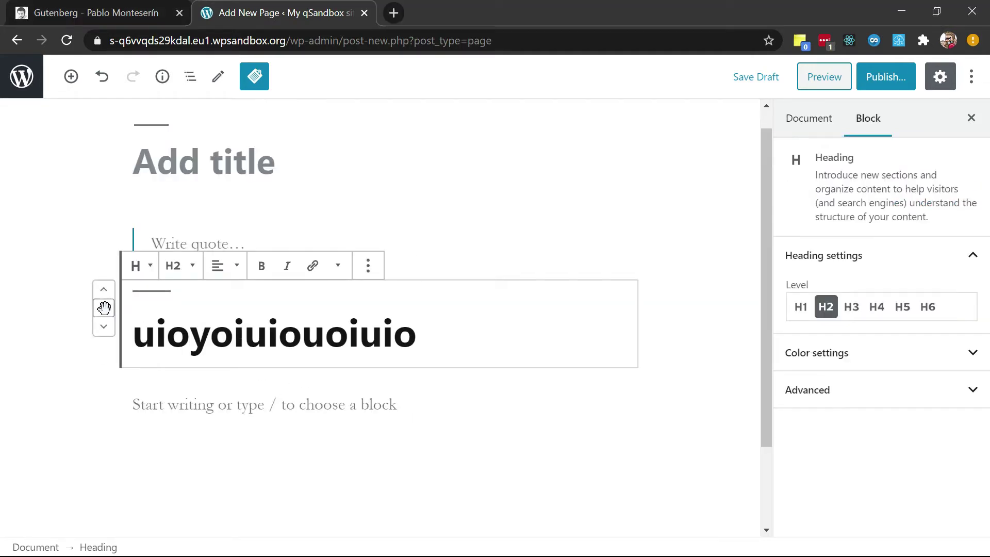
key(shift+alt+z)
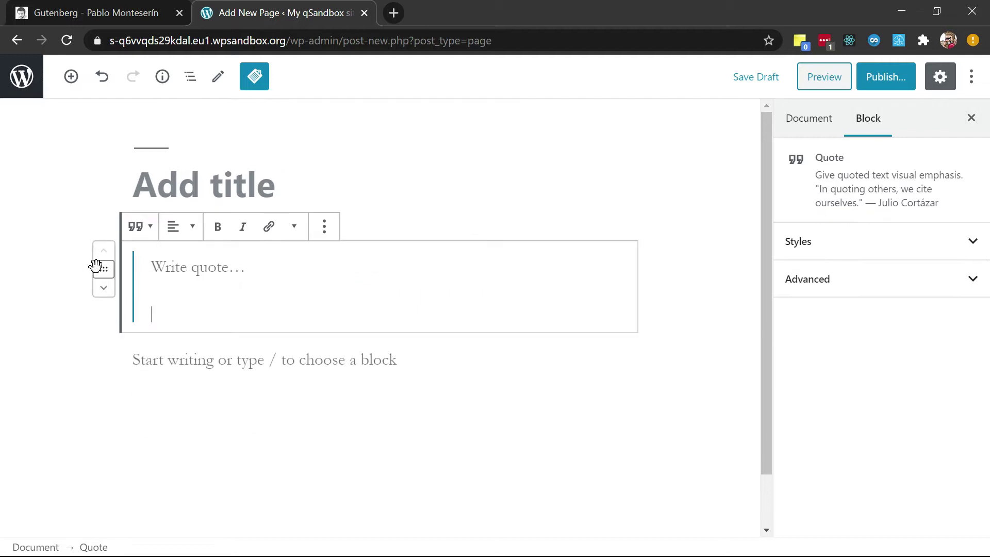
key(shift+alt+z)
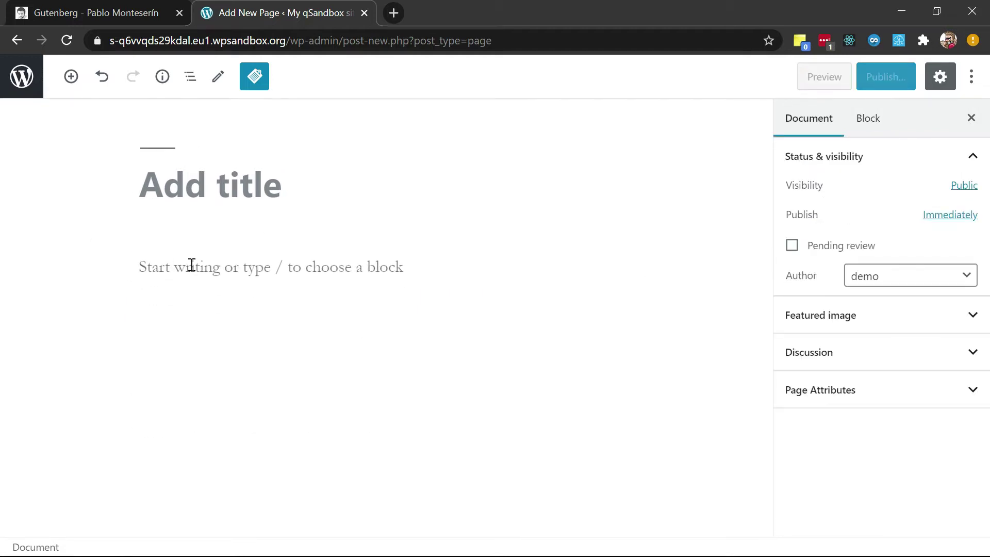
Insert a List block in the empty paragraph using the slash block lookup
click(187, 267)
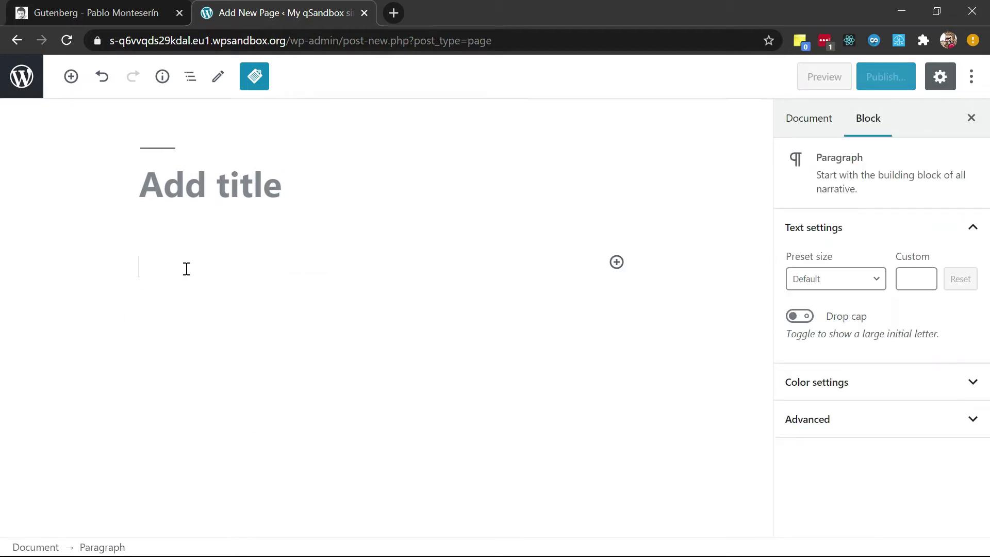
text(/)
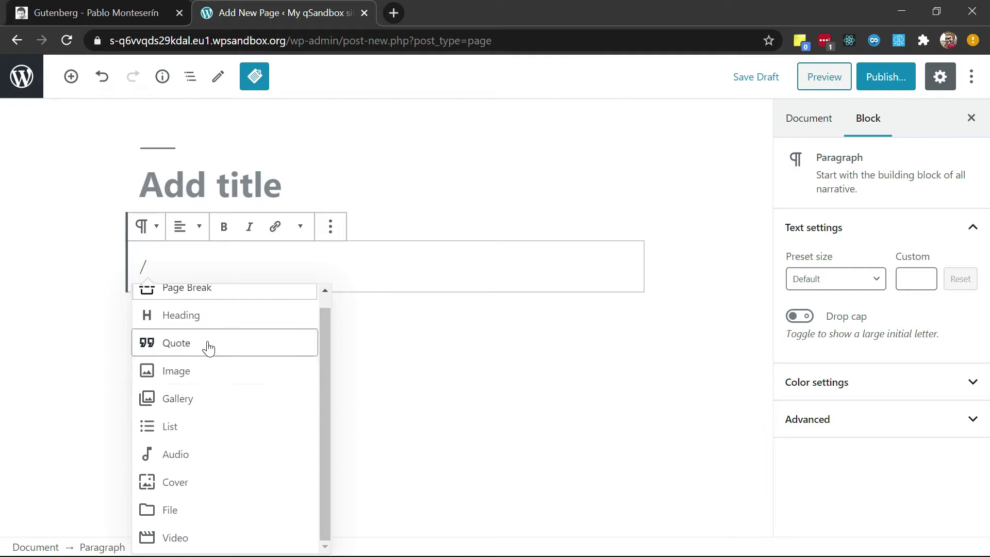
scroll(210, 334, up, 1)
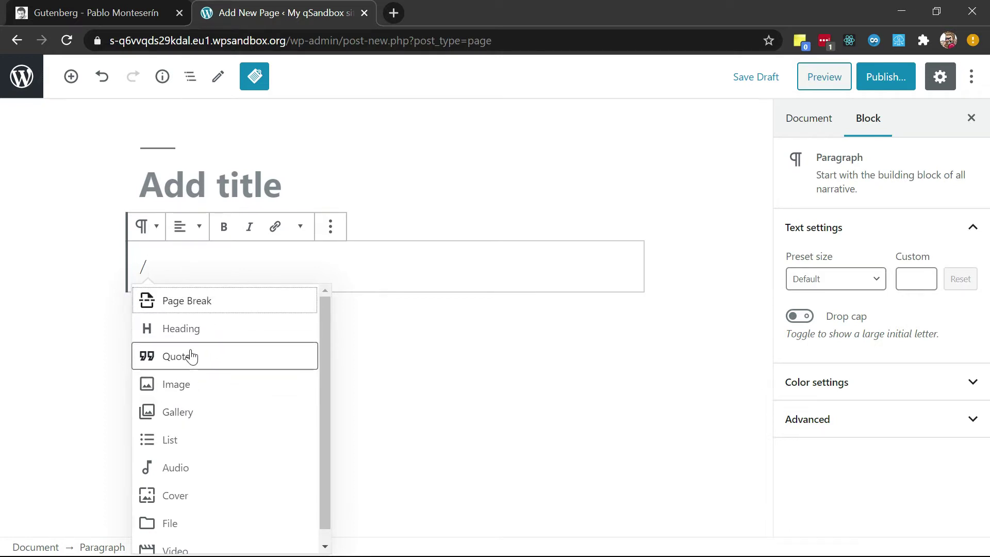
click(170, 437)
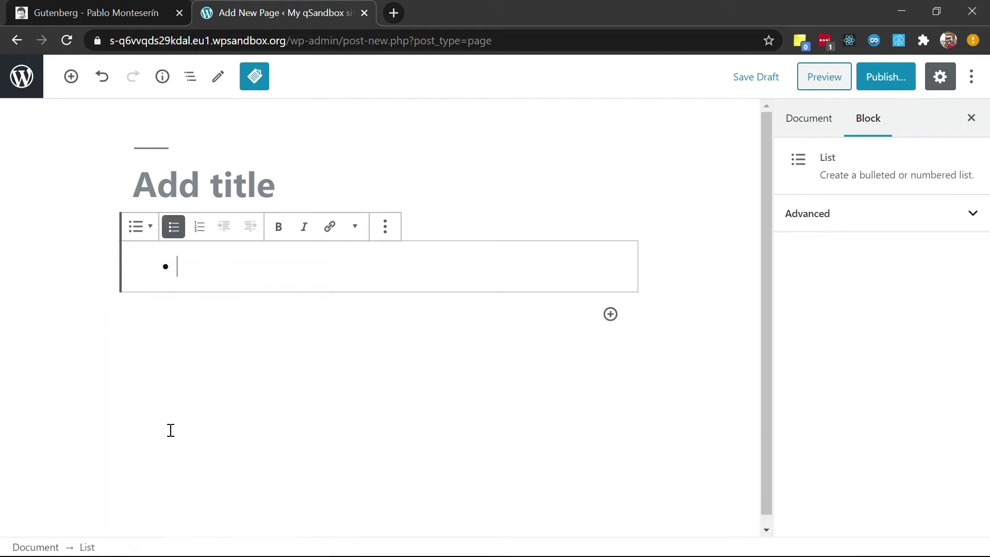
Fill the bulleted list with the items "lasdfgásd", "asdg" and "asfdgásdfh"
text(lasdfgásd)
key(Return)
text(asdg)
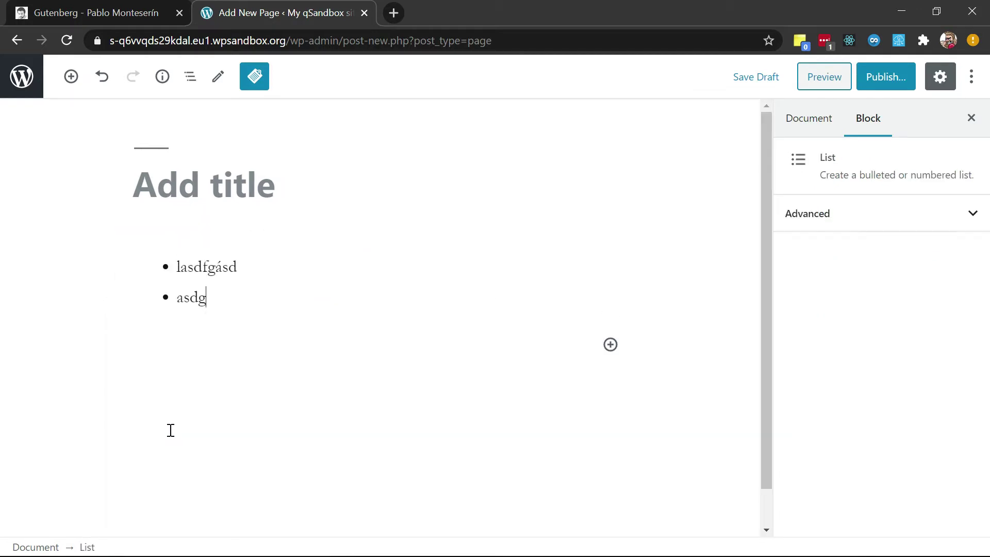
key(Return)
text(asfdgásdfh)
key(Return)
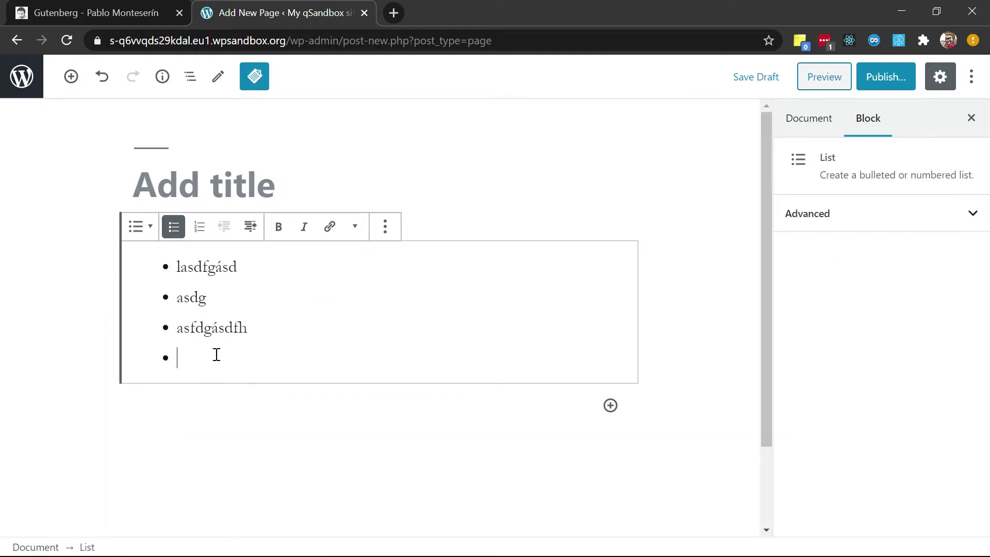
End the list, enter "/" in a new paragraph below it, and return to the list without choosing a block
key(Return)
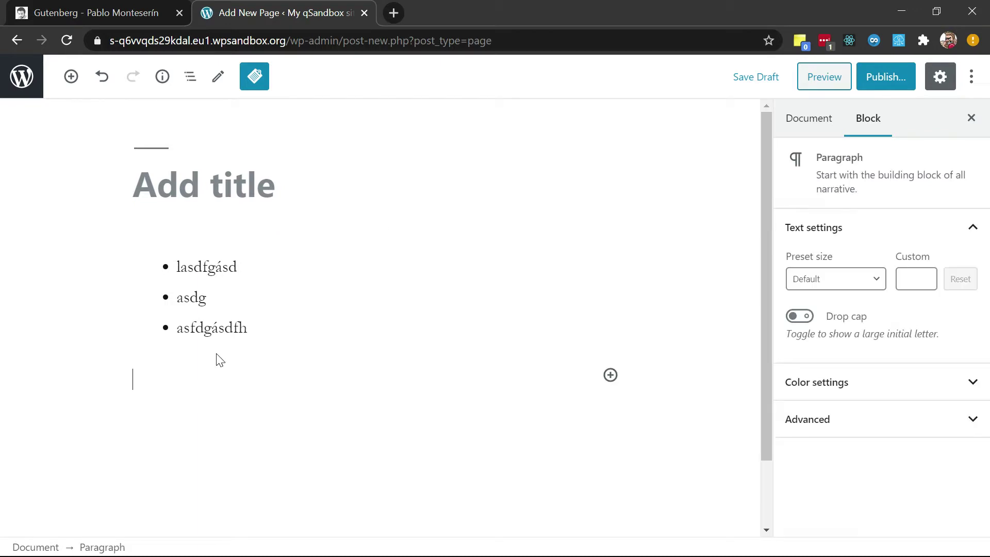
text(/)
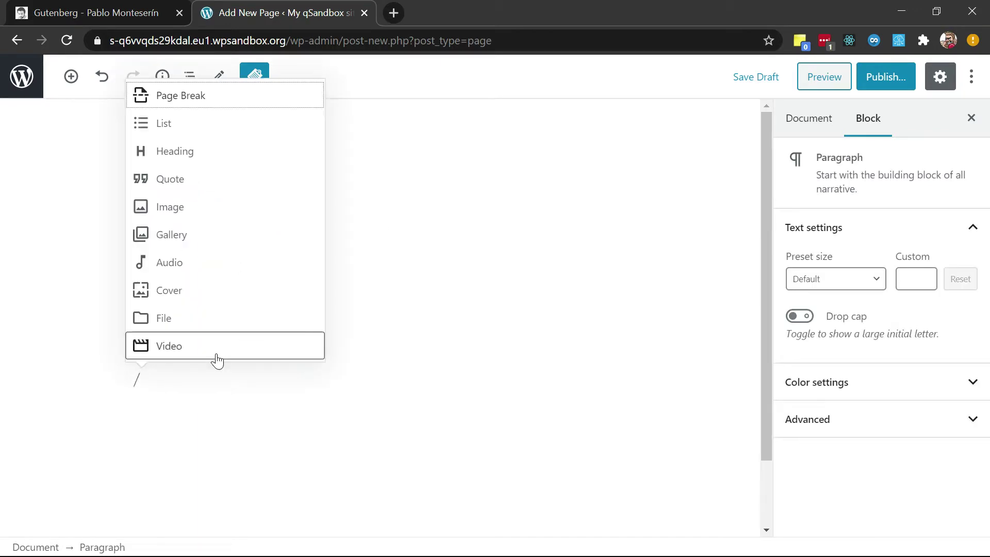
click(415, 258)
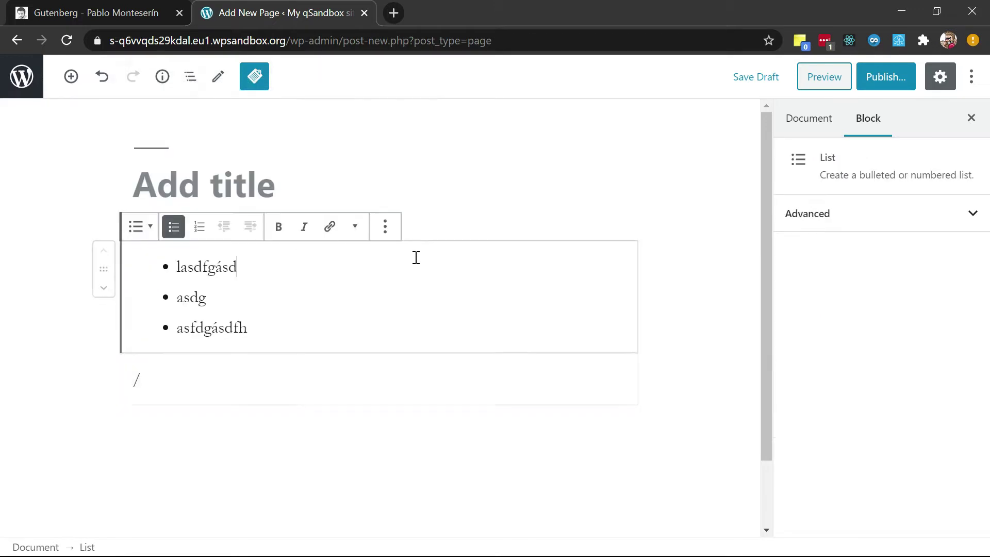
Review the sections on inserting blocks and content structure in the Gutenberg course notes
click(117, 13)
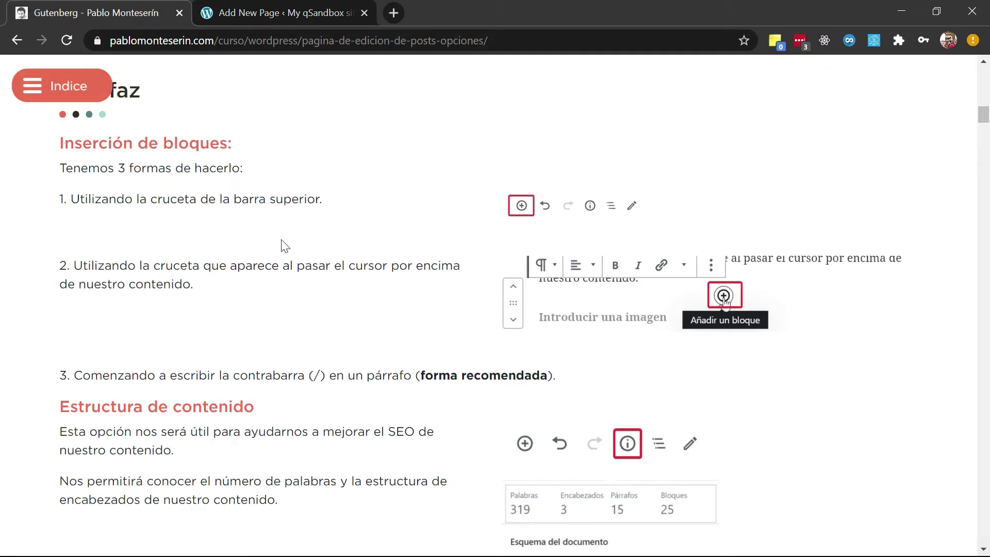
scroll(384, 430, down, 1)
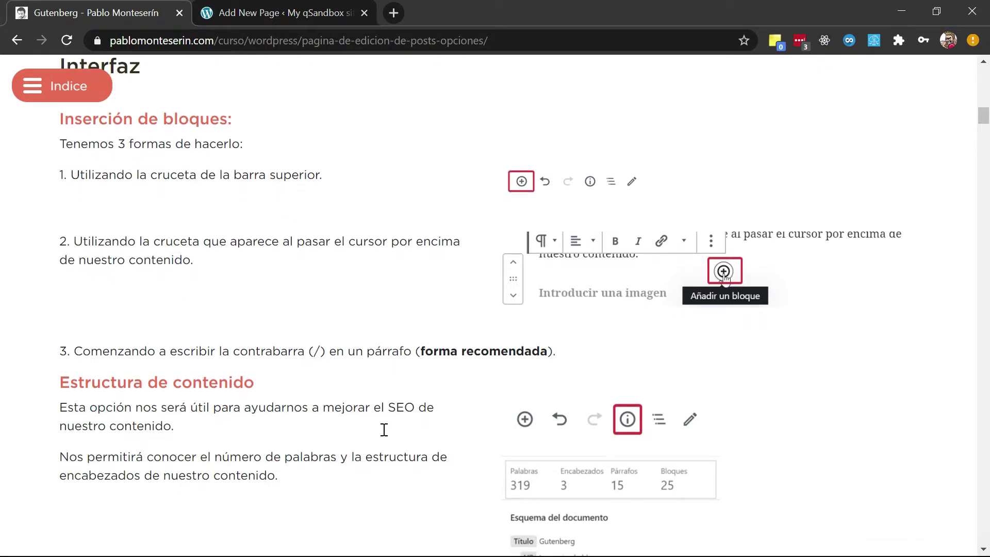
scroll(384, 430, down, 2)
key(alt+Tab)
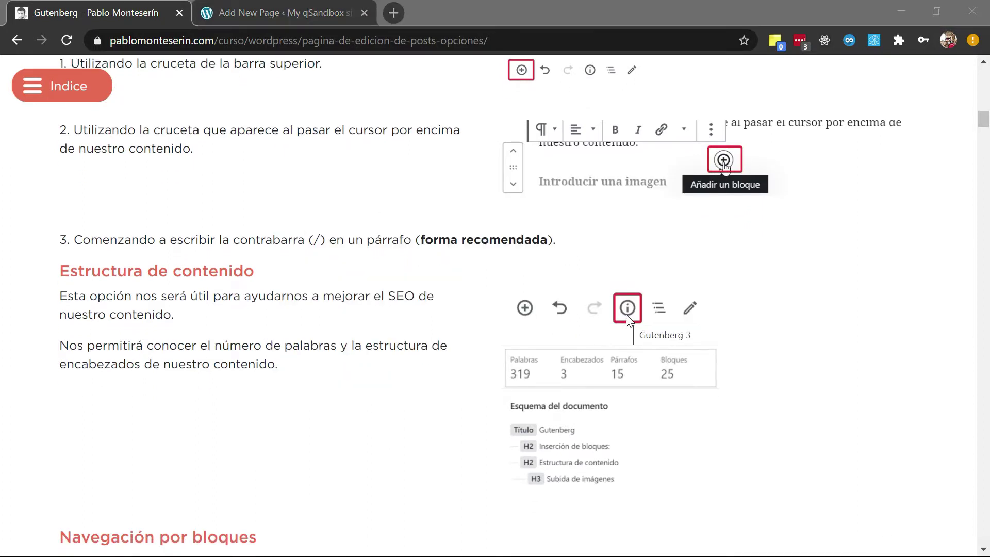
View the new page's content structure statistics and compare them with the example in the course notes
click(284, 13)
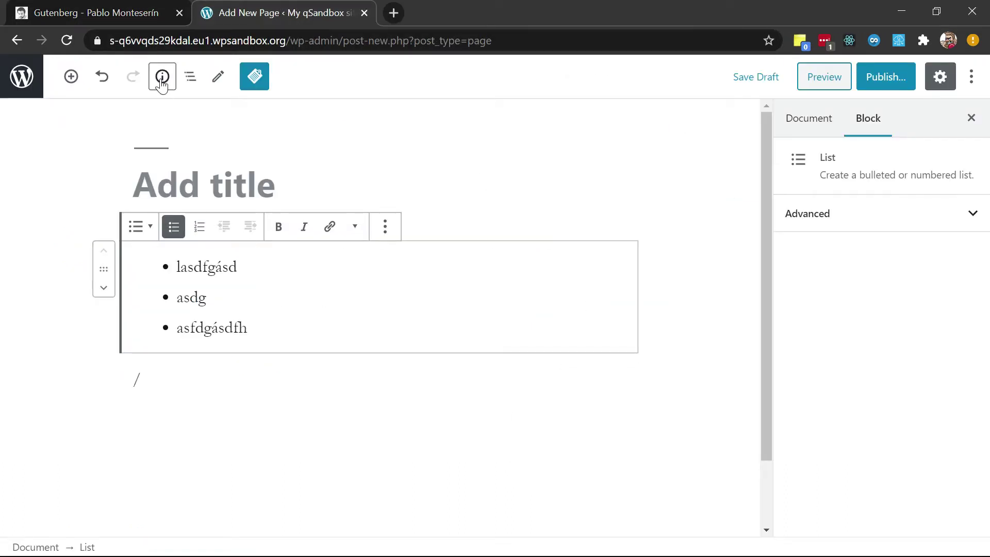
click(161, 79)
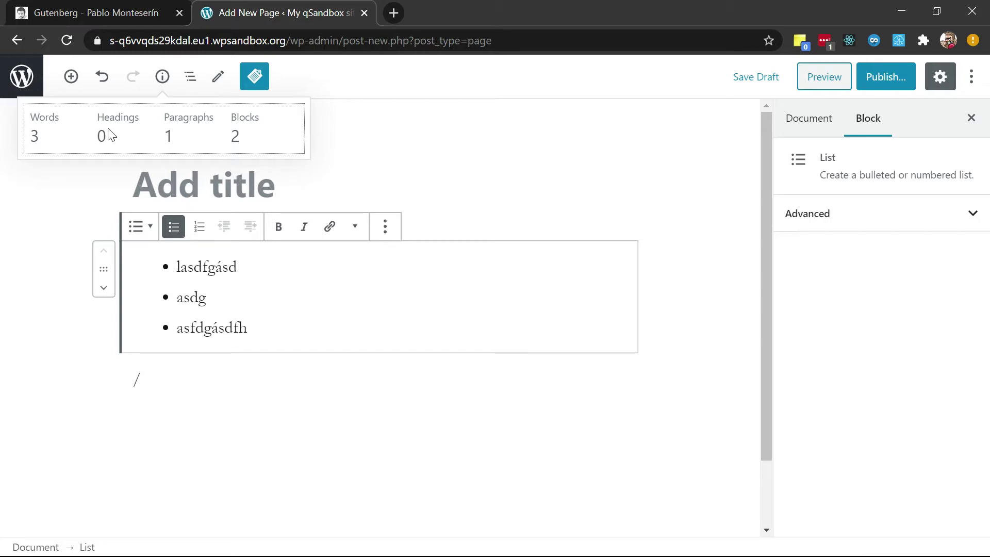
click(84, 2)
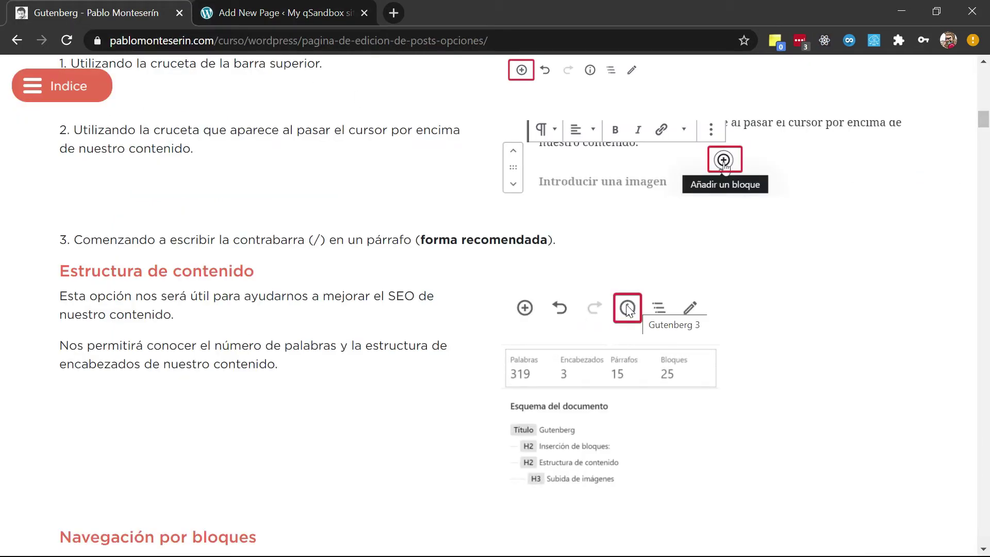
click(294, 13)
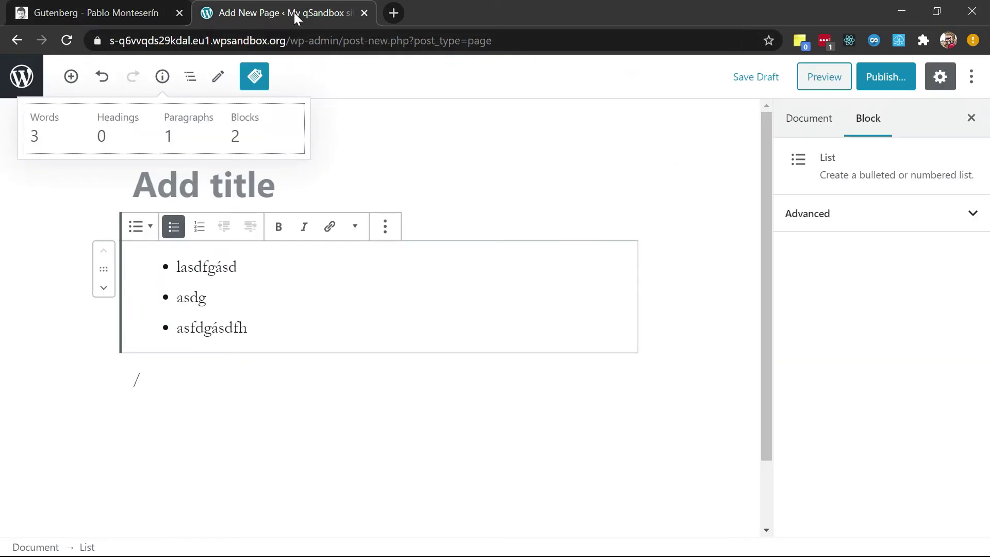
Title the page "Amor" and add an empty paragraph directly beneath the title
click(240, 189)
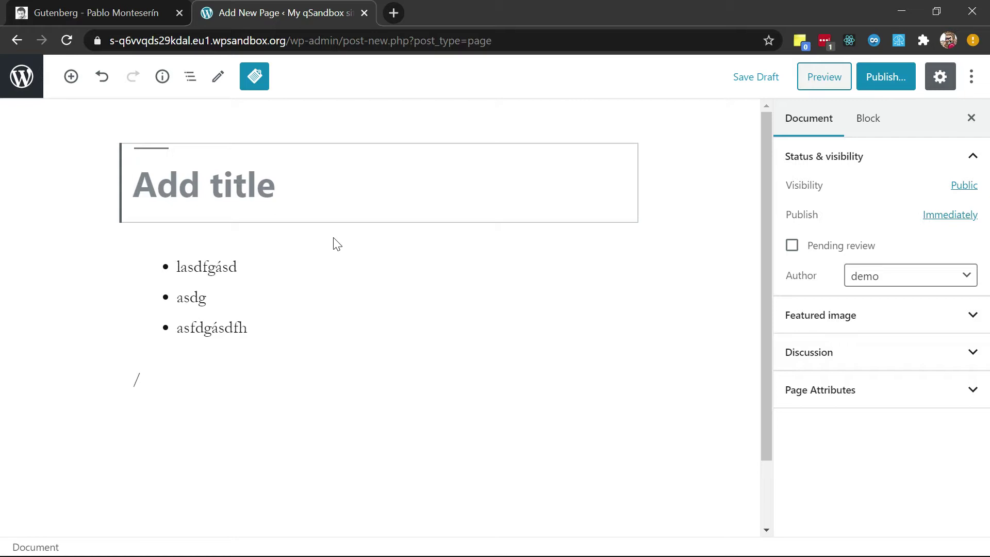
text(Amor)
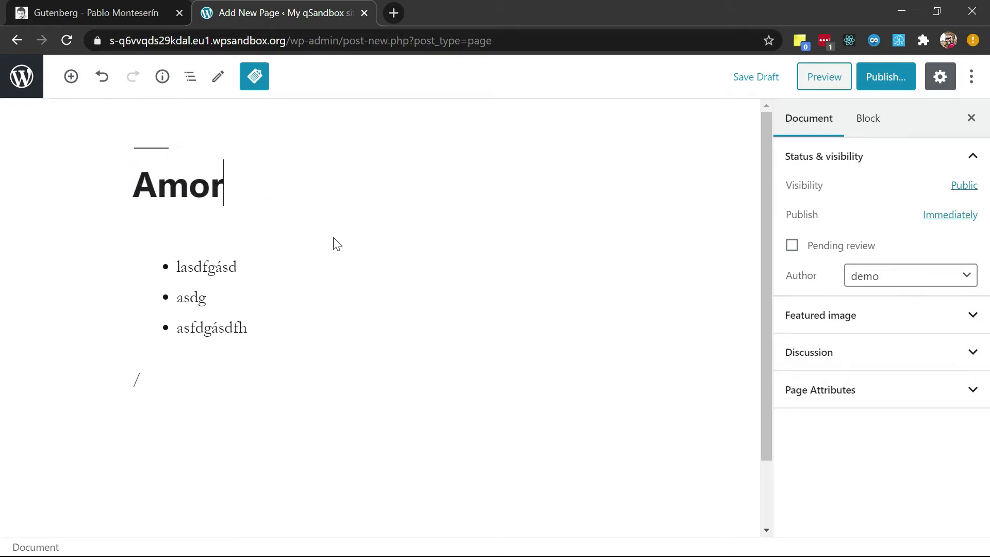
key(Return)
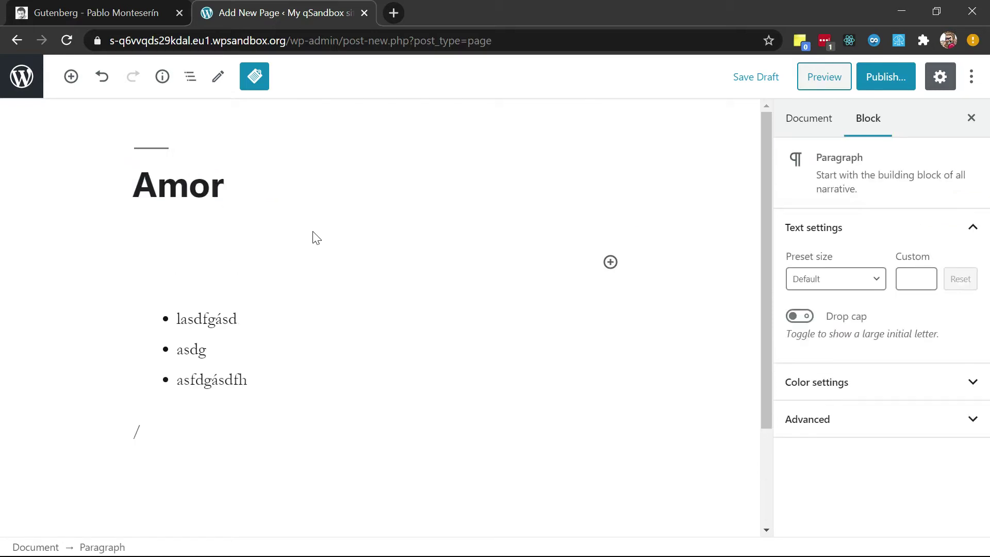
Insert a Heading block beneath the page title using the slash command and enter the text "Amor romántico"
text(/)
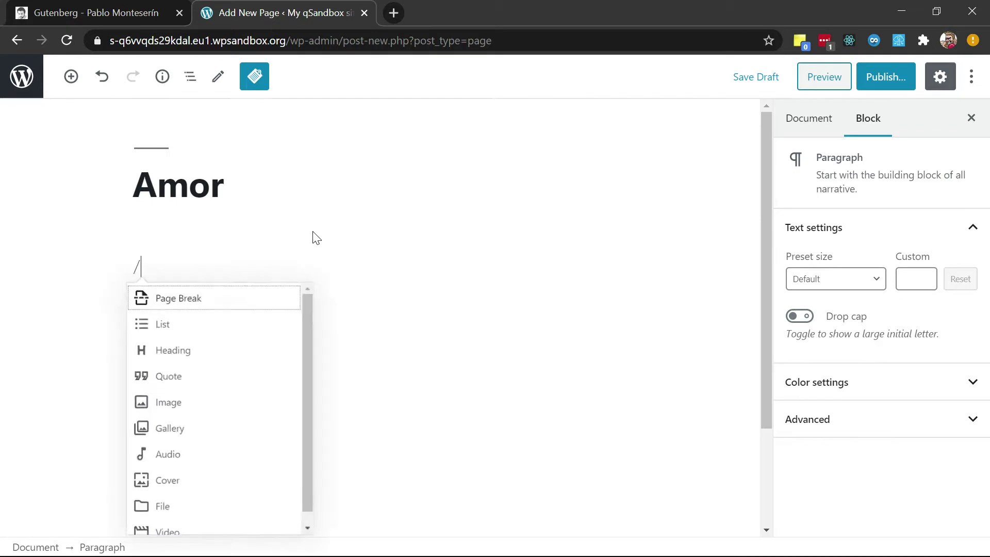
text(coc)
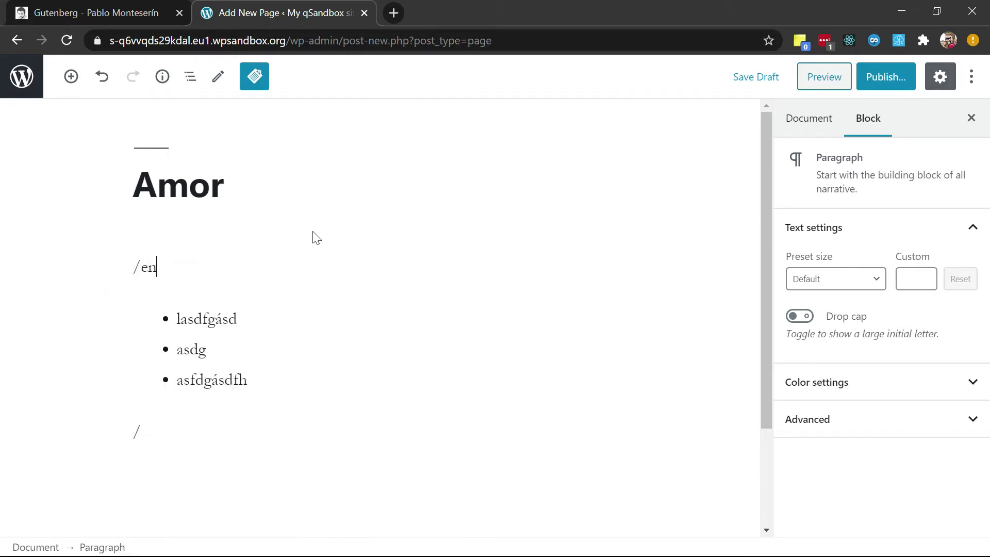
key(BackSpace)
key(BackSpace)
key(BackSpace)
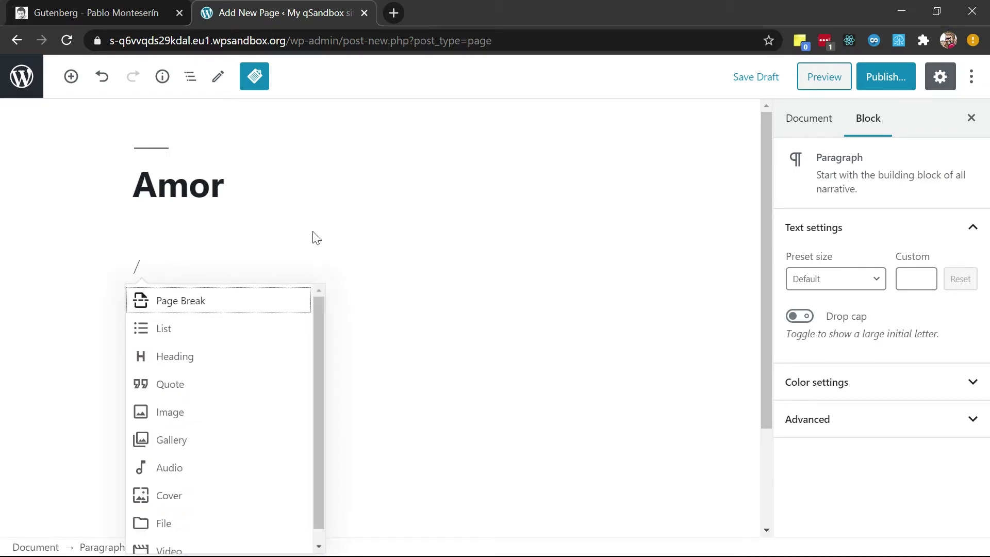
text(hea)
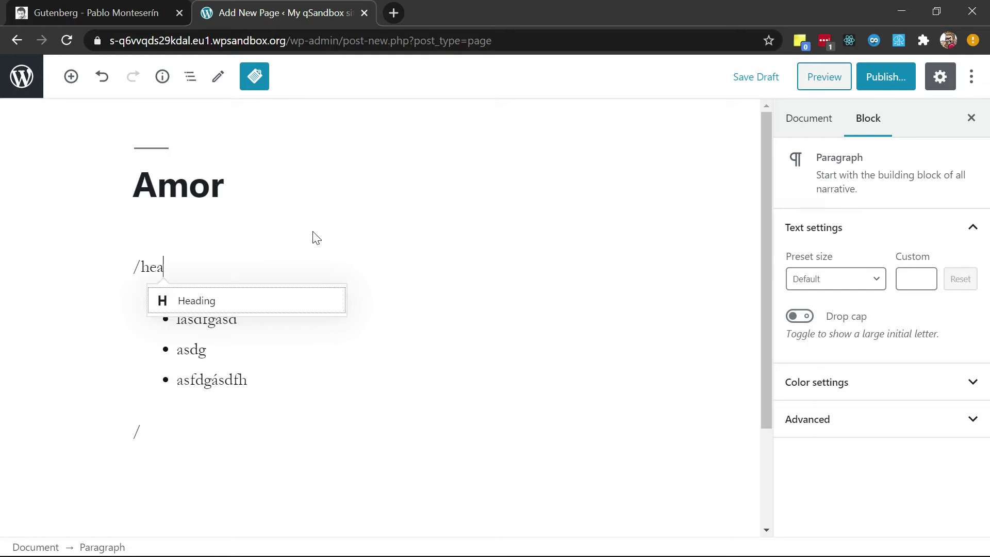
key(Return)
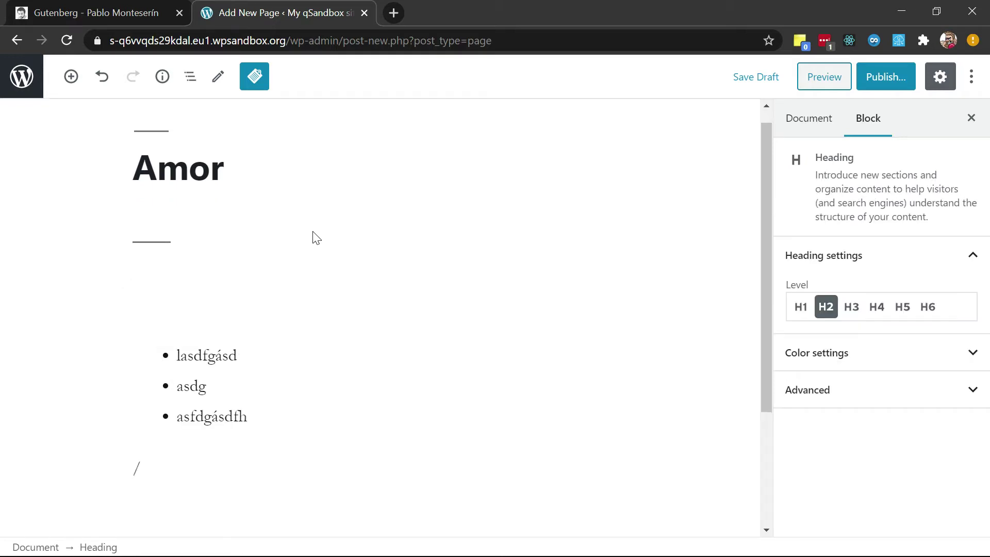
text(Amor )
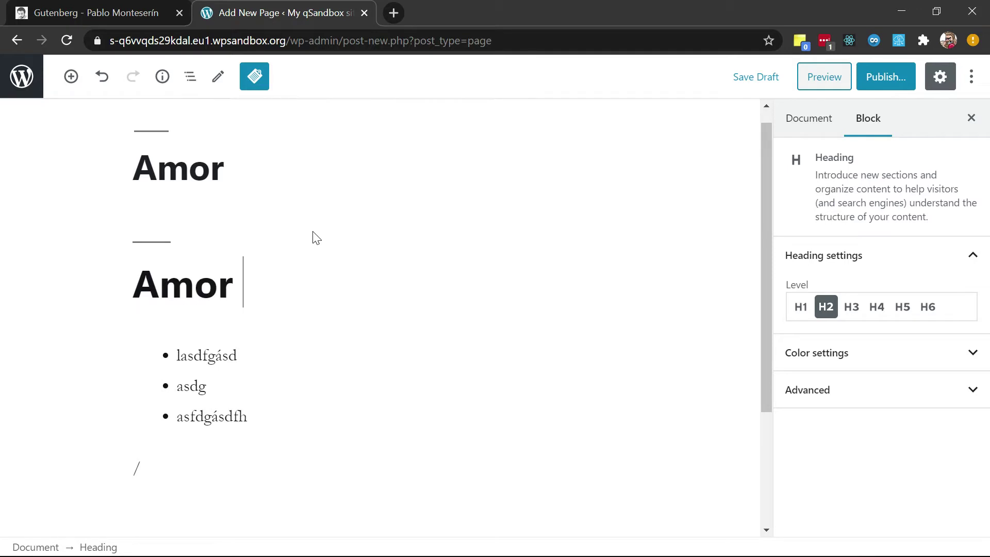
text(romántico)
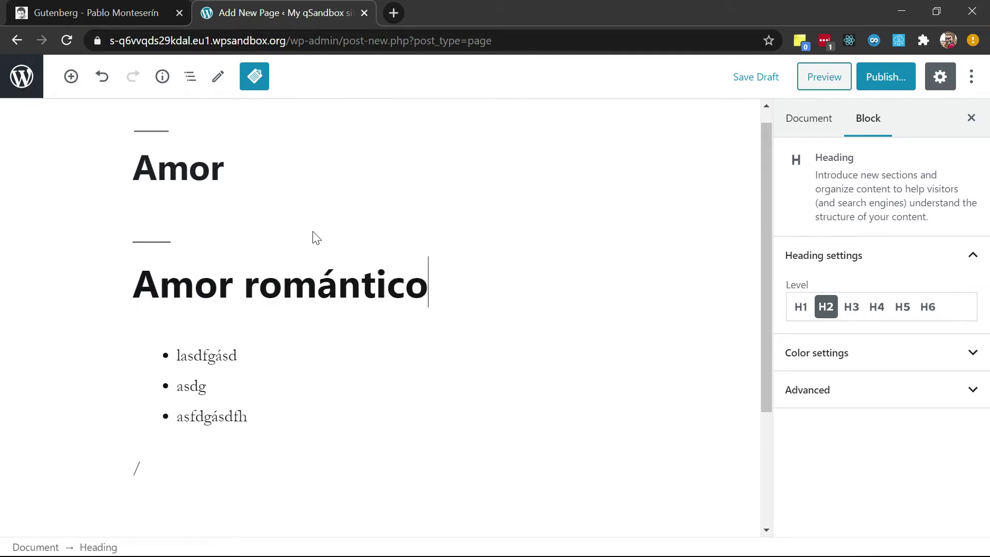
Add a paragraph of lorem ipsum placeholder text beneath the "Amor romántico" heading
key(Return)
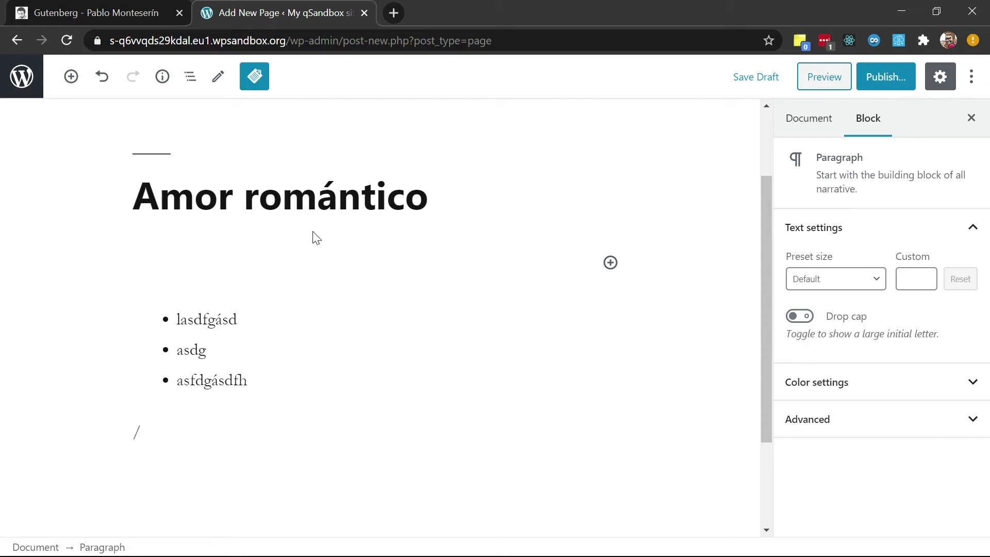
text(lorem)
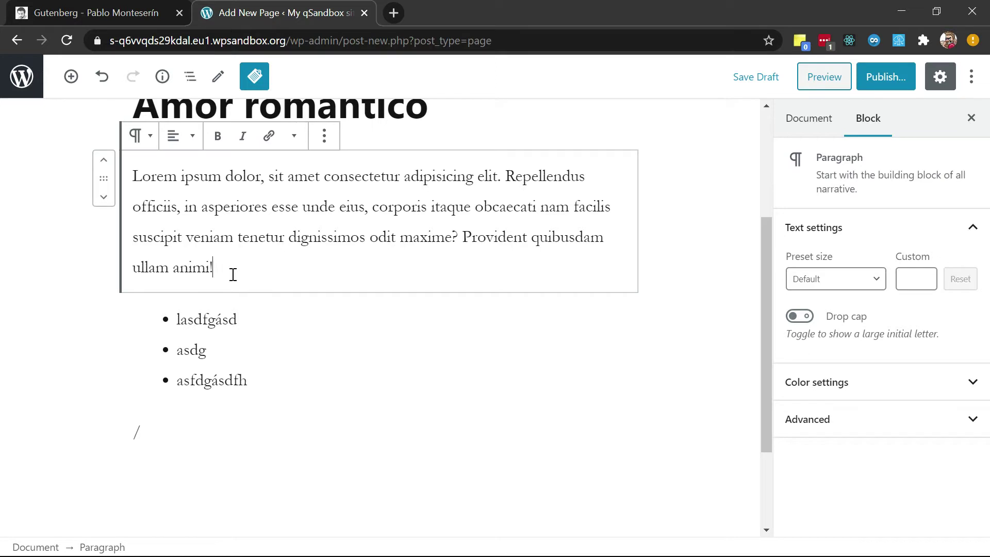
scroll(232, 274, up, 2)
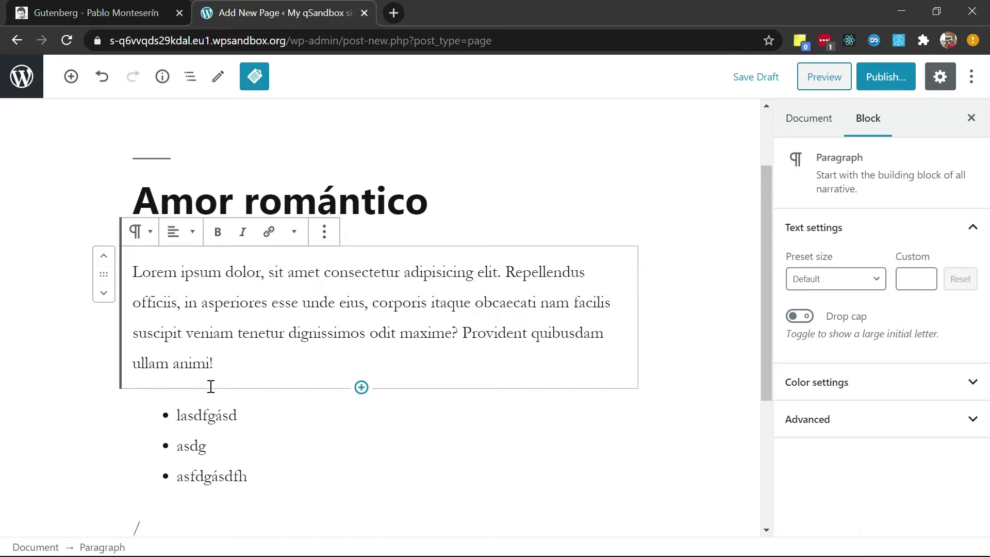
Insert a second Heading block below the placeholder paragraph using the slash command, with the text "Amor casero"
key(Return)
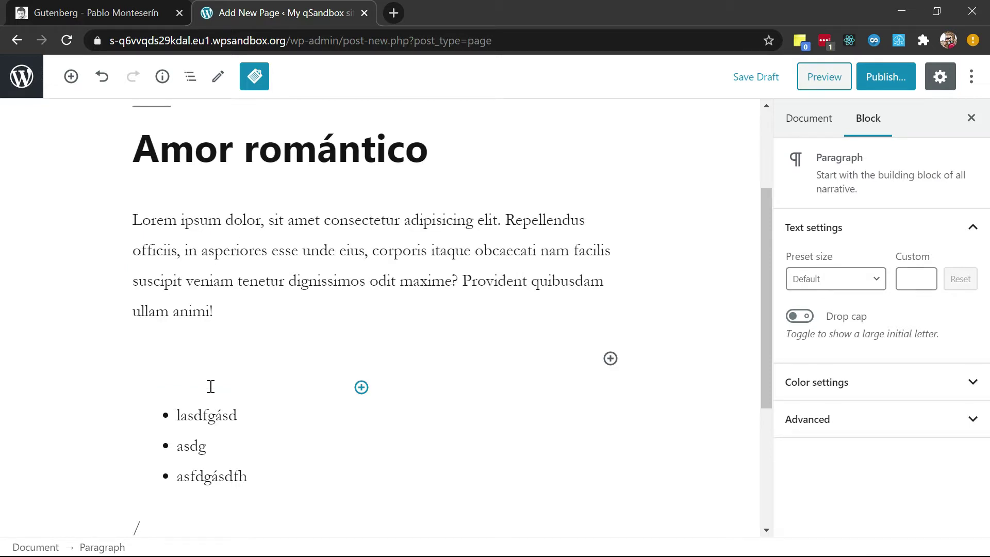
text(/)
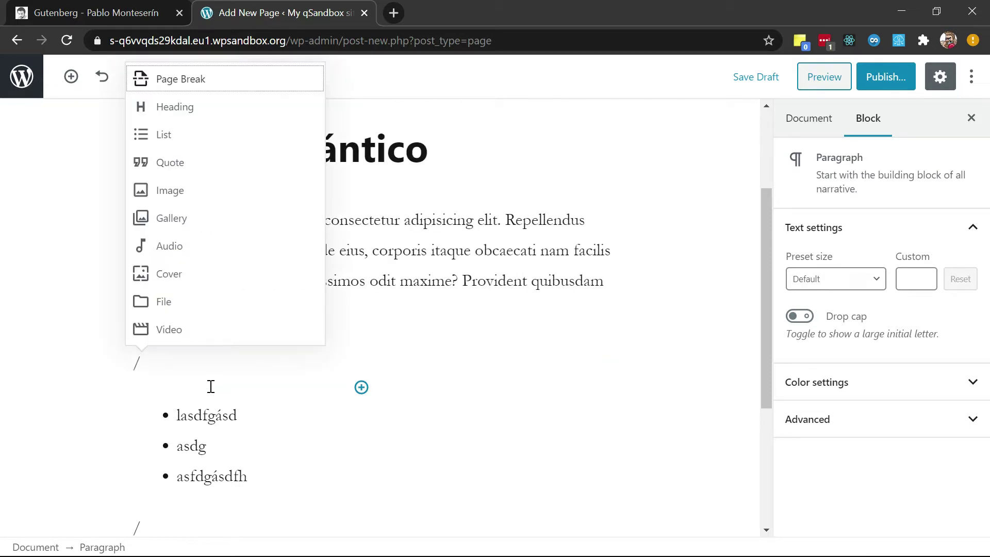
text(hea)
key(Return)
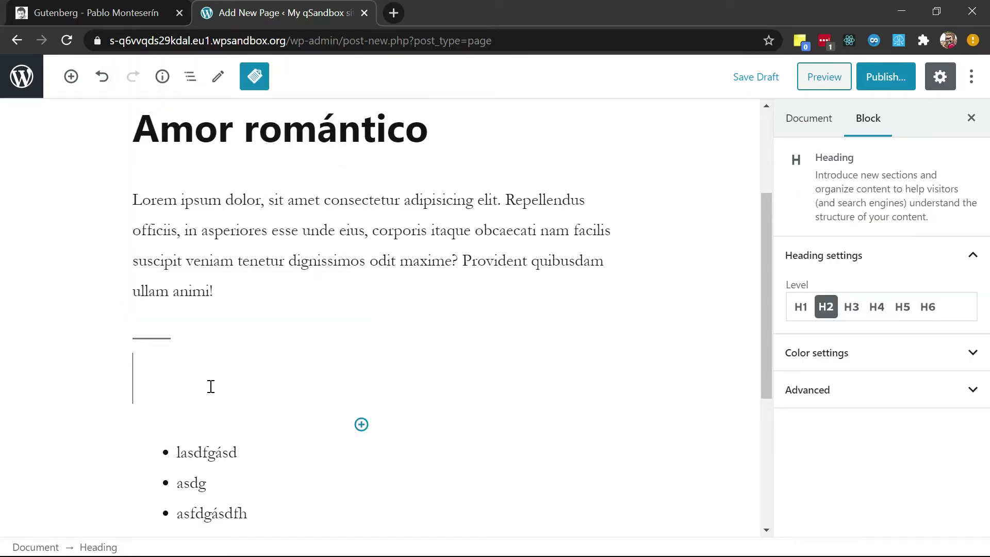
text(Amor )
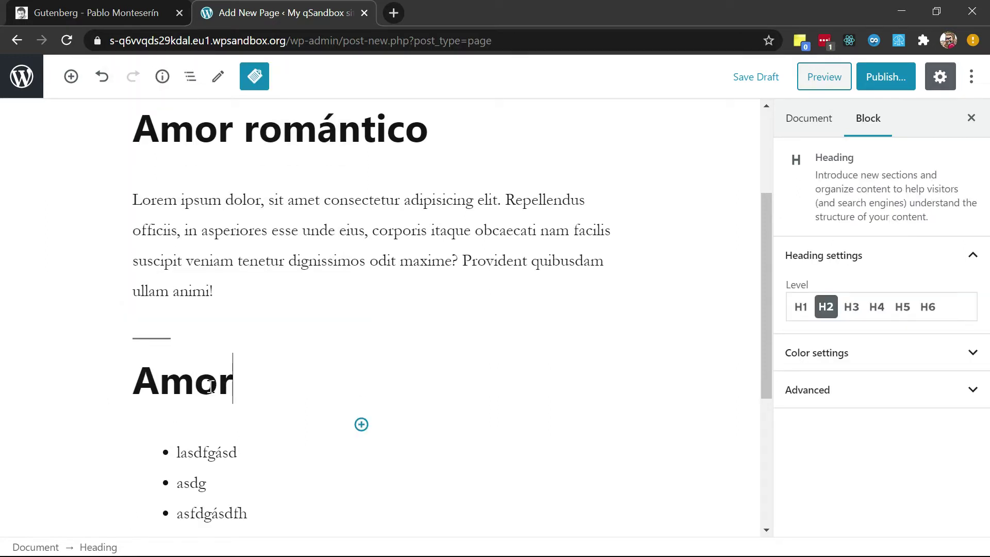
text(cas)
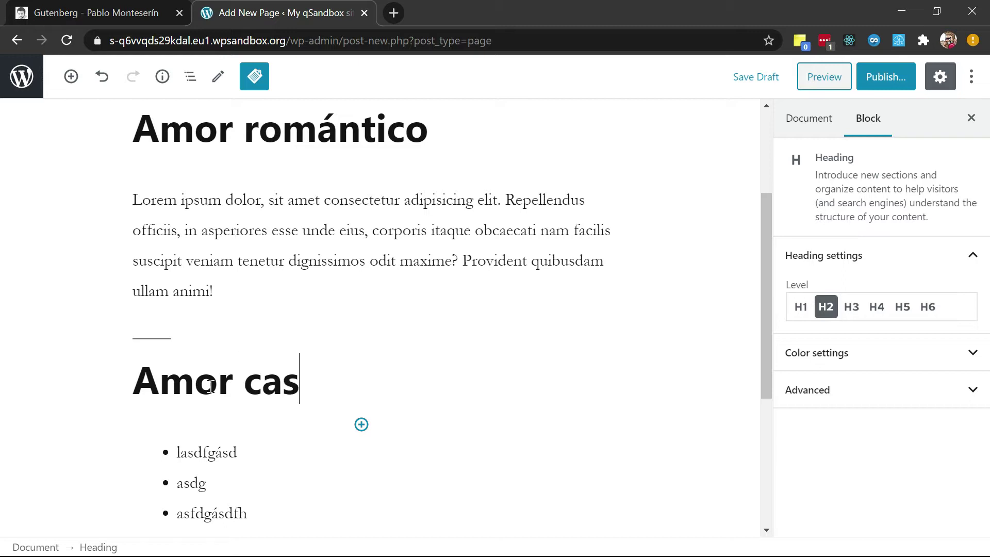
text(ero)
Add a paragraph of lorem ipsum placeholder text beneath the "Amor casero" heading
key(Return)
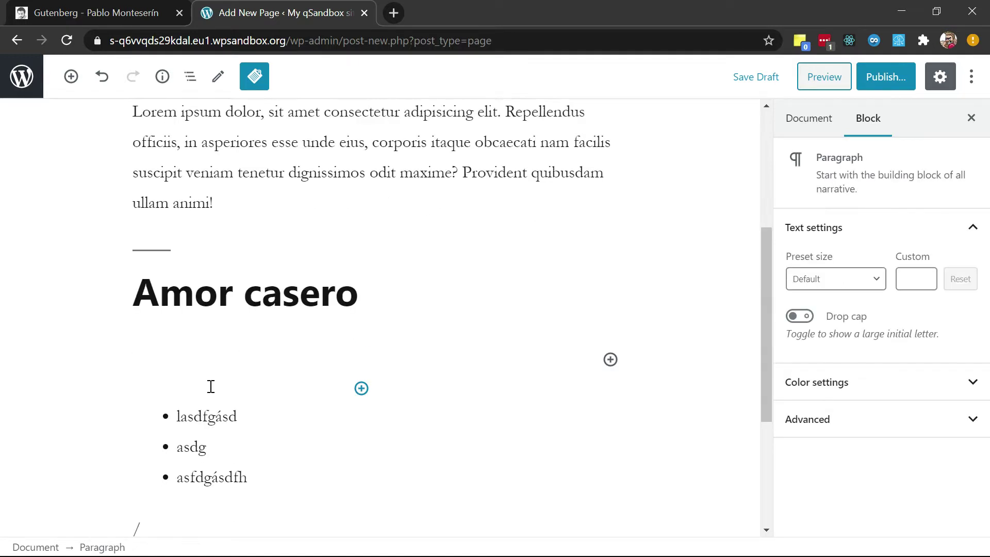
text(lorem)
key(Tab)
scroll(265, 309, up, 2)
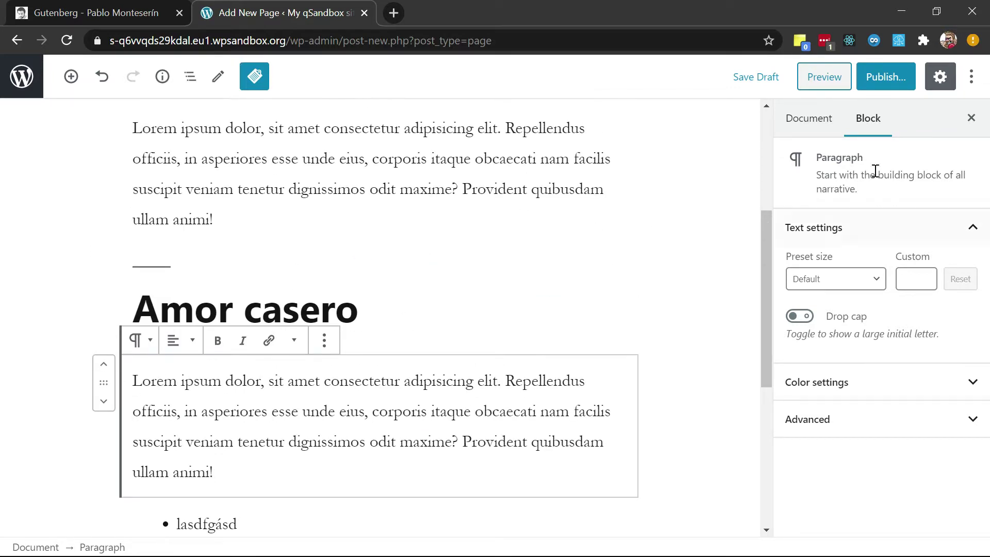
Publish the page, turning off the option to always show pre-publish checks
click(874, 83)
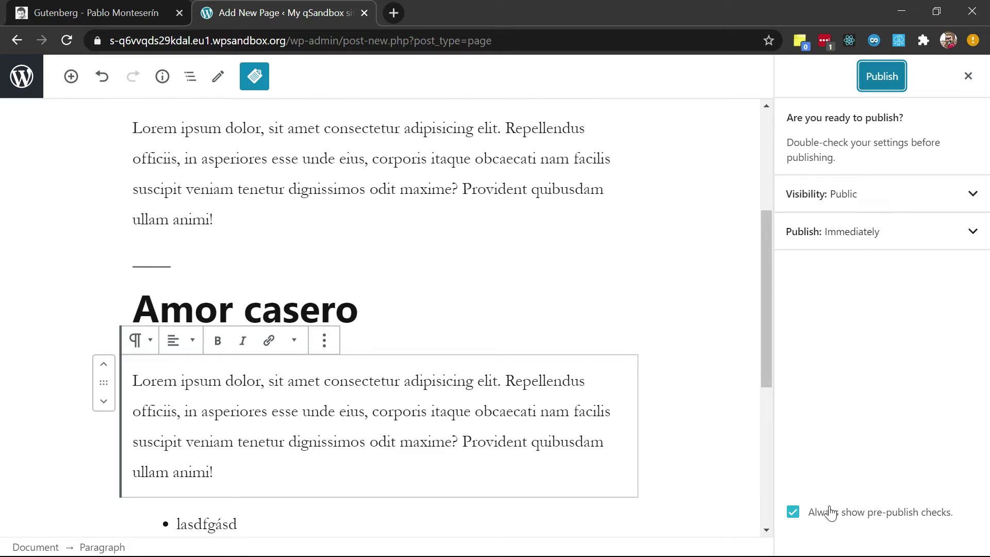
click(793, 512)
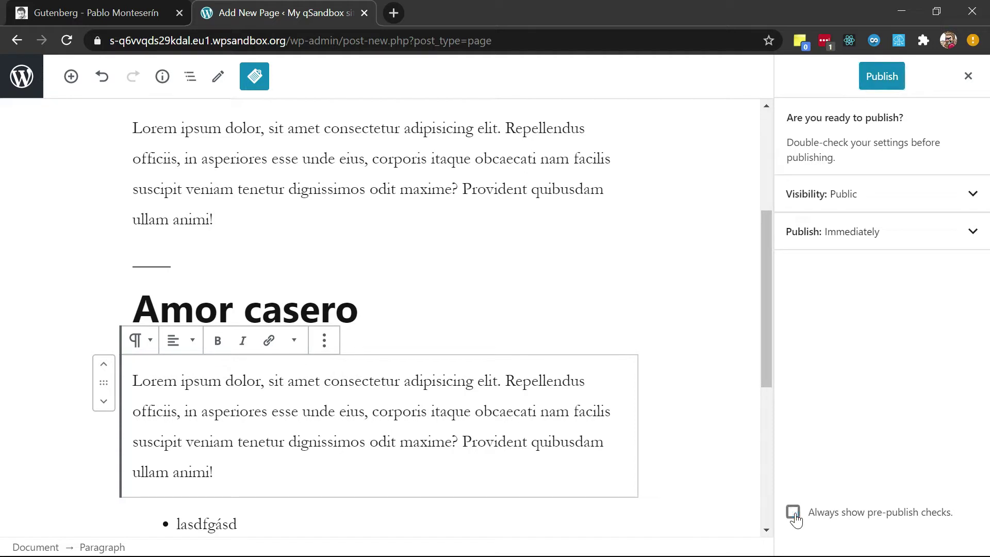
click(881, 80)
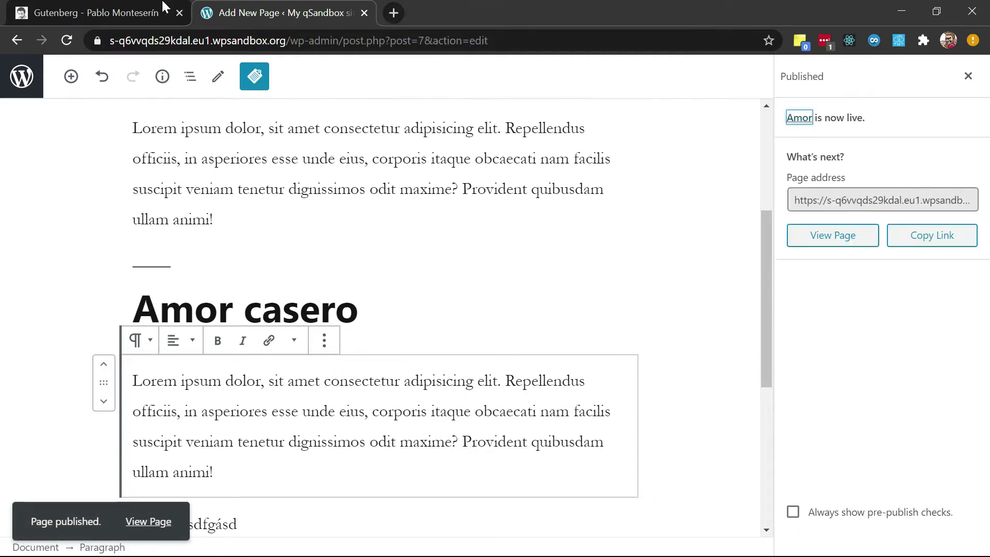
Check the content structure notes in the course tab and view the published page's own content structure and document outline
click(98, 12)
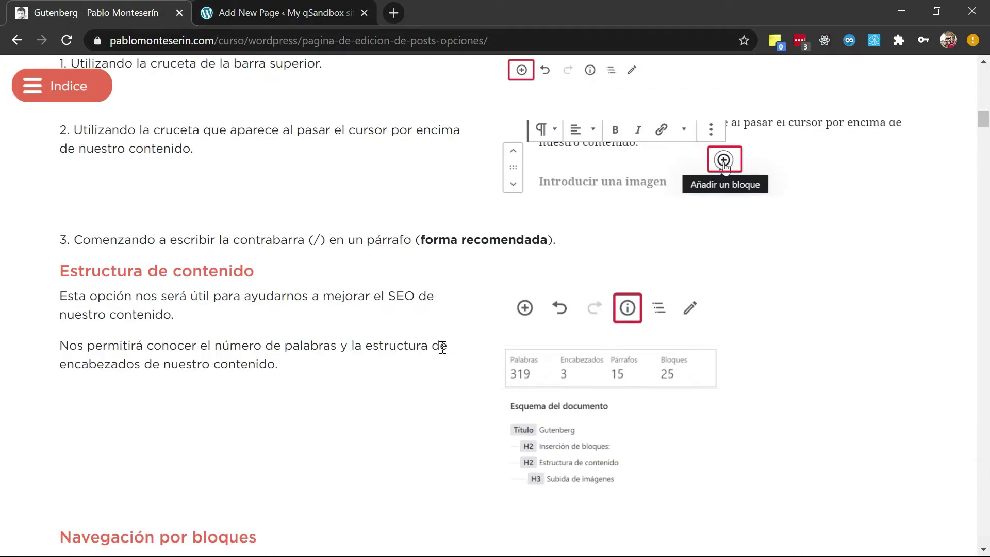
scroll(464, 422, down, 5)
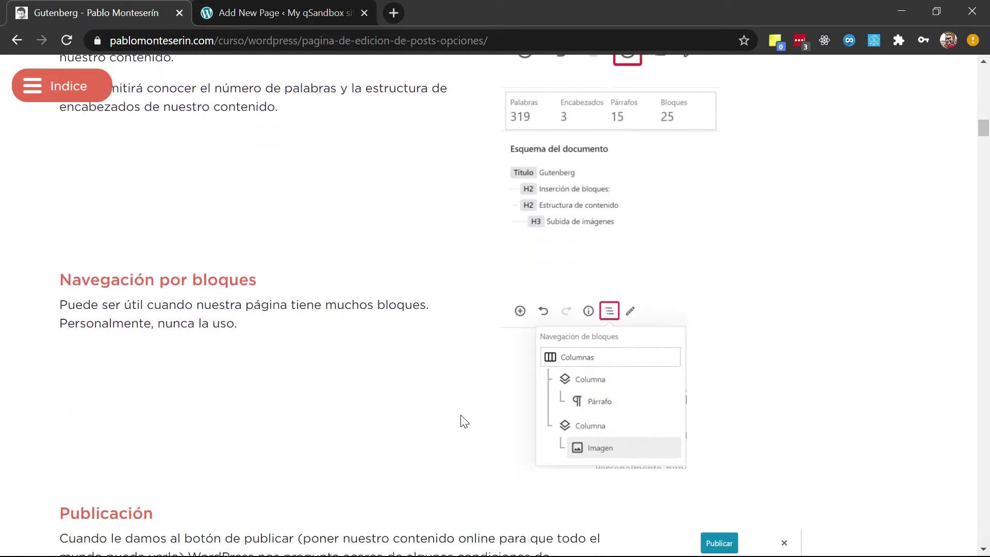
click(226, 8)
scroll(329, 301, up, 1)
scroll(329, 301, up, 4)
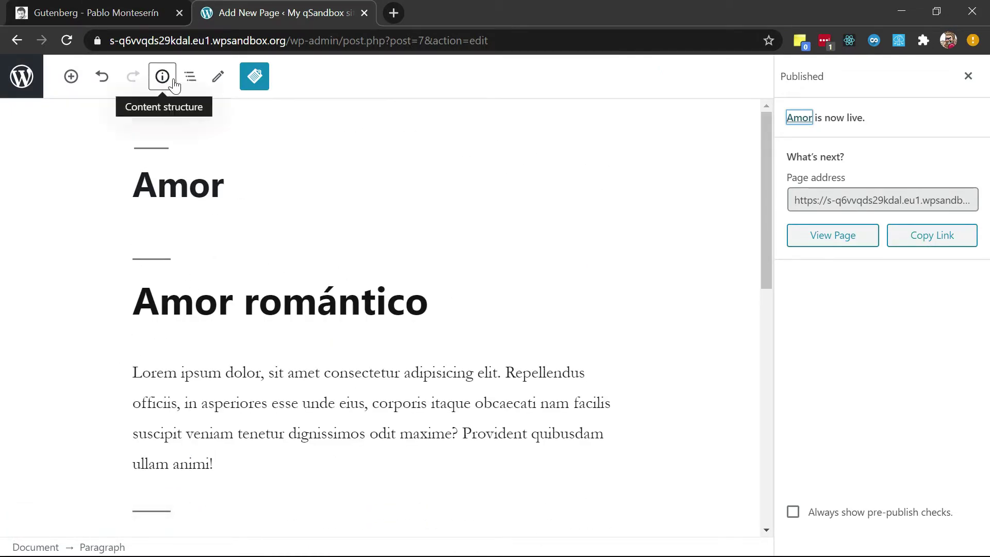
scroll(218, 298, down, 2)
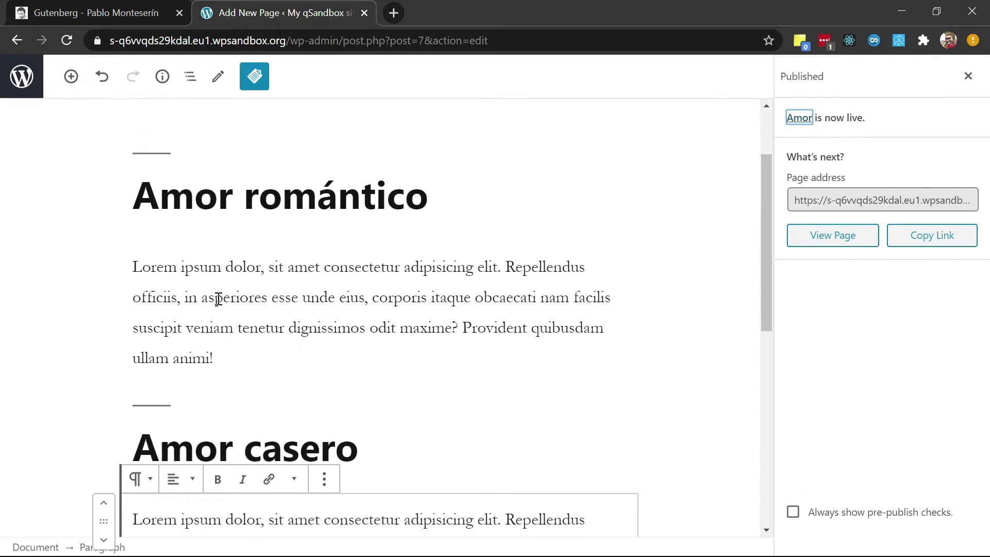
scroll(216, 134, up, 2)
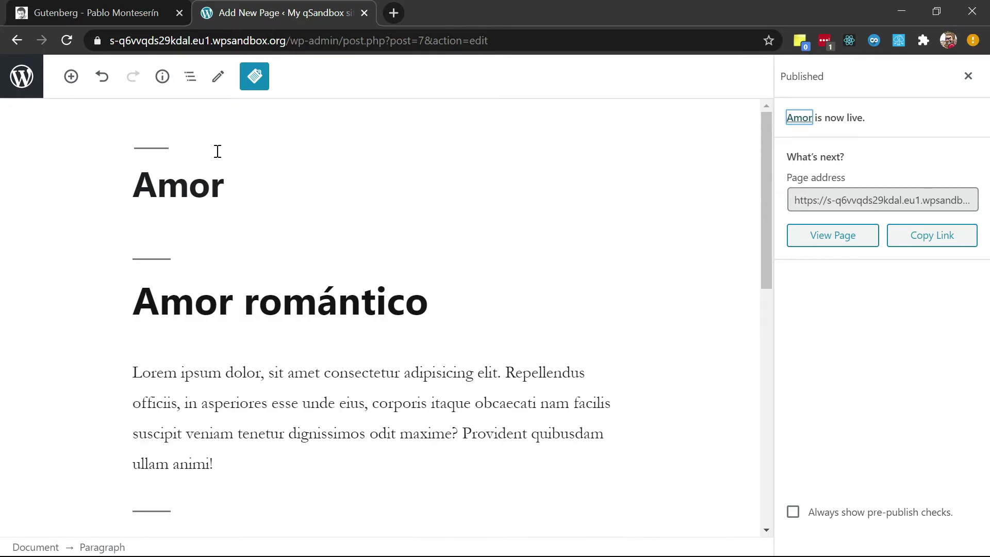
click(161, 76)
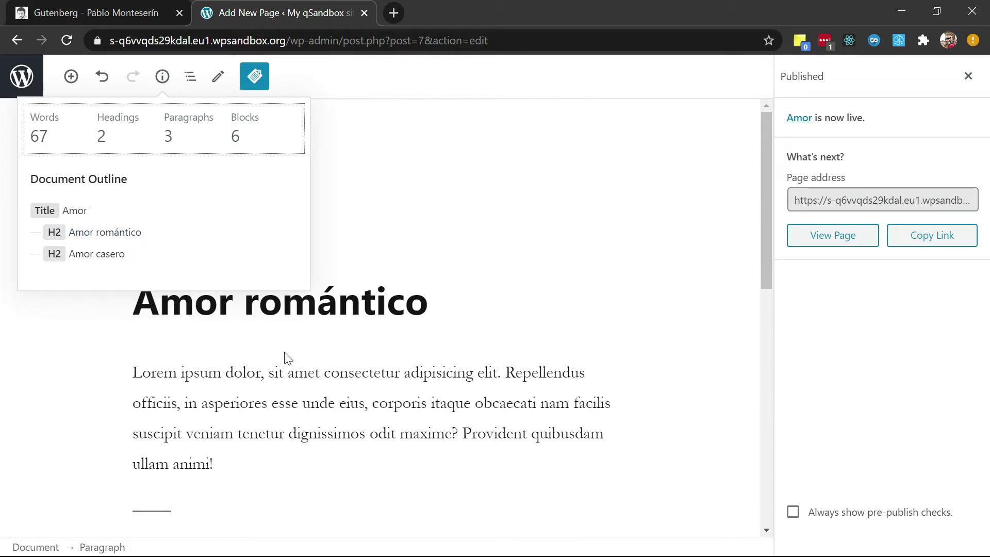
Read the block navigation section ("Navegación por bloques") in the course notes and return to the page editor
click(121, 2)
scroll(351, 374, down, 1)
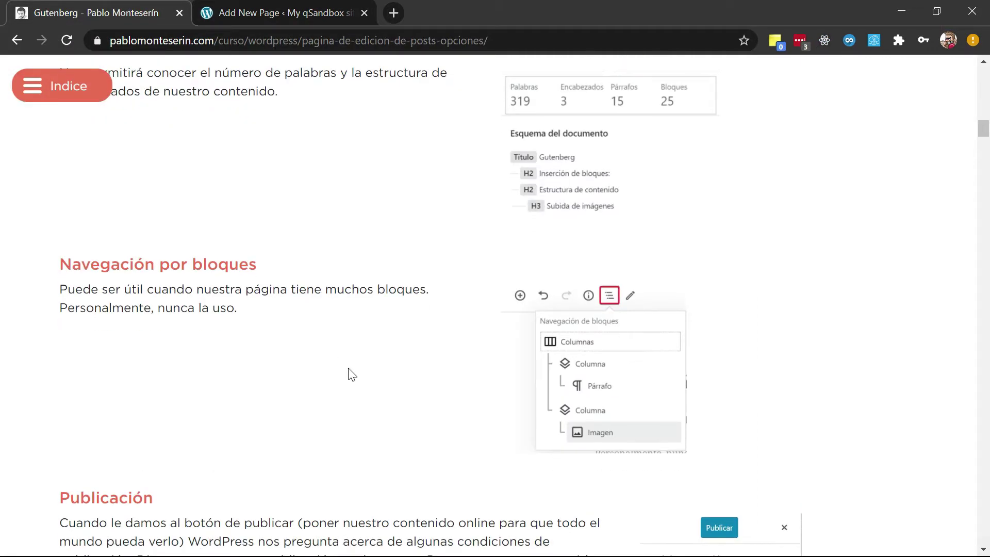
click(277, 3)
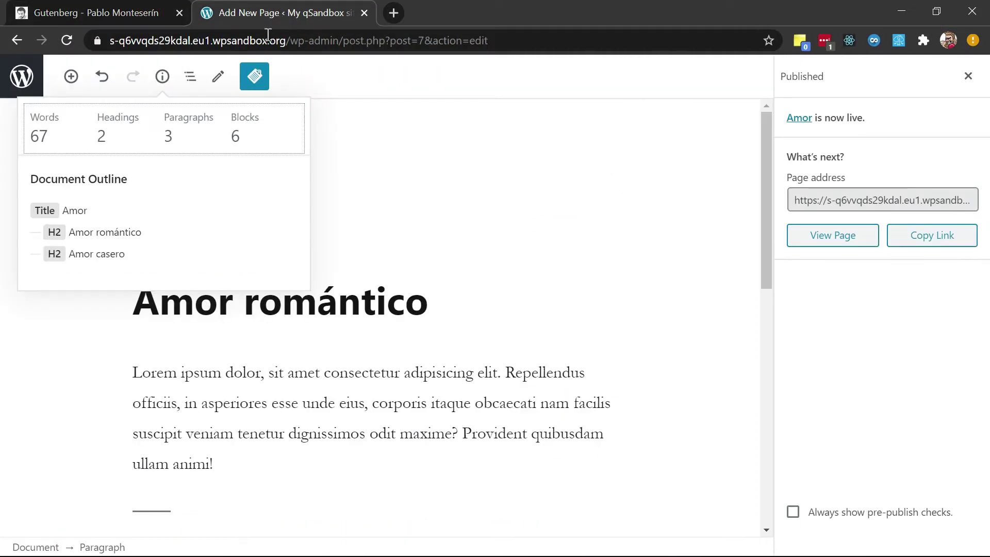
click(119, 11)
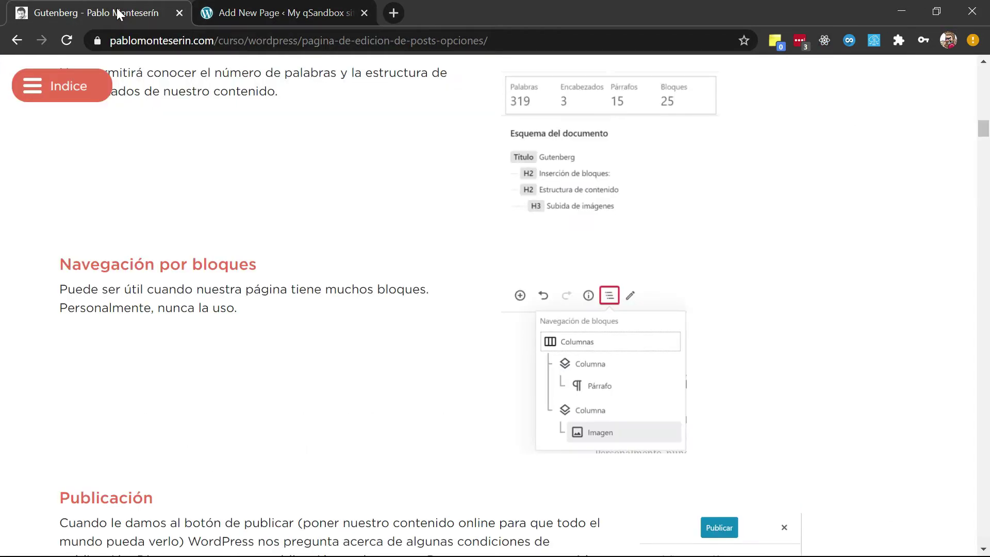
click(285, 3)
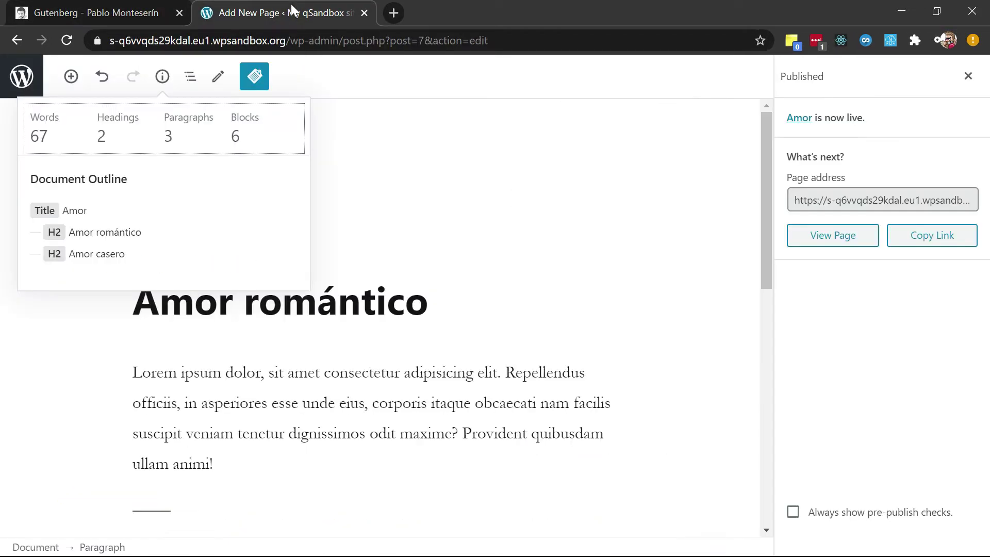
List the page's blocks with Block navigation, close the list and look over the page content from title to end
click(198, 79)
click(199, 78)
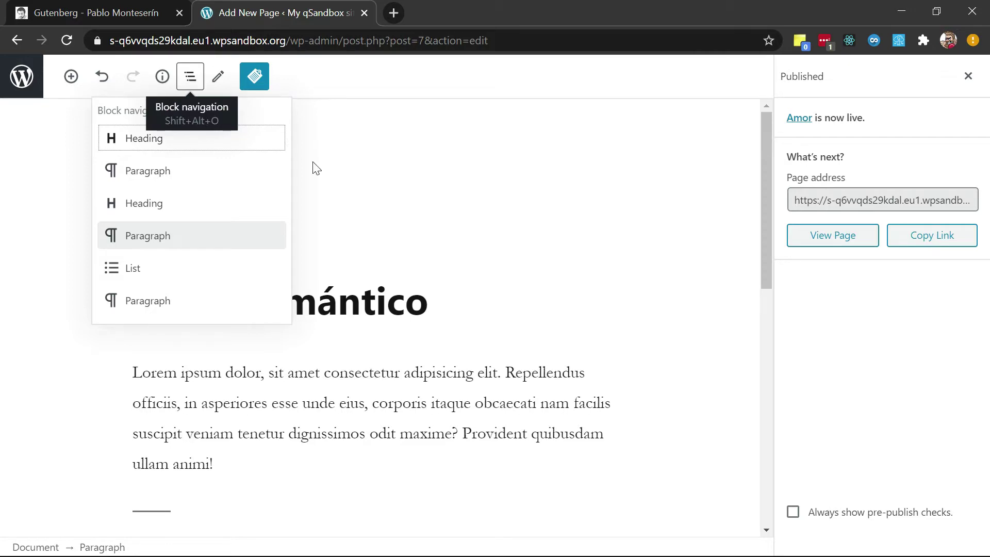
click(395, 205)
scroll(396, 206, down, 9)
scroll(395, 205, up, 3)
scroll(396, 204, up, 6)
click(395, 205)
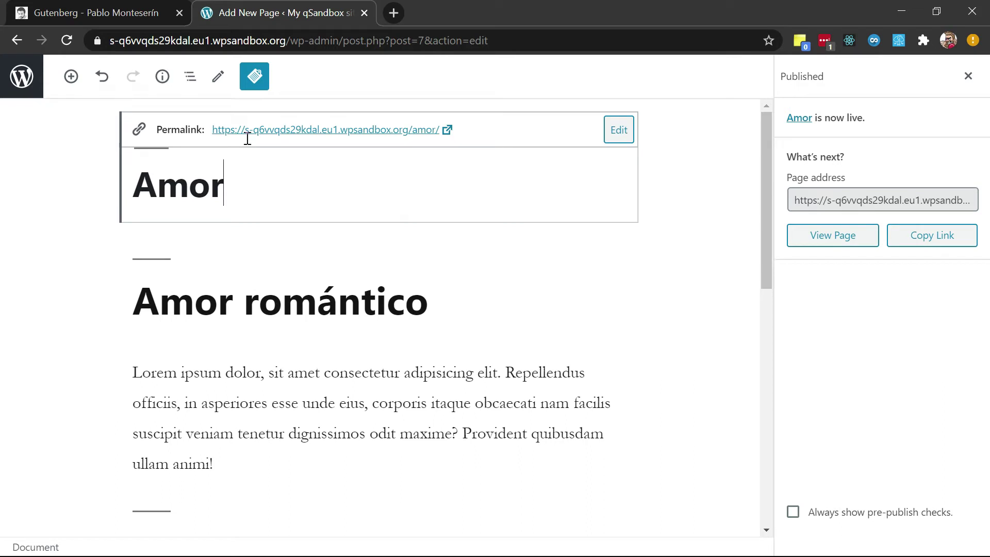
Jump to the "Amor casero" heading through Block navigation and reopen the block list
click(190, 76)
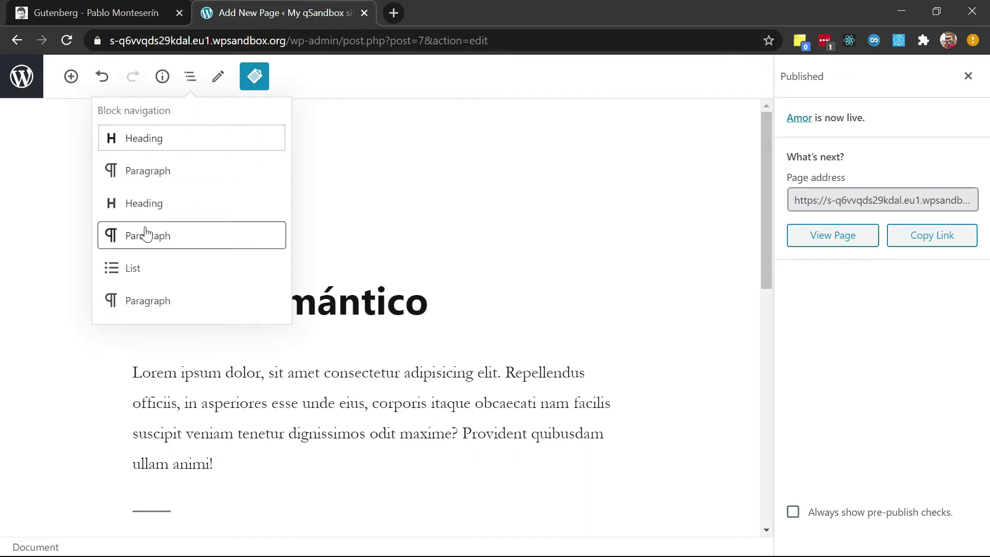
click(170, 206)
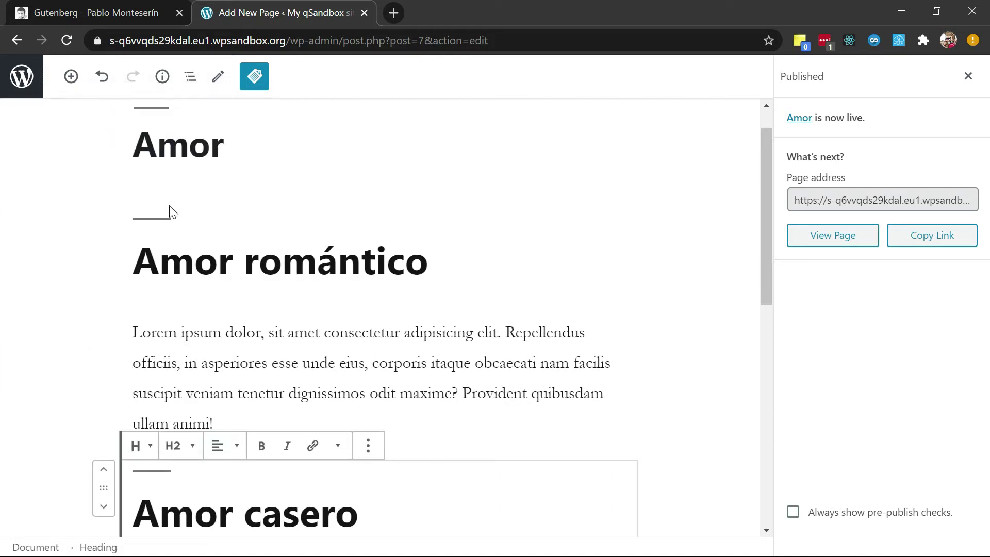
click(190, 76)
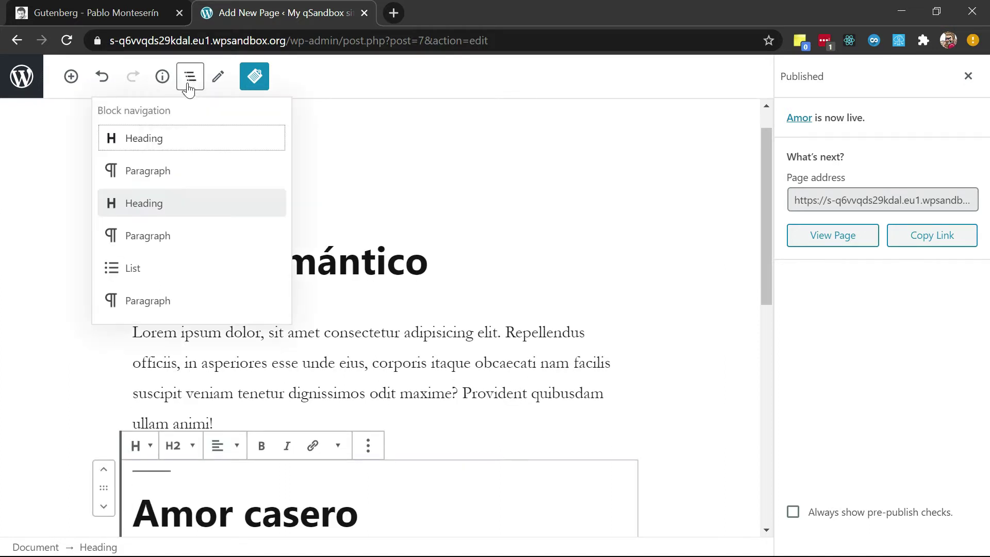
Use Block navigation to jump to the "Amor romántico" heading and to the last paragraph block, and look over the surrounding content
click(150, 208)
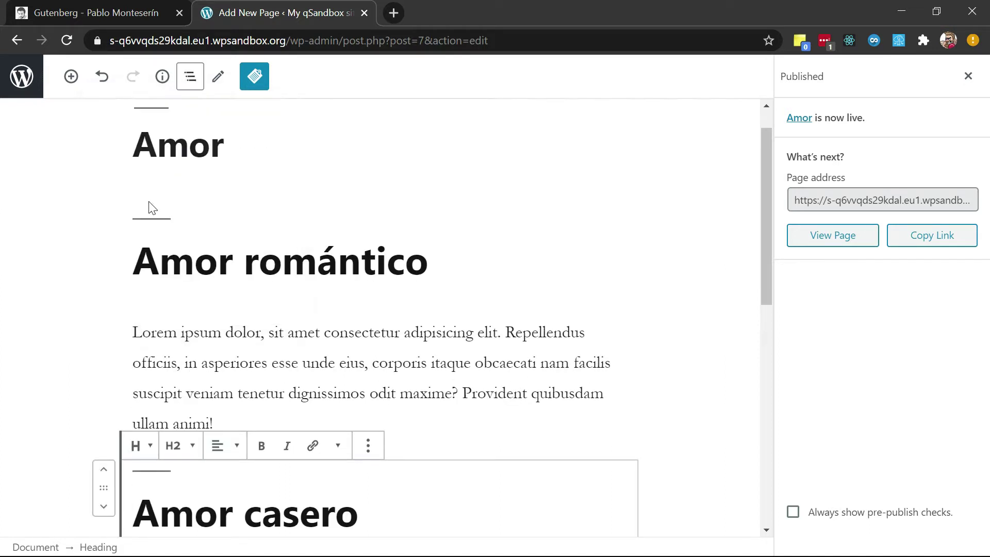
click(190, 77)
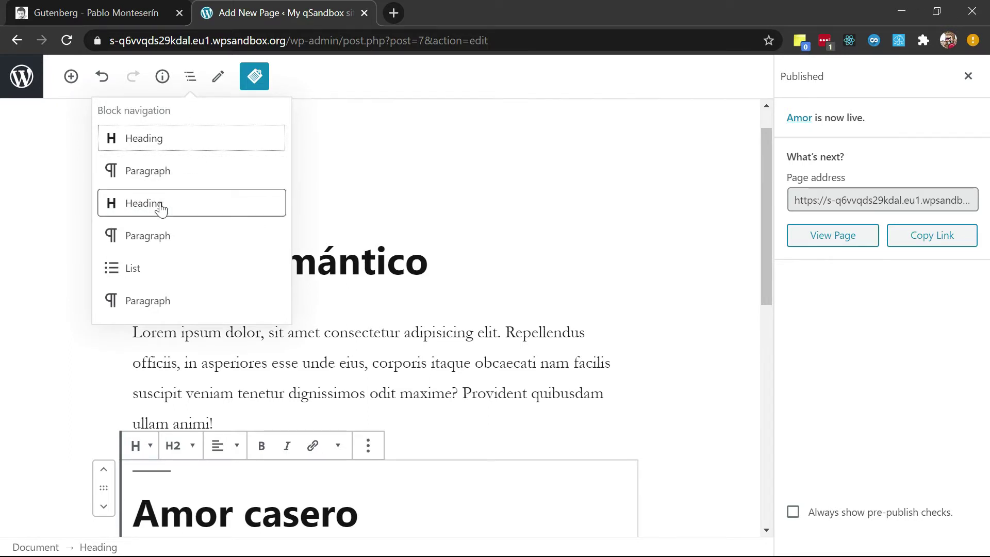
click(169, 145)
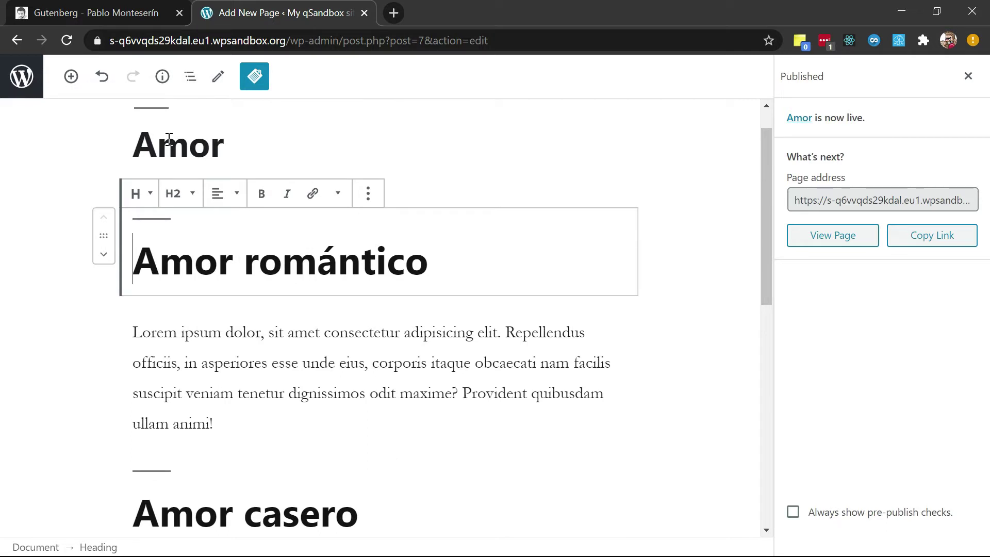
click(190, 83)
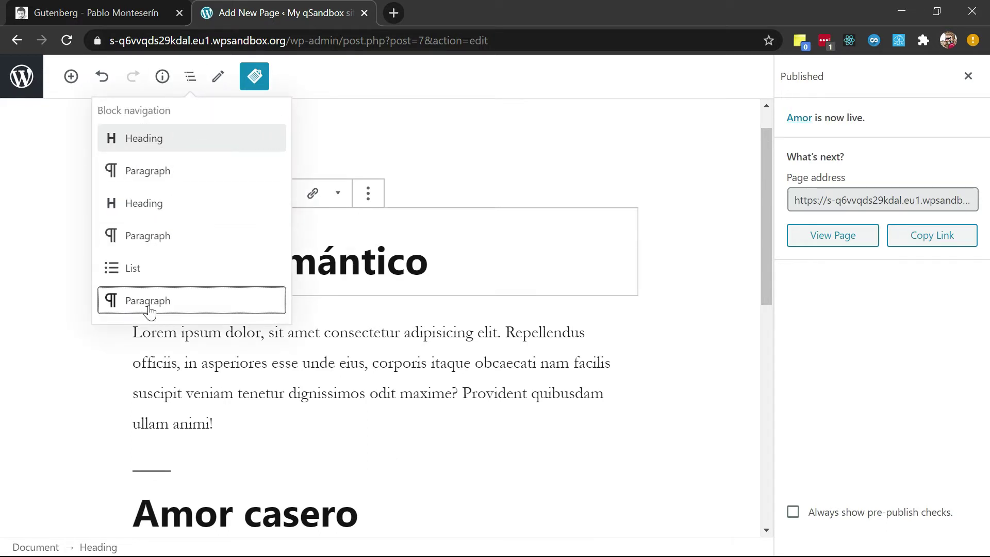
click(148, 304)
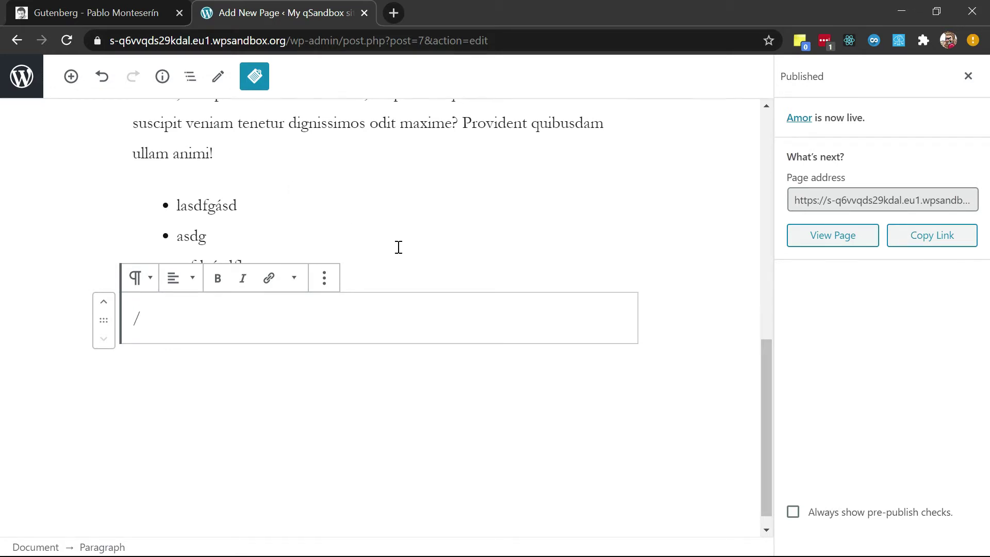
scroll(399, 247, up, 6)
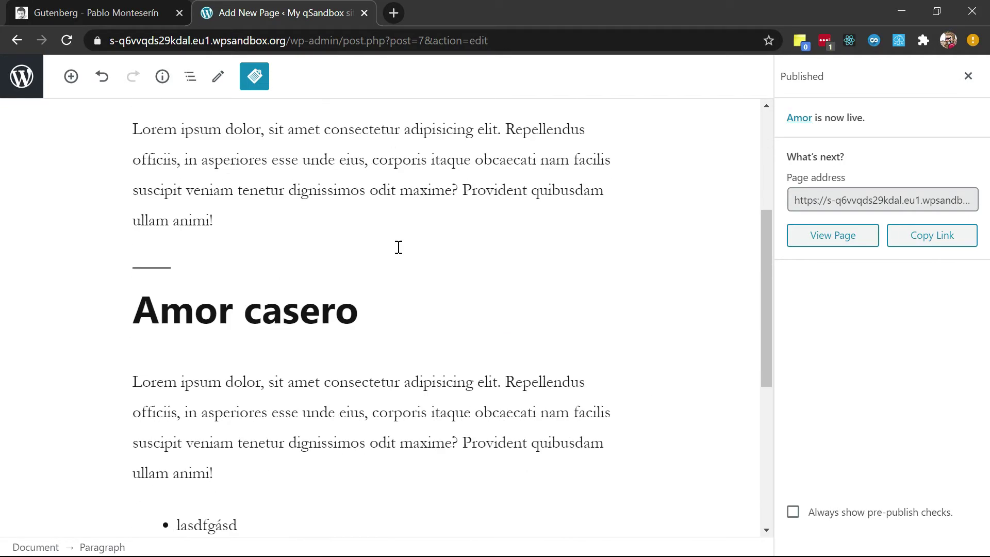
scroll(398, 247, down, 4)
Read the "Publicación" section in the course notes and close the post-publish panel in the page editor
click(96, 13)
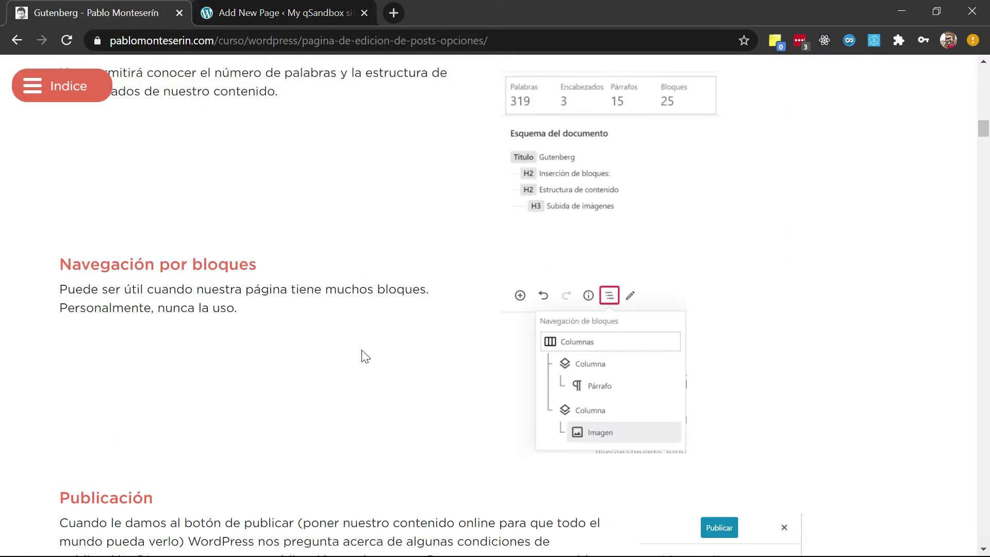
scroll(347, 353, down, 4)
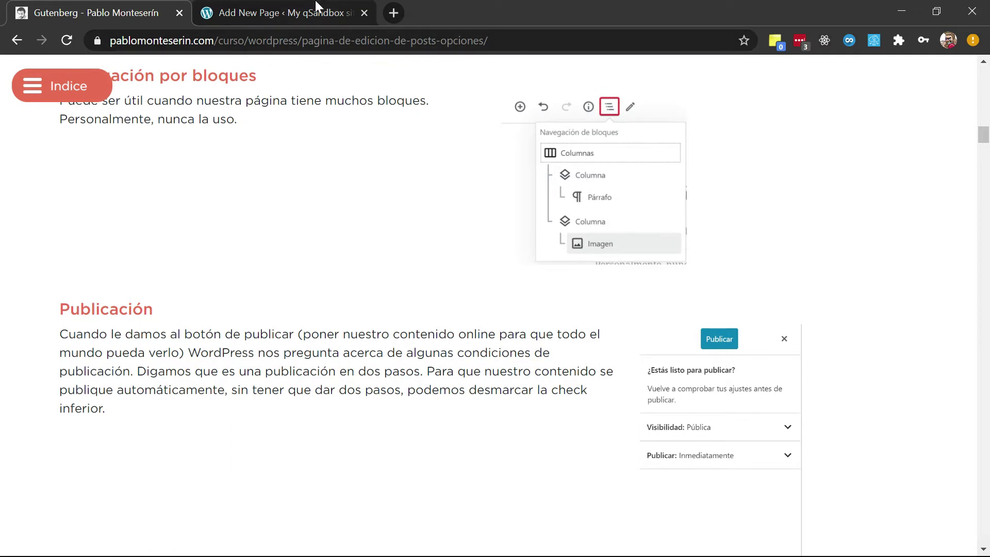
click(263, 9)
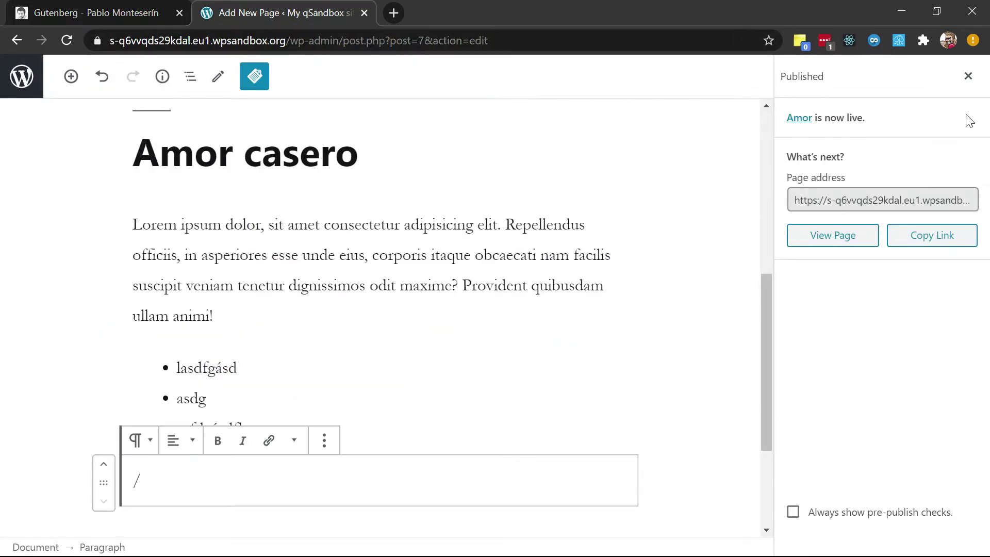
click(968, 76)
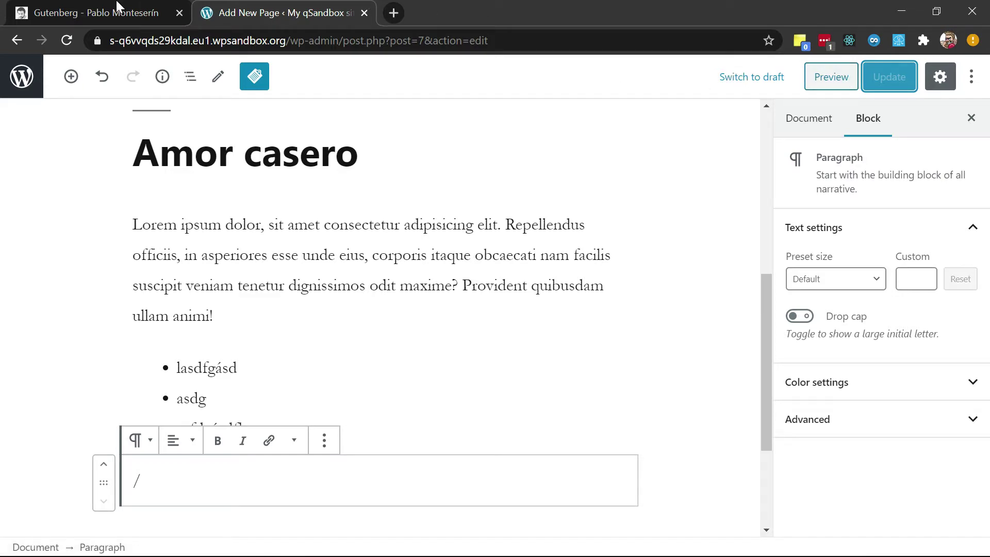
Find the section "Cambiar el enlace permanente de la entrada" in the course notes and return to the page editor
click(98, 10)
scroll(354, 278, down, 8)
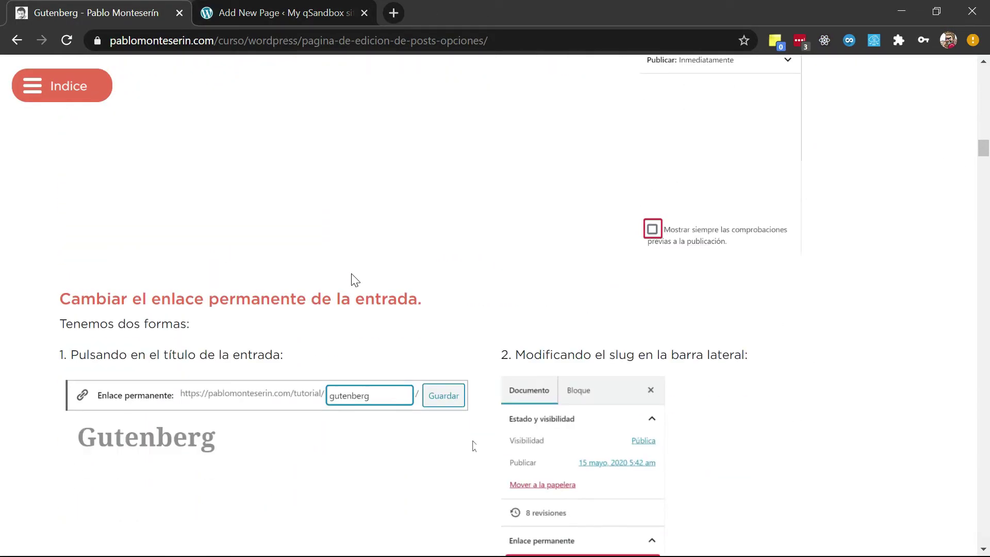
click(281, 11)
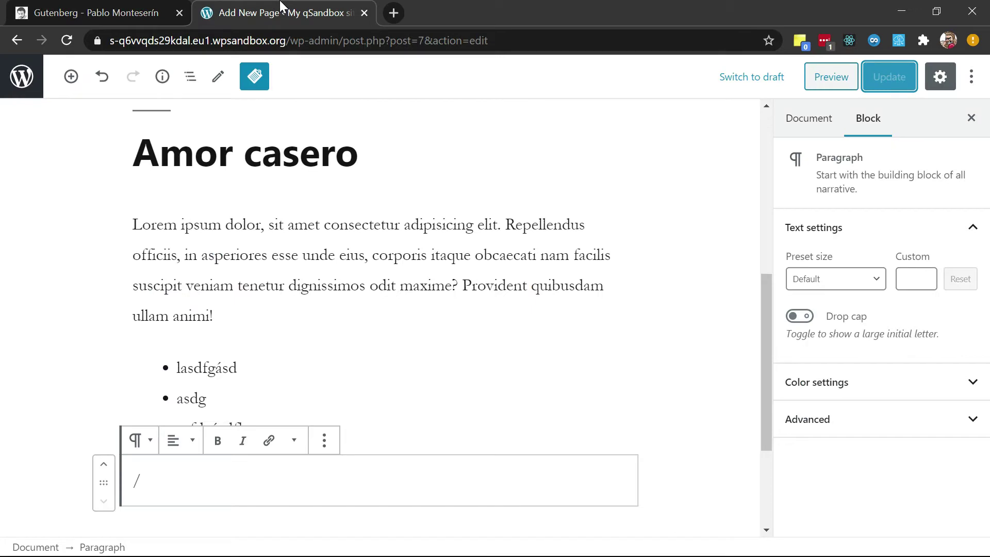
Show the page's Permalink settings, try adding a hyphen to the end of the URL slug and remove it
click(820, 120)
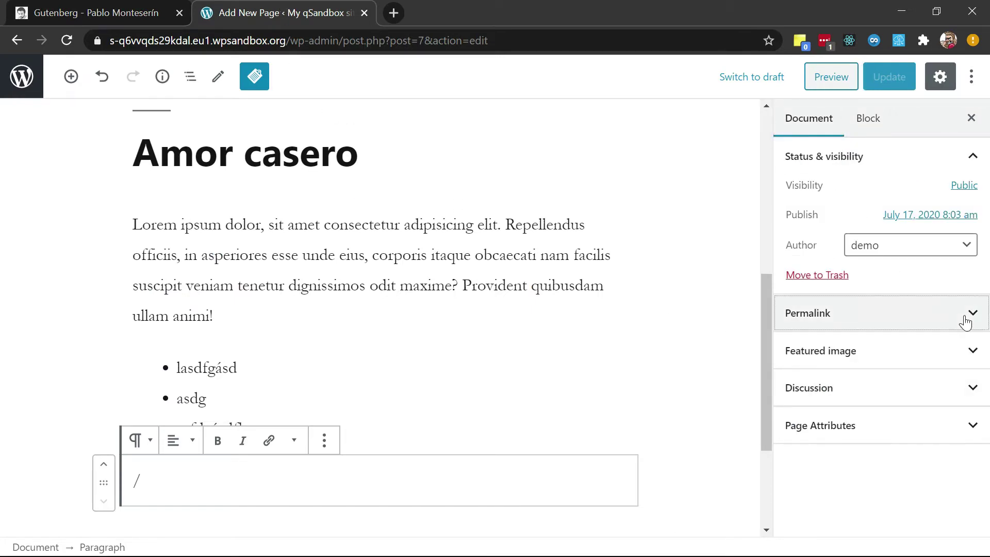
click(962, 316)
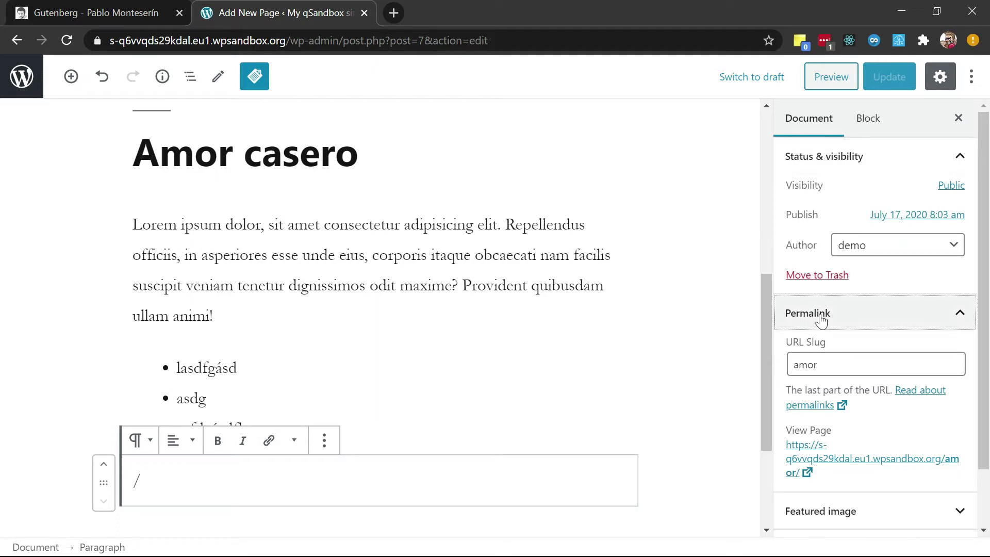
click(848, 362)
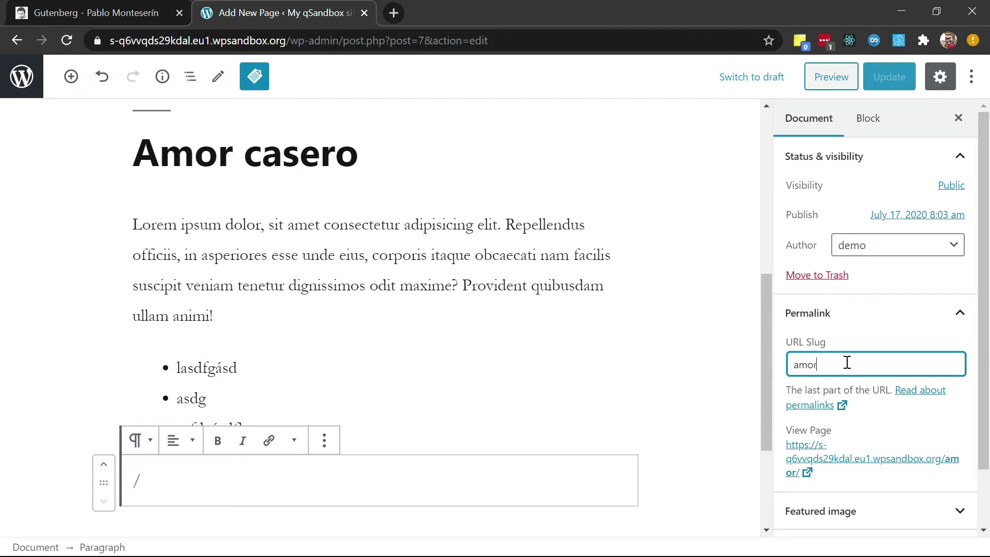
text(-)
key(BackSpace)
Select the page title "Amor", open the permalink shown above it and highlight the slug in the published page's address
click(617, 222)
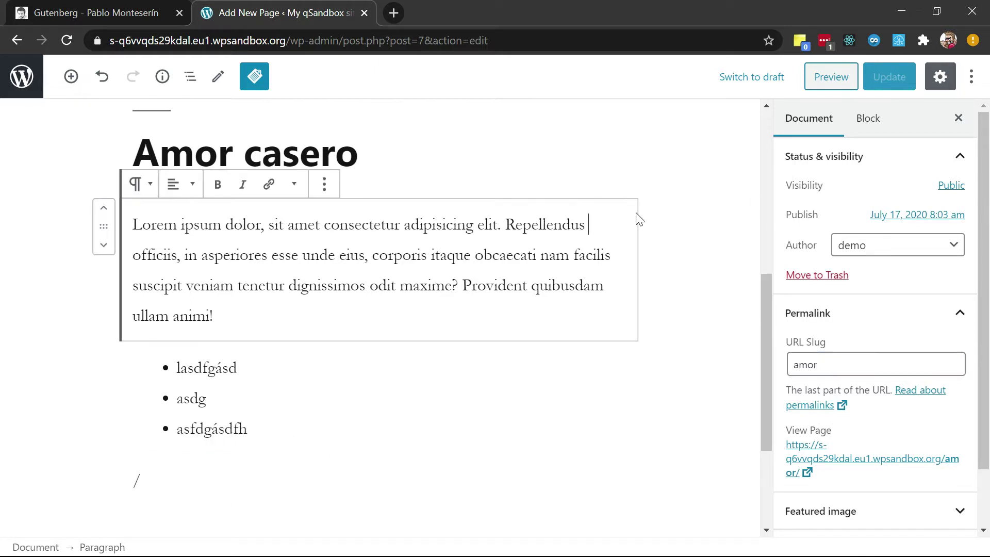
click(403, 150)
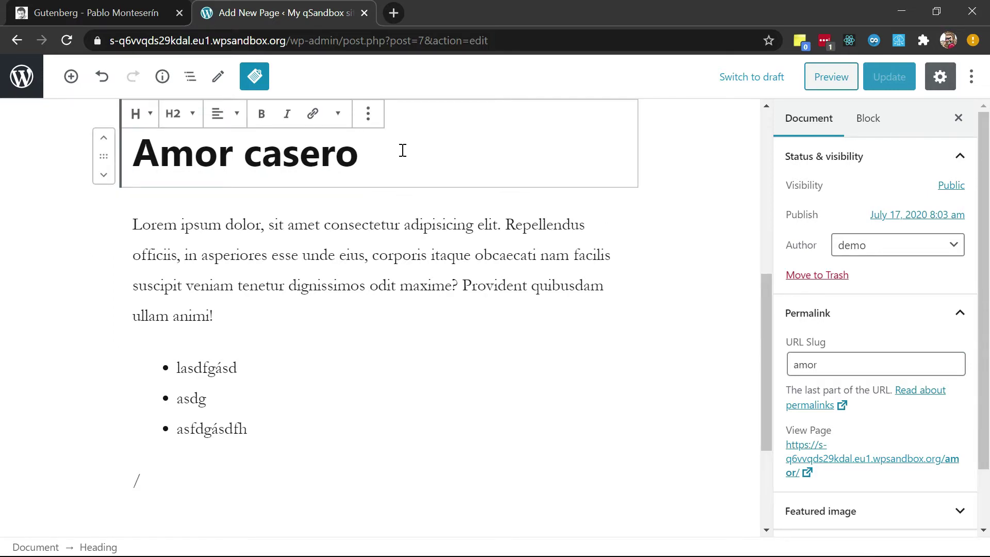
scroll(403, 150, up, 7)
click(277, 181)
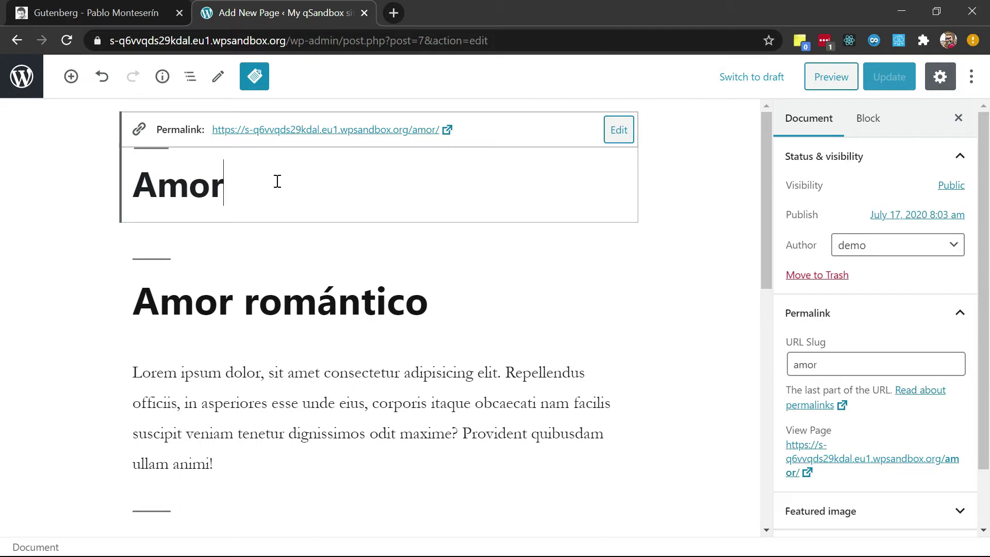
click(348, 133)
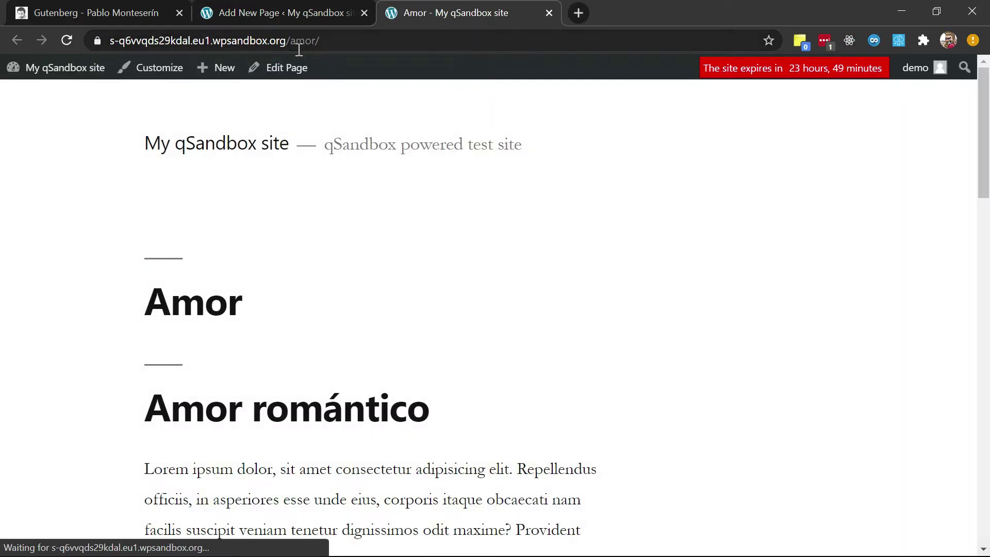
drag(289, 41, 328, 46)
Change the permalink slug above the page title to amor2, save it and test the new link
click(297, 8)
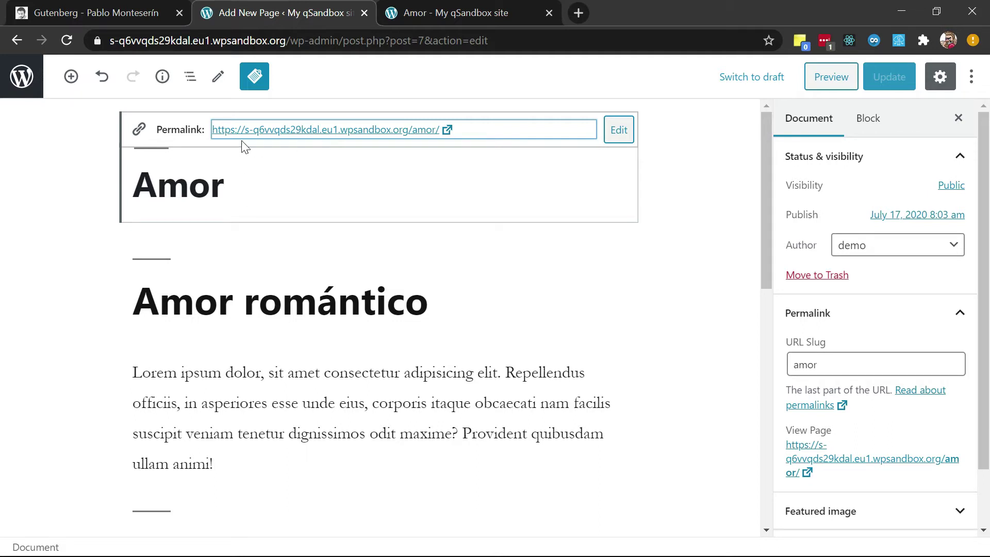
click(624, 130)
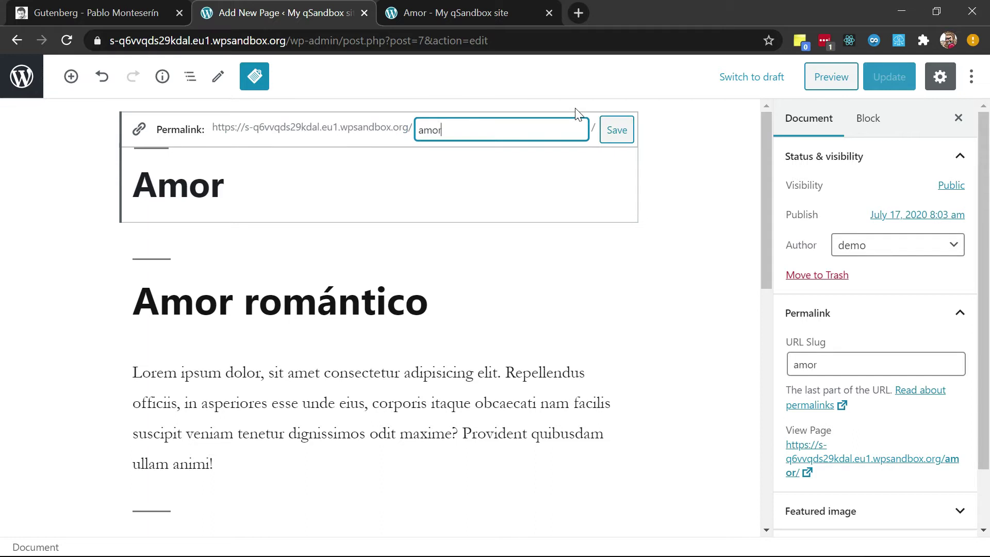
click(616, 130)
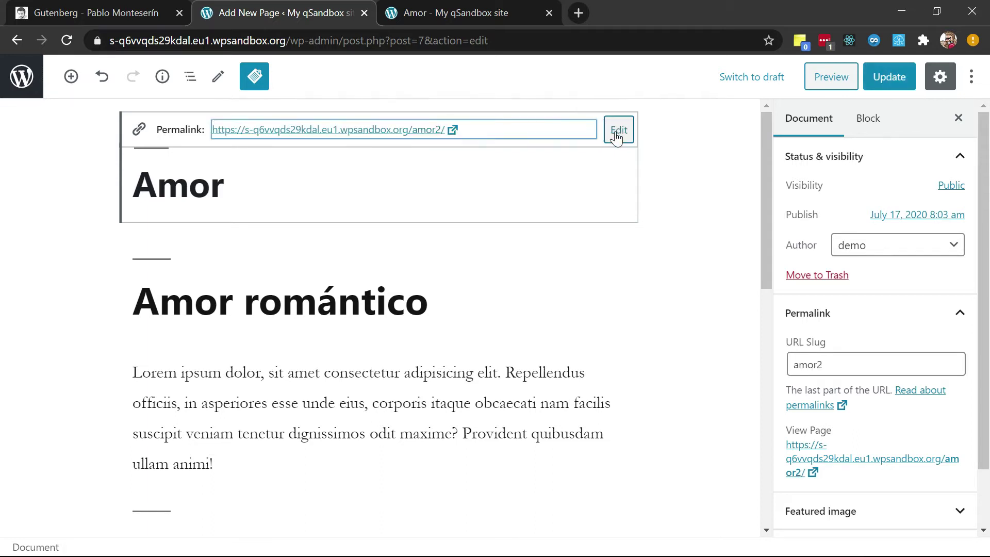
click(453, 130)
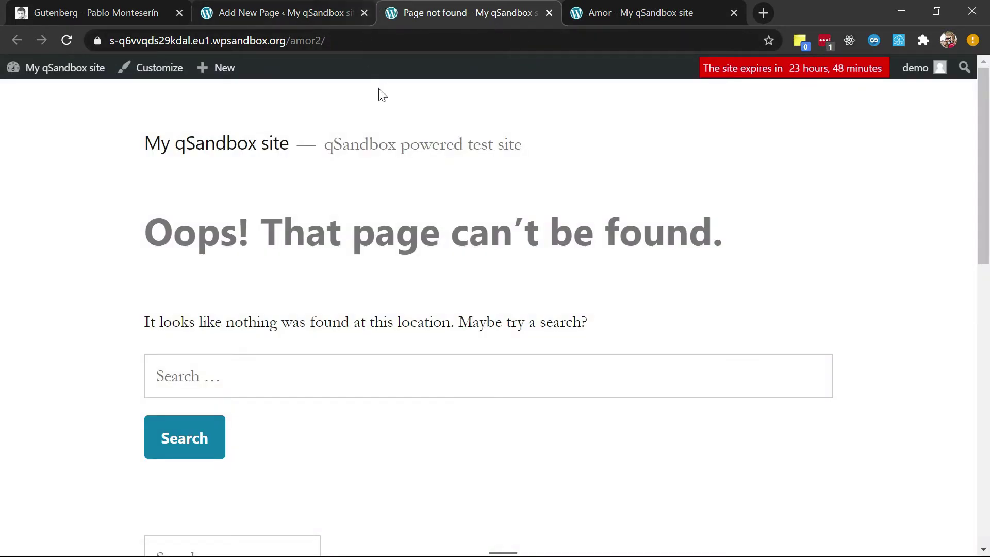
click(310, 12)
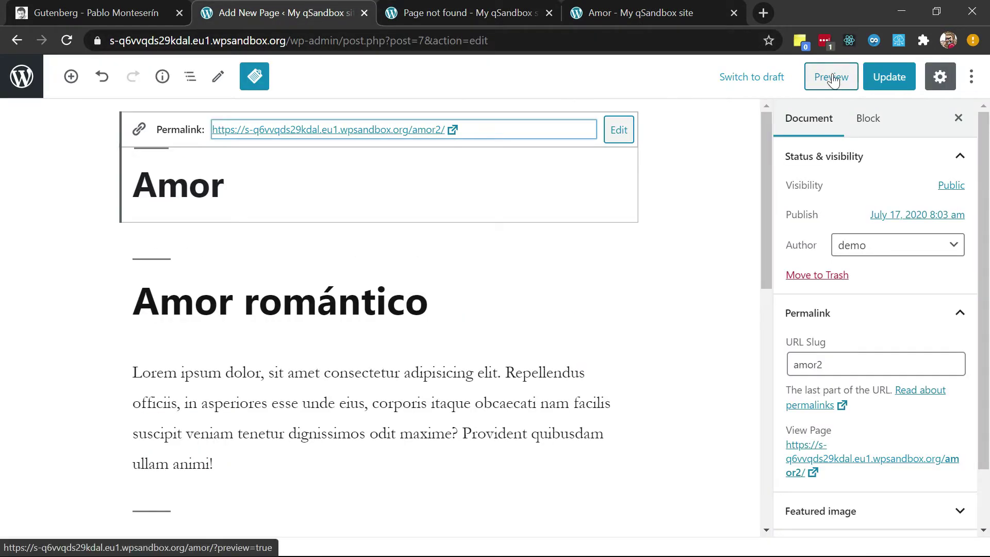
Update the page with its new slug, close the missing page's tab and open the amor2 permalink from the title
click(881, 77)
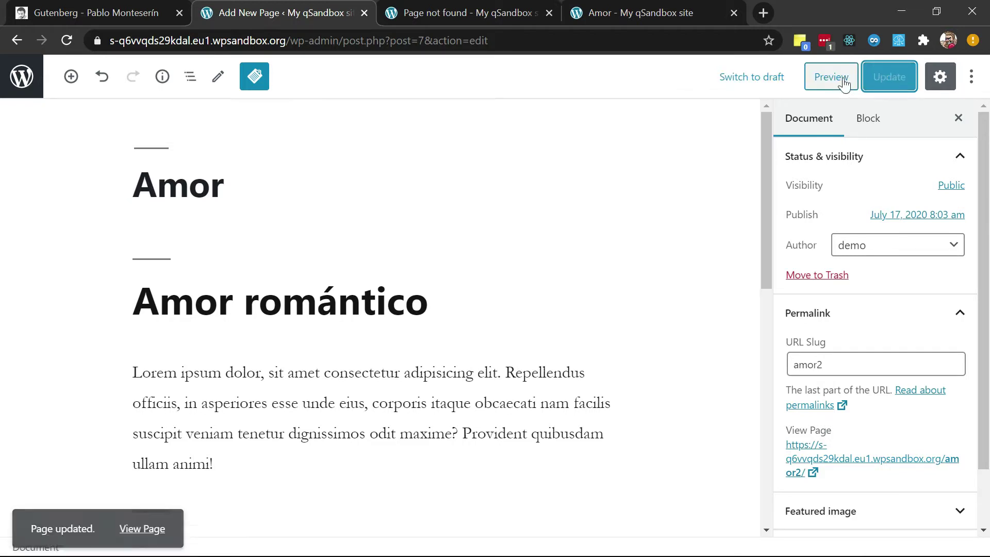
click(548, 12)
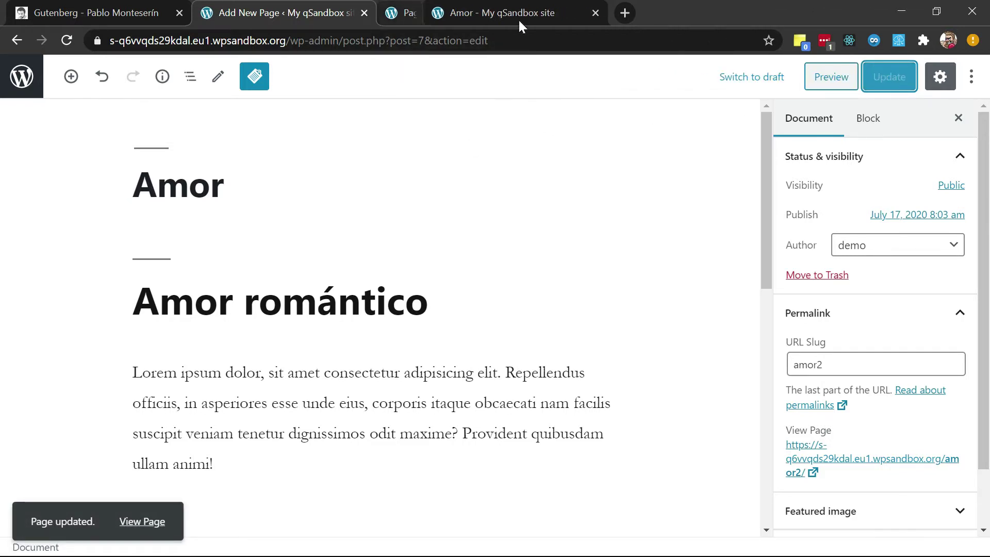
click(213, 200)
click(453, 130)
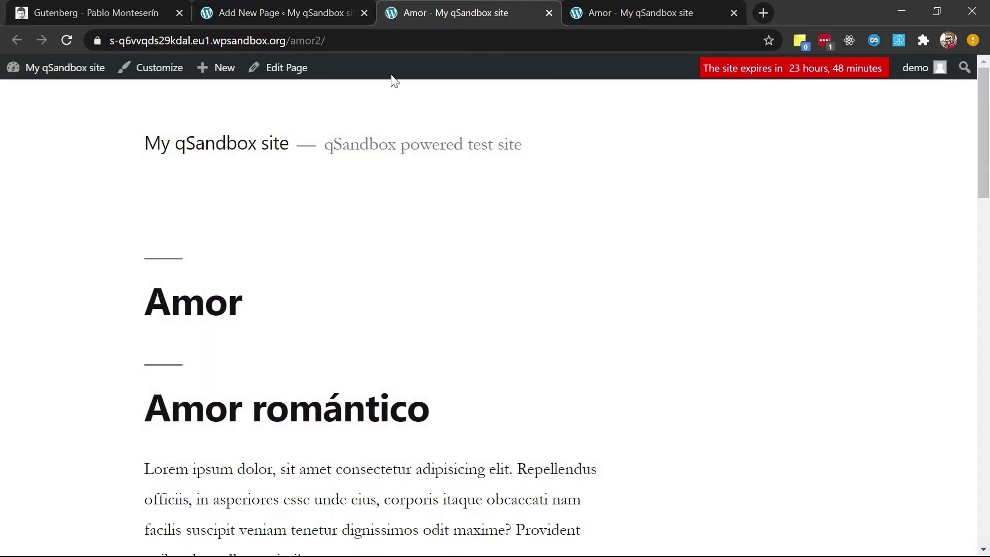
Review the permalink section and "Mas herramientas y opciones" in the course notes and return to the page editor
click(127, 7)
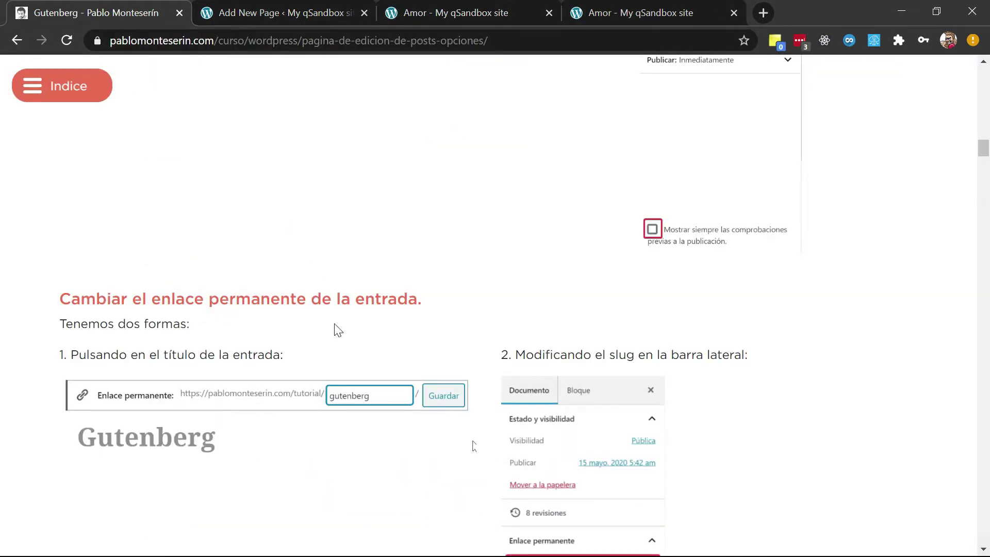
scroll(337, 329, down, 2)
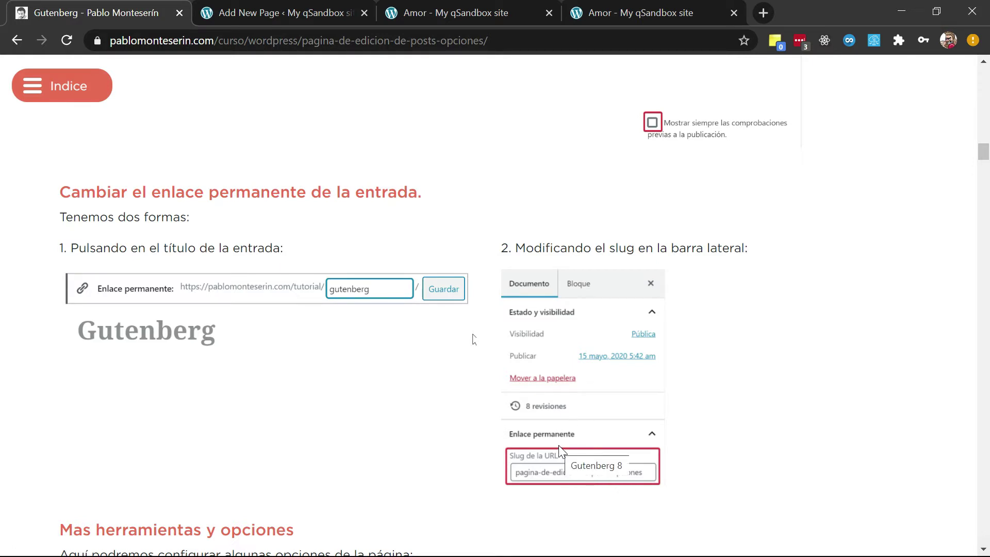
scroll(568, 442, down, 5)
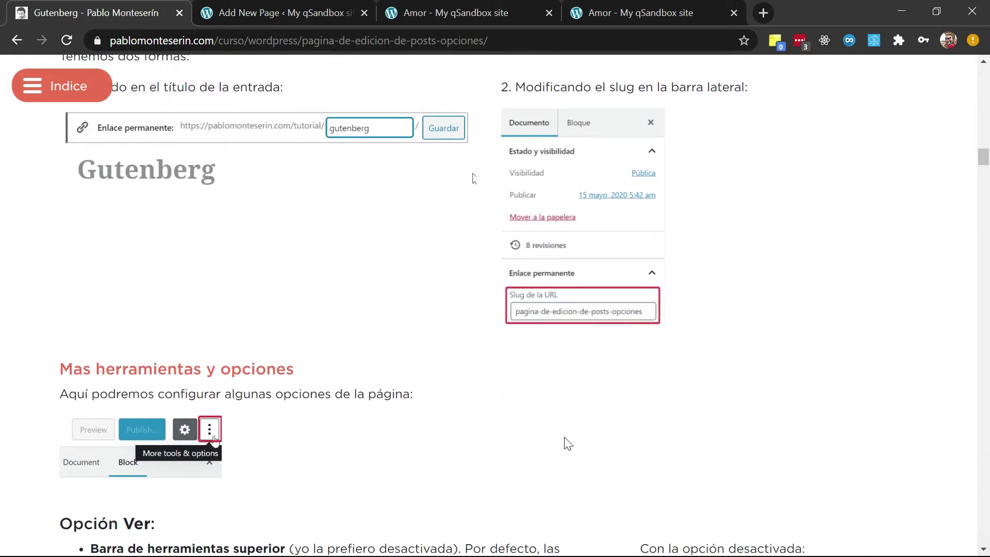
scroll(312, 194, down, 1)
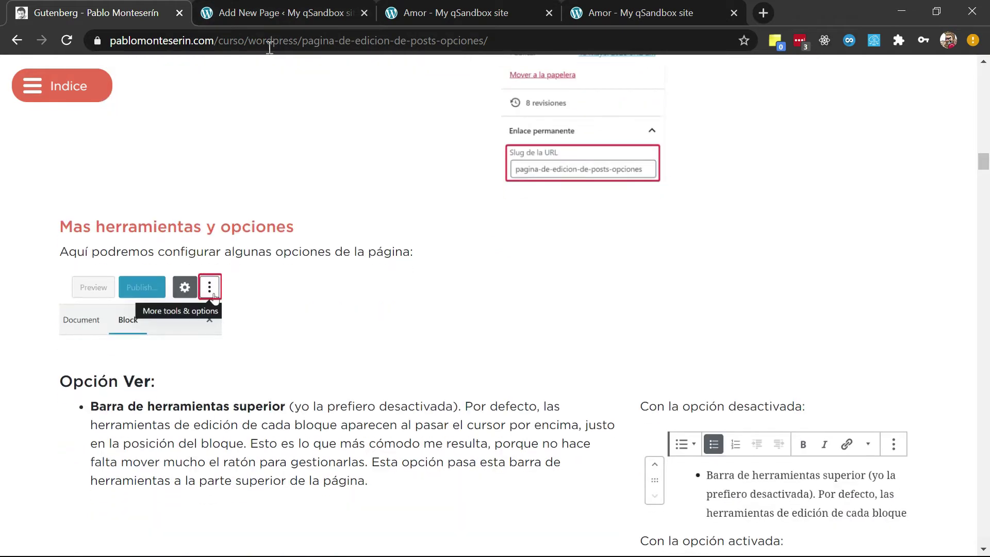
click(246, 3)
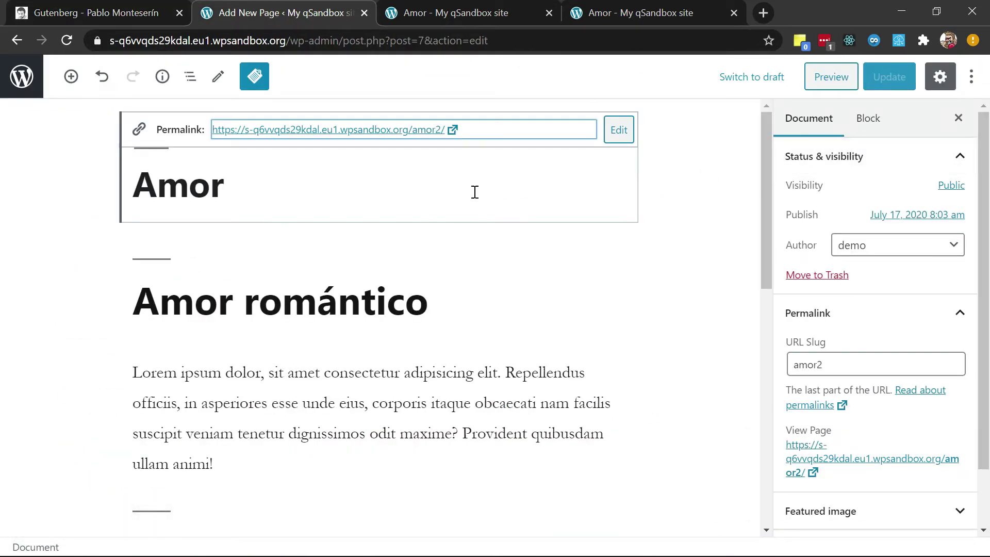
Look over the editor's View, Editor and Tools options, close them and hide the settings sidebar
click(971, 76)
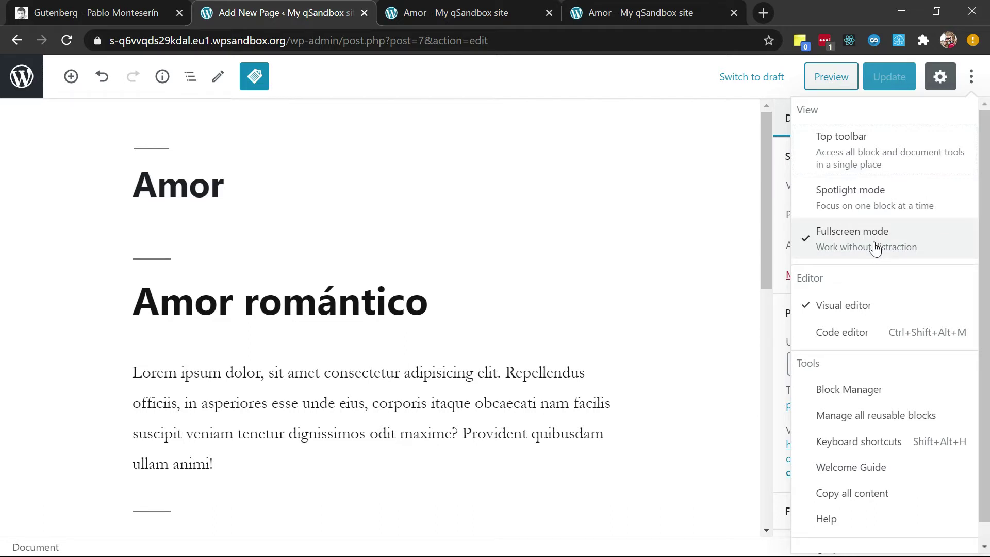
click(735, 163)
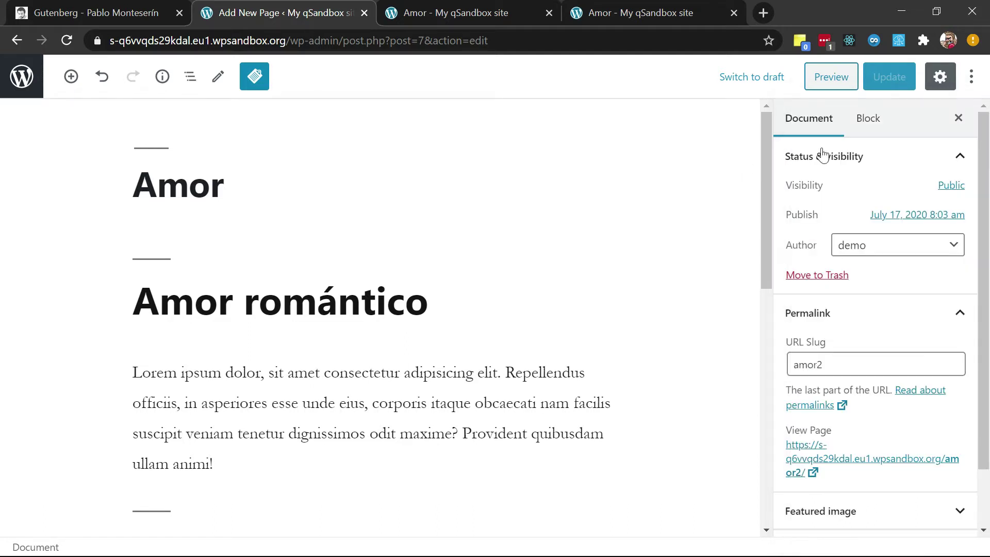
click(940, 76)
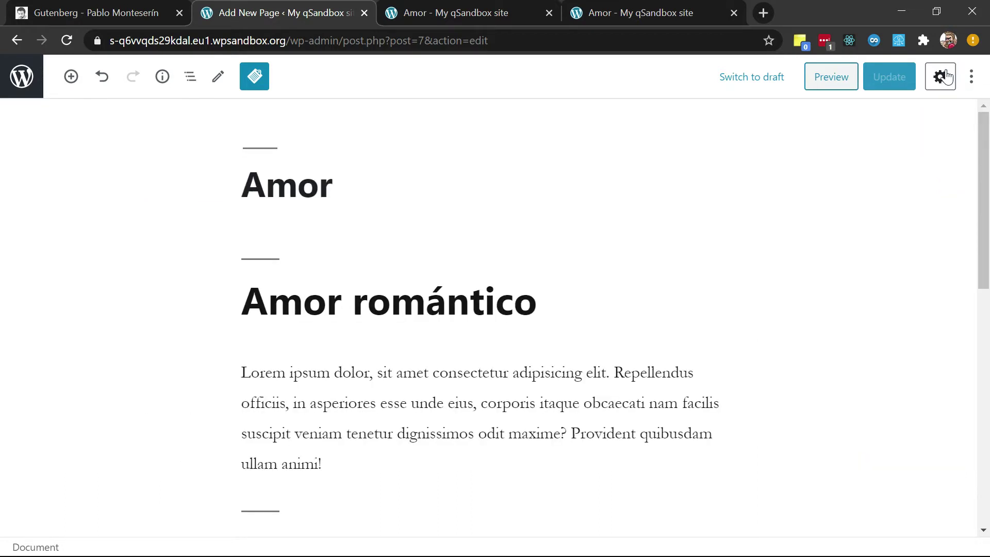
Show the settings sidebar again and turn off Fullscreen mode for the page editor
click(946, 76)
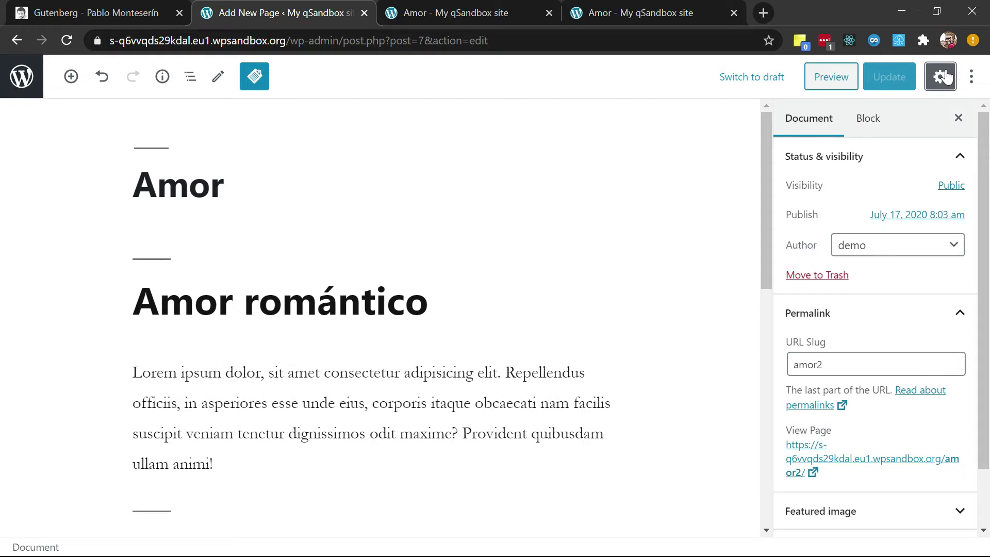
click(972, 79)
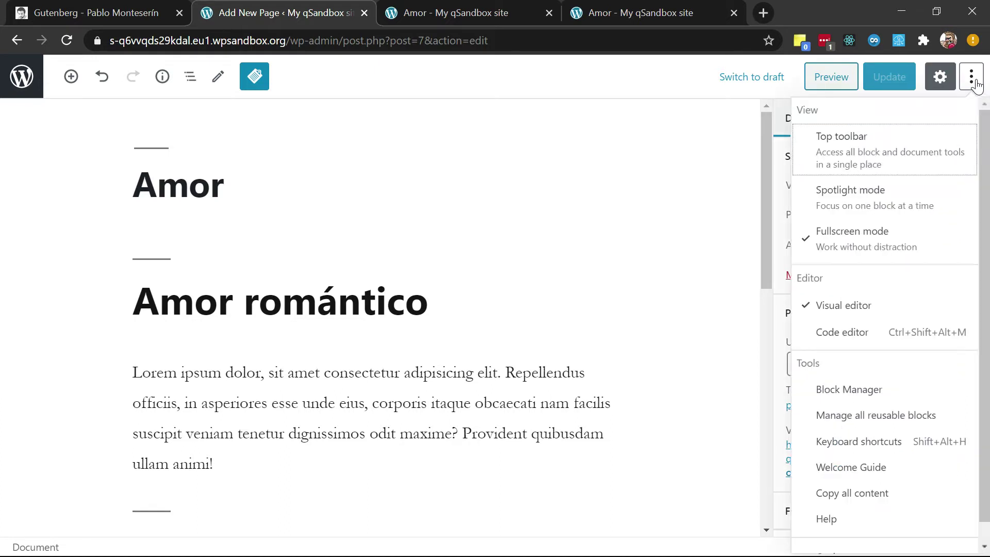
click(862, 241)
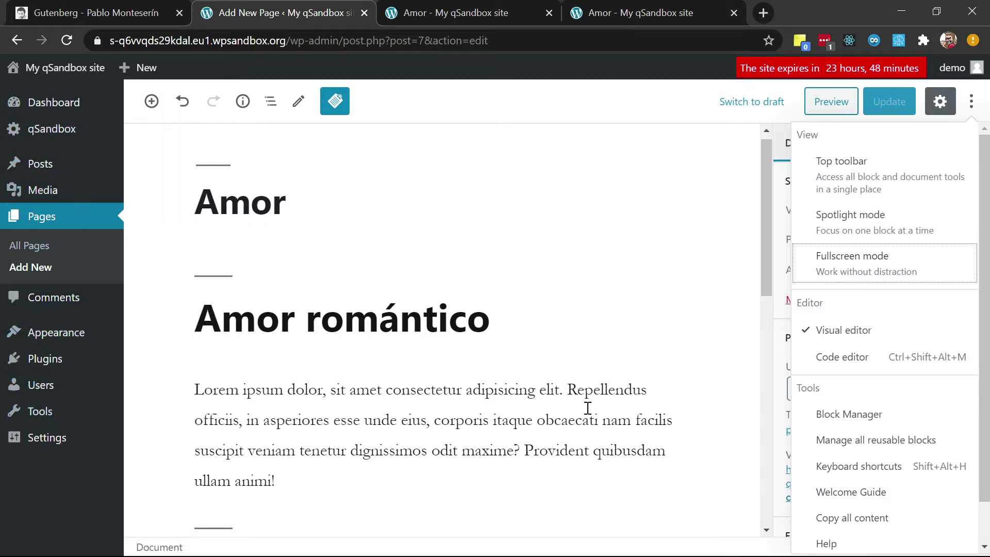
scroll(587, 399, down, 2)
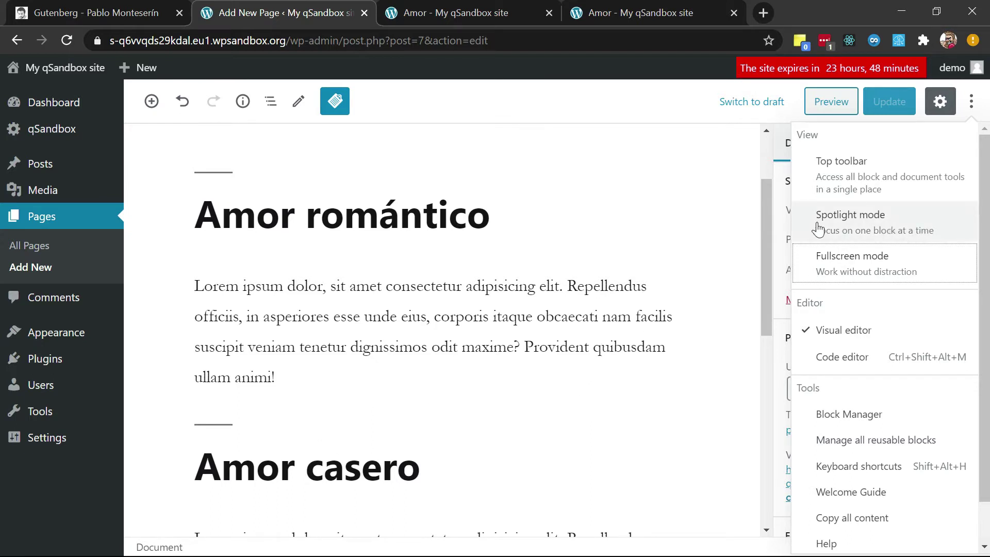
Turn on Spotlight mode, focus the paragraph under the Amor casero heading, and return to the Document settings
click(856, 223)
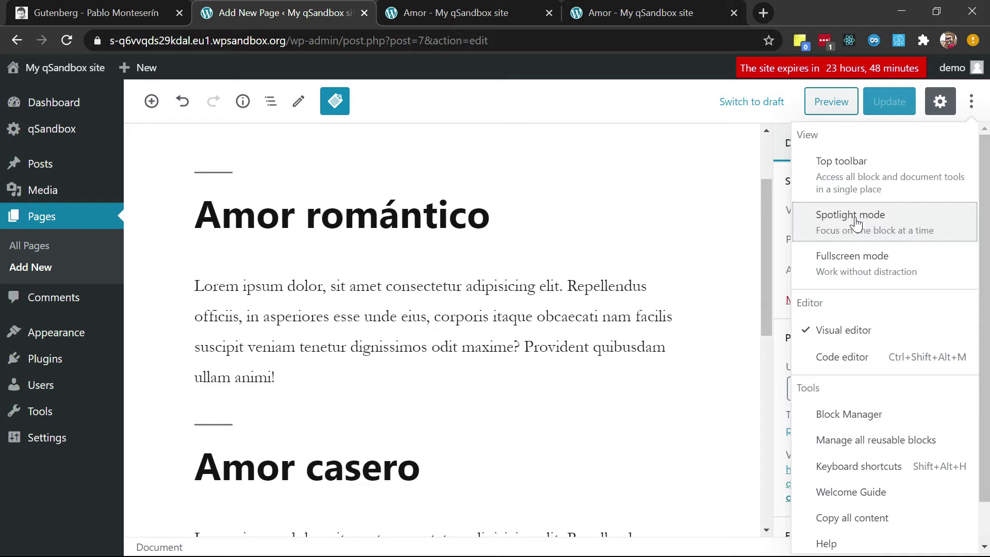
scroll(378, 410, down, 3)
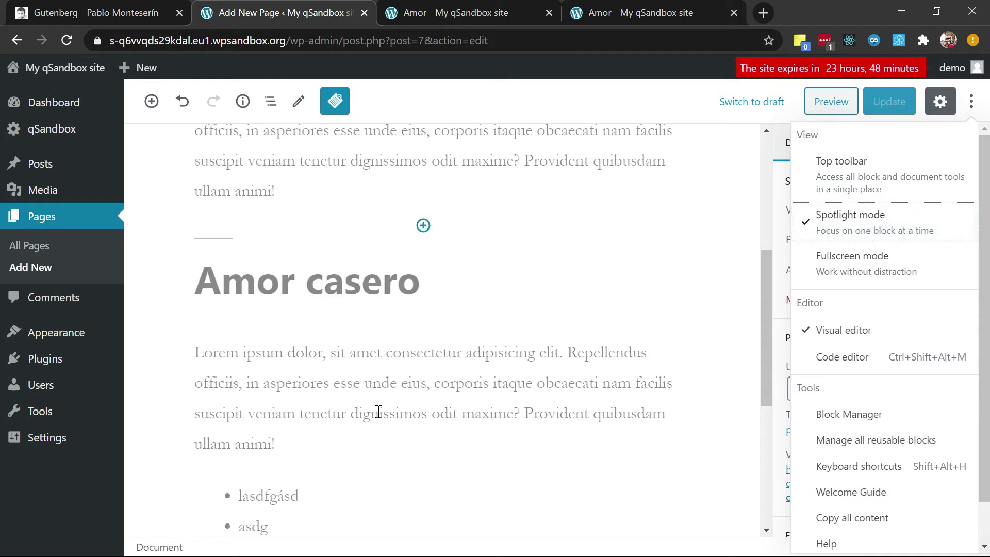
click(352, 387)
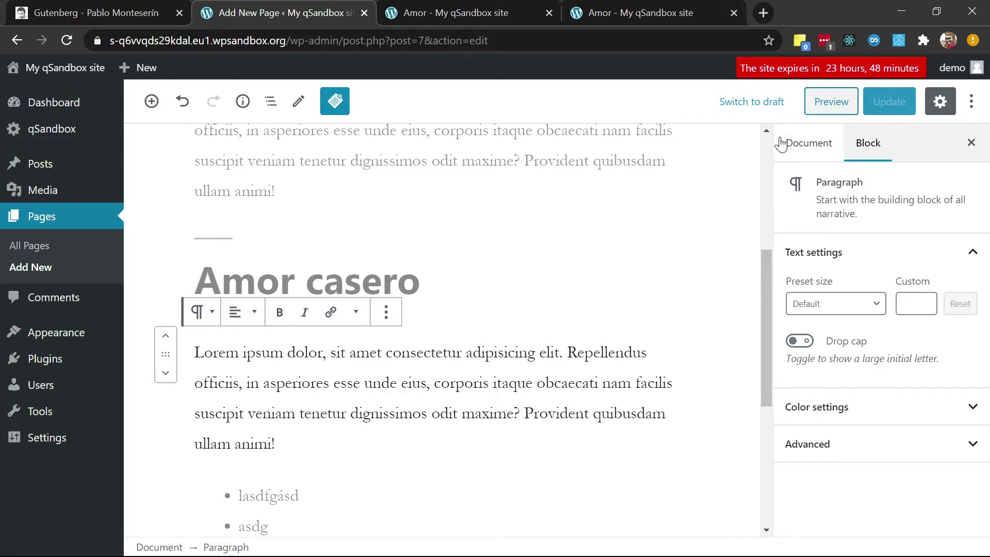
scroll(486, 371, up, 5)
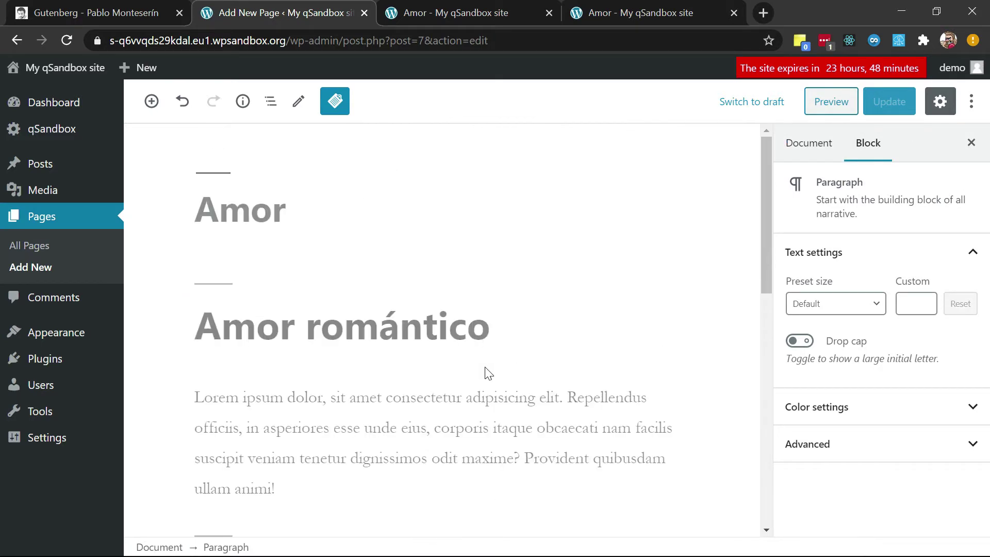
click(811, 144)
Try the Top toolbar view on the paragraph under the Amor romántico heading and turn it off again
click(971, 103)
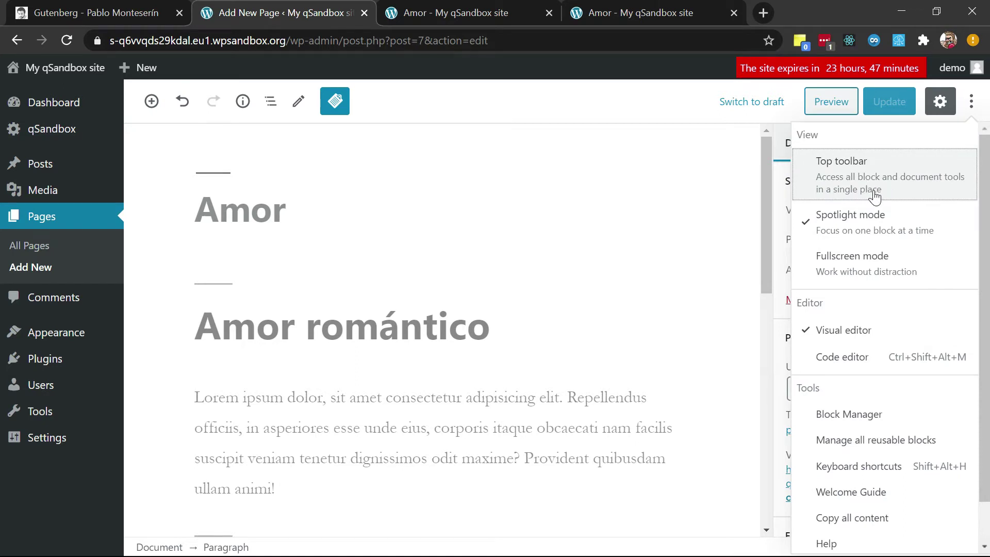
scroll(396, 417, down, 2)
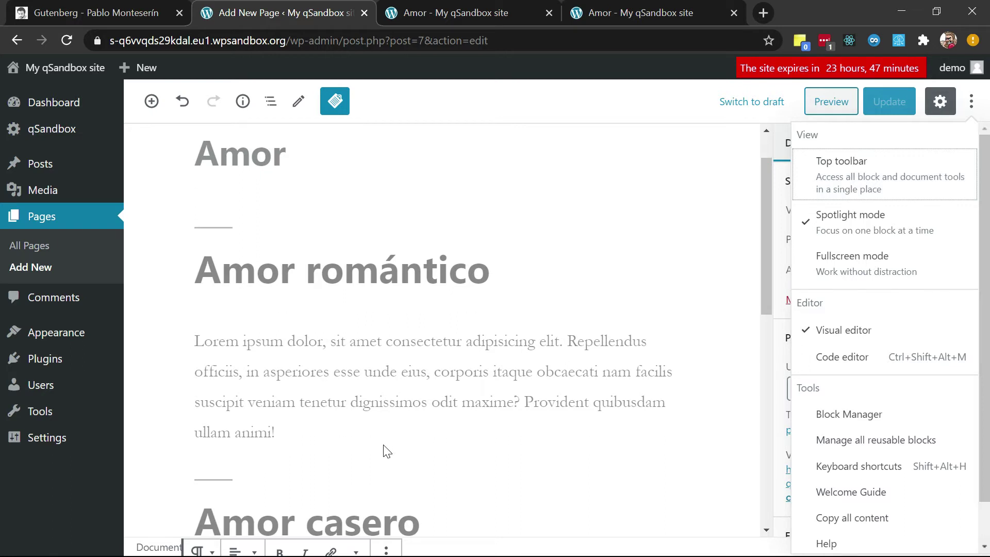
click(410, 341)
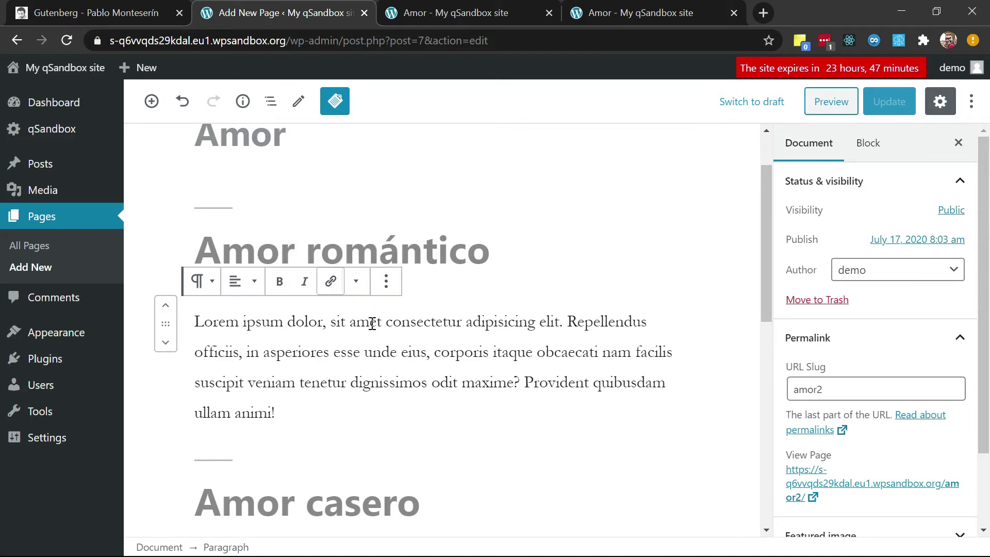
click(971, 101)
click(875, 184)
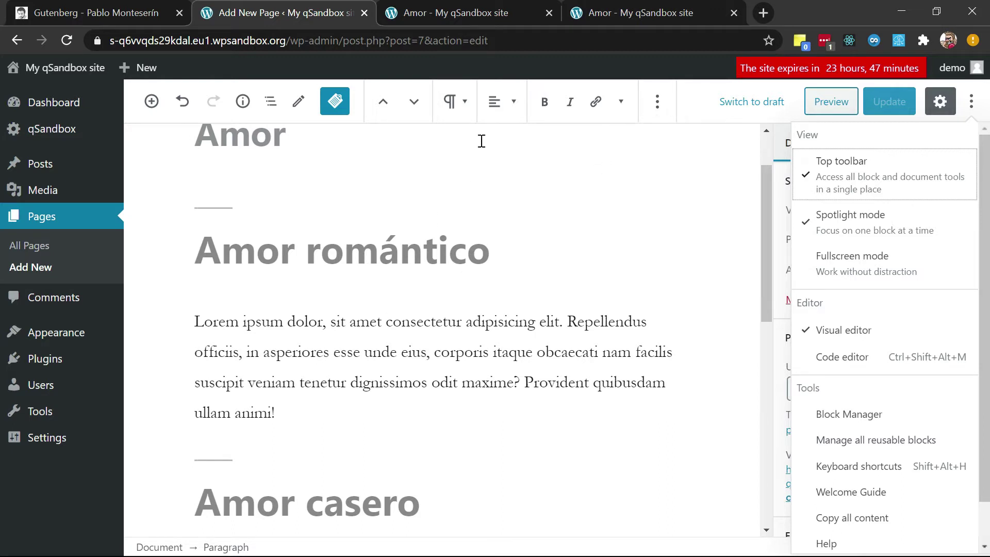
click(380, 327)
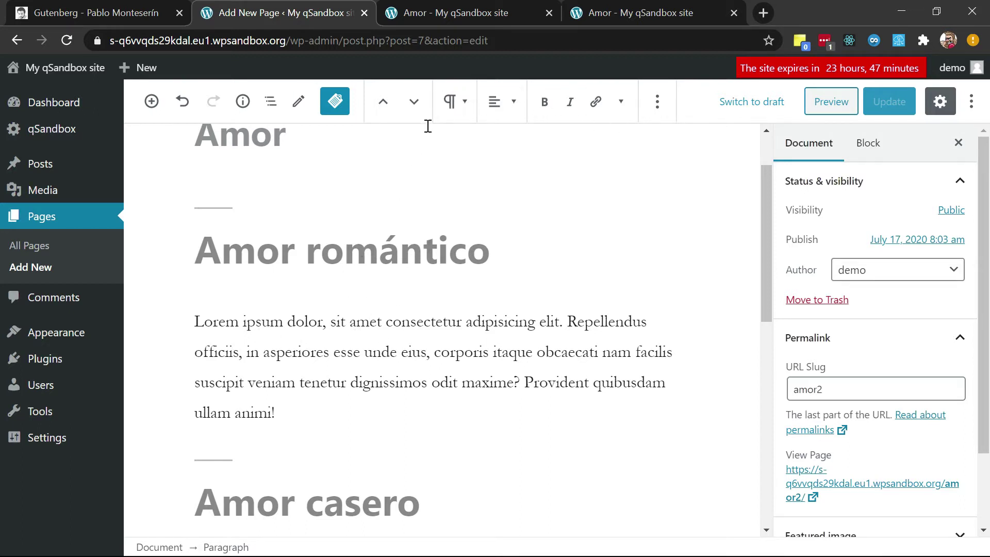
click(971, 101)
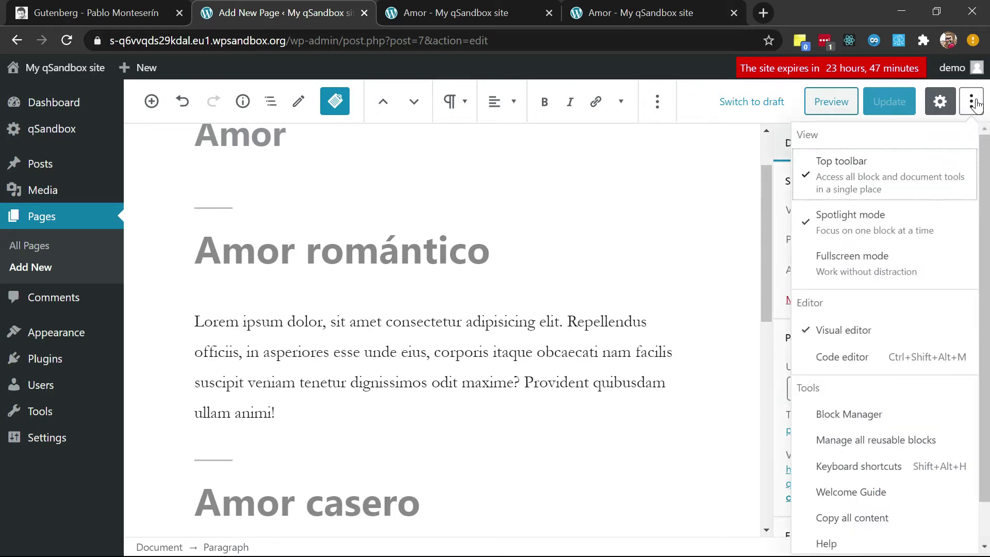
click(868, 179)
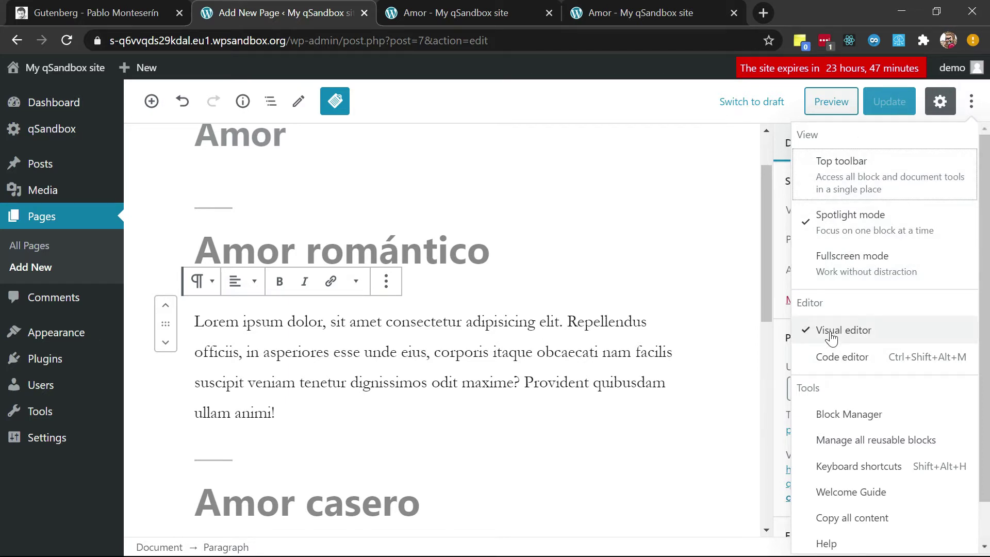
Examine the page's block markup in the Code editor and return to the Visual editor
click(833, 360)
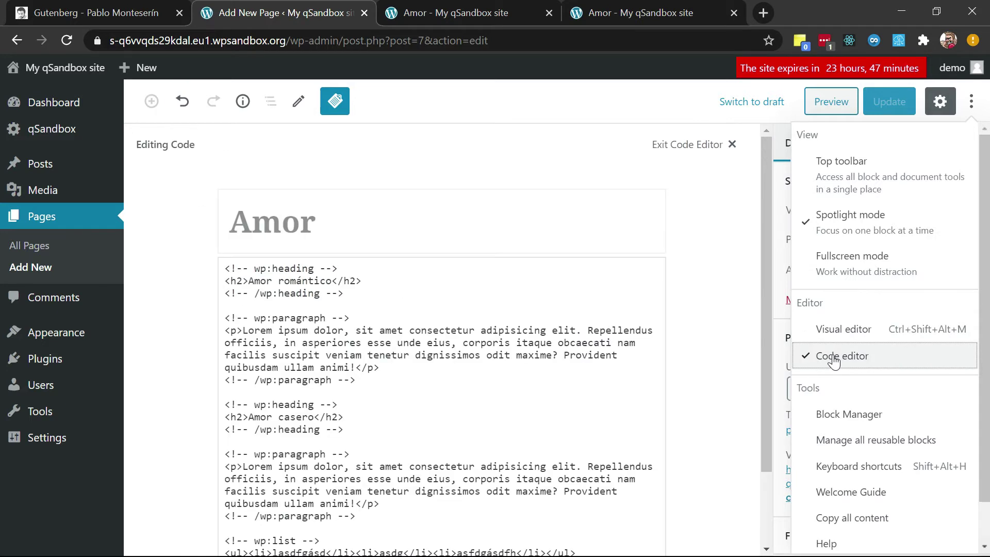
scroll(623, 335, down, 2)
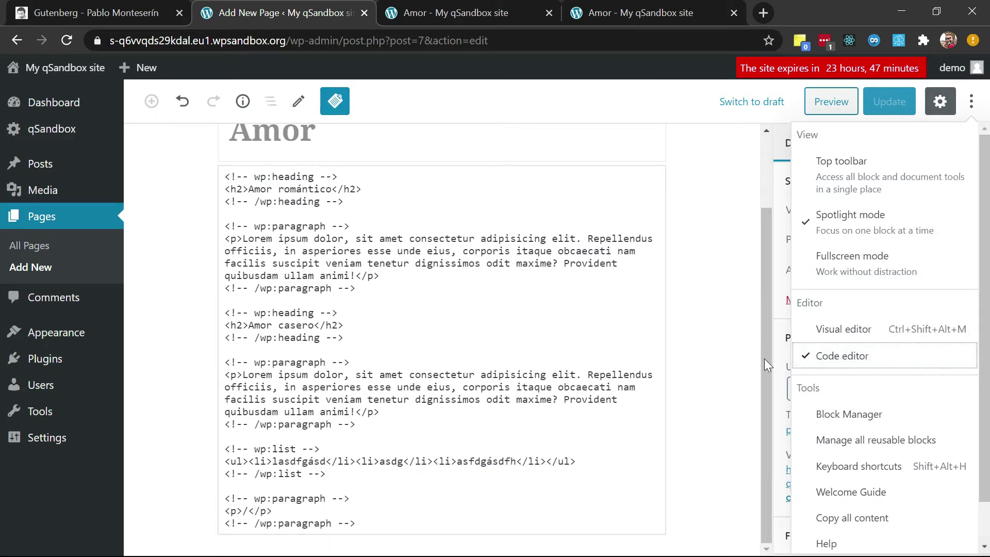
click(830, 336)
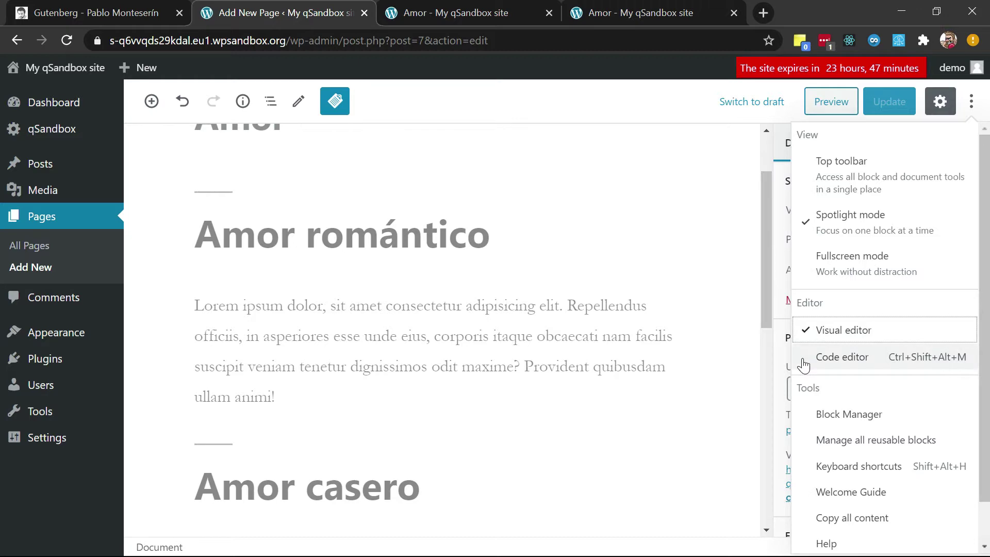
scroll(804, 360, down, 1)
Review the Ver, Editor and Herramientas options and the keyboard shortcut list in the course notes, and return to the page editor
click(96, 9)
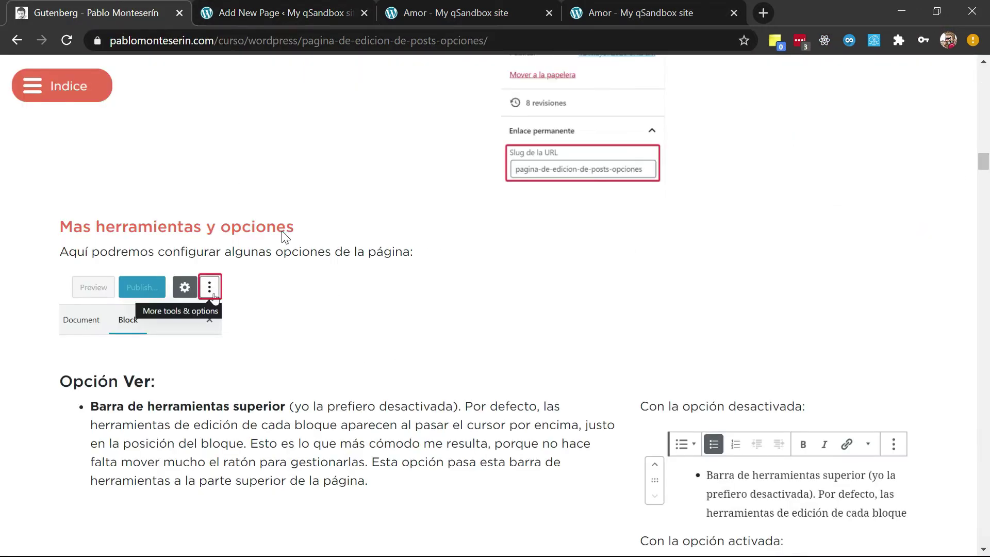
scroll(327, 311, down, 3)
scroll(264, 344, down, 5)
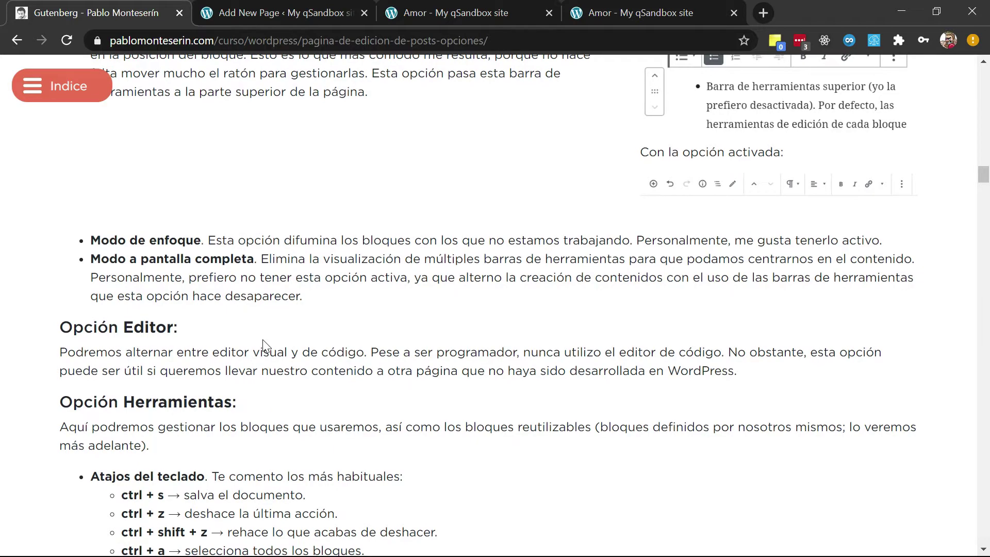
scroll(262, 339, down, 2)
scroll(264, 344, down, 3)
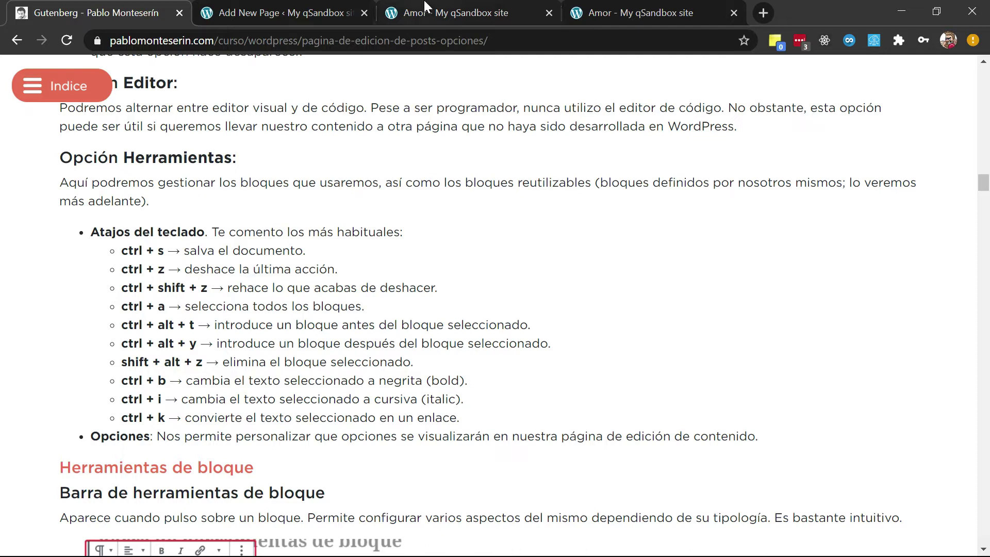
click(443, 8)
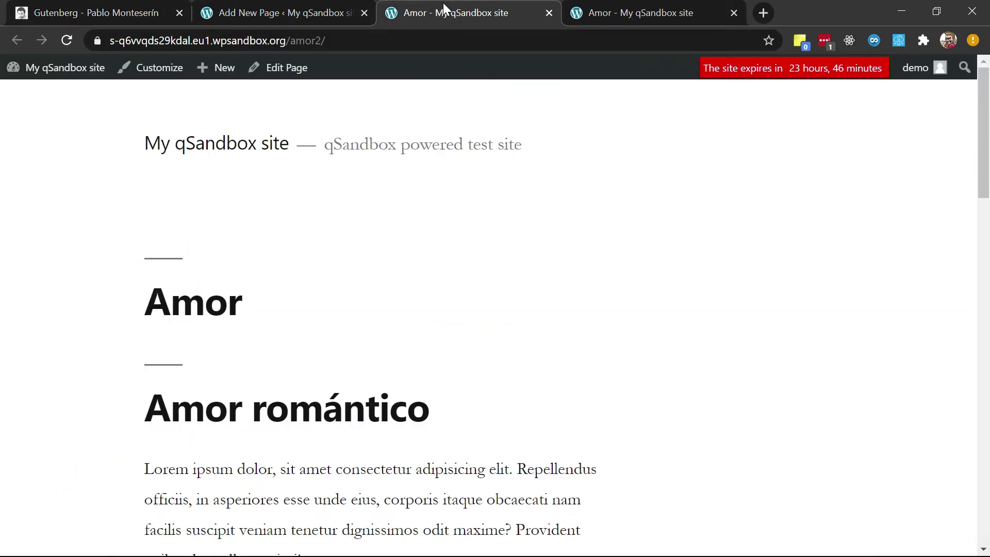
click(301, 11)
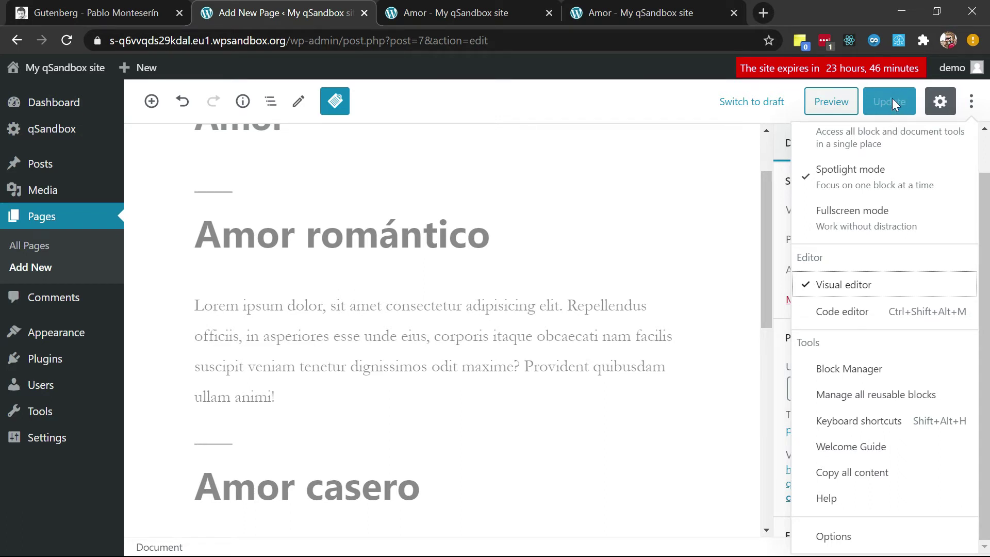
Add a paragraph reading "asdgásdfgfdasgdf" below the Amor romántico text and save the page
click(311, 395)
key(Return)
text(asdgásdfgfdasgdf)
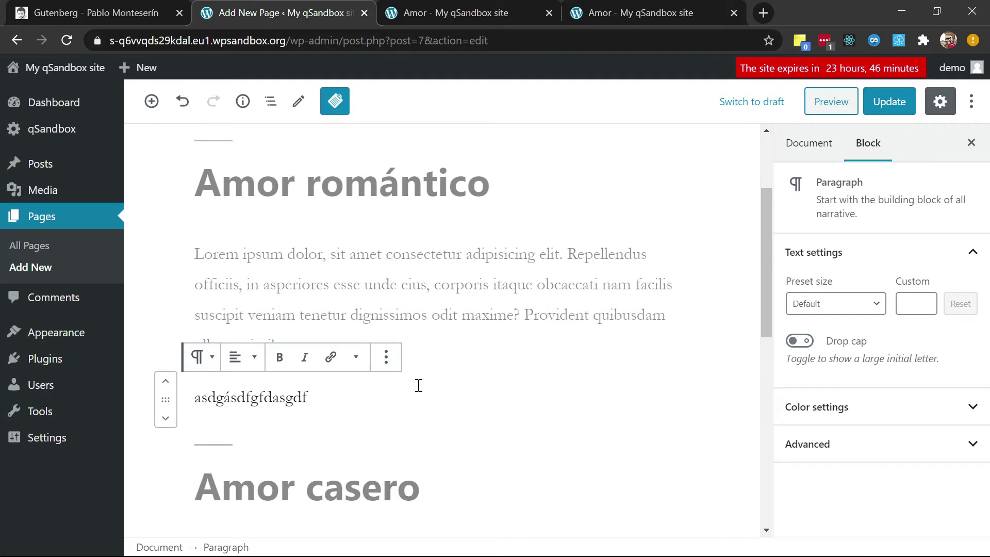
key(ctrl+s)
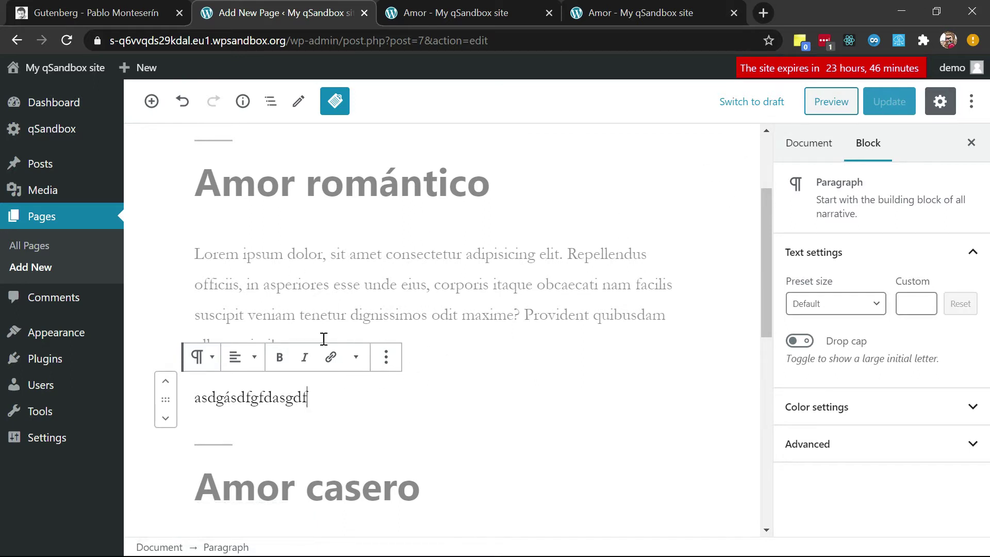
Add another paragraph reading "hola hola hola" below it and undo the typed text
key(Return)
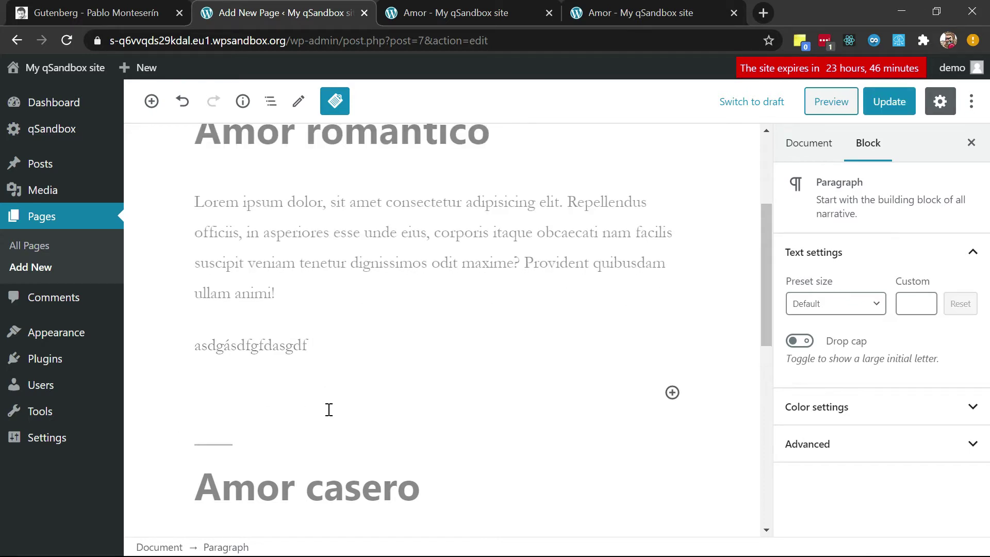
text(hola hola hola)
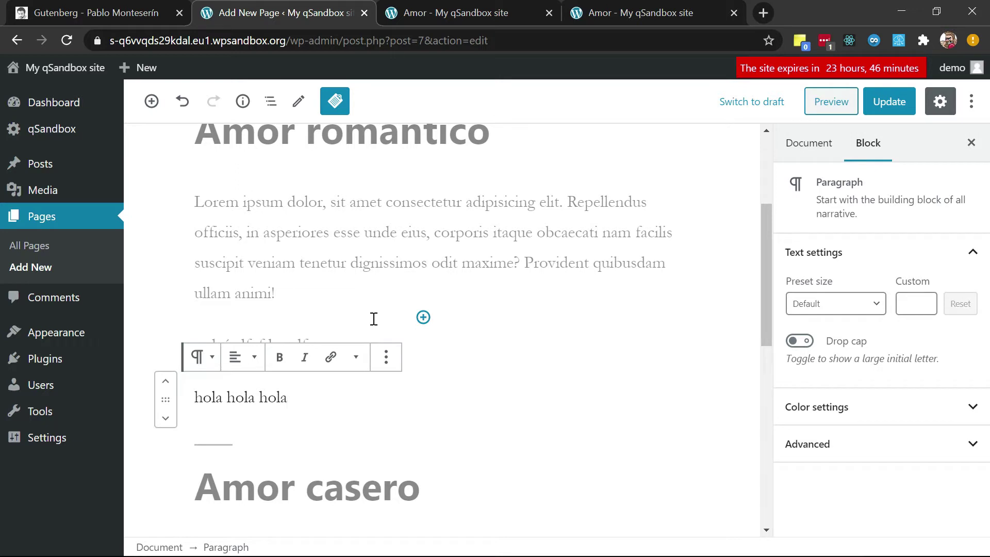
key(ctrl+z)
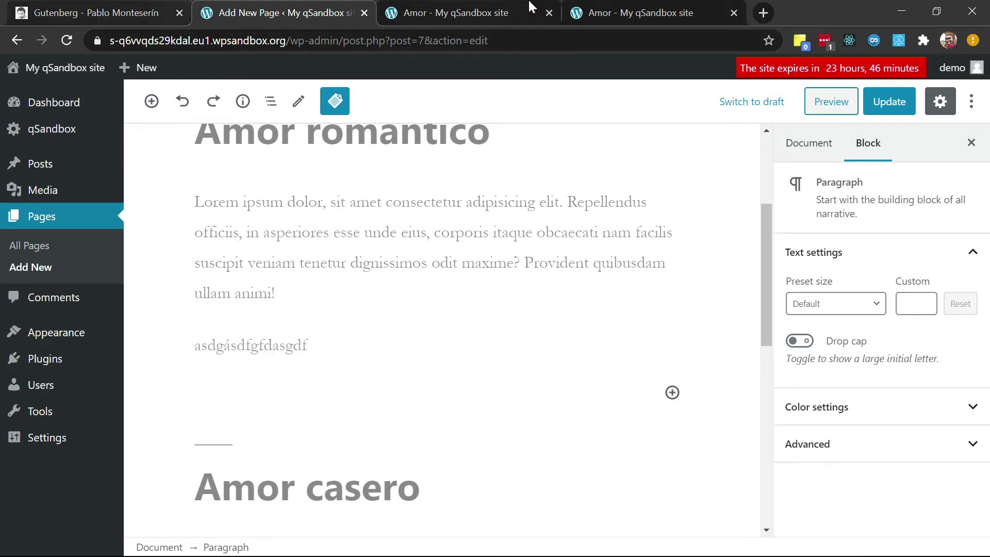
Look up the redo shortcut in the course notes and restore the undone "hola hola hola" text
click(81, 6)
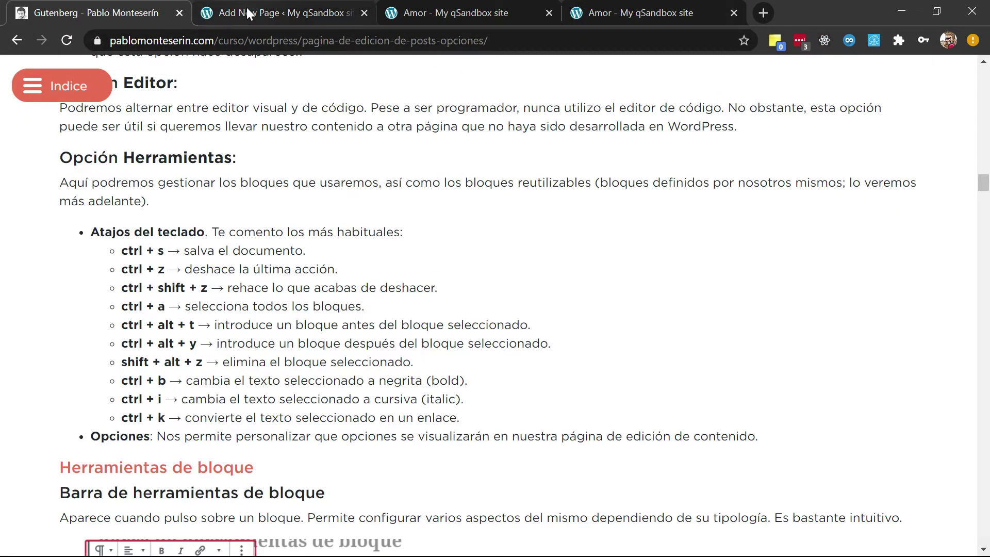
click(230, 13)
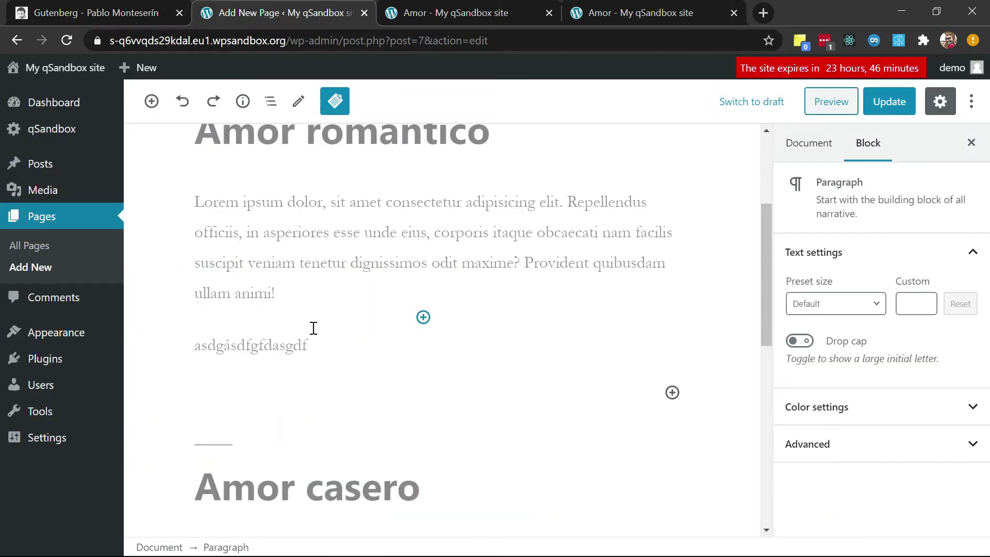
key(ctrl+shift+z)
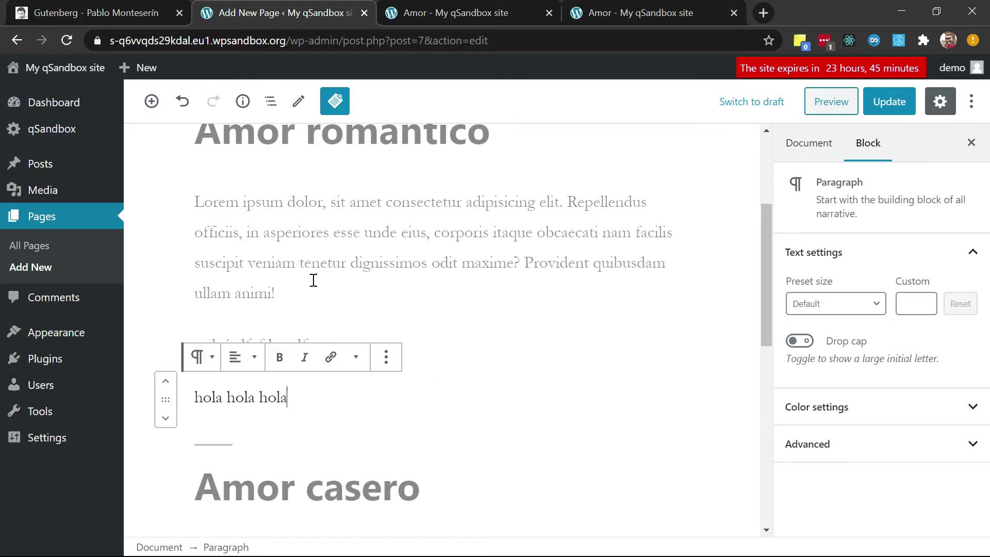
Look up the select-all shortcut in the course notes and select all the text of the Lorem ipsum paragraph under Amor romántico
click(84, 7)
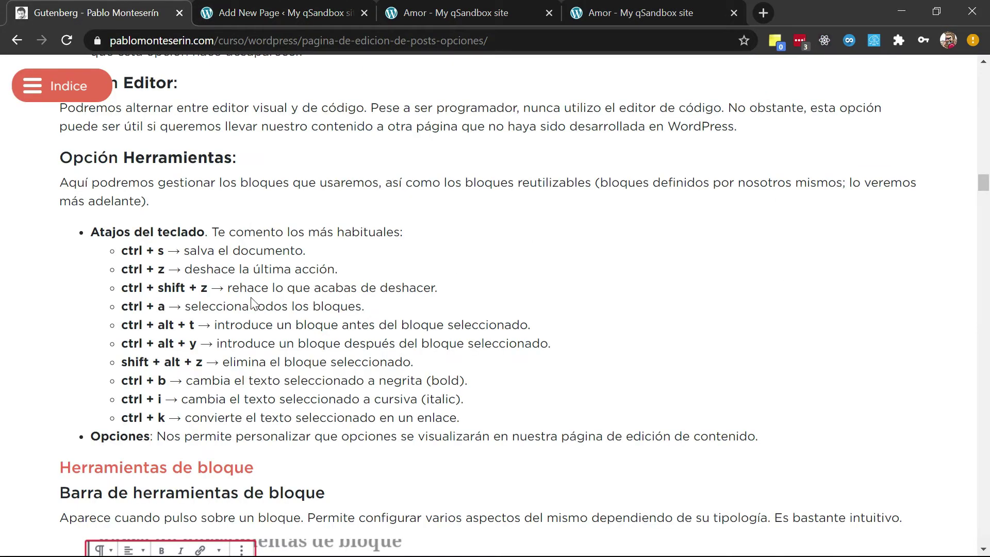
click(278, 10)
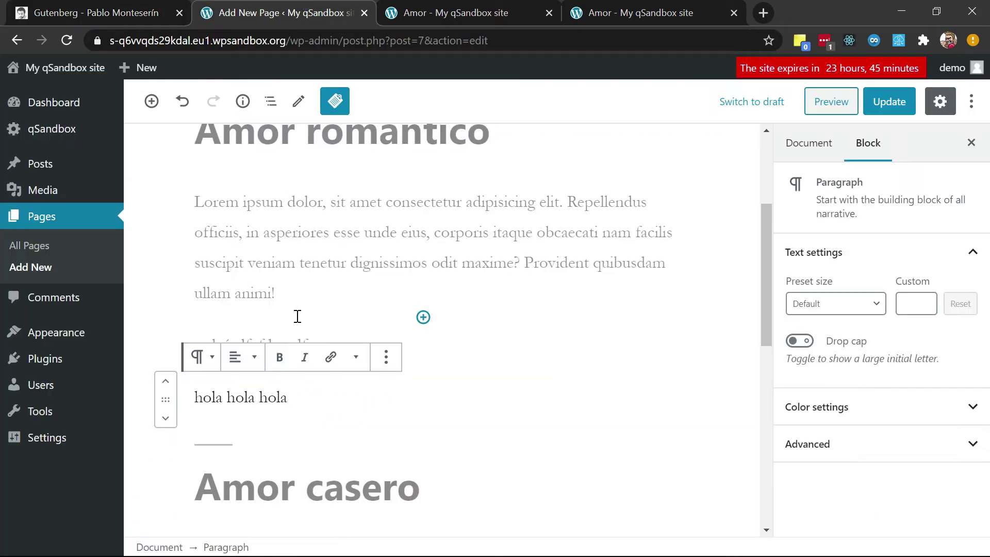
click(312, 258)
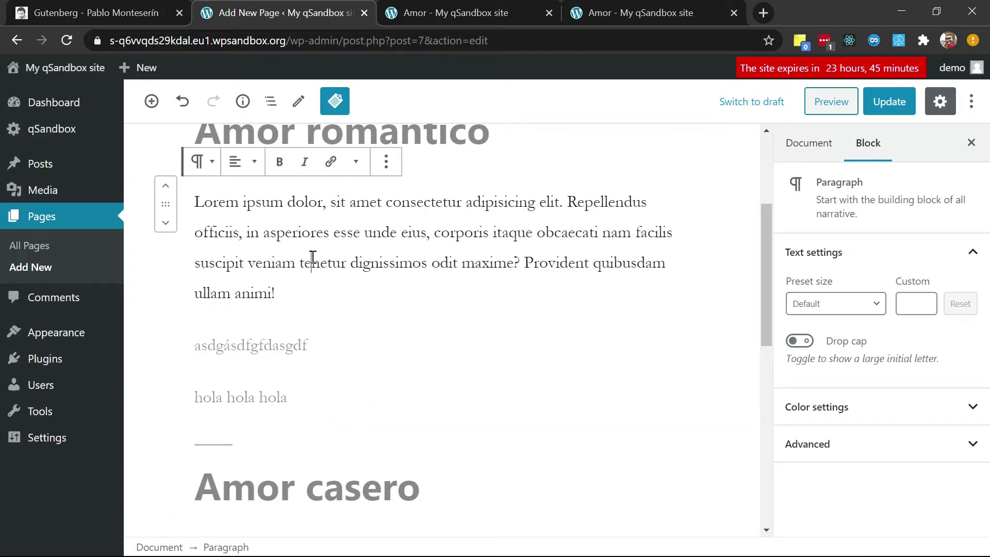
key(ctrl+a)
scroll(312, 256, up, 1)
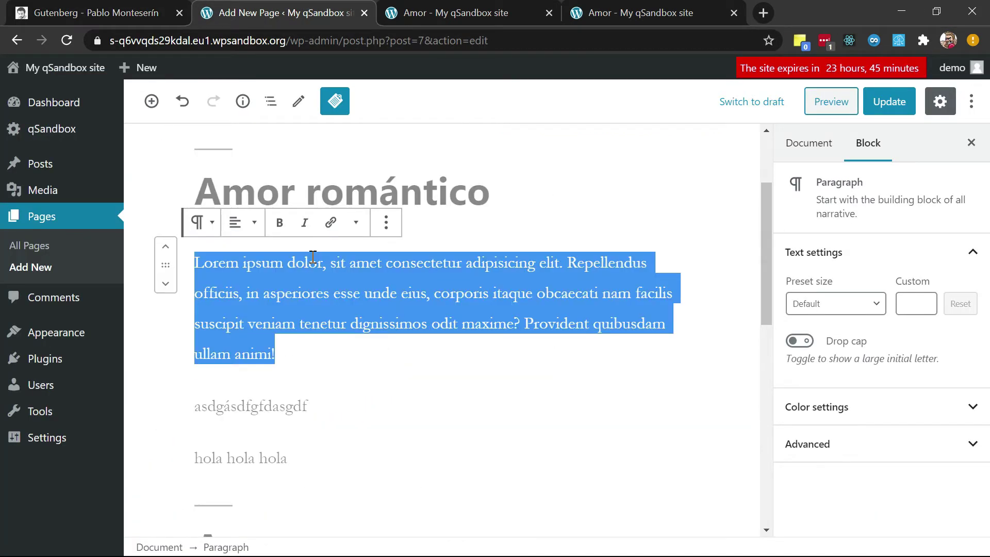
Select all the blocks of the Amor page at once and save the page
right_click(329, 325)
scroll(328, 325, down, 3)
click(261, 283)
click(258, 265)
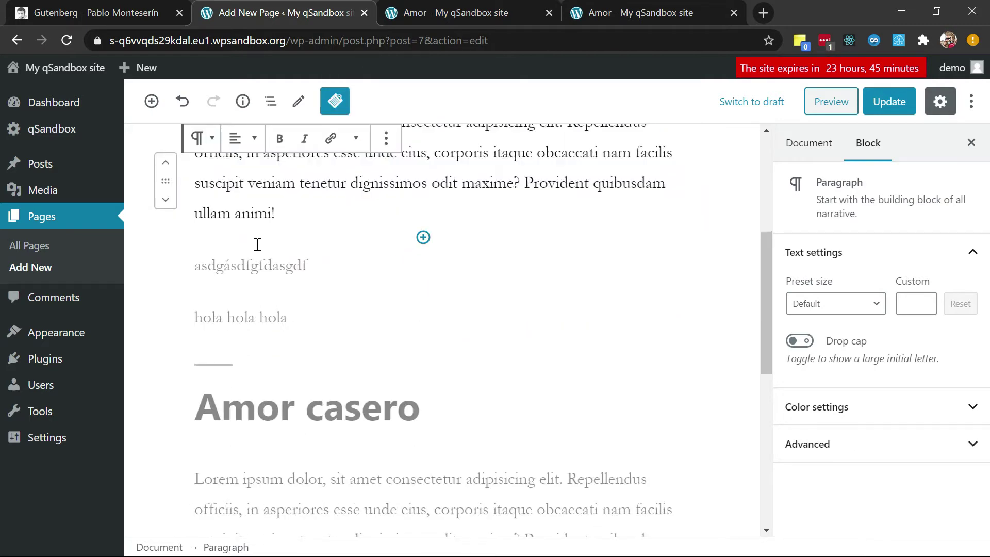
key(ctrl+a)
key(ctrl+a)
key(ctrl+s)
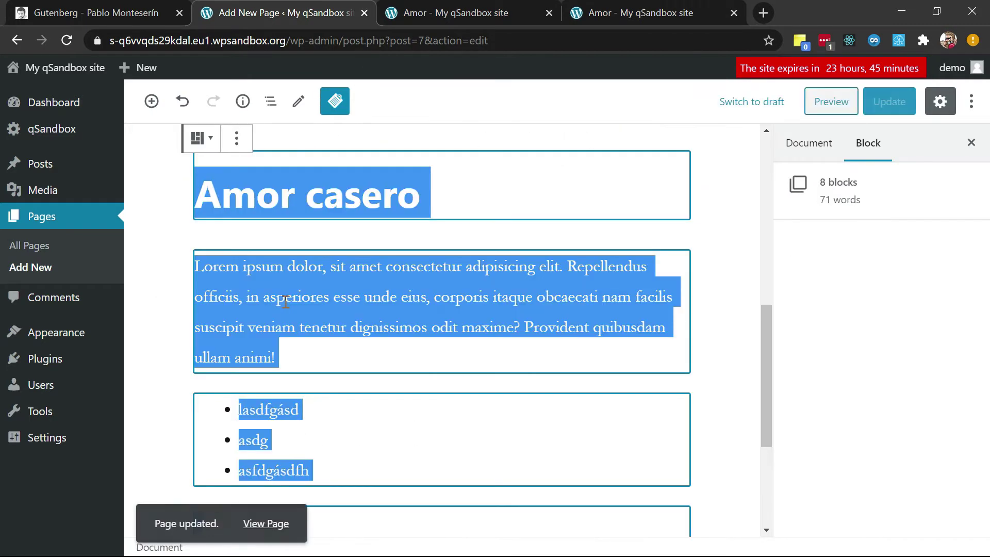
Open a new page in a separate tab and paste all the Amor blocks into its body, ending with a "/" paragraph
scroll(334, 231, up, 10)
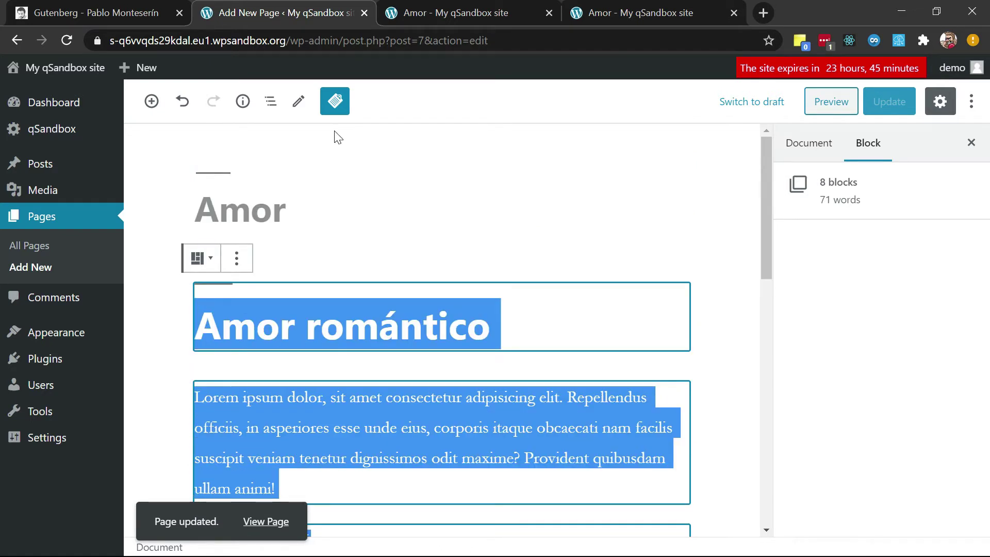
middle_click(46, 268)
click(402, 10)
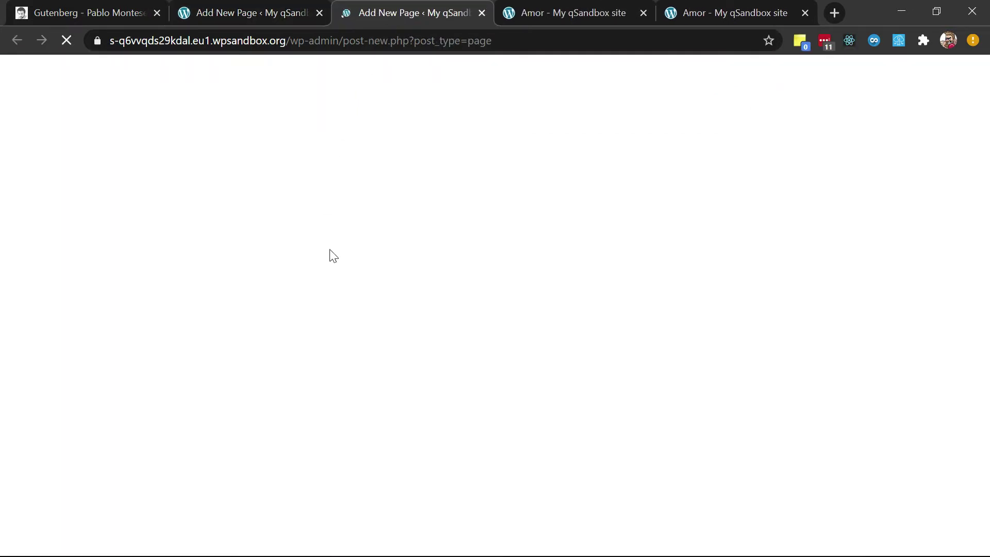
click(275, 280)
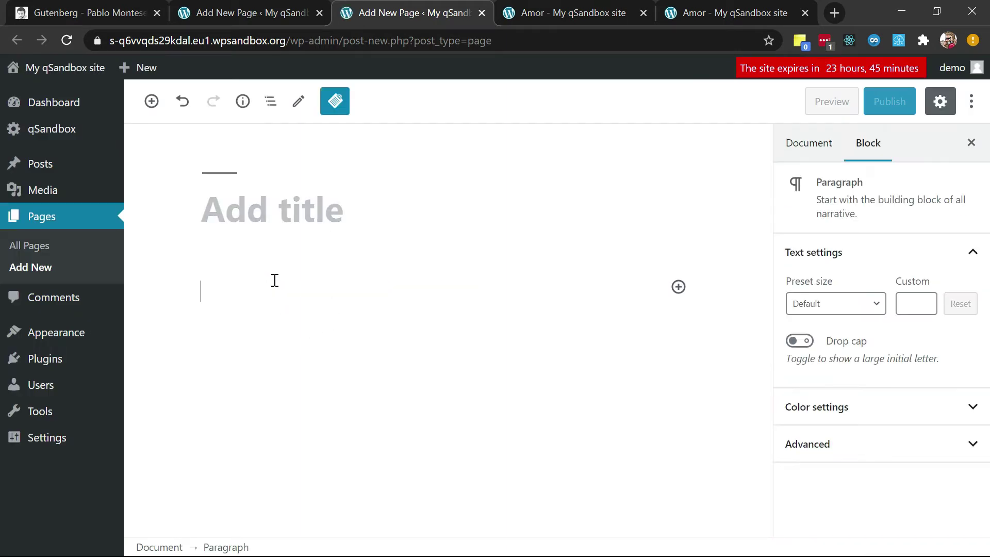
key(ctrl+v)
text(/)
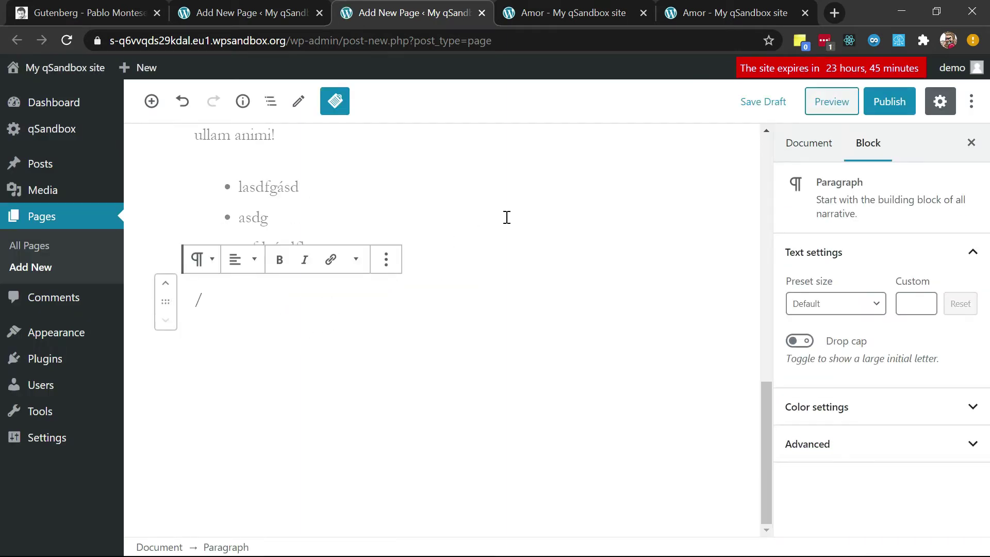
scroll(507, 217, up, 15)
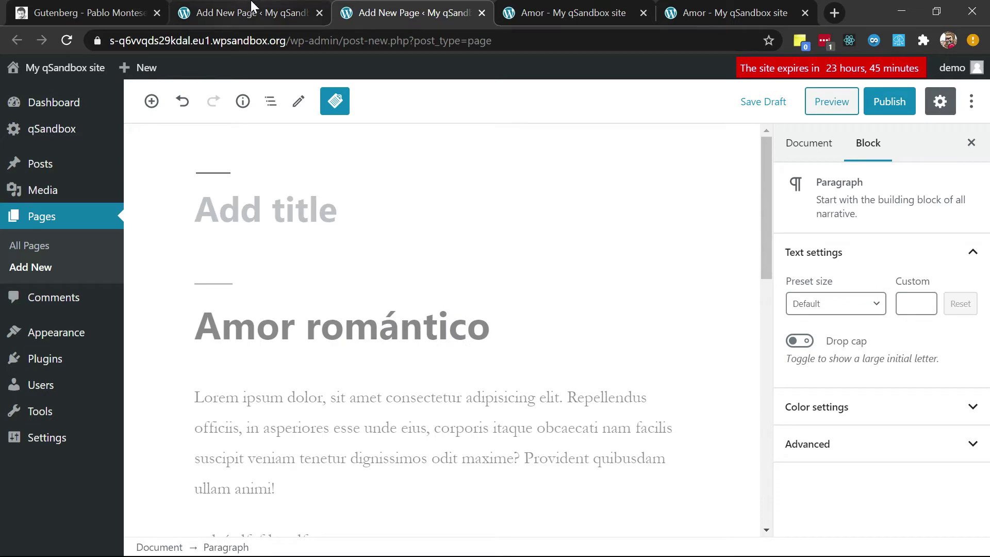
Return to the Amor page and select and copy the Amor romántico heading with the two paragraphs directly below it
click(252, 10)
click(329, 395)
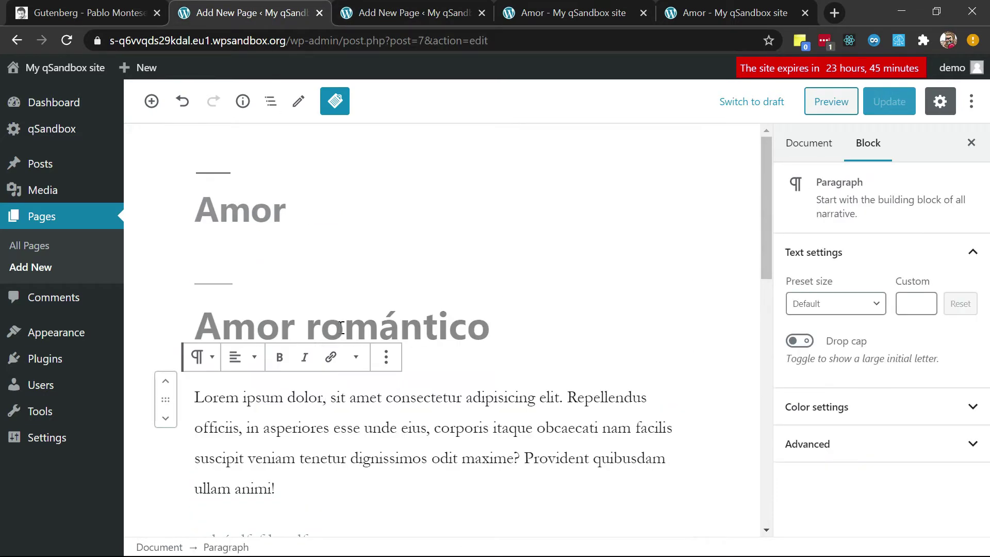
click(341, 327)
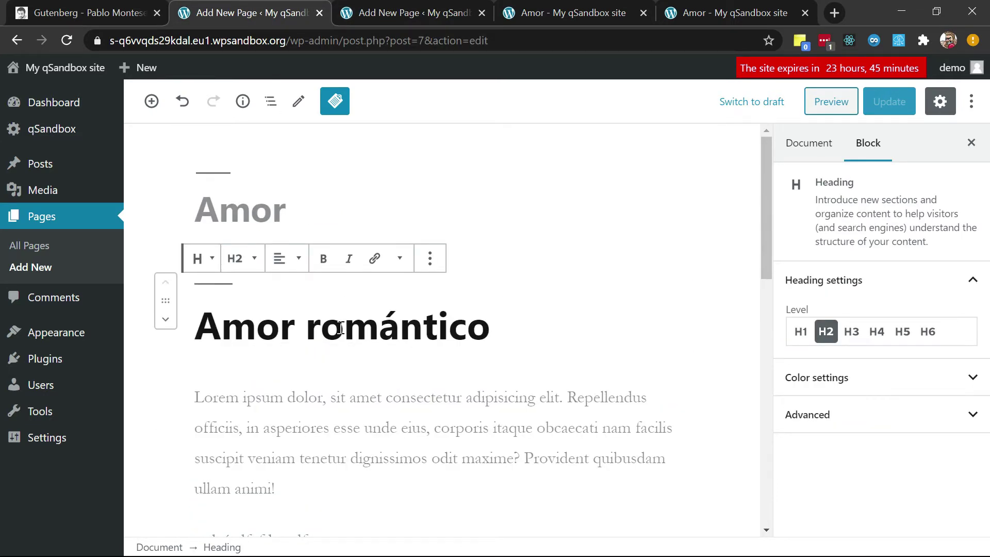
key(shift+Down)
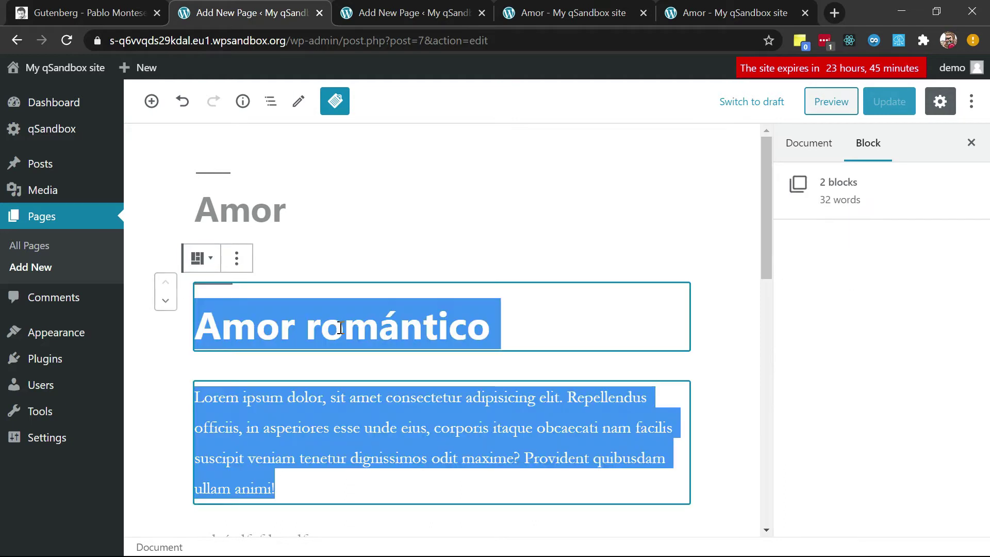
key(shift+Down)
scroll(340, 327, down, 3)
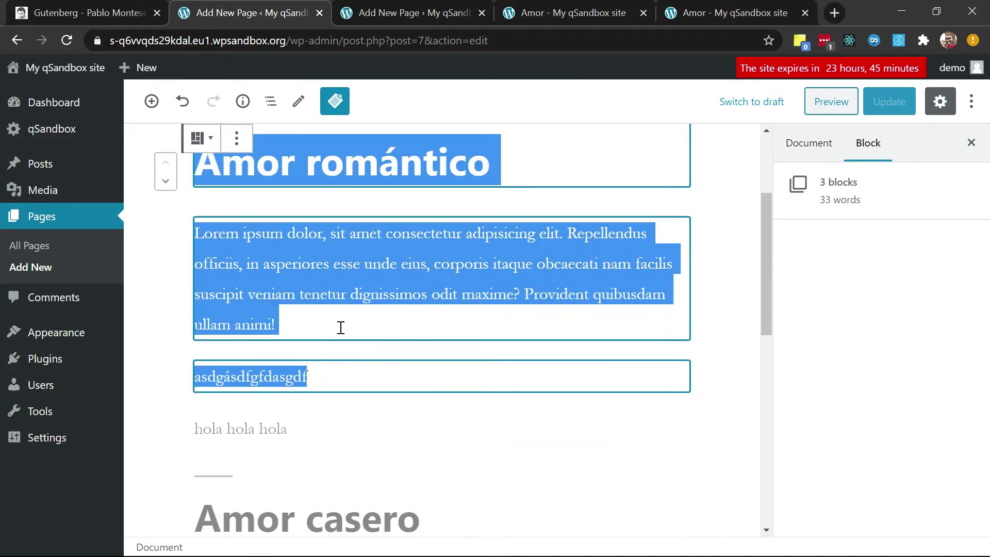
scroll(340, 328, up, 1)
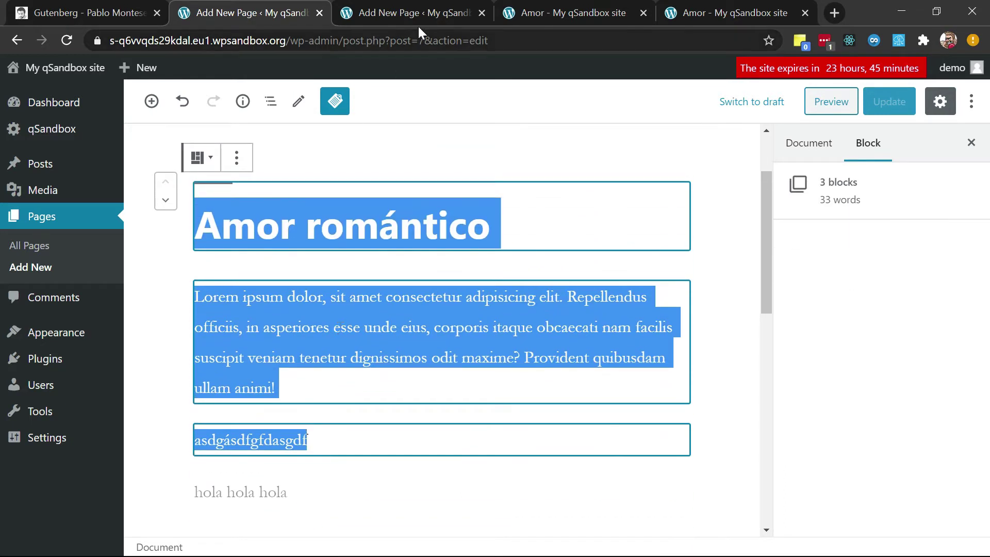
At the end of the new untitled page, clear the "/" paragraph, add empty paragraphs and paste the three copied blocks
click(416, 11)
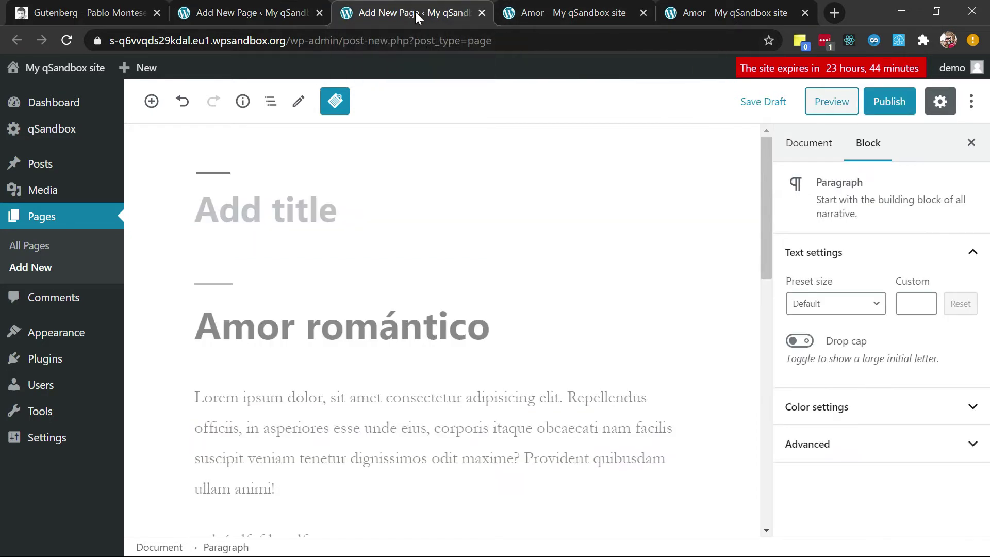
scroll(307, 456, down, 15)
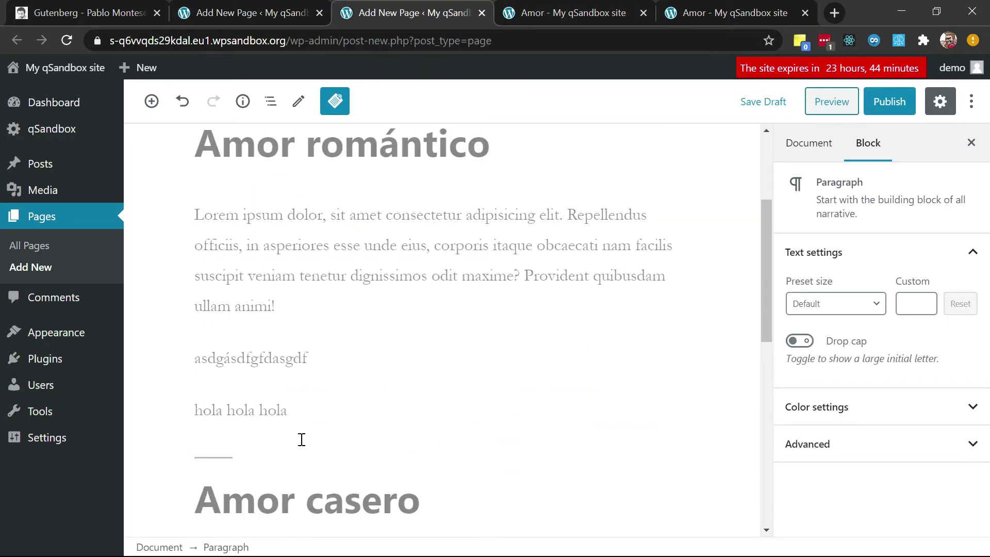
key(BackSpace)
key(Return)
key(Return)
key(ctrl+z)
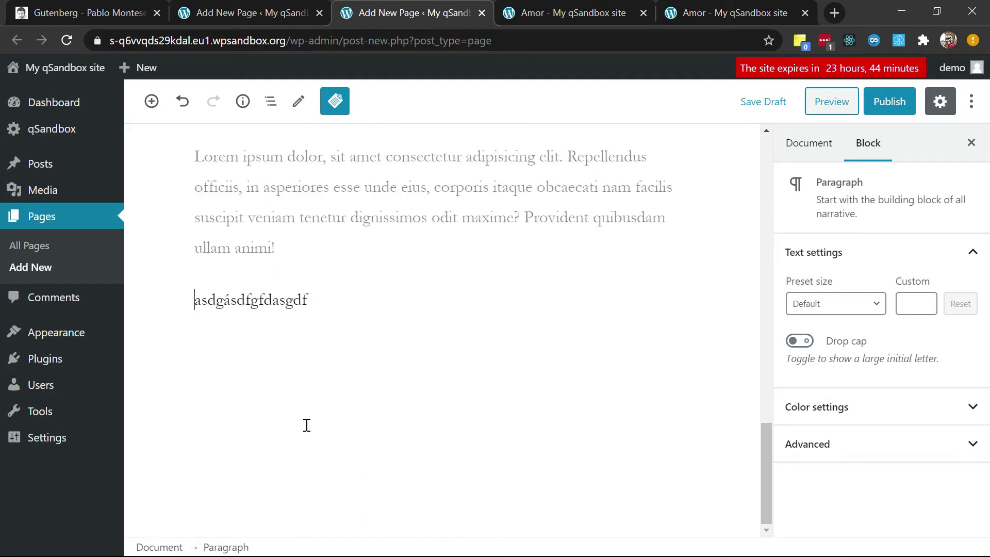
Select the newly pasted Amor romántico heading together with the two paragraphs below it, and clear the multi-block selection
scroll(304, 413, up, 4)
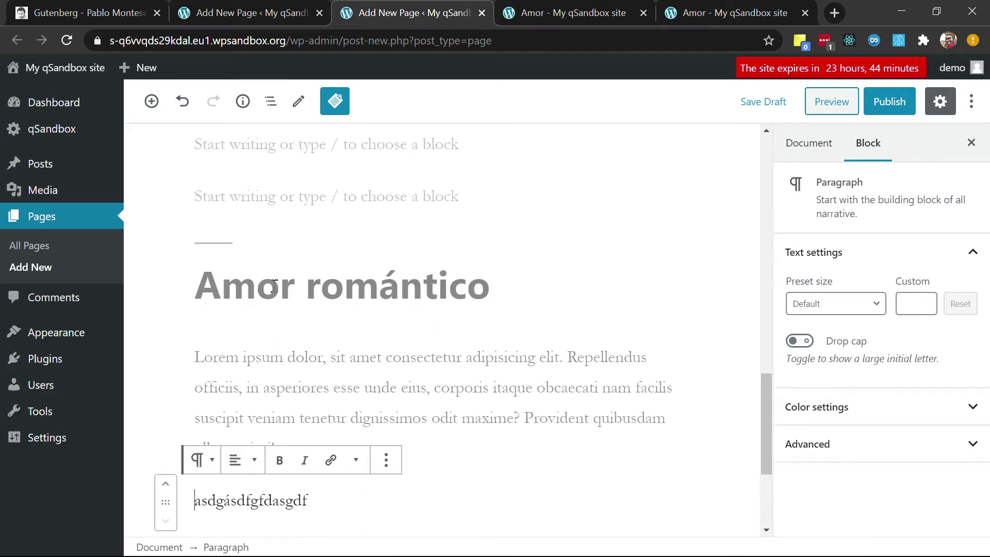
click(289, 309)
click(287, 381)
click(265, 496)
click(279, 293)
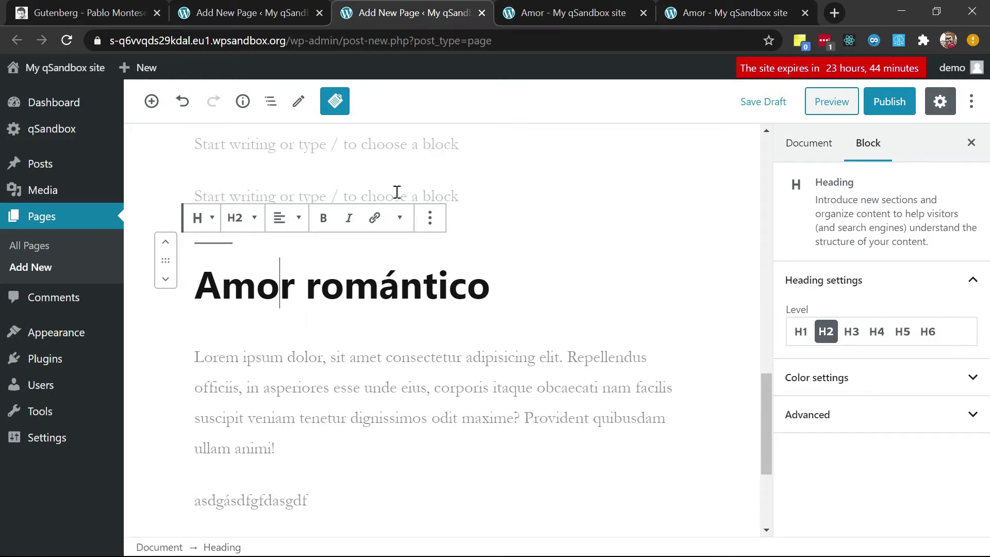
key(shift+Down)
key(shift+Down)
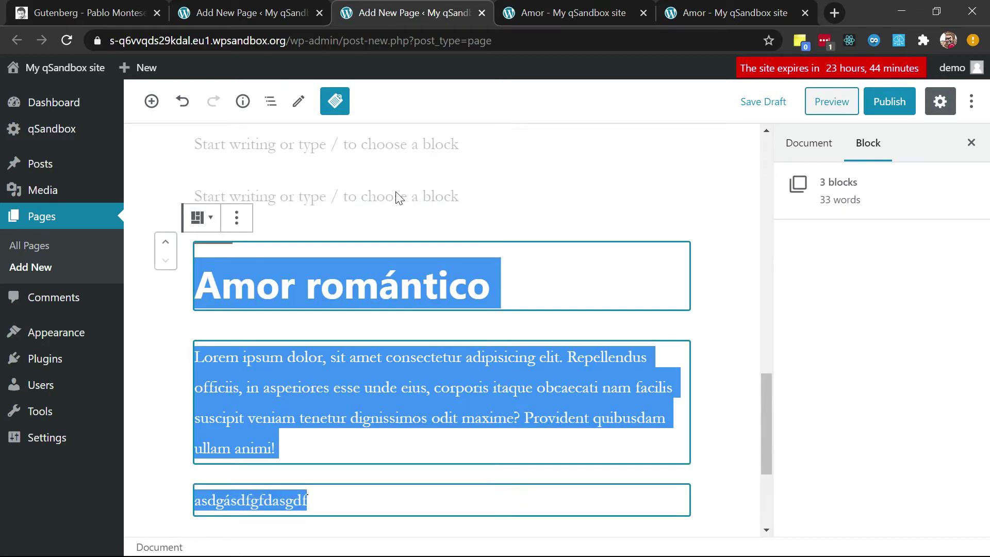
key(Right)
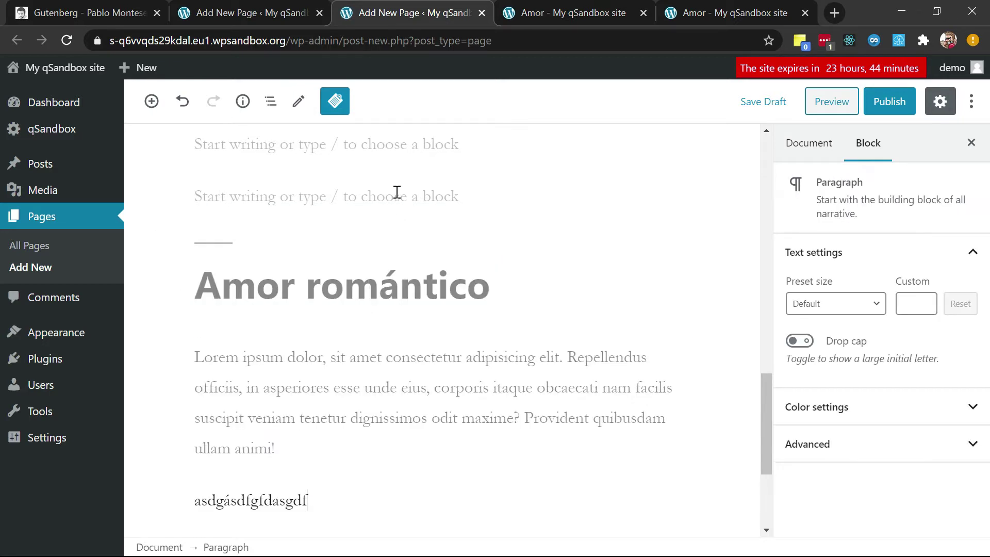
Move through the Lorem ipsum paragraph and extend a block selection downward from the pasted Amor romántico heading again
click(351, 361)
key(Down)
key(Down)
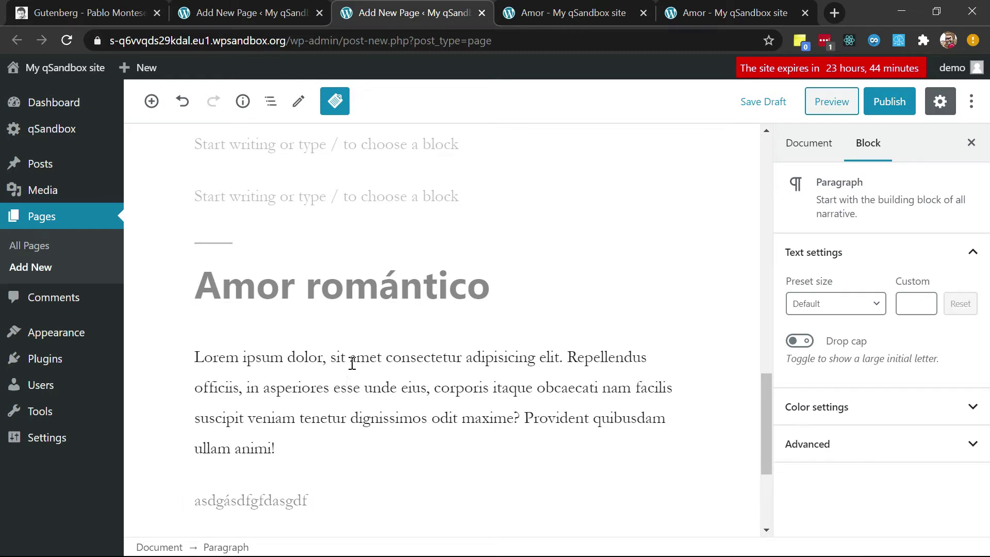
click(348, 283)
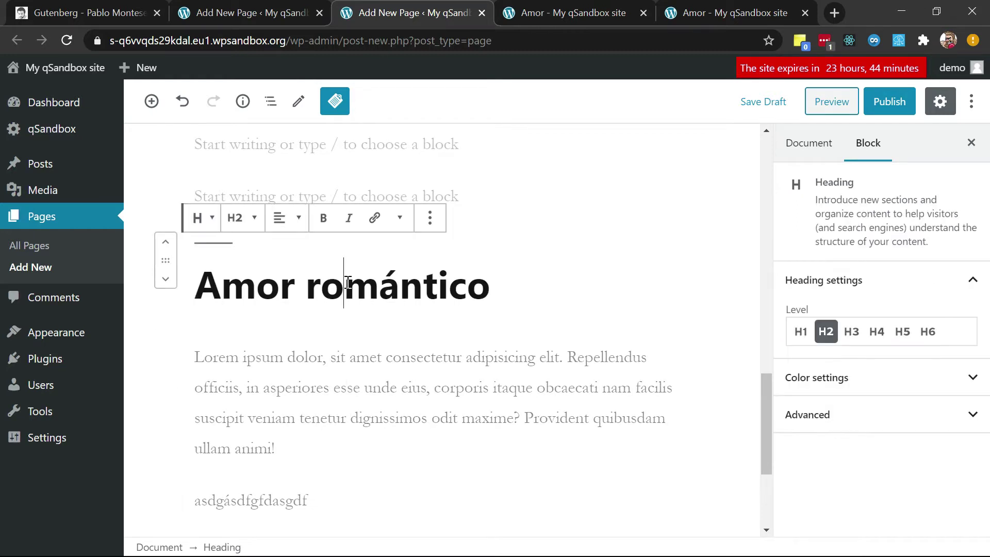
key(shift+Down)
key(shift+Down)
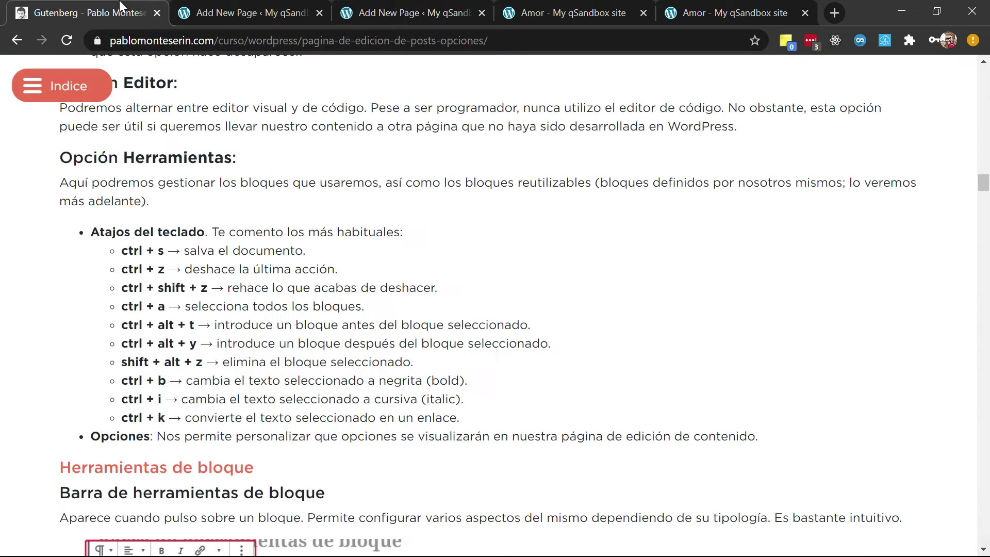
Check the block insertion shortcuts in the course notes and insert an empty paragraph below the Amor romántico heading on the Amor page
click(133, 7)
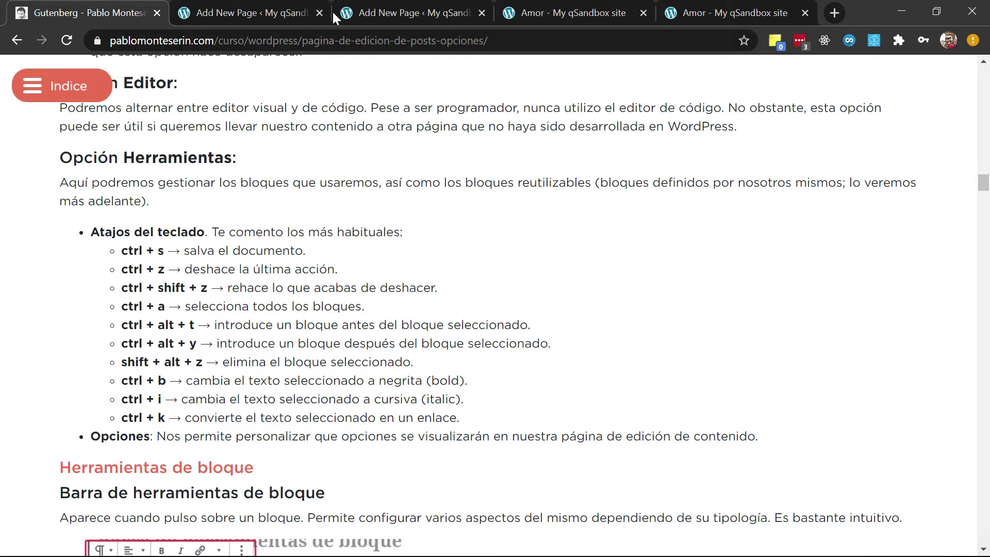
click(264, 1)
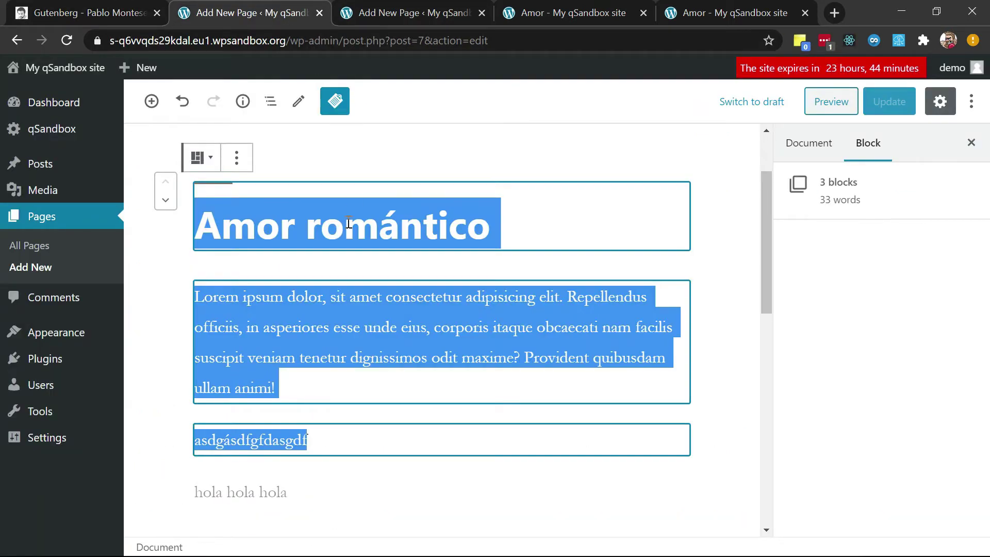
click(362, 350)
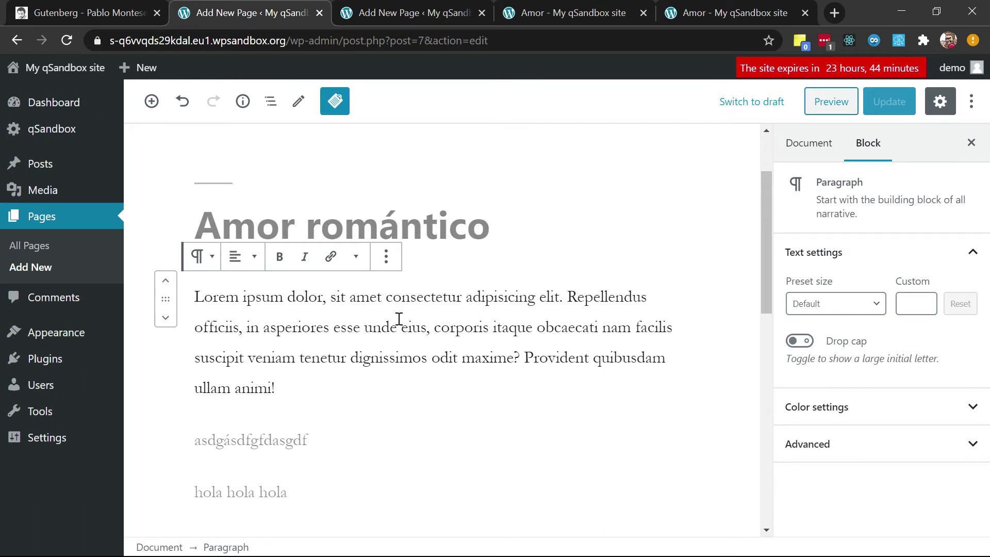
click(494, 235)
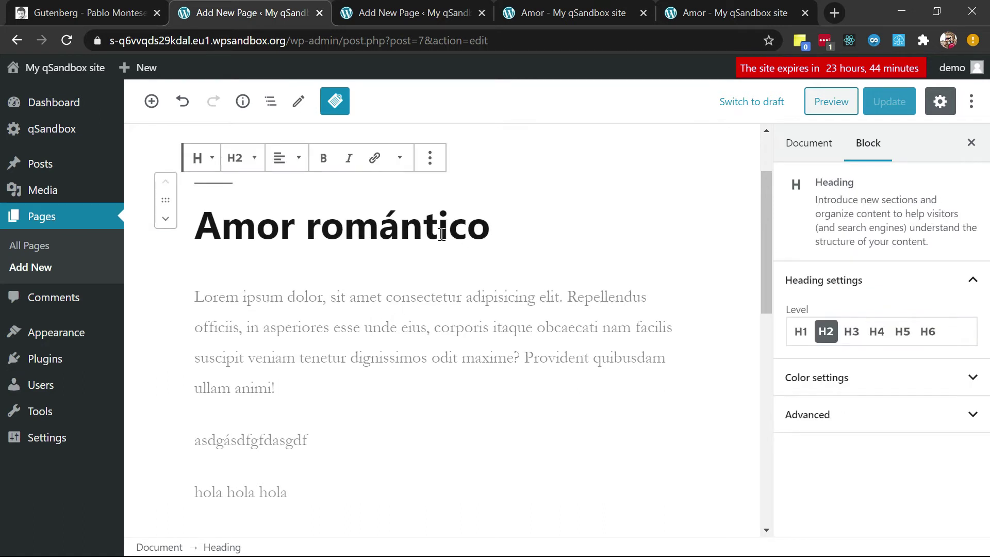
click(155, 110)
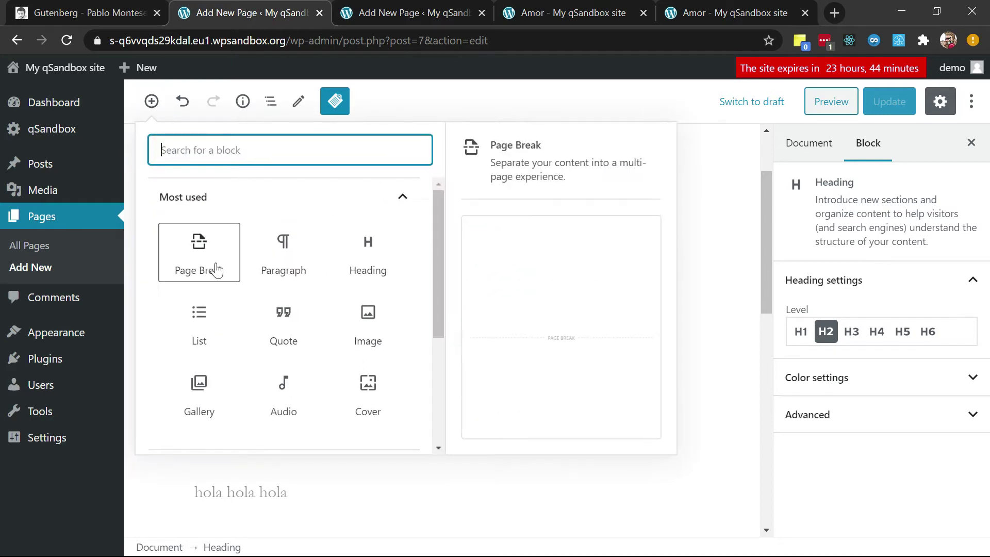
click(285, 260)
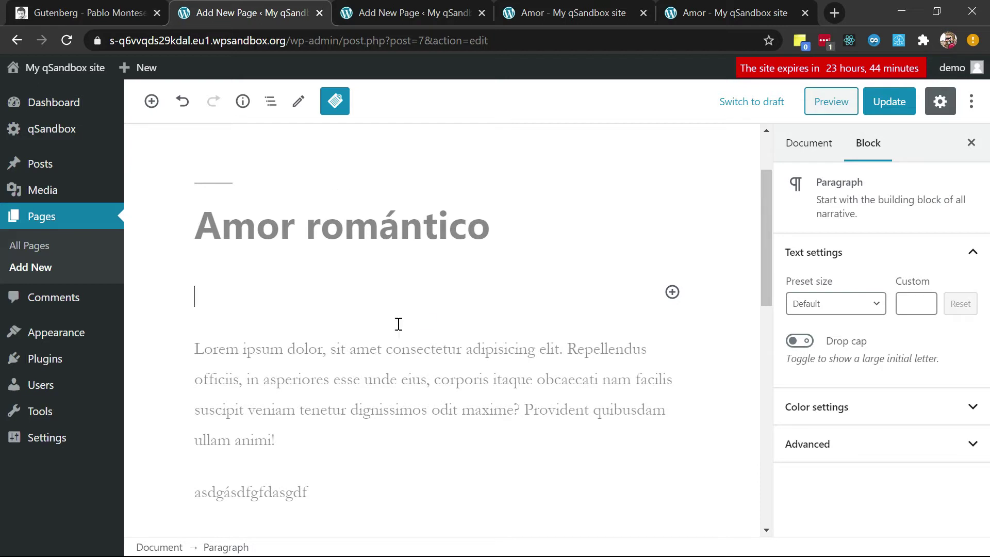
Insert another empty block directly before the Lorem ipsum paragraph using the insert-before shortcut, and put the cursor back in that paragraph
click(298, 371)
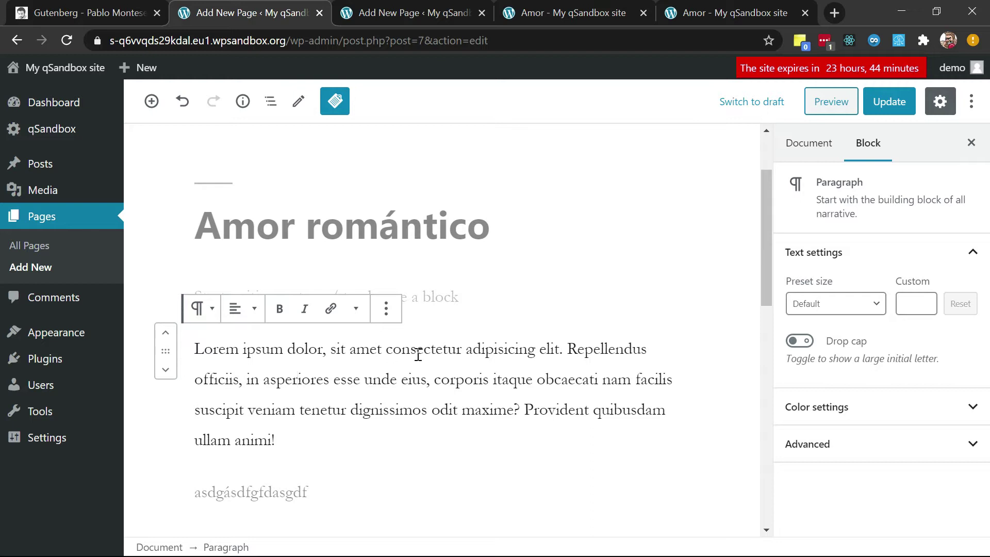
key(ctrl+alt+t)
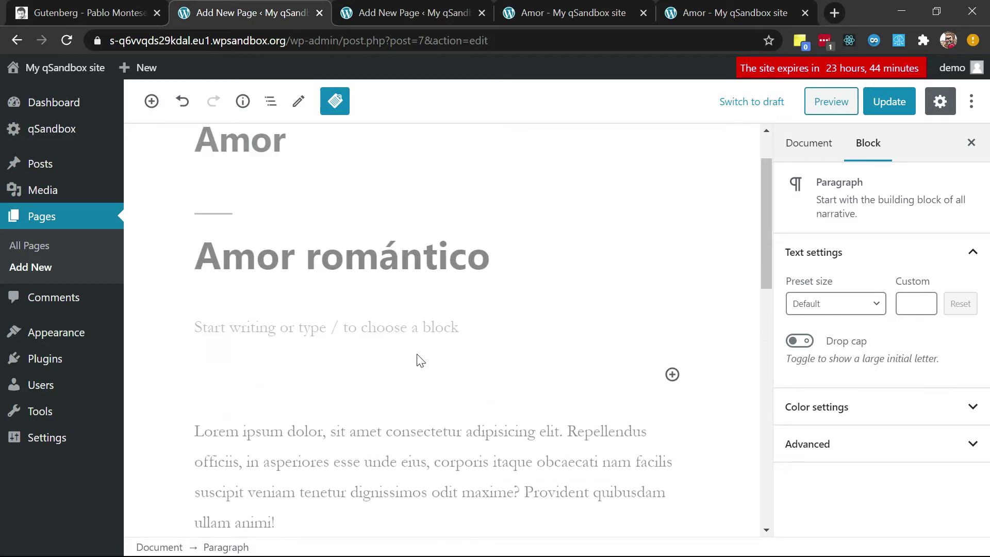
click(360, 468)
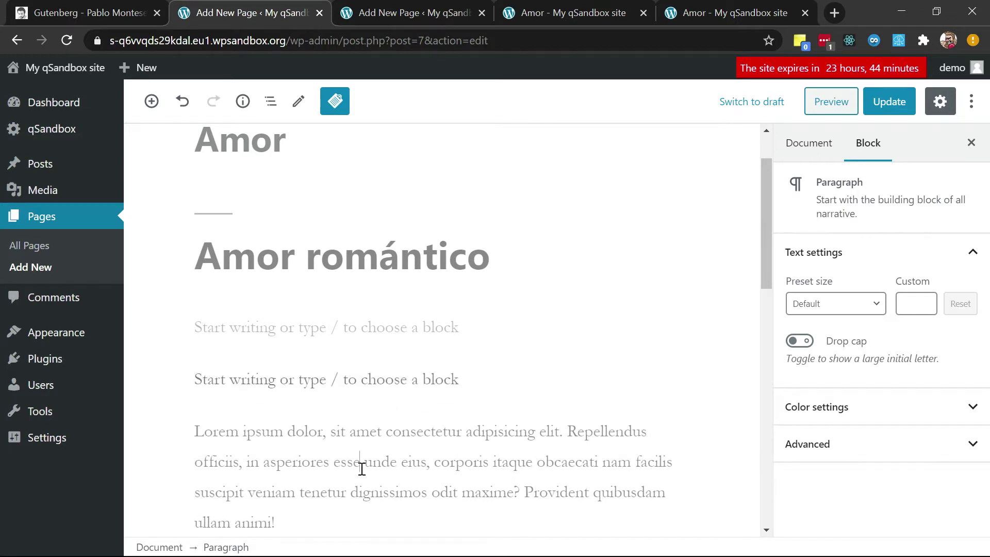
Insert an empty block directly after the Lorem ipsum paragraph under Amor romántico using the insert-after shortcut, and put the cursor in it
scroll(363, 469, down, 2)
key(ctrl+alt+y)
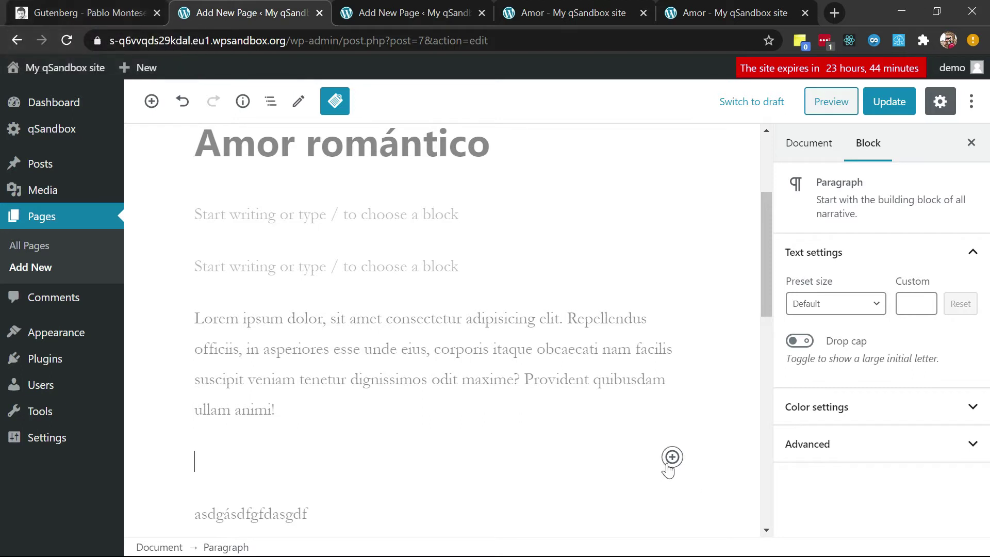
click(431, 381)
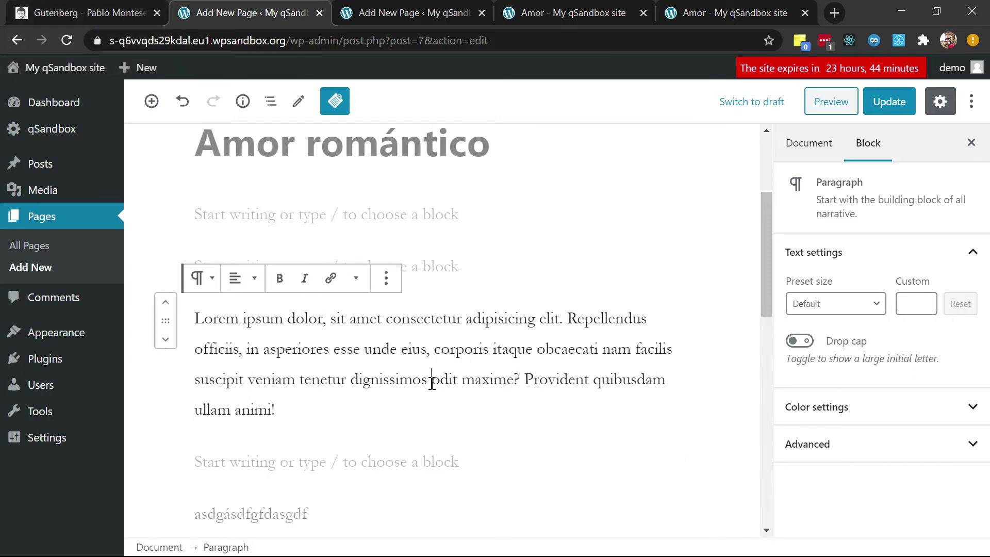
click(525, 463)
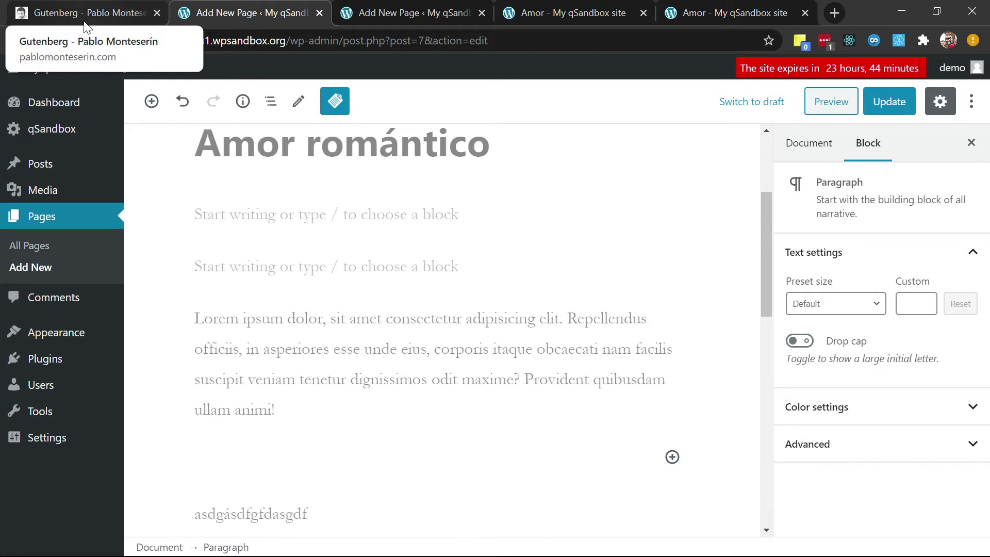
Check the block removal shortcut in the course notes and the block's options, and remove the Lorem ipsum paragraph under Amor romántico
click(137, 13)
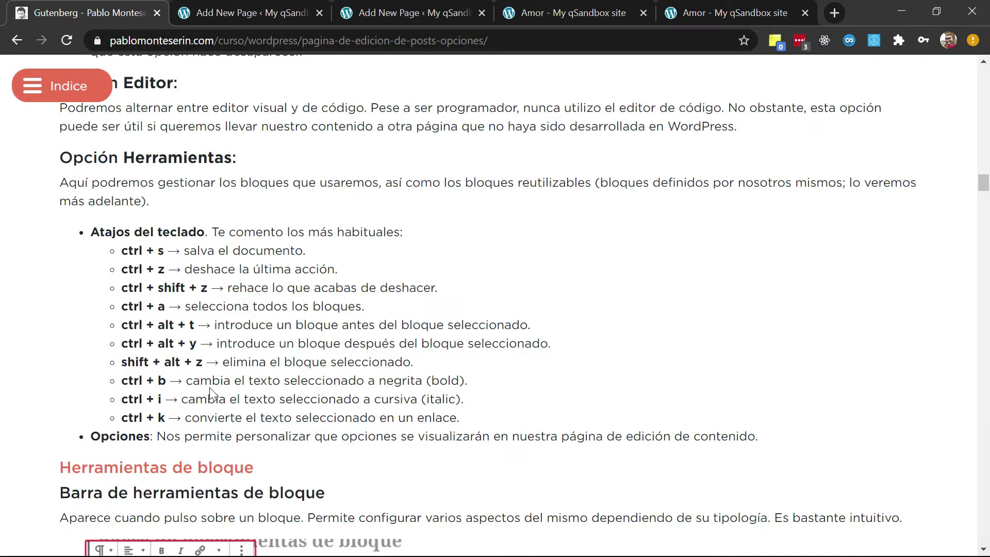
click(244, 8)
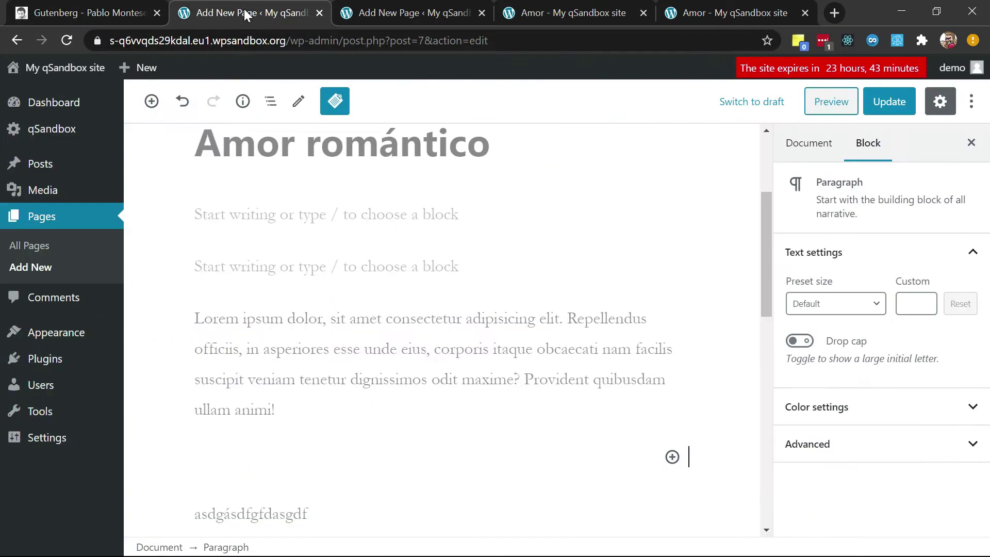
click(350, 324)
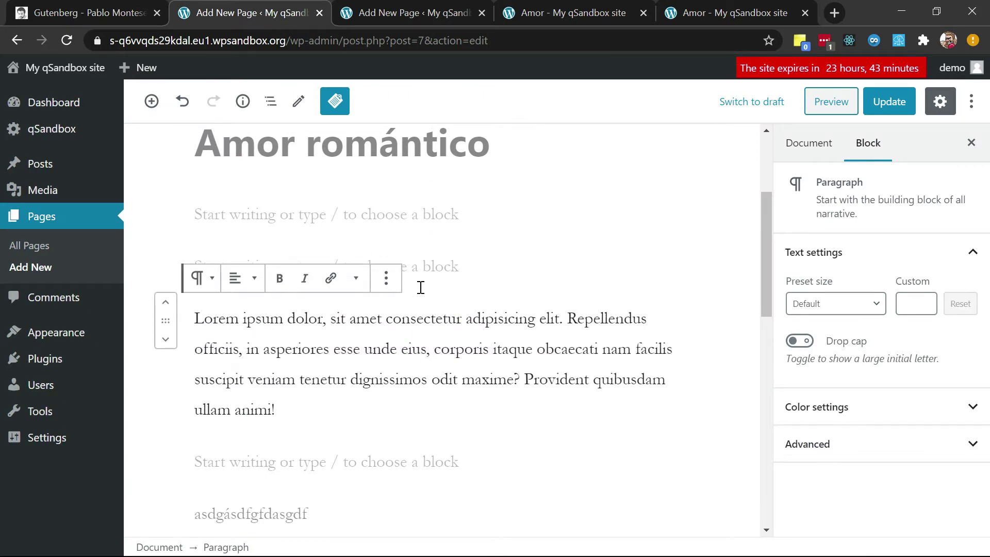
click(388, 281)
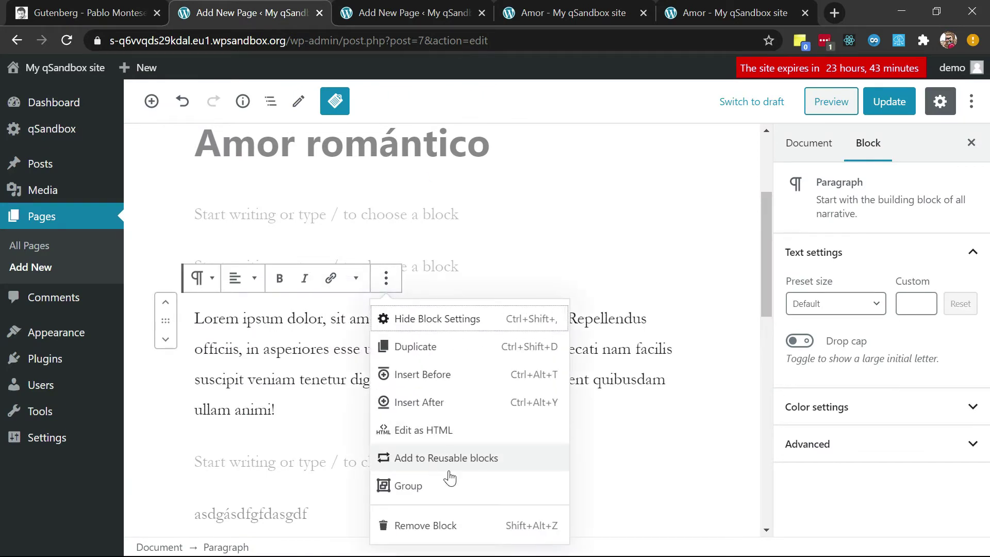
click(306, 379)
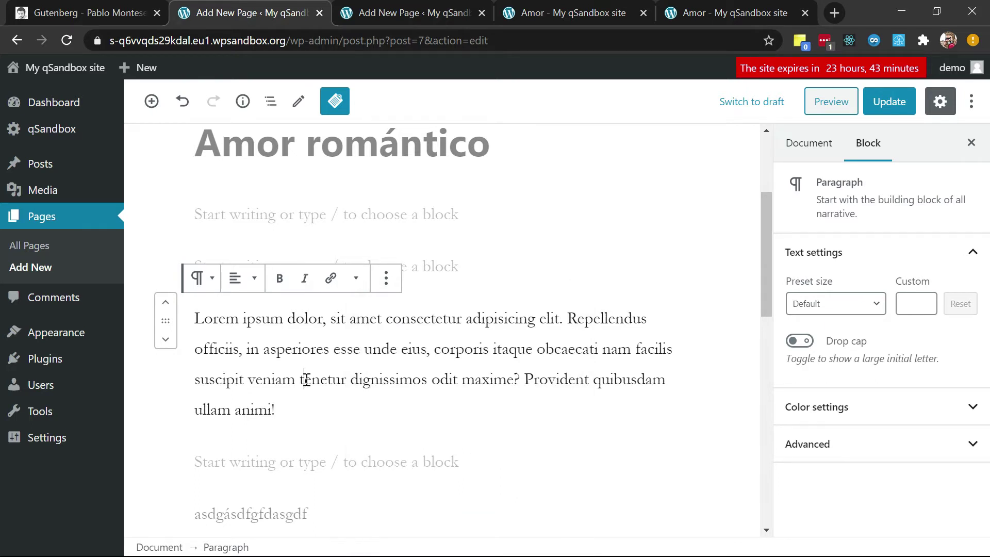
key(shift+alt+z)
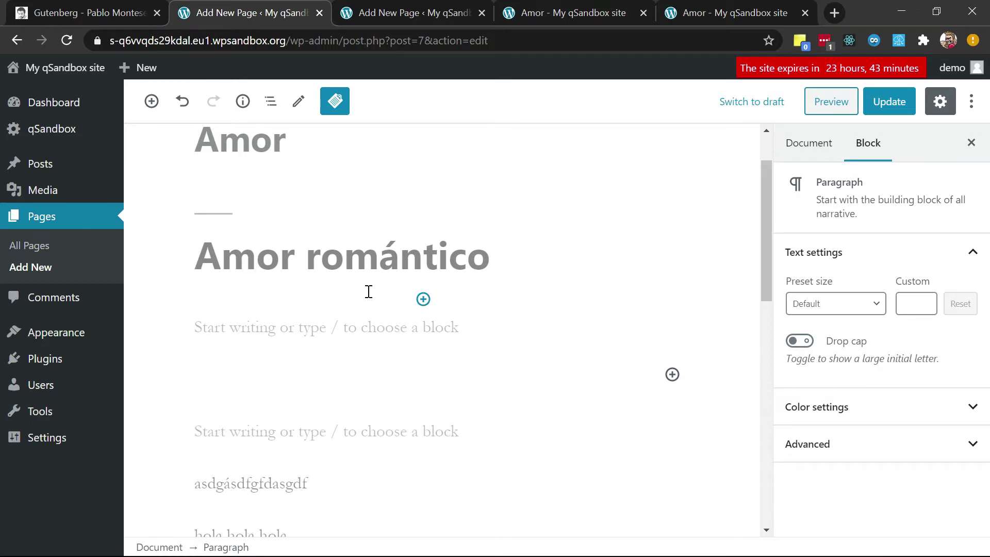
In the Lorem ipsum paragraph under Amor casero, make the word "ipsum" bold and the word "amet" italic
click(76, 7)
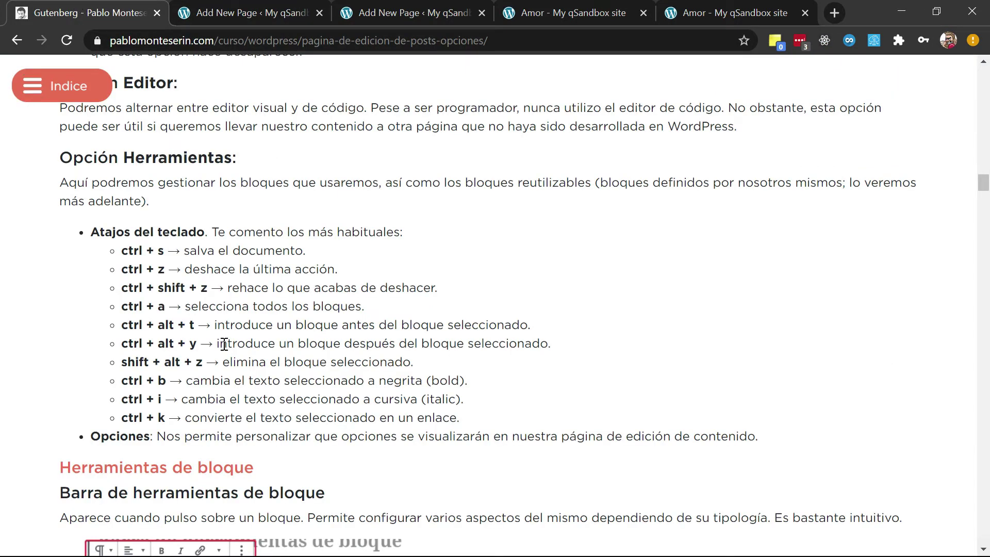
click(234, 16)
scroll(371, 495, down, 6)
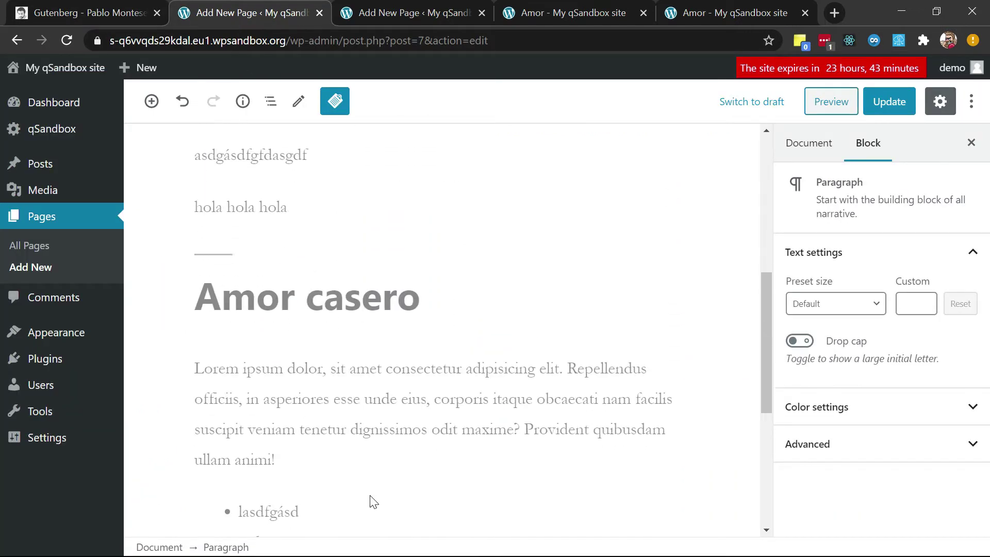
double_click(281, 399)
double_click(263, 369)
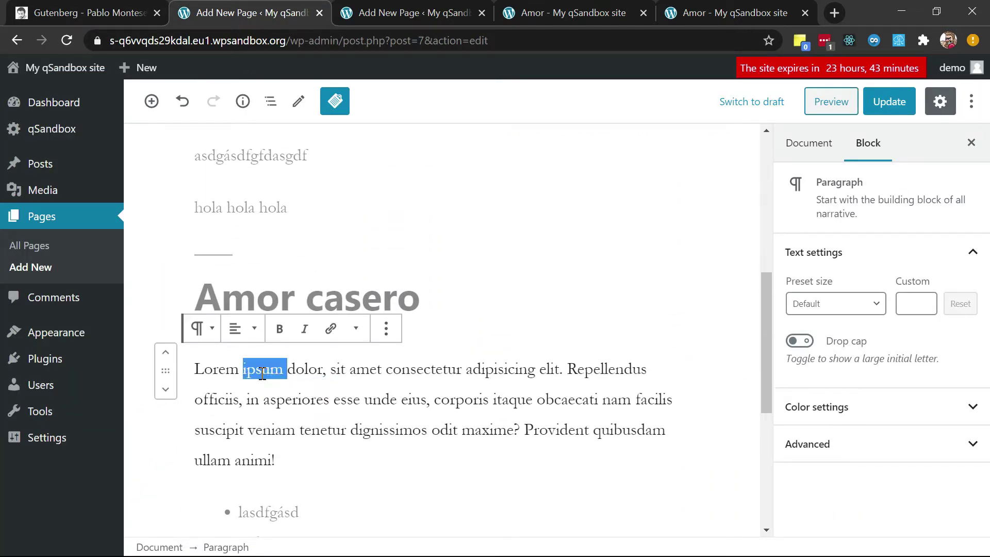
key(ctrl+b)
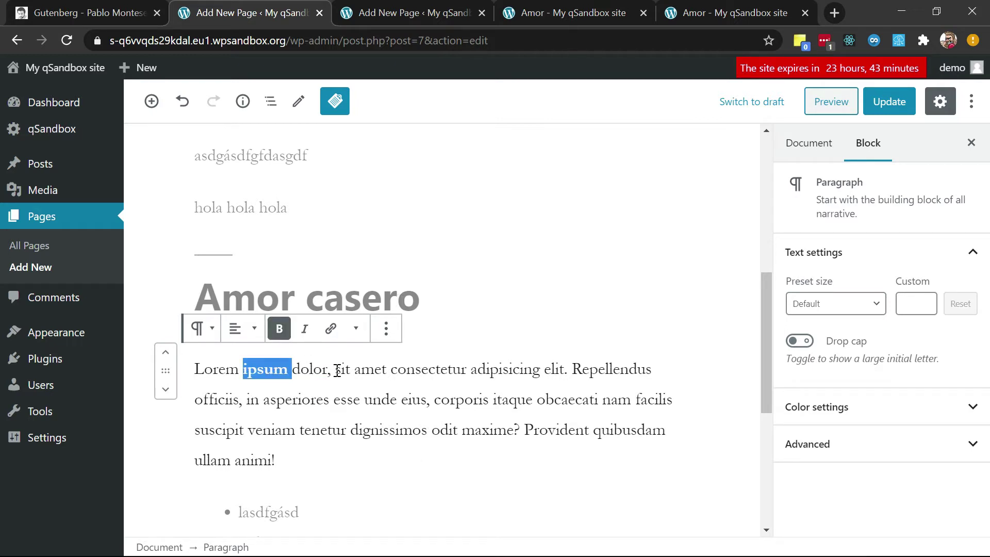
double_click(370, 369)
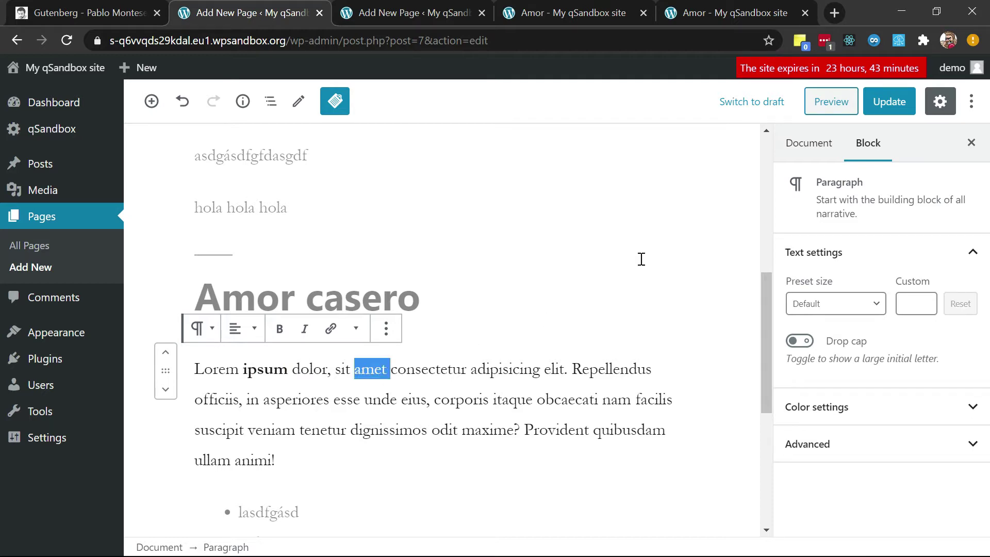
key(ctrl+i)
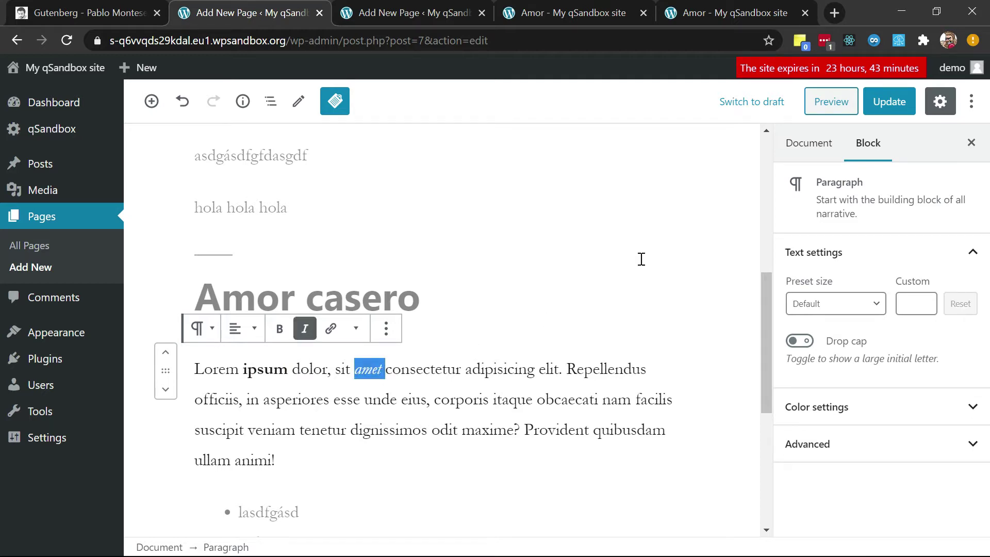
Check the link shortcut in the course notes and start a link on the word "consectetur" in the Amor casero paragraph
click(92, 10)
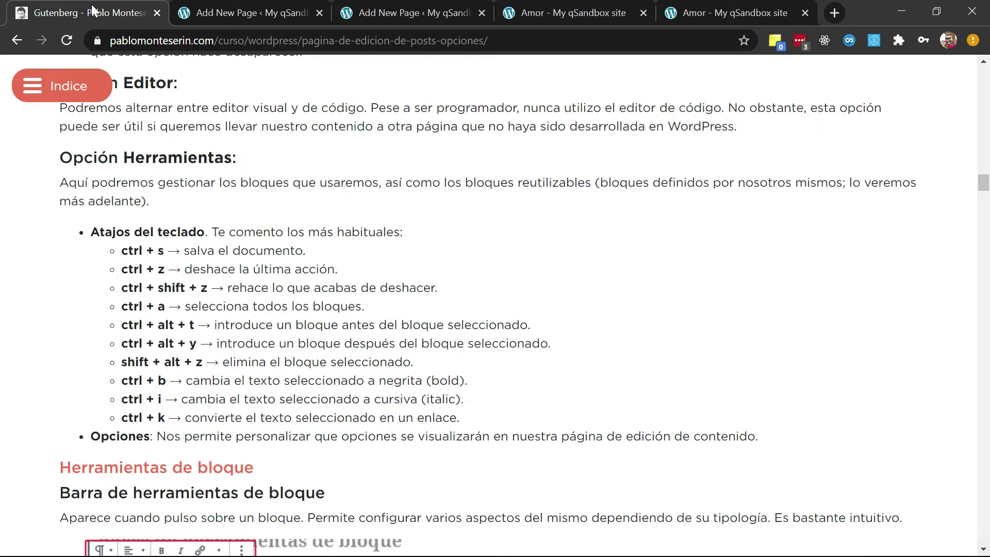
click(217, 9)
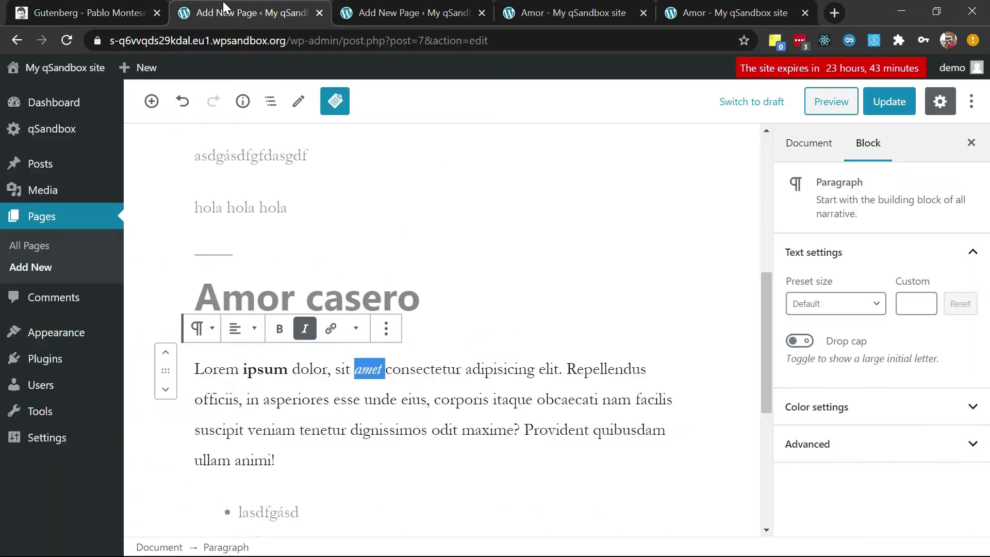
double_click(413, 369)
key(ctrl+k)
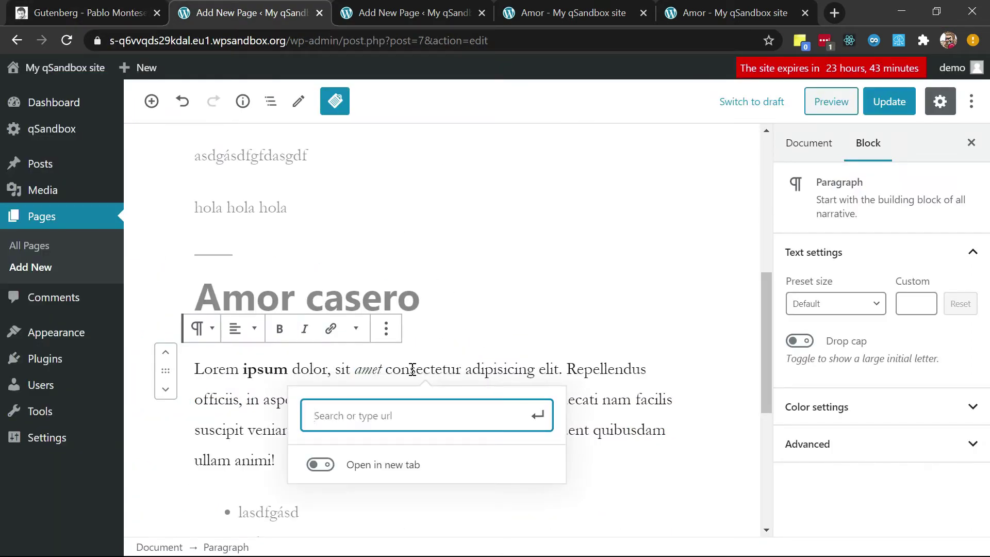
Enter an external https website address as the link target for "consectetur" and clear it again
text(https)
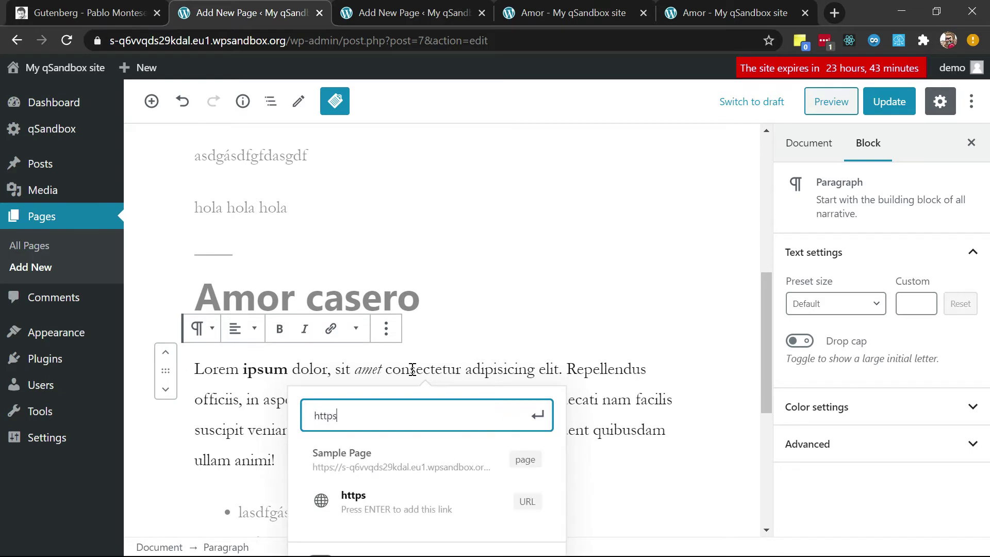
text(://pablo)
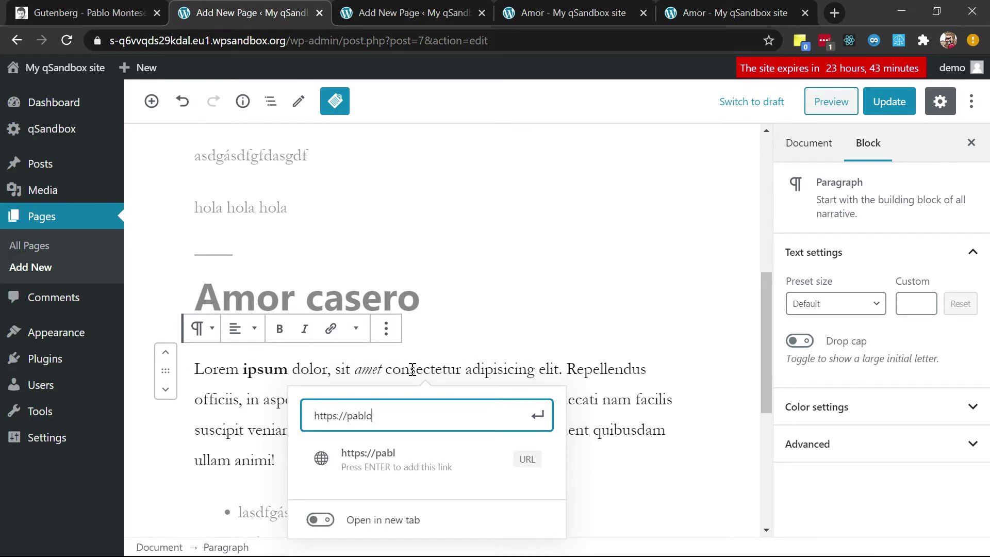
text(monteserin.com)
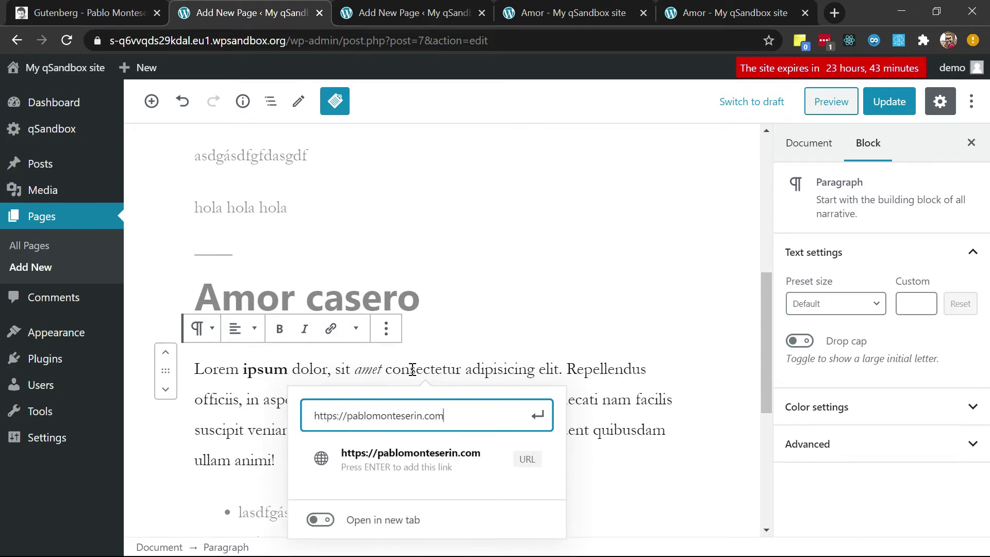
key(ctrl+a)
key(BackSpace)
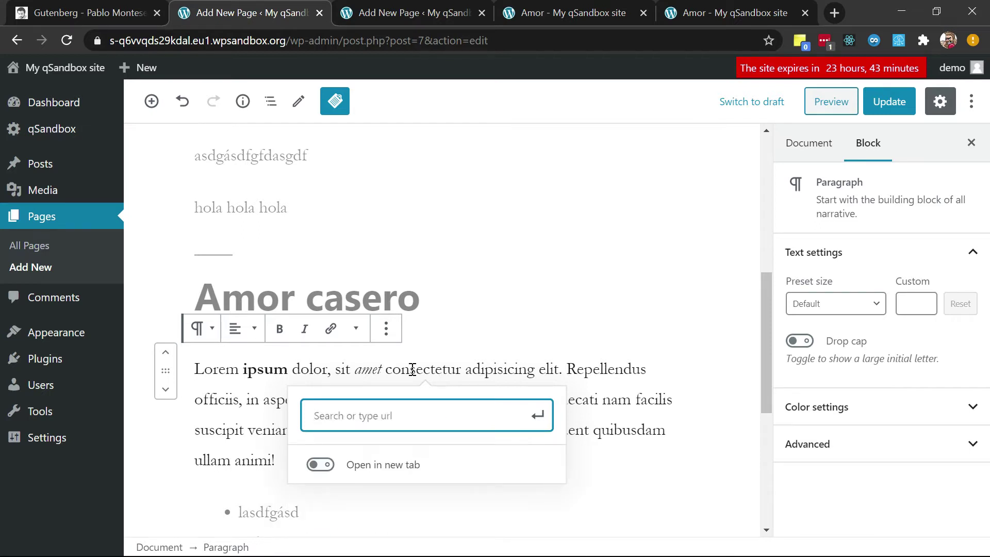
Find the untitled new page among the open tabs, title it "Amor frustrado" and publish it
click(567, 12)
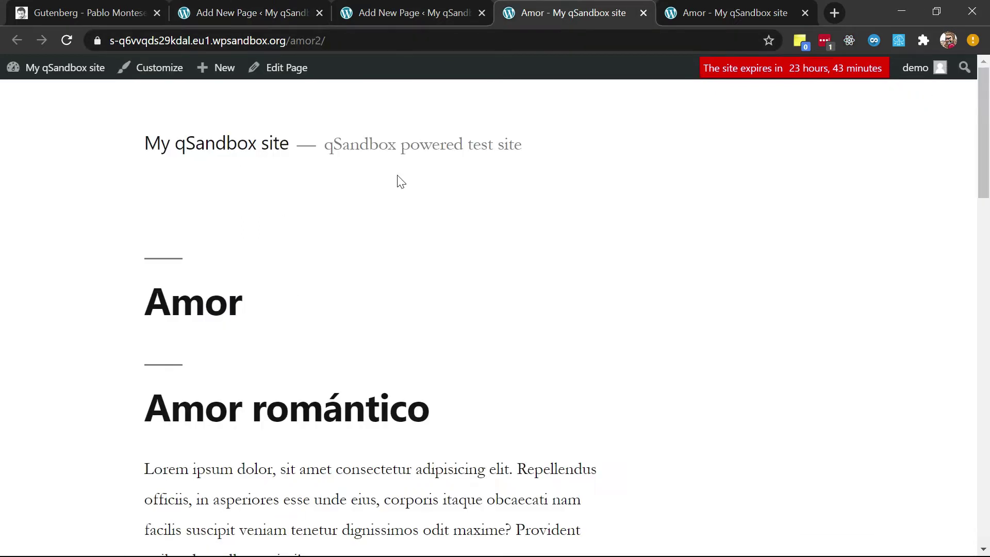
click(709, 7)
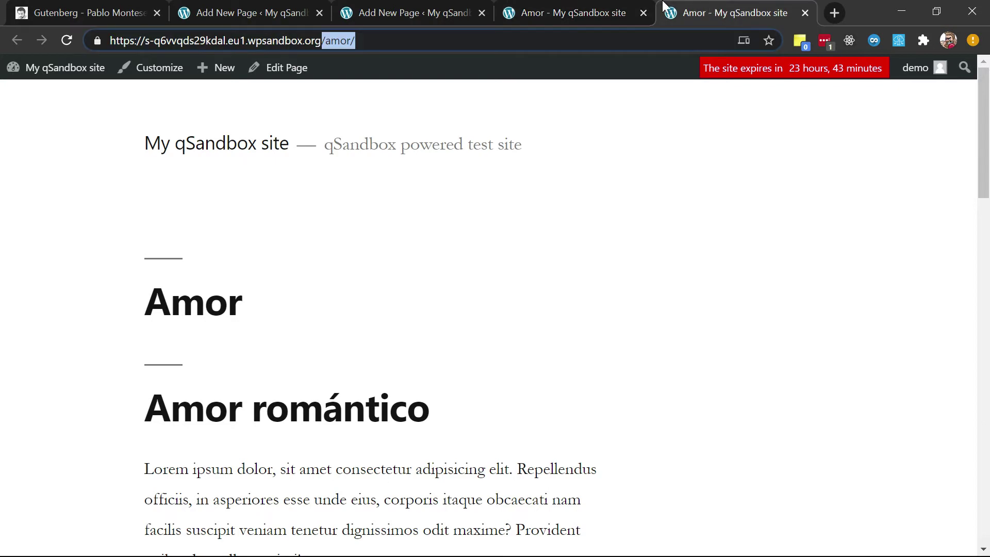
click(419, 6)
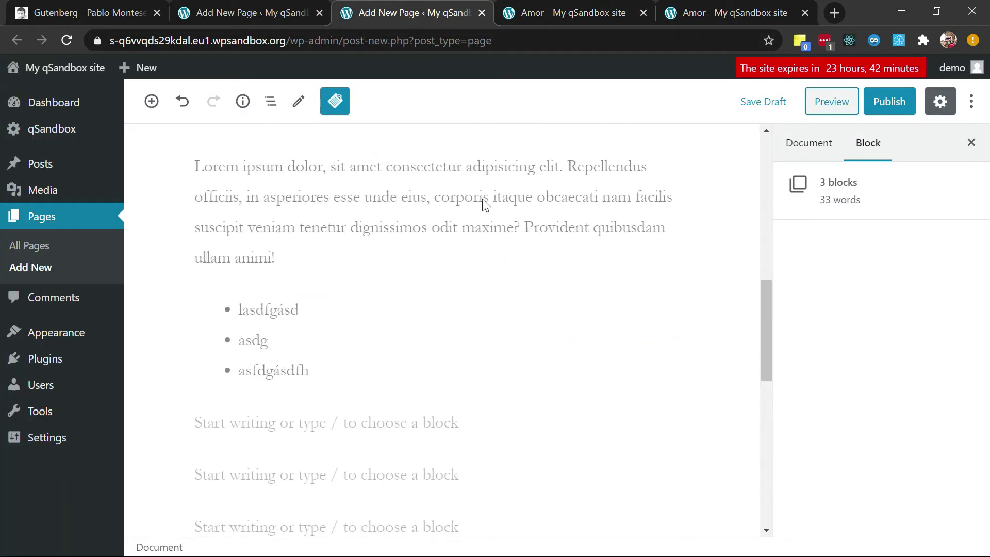
click(324, 207)
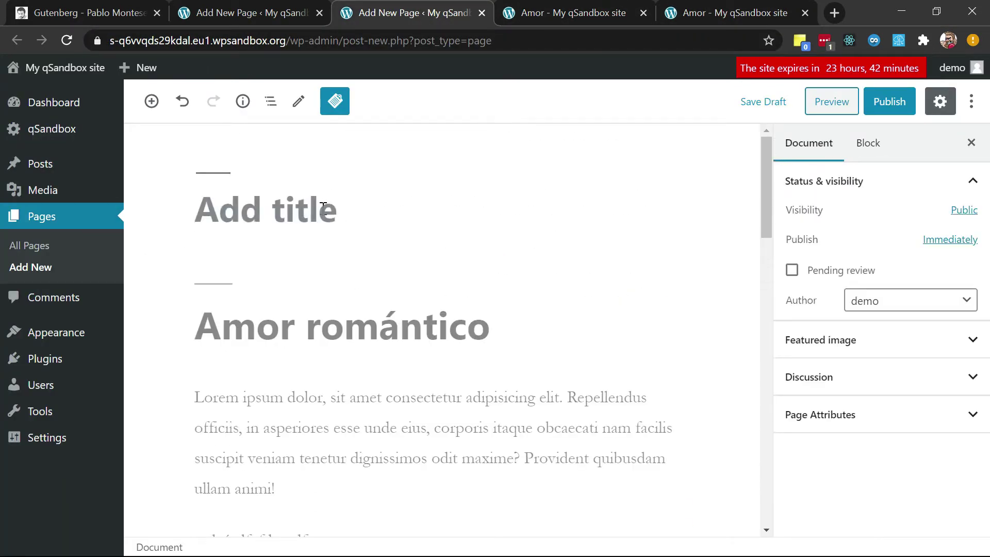
text(amor frustrado)
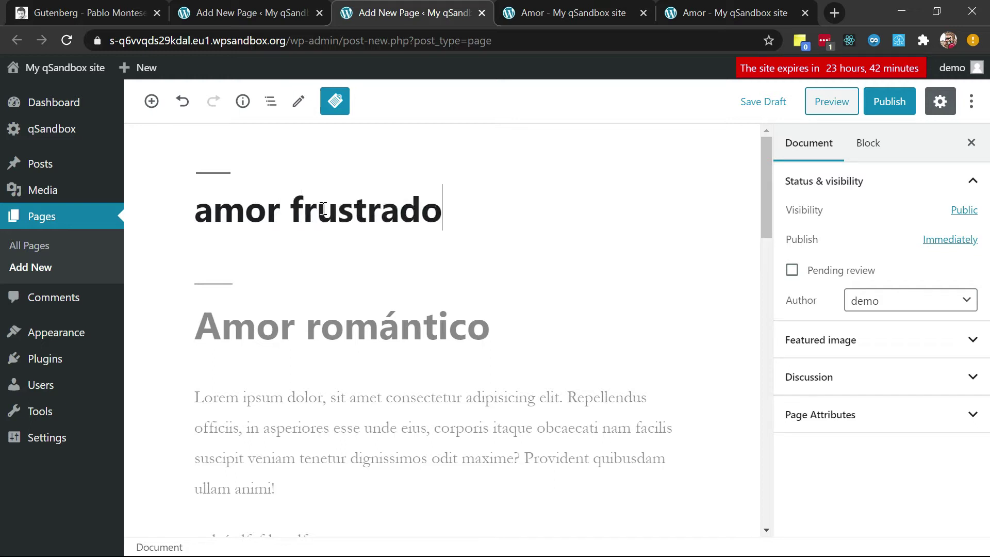
key(ctrl+Left)
key(ctrl+Left)
key(Right)
key(BackSpace)
text(A)
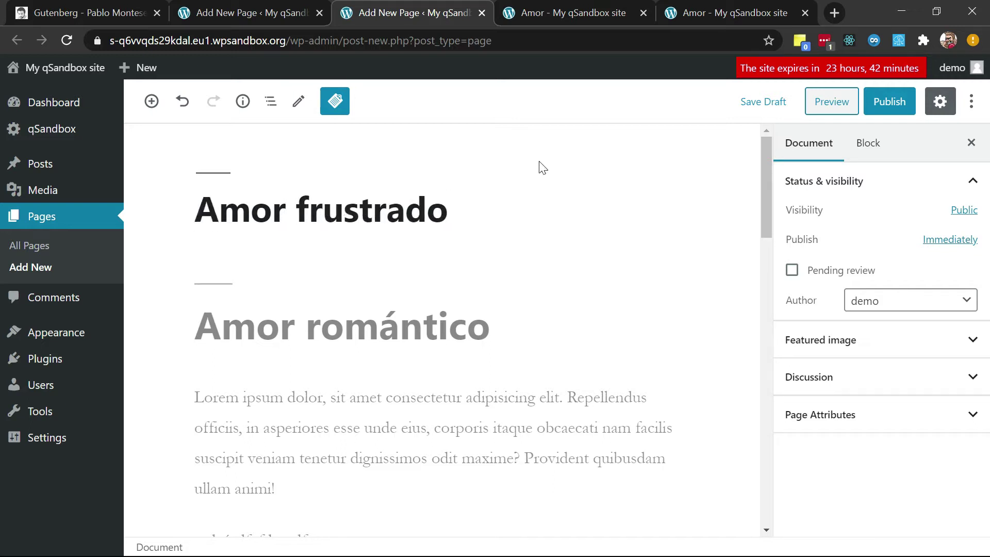
click(892, 109)
Back on the Amor page, search link targets for "amo" and link "consectetur" to the Amor frustrado page
click(246, 14)
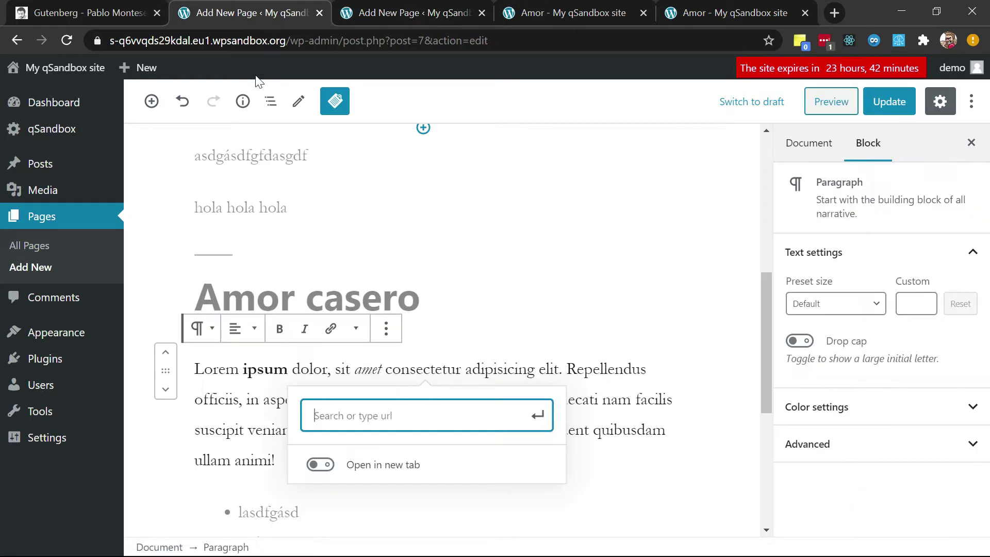
text(amo)
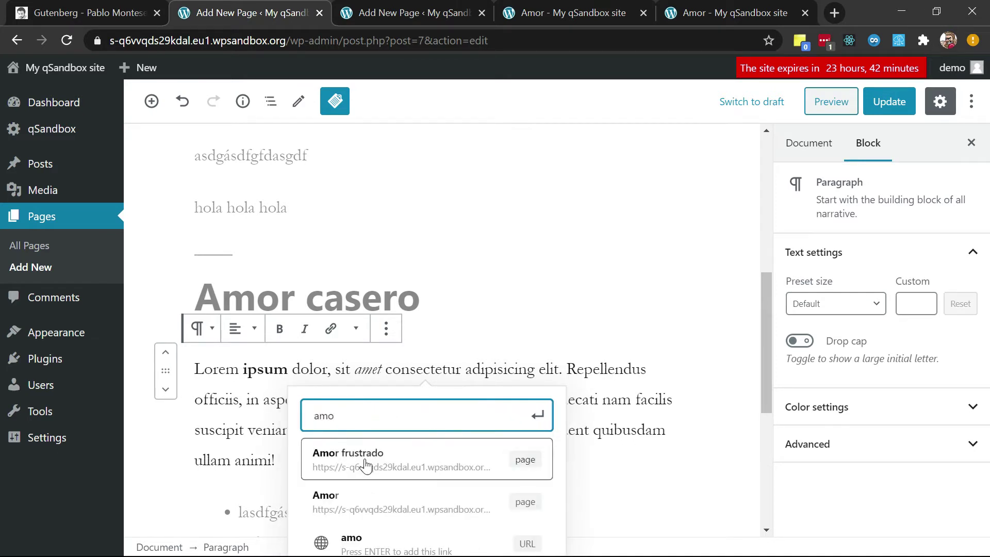
click(366, 466)
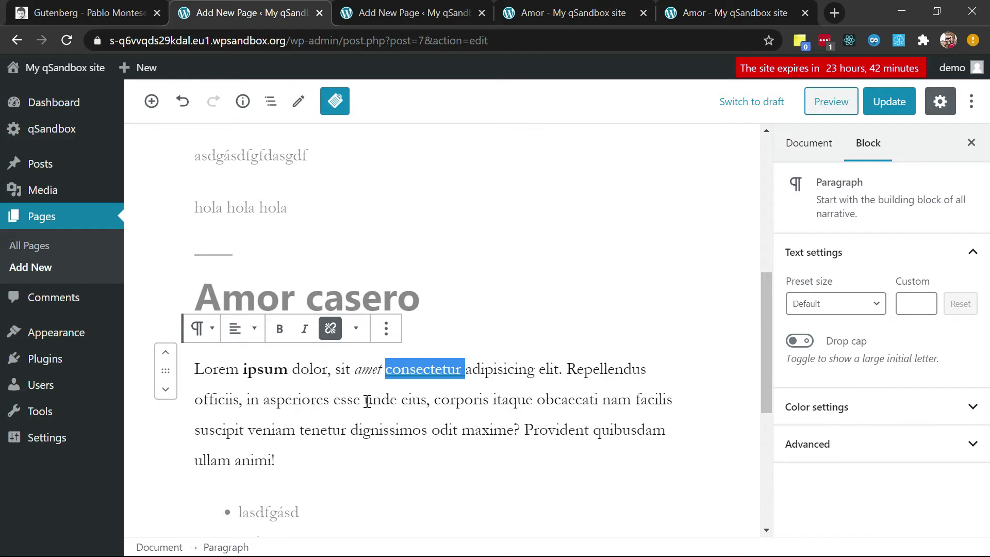
Open the "consectetur" link for editing, examine its address and the Open in new tab option, and close the link editor
click(423, 367)
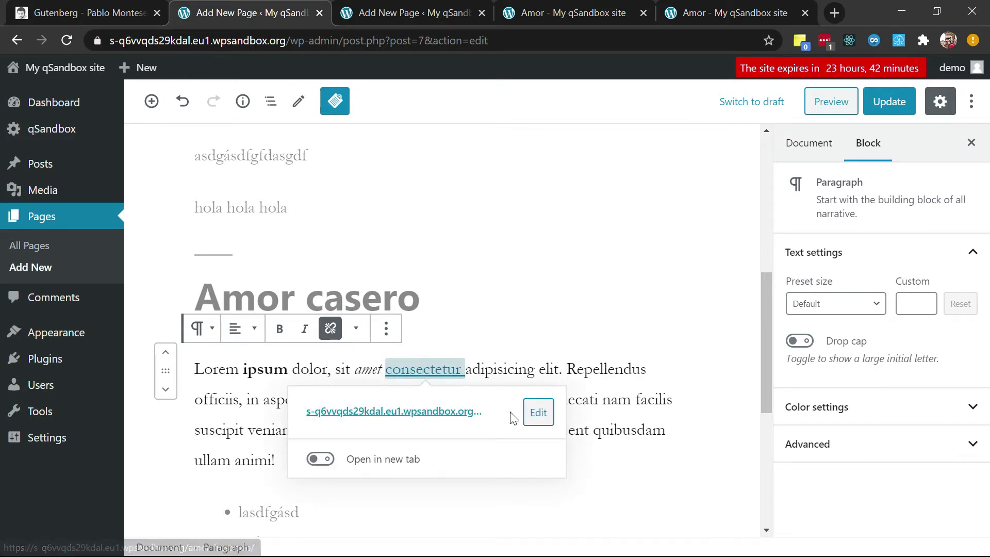
click(536, 415)
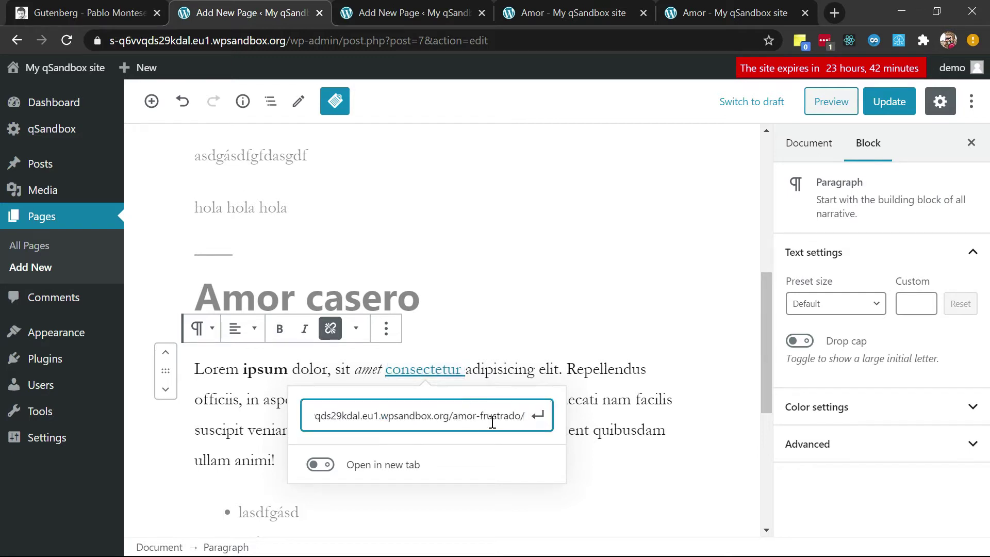
click(324, 465)
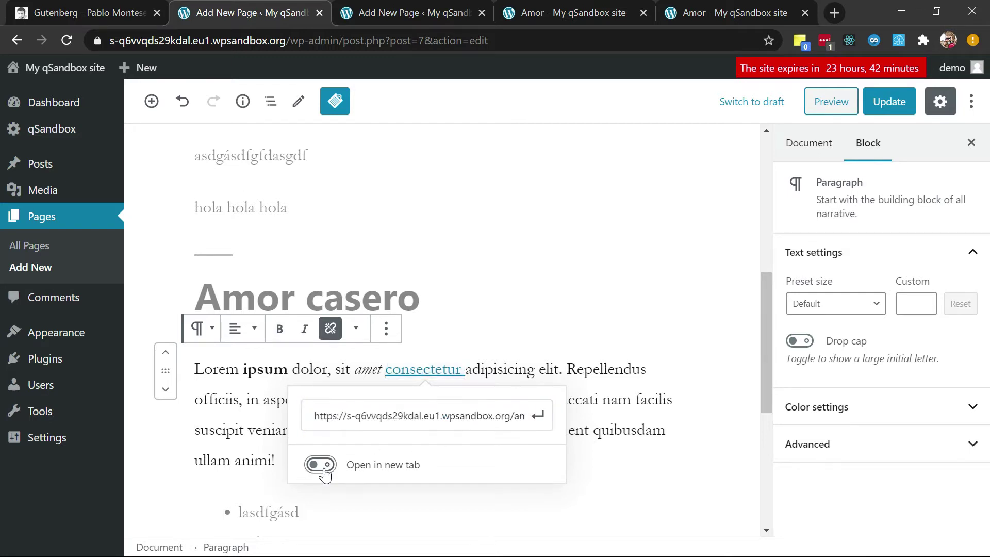
click(575, 363)
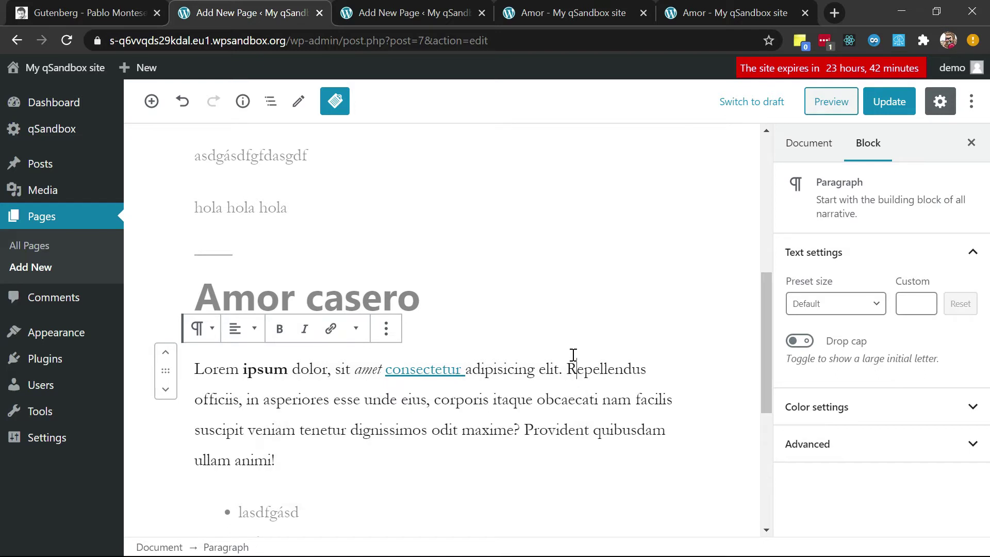
Update the page and turn off Open in new tab for the "consectetur" link
click(888, 103)
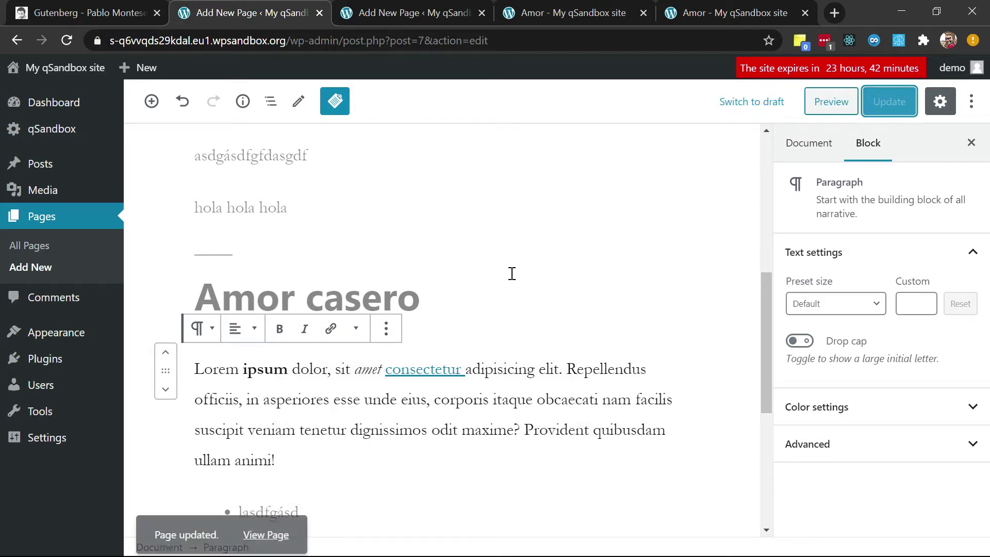
click(416, 369)
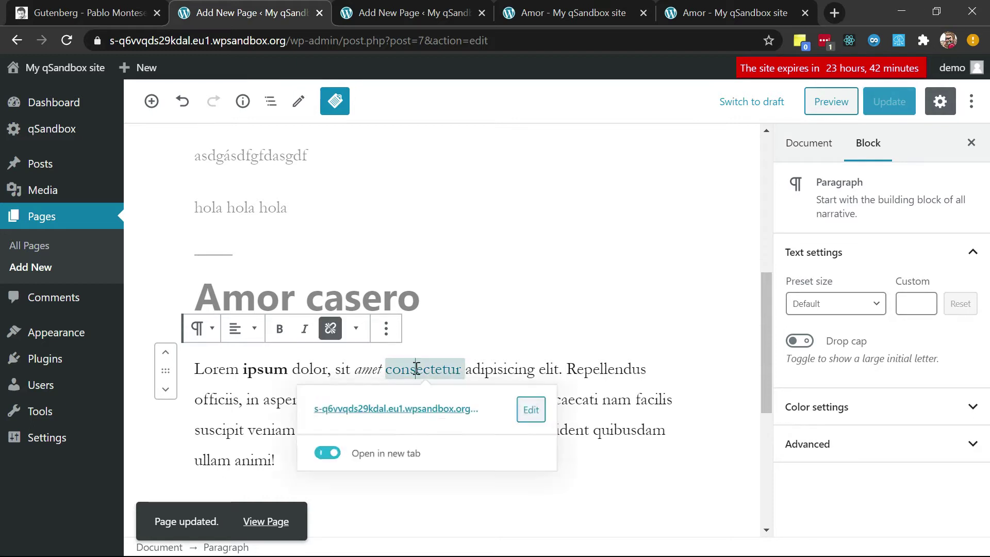
click(330, 461)
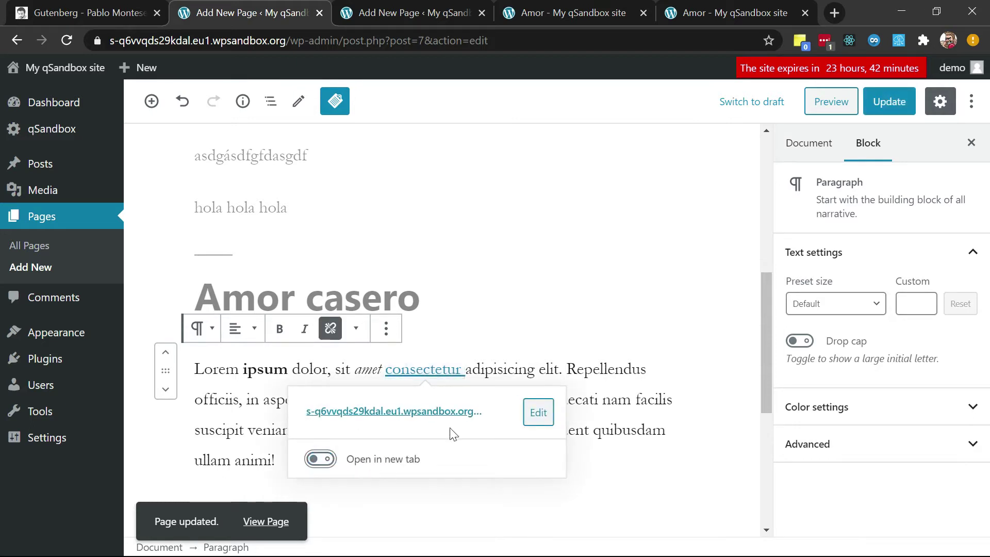
click(538, 412)
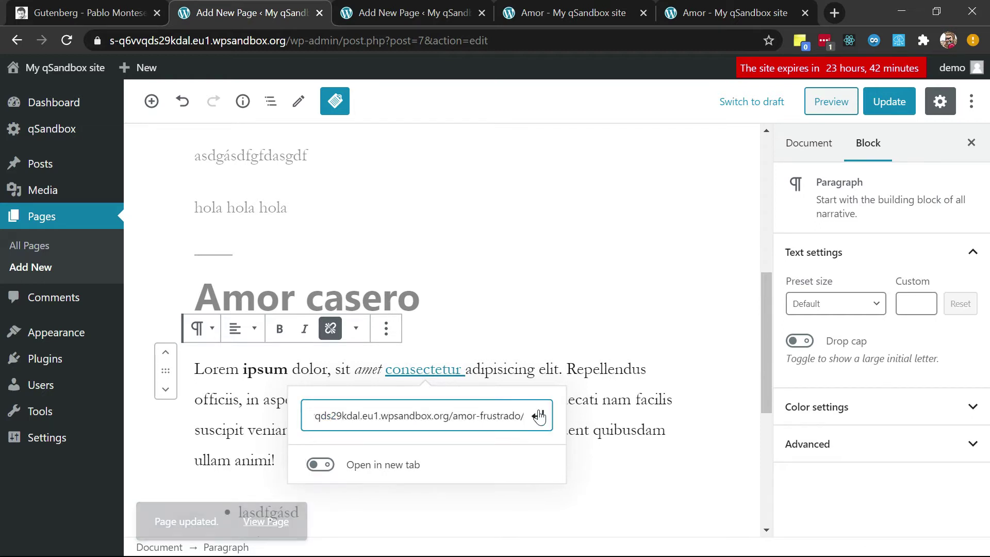
triple_click(434, 416)
text(htt)
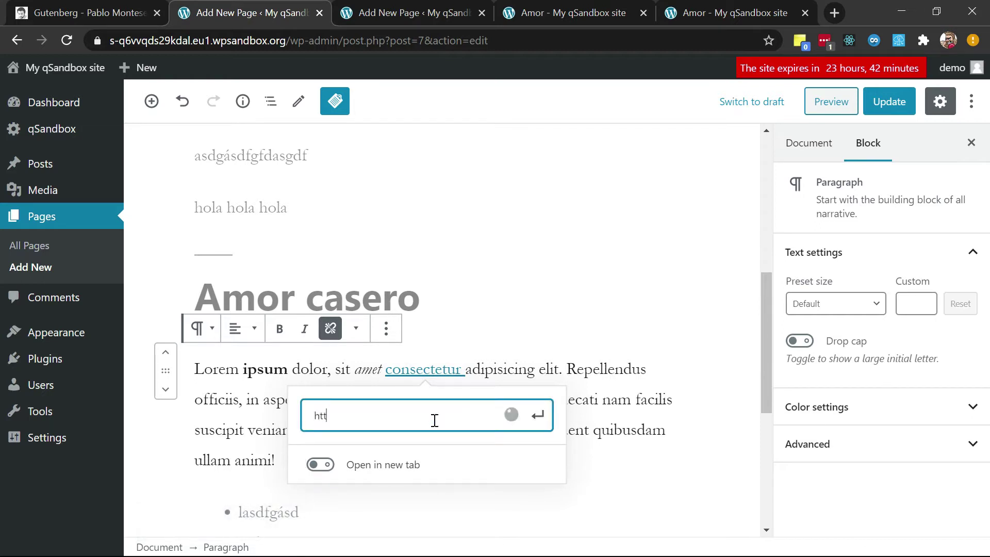
text(ps://)
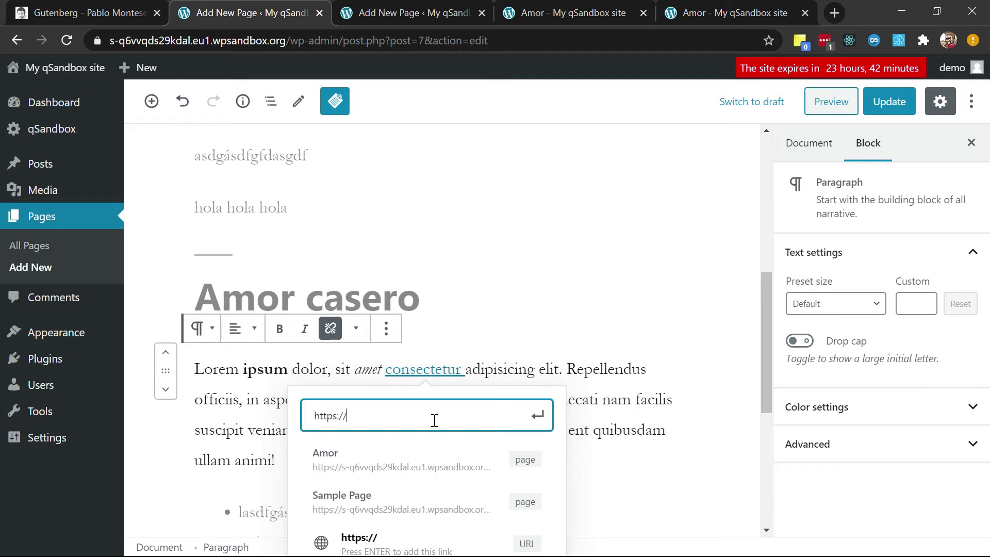
text(google.s)
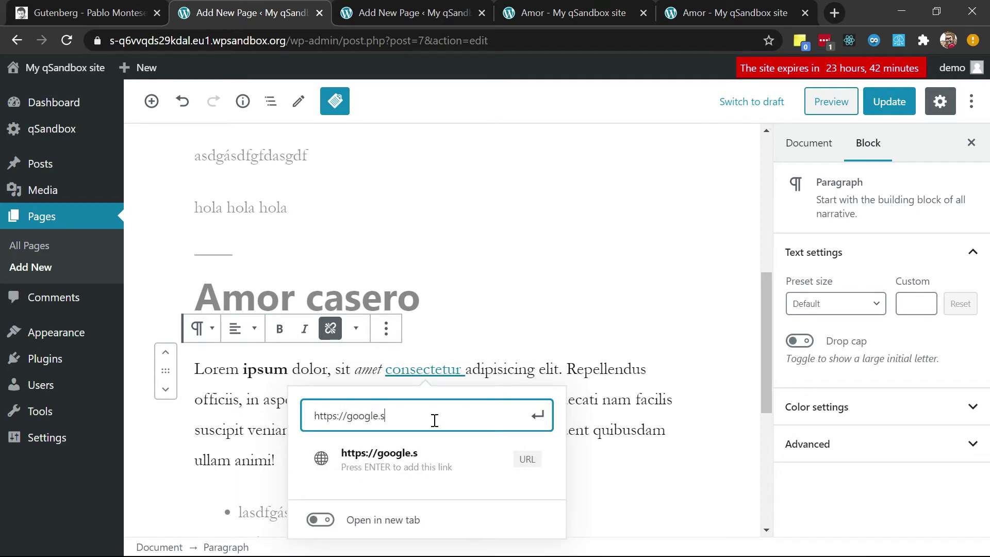
click(322, 520)
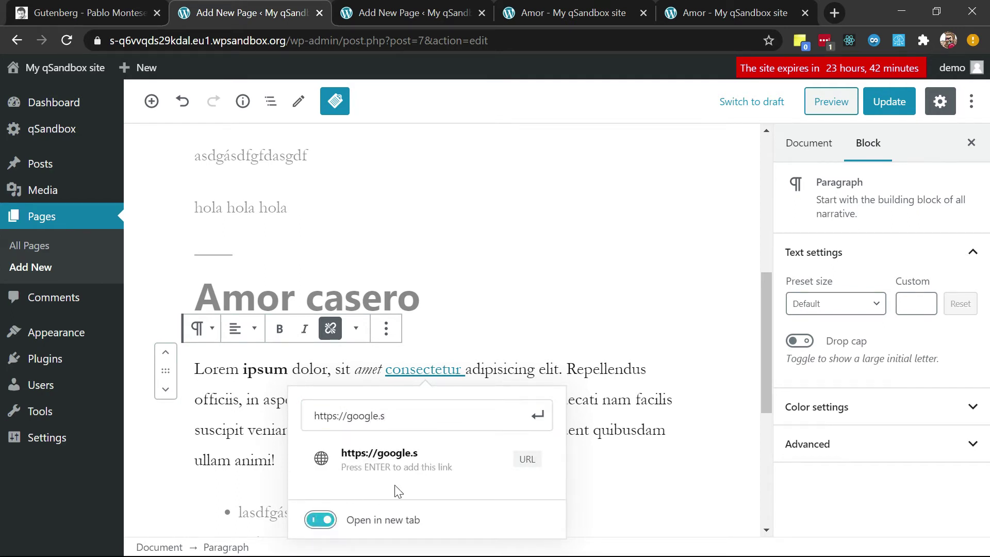
click(890, 100)
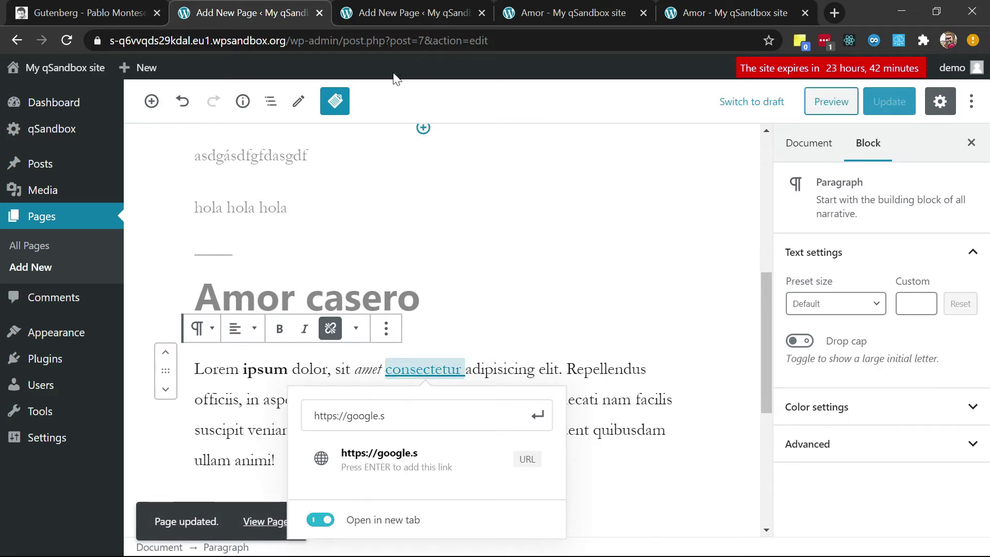
View the updated Amor page in a separate tab, test its "consectetur" link, and return to the page editor
ctrl+click(255, 526)
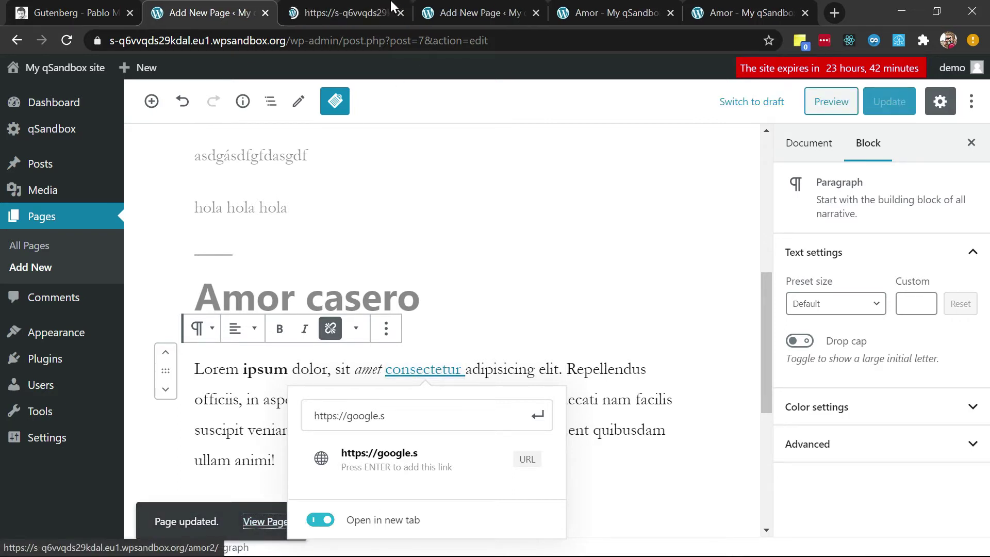
click(392, 6)
scroll(258, 524, down, 4)
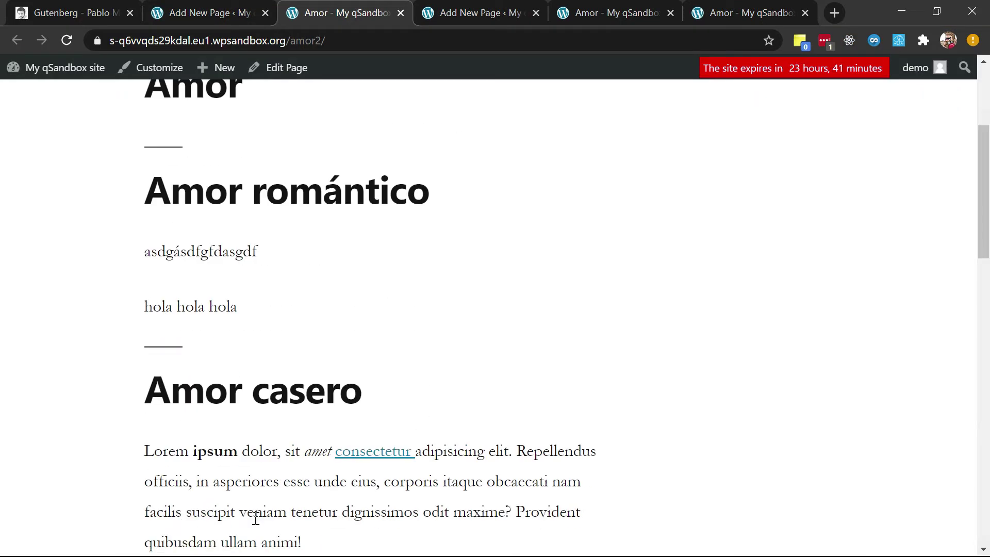
click(366, 451)
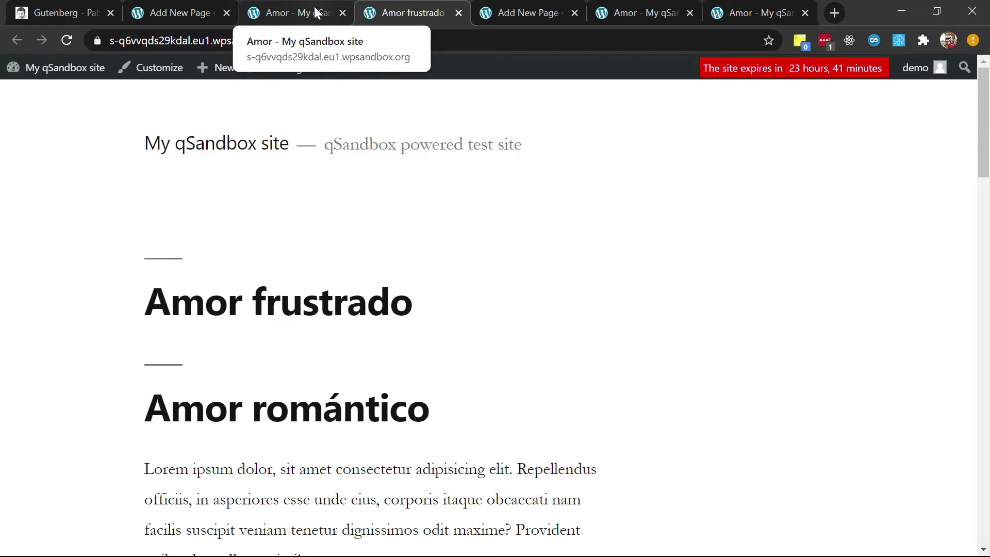
click(316, 11)
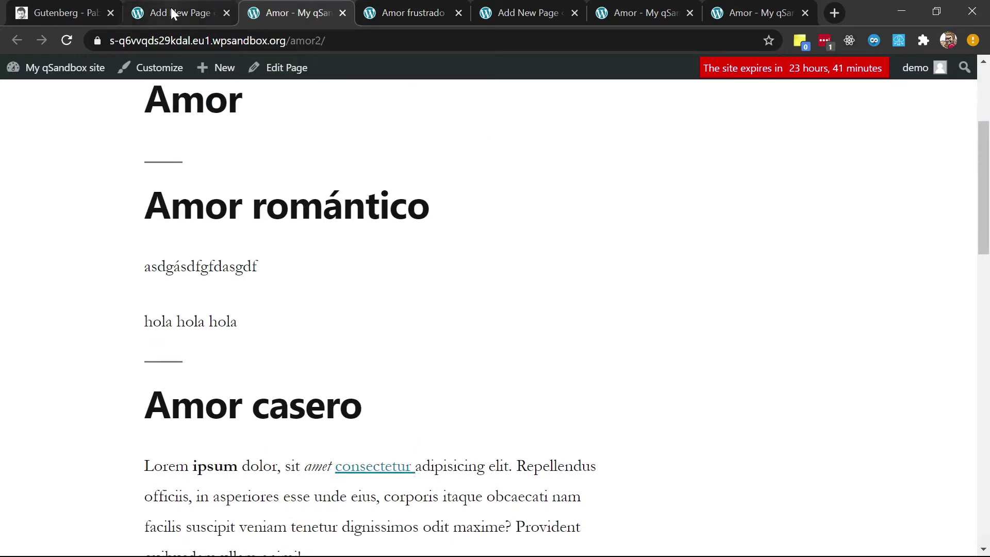
click(171, 7)
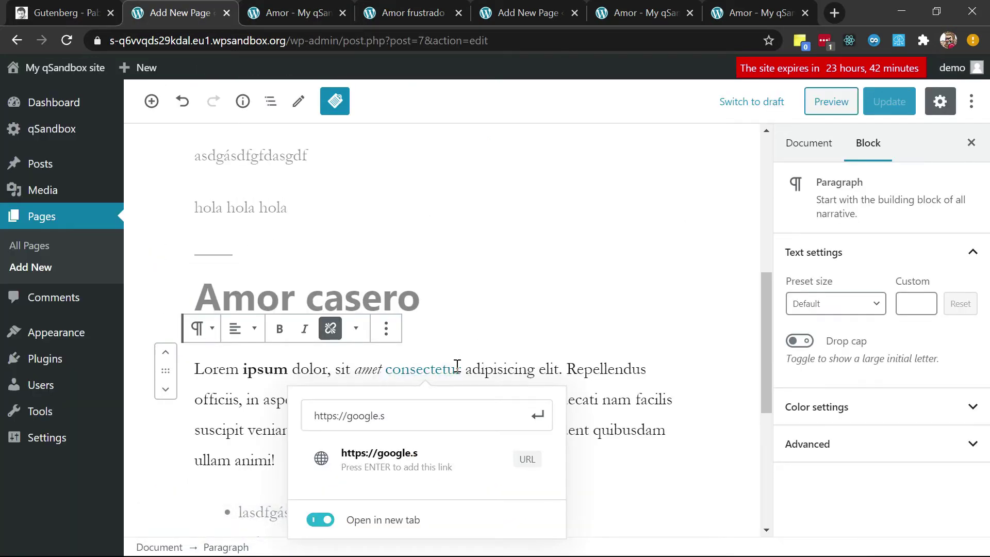
Close all the extra site tabs, keeping only the course notes and the Amor page editor open
click(289, 12)
key(ctrl+w)
key(ctrl+w)
key(ctrl+w)
key(ctrl+w)
key(ctrl+w)
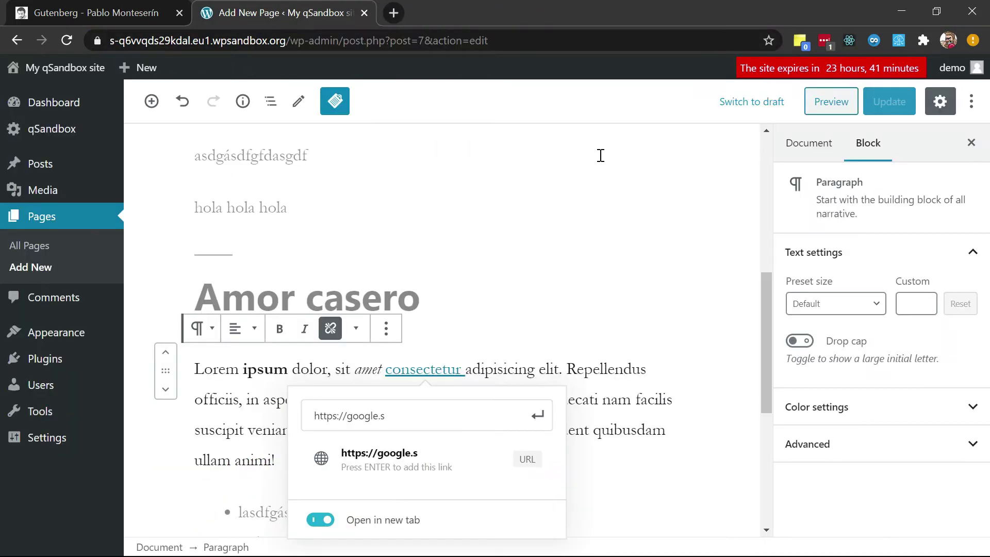
Visit the Amor page through its permalink, test the "consectetur" link under Amor casero, and return to the editor
click(485, 307)
scroll(516, 263, up, 10)
click(366, 218)
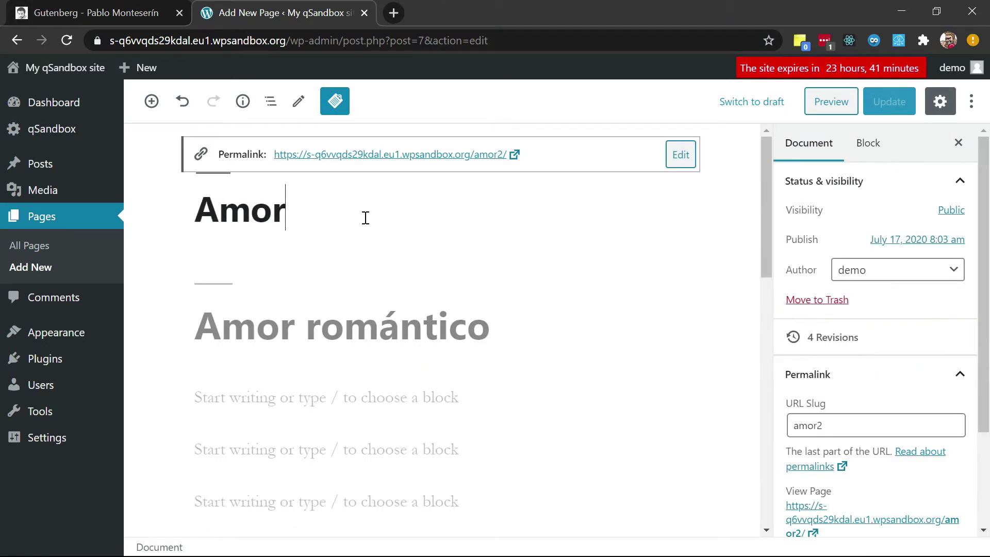
click(487, 157)
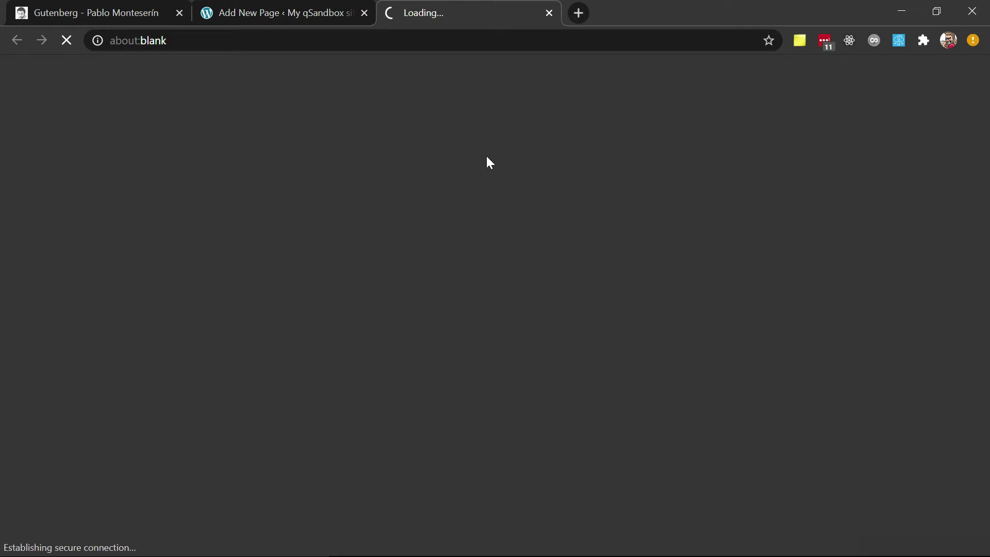
scroll(534, 378, down, 8)
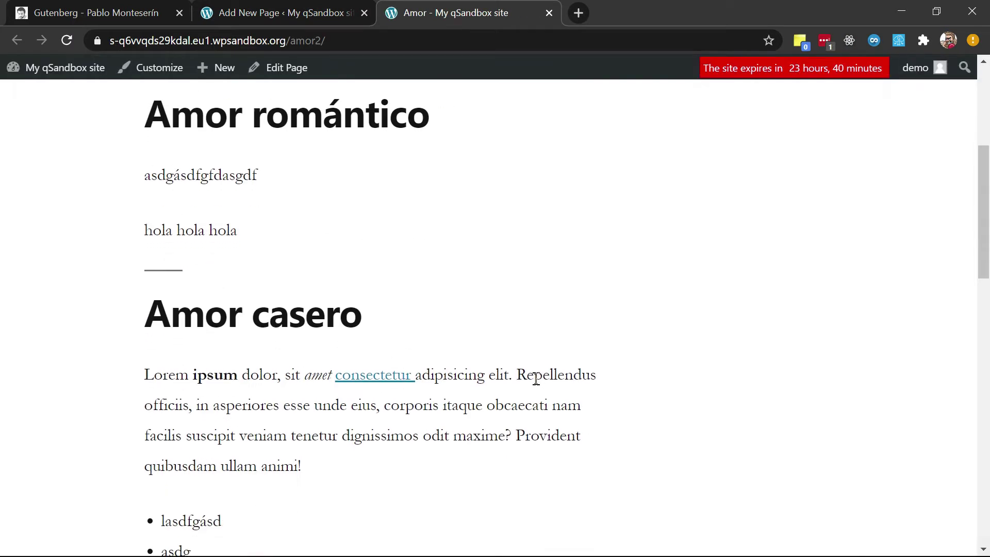
scroll(534, 377, up, 1)
click(390, 299)
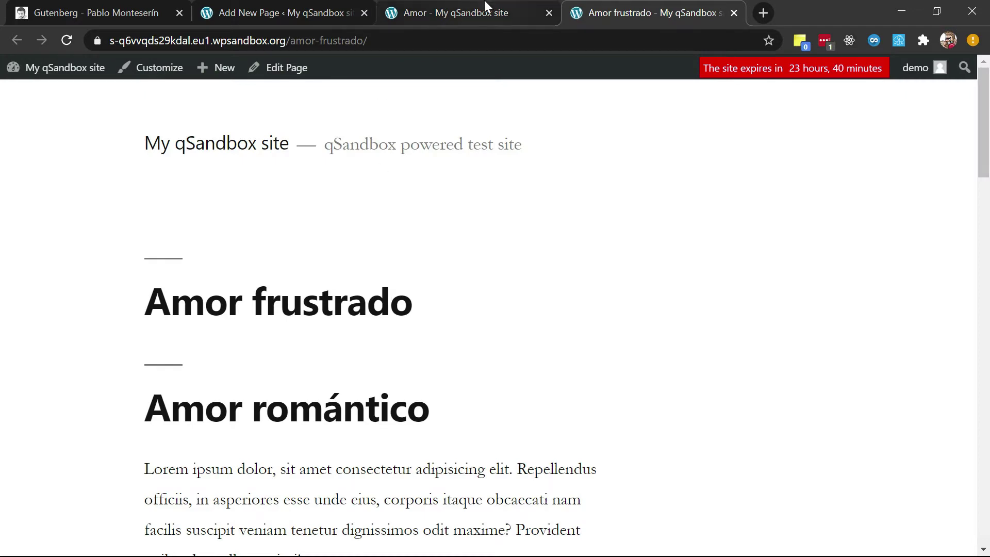
click(485, 5)
click(325, 5)
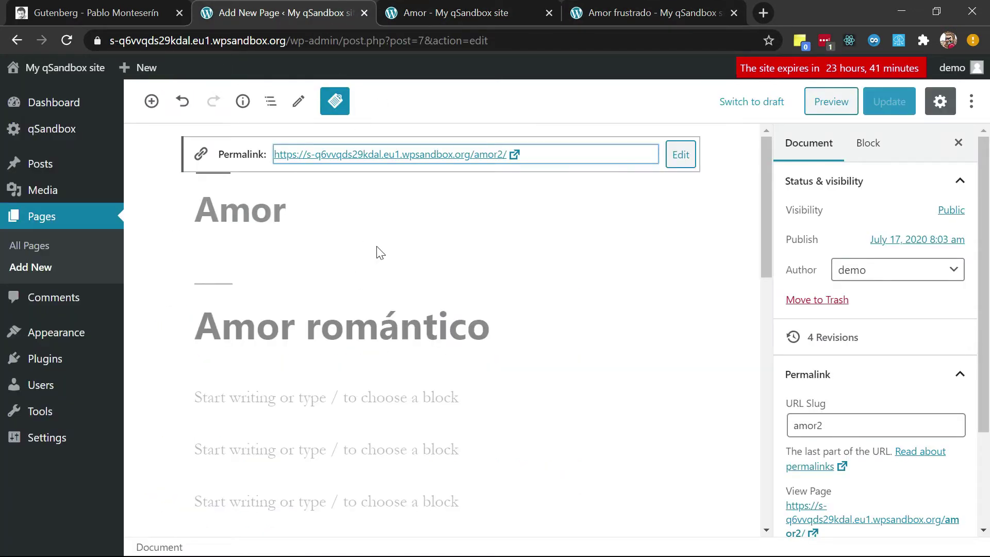
click(421, 326)
scroll(417, 335, down, 8)
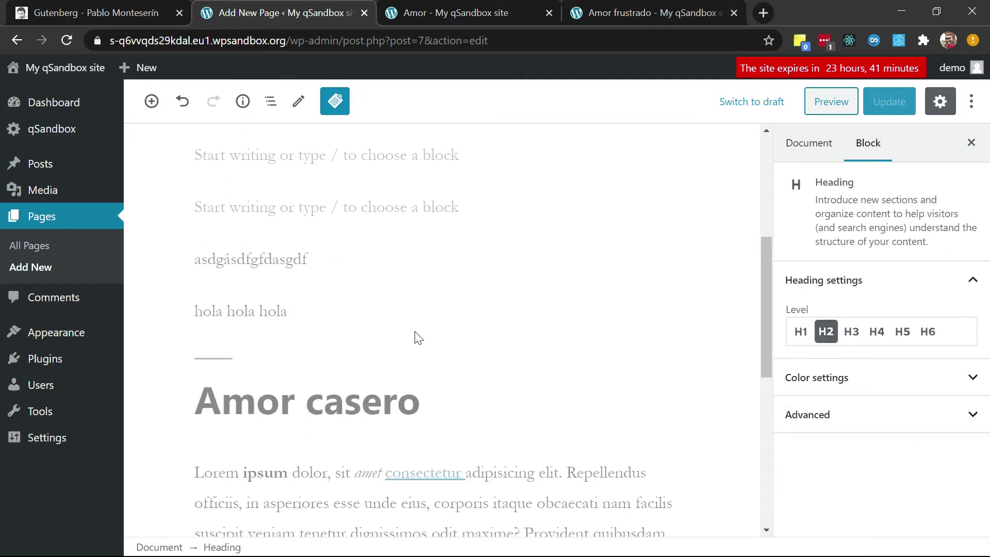
click(426, 380)
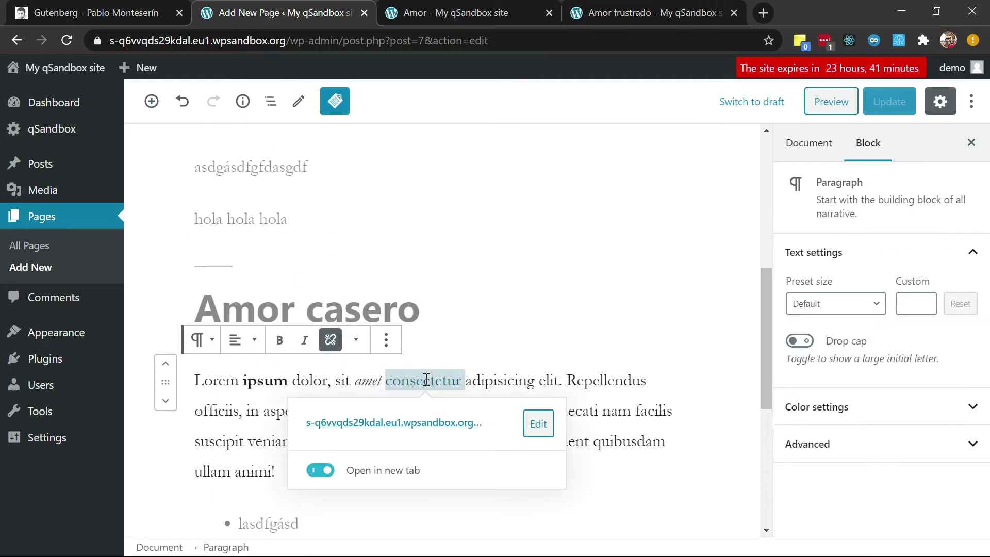
click(539, 422)
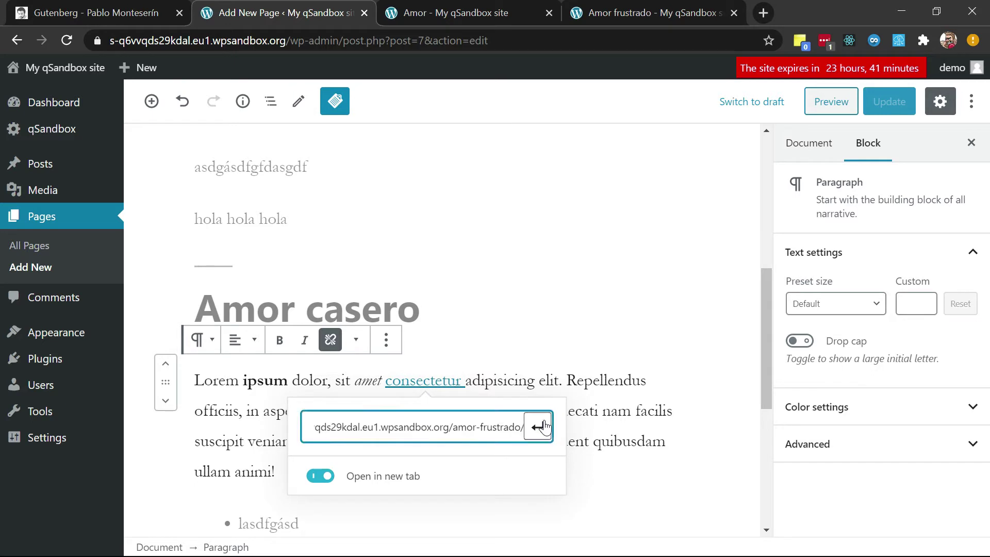
key(ctrl+a)
text(http)
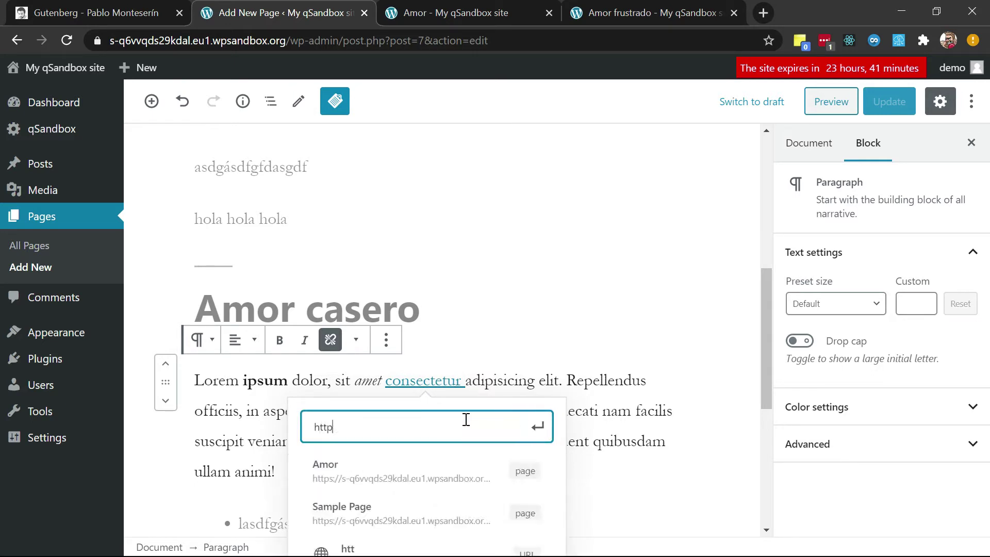
text(s://g)
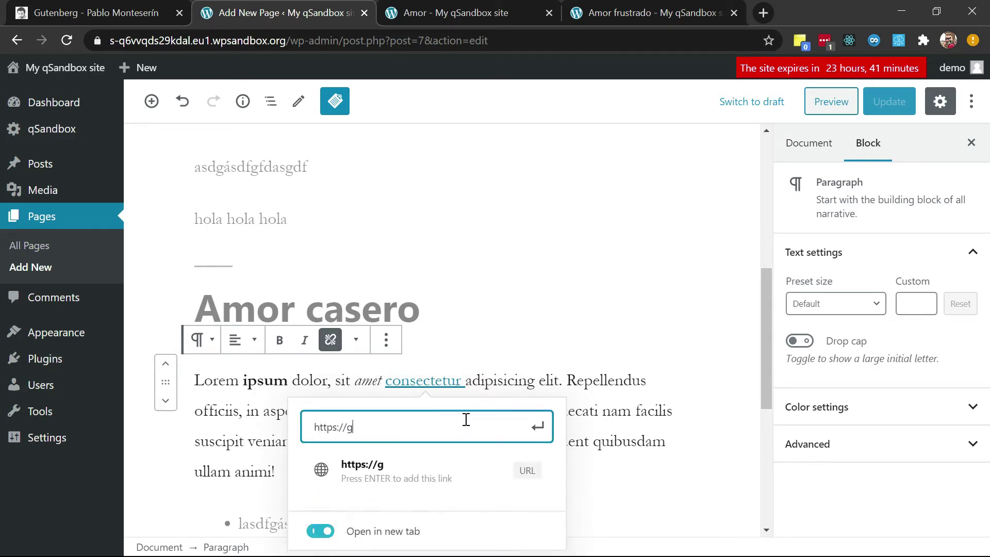
text(oogle.es)
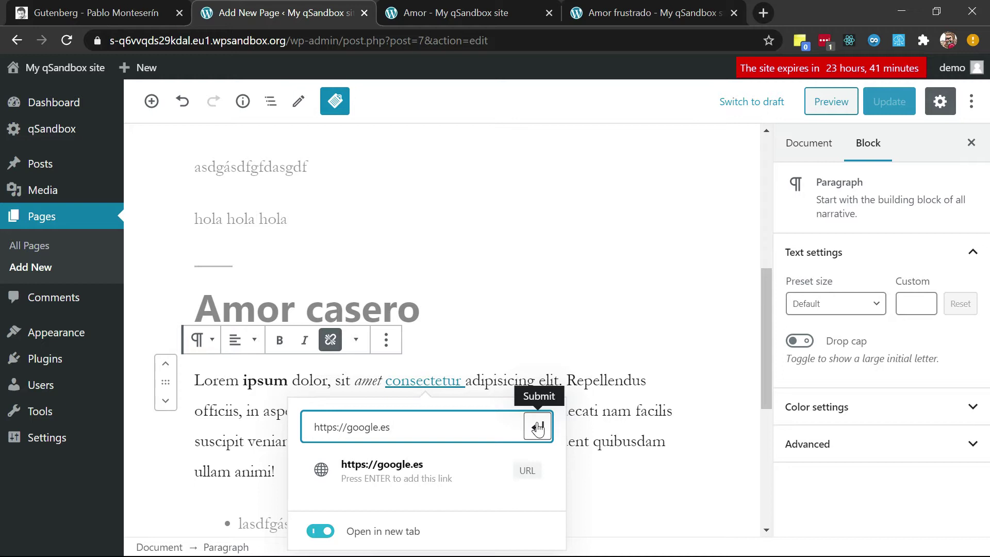
click(538, 427)
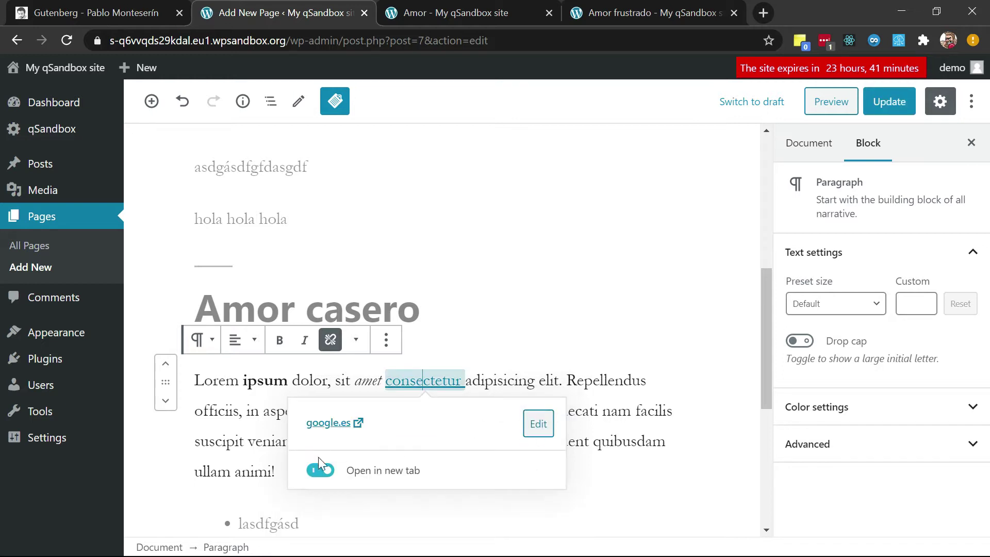
Update the page and close the tabs showing the published Amor and Amor frustrado pages
click(887, 101)
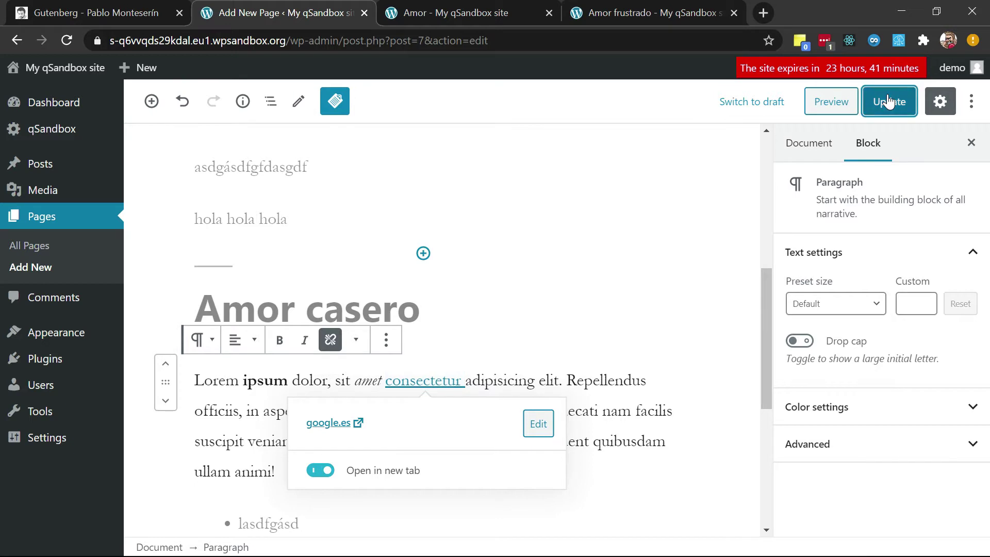
click(553, 11)
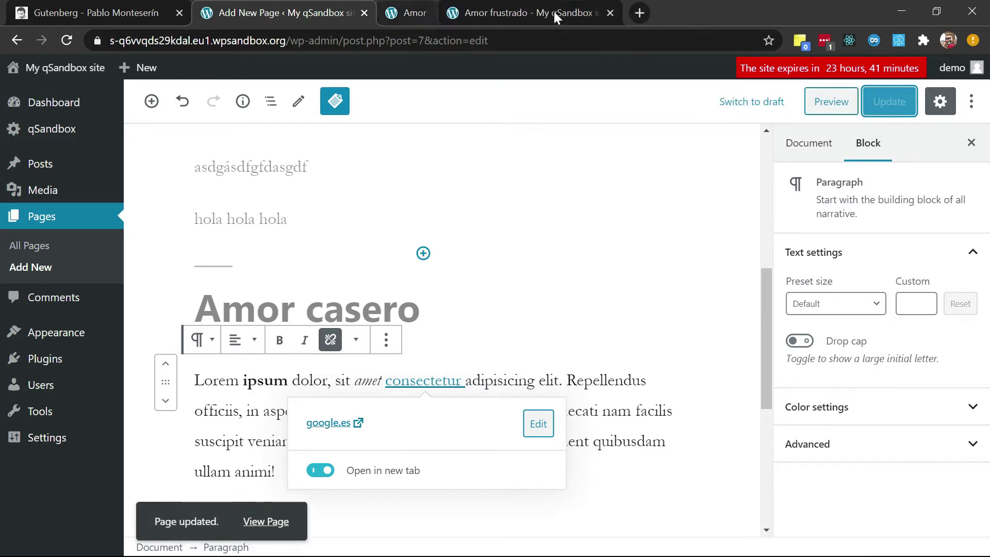
click(552, 10)
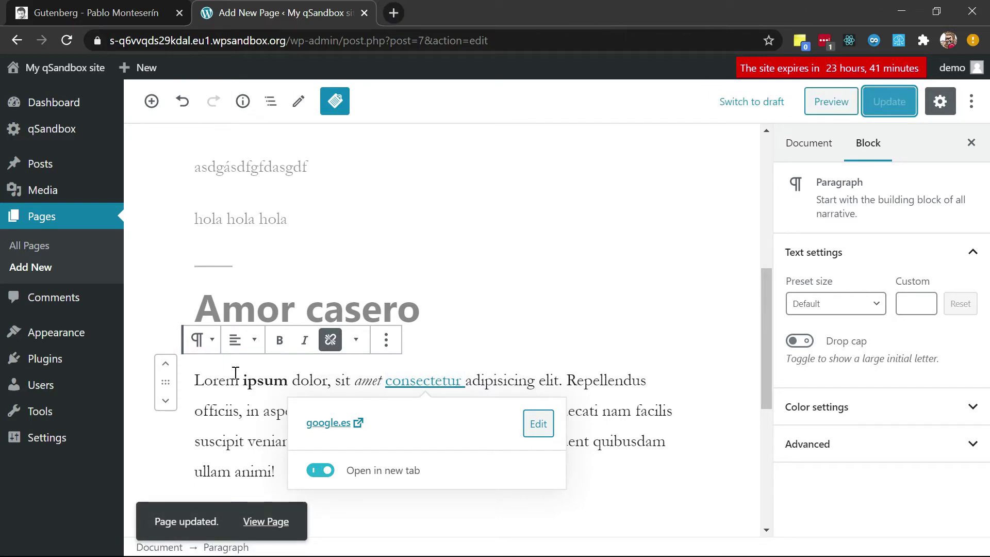
View the updated Amor page, test its "consectetur" link, and go back to the course notes on keyboard shortcuts
click(266, 521)
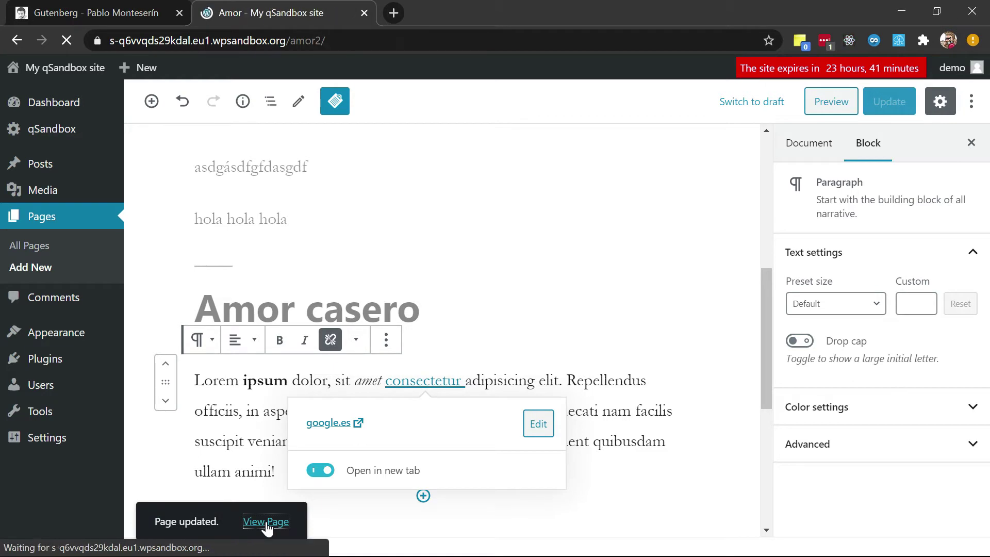
scroll(325, 389, down, 5)
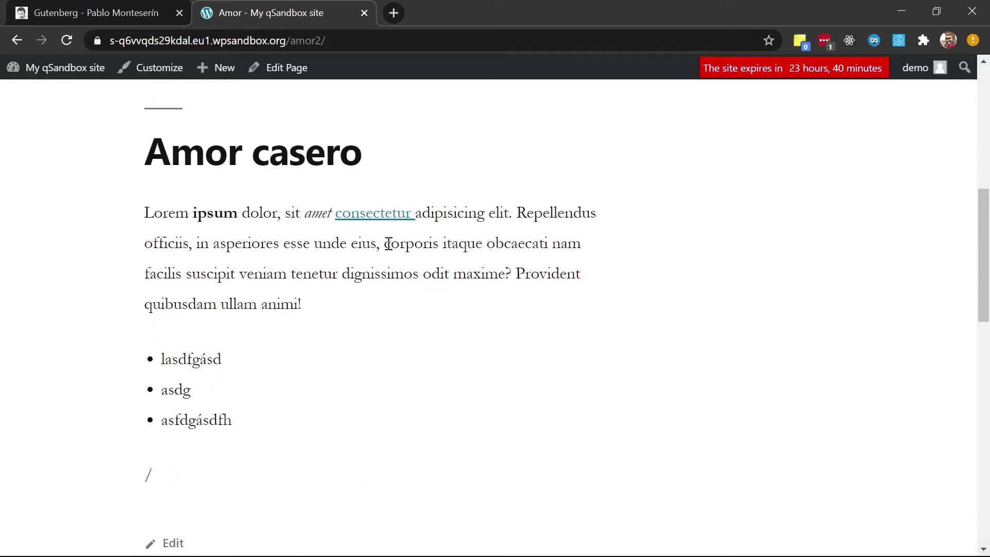
click(399, 213)
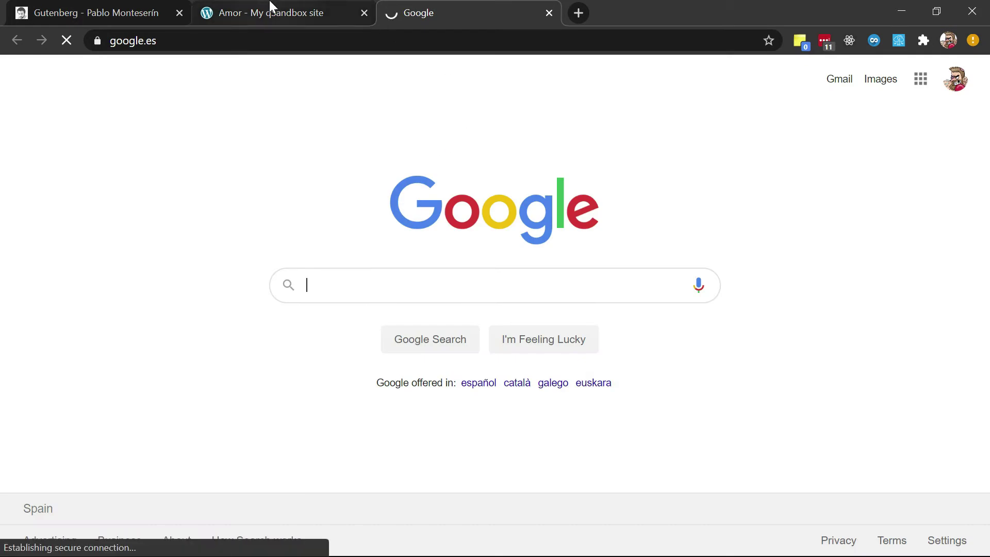
click(269, 6)
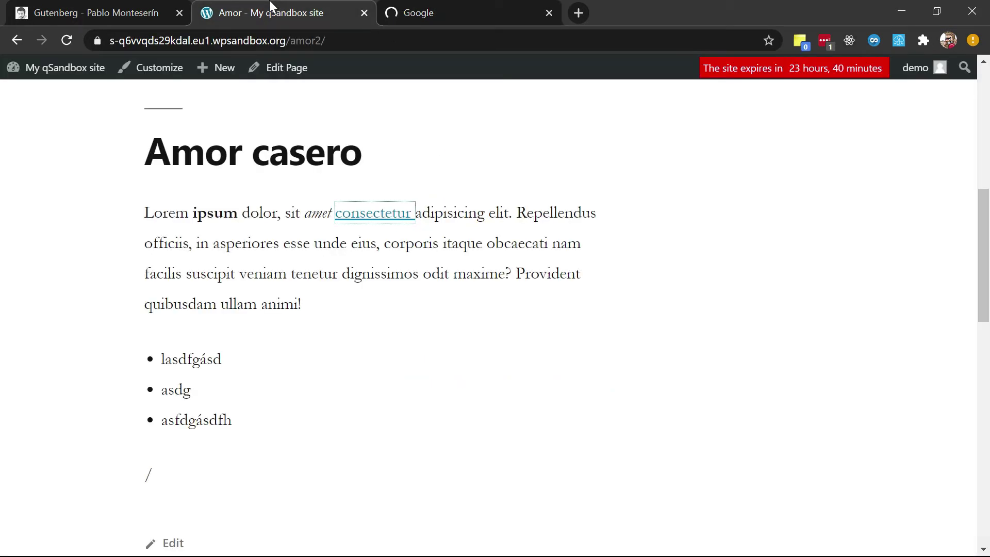
click(122, 5)
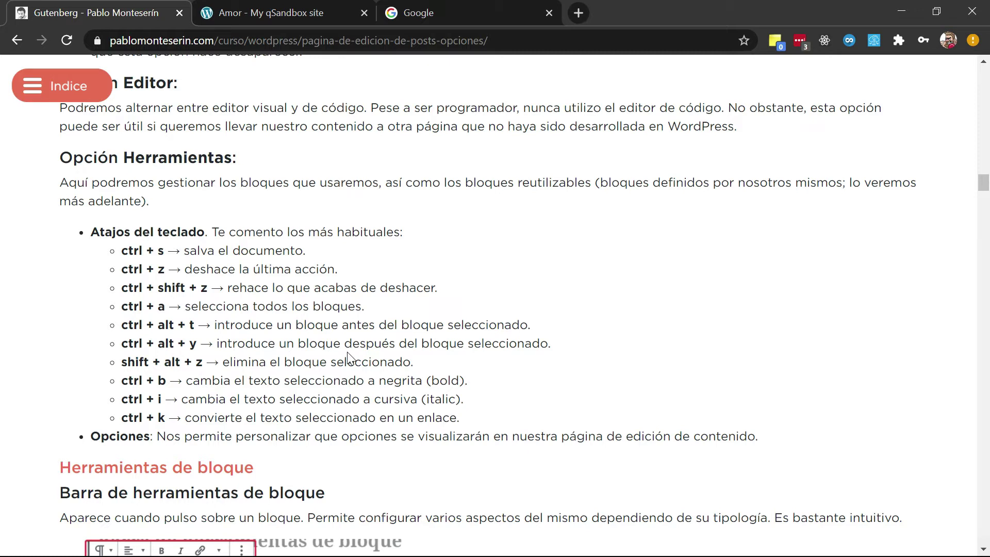
Read the Opciones note in the course notes and open the Amor page for editing
scroll(348, 356, down, 1)
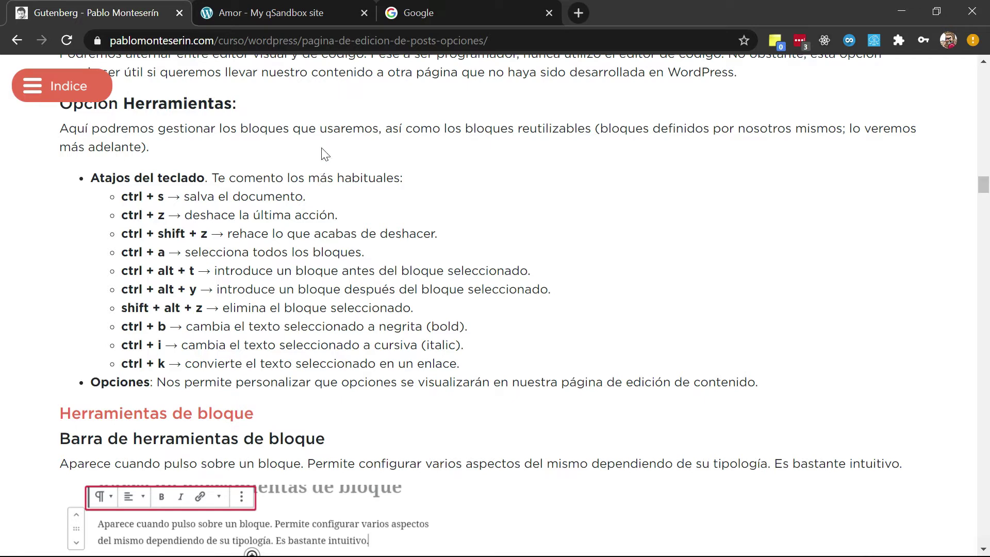
click(278, 8)
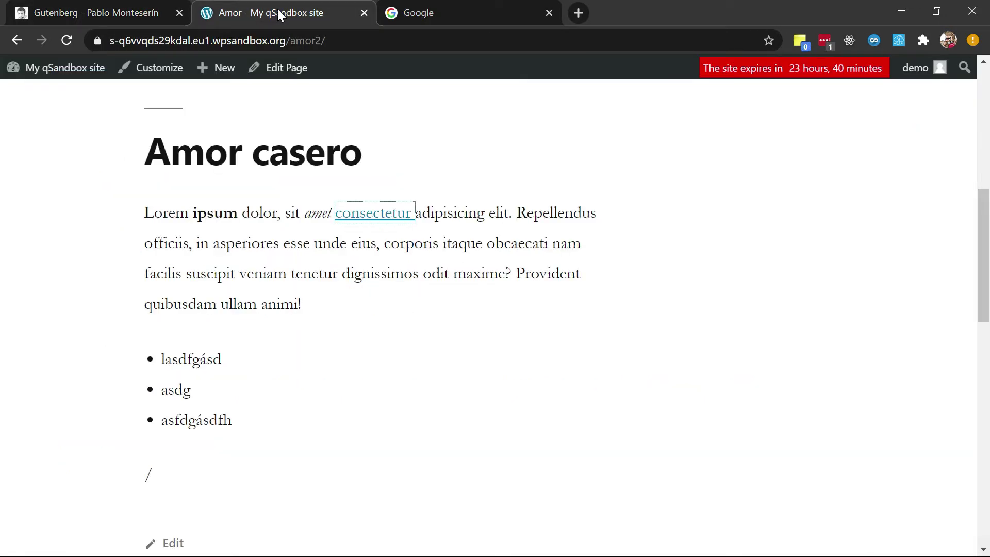
click(277, 68)
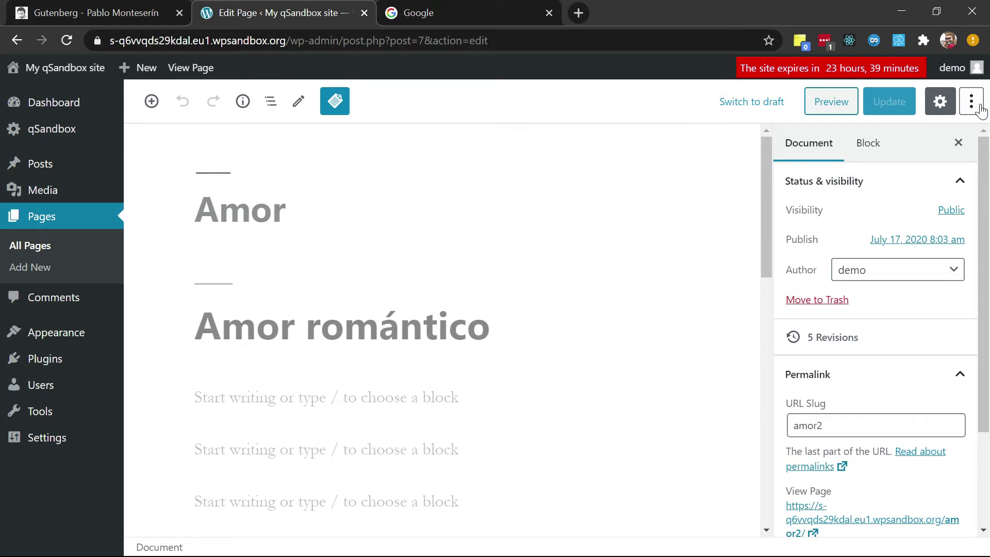
Review the general, document panel and advanced panel settings in the editor's Options dialog, and close it
click(979, 110)
scroll(910, 343, down, 2)
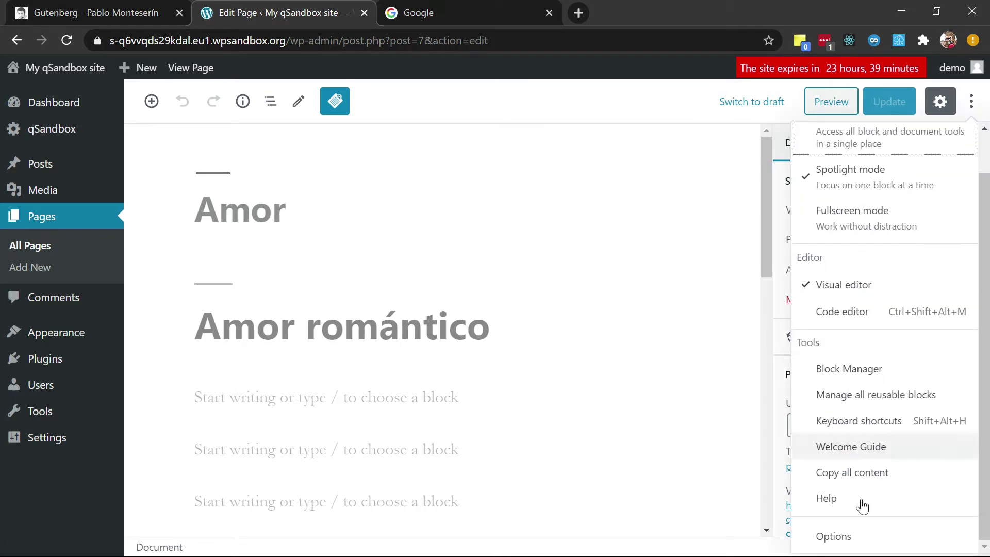
click(834, 538)
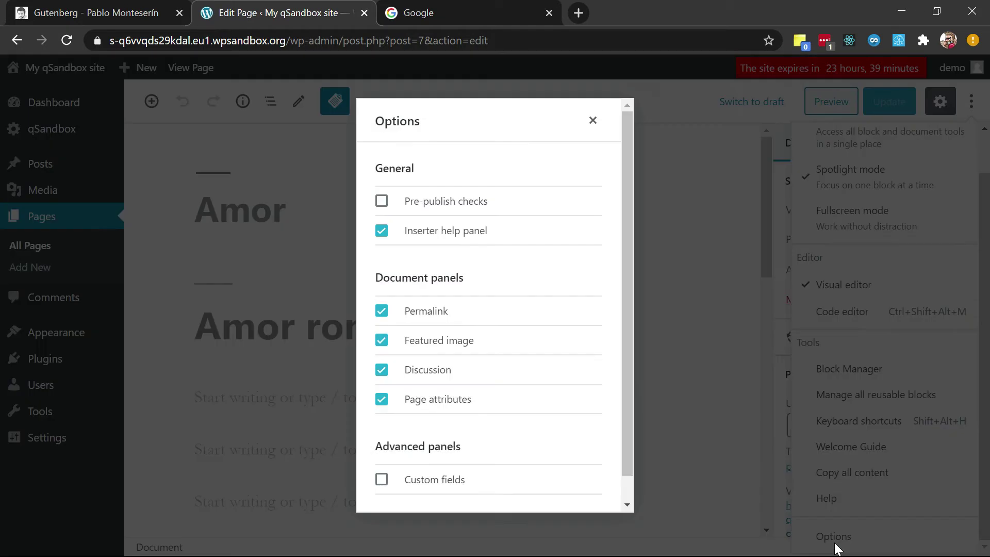
scroll(523, 332, down, 1)
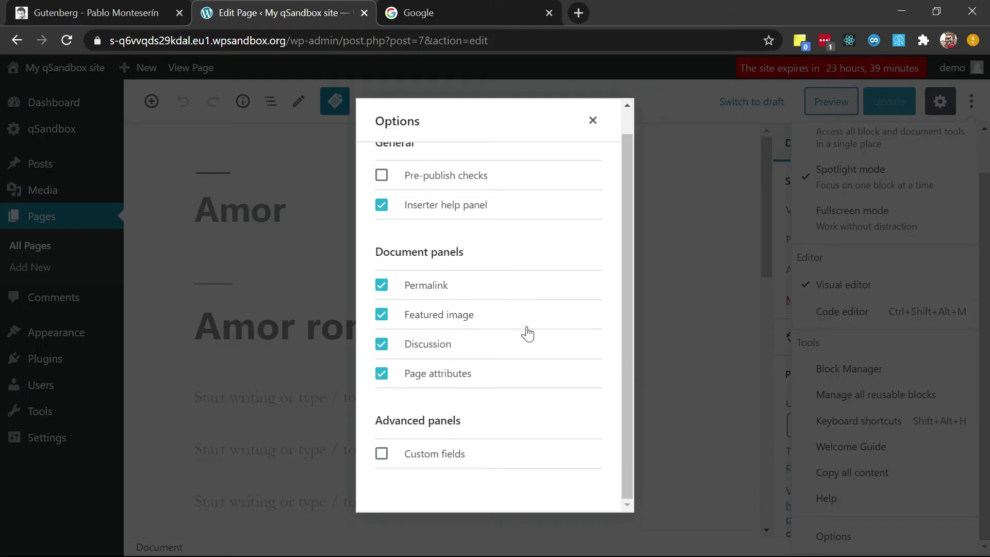
scroll(438, 273, up, 1)
scroll(437, 271, down, 1)
scroll(436, 269, up, 1)
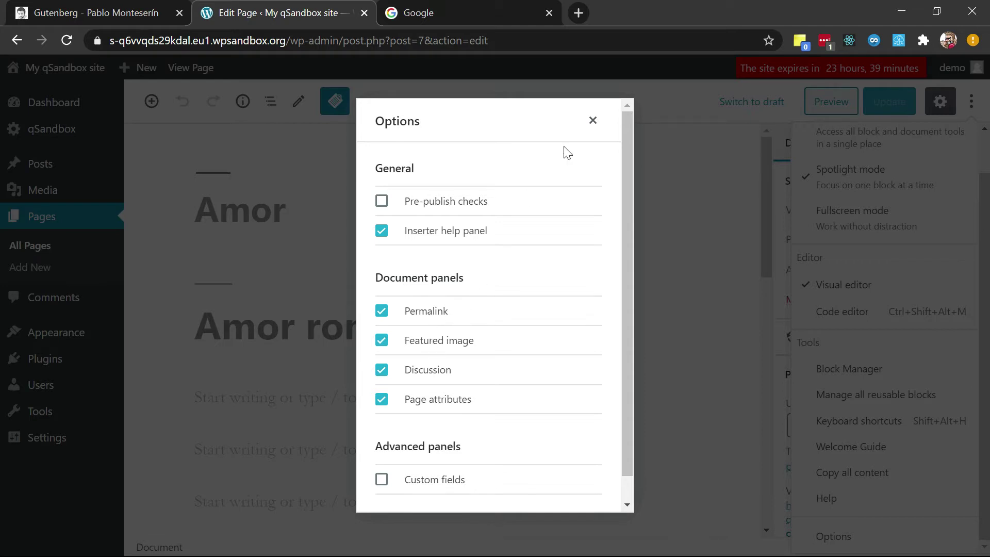
click(594, 122)
click(715, 291)
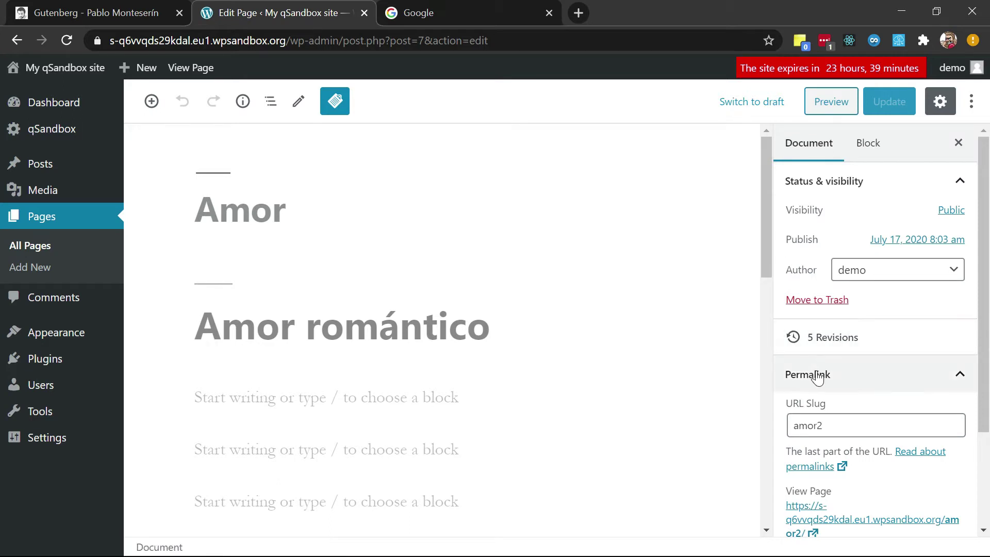
Turn off the Permalink and Featured image document panels in the editor options
scroll(817, 376, down, 2)
scroll(868, 456, up, 2)
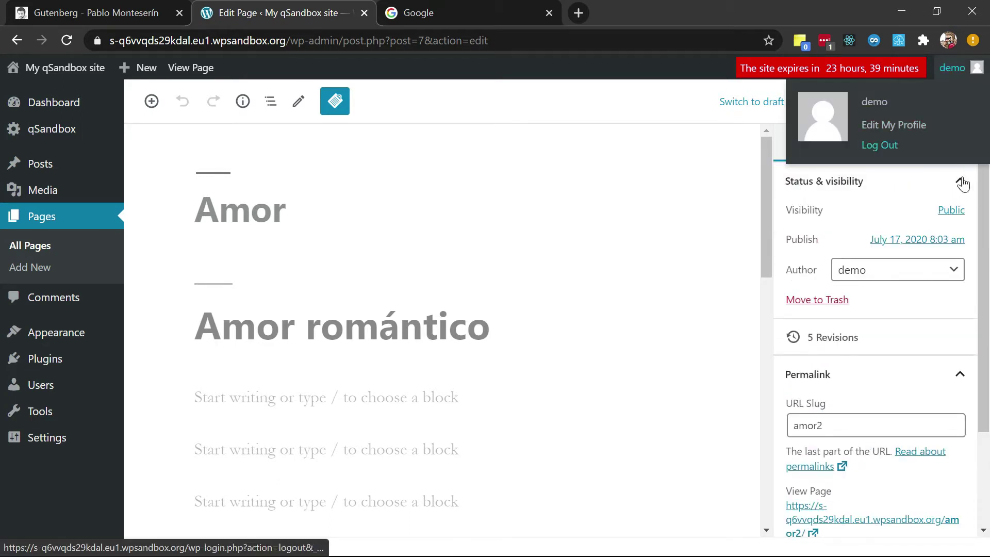
click(971, 102)
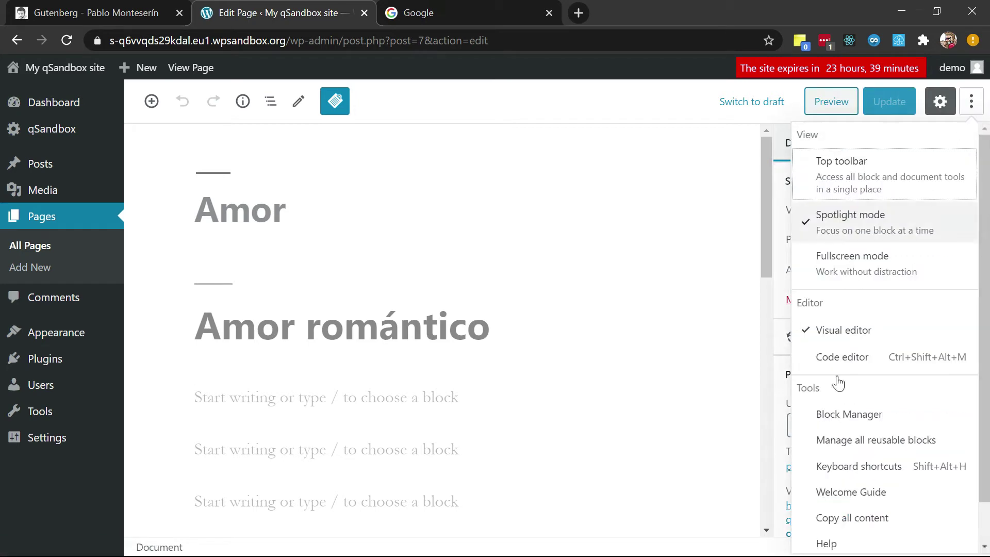
scroll(850, 469, down, 1)
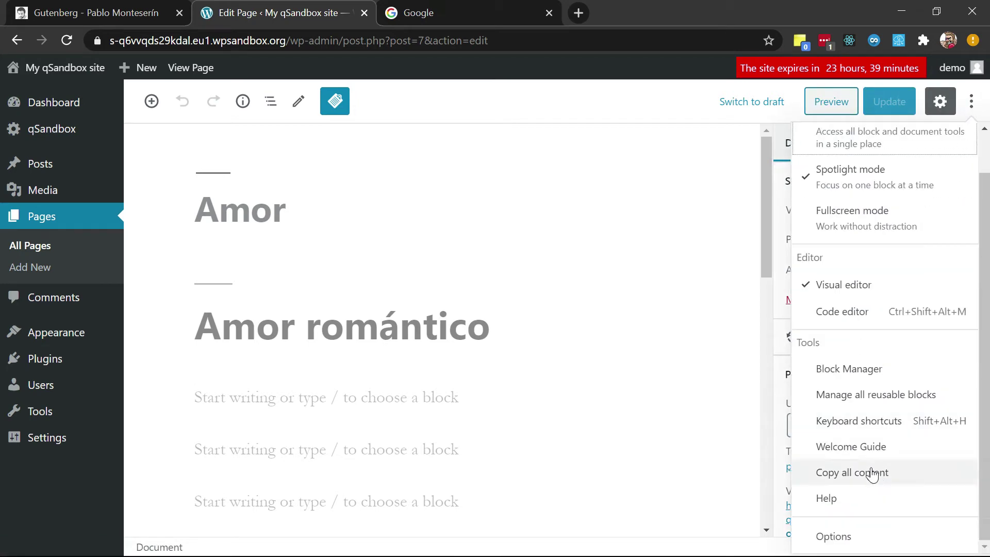
click(830, 536)
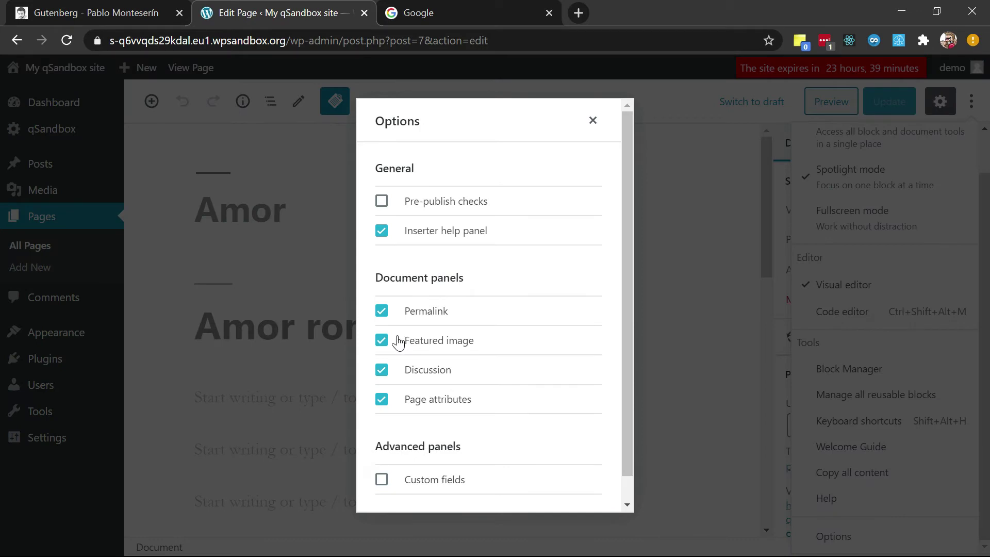
click(384, 314)
click(382, 341)
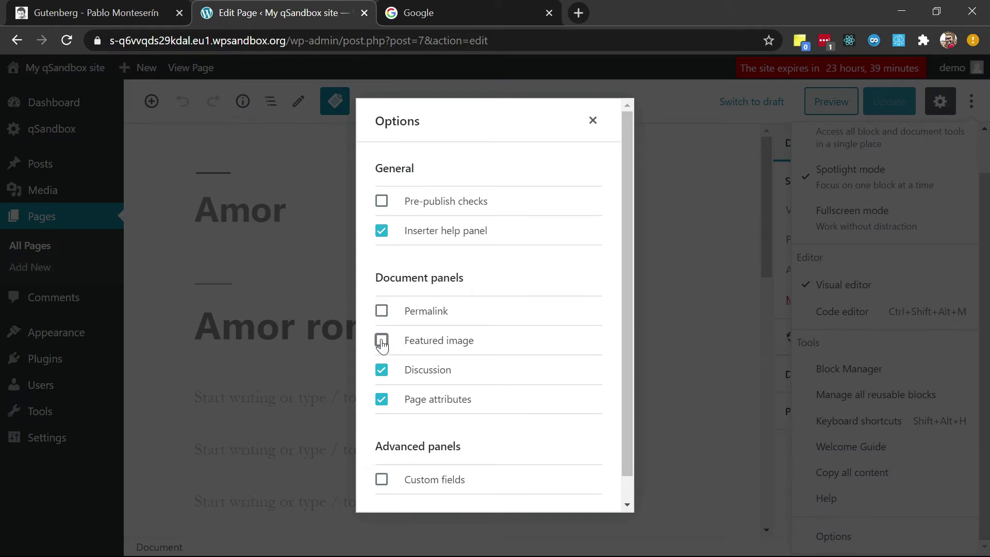
click(593, 120)
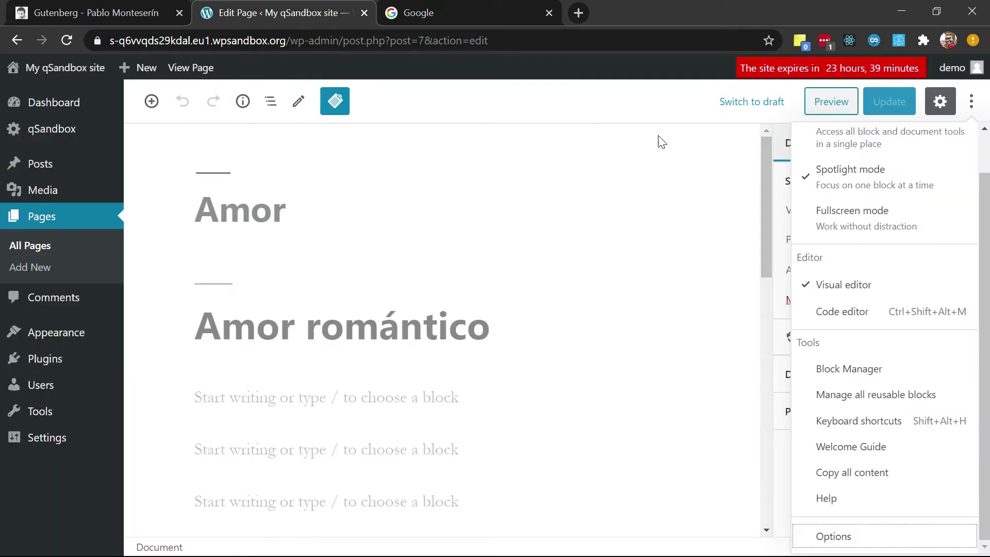
click(716, 198)
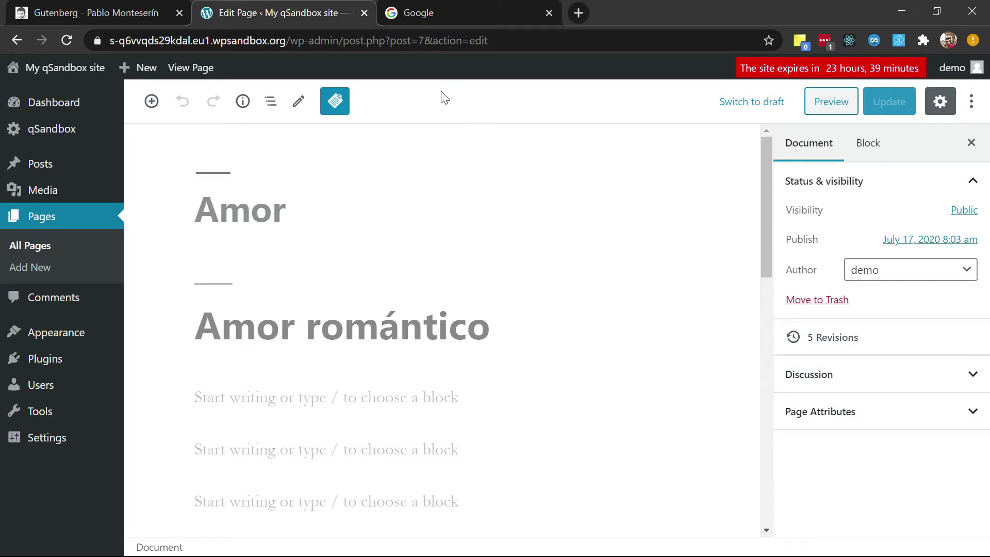
Consult the course notes on the block toolbar under Herramientas de bloque
click(138, 11)
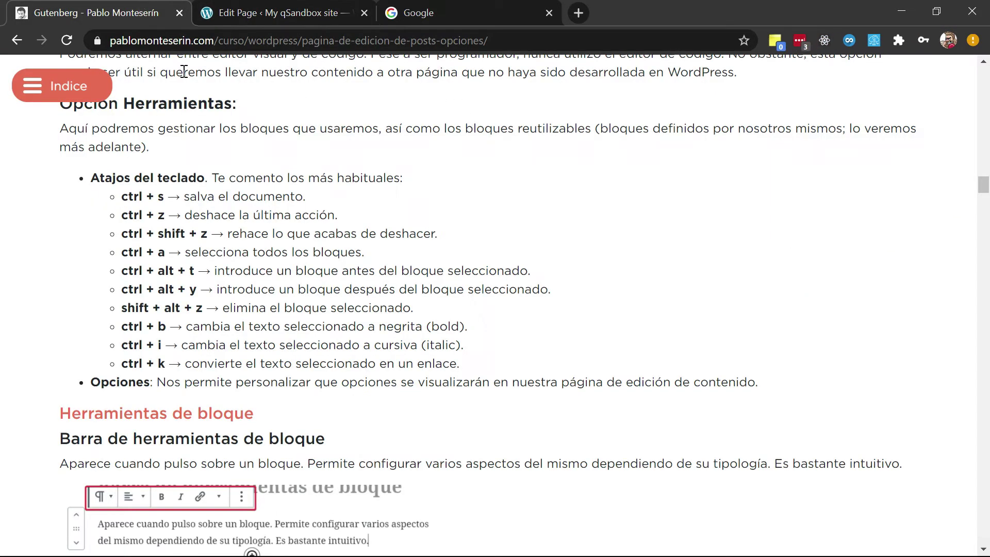
scroll(265, 287, down, 3)
scroll(266, 289, up, 1)
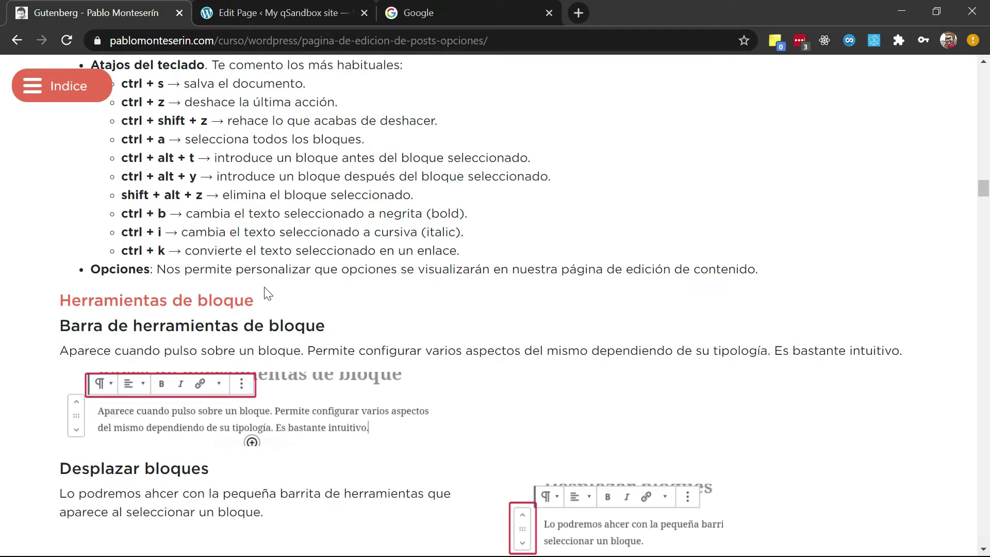
Select the Lorem ipsum paragraph under Amor casero in the editor and view its text alignment and block transform choices
click(279, 13)
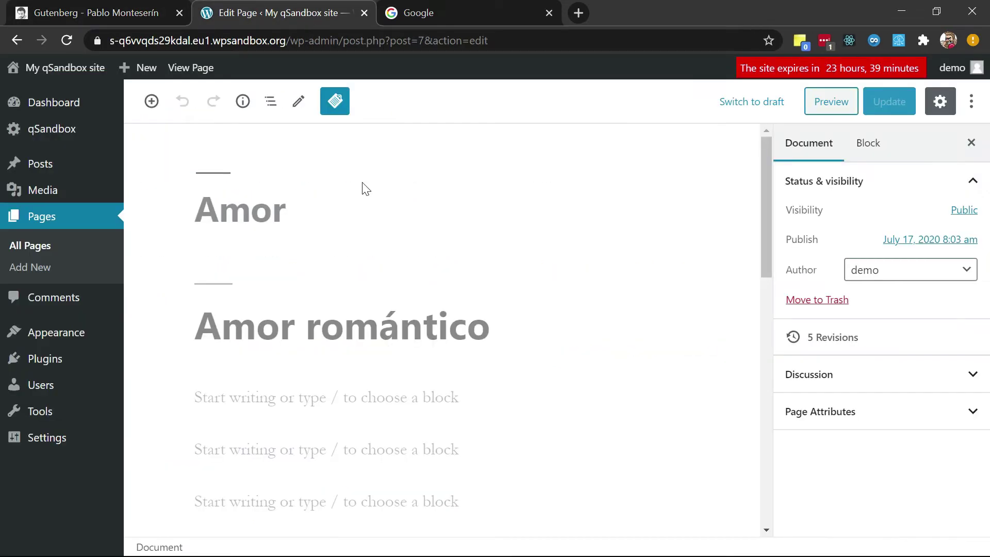
scroll(393, 376, down, 5)
scroll(393, 377, down, 2)
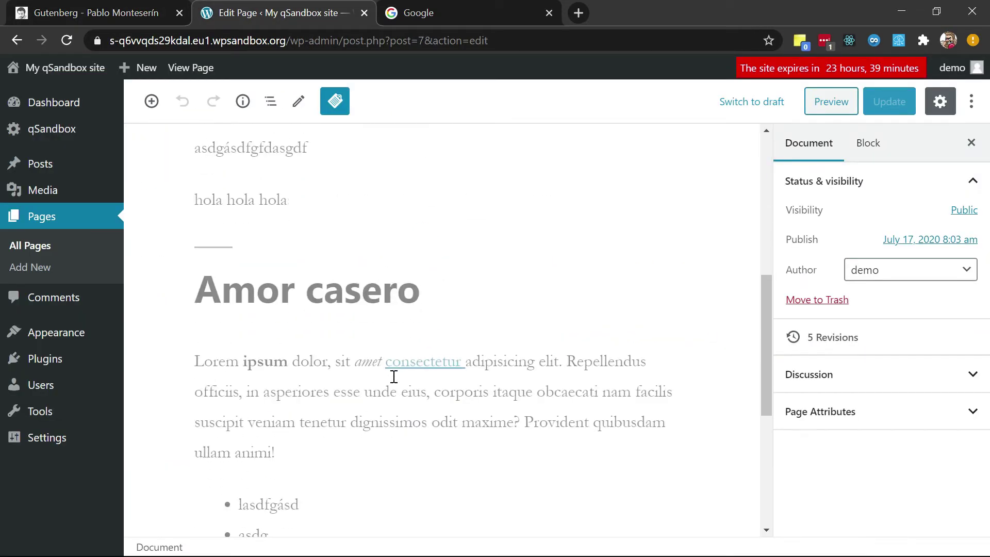
click(320, 387)
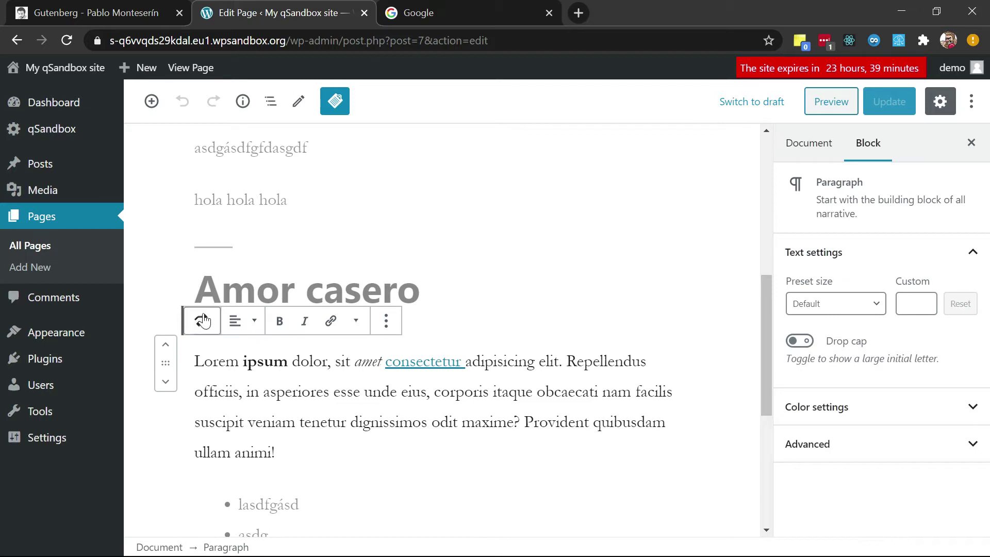
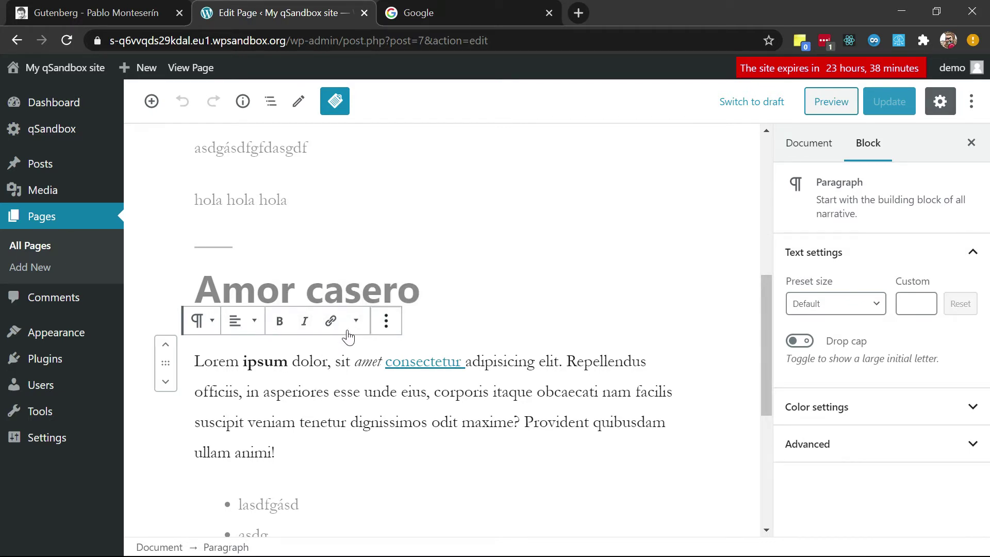
click(257, 338)
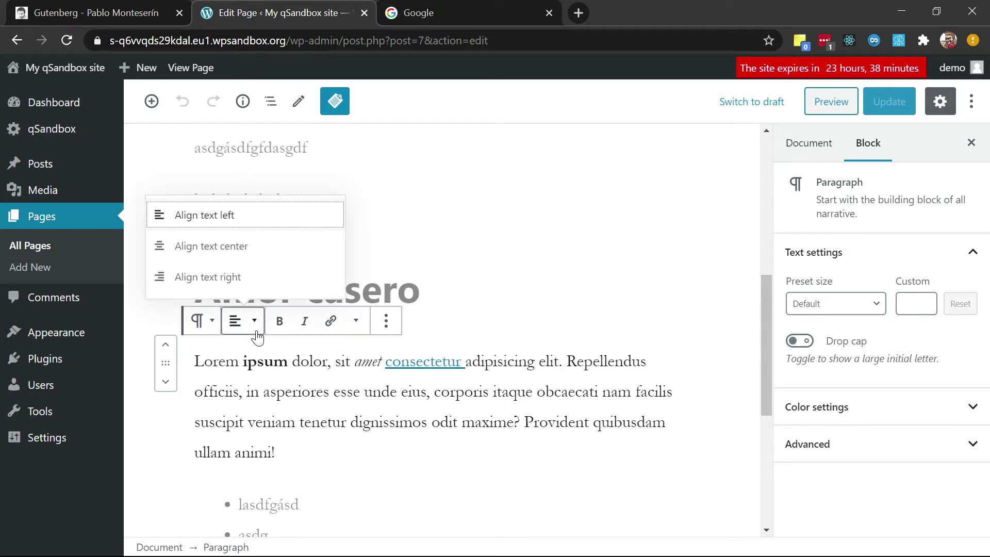
key(Escape)
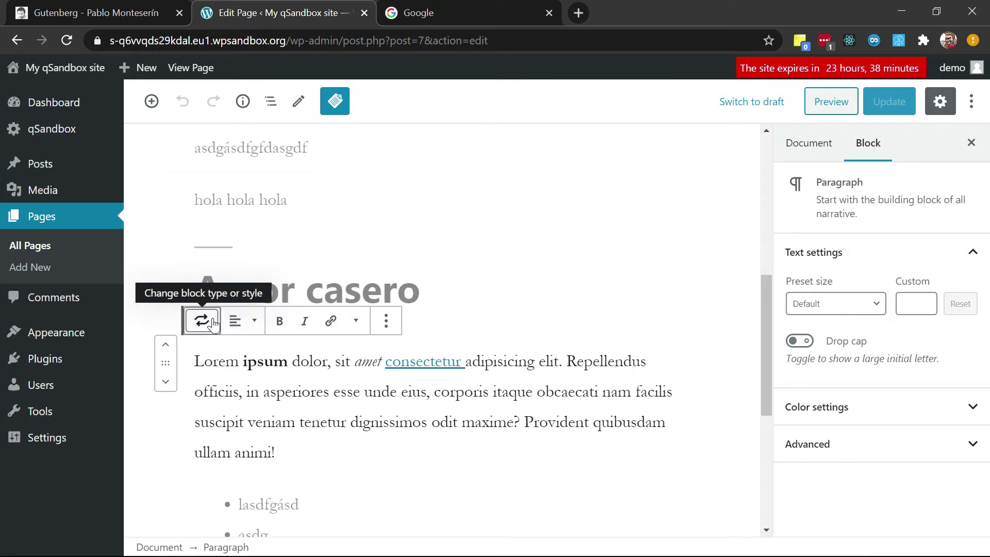
click(212, 322)
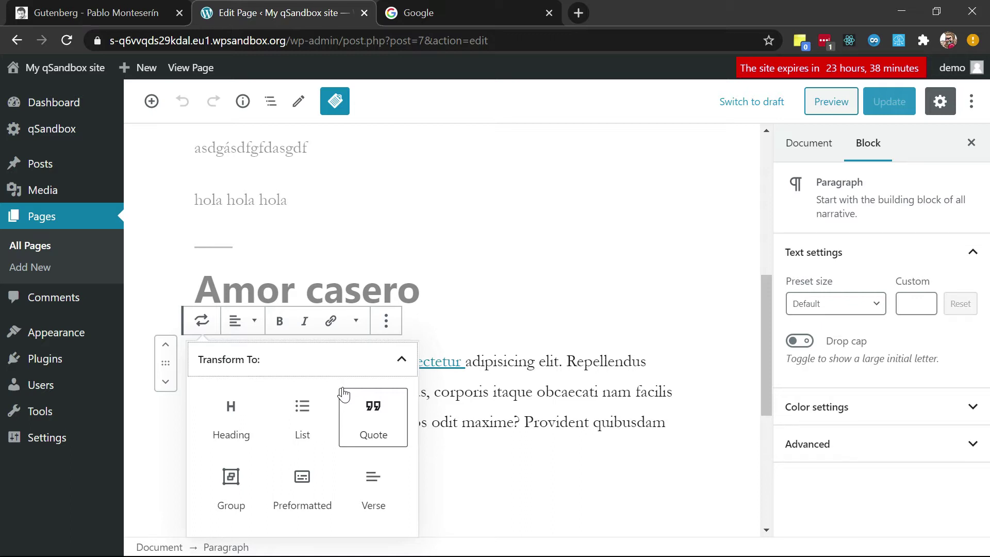
click(473, 424)
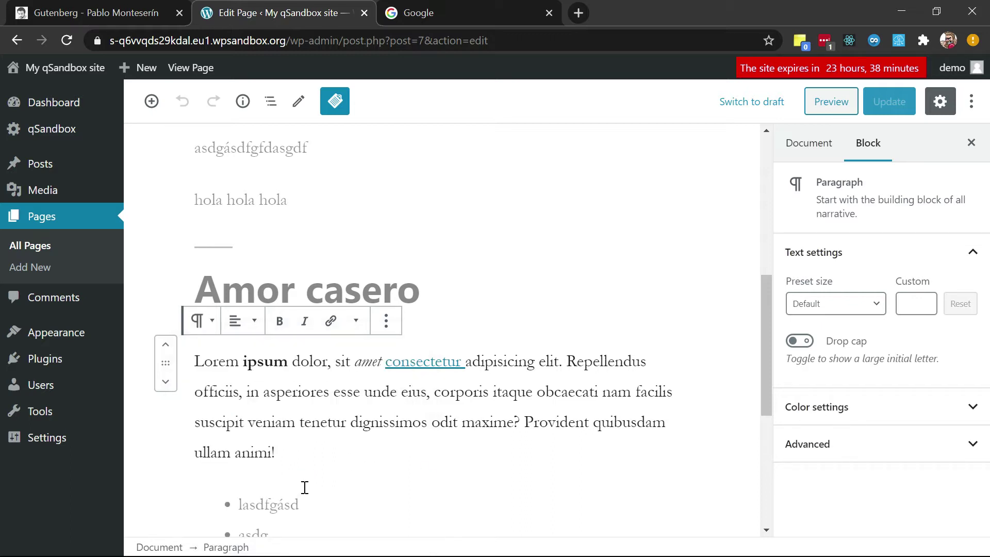
Check the course notes on moving blocks (Desplazar bloques) and return to the page editor
scroll(304, 474, down, 3)
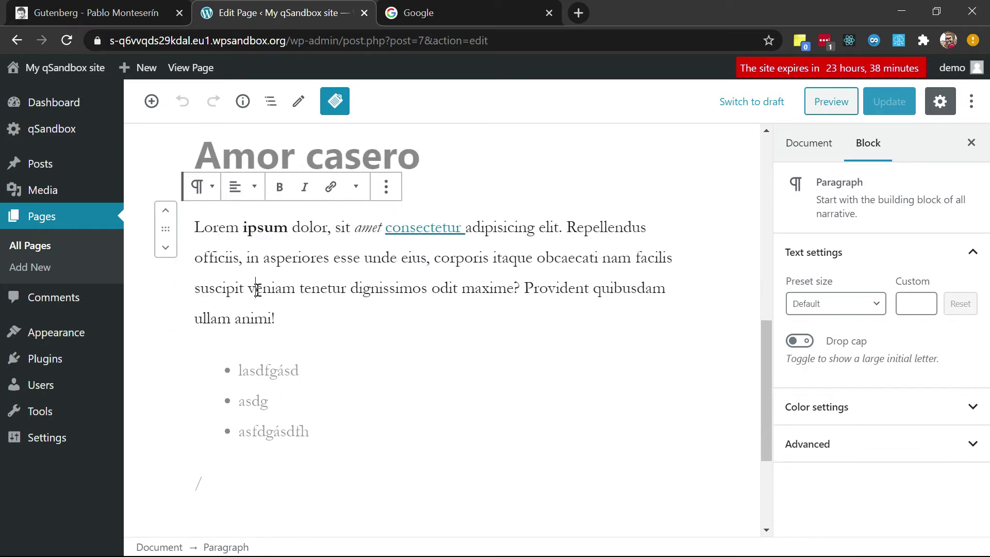
click(95, 6)
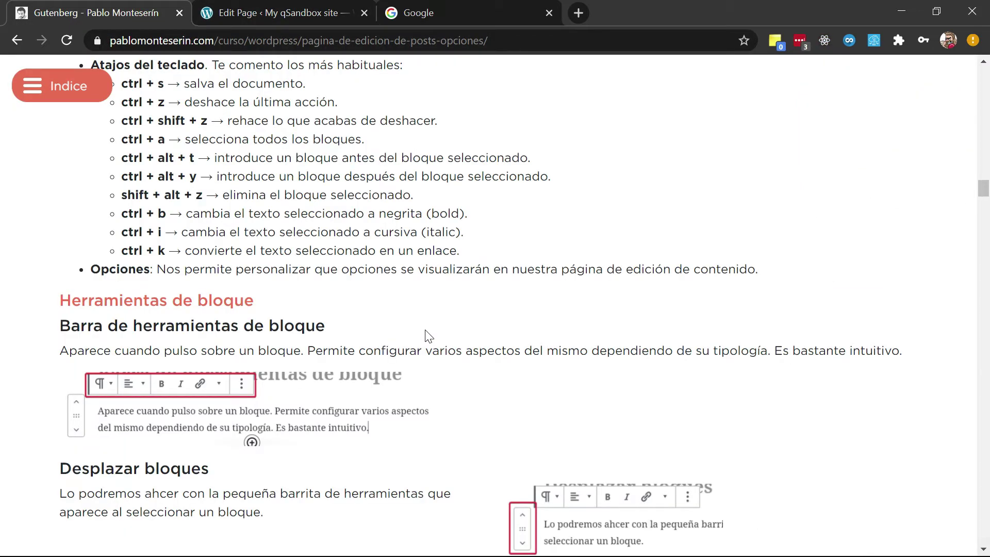
scroll(427, 336, down, 2)
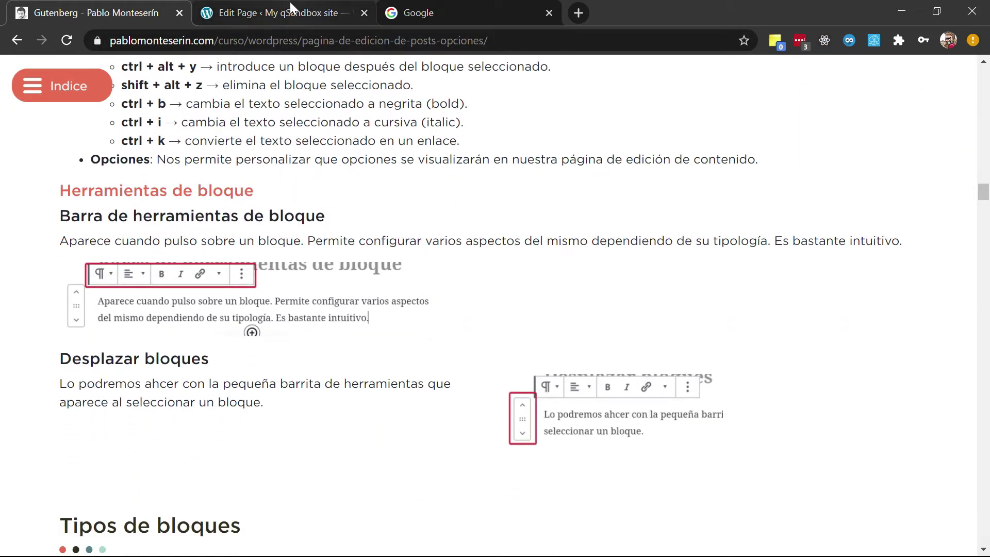
click(290, 6)
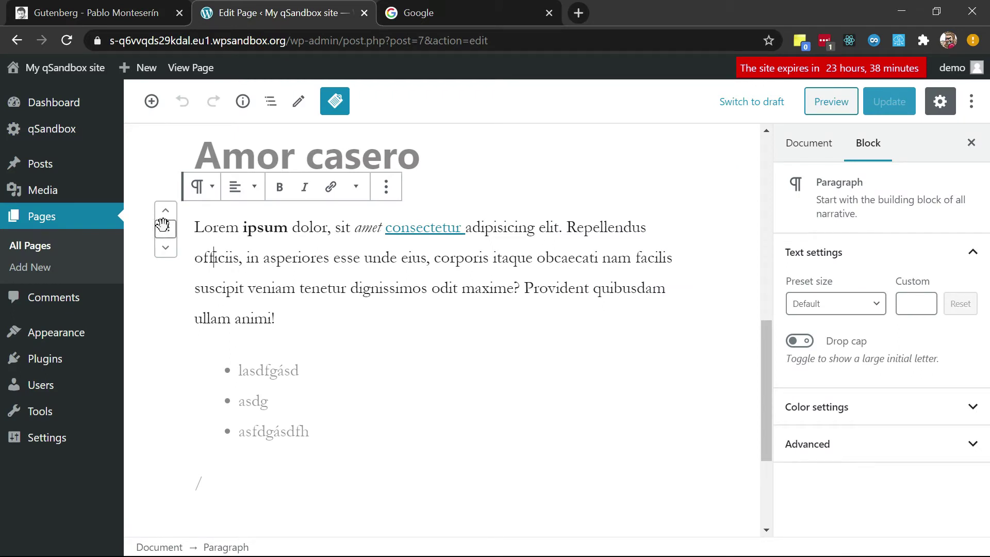
Move the Lorem ipsum paragraph down one block and back up, and reposition it below the bulleted list
click(165, 247)
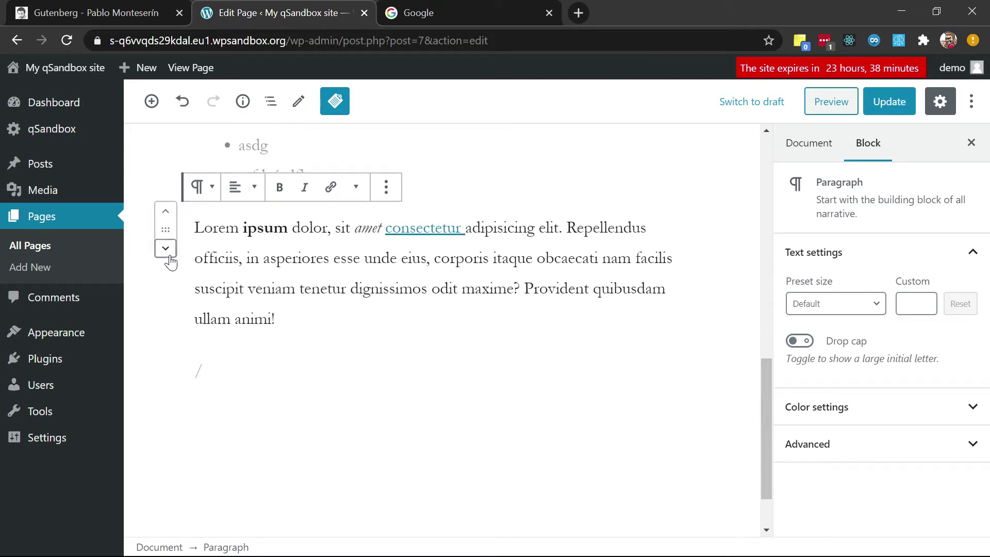
click(166, 217)
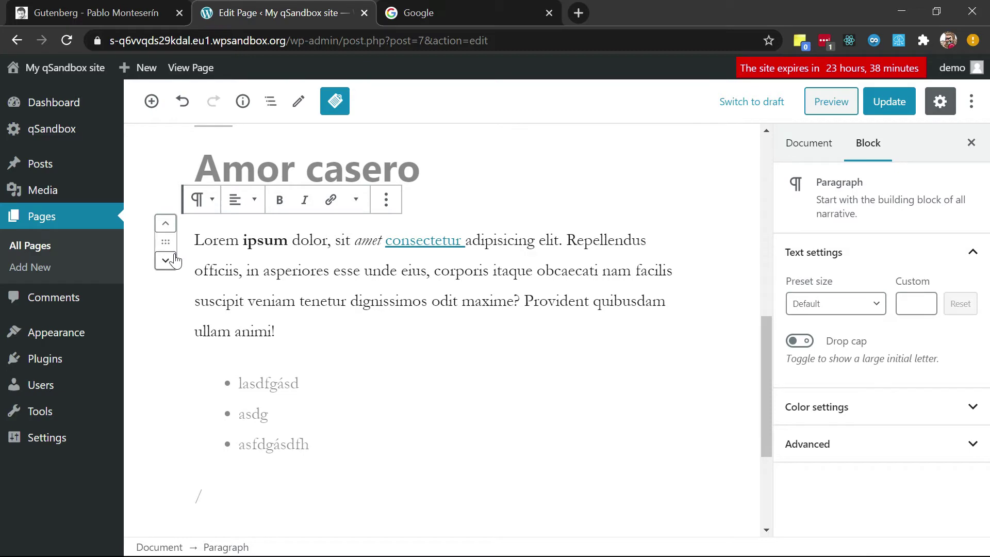
drag(166, 241, 181, 294)
drag(214, 444, 234, 492)
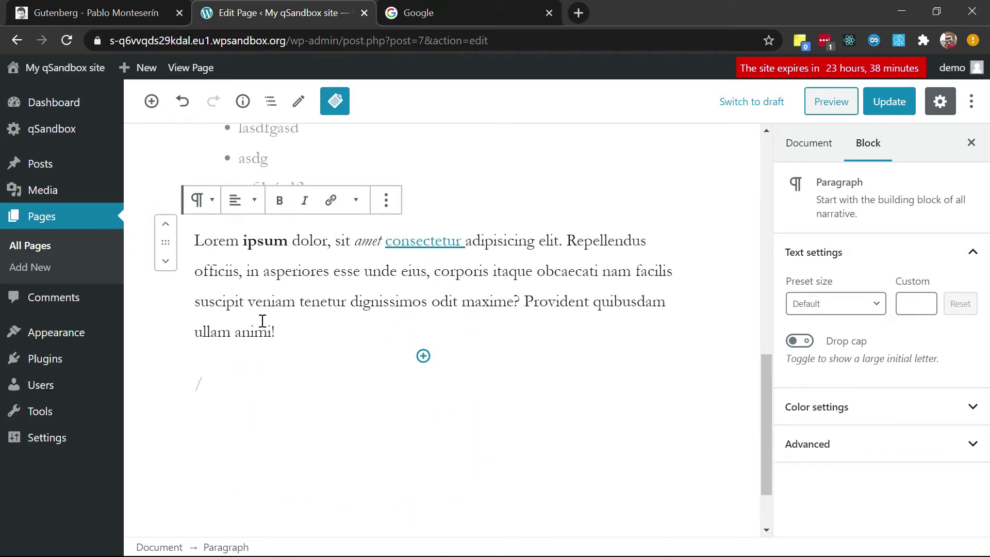
Check the course notes on the paragraph block and add an empty paragraph after the Lorem ipsum text
click(87, 12)
scroll(330, 473, down, 7)
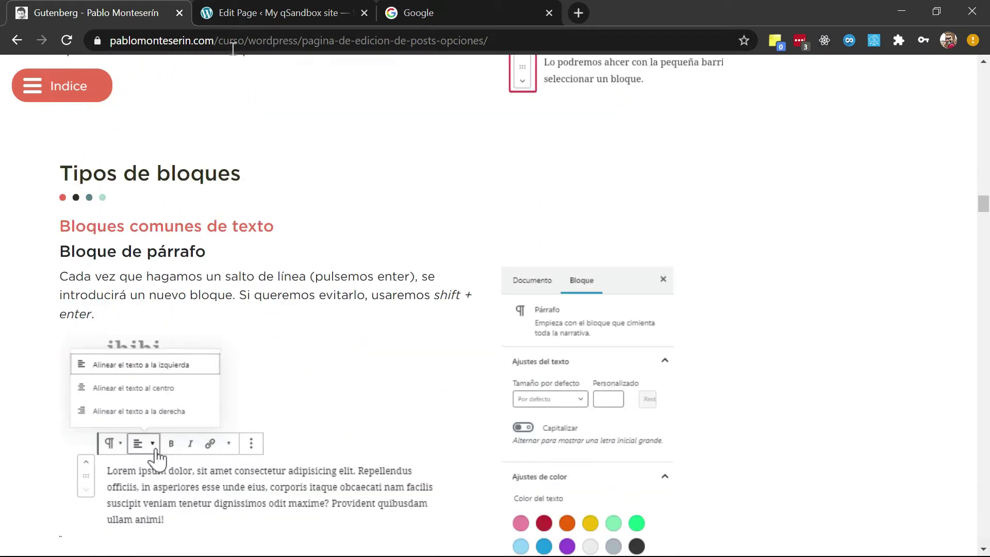
click(256, 15)
scroll(296, 369, up, 3)
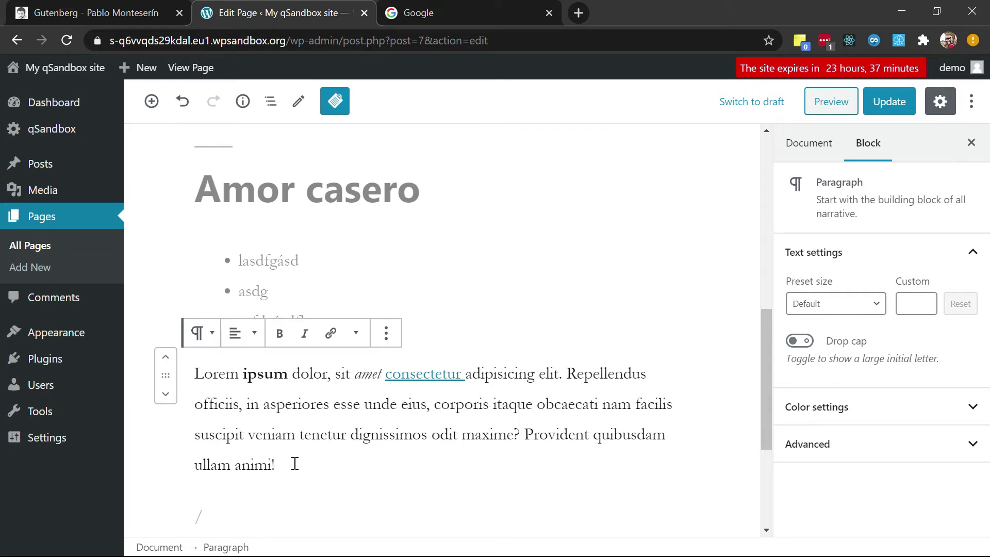
key(Return)
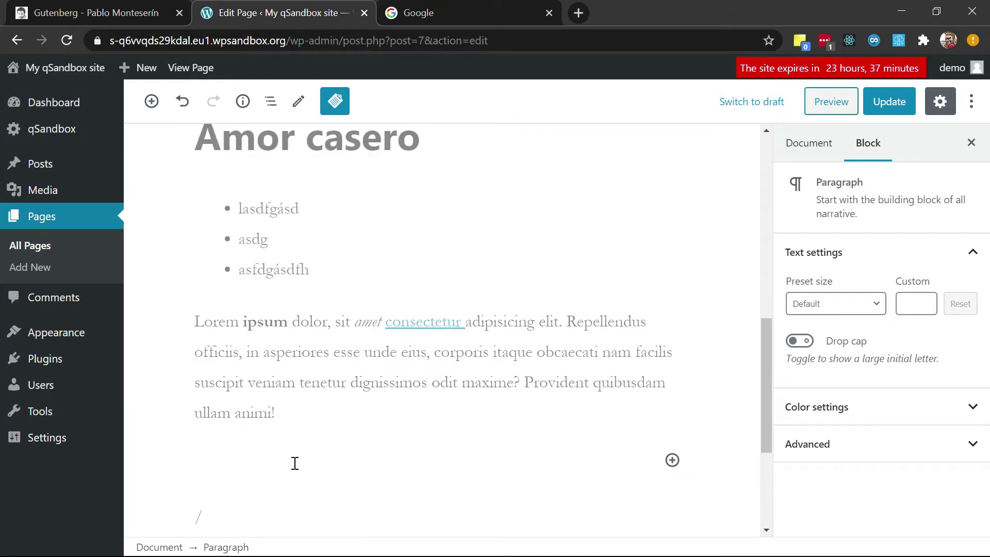
Try the slash block search with "para" in the empty paragraph below the Lorem ipsum text and clear it
text(/para)
key(BackSpace)
key(BackSpace)
key(BackSpace)
key(BackSpace)
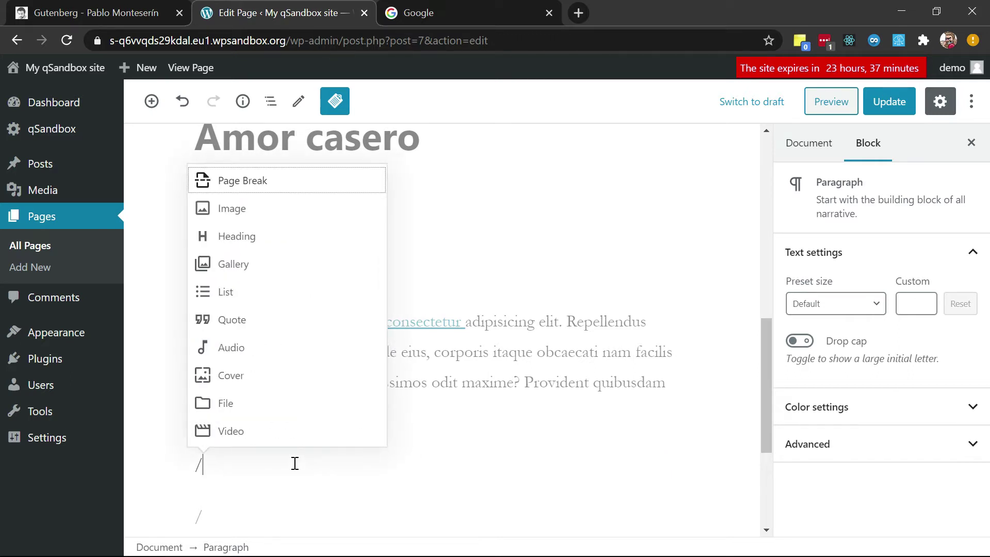
key(BackSpace)
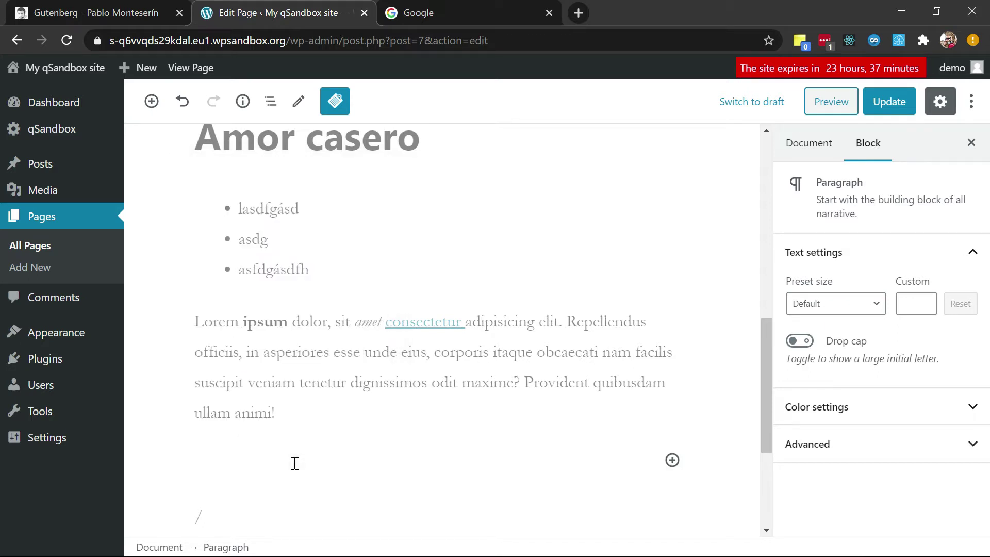
text(pasdgasd)
key(BackSpace)
key(BackSpace)
key(BackSpace)
key(BackSpace)
key(BackSpace)
key(BackSpace)
Insert an Image block below the Lorem ipsum paragraph and open the media library for it
click(671, 460)
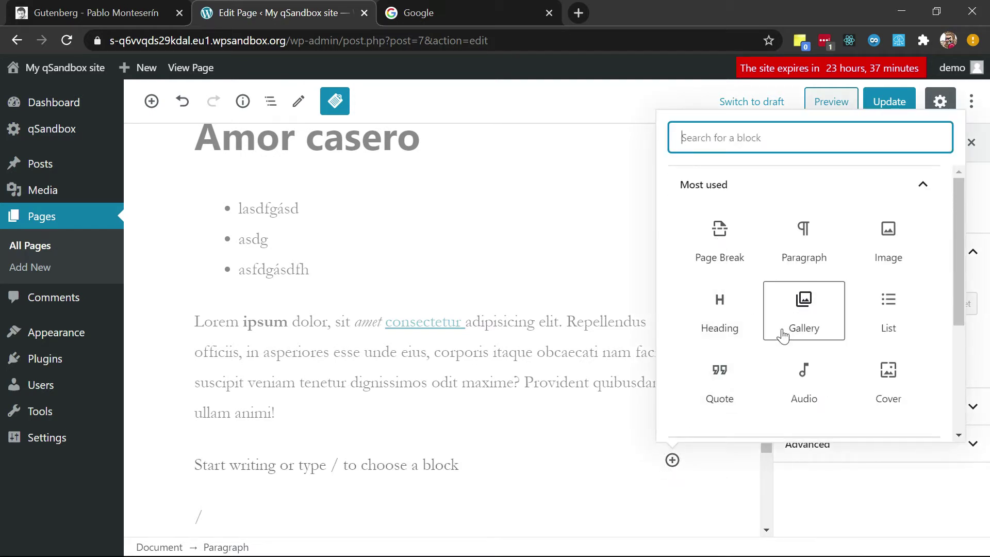
click(887, 240)
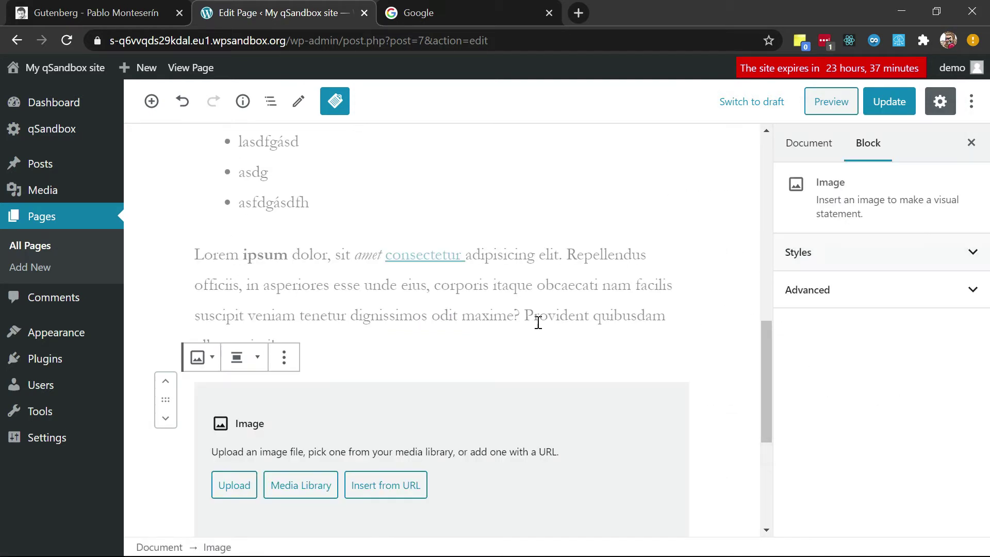
click(296, 496)
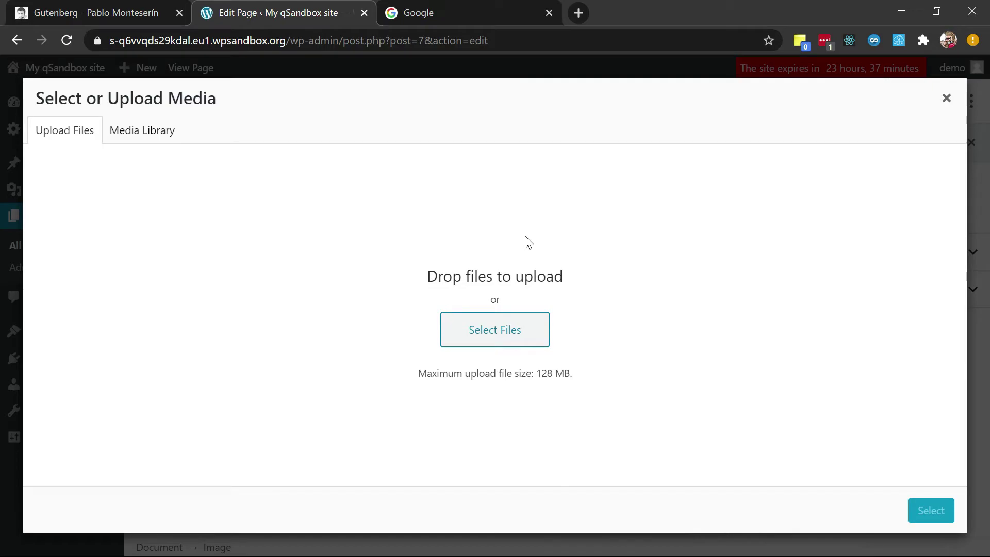
Upload pablo_monty_frase.jpg from the desktop to the media library and select it for the Image block
key(super+d)
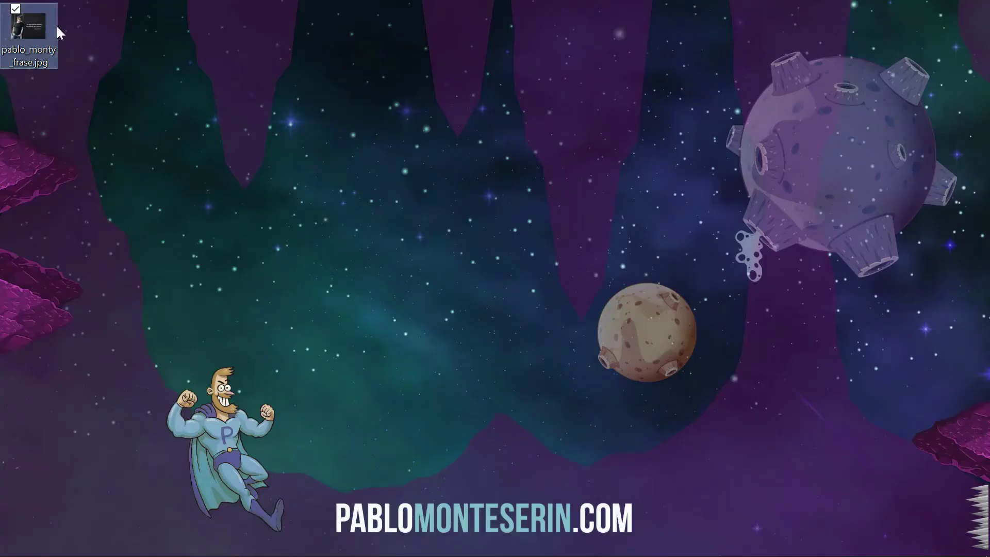
drag(38, 30, 527, 246)
key(alt+Tab)
key(Tab)
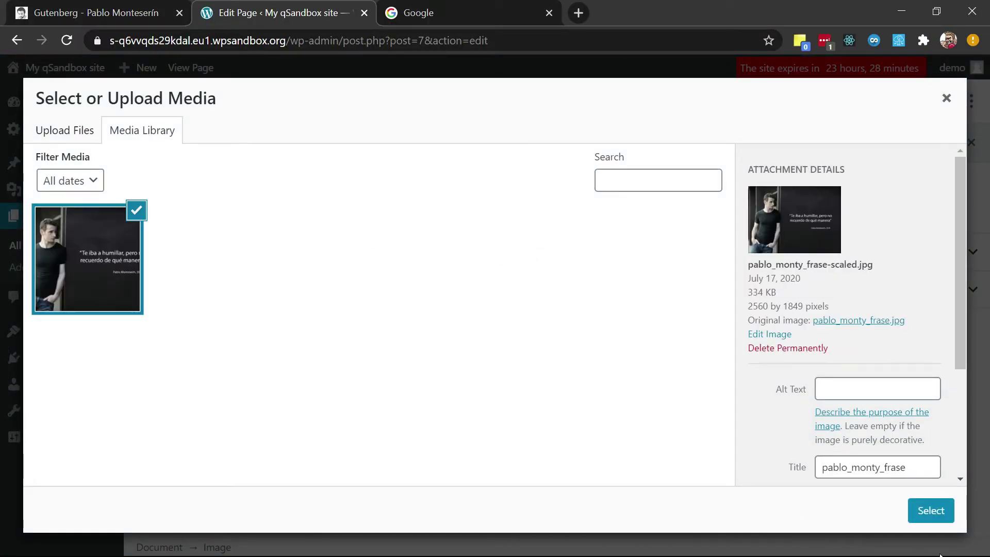
click(941, 518)
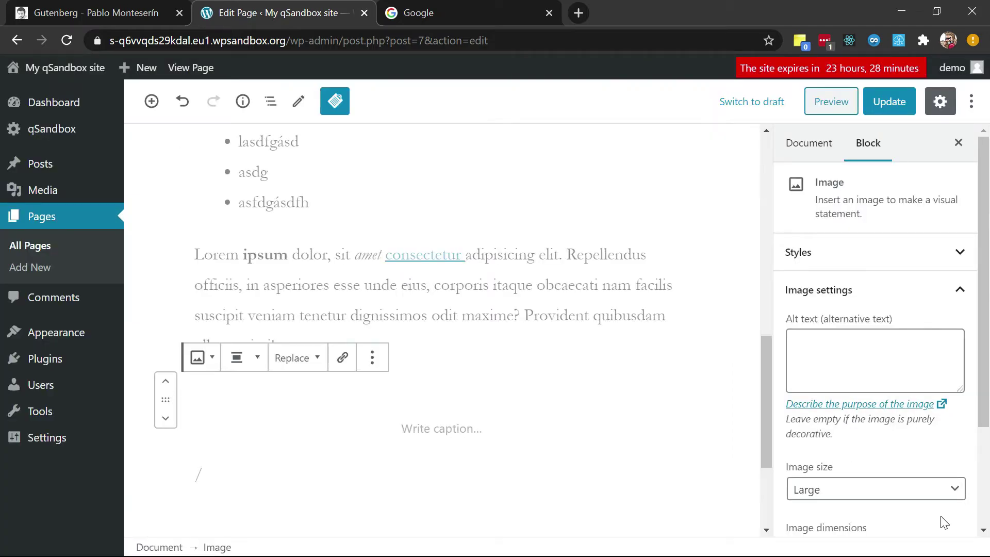
Delete the slash from the paragraph below the inserted image
scroll(446, 310, down, 4)
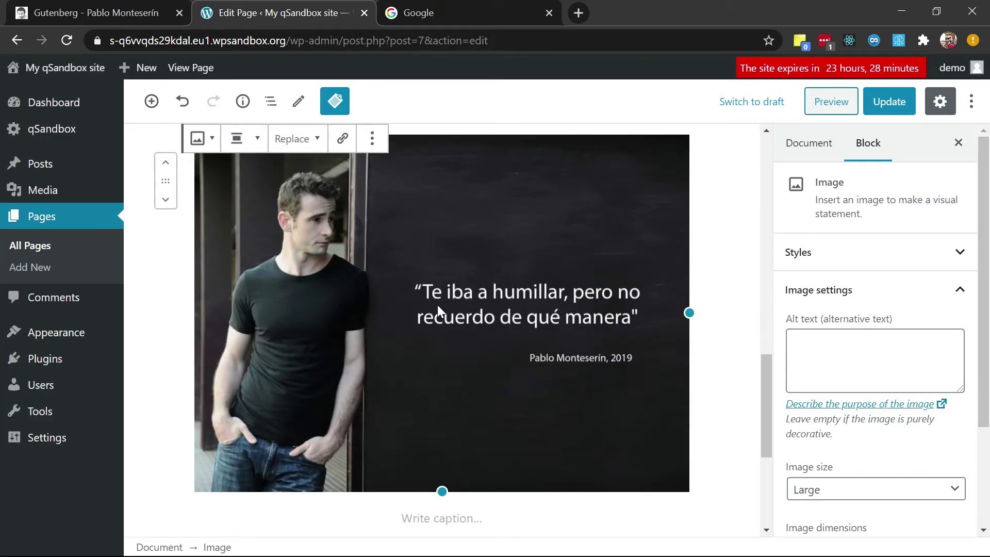
scroll(410, 413, up, 2)
scroll(411, 420, down, 3)
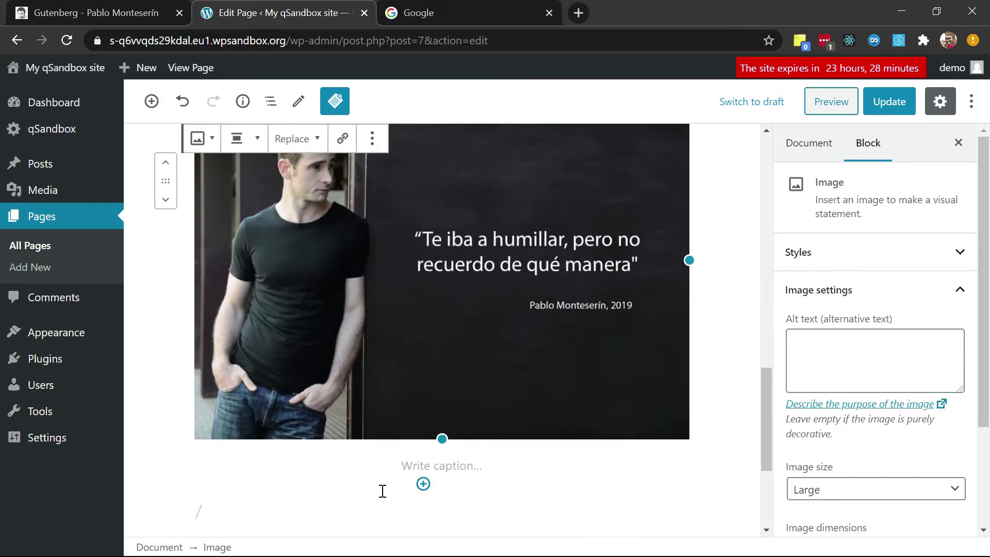
click(382, 491)
scroll(382, 491, down, 2)
key(BackSpace)
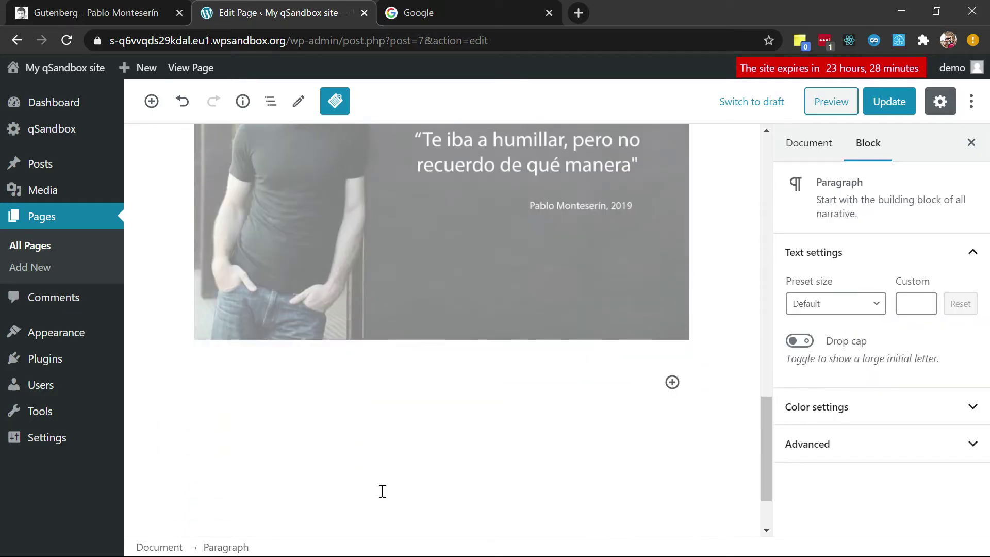
Add a second image below the first by bringing pablo_monty_frase.jpg from the desktop straight into the page
key(super+d)
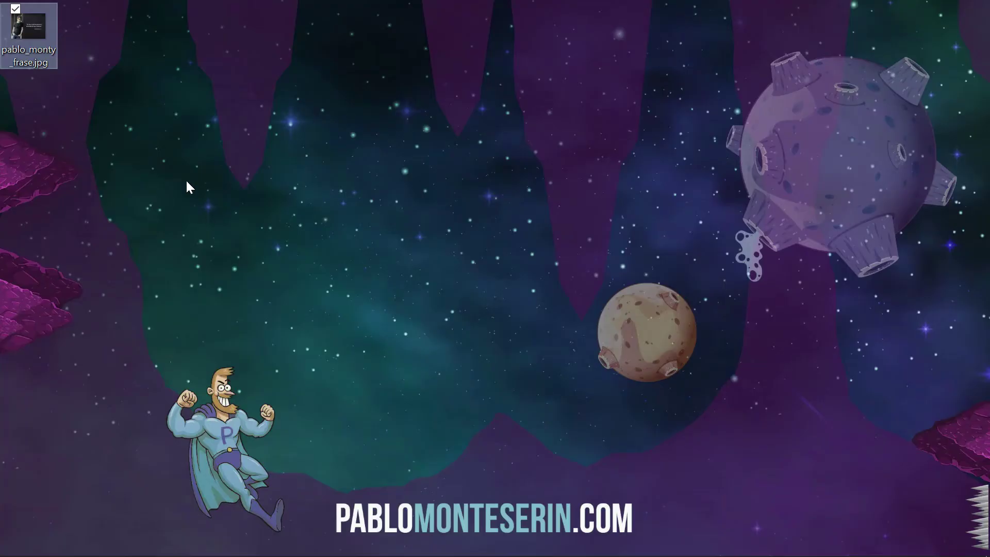
drag(26, 11, 299, 370)
key(super+d)
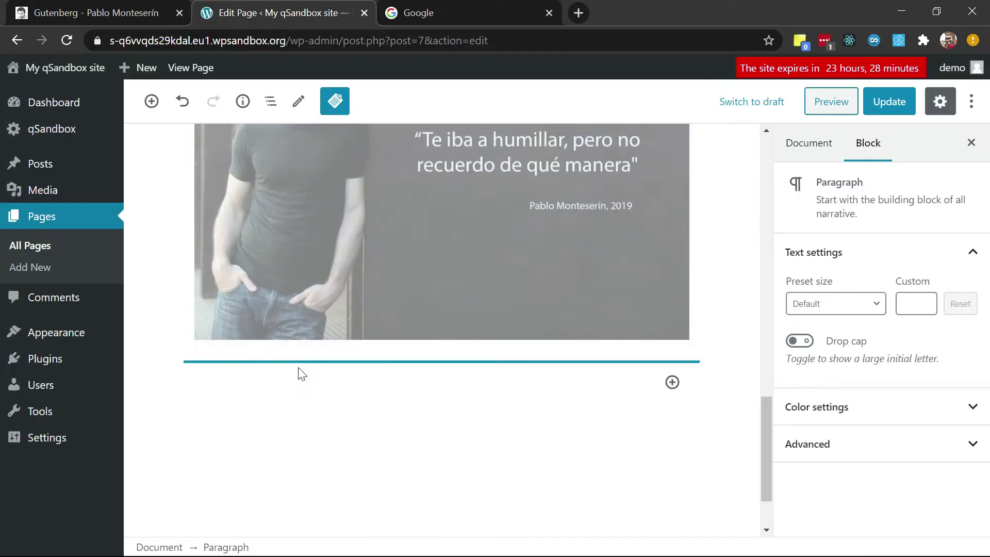
scroll(546, 392, down, 5)
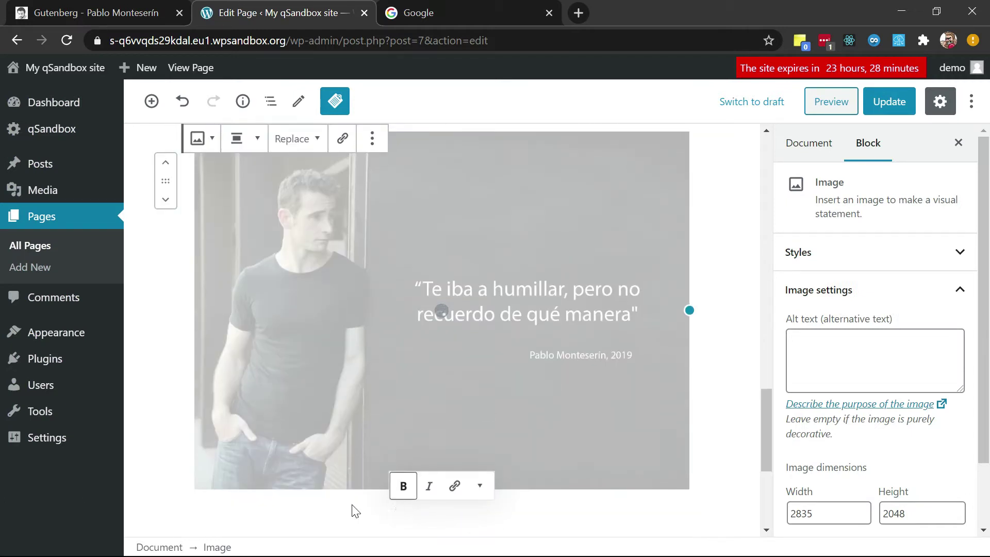
scroll(317, 521, down, 3)
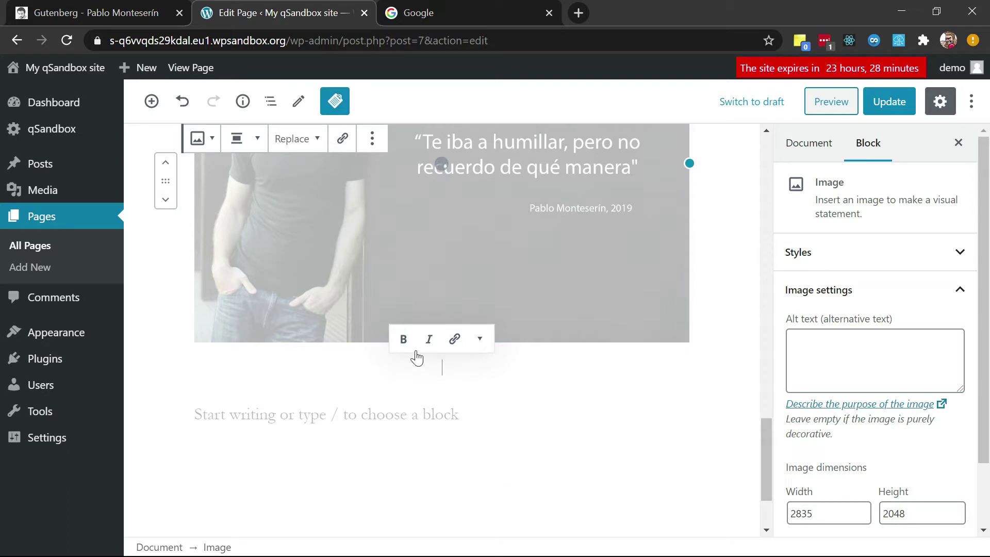
click(340, 416)
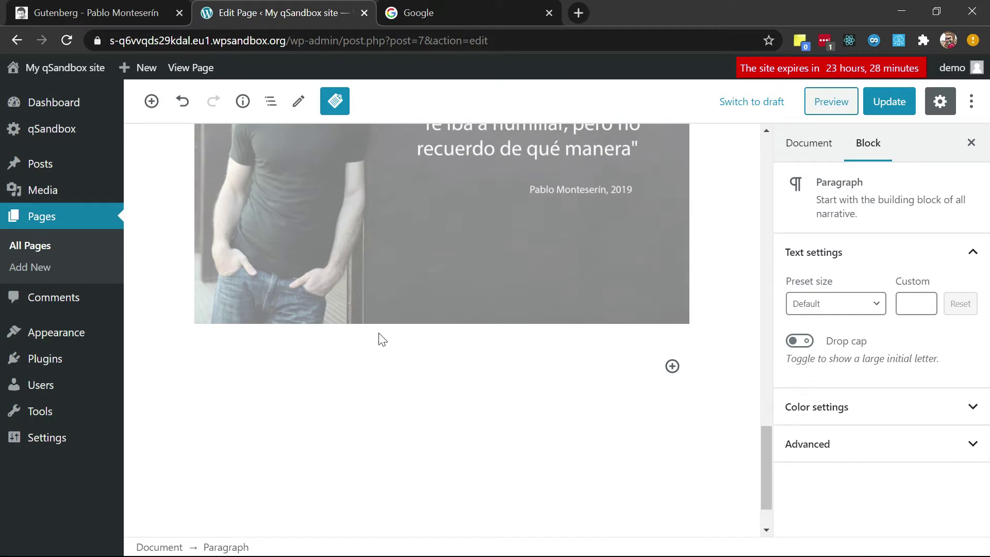
scroll(416, 272, up, 2)
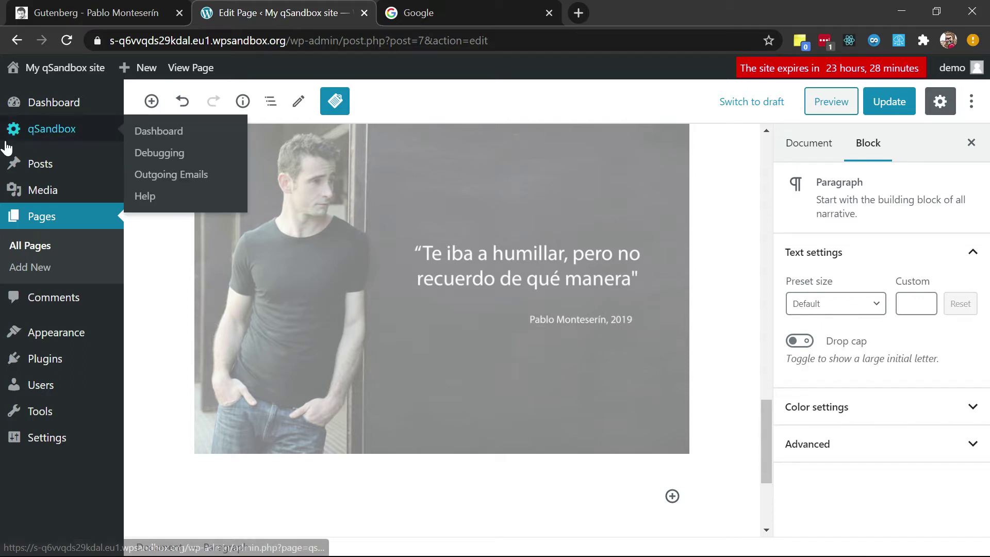
Check the course notes on the paragraph block and center the text of the Lorem ipsum paragraph under Amor casero
click(80, 7)
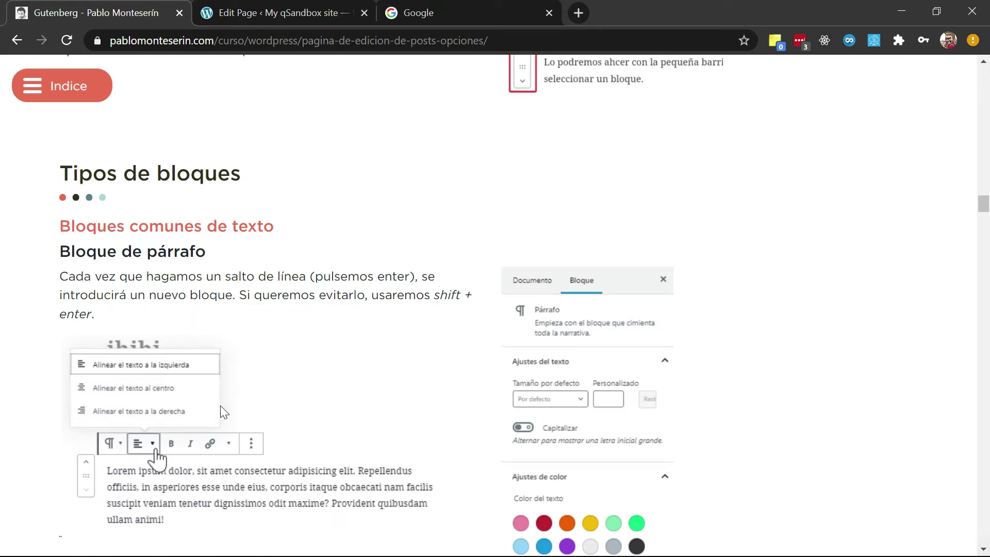
click(299, 12)
scroll(431, 218, up, 5)
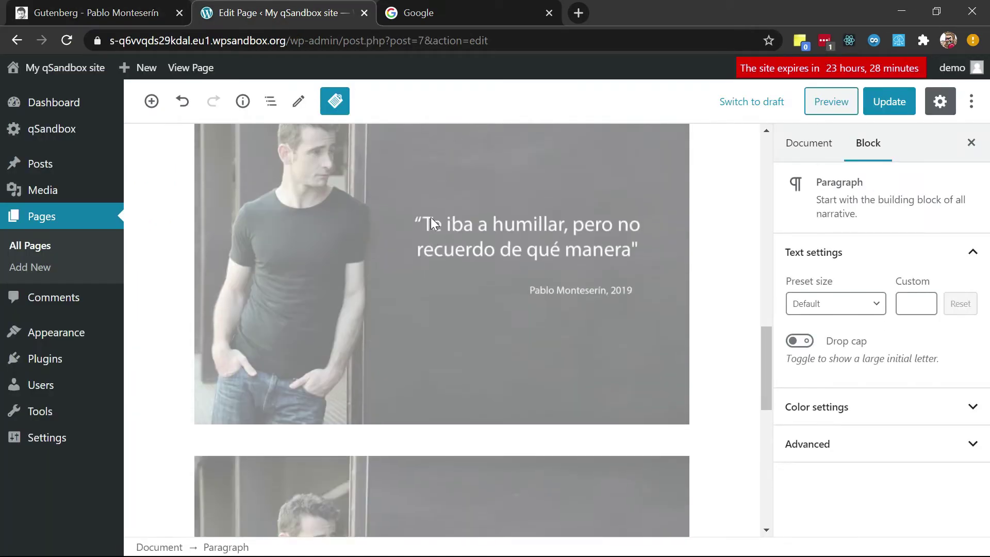
scroll(432, 218, up, 2)
click(331, 420)
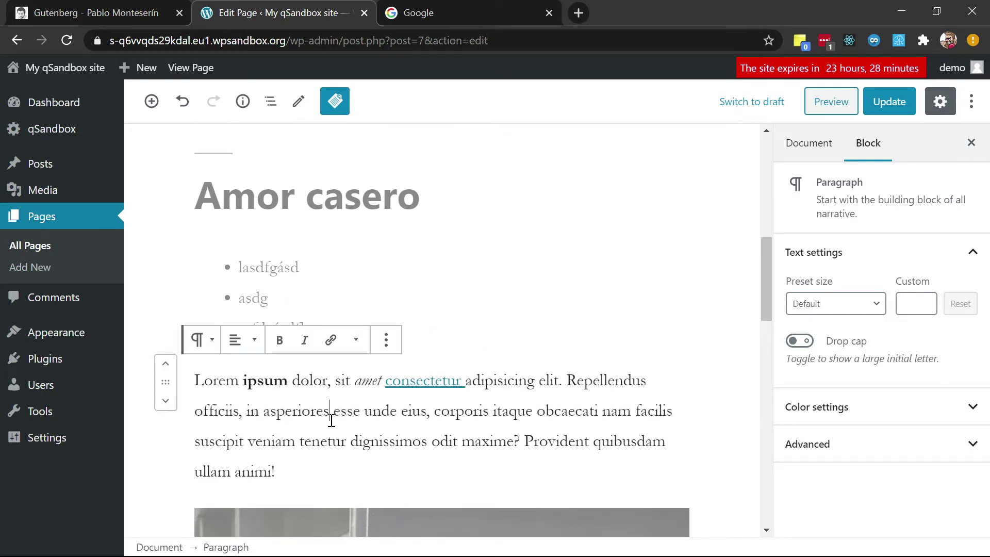
click(246, 340)
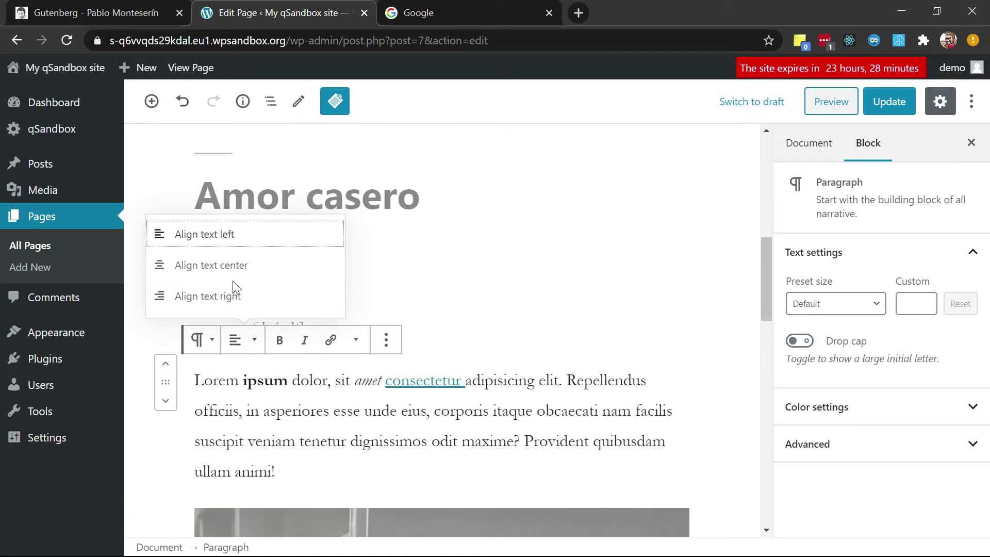
click(267, 267)
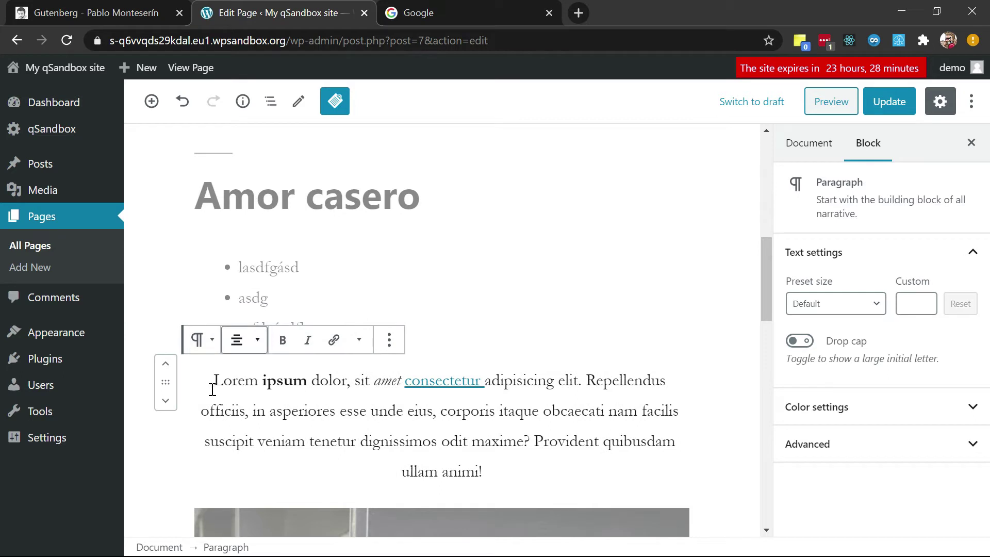
View the Lorem ipsum paragraph's block transform choices and align its text to the right
click(213, 344)
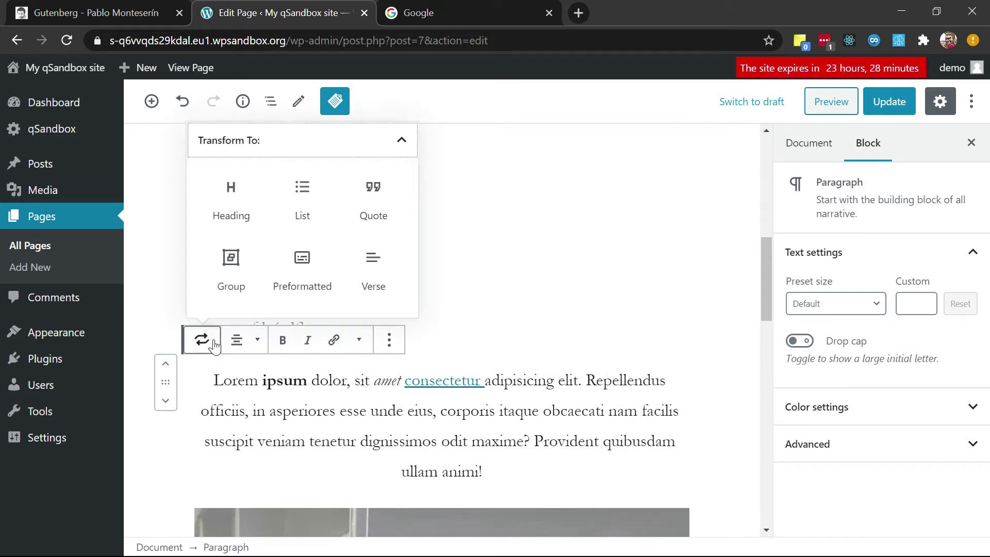
click(252, 341)
click(263, 295)
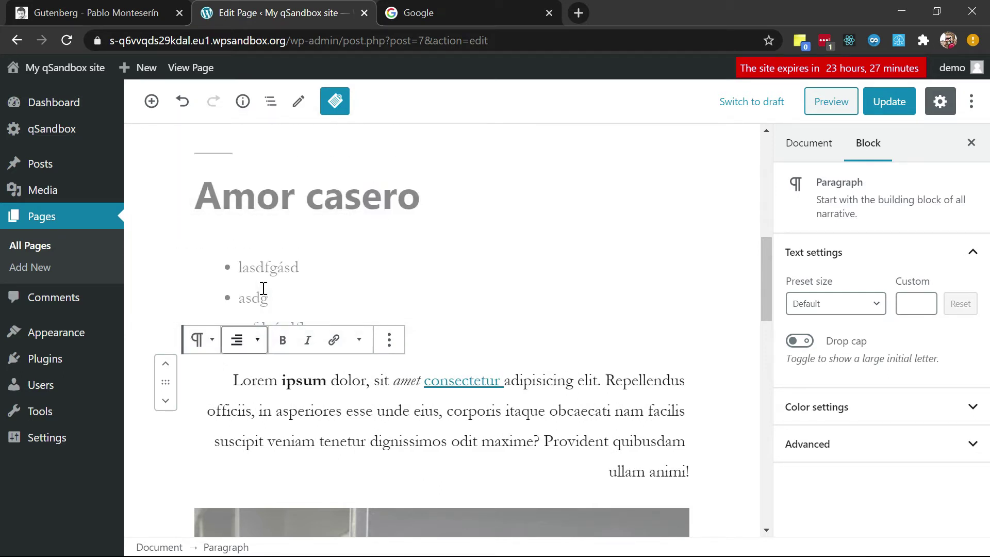
Shrink the first image below the Lorem ipsum paragraph to less than half its width
scroll(323, 418, down, 3)
scroll(324, 418, down, 5)
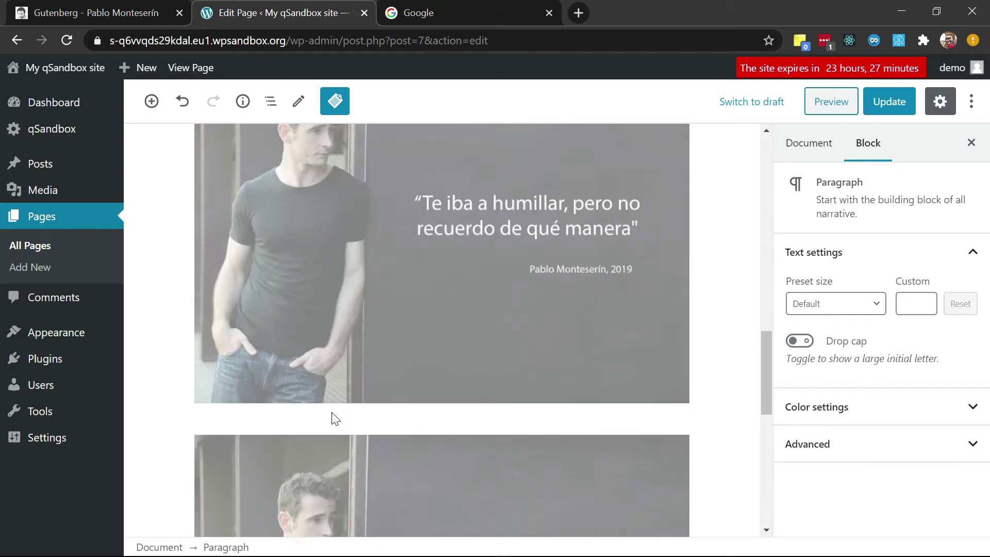
click(438, 350)
scroll(642, 271, up, 3)
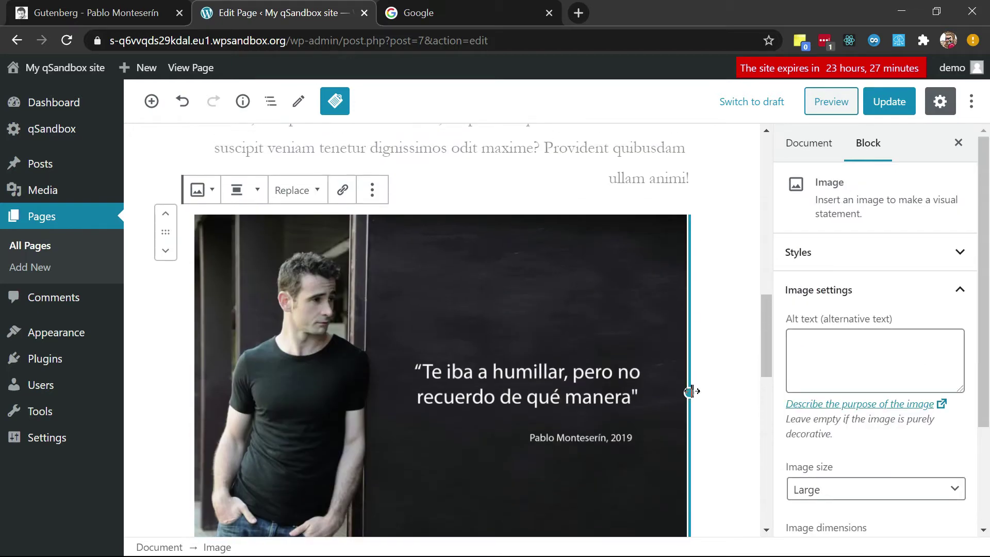
drag(689, 393, 388, 347)
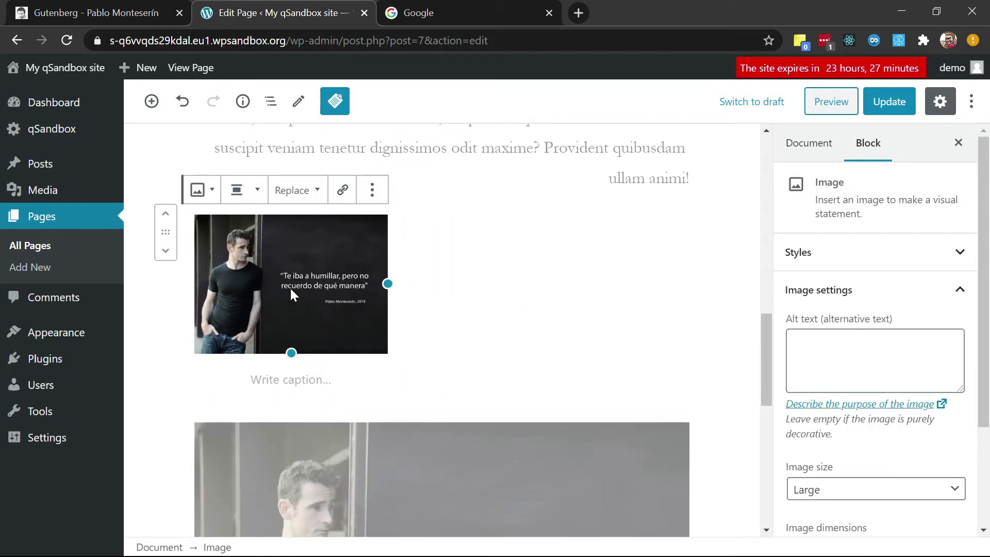
Set the first image to full width and view its alignment choices again
click(260, 195)
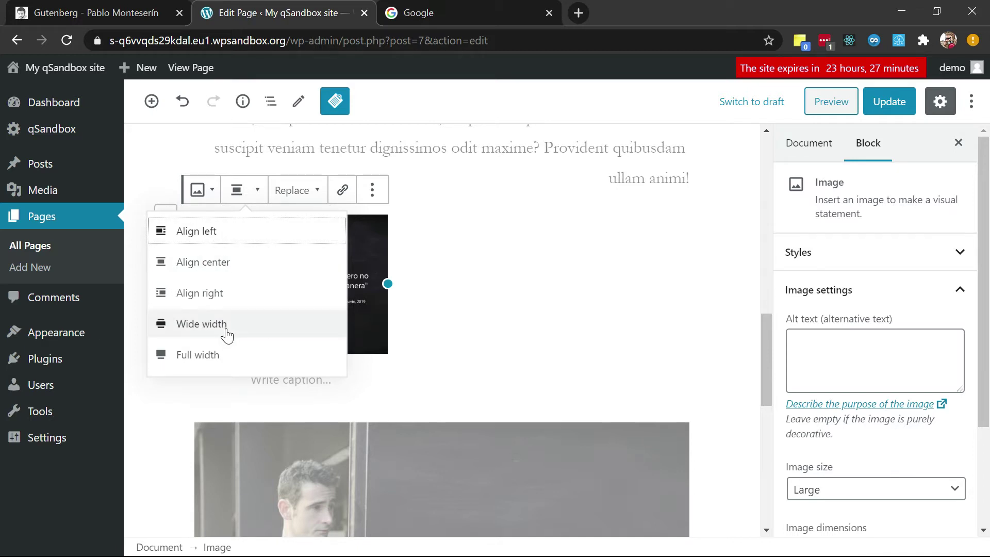
click(210, 356)
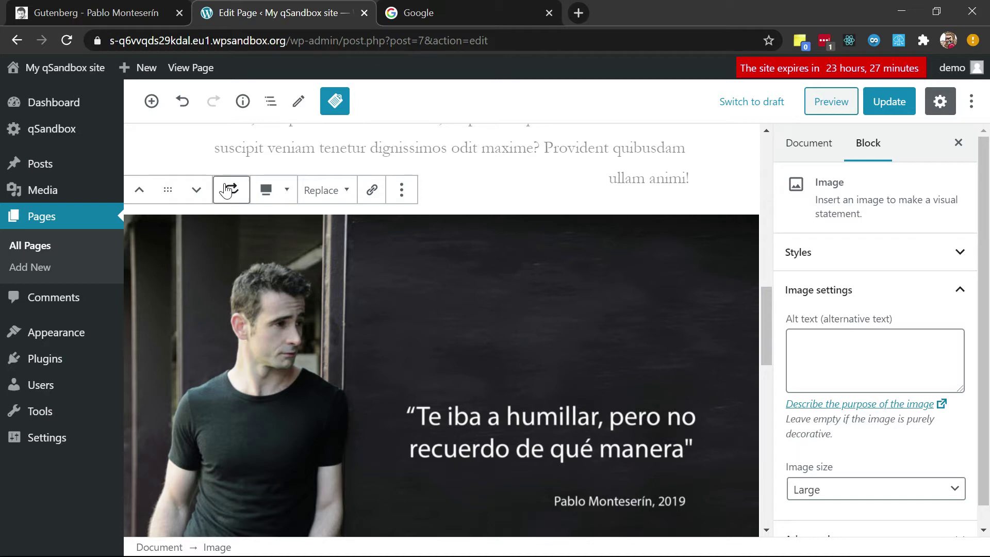
click(282, 198)
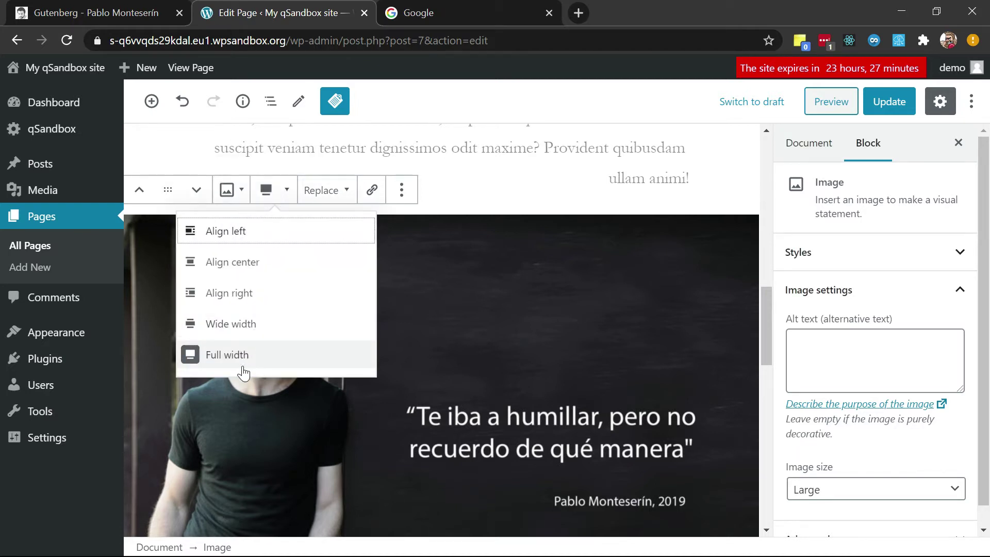
Update the page and open its published version in a new tab to view the full-width image
click(884, 104)
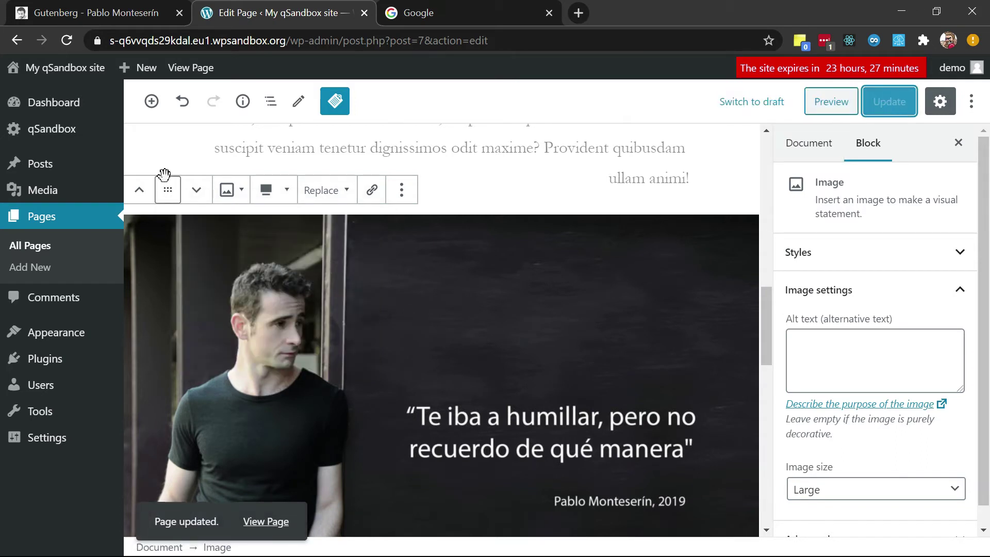
middle_click(196, 67)
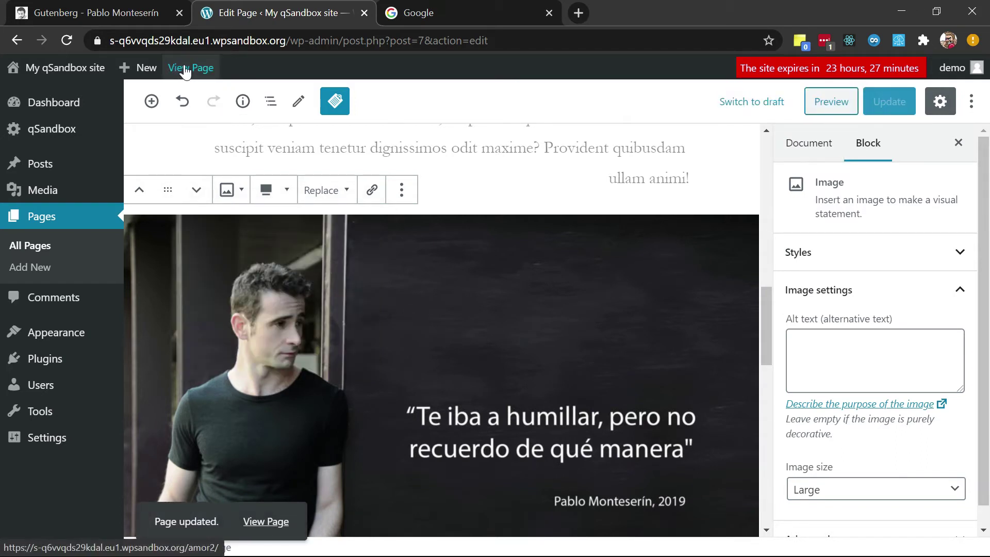
click(613, 7)
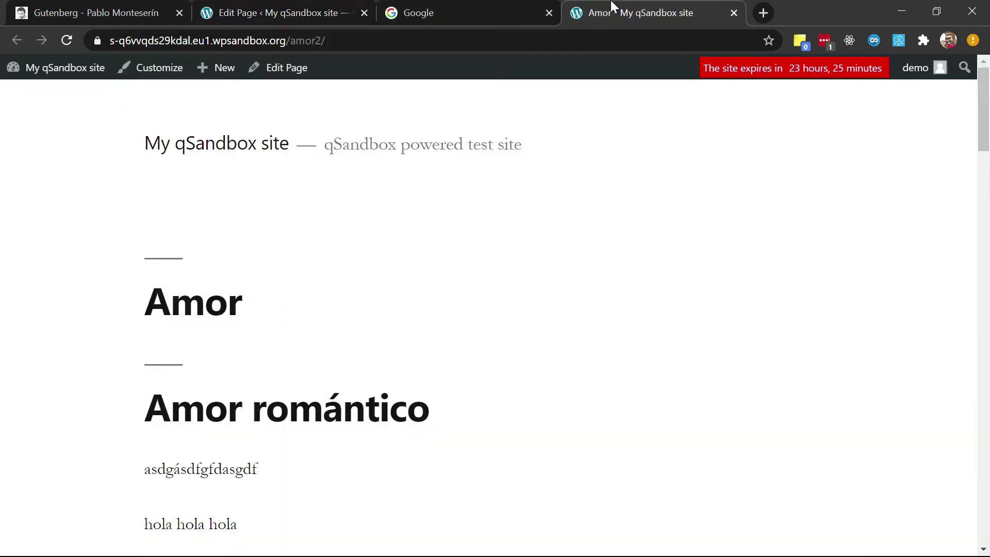
scroll(276, 285, down, 15)
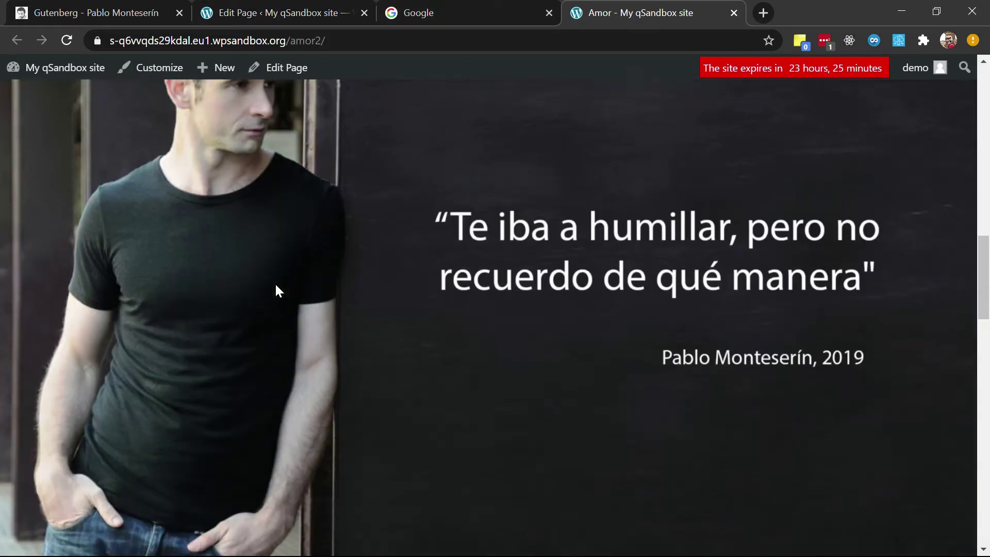
scroll(276, 291, up, 1)
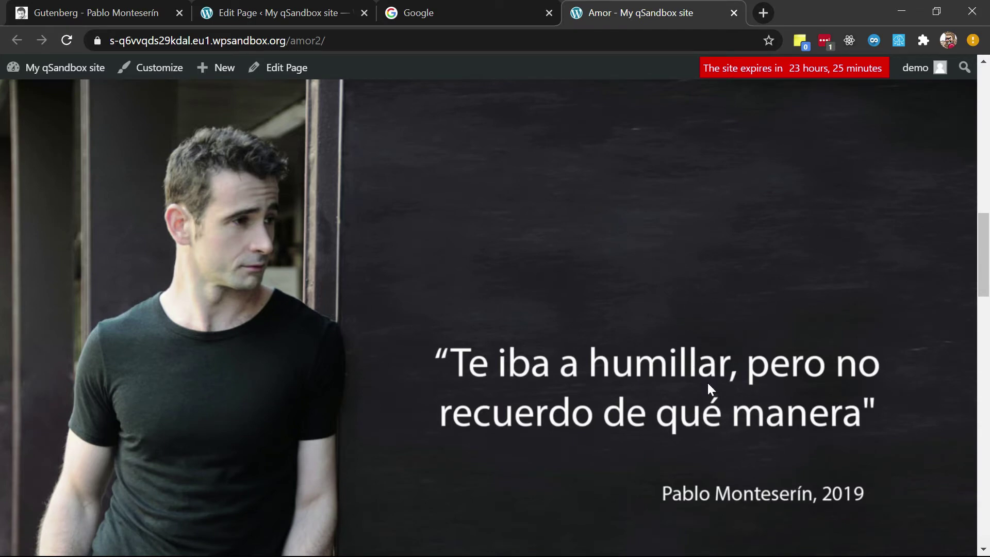
Look over the published page's text above the image and the "Bloque de párrafo" section of the Gutenberg course page
scroll(669, 321, up, 8)
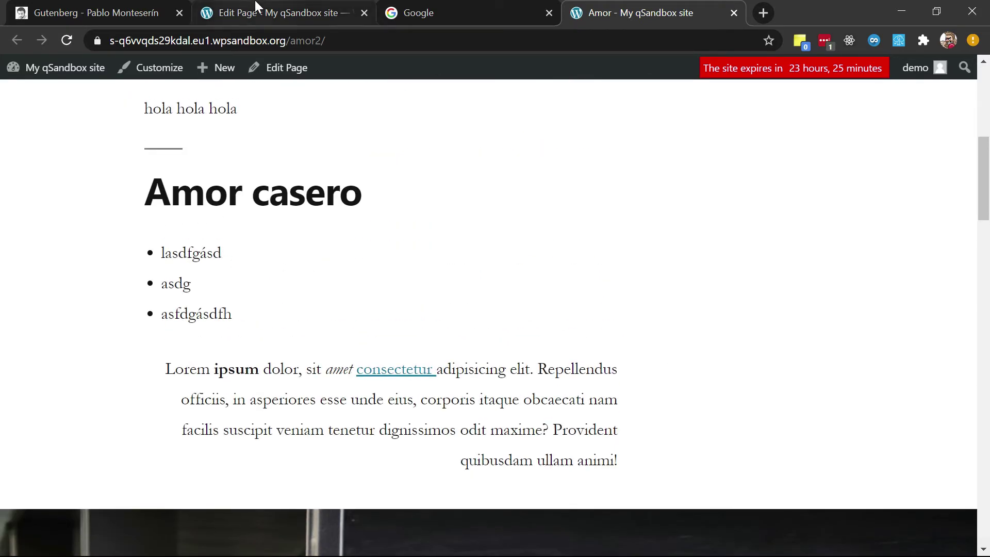
click(256, 6)
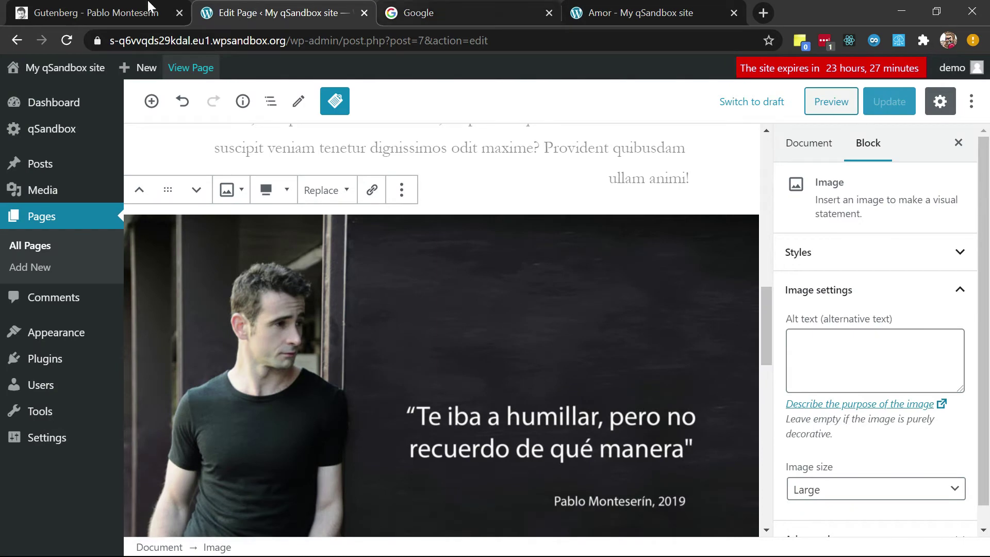
click(150, 11)
scroll(309, 353, down, 3)
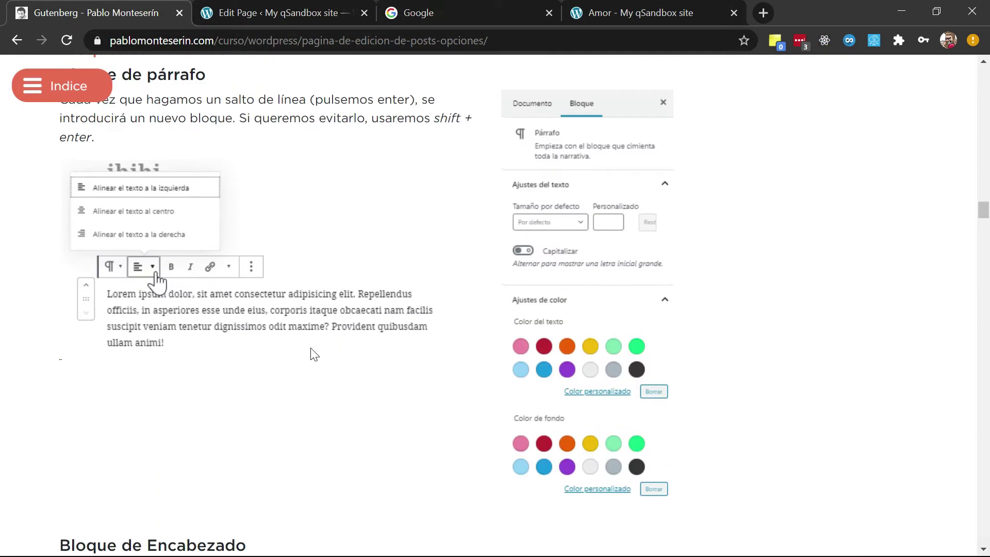
scroll(312, 348, up, 1)
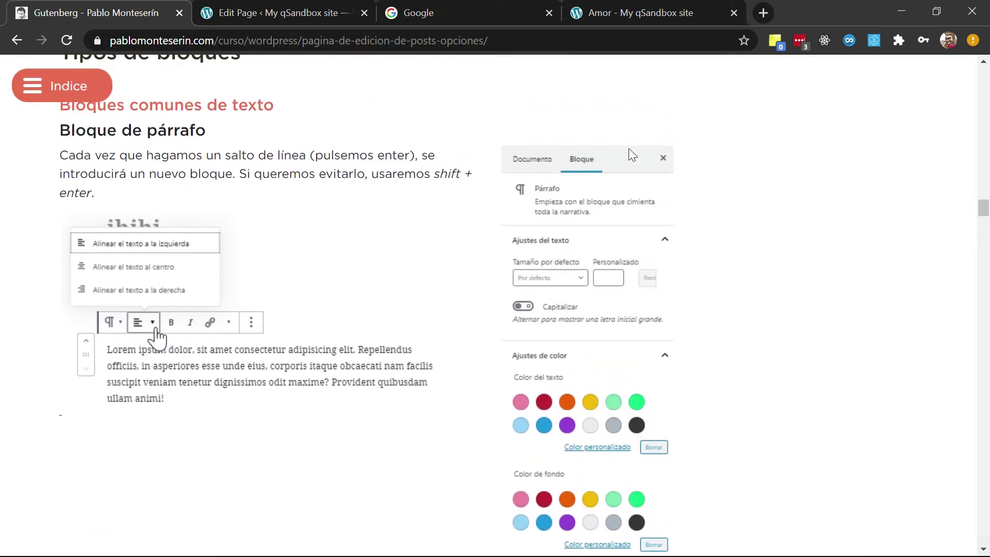
Return to the page editor, select the Lorem ipsum paragraph, and compare the document settings with its block settings
click(334, 6)
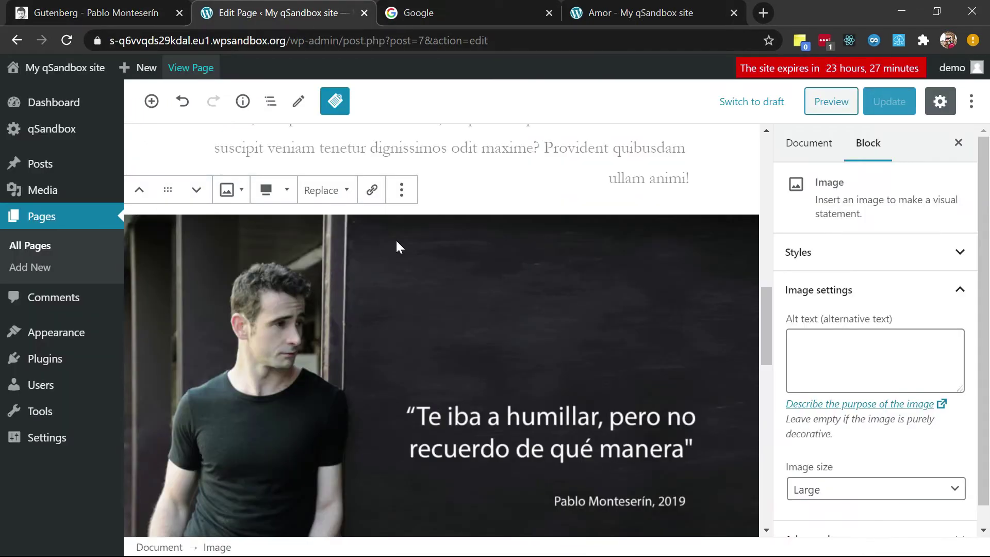
scroll(396, 240, up, 6)
click(341, 425)
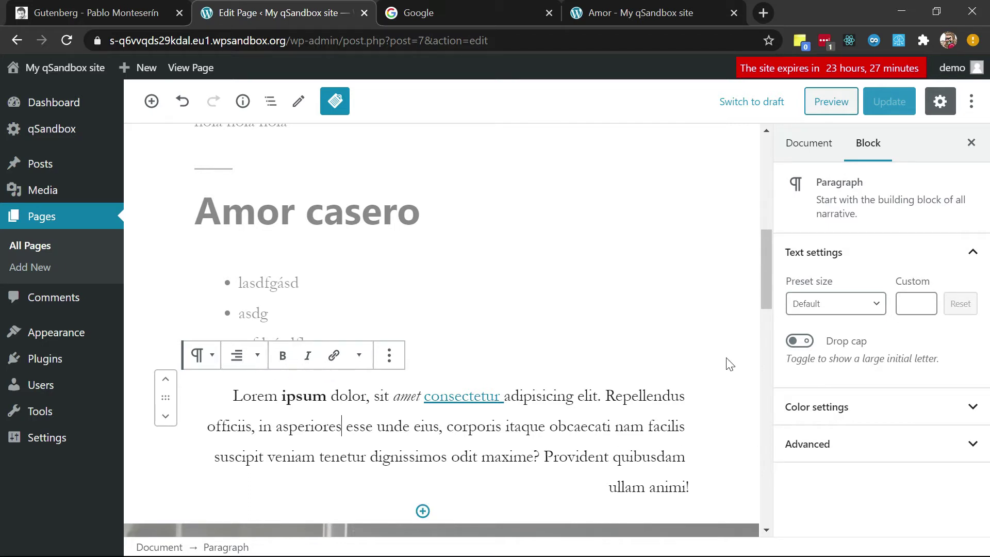
click(809, 152)
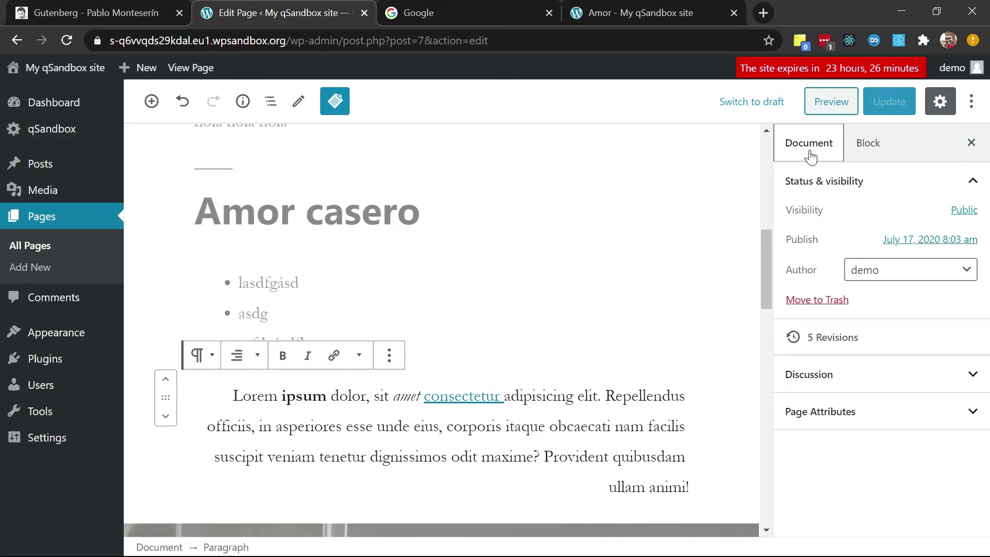
click(879, 158)
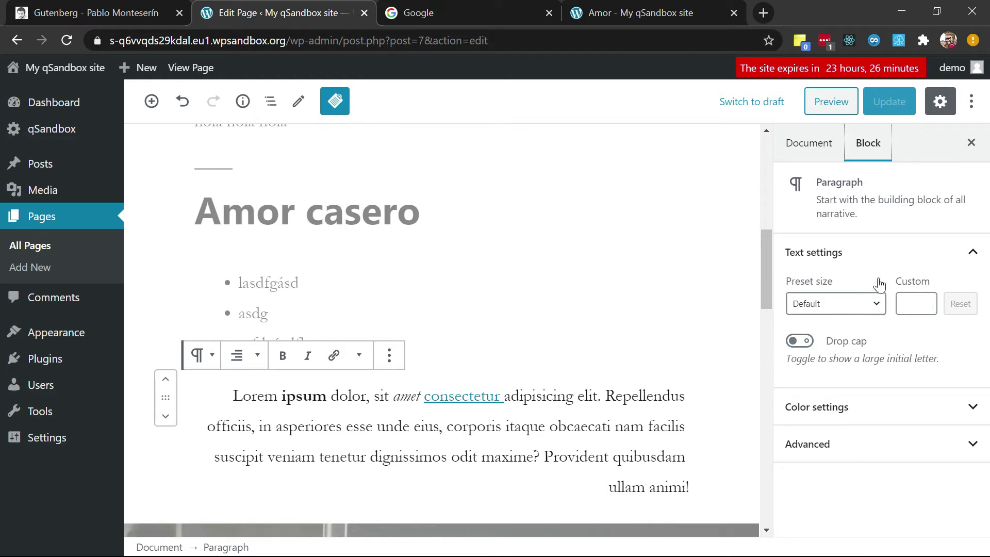
Try the Huge preset size on the Lorem ipsum paragraph, set it to Normal, and toggle the drop cap on and off
click(847, 304)
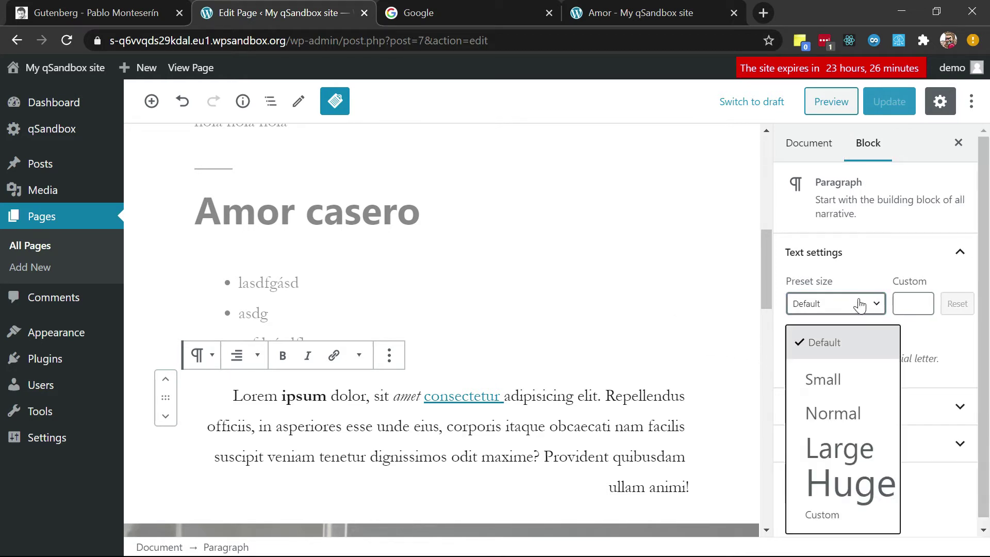
click(825, 475)
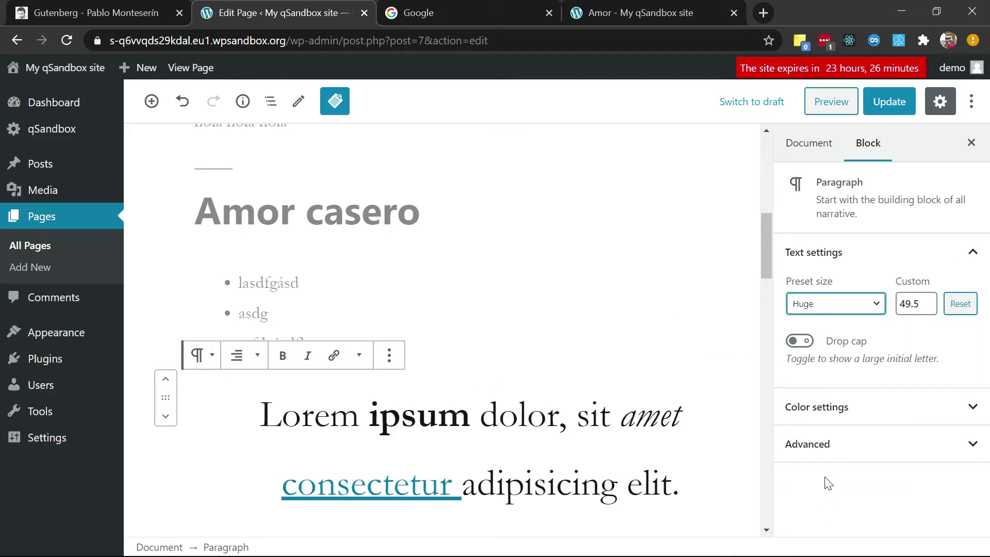
click(864, 304)
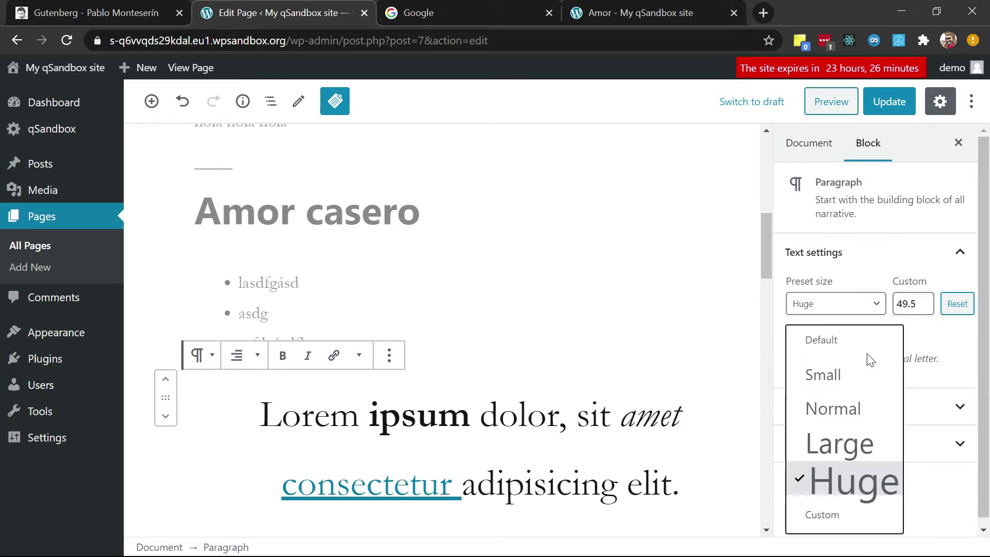
click(832, 408)
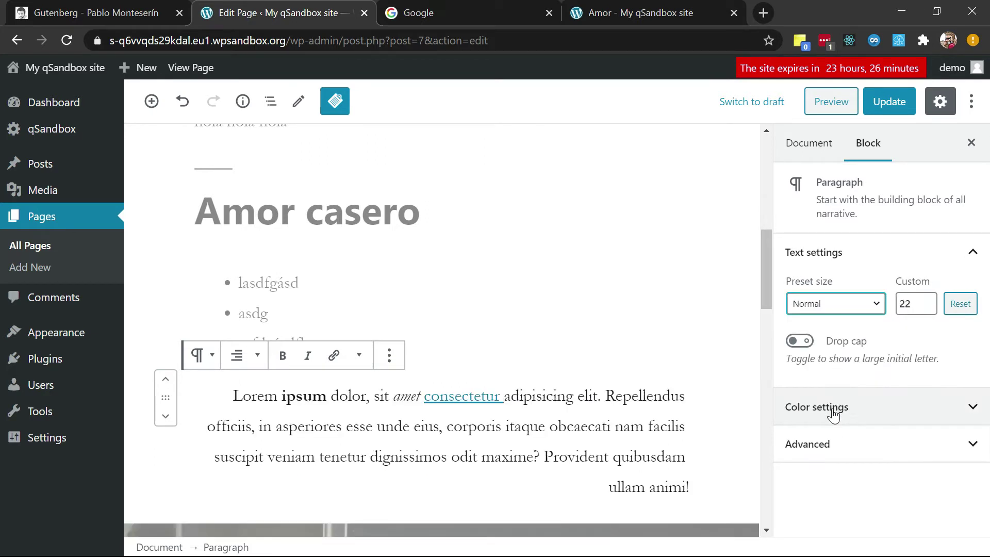
click(808, 341)
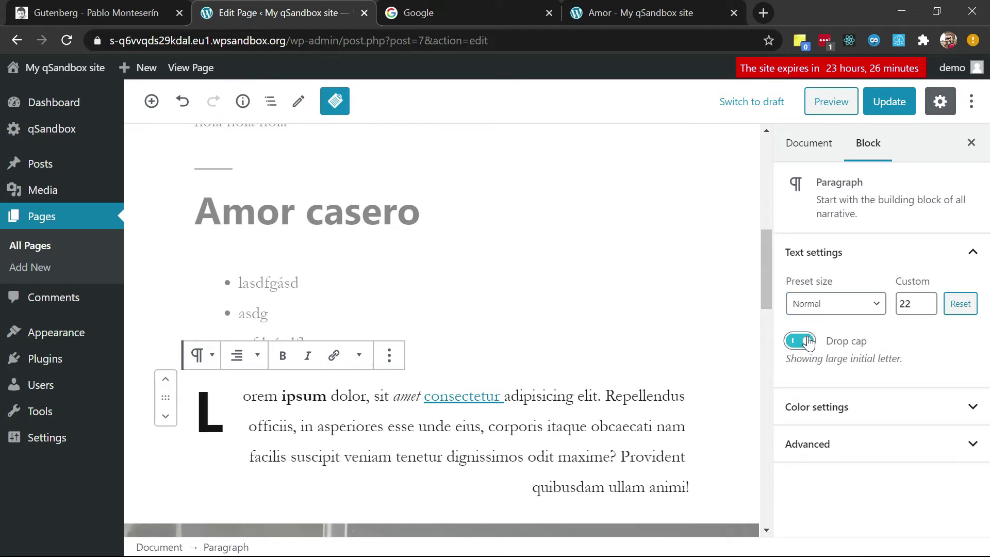
click(808, 341)
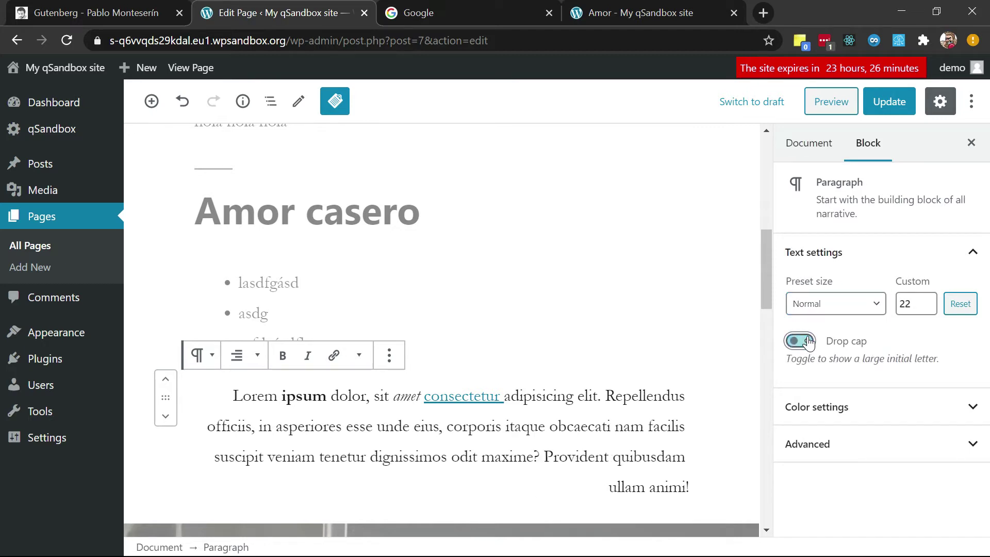
Select part of the Lorem ipsum paragraph's second line and apply the dark teal preset as the text color
click(839, 406)
scroll(839, 406, down, 2)
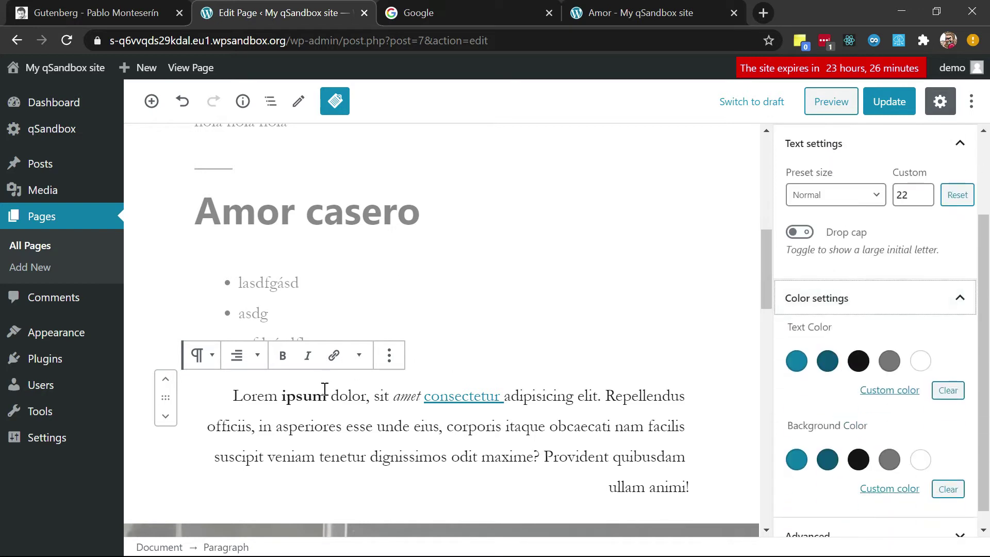
drag(271, 435, 469, 420)
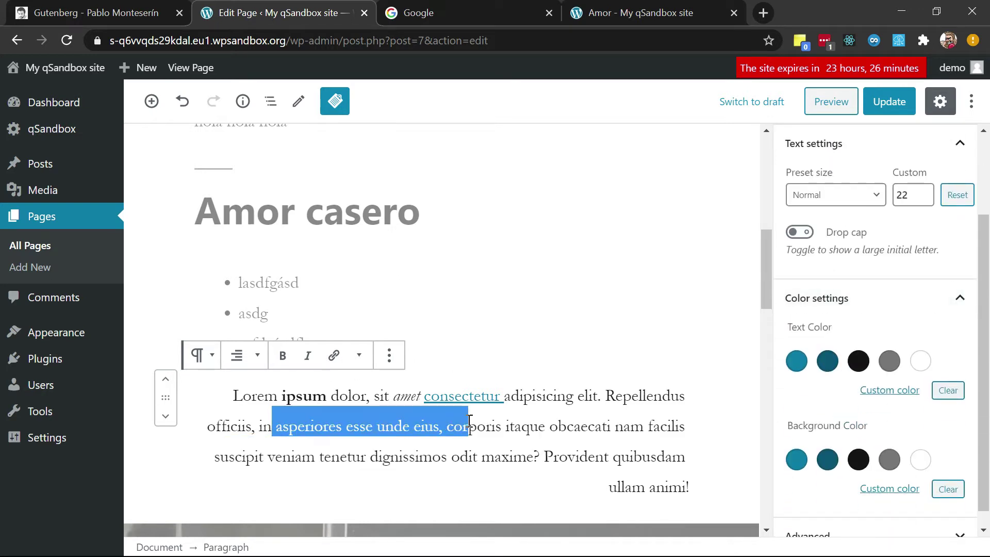
click(827, 361)
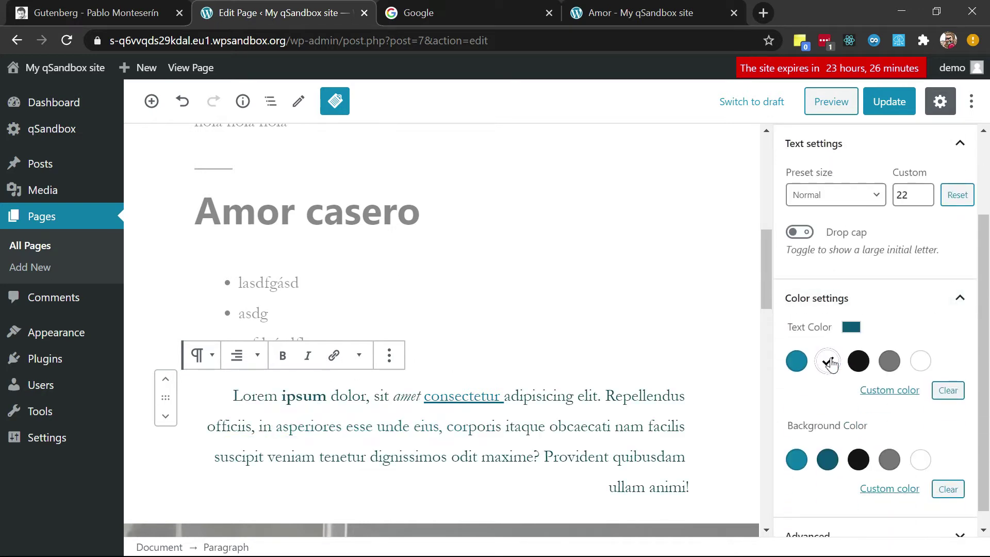
Give the right-aligned Lorem ipsum paragraph a black background colour and white text
scroll(830, 361, down, 1)
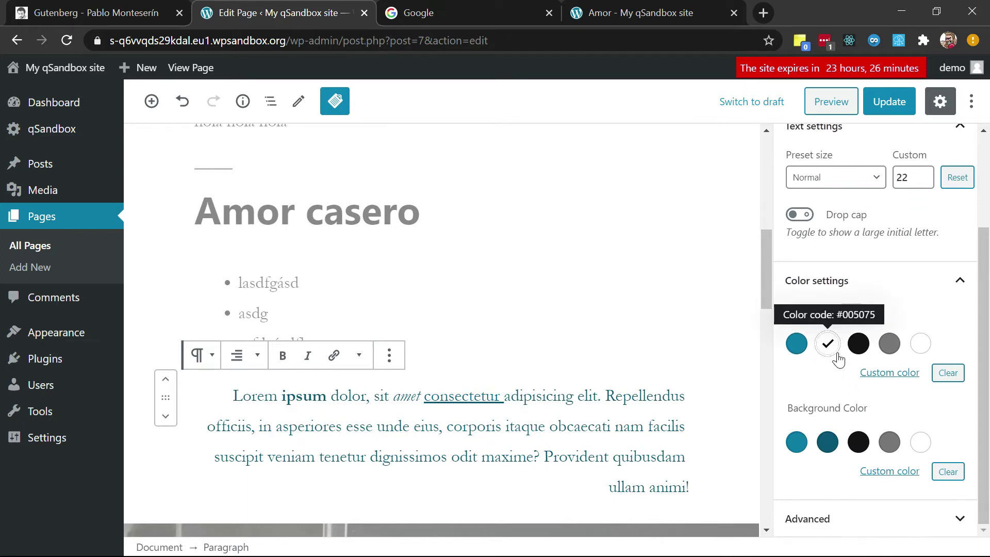
click(405, 432)
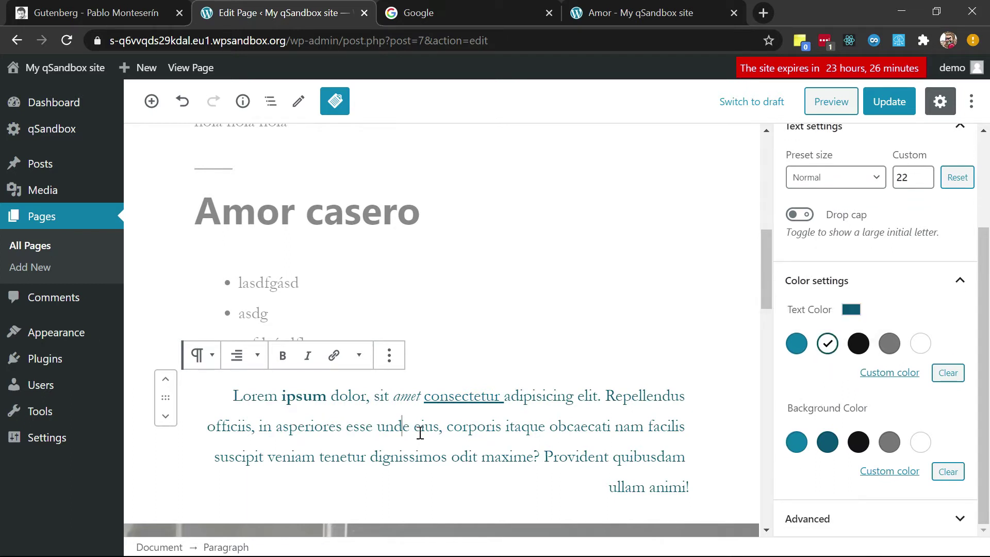
click(858, 443)
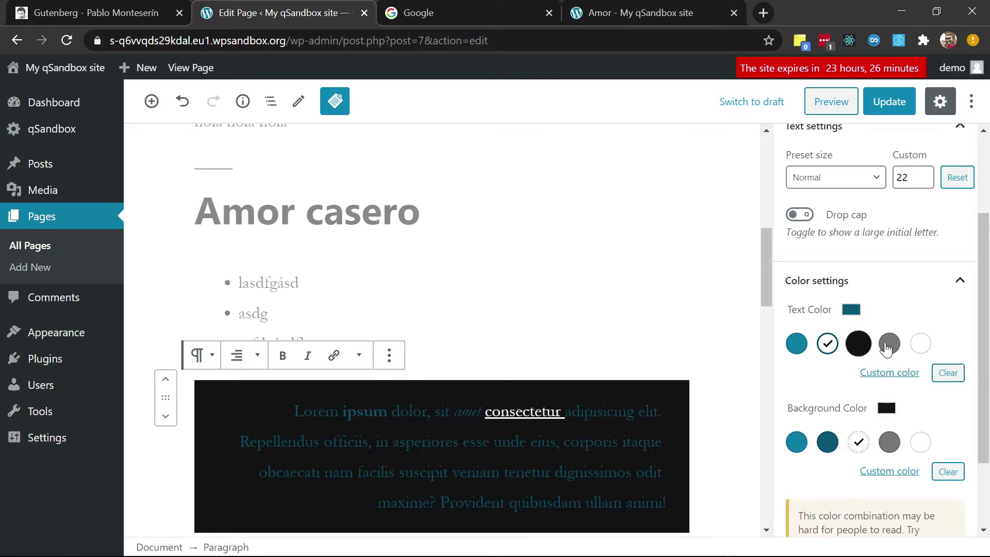
click(917, 345)
scroll(471, 460, down, 3)
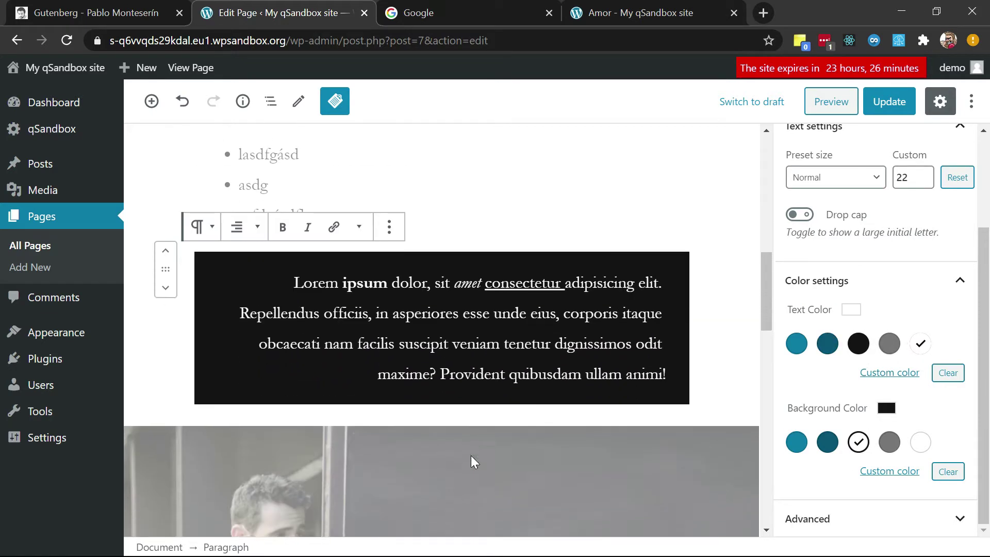
Assign the additional CSS class "sombreado" to the Lorem ipsum paragraph and update the page
click(960, 519)
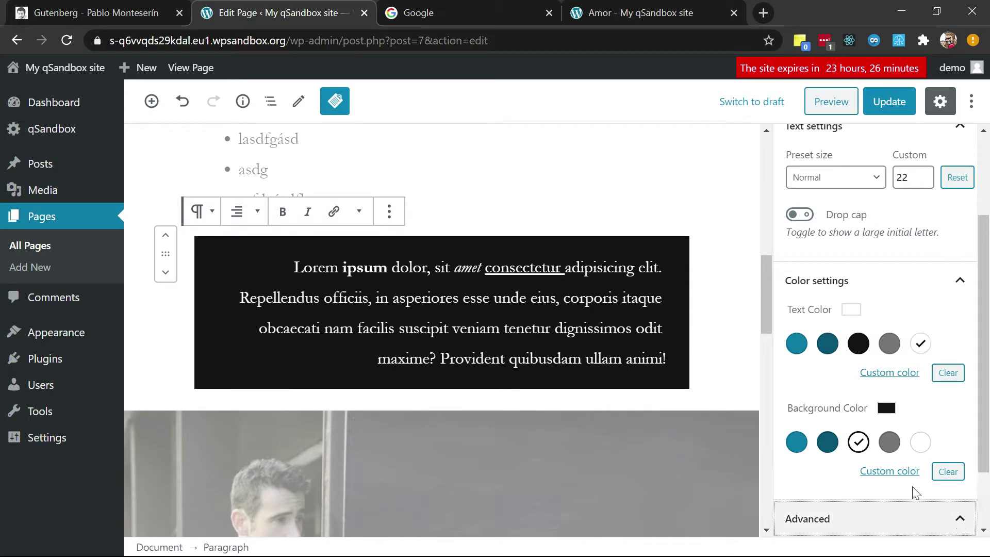
click(811, 486)
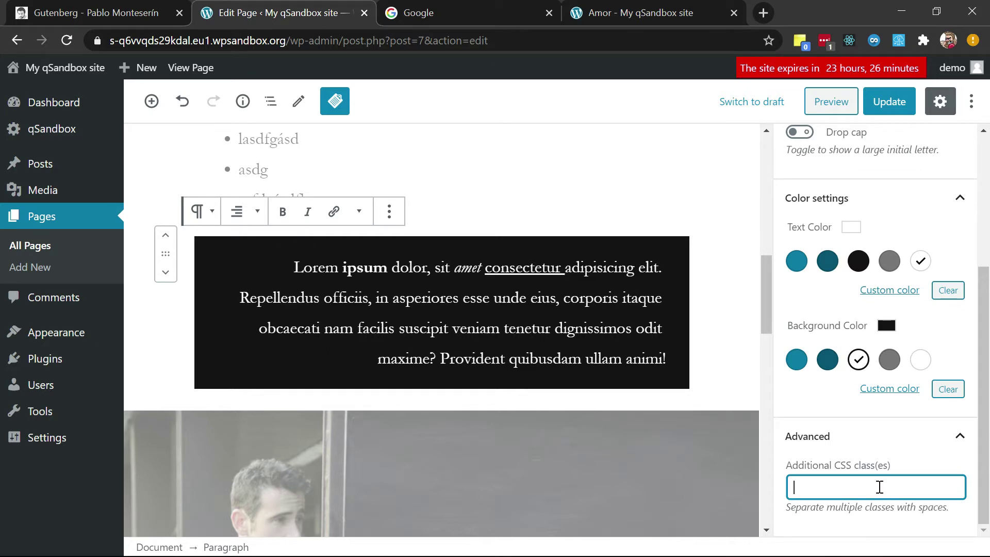
text(mbreado)
click(888, 103)
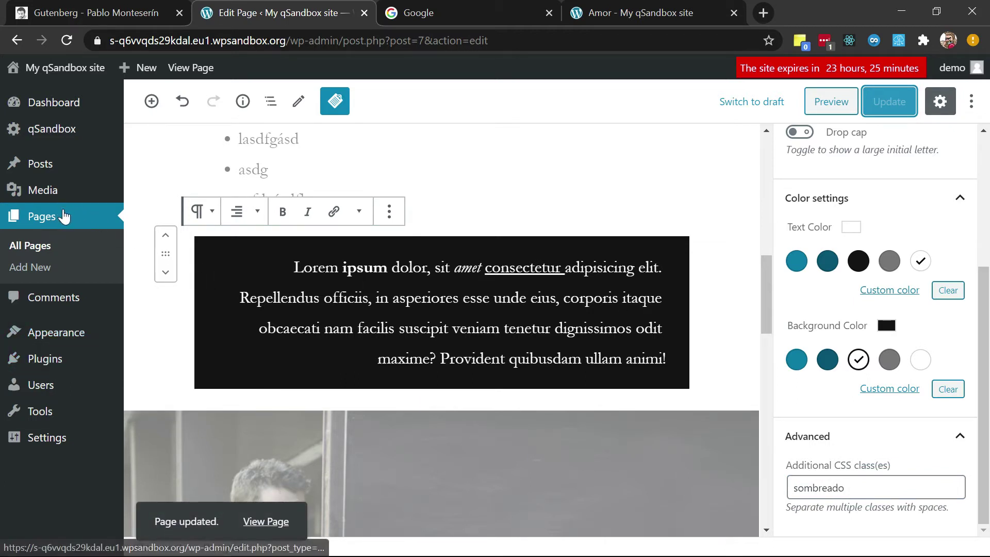
Open the theme customizer in a new browser tab, close the Google and Amor tabs, and switch to the customizer
mouse_move(52, 341)
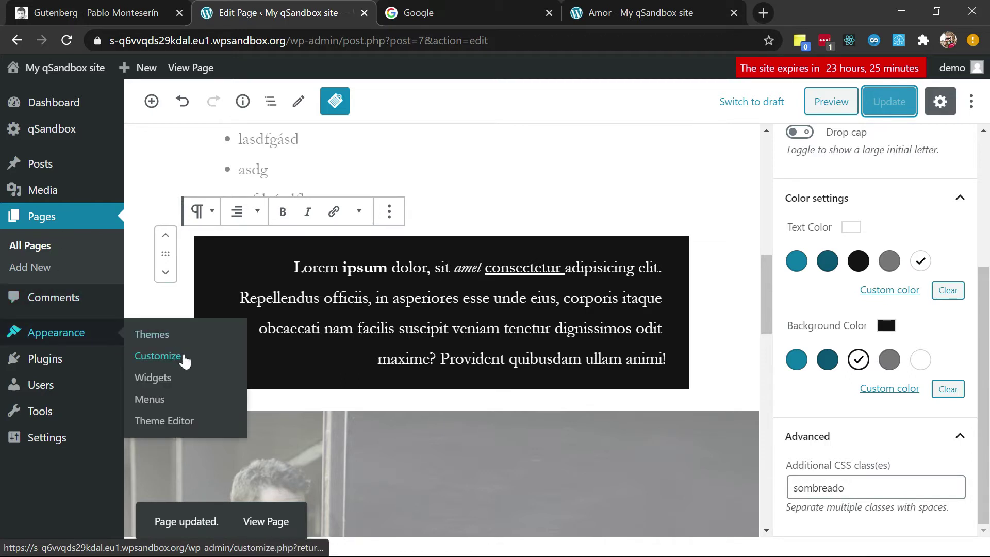
middle_click(180, 359)
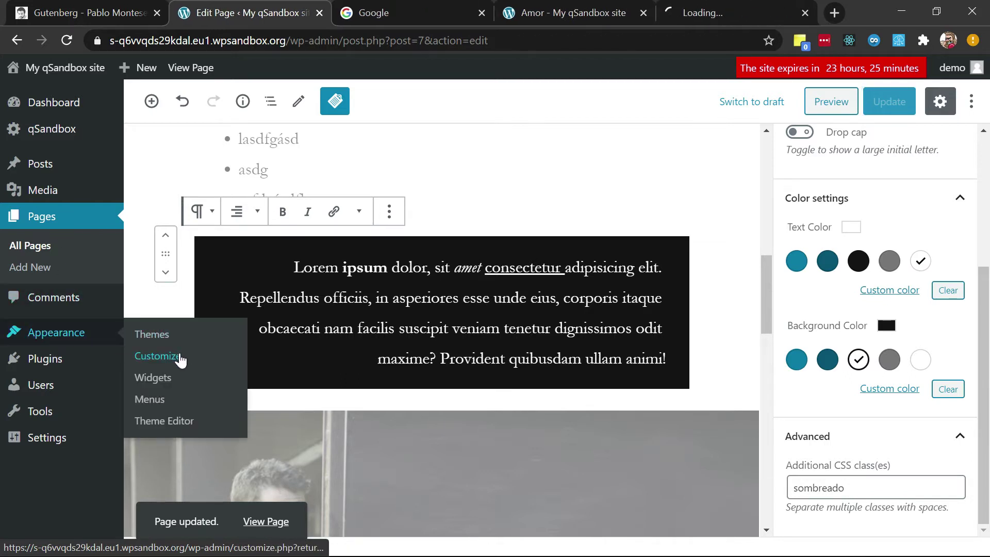
click(481, 12)
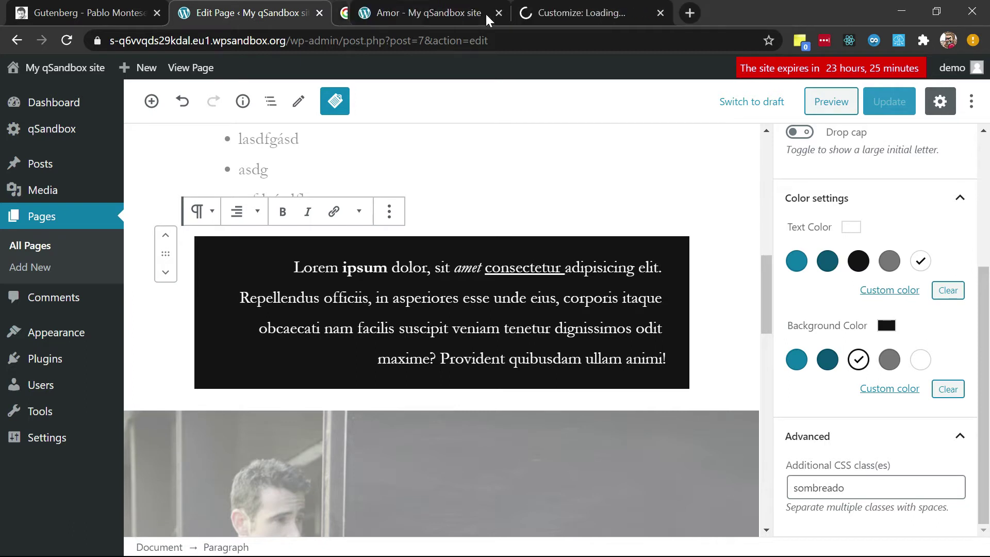
click(482, 12)
click(426, 7)
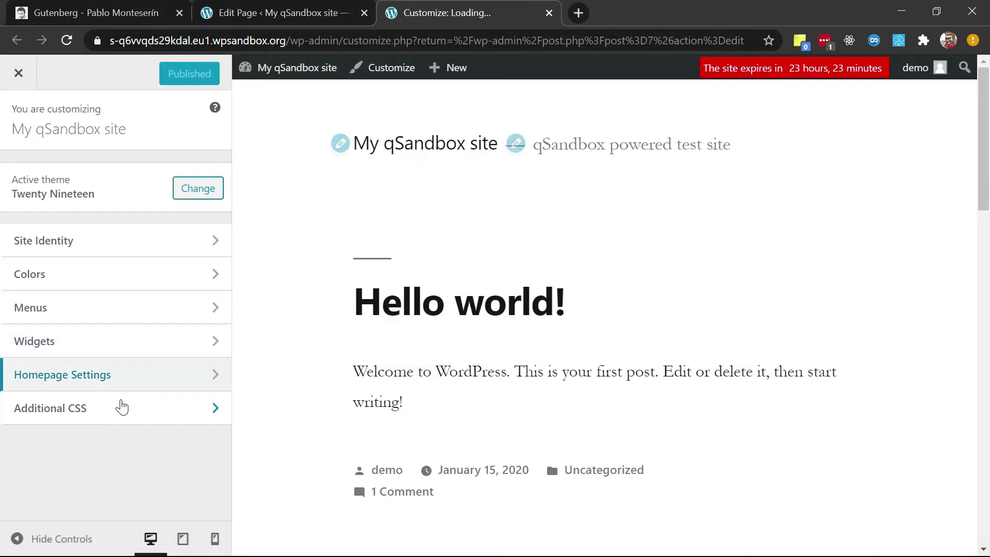
Add the CSS rule .sombreado{ box-shadow: 5px 5px 5px blue } to the site's additional CSS and publish it
click(122, 407)
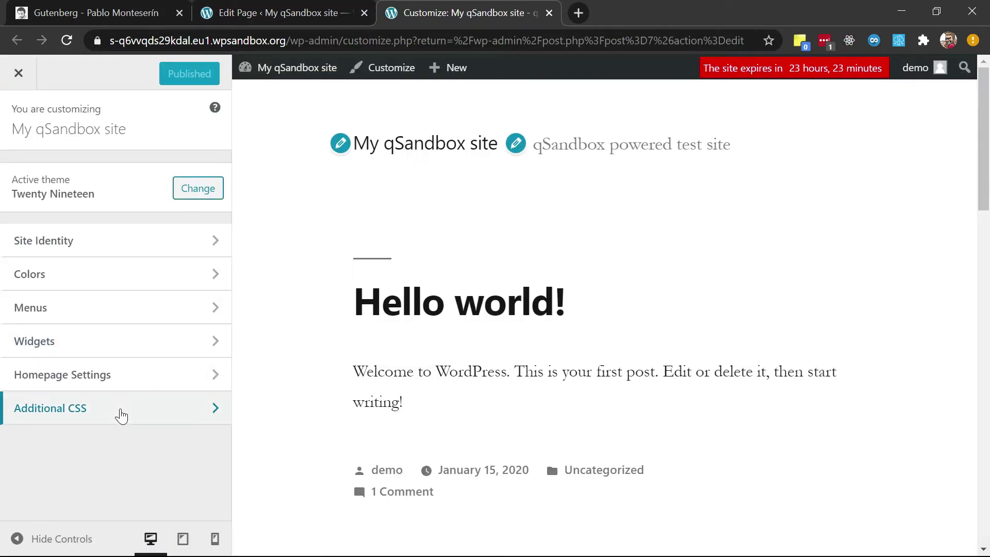
click(82, 484)
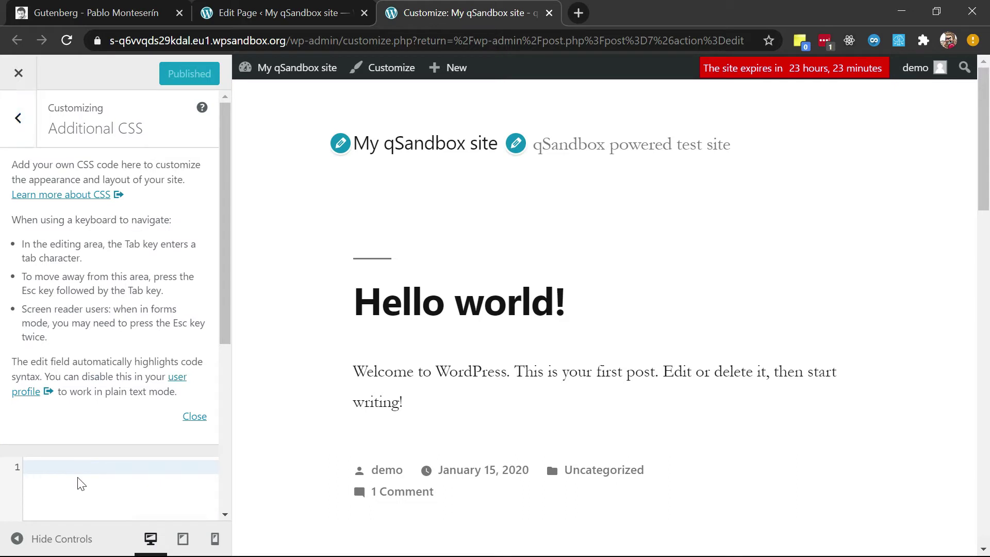
text(.sombreado{)
key(Return)
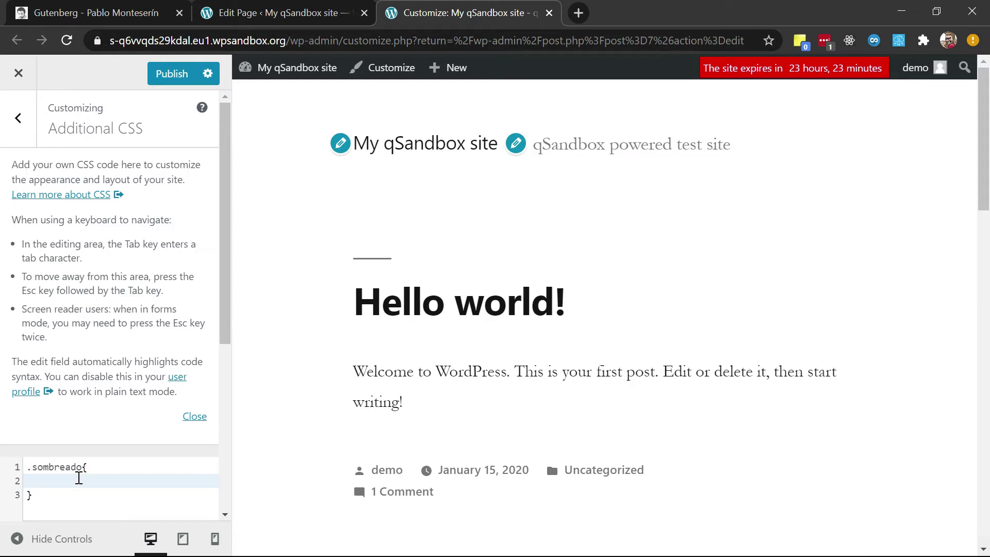
text(box-shadow: 5px 5px 5px blue)
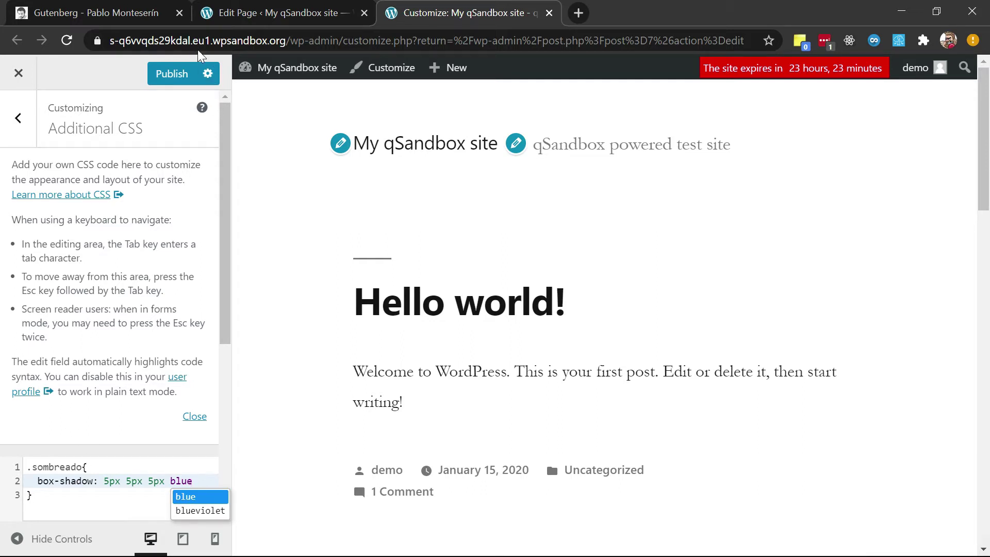
click(175, 73)
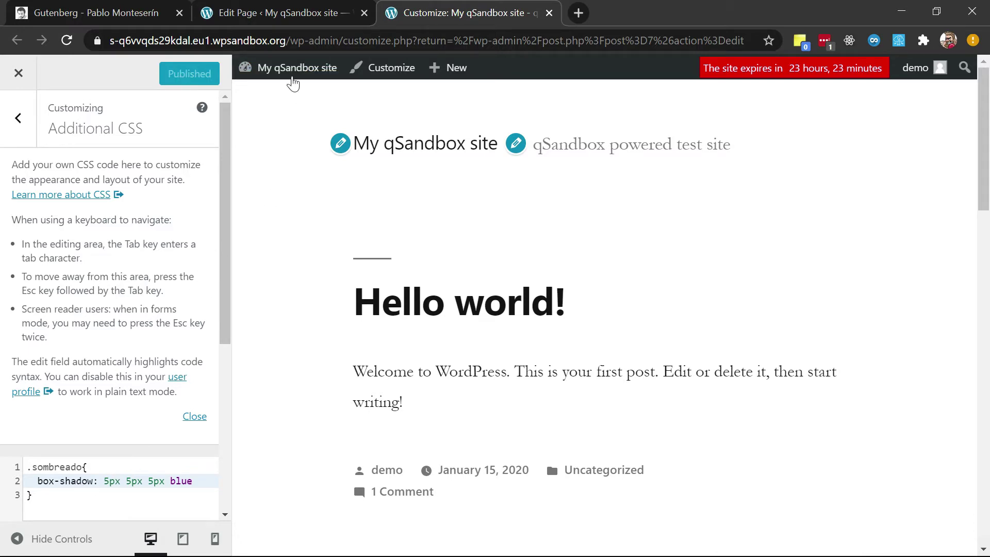
Open the published Amor page from the page editor in a new tab and examine the Lorem ipsum paragraph's box shadow
click(282, 21)
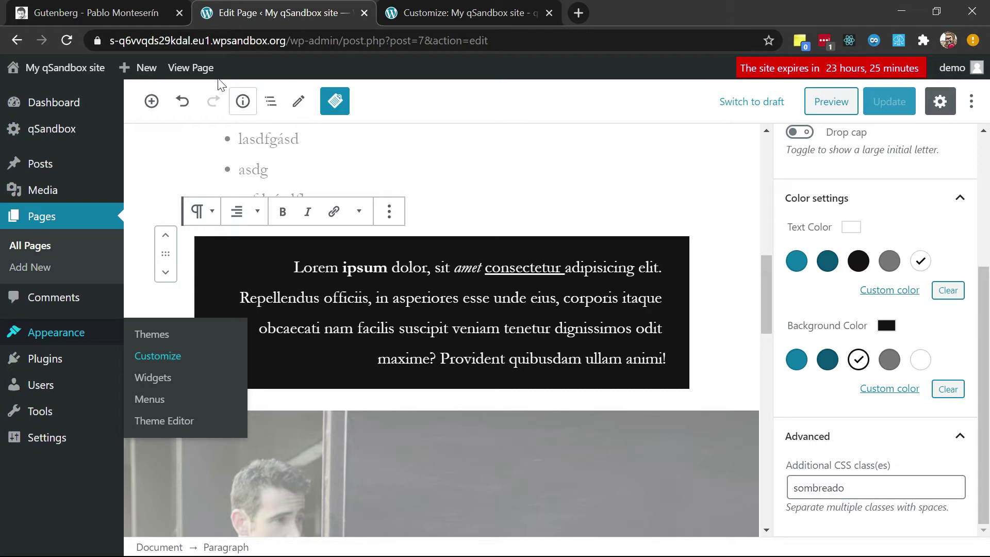
middle_click(190, 68)
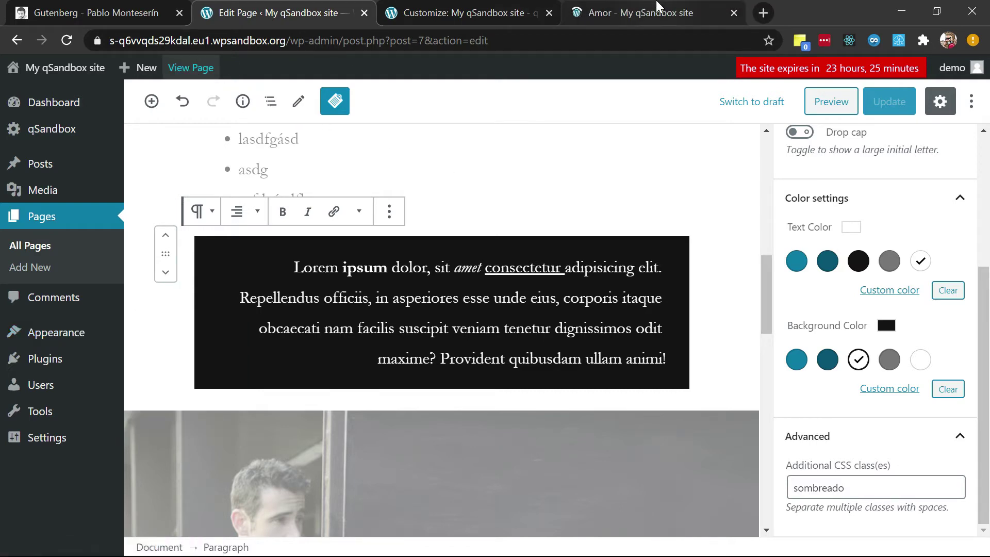
click(657, 11)
scroll(433, 359, down, 15)
scroll(431, 360, up, 10)
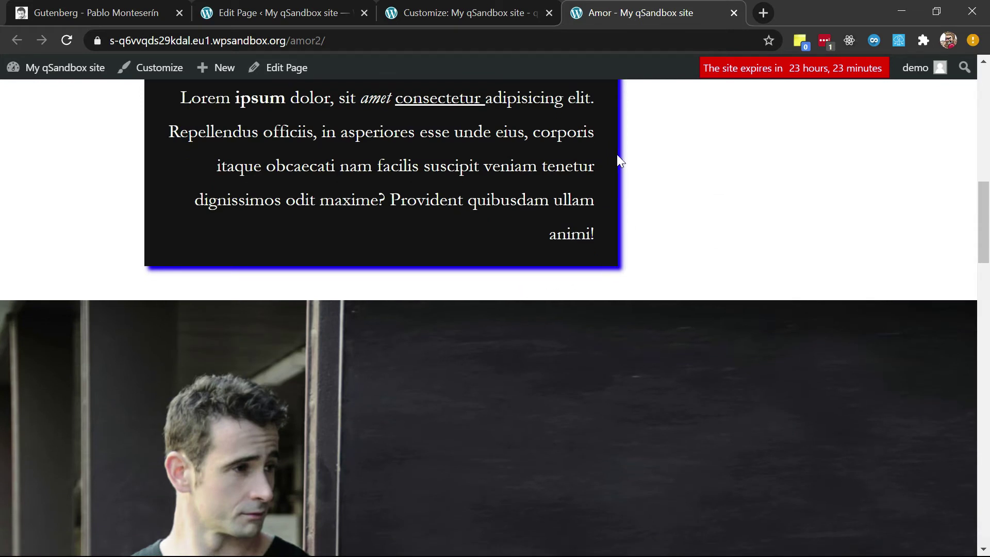
scroll(617, 154, up, 2)
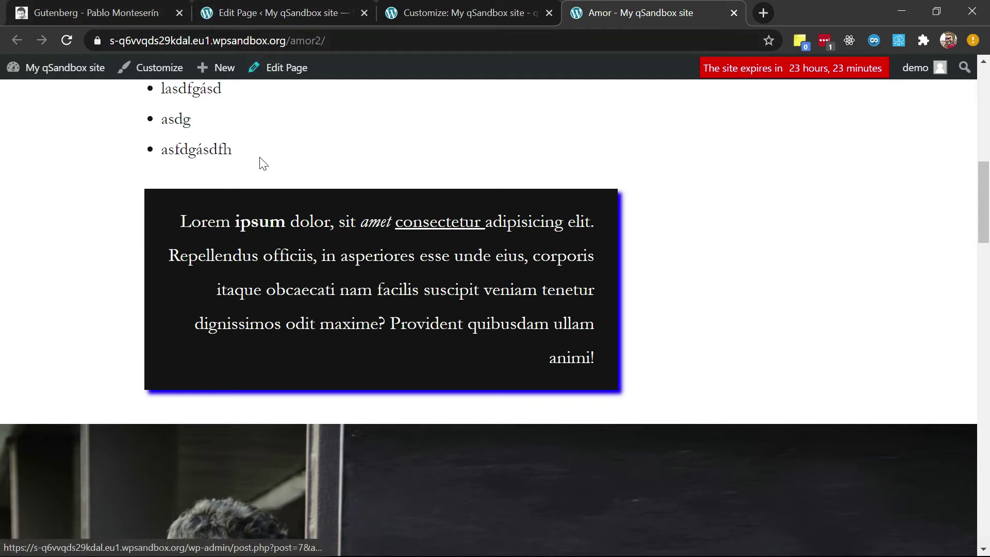
scroll(448, 245, up, 6)
scroll(449, 250, down, 4)
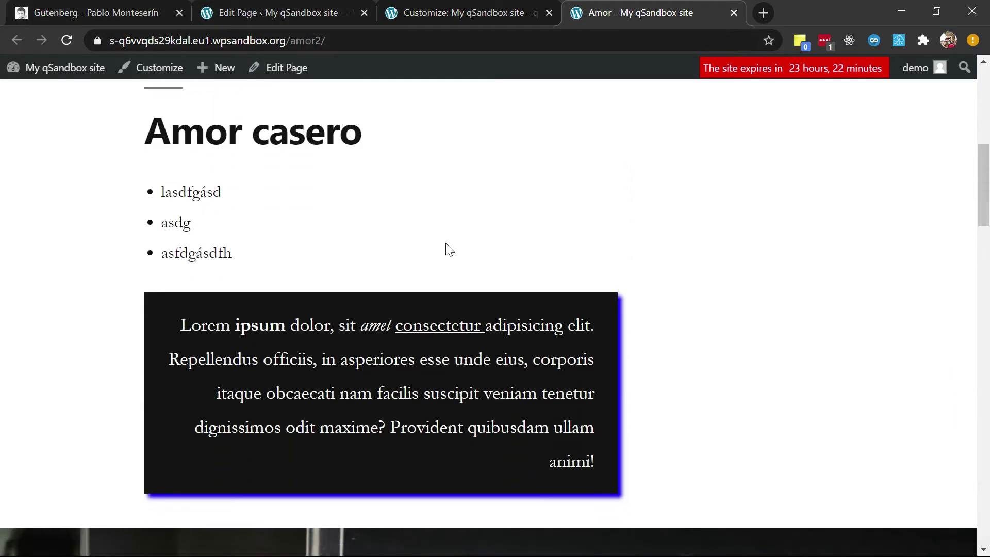
scroll(447, 249, down, 3)
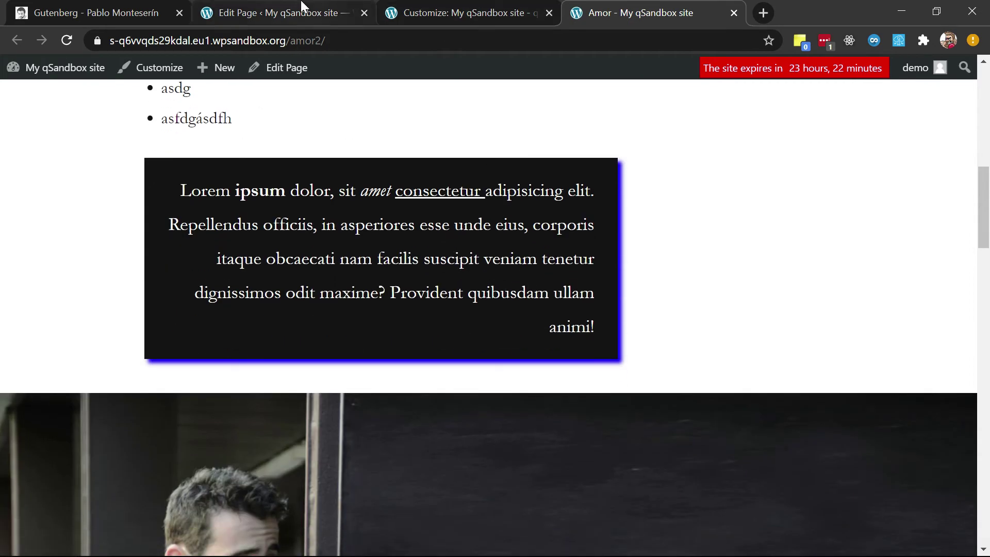
Review the paragraph and heading block sections of the Gutenberg course page
click(58, 6)
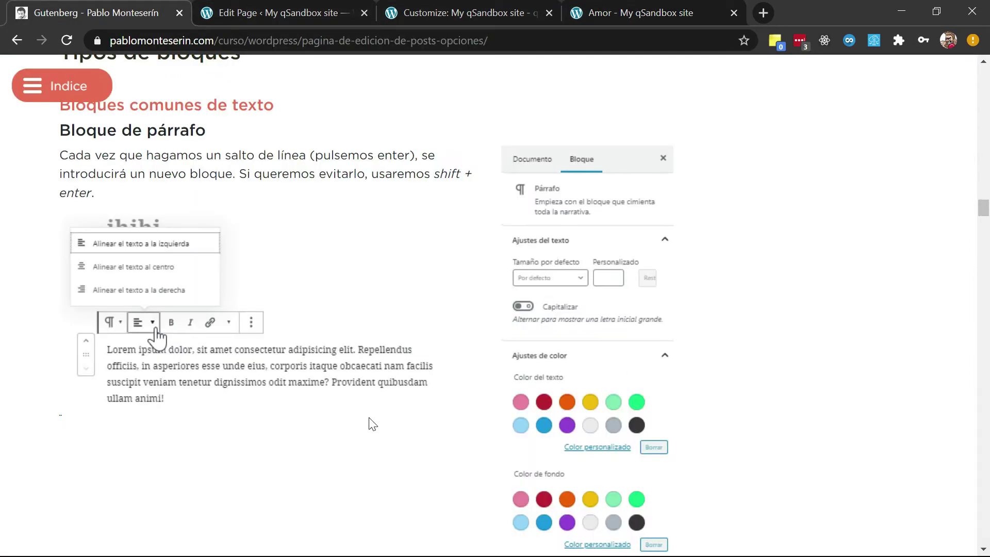
scroll(673, 450, down, 5)
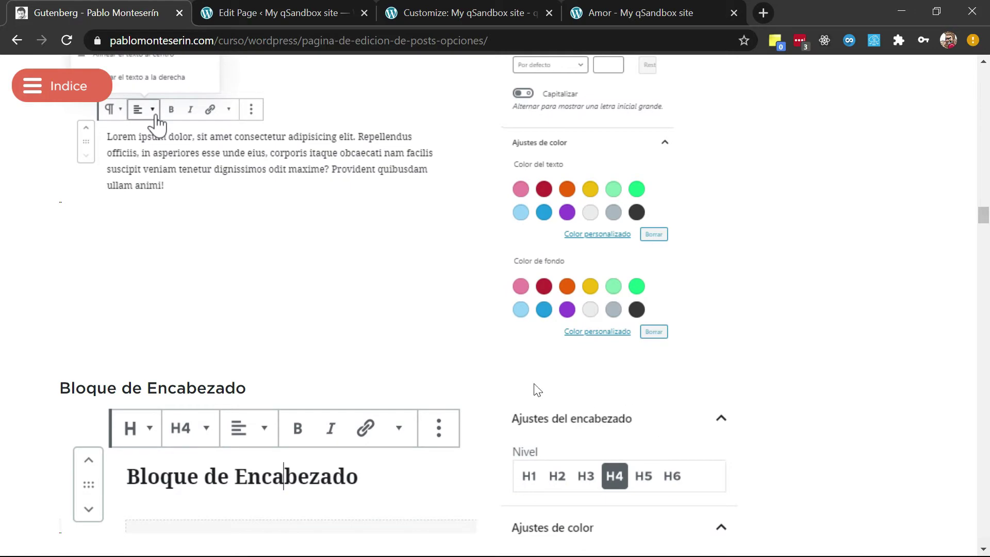
scroll(536, 407, down, 3)
Return to the page editor and select the "Amor casero" heading to view its block settings
click(255, 6)
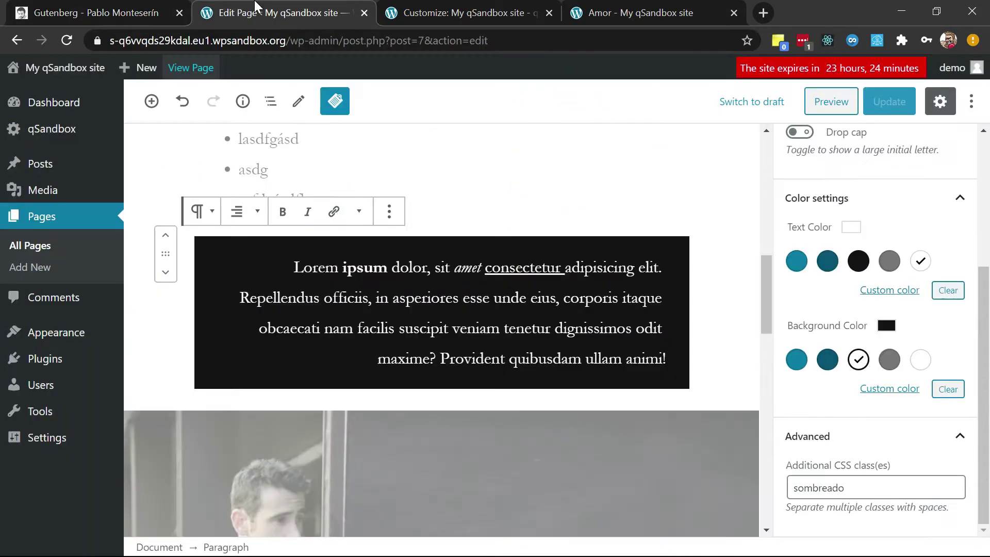
scroll(231, 404, up, 4)
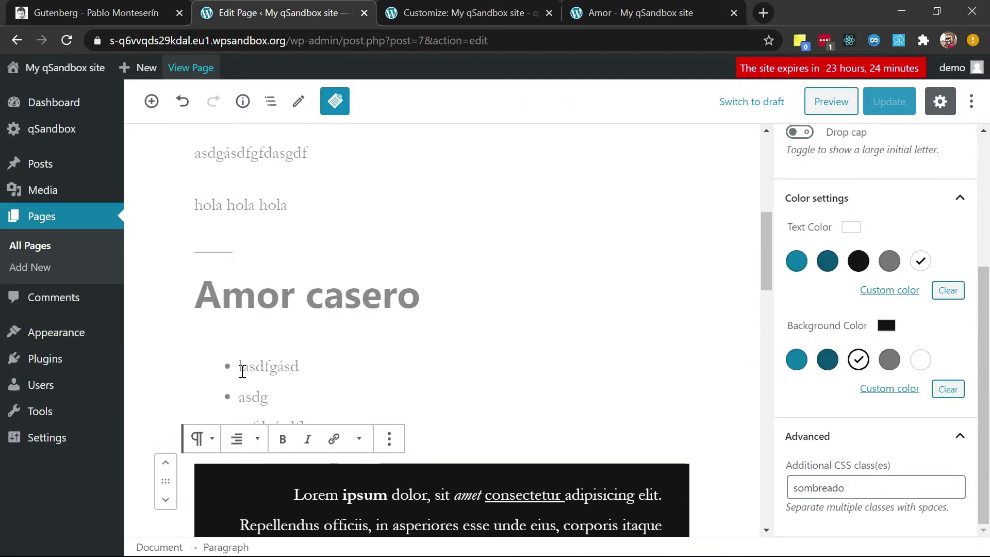
click(259, 309)
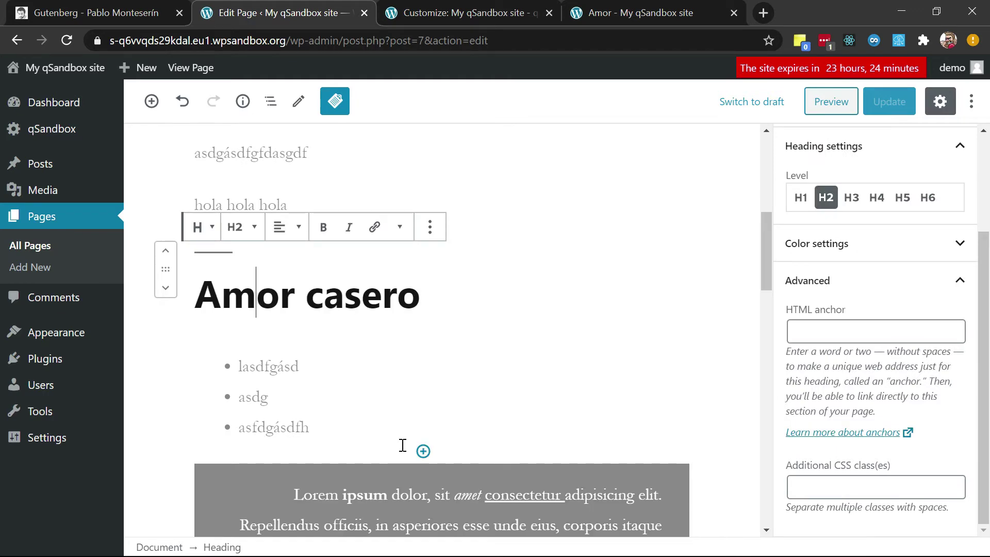
Add a heading block reading "asgasdfg" at the end of the page and set its level to Heading 3
scroll(402, 444, down, 20)
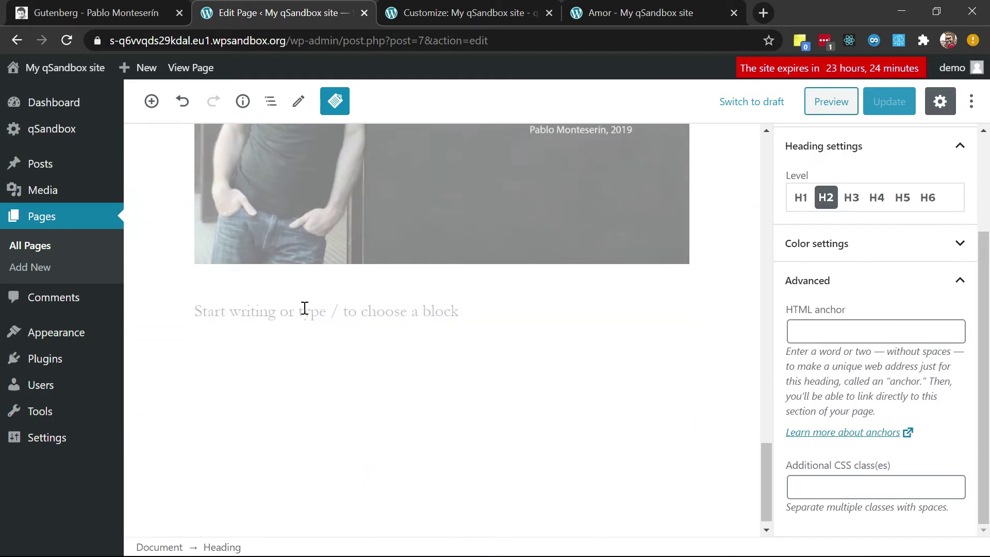
click(305, 308)
text(/)
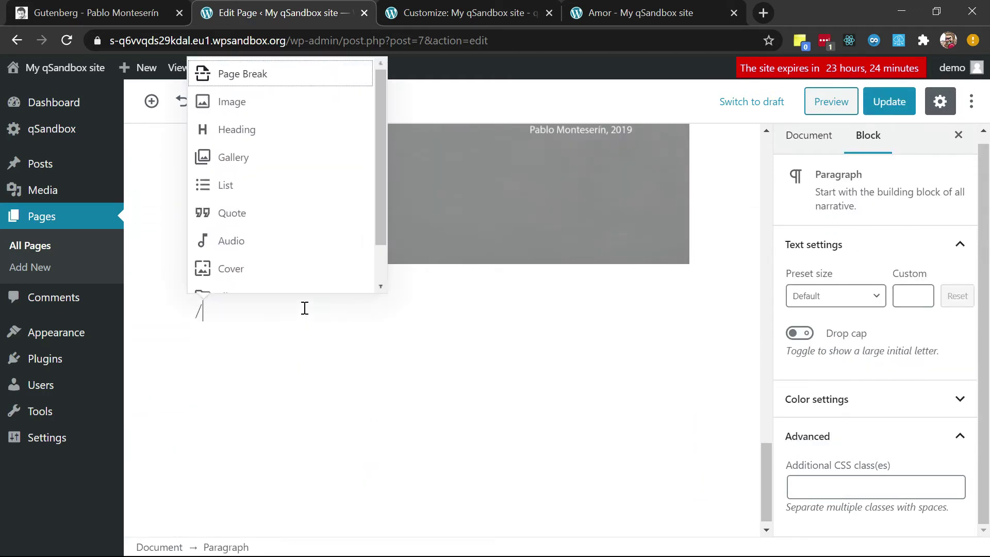
text(hea)
key(Return)
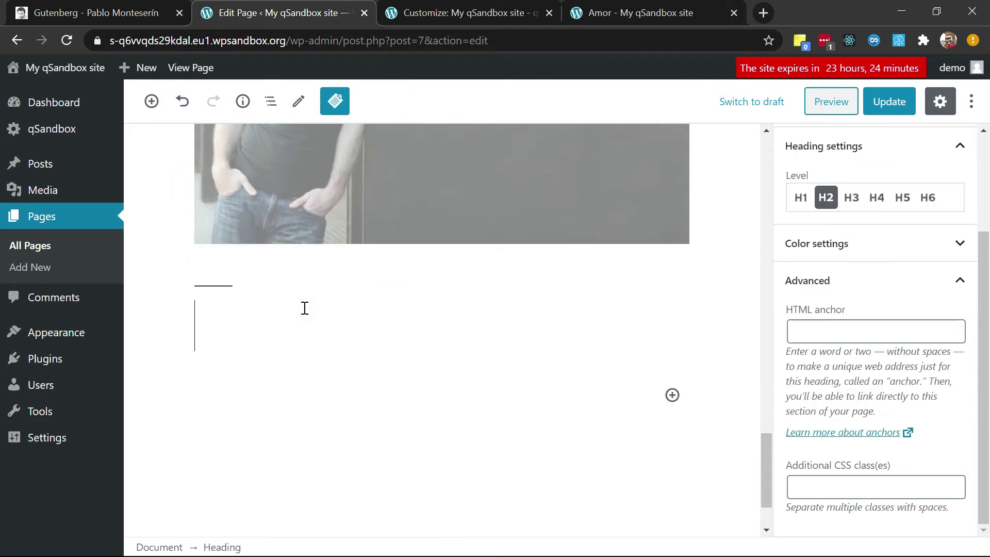
text(asgasdfg)
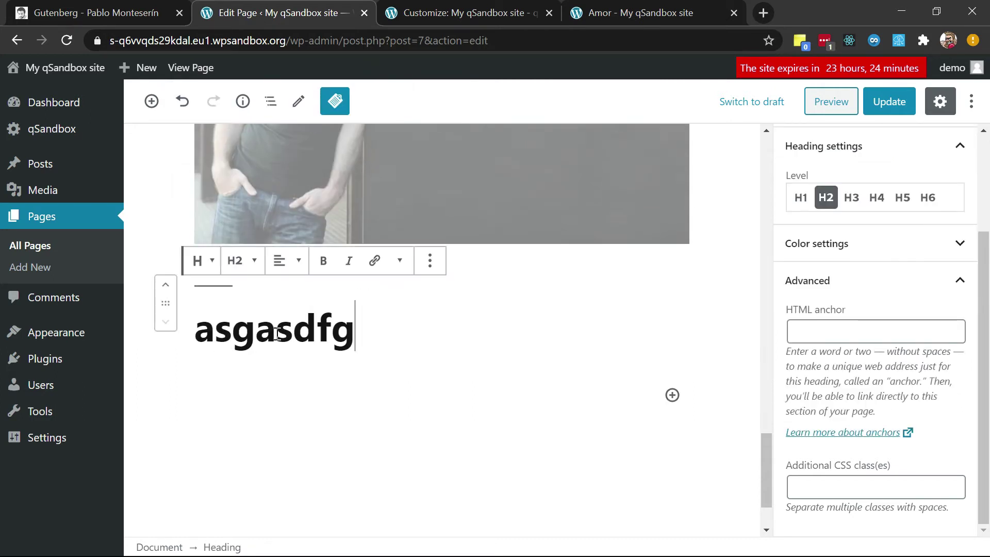
click(253, 264)
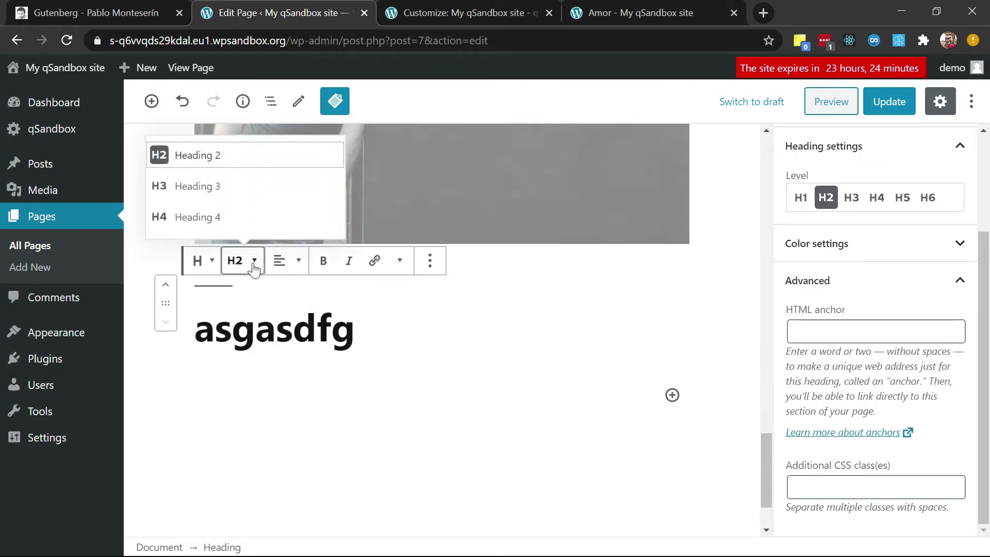
click(235, 187)
Examine the page's block navigation list and the heading hierarchy in its document outline
scroll(290, 194, up, 5)
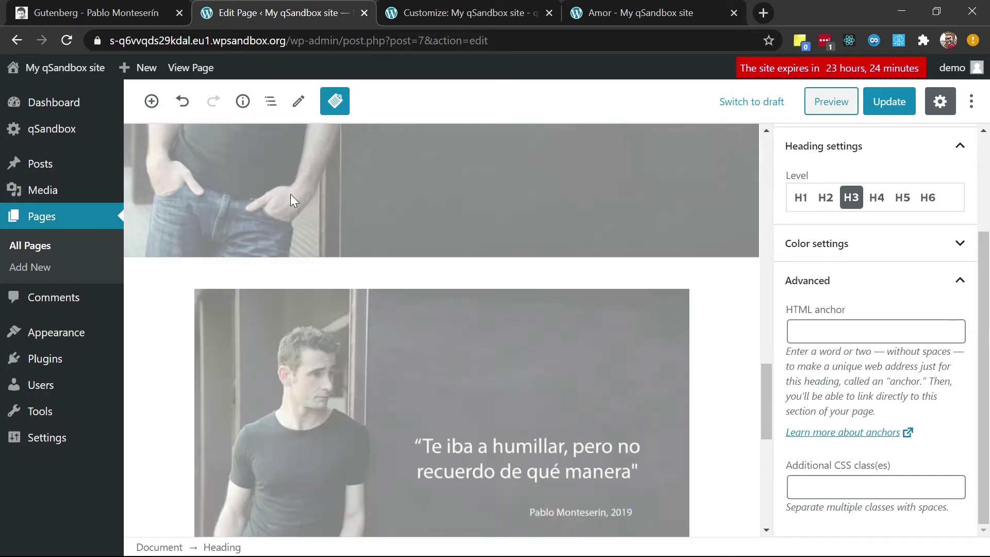
click(271, 103)
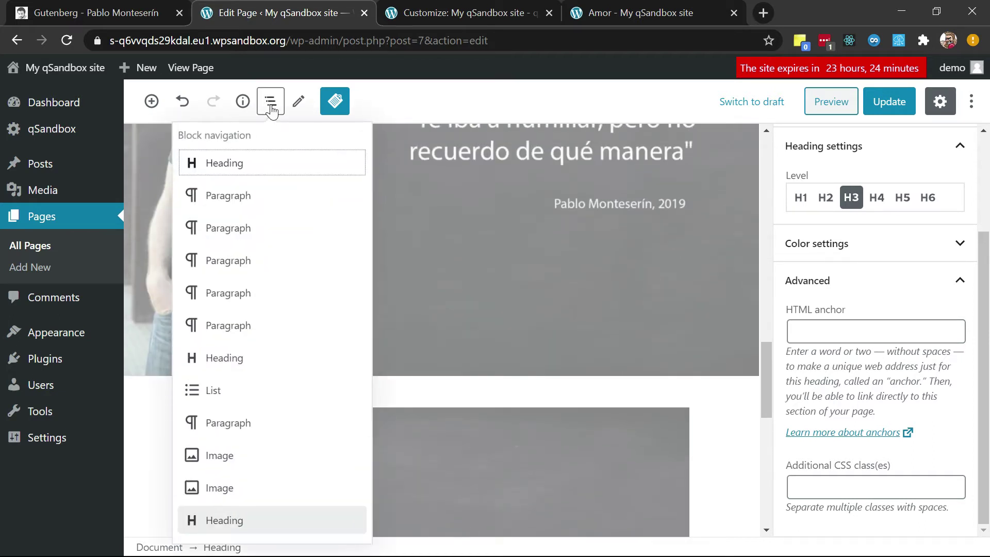
click(243, 101)
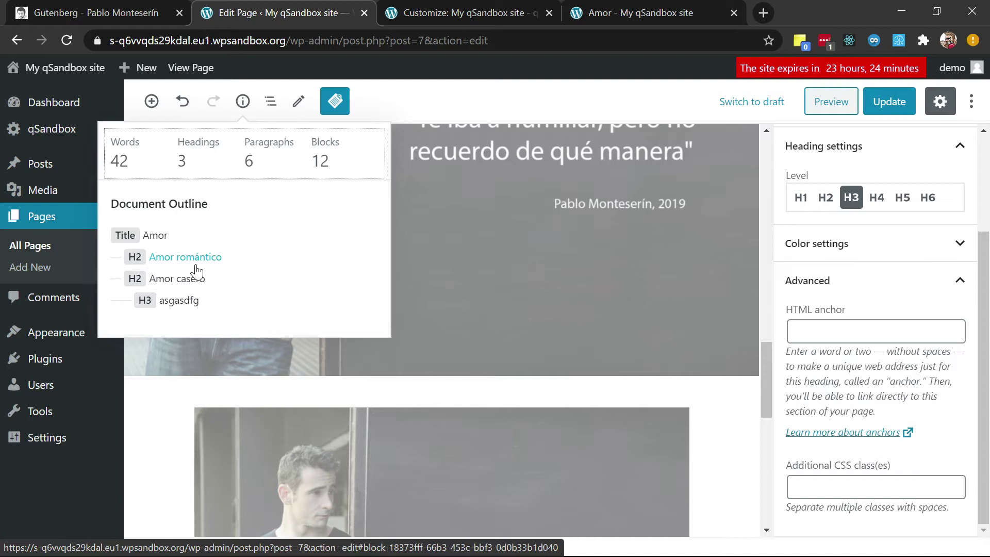
Close the document outline and review the heading block's colour and HTML anchor settings on the Gutenberg course page
click(493, 239)
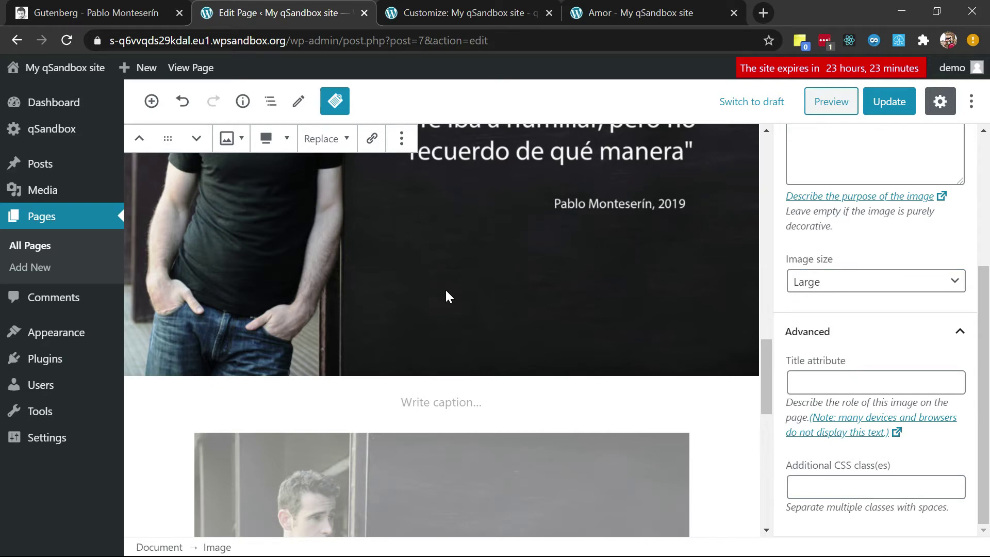
scroll(446, 292, down, 10)
scroll(446, 294, down, 1)
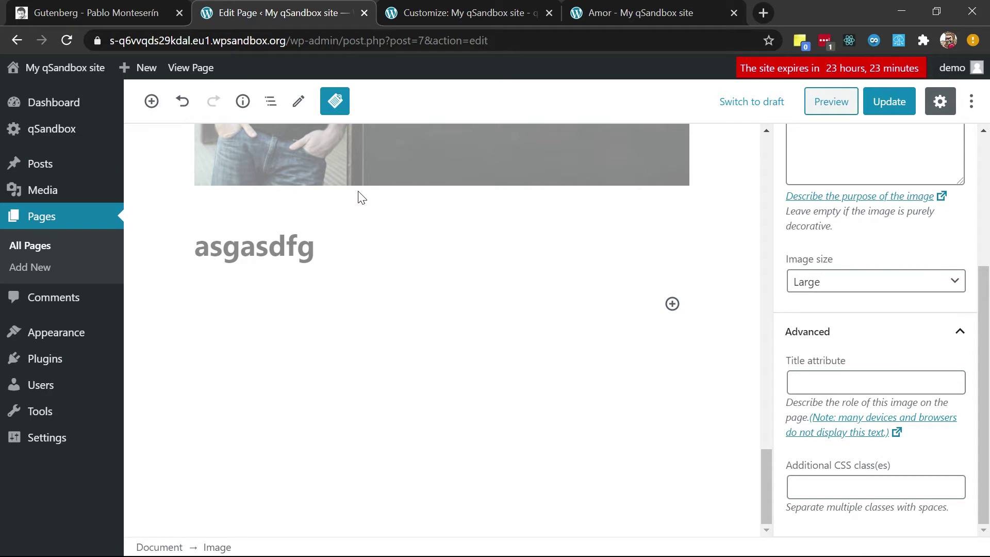
click(98, 11)
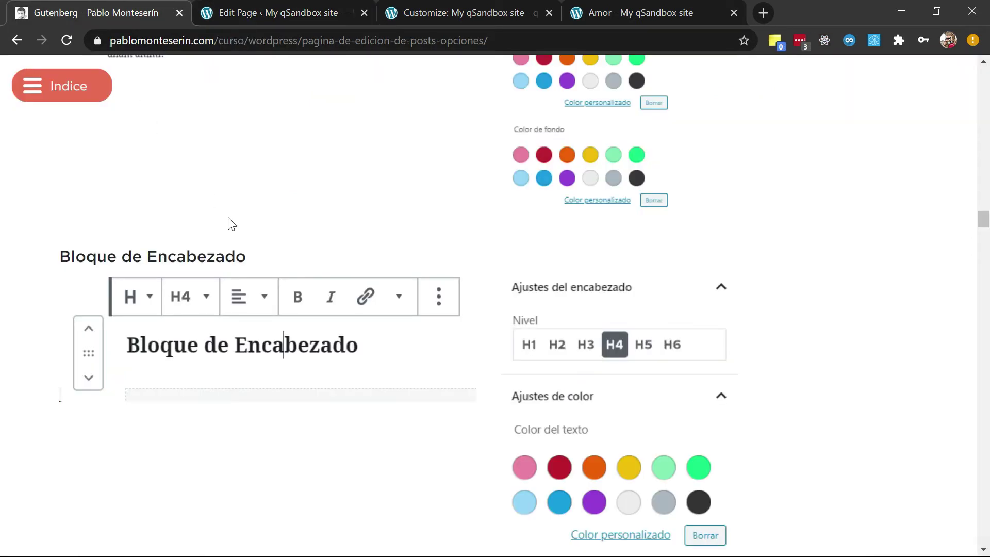
scroll(369, 400, down, 2)
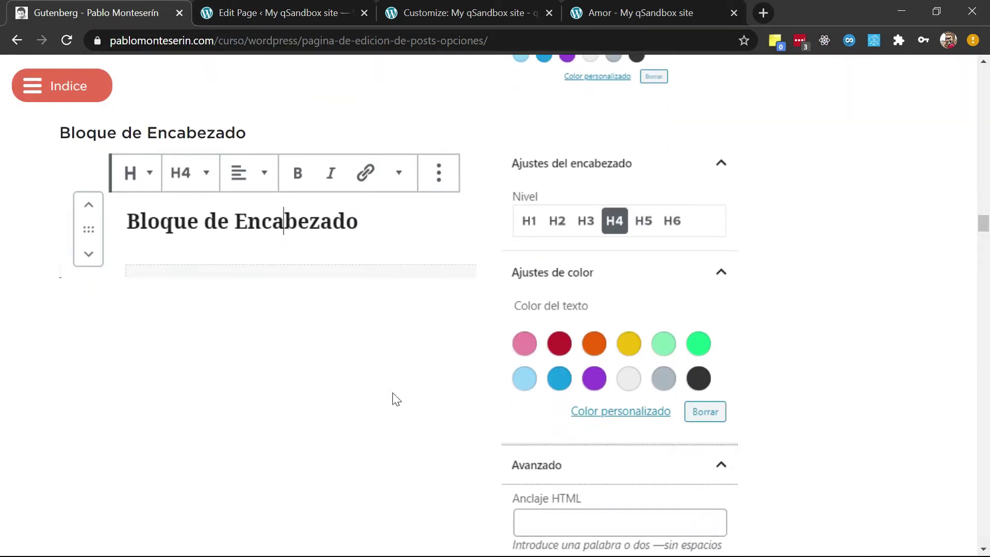
scroll(584, 411, down, 2)
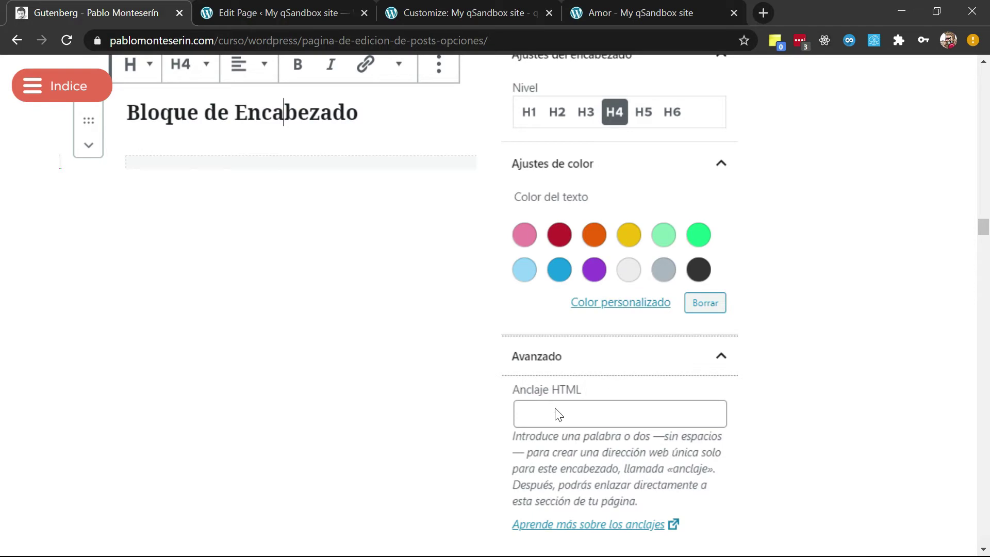
Return to the page editor, give the "asgasdfg" heading the HTML anchor "titulofinal" and update the page
click(305, 9)
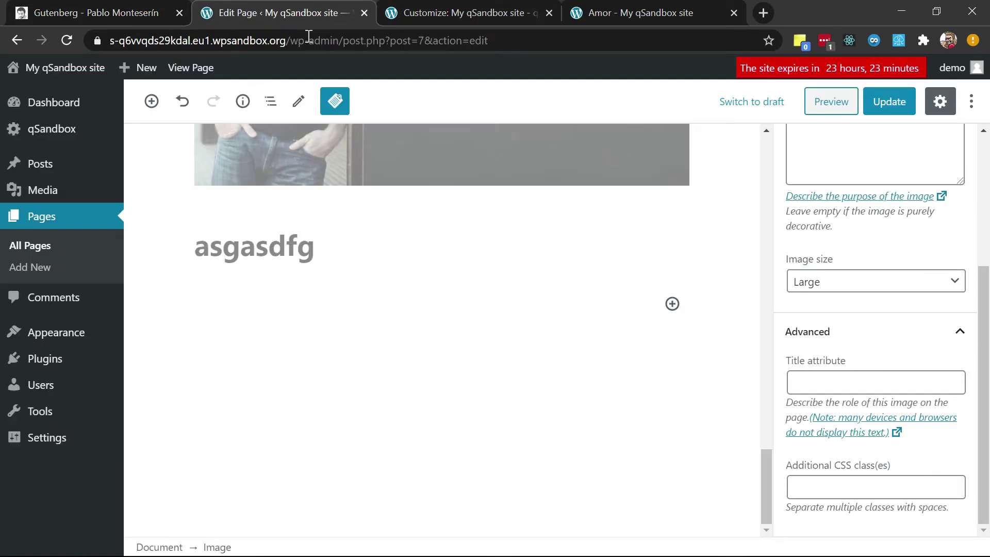
scroll(318, 272, up, 12)
scroll(318, 272, down, 5)
scroll(299, 326, down, 5)
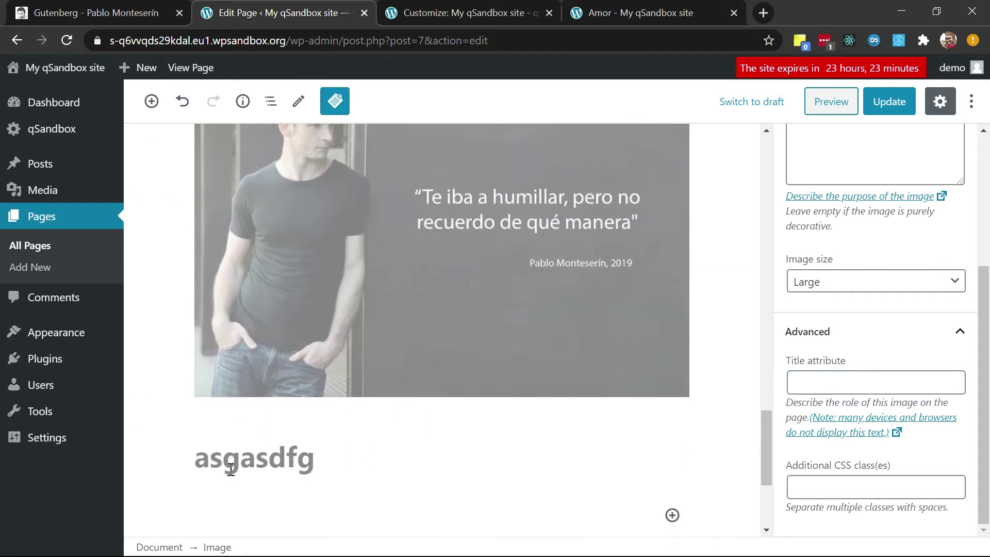
click(230, 466)
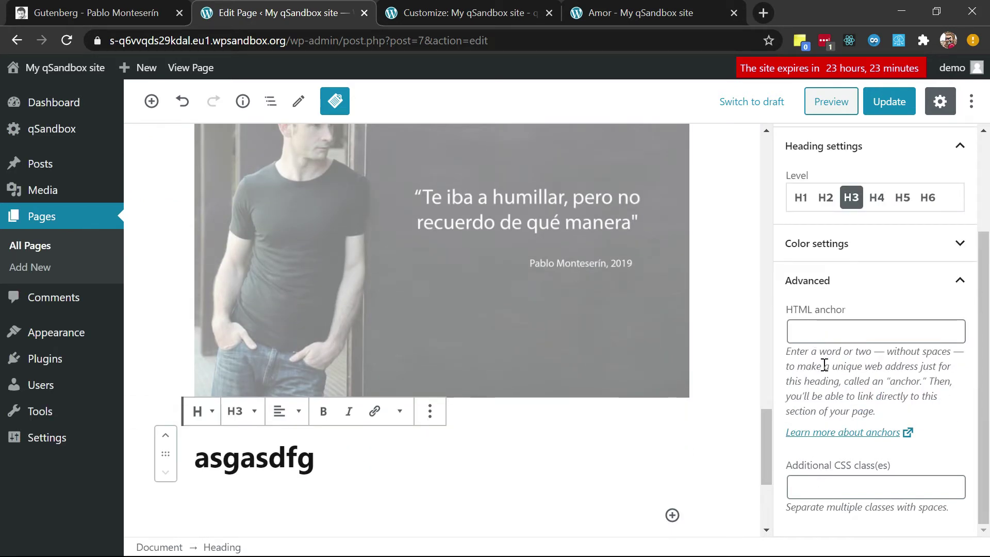
click(829, 485)
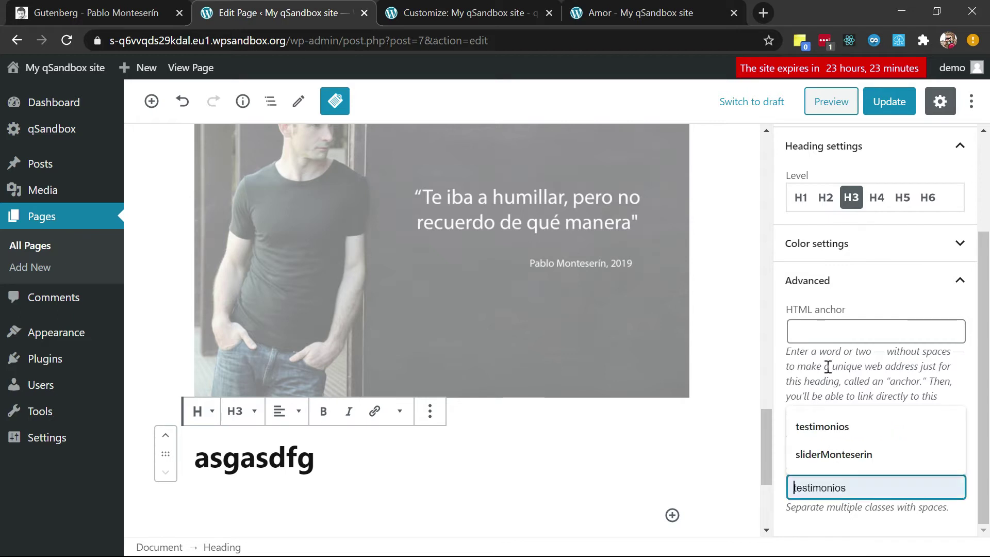
click(809, 336)
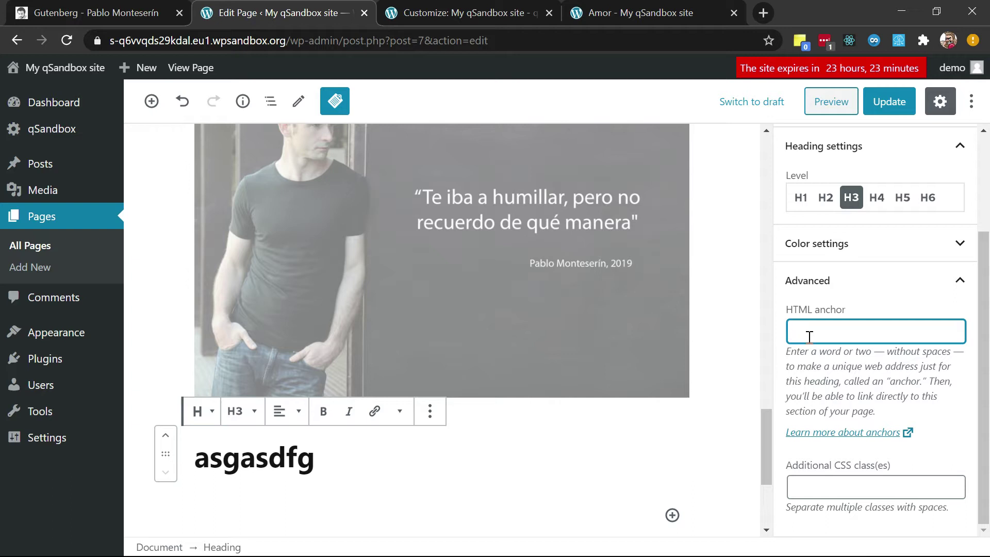
text(titulofin)
double_click(877, 328)
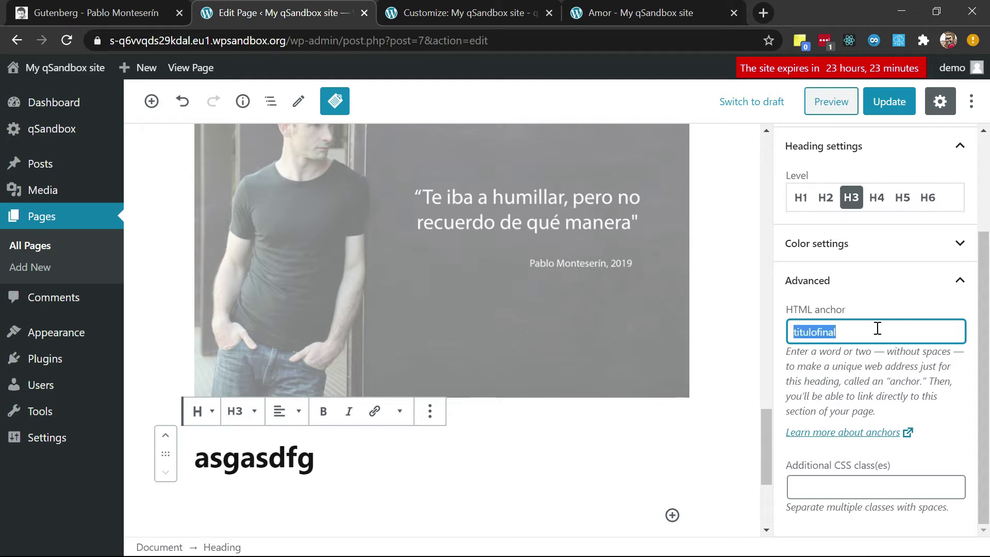
click(888, 102)
Insert a List block directly below the "Amor romántico" heading
scroll(385, 335, up, 15)
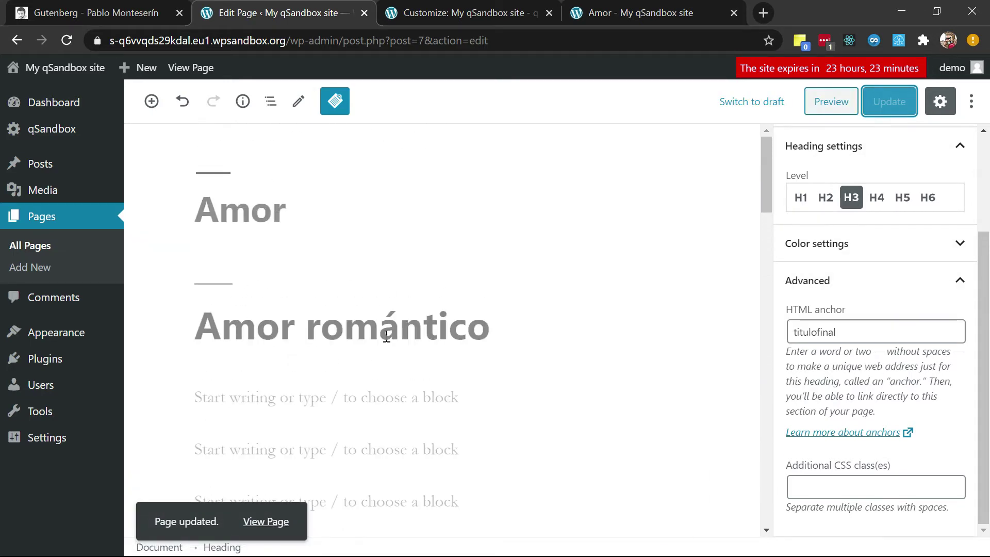
click(493, 331)
key(Return)
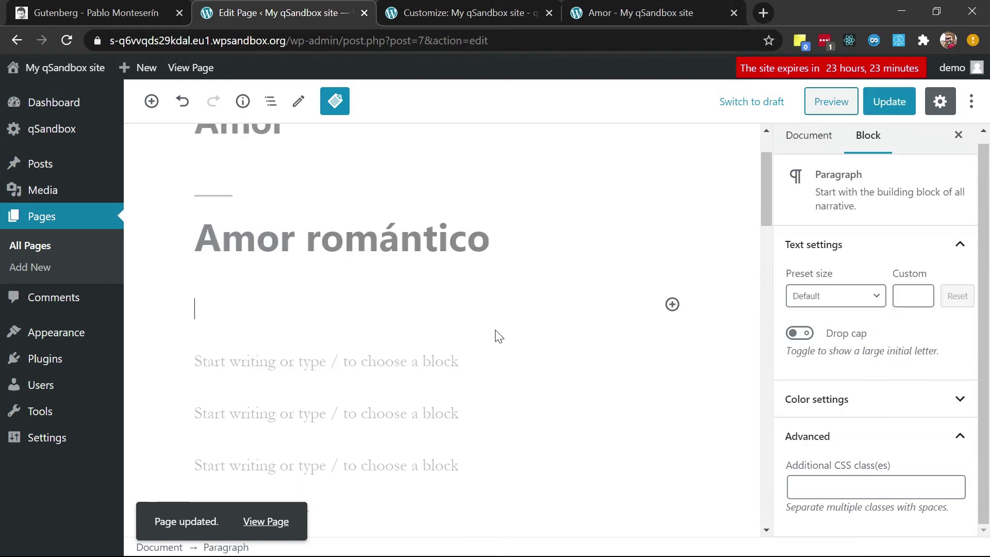
text(/lista)
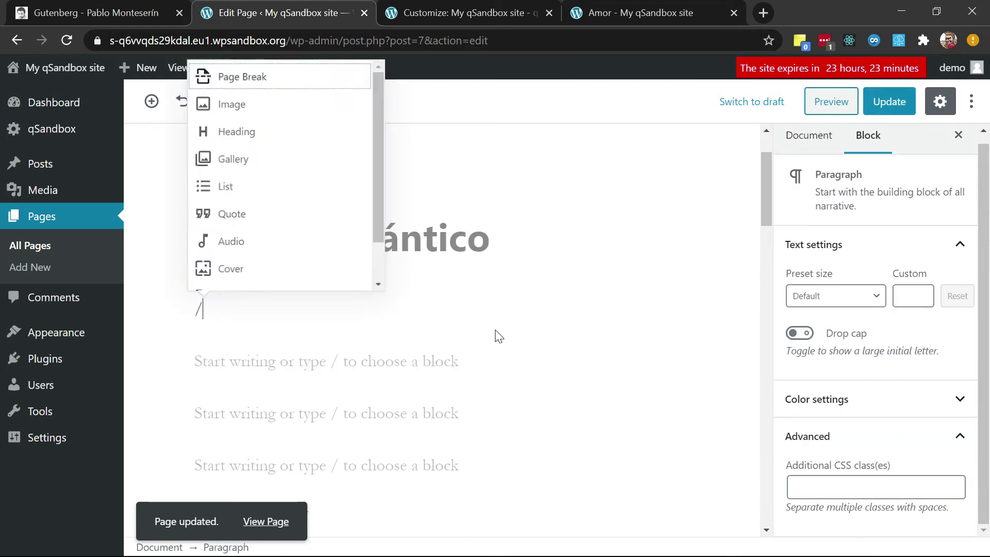
key(Return)
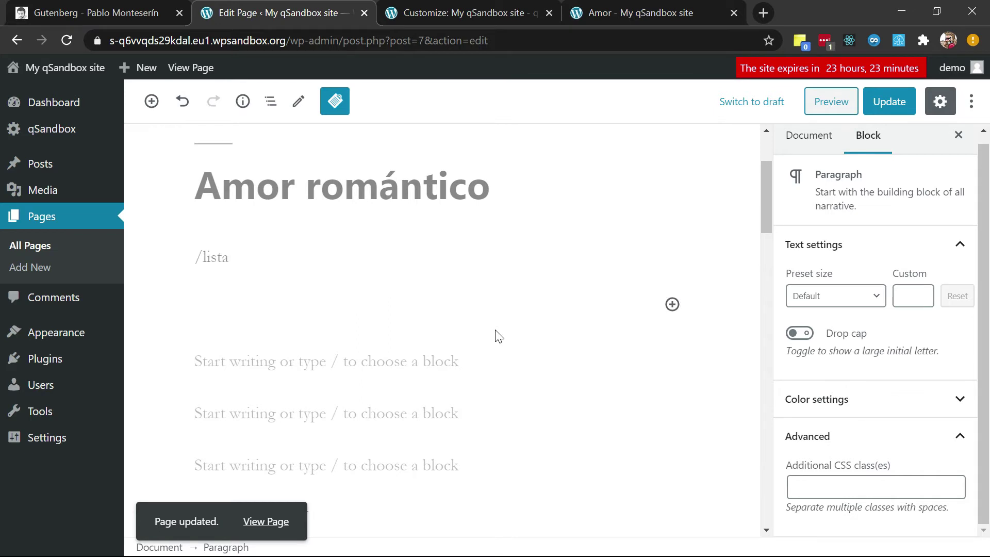
key(BackSpace)
key(BackSpace)
key(Return)
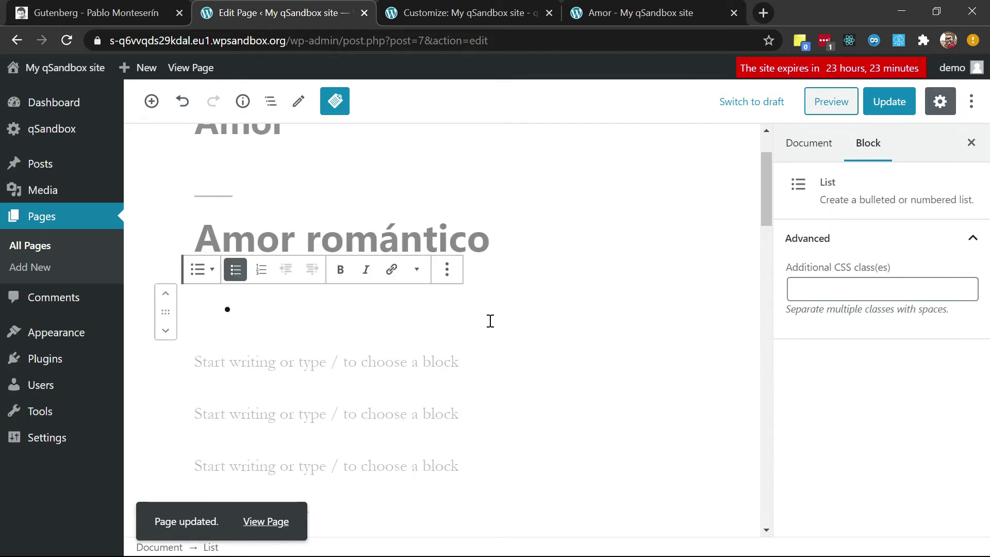
Fill the bulleted list with four items: "asdfg", "çafsg", "asdf" and "asdfg"
text(asdfg)
key(Return)
text(çafsg)
key(Return)
text(asdf)
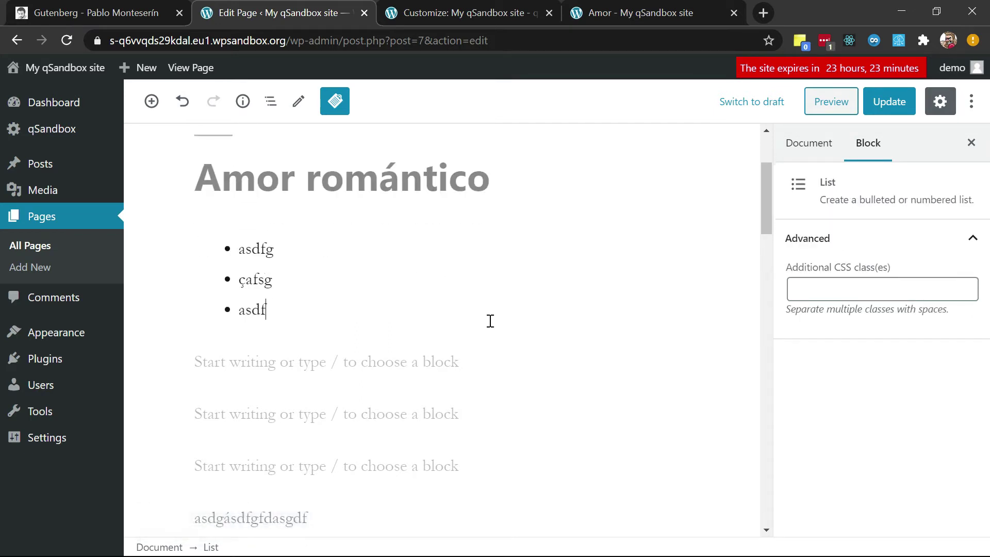
key(Return)
text(asdfg)
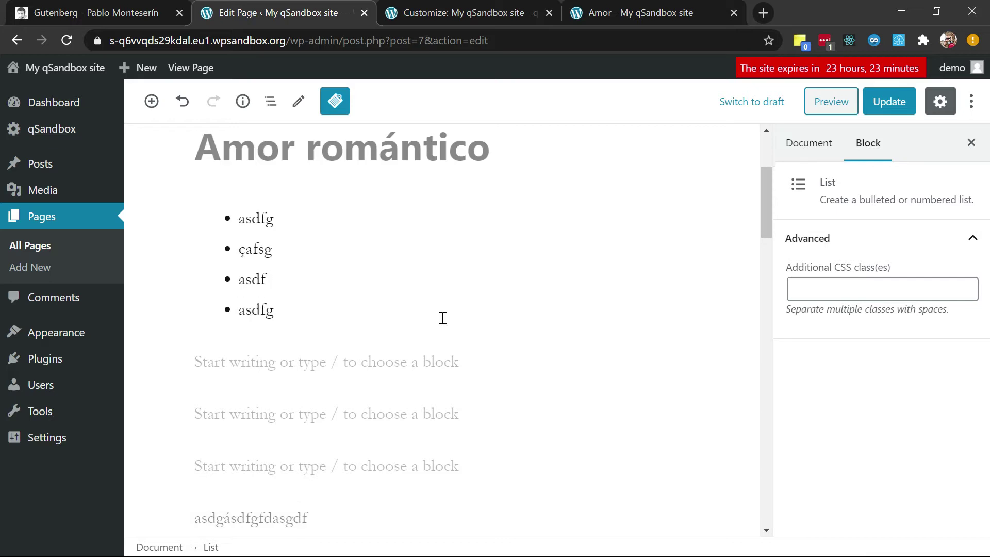
Replace the fourth list item's text with "ir al final" and link it to #titulofinal
double_click(249, 313)
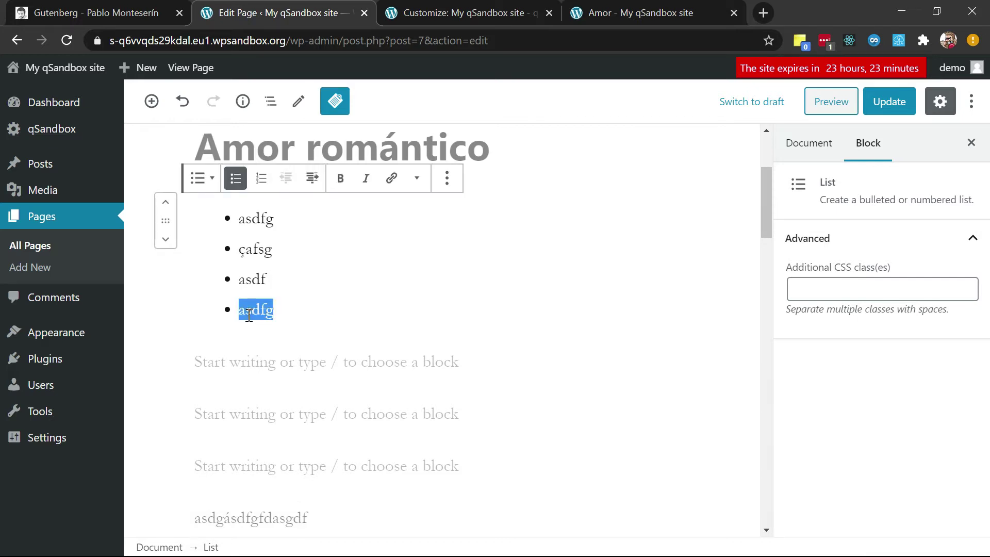
text(inal final)
key(shift+Left)
key(shift+Left)
key(shift+Left)
key(shift+Left)
key(shift+Left)
key(shift+Left)
key(shift+Left)
key(shift+Left)
key(shift+Left)
key(shift+Left)
key(ctrl+k)
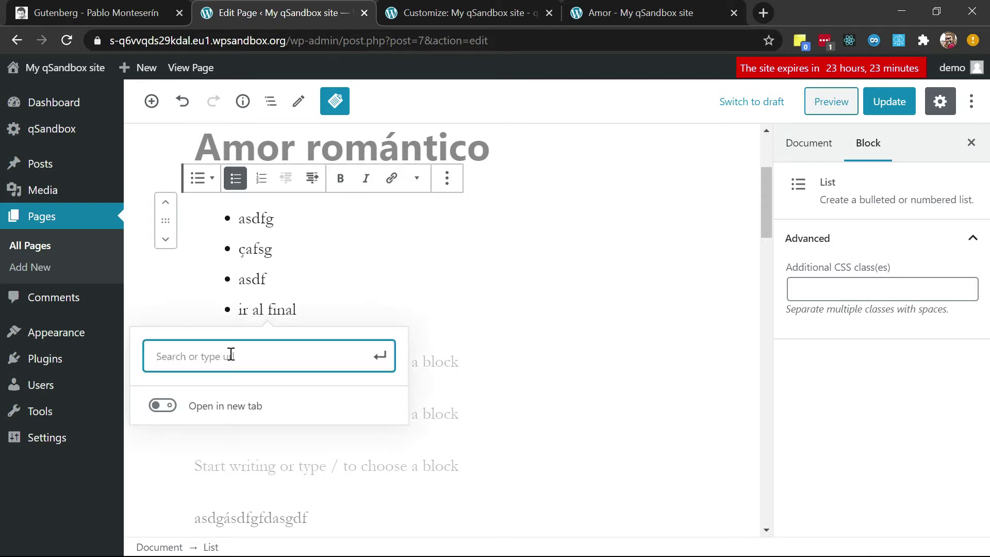
text(#titulofinal)
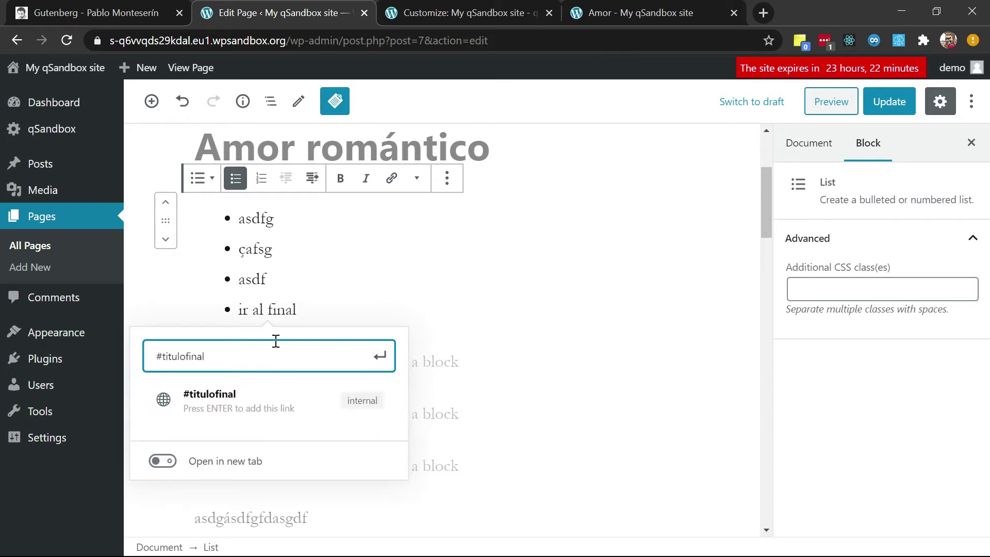
click(225, 408)
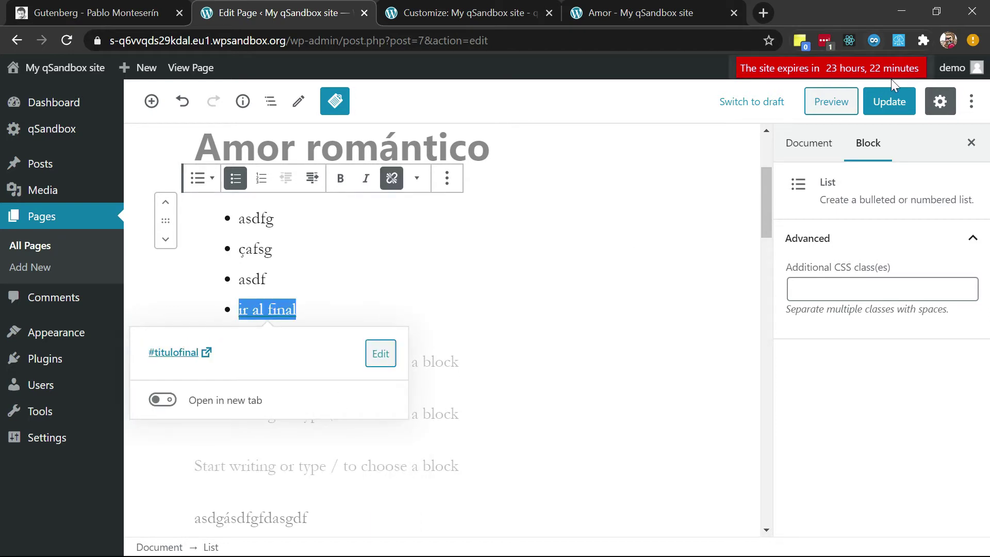
Update the page and test the "ir al final" link on the published page in a new browser tab
click(883, 103)
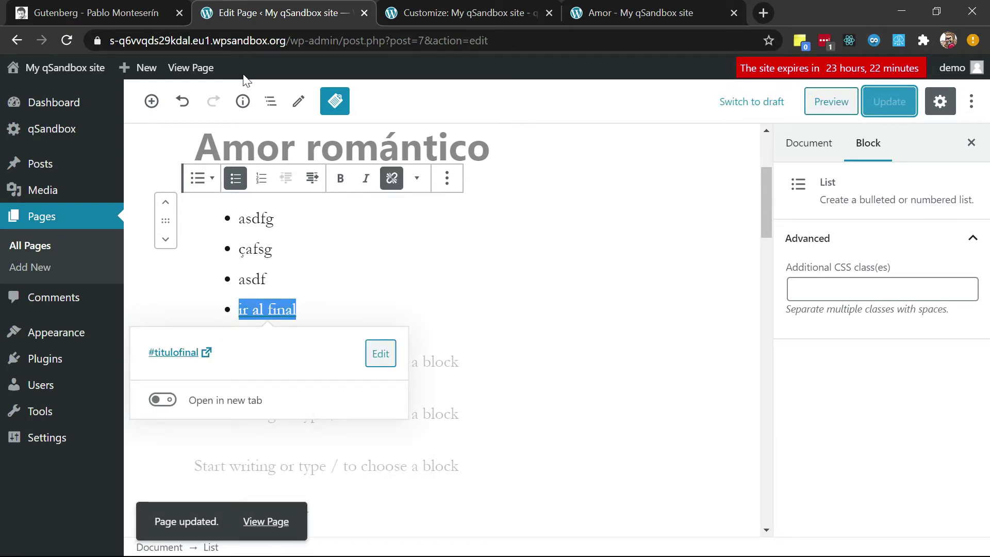
middle_click(199, 72)
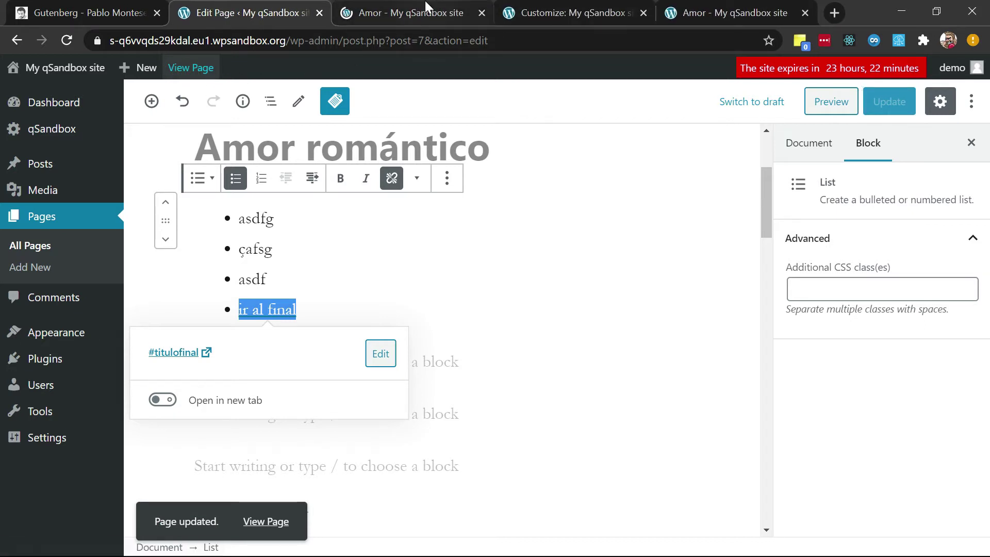
click(412, 12)
scroll(268, 303, down, 3)
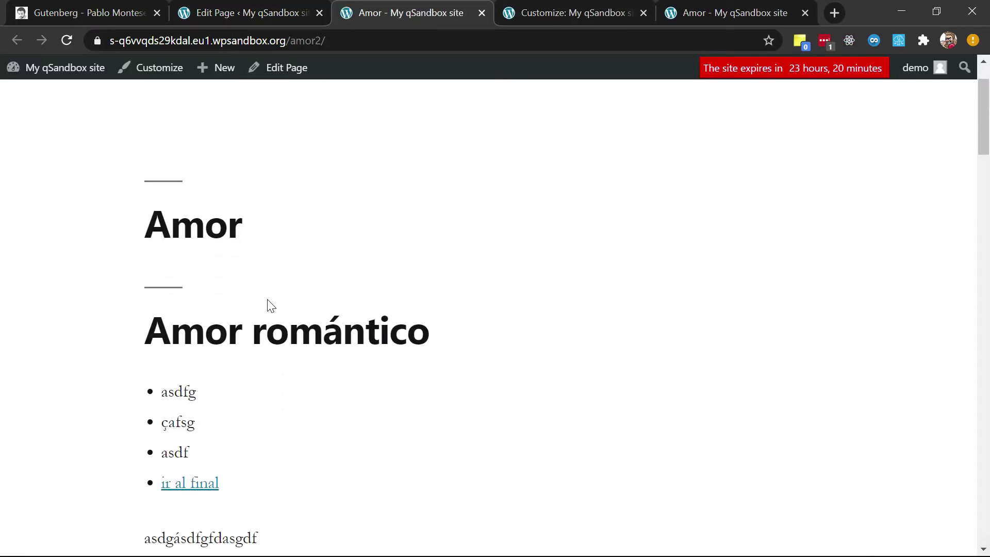
click(197, 432)
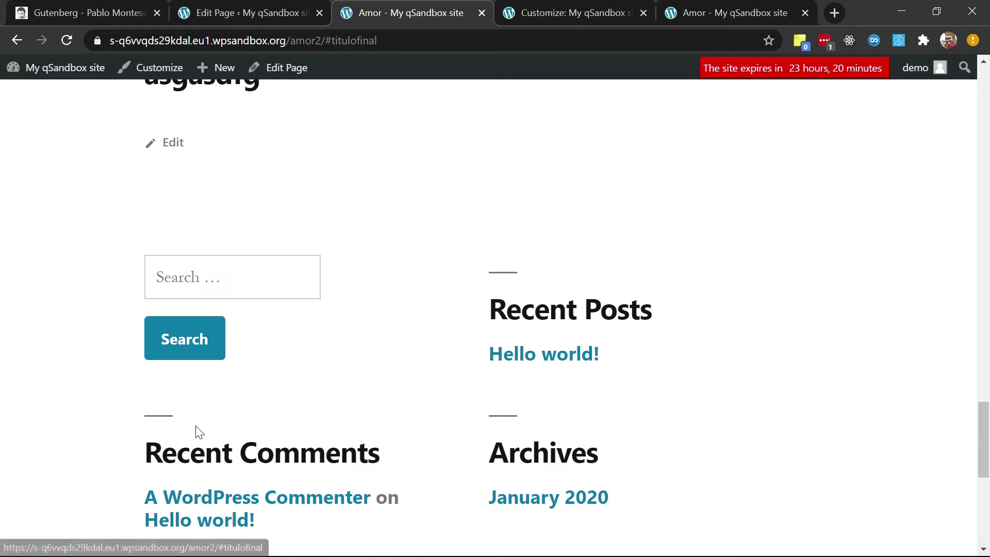
scroll(230, 183, up, 1)
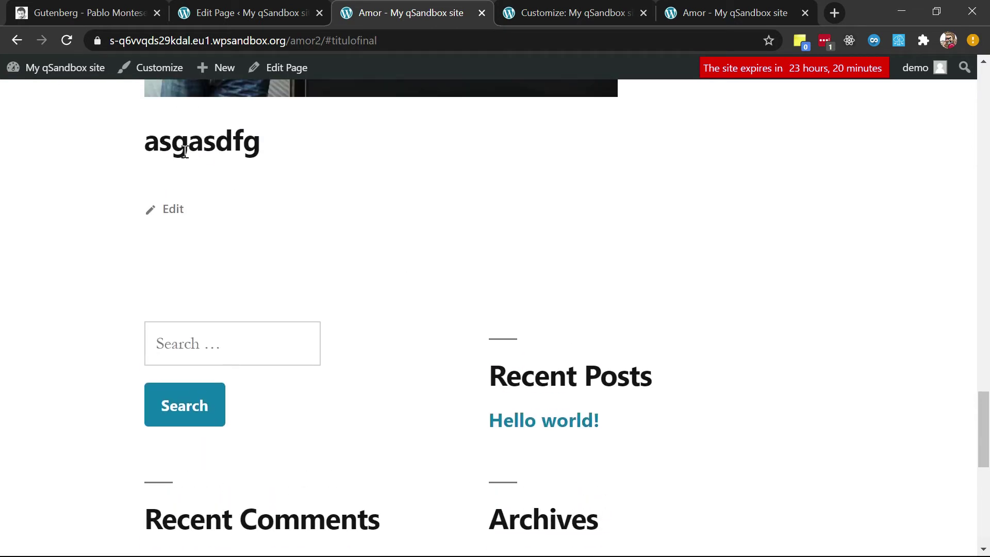
scroll(274, 77, up, 1)
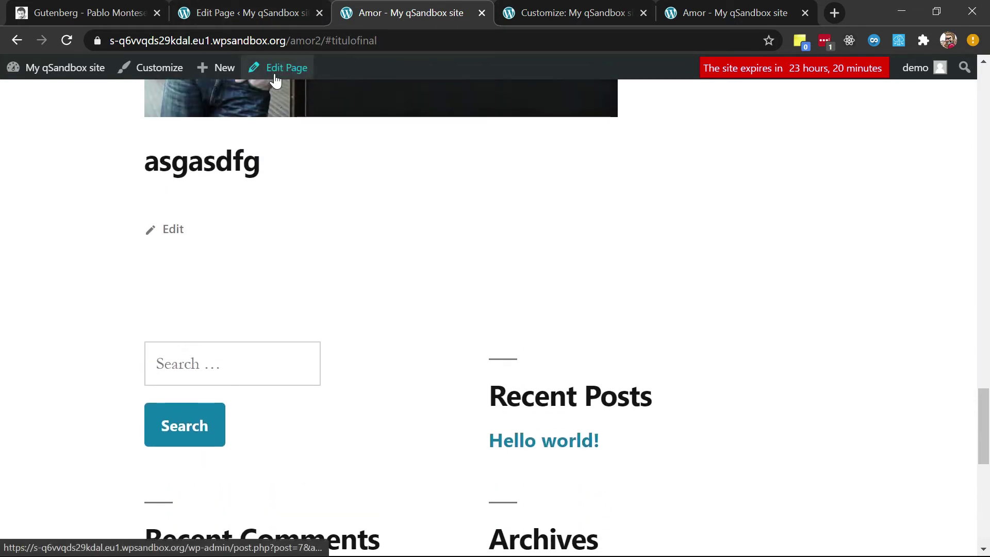
scroll(275, 80, down, 2)
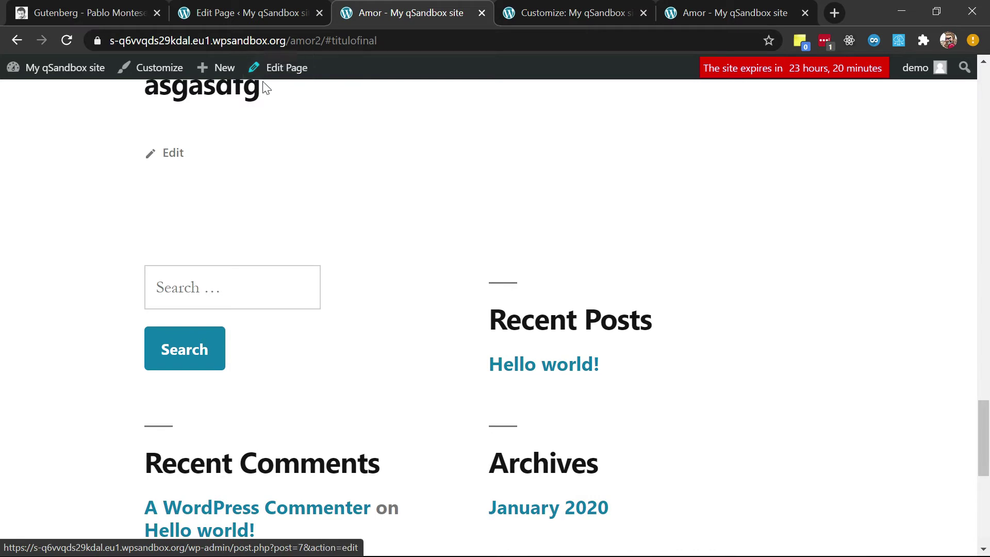
scroll(194, 89, up, 1)
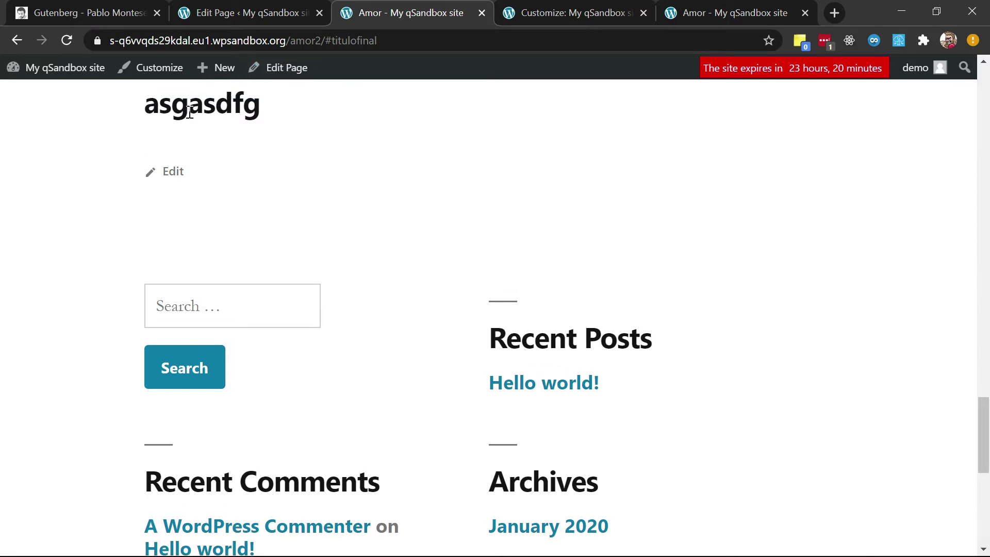
scroll(166, 109, up, 15)
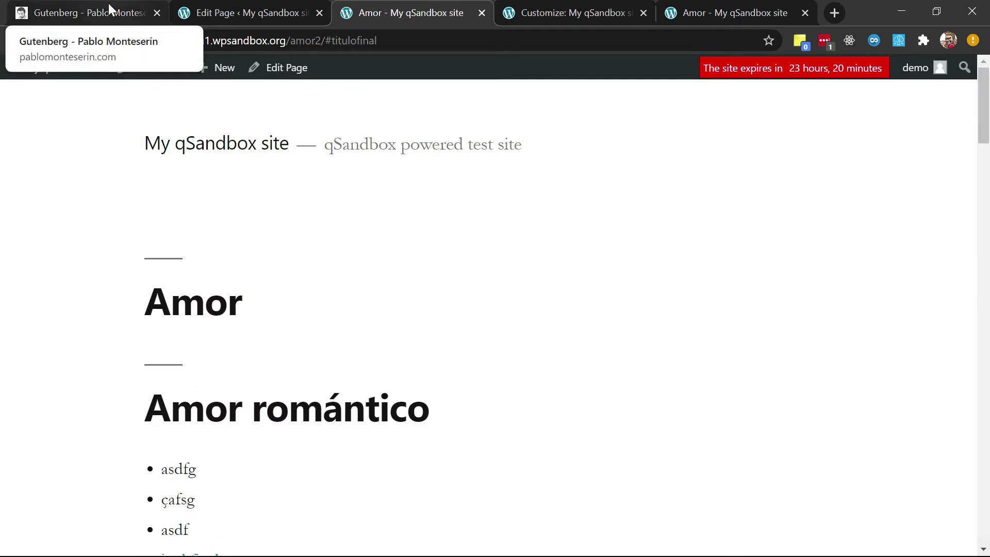
Switch to the Gutenberg course page and follow the "Navegación por bloques" link in its index
click(108, 3)
scroll(202, 235, up, 10)
scroll(203, 235, up, 10)
scroll(161, 269, down, 3)
click(162, 260)
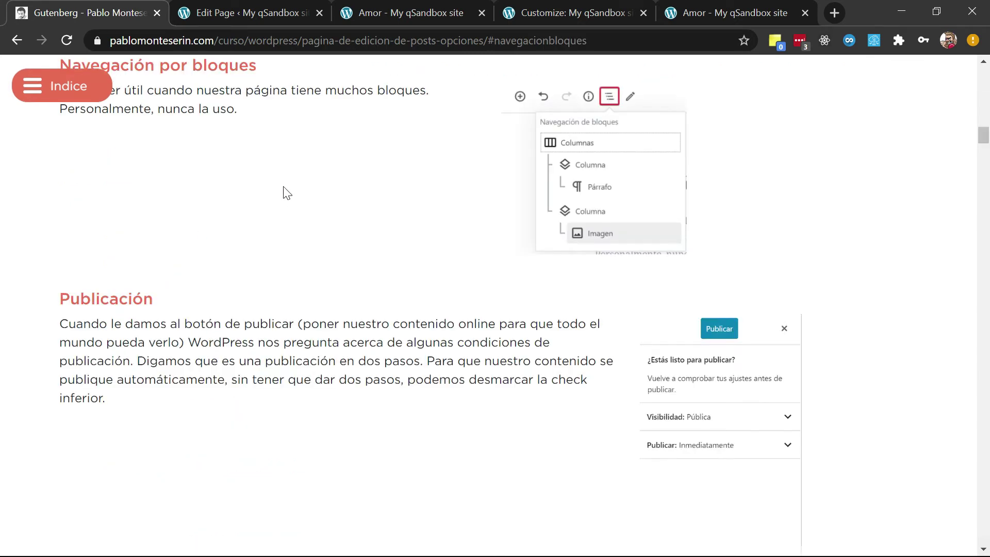
Go back up to the course index and search the page for "encab"
scroll(265, 141, up, 20)
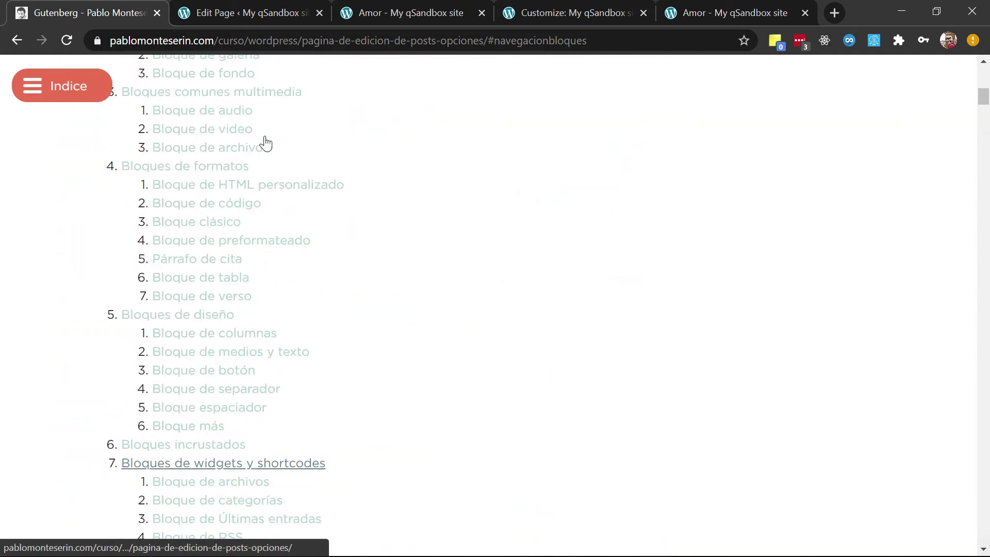
key(ctrl+f)
text(encabo)
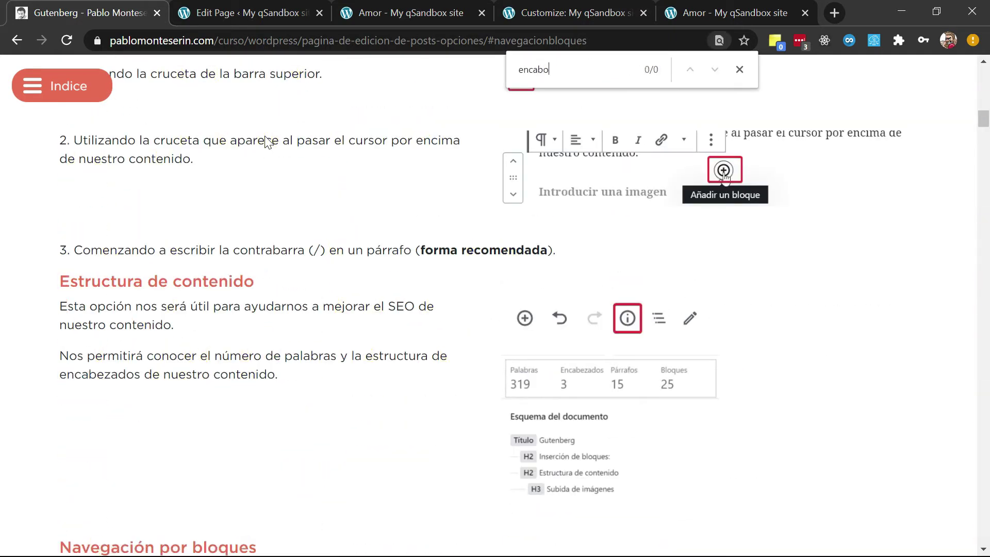
key(BackSpace)
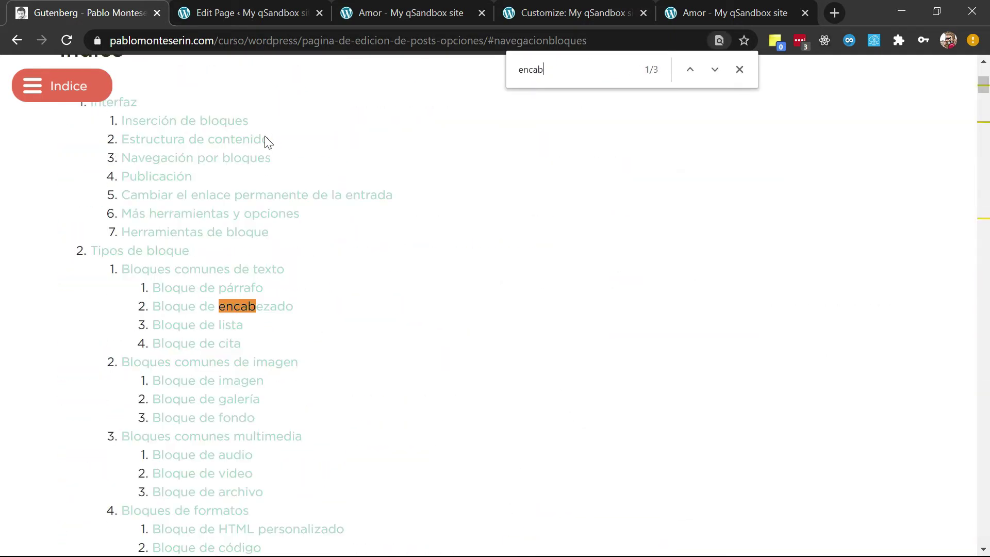
Follow the "Bloque de encabezado" link in the course index and look through the heading, list and quote block sections
click(273, 306)
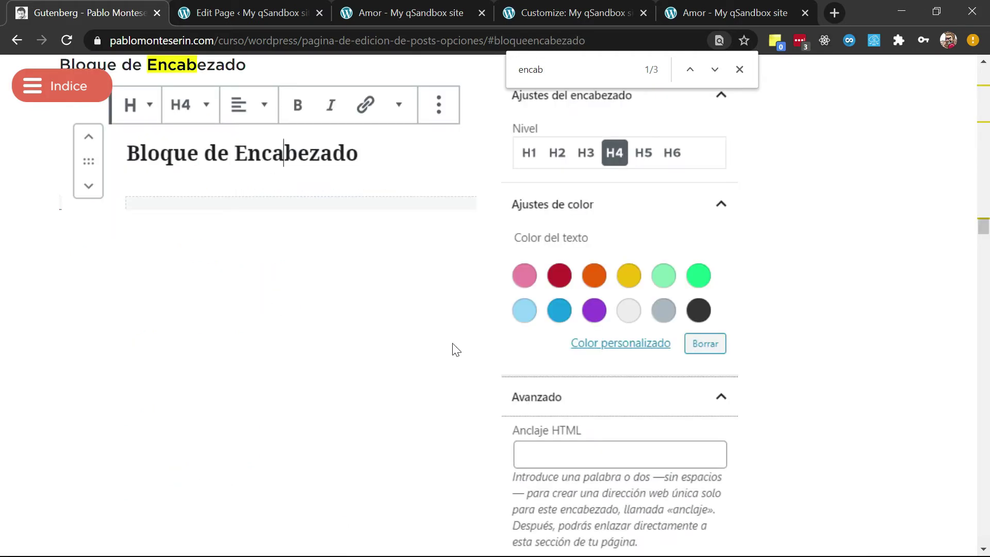
scroll(462, 342, down, 8)
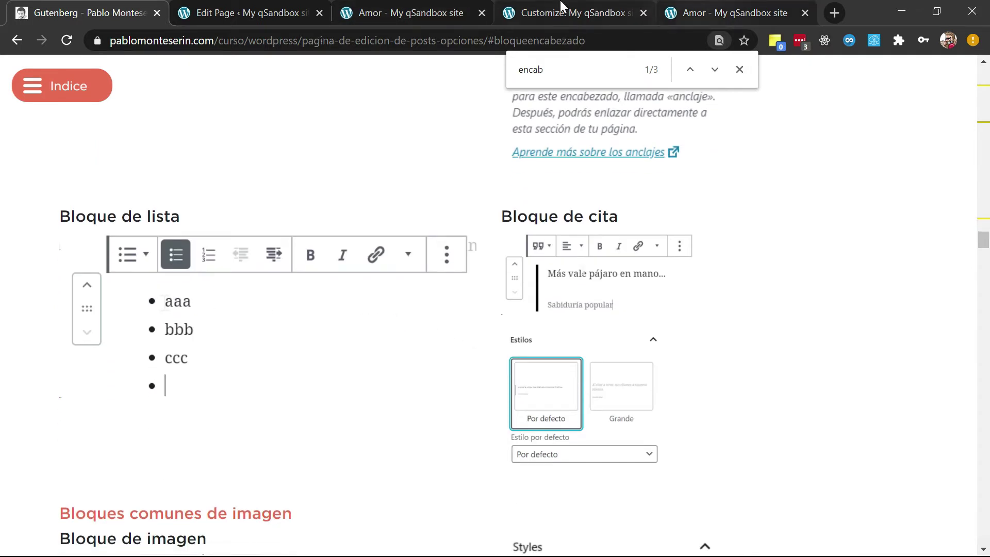
In the page editor, convert the list to a numbered one and add "sadgasdf" as a nested item under "ir al final"
click(216, 5)
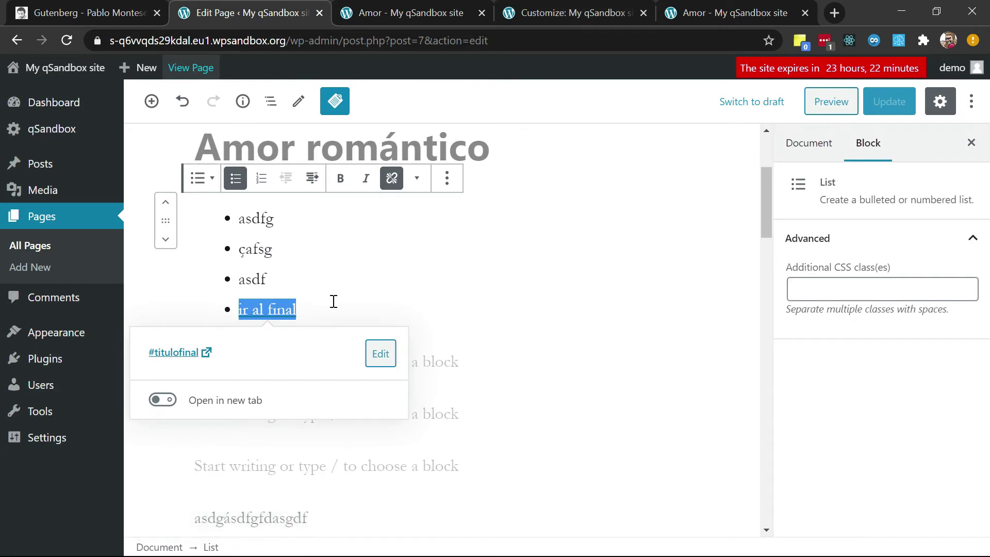
click(260, 180)
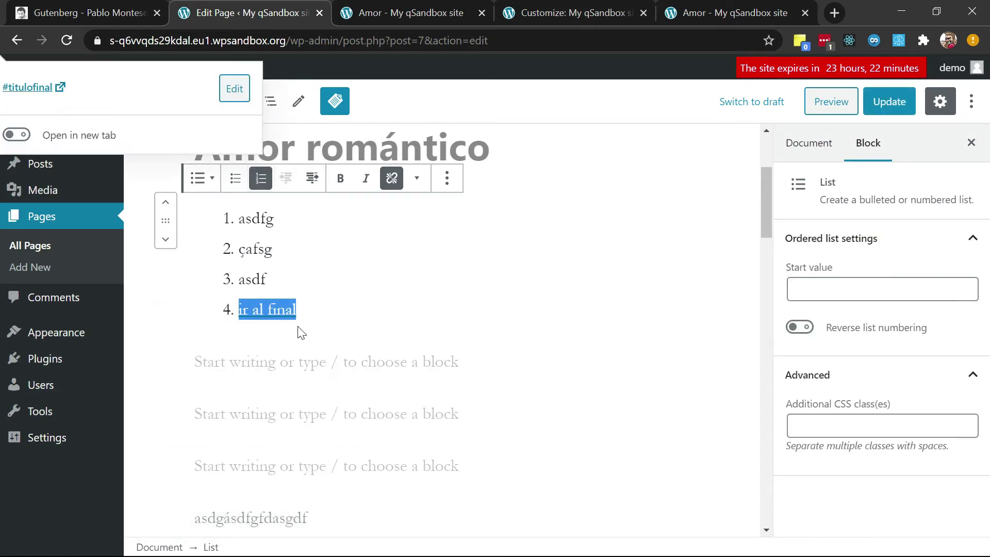
click(315, 310)
key(Return)
text(sadgasdf)
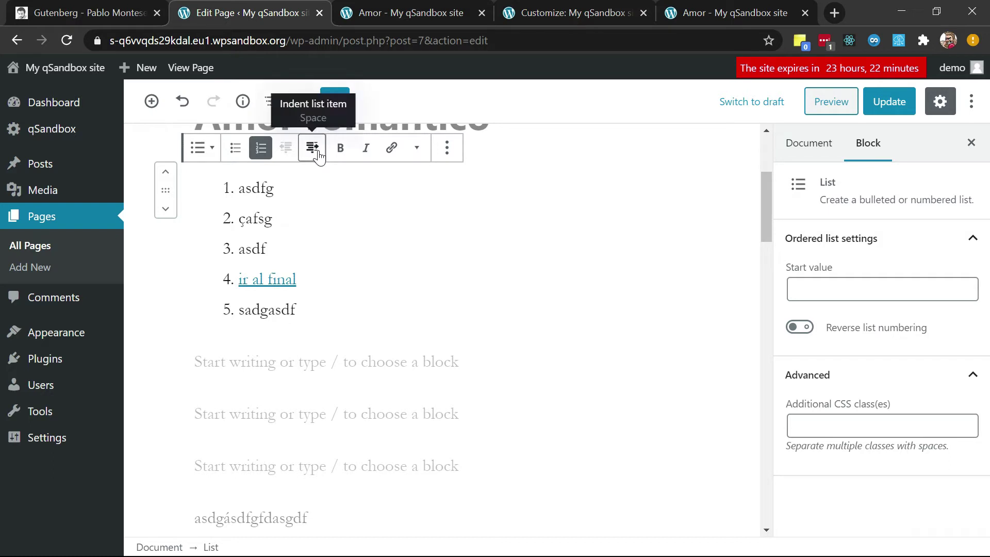
click(312, 148)
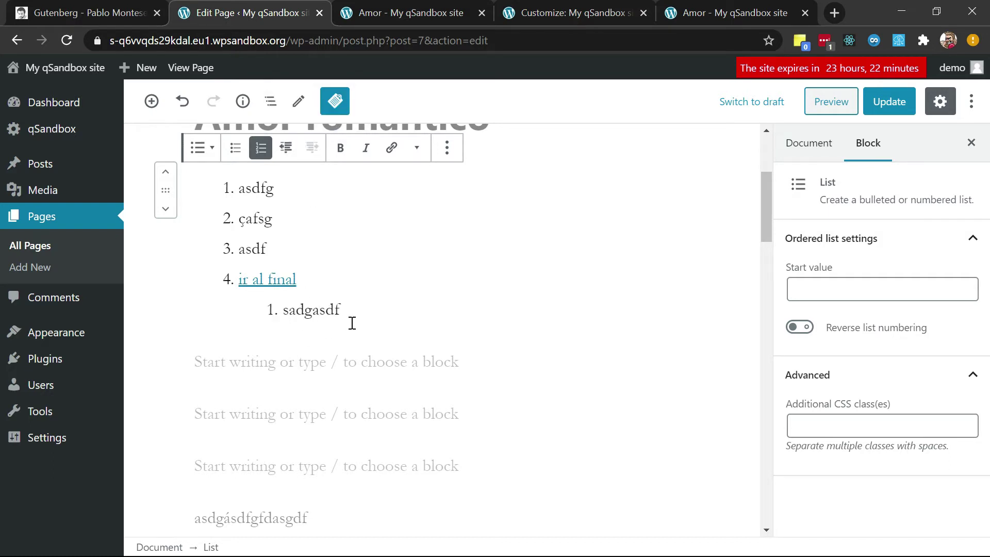
Outdent and re-indent the "sadgasdf" item, and turn the list back into a bulleted one
click(287, 148)
click(313, 148)
click(237, 149)
key(ctrl+z)
click(235, 154)
key(Down)
click(233, 149)
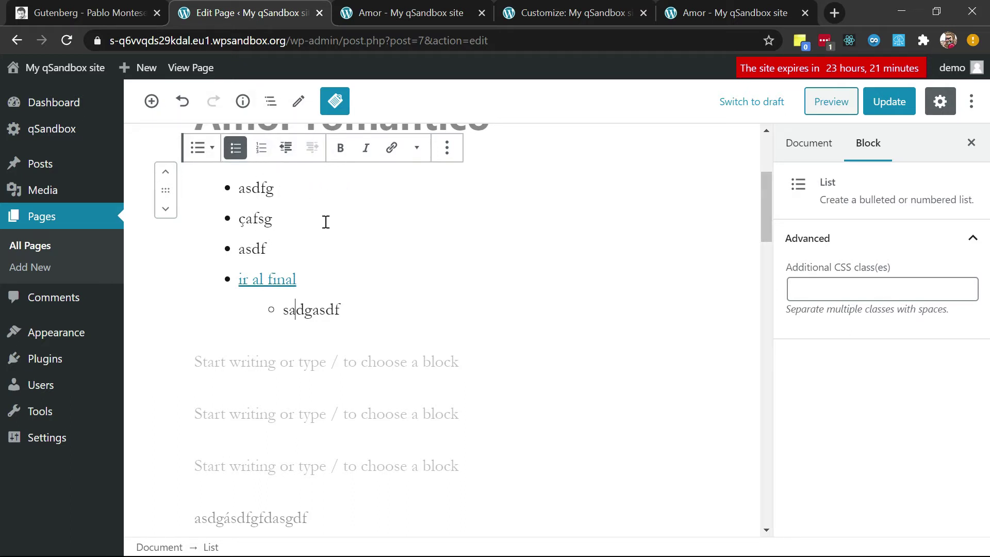
Switch to the Gutenberg course page and look over its "Bloque de cita" section
click(47, 6)
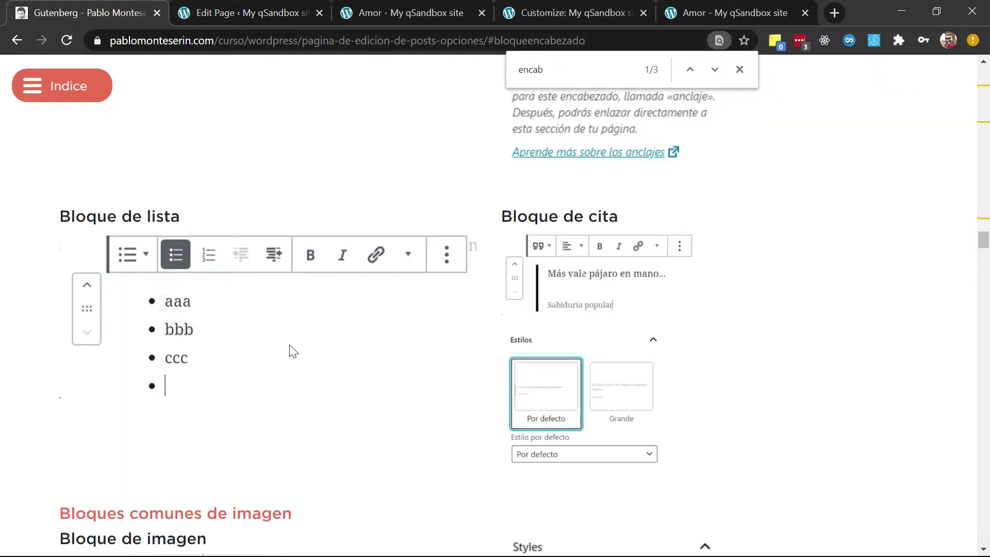
scroll(289, 347, down, 1)
scroll(289, 345, up, 3)
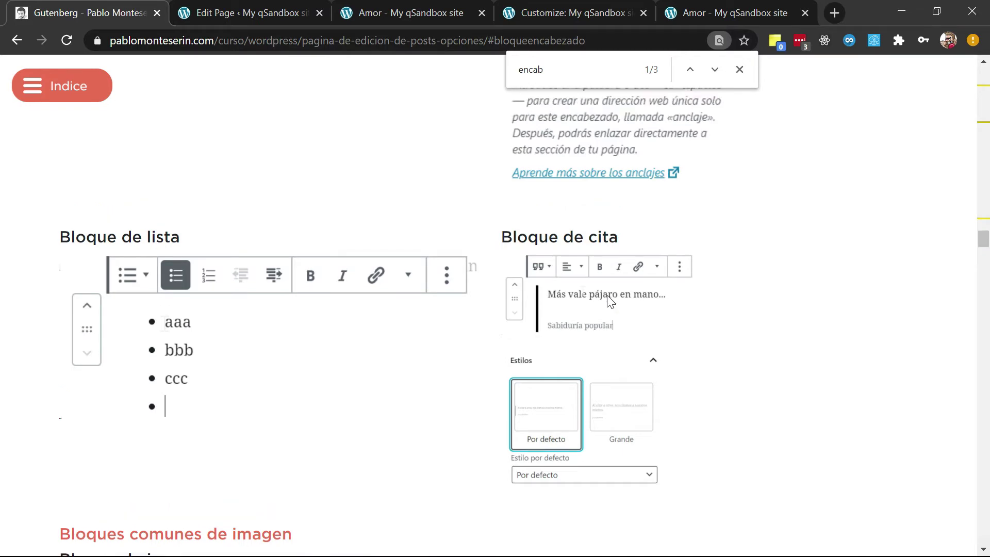
Switch to the page editor and insert a Quote block below the "asgasdfg" heading at the end of the page
click(289, 10)
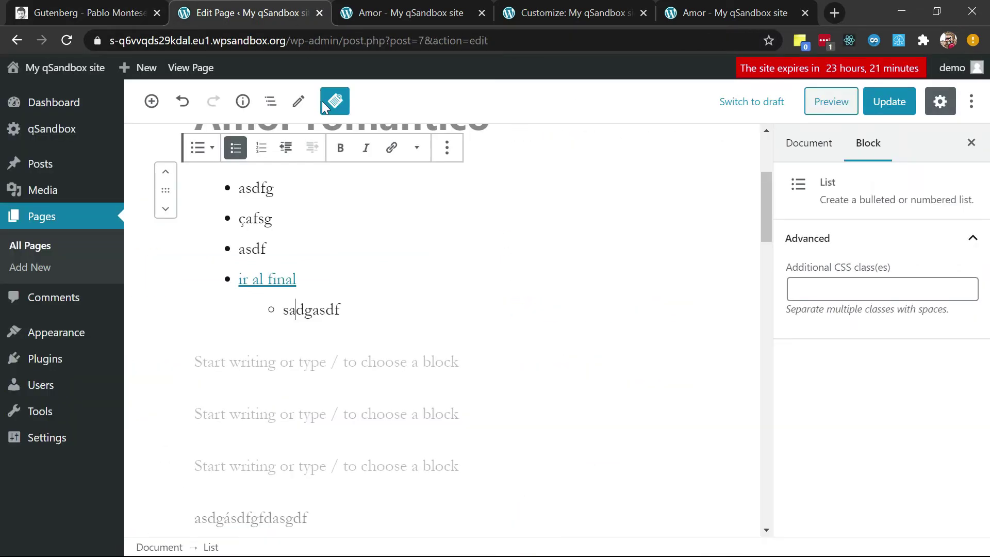
scroll(365, 309, down, 5)
scroll(320, 286, down, 10)
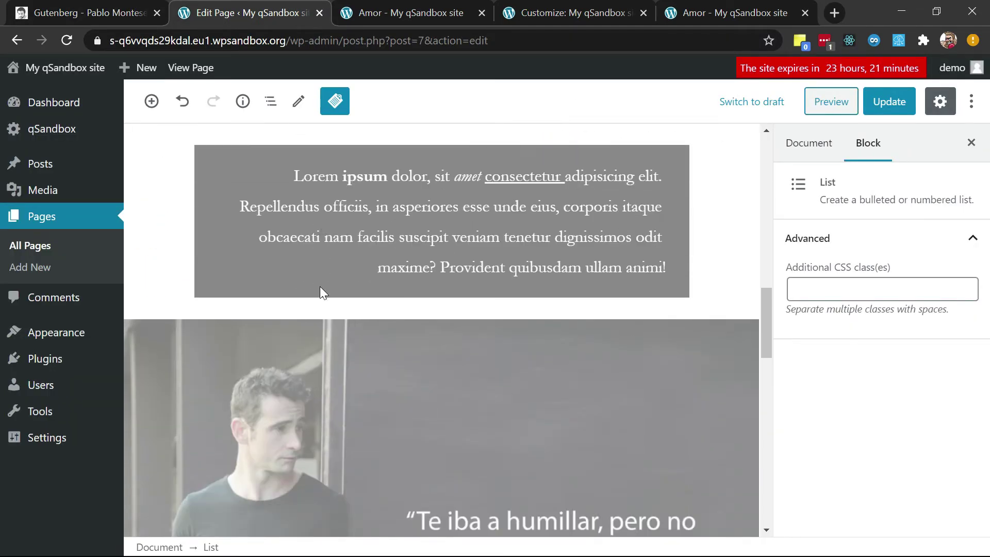
scroll(320, 286, down, 8)
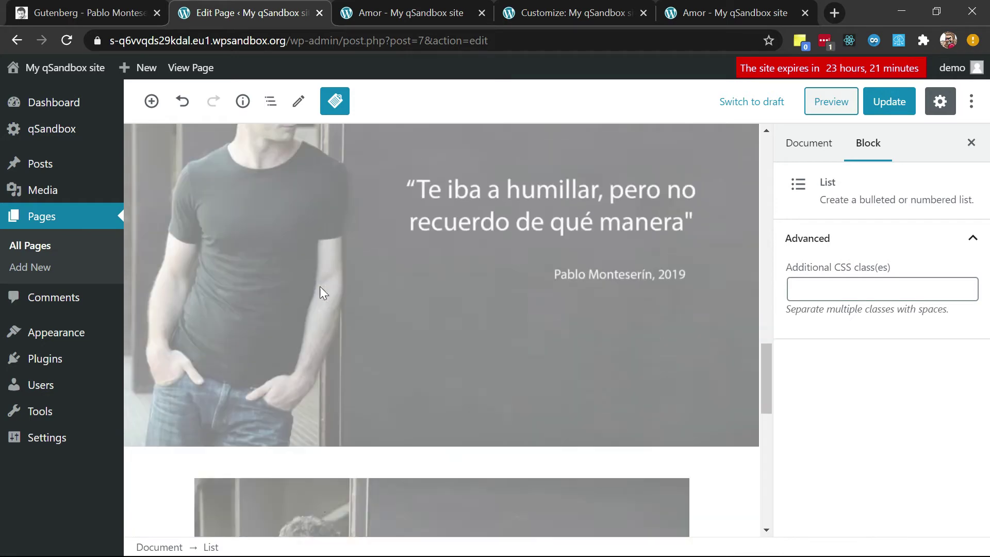
scroll(317, 289, down, 3)
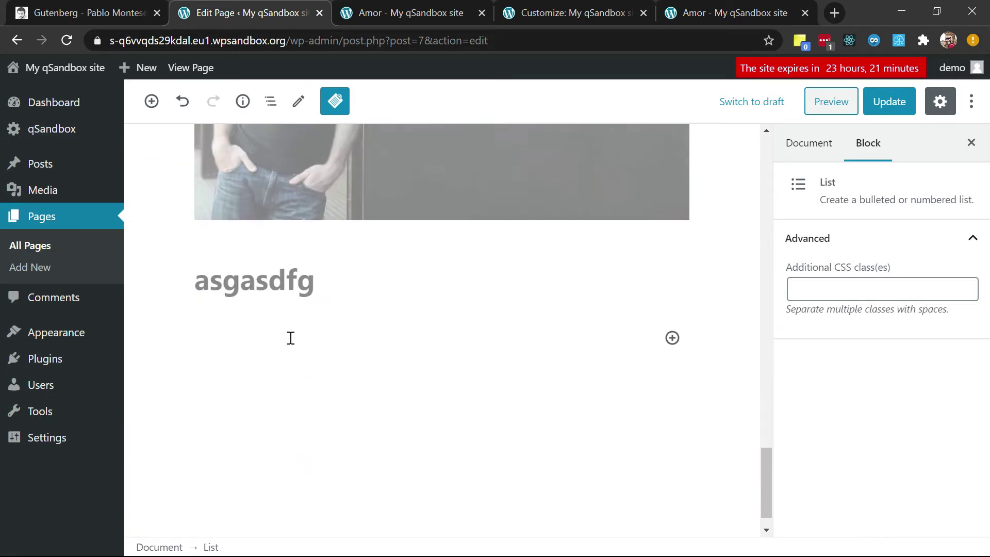
click(249, 336)
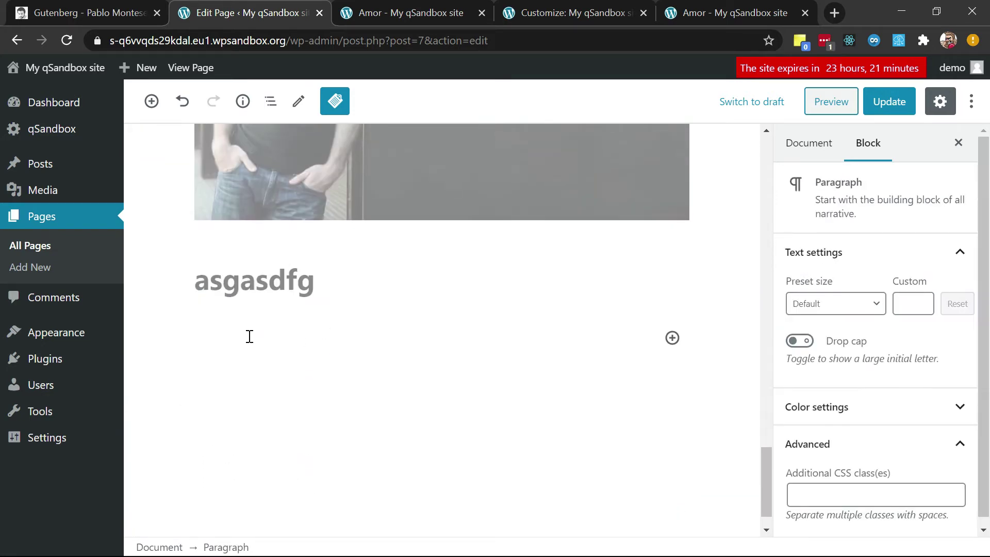
text(/quo)
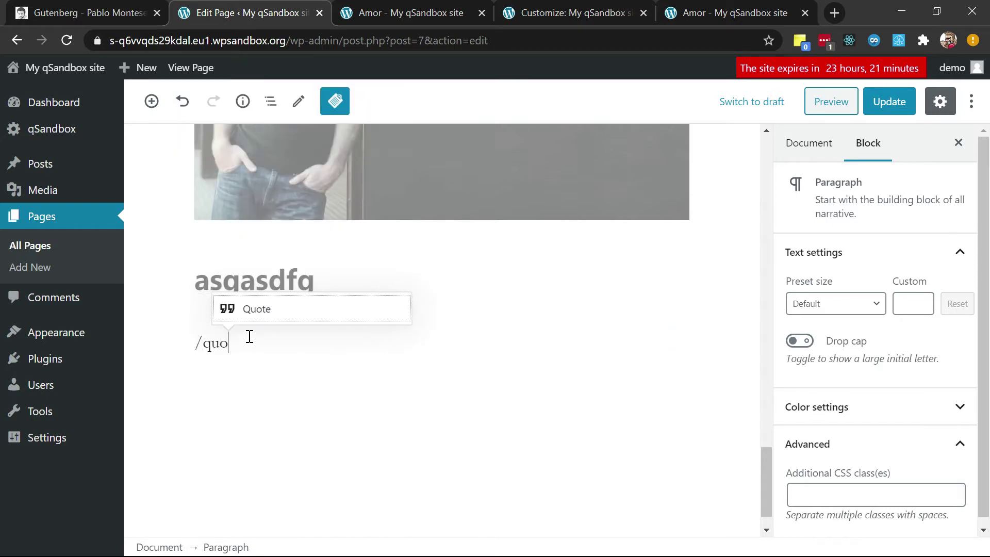
click(283, 325)
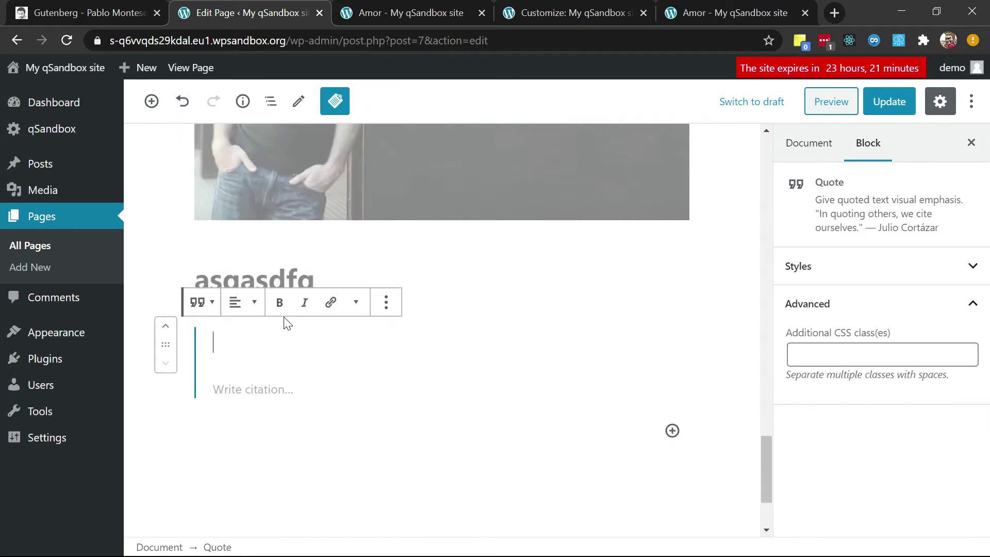
Enter "Te asdfgjklbhfasdkjlbhdfajkh bkdf" as the quote text and the author's full name as its citation
text(TE)
key(BackSpace)
text(e3)
text(asdf)
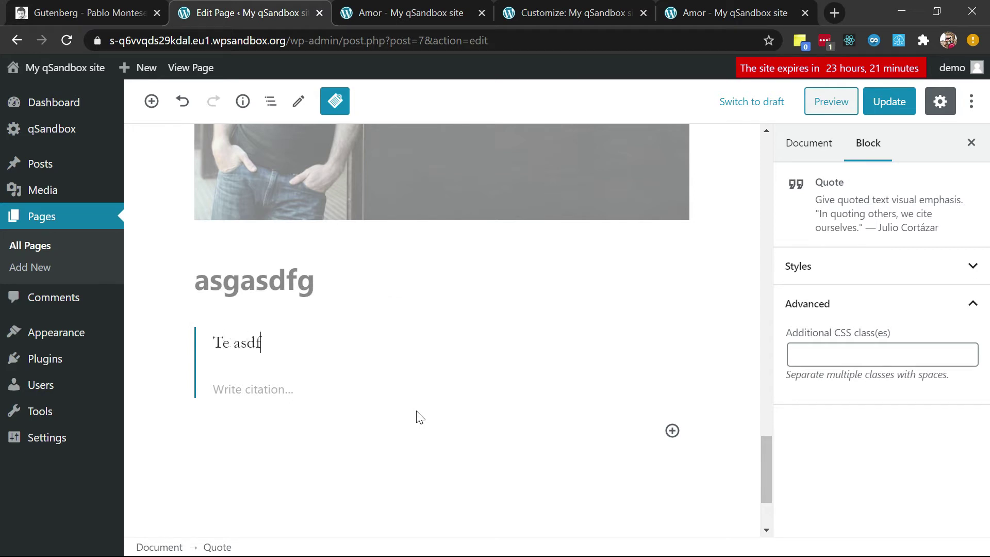
text(gjklbhfasdkjlbhdfajkh bkdf)
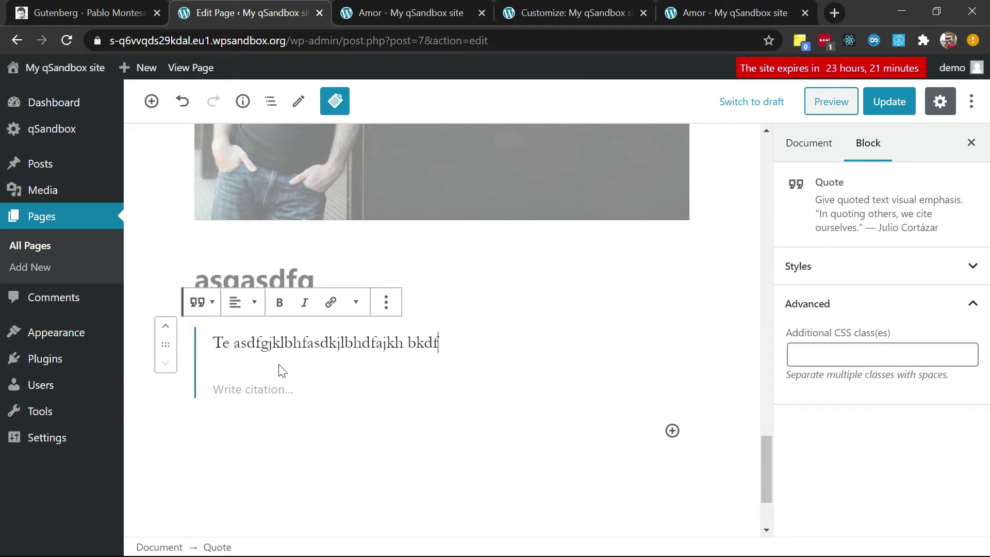
click(226, 391)
text(Pa)
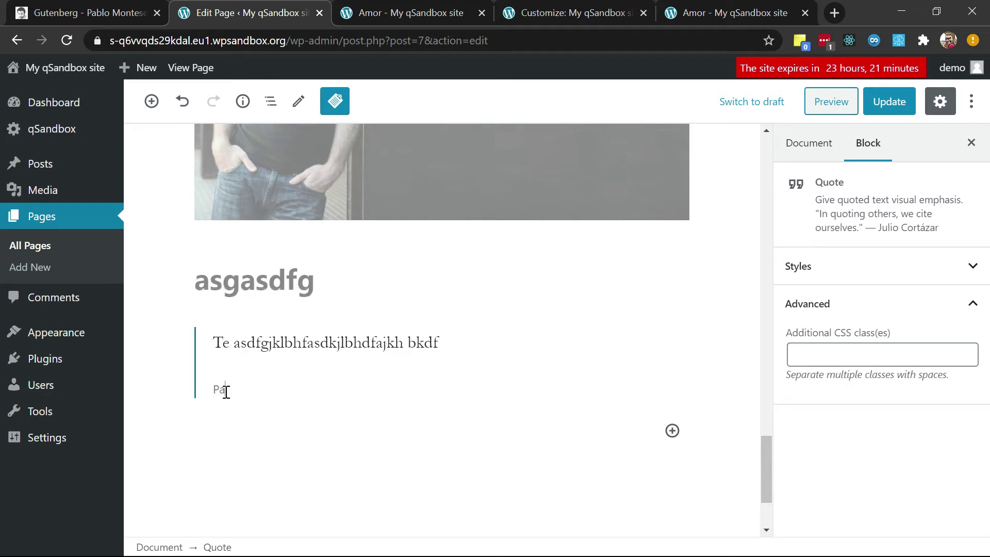
text(blo Monteserín)
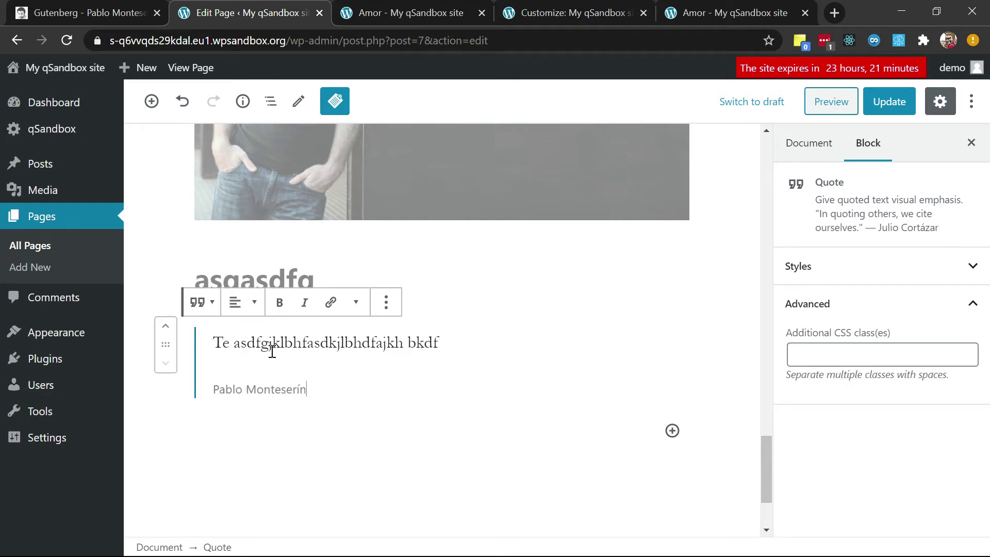
Try the Large style on the quote block and set it back to the Default style
click(957, 273)
click(908, 314)
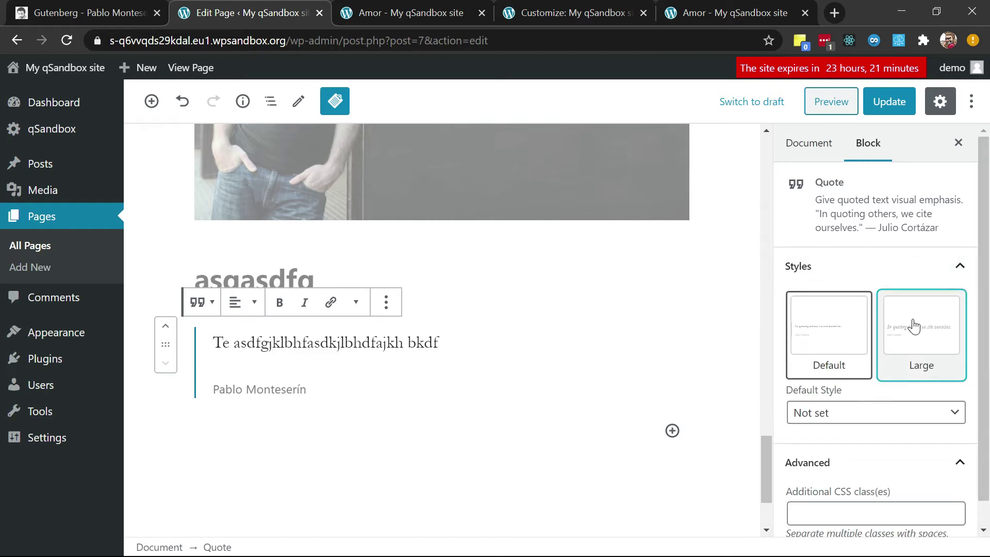
click(845, 333)
Update the page and check the new quote on the published page in a new browser tab
click(888, 103)
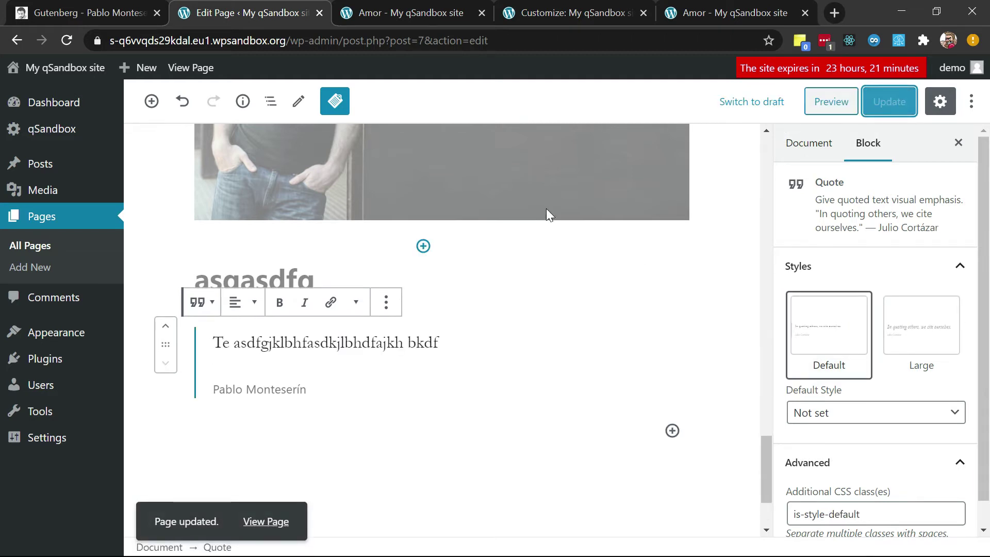
middle_click(184, 73)
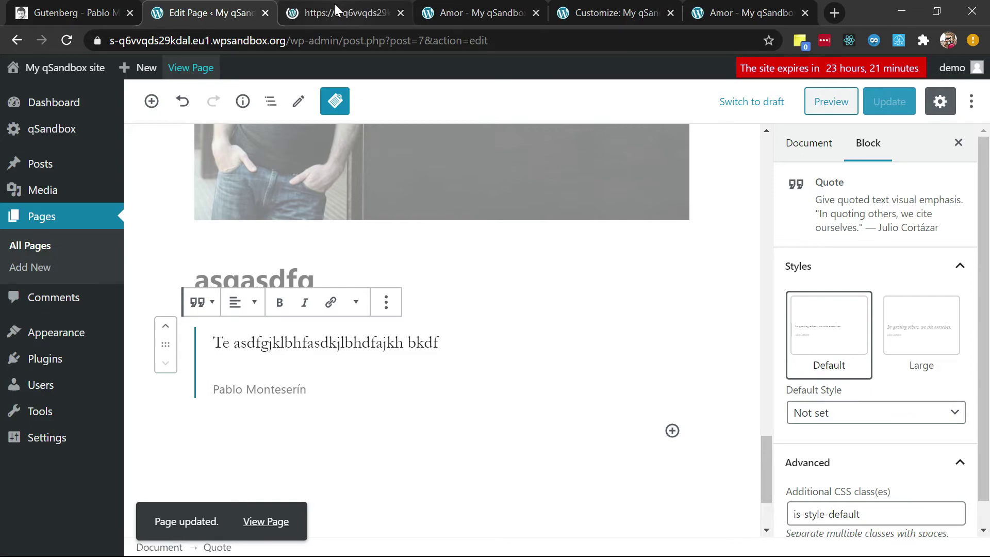
click(334, 6)
scroll(321, 309, down, 15)
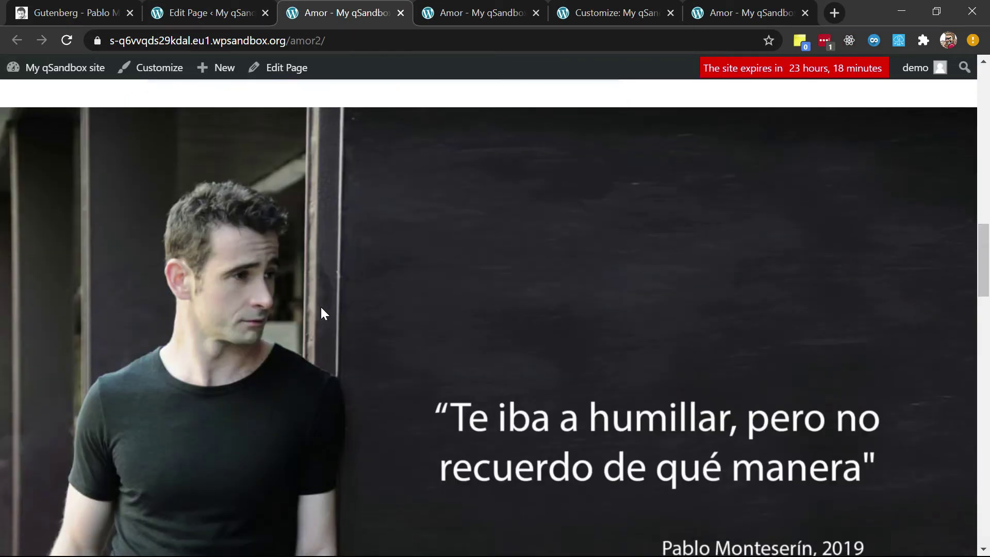
scroll(320, 311, down, 8)
scroll(321, 311, up, 7)
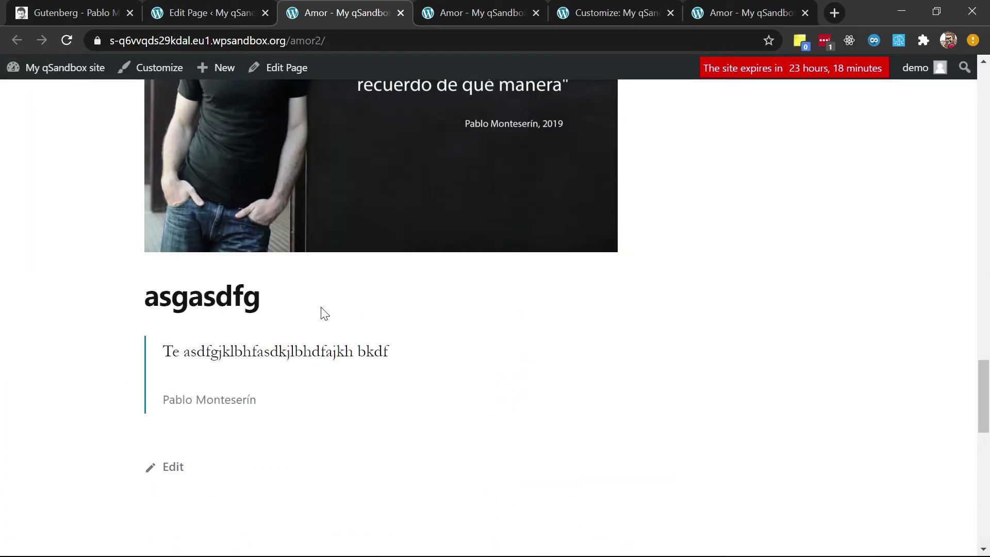
Return to the page editor and view the Default Style options available for the quote block
click(190, 10)
click(882, 415)
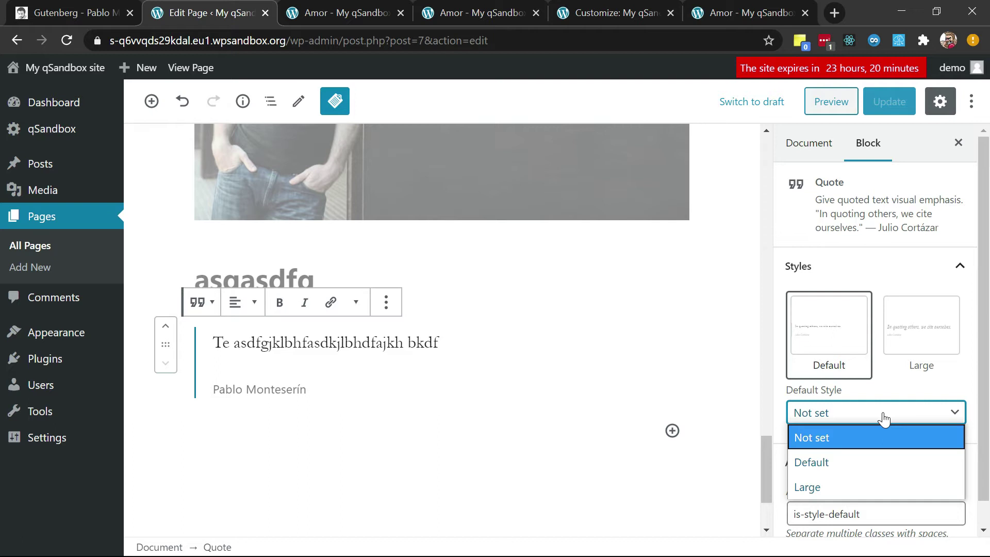
click(542, 379)
scroll(561, 462, down, 2)
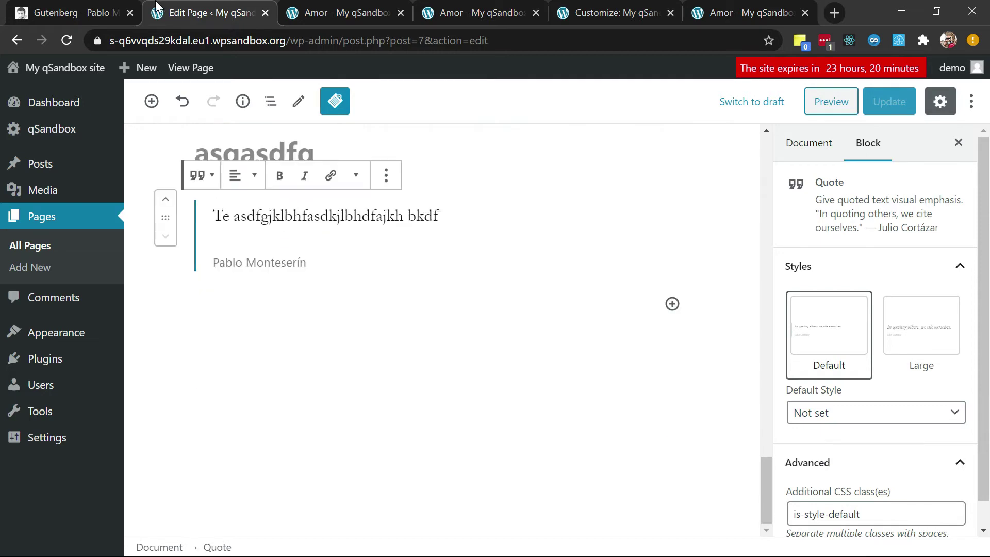
Switch to the Gutenberg course page and examine its "Bloque de imagen" section
click(78, 12)
scroll(410, 329, down, 3)
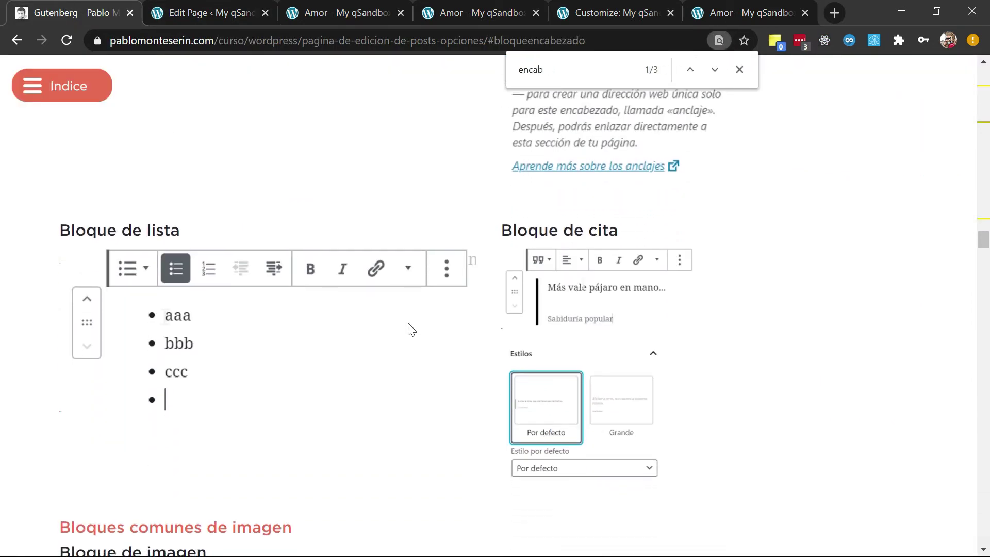
scroll(410, 329, down, 4)
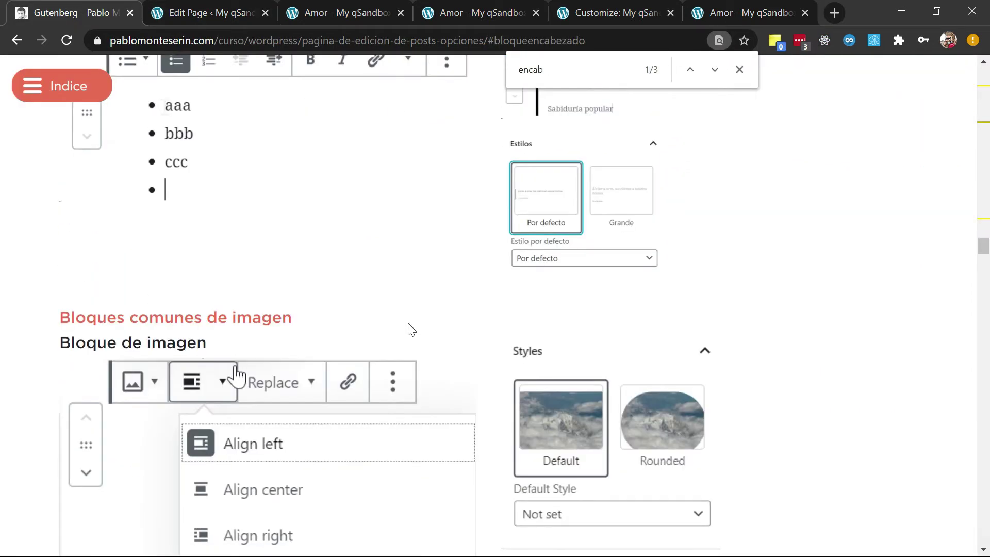
scroll(410, 328, down, 2)
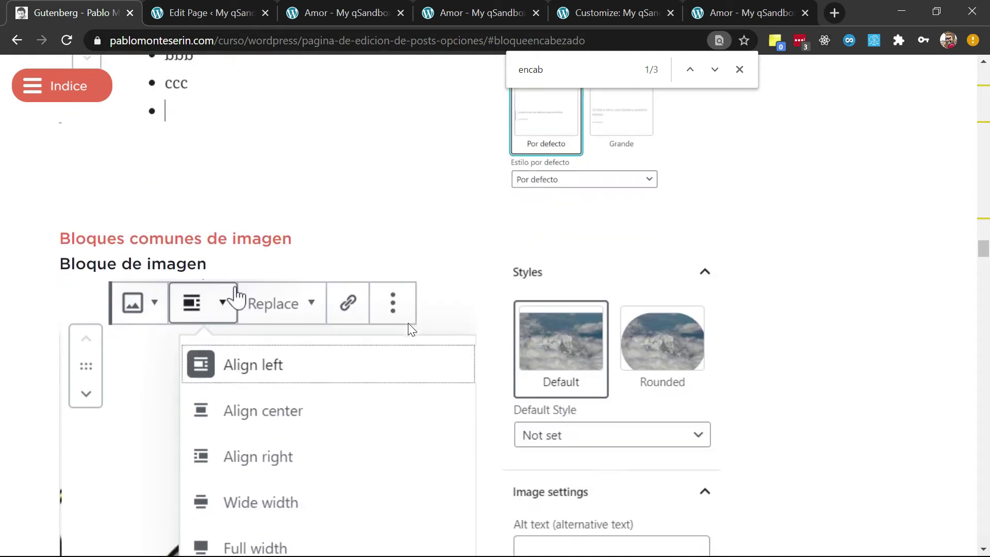
Switch to the page editor and insert an Image block below the quote
click(226, 5)
scroll(312, 295, up, 8)
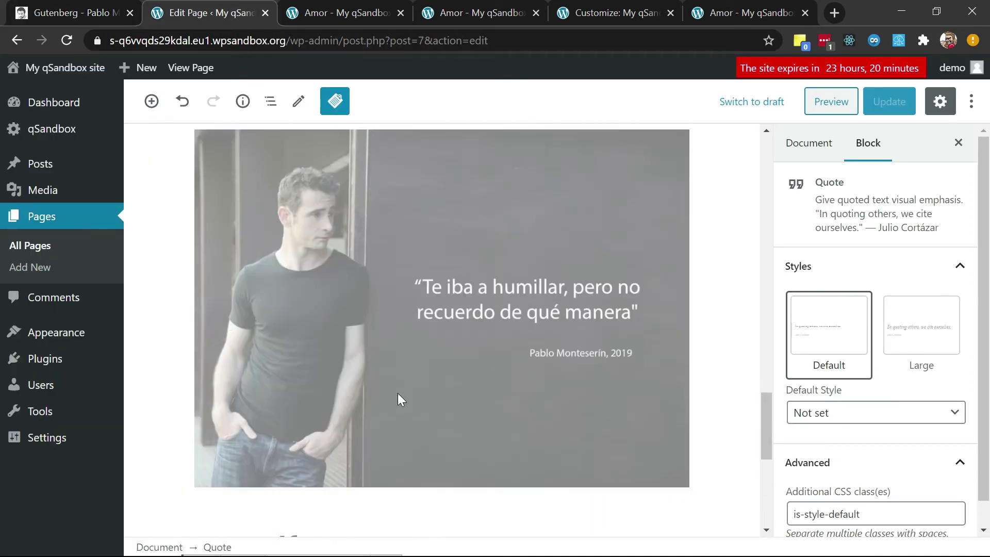
scroll(398, 393, down, 6)
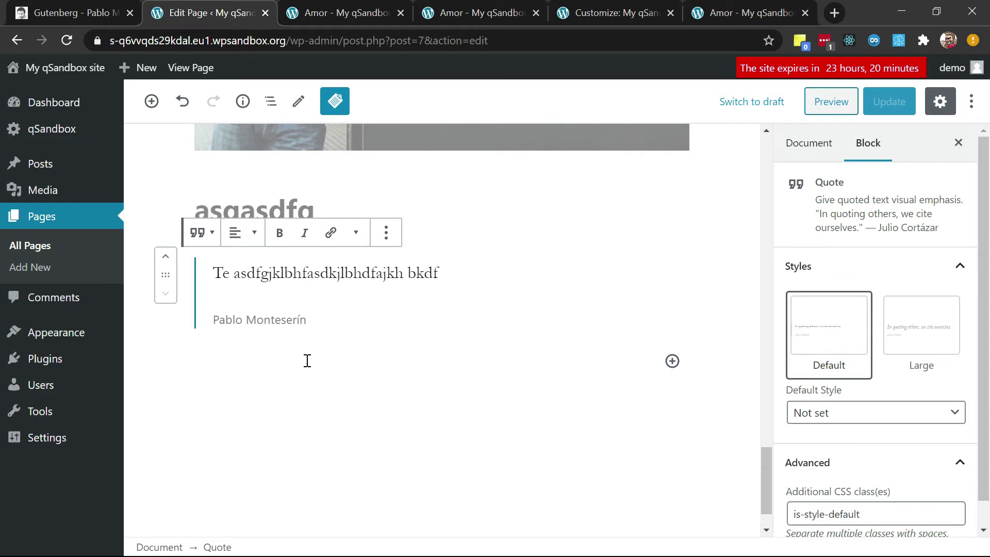
click(307, 361)
text(/ima)
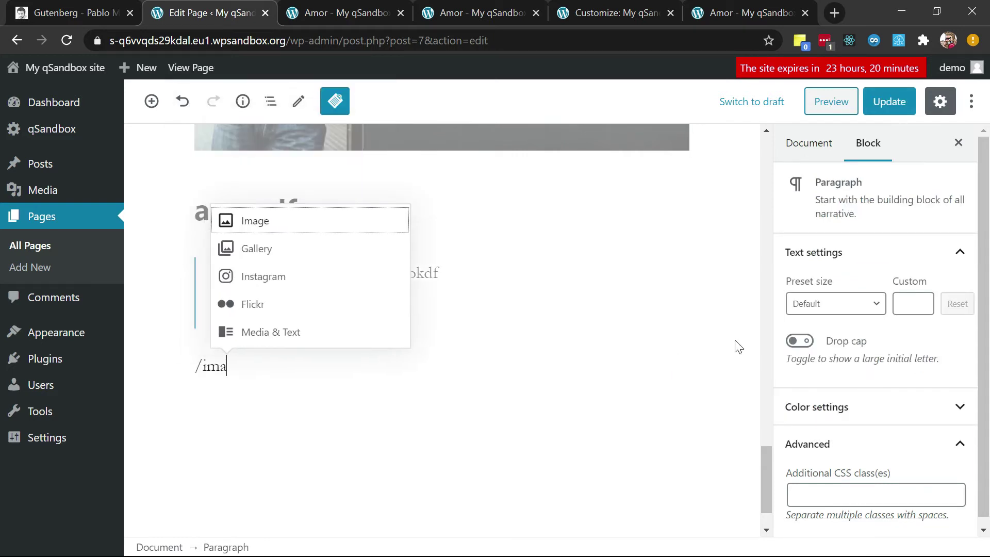
key(Return)
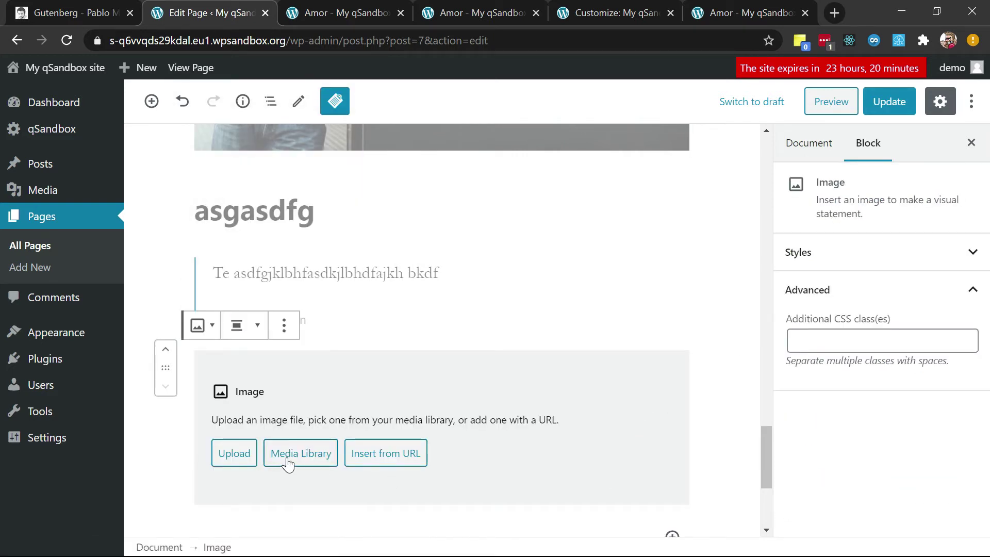
Fill the image block with the second picture from the media library
click(288, 464)
click(188, 247)
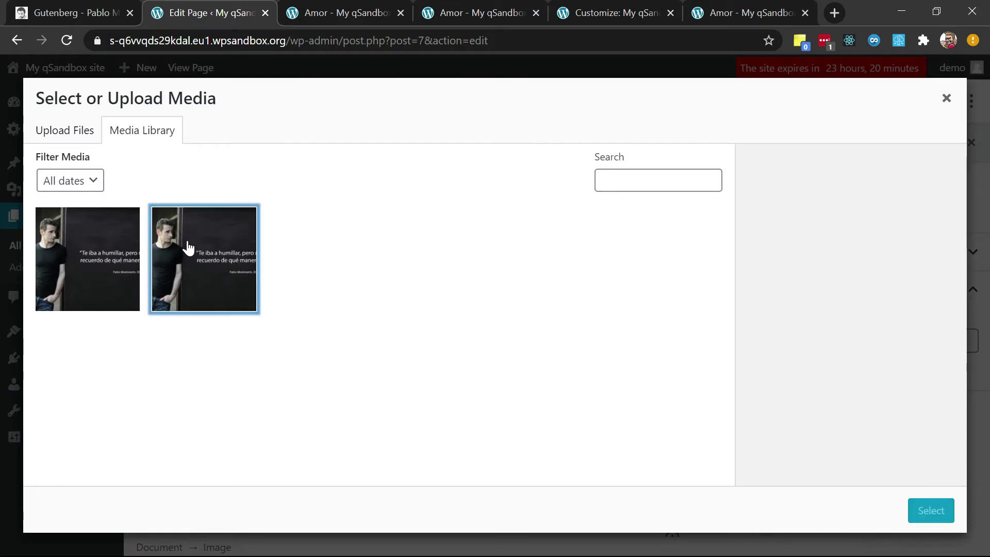
click(216, 238)
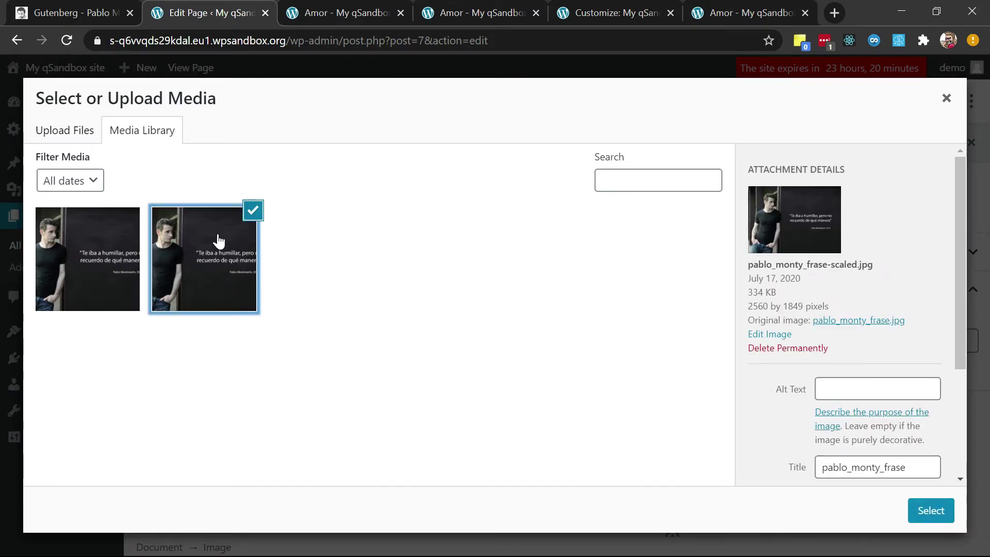
click(945, 522)
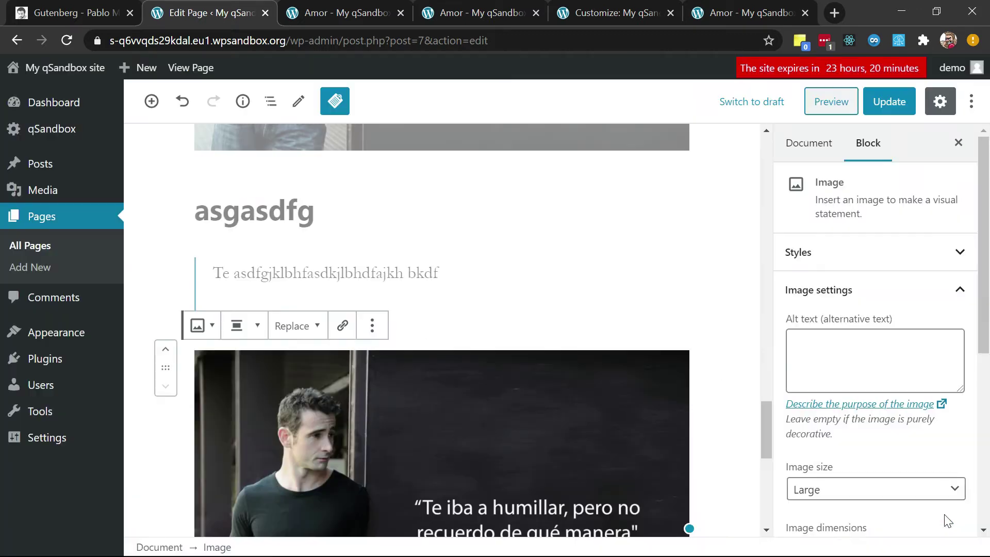
View the image block's Replace options and compare them with the course page's "Bloque de imagen" section
scroll(639, 413, down, 3)
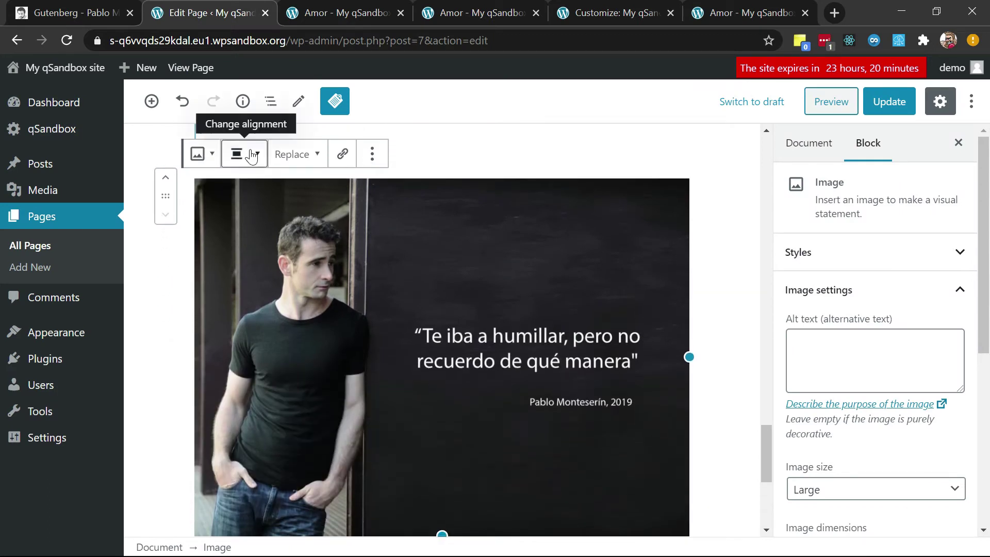
click(320, 166)
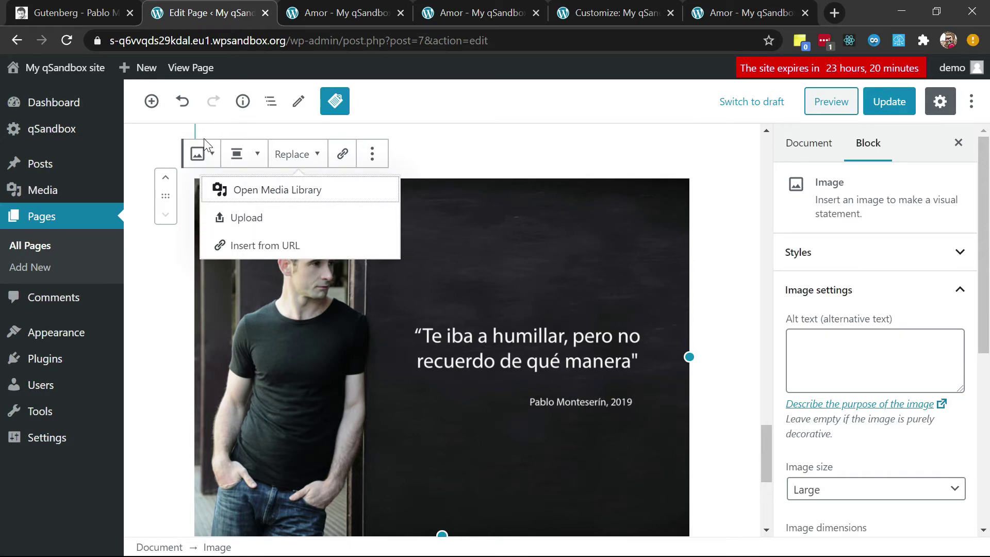
click(94, 6)
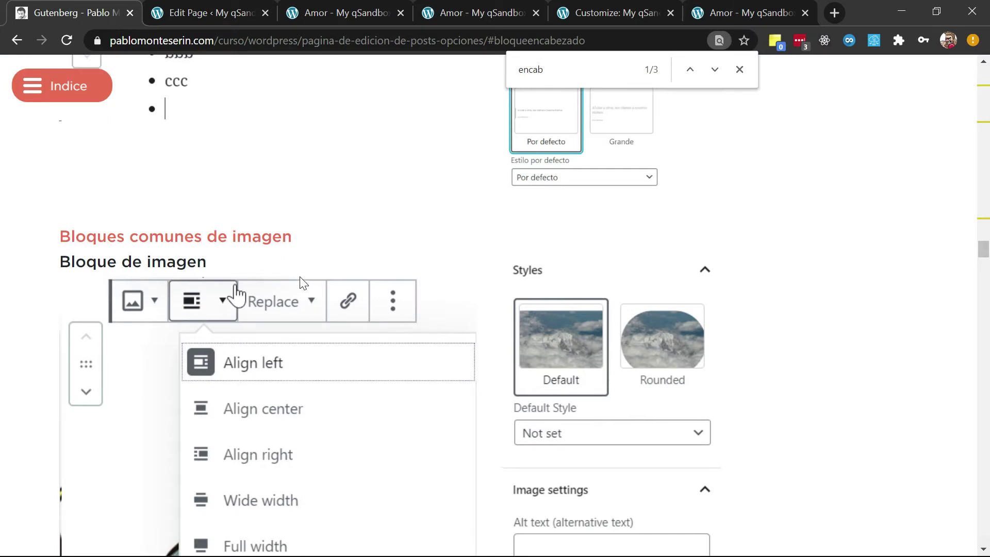
scroll(206, 7, down, 1)
click(223, 7)
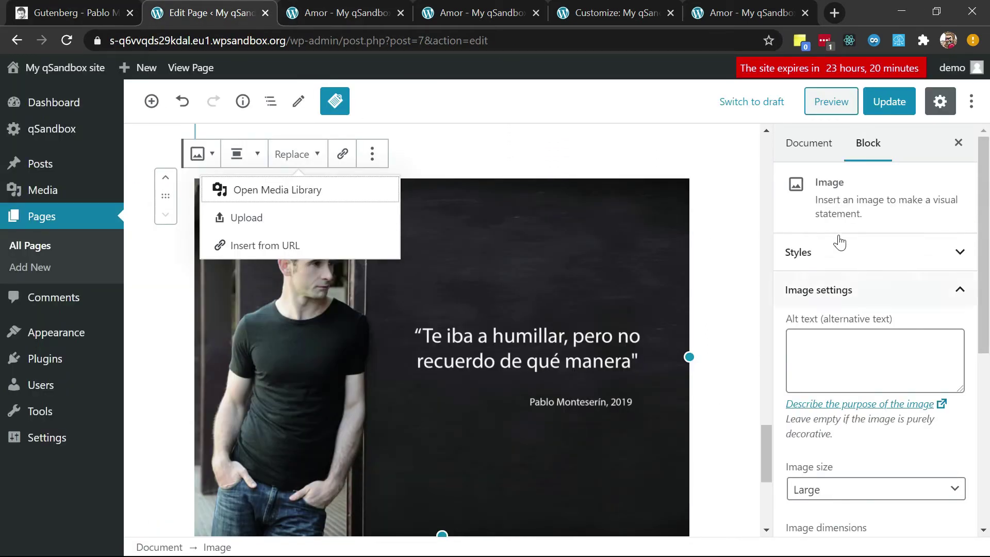
click(527, 379)
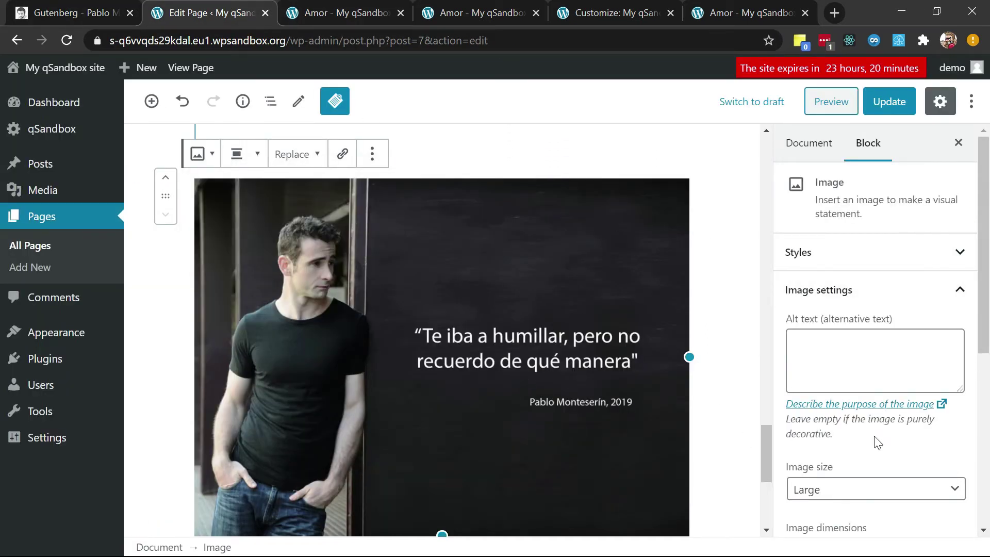
View the available Image size options for the image block without changing the selection
scroll(875, 437, down, 3)
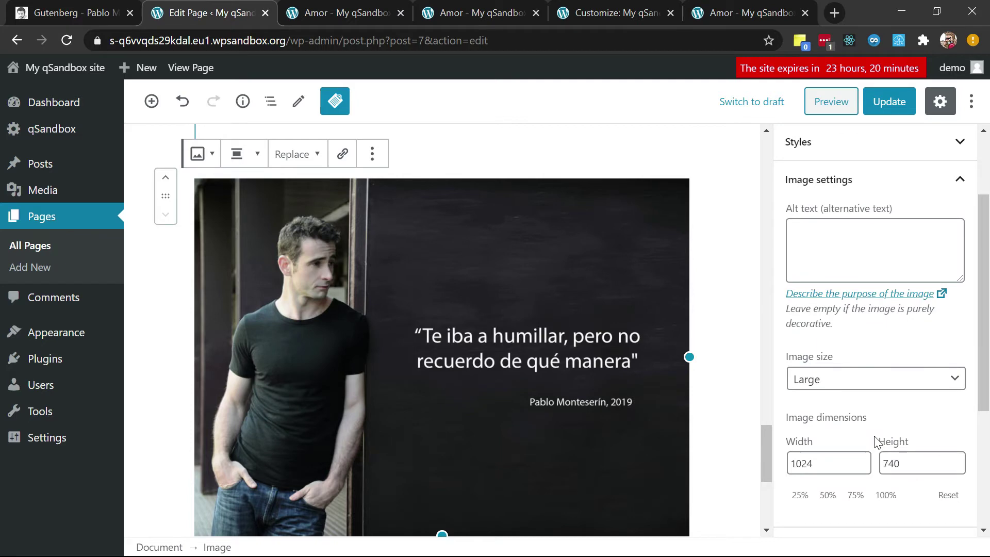
click(856, 370)
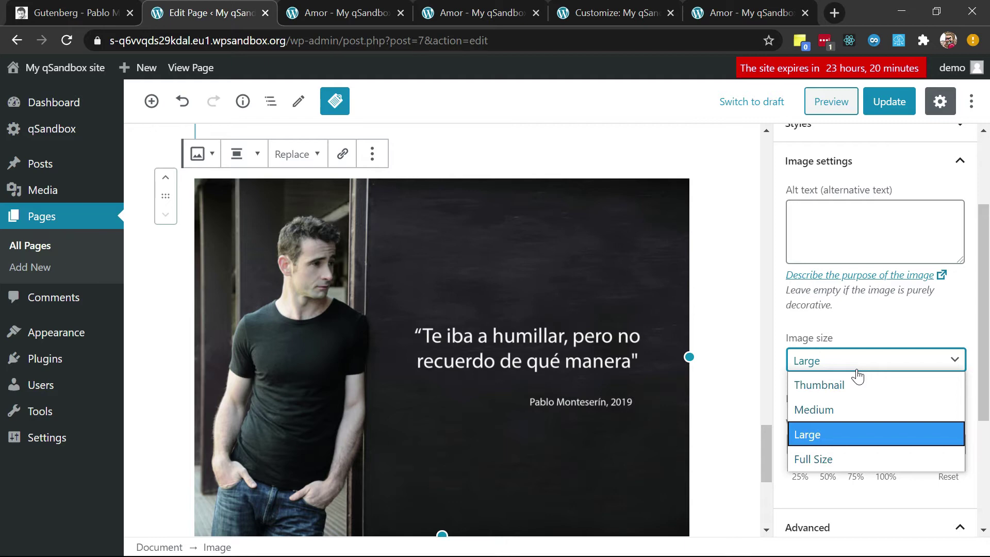
click(857, 316)
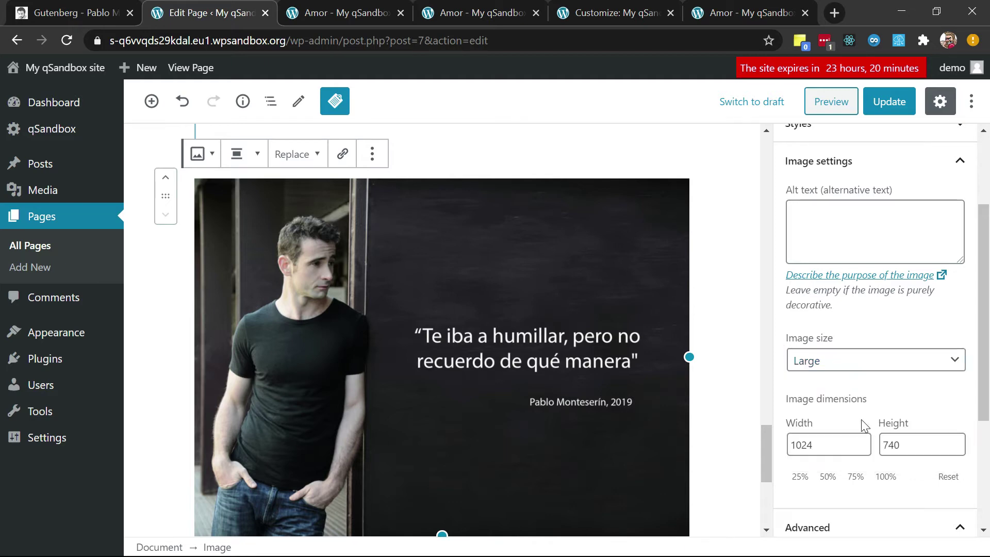
Try scaling the image dimensions to 75%, 50% and 25% in turn
click(854, 478)
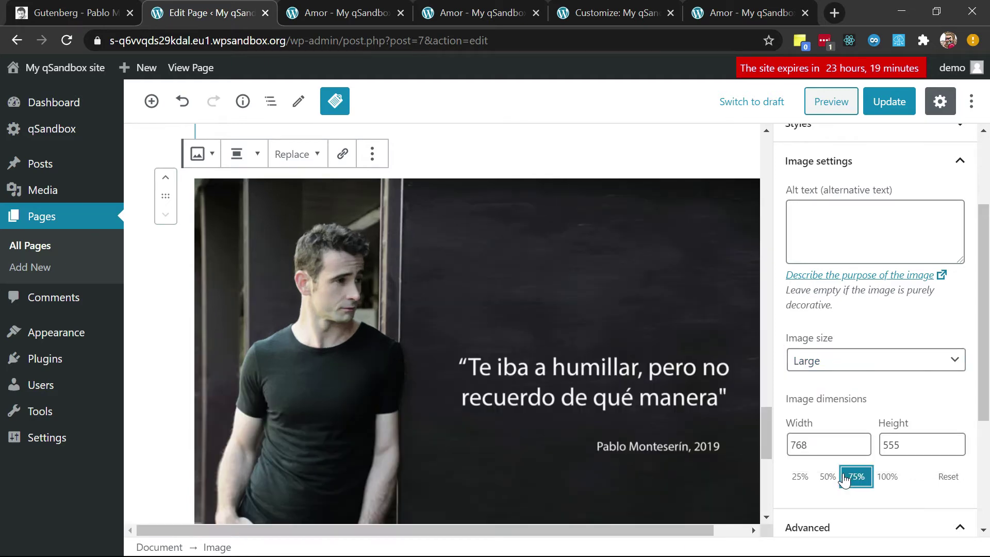
click(827, 478)
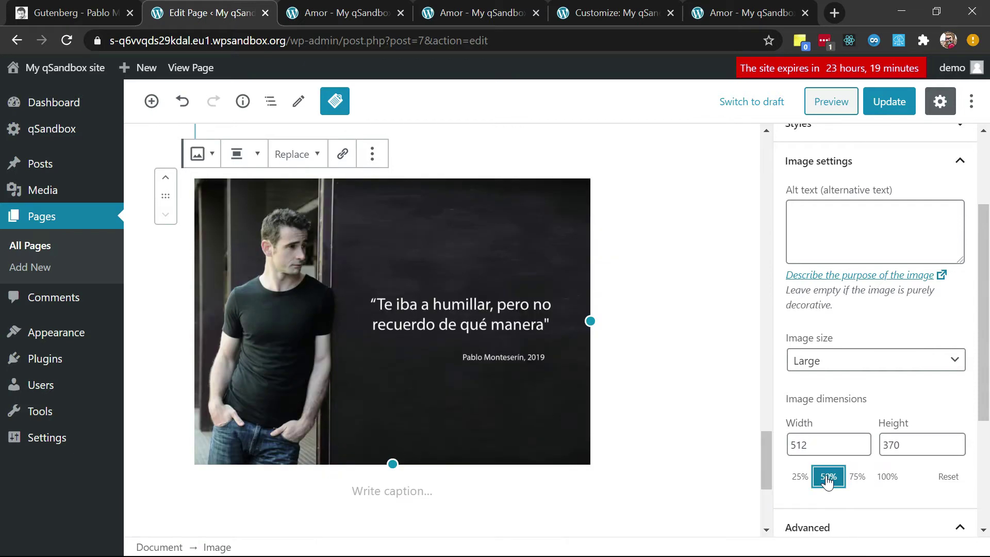
click(800, 478)
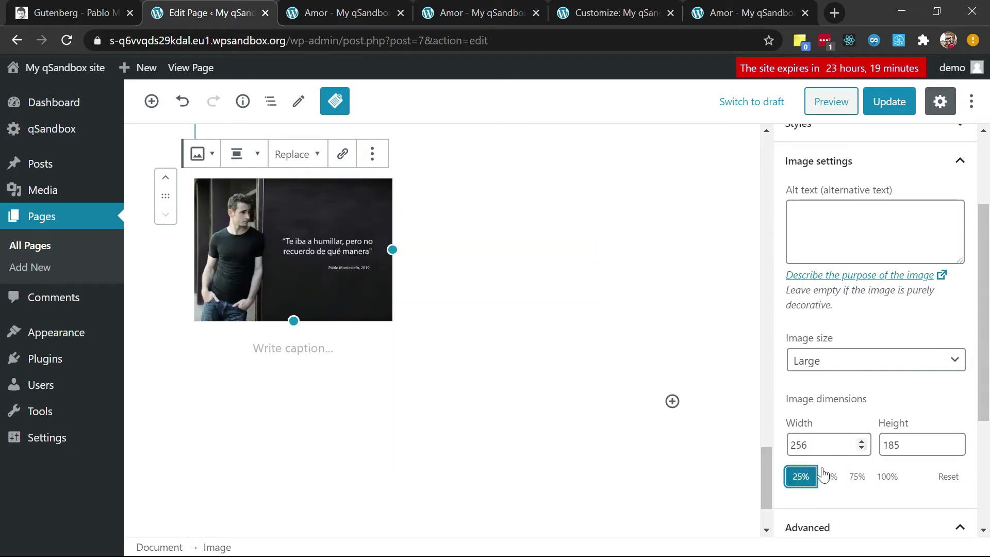
Set the image width to 656 while leaving the height unchanged
click(823, 446)
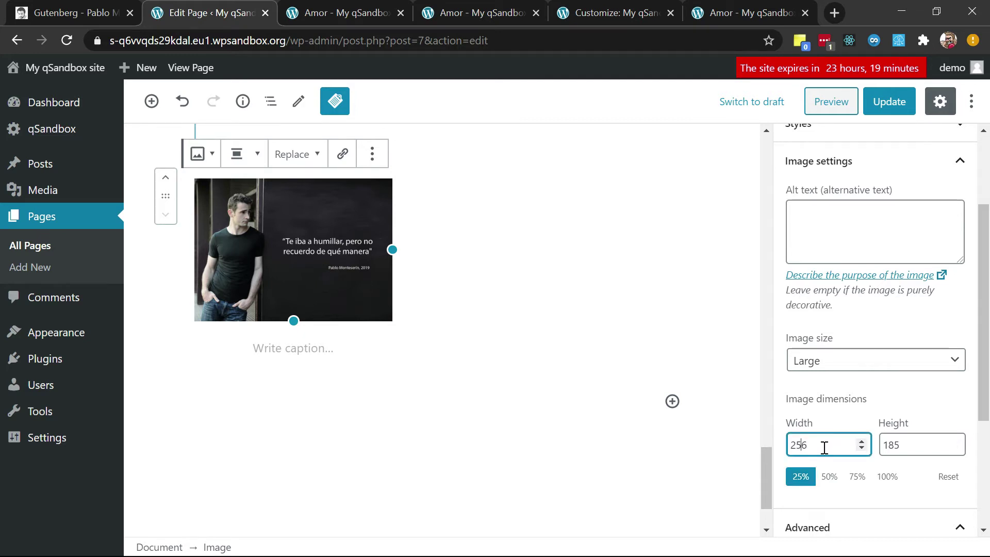
key(BackSpace)
text(6)
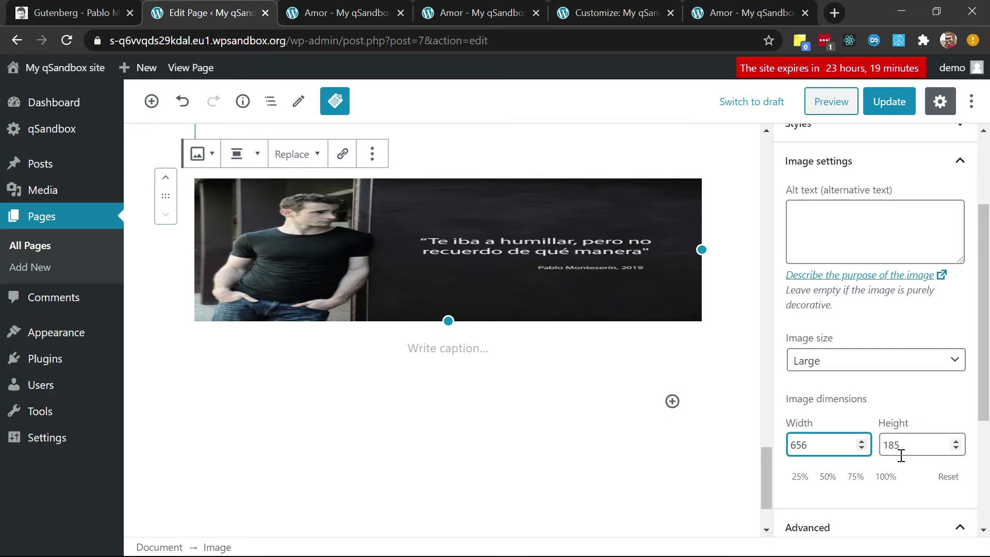
Apply the Rounded style to the image block
scroll(870, 467, down, 3)
scroll(870, 467, up, 2)
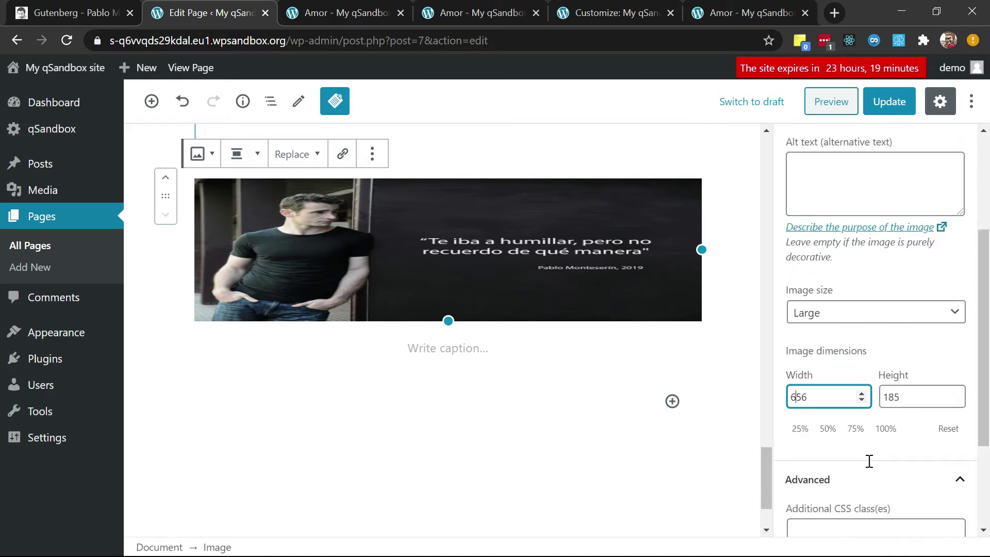
scroll(870, 467, down, 3)
scroll(869, 465, up, 6)
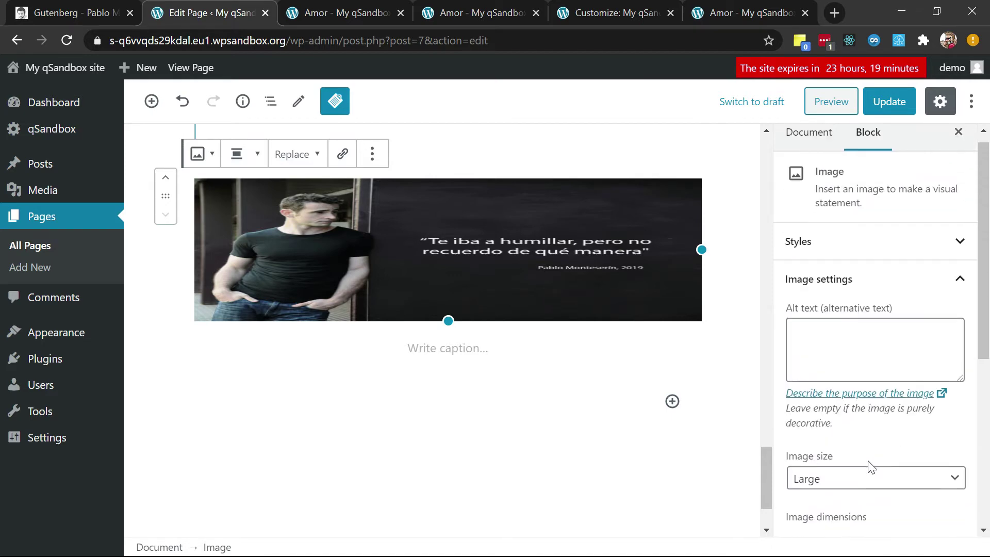
click(952, 253)
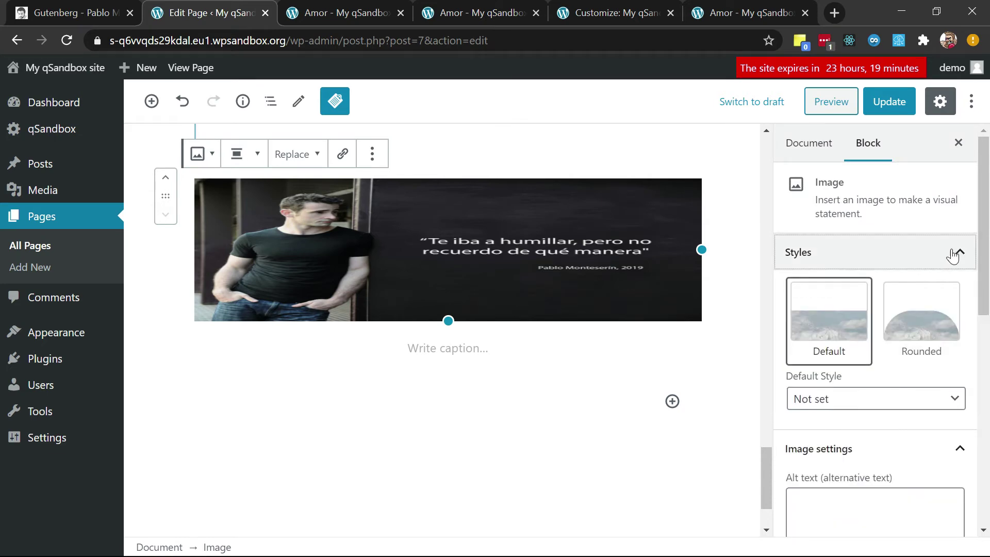
click(906, 325)
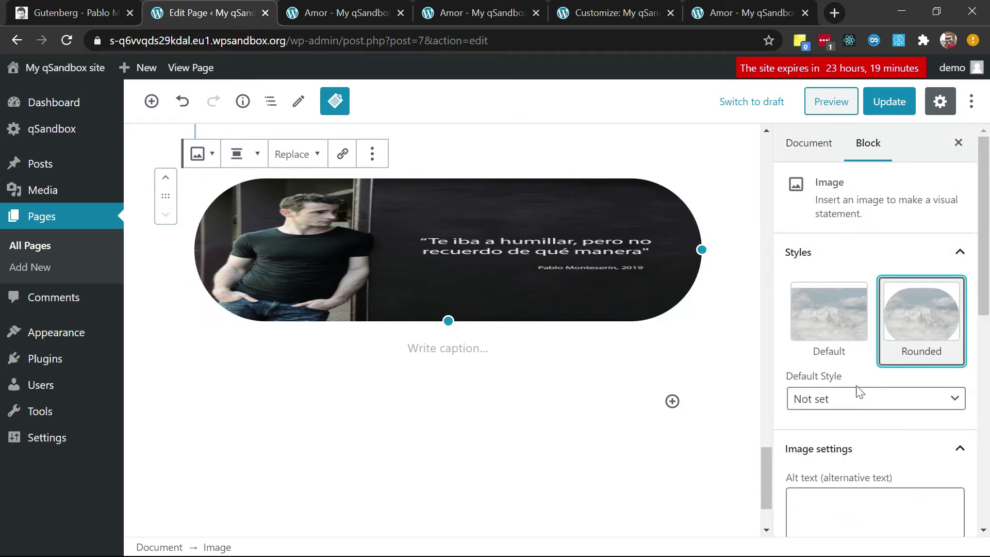
Reset the image dimensions to their original size
scroll(851, 453, down, 5)
scroll(826, 469, down, 2)
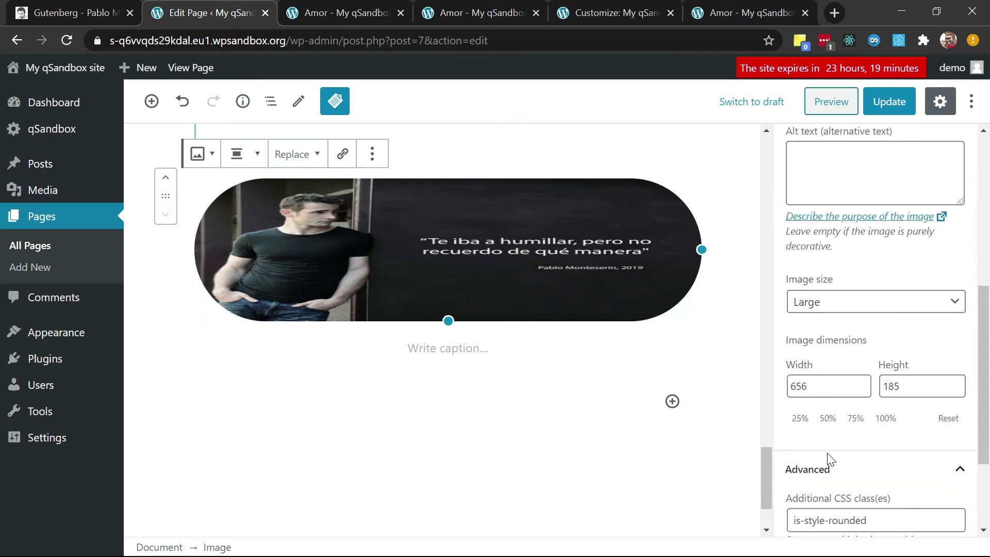
click(953, 425)
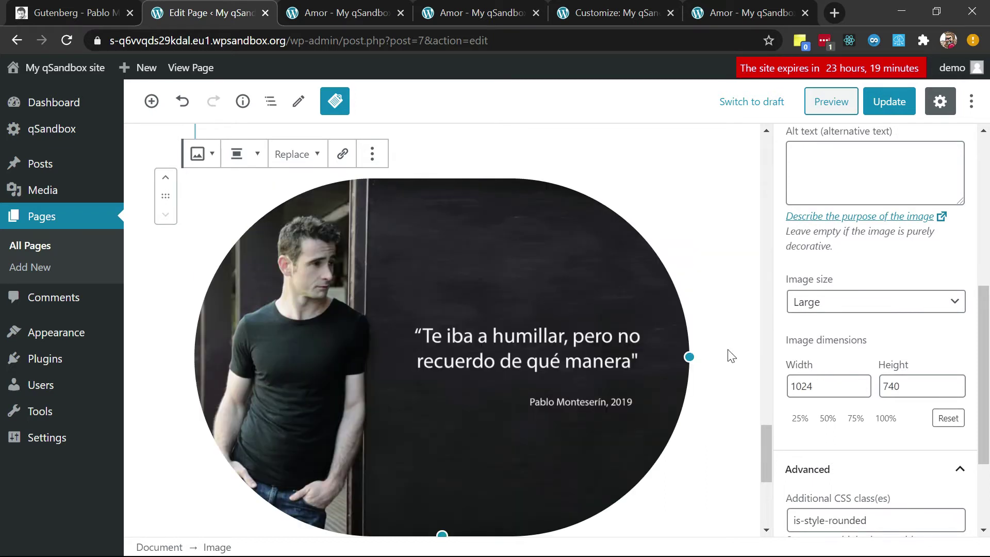
Examine the image block's Advanced settings, focusing on the Additional CSS class(es) field
scroll(900, 278, down, 3)
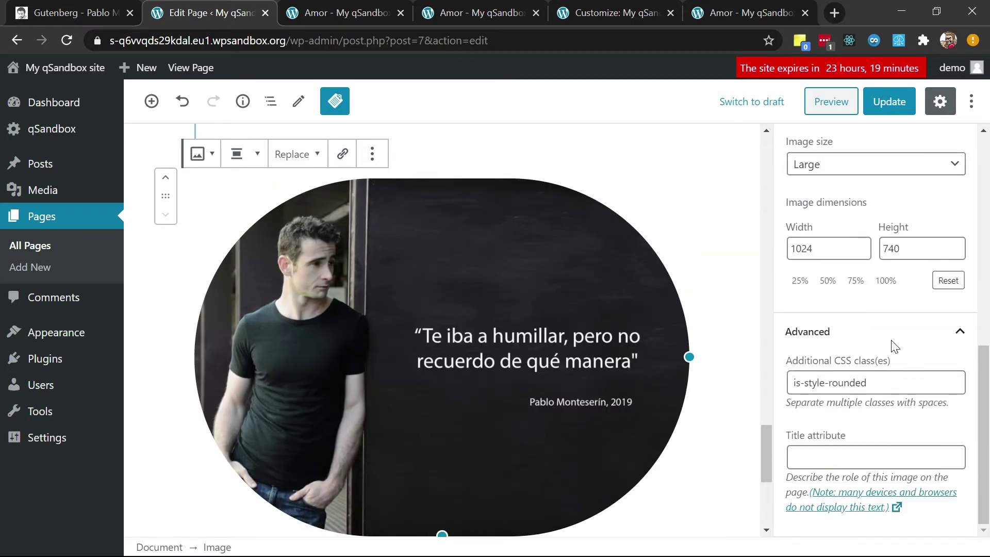
scroll(842, 305, up, 3)
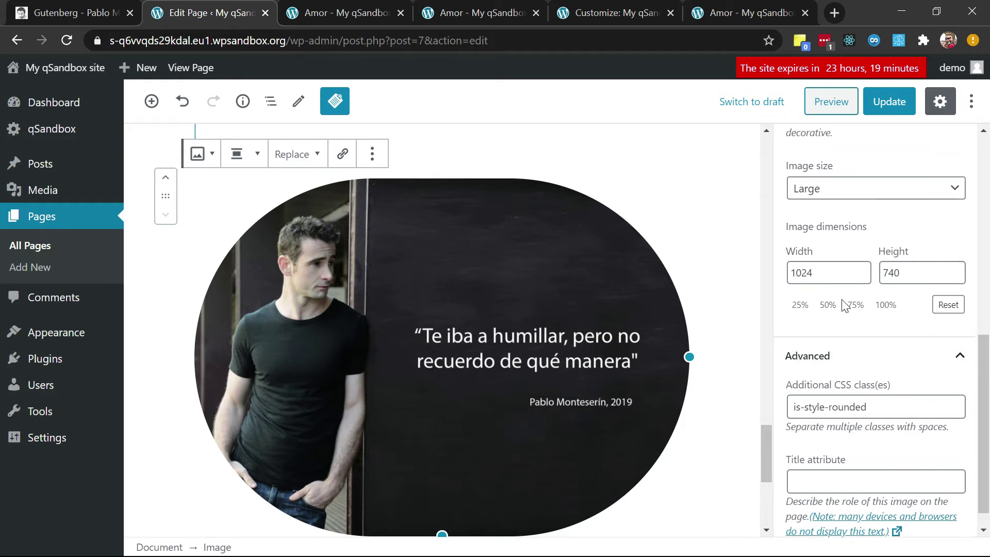
scroll(844, 305, up, 3)
scroll(844, 305, down, 4)
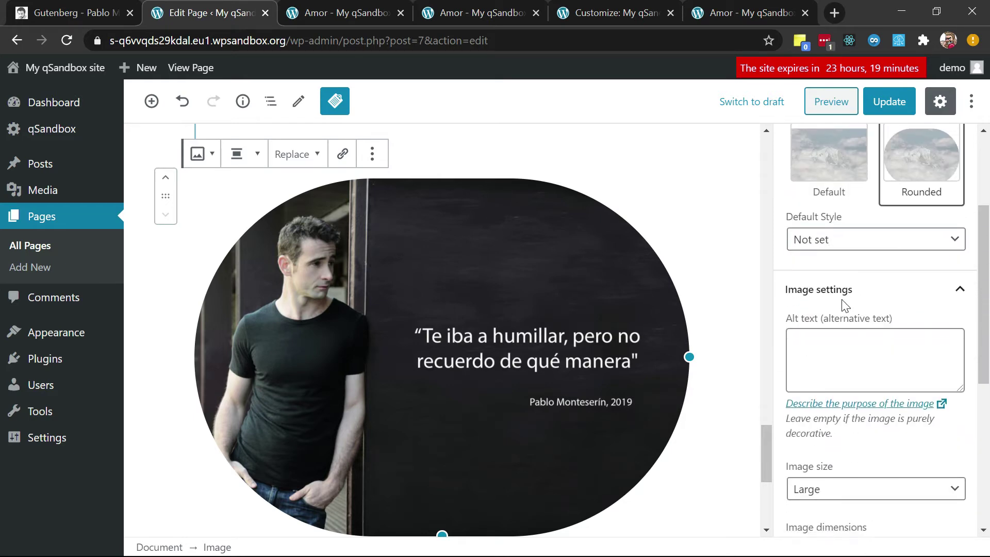
scroll(845, 305, down, 2)
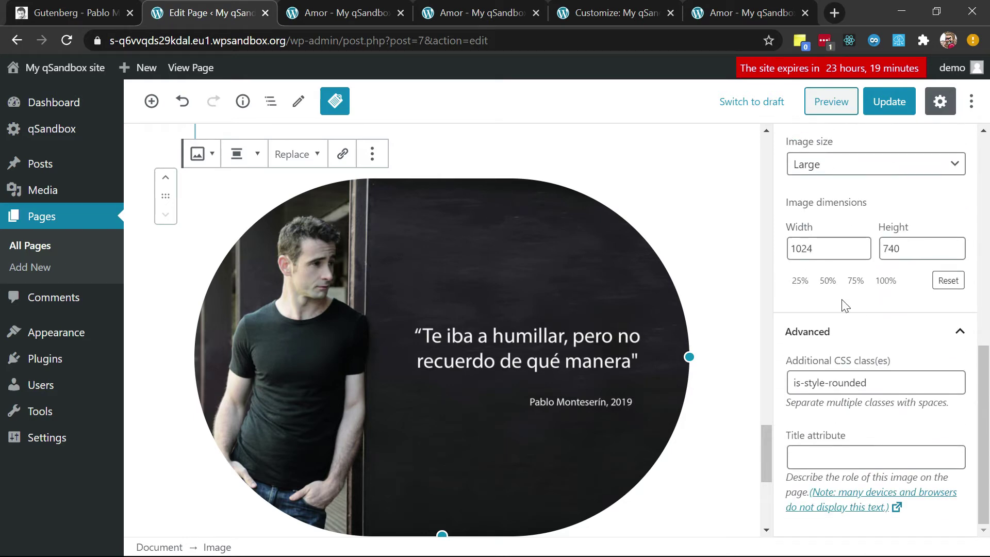
click(878, 388)
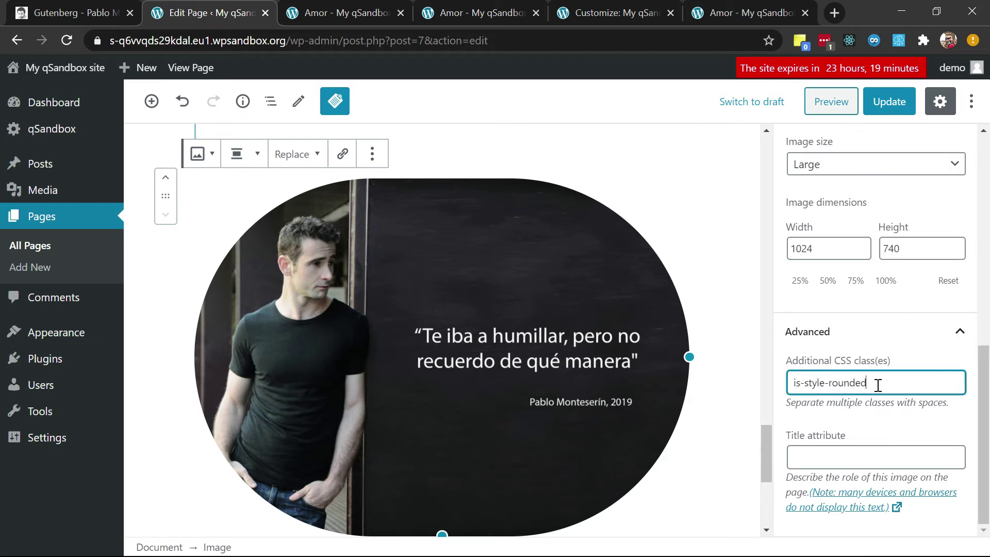
Switch the image to the Default style and check its Additional CSS class(es) value
scroll(877, 385, up, 7)
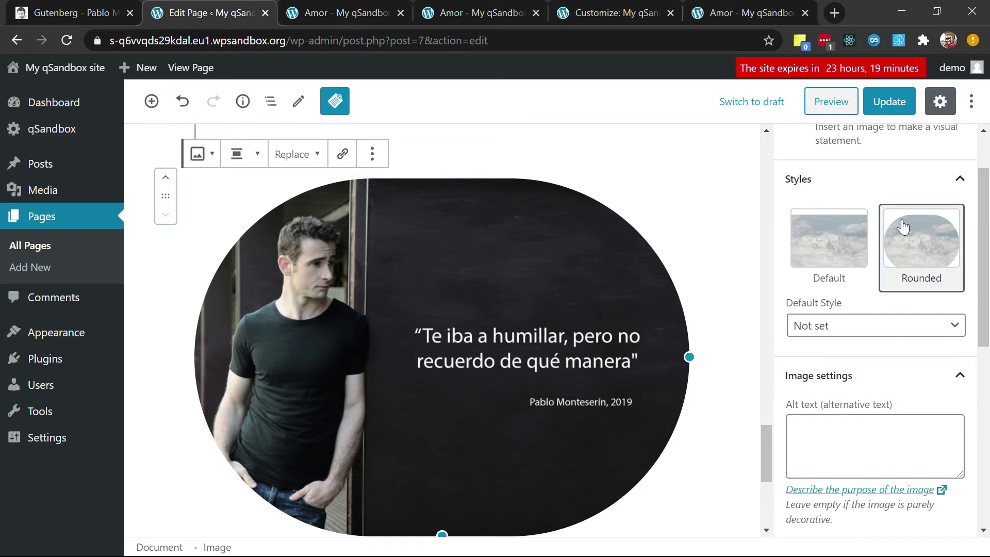
click(834, 238)
scroll(857, 323, down, 7)
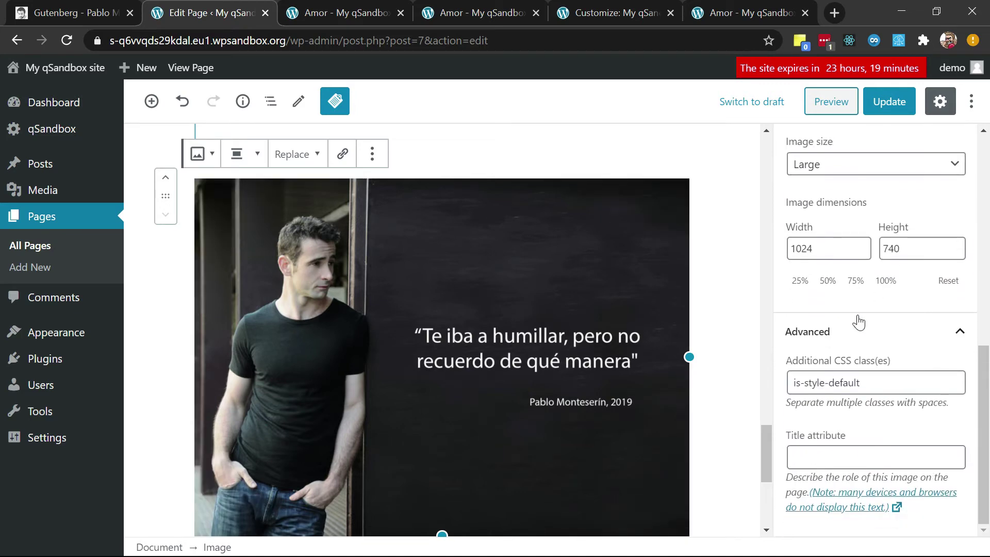
Switch the image back to the Rounded style and check its Additional CSS class(es) value
scroll(846, 376, up, 5)
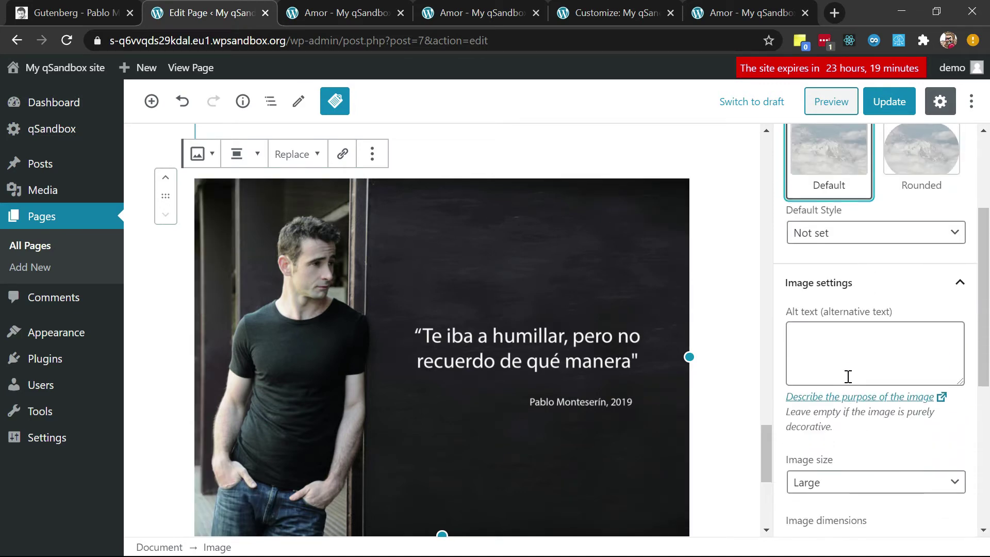
click(921, 150)
scroll(846, 402, down, 6)
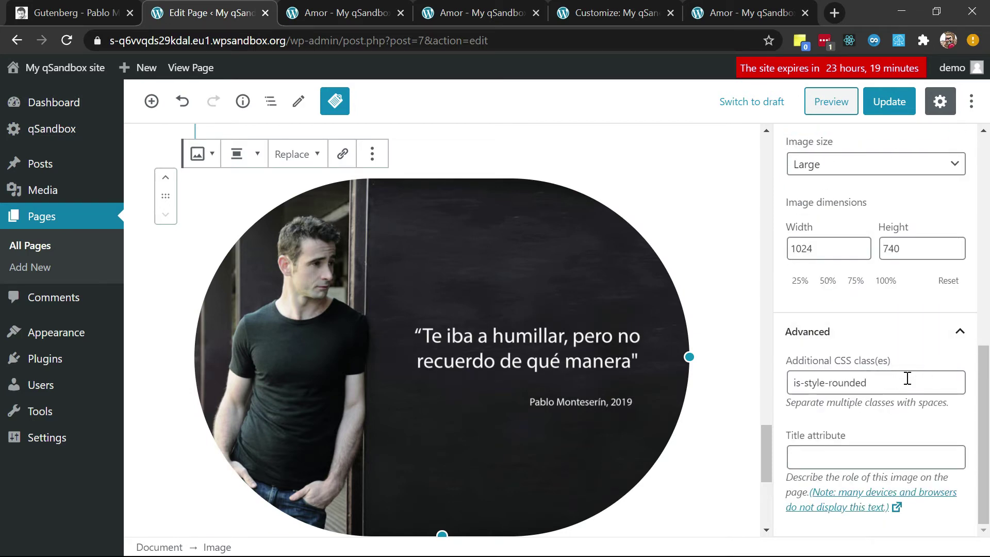
Check the caption note in the course notes and caption the rounded image "Pasó en clase no me hago responsable, el alumno seguro que se lo merecía"
click(84, 6)
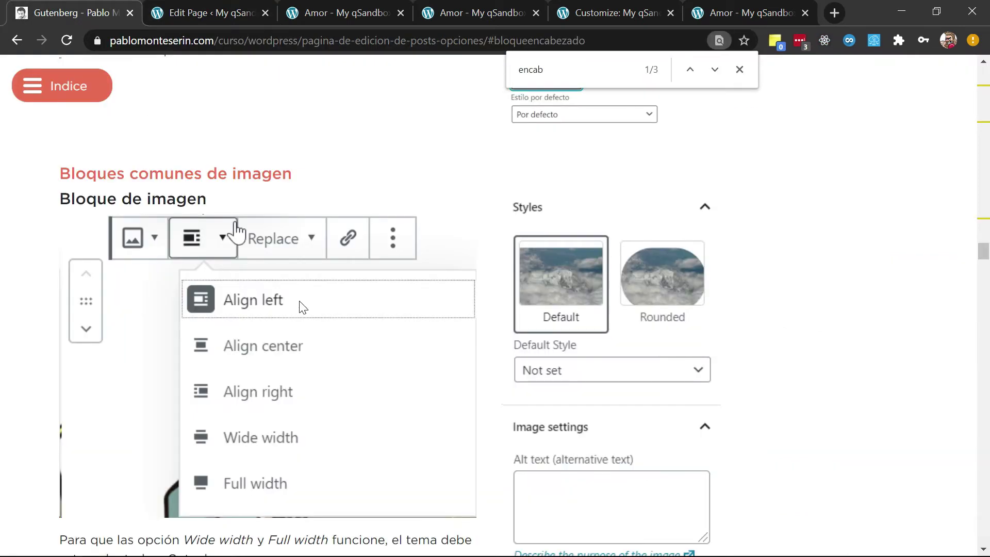
scroll(613, 265, down, 6)
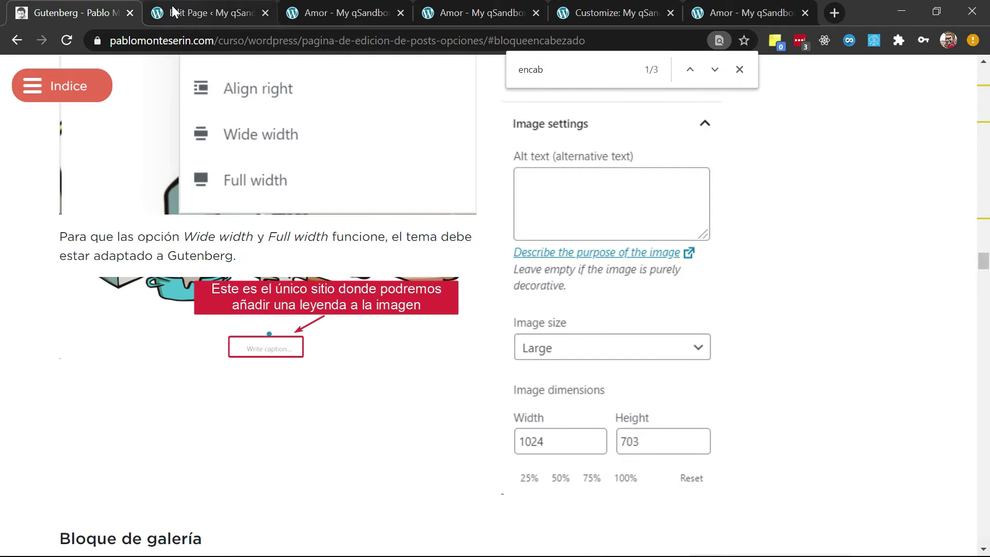
click(207, 12)
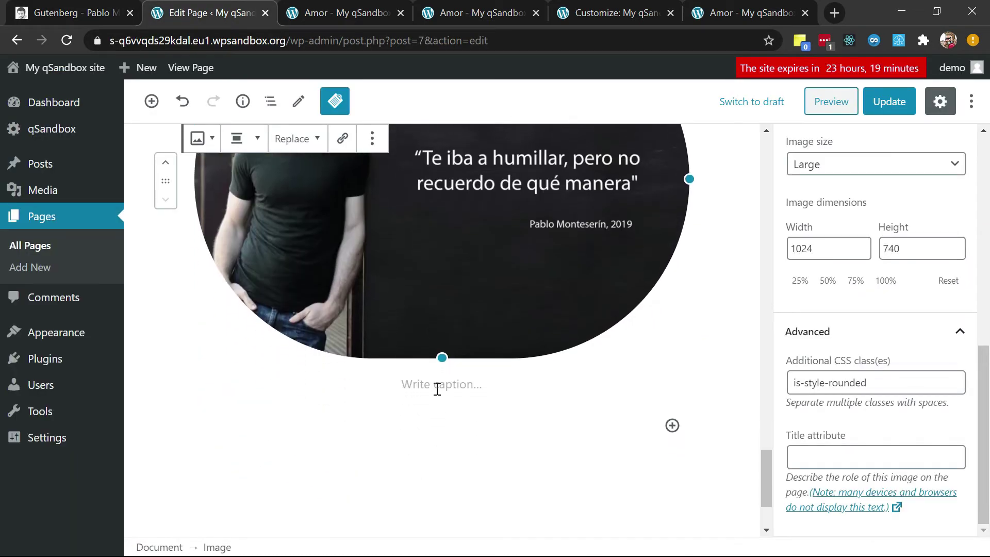
click(438, 388)
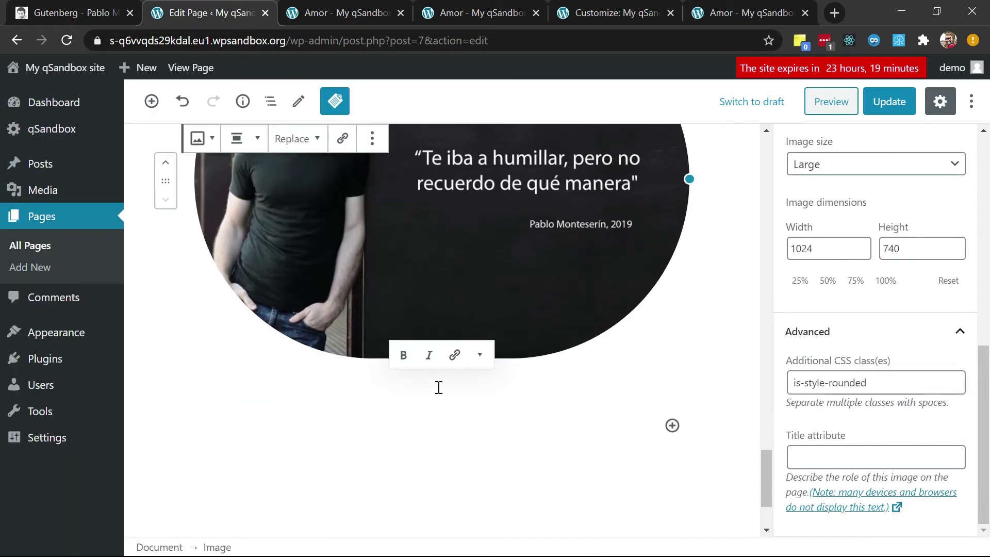
text(Pasó en clase )
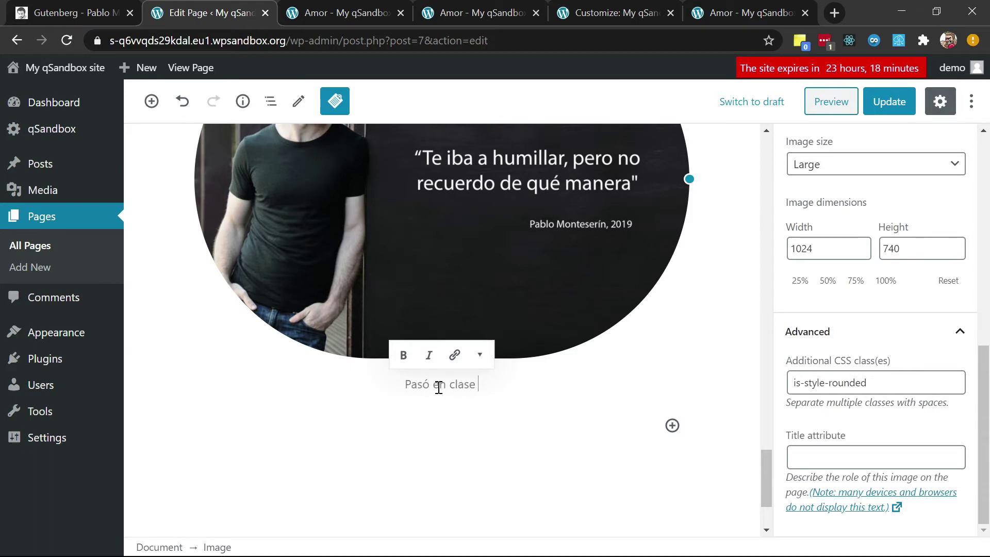
text(no me hago responsable, el alumno seguro que se lo merecia)
Update the page and check the image with its caption on the published page
click(889, 119)
click(182, 70)
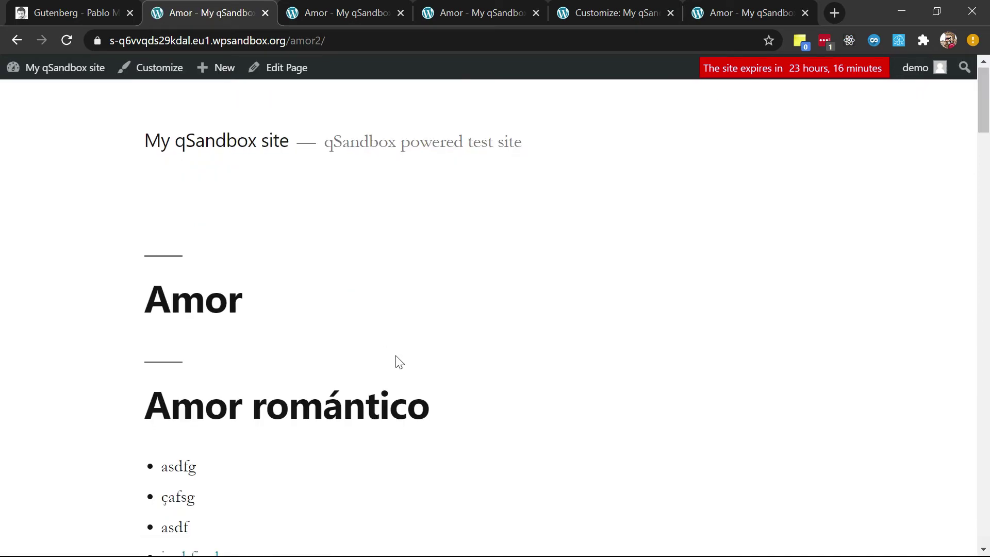
scroll(397, 356, down, 20)
scroll(397, 357, up, 3)
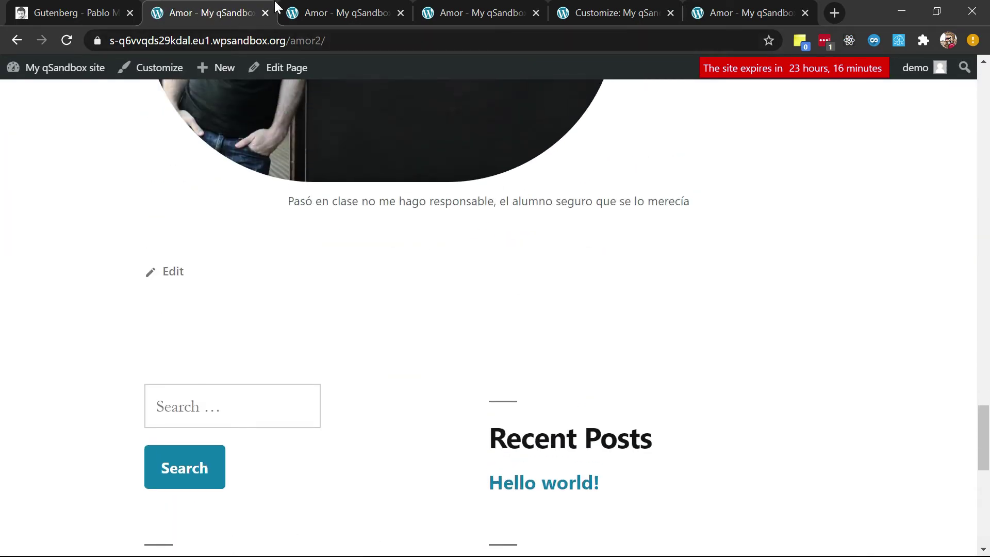
click(327, 5)
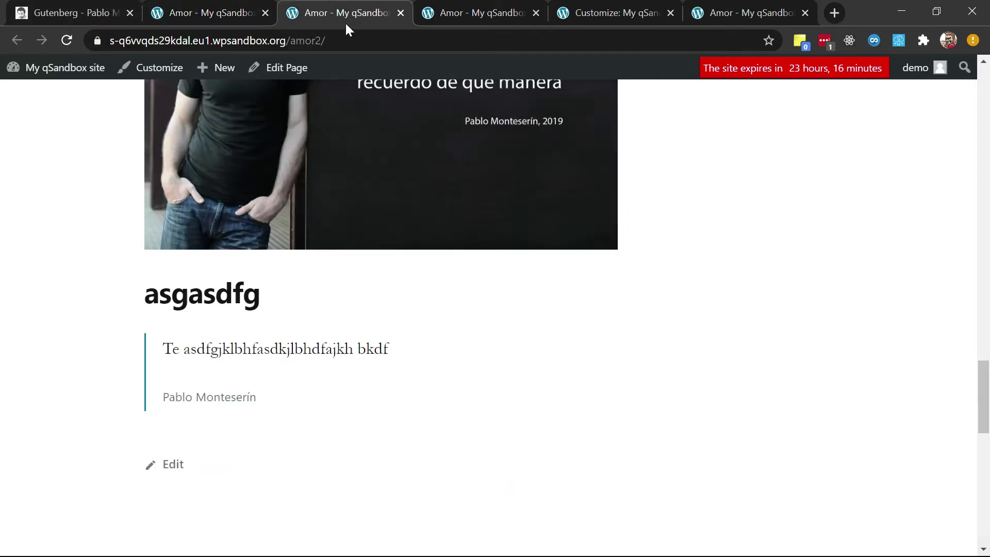
Return to the page editor, align the captioned image to the center and update the page
click(242, 13)
click(284, 66)
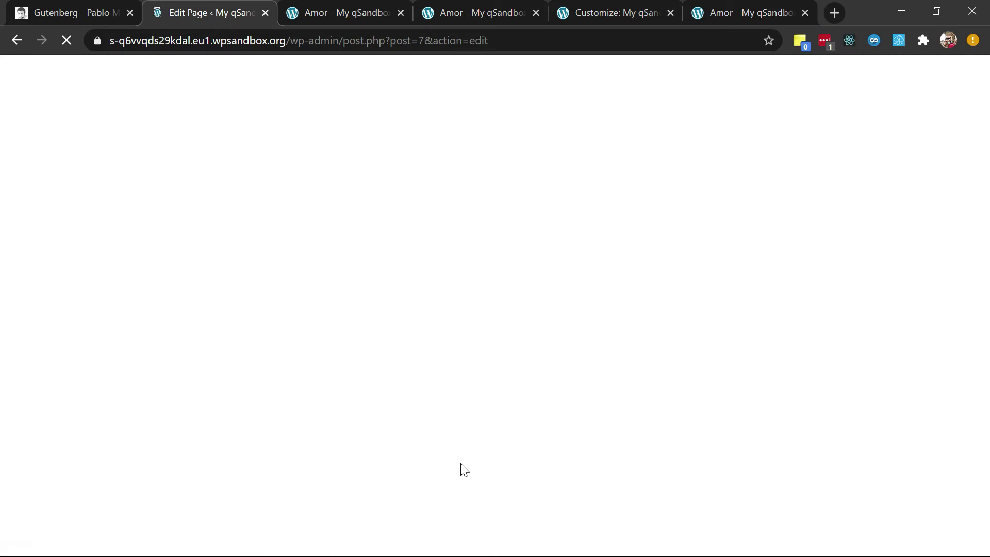
scroll(461, 464, down, 15)
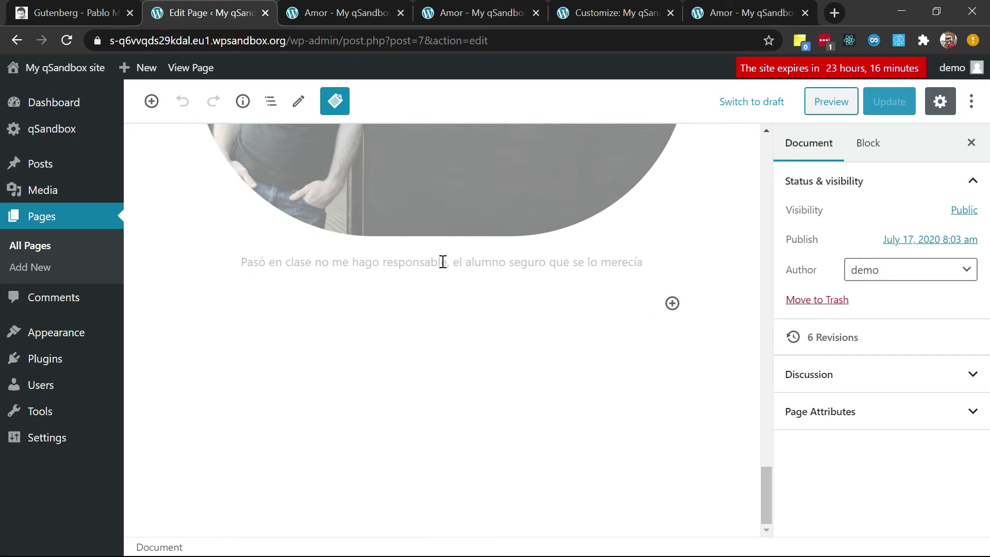
click(442, 263)
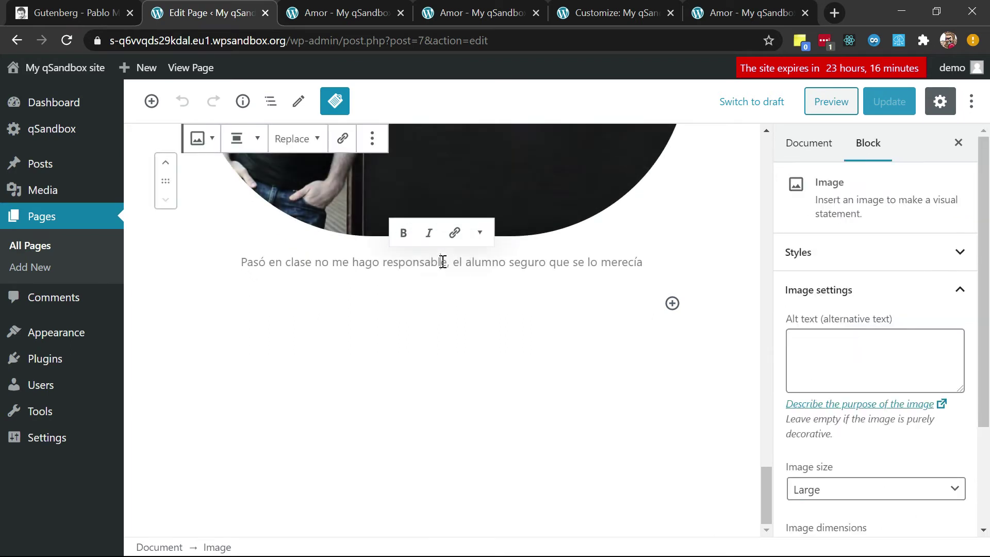
click(258, 138)
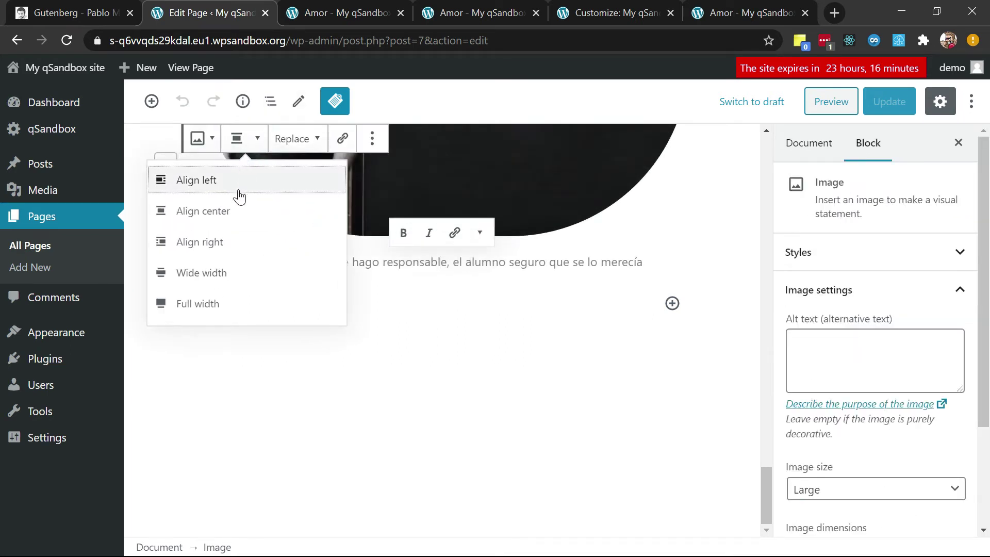
click(232, 214)
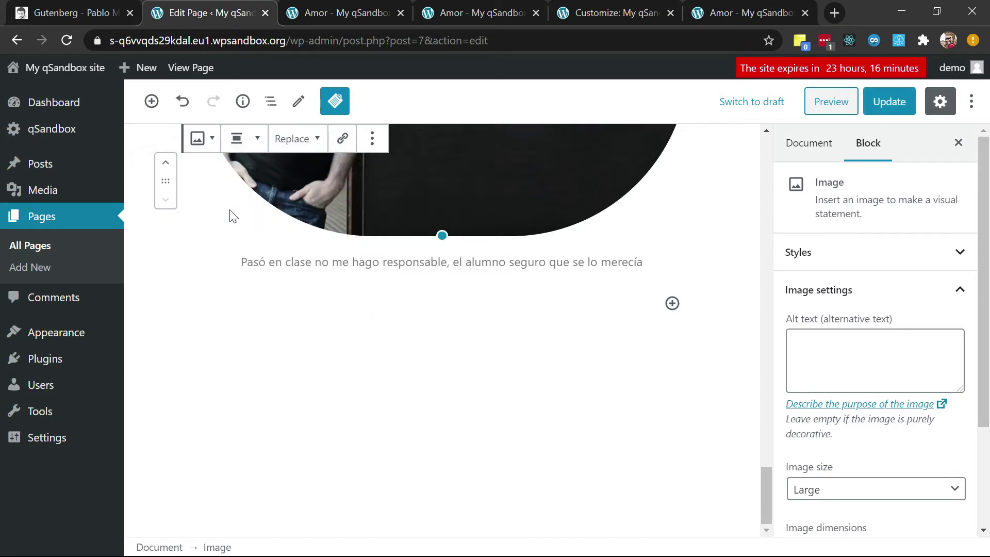
click(883, 88)
Consult the gallery section of the course notes and insert a Gallery block below the captioned image
click(21, 12)
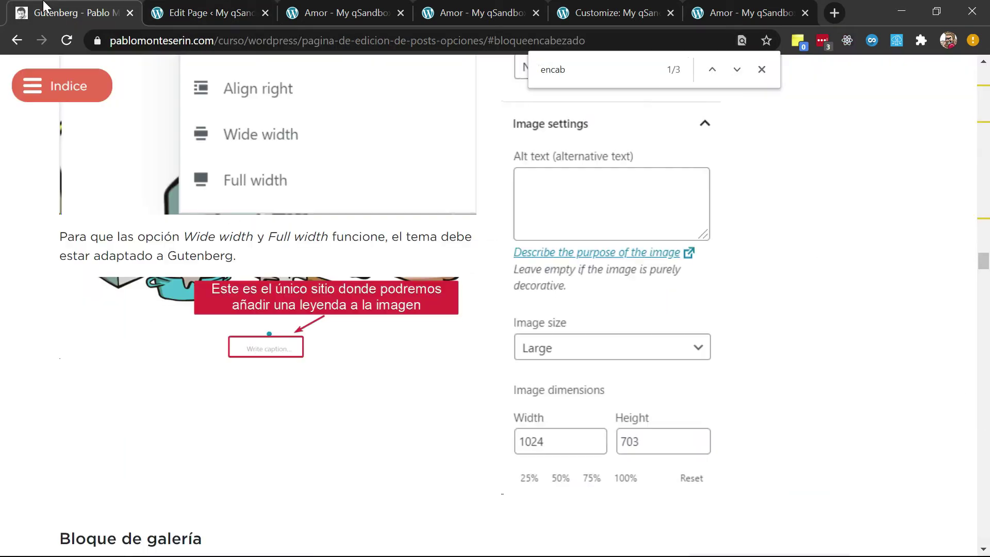
scroll(202, 223, down, 3)
scroll(202, 223, down, 4)
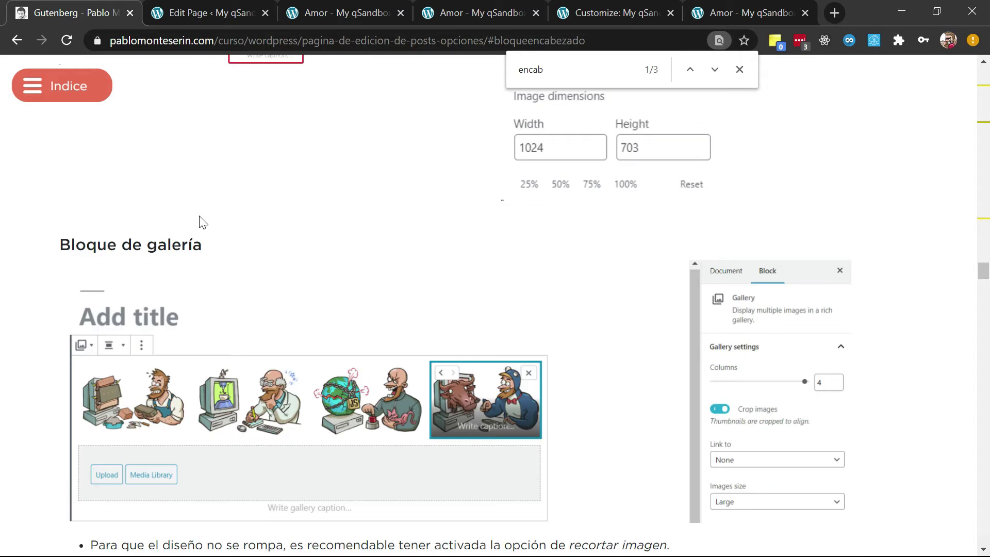
scroll(202, 219, down, 1)
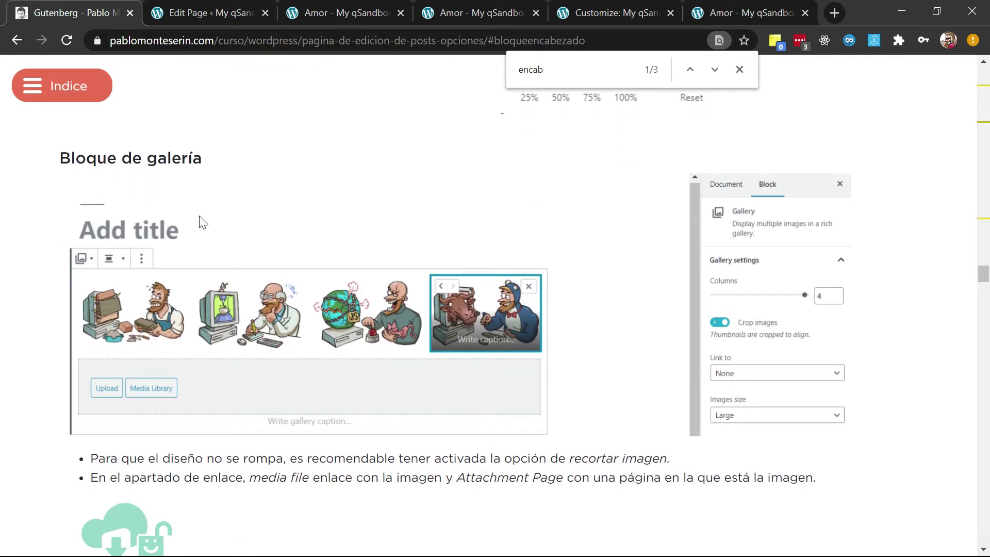
click(229, 11)
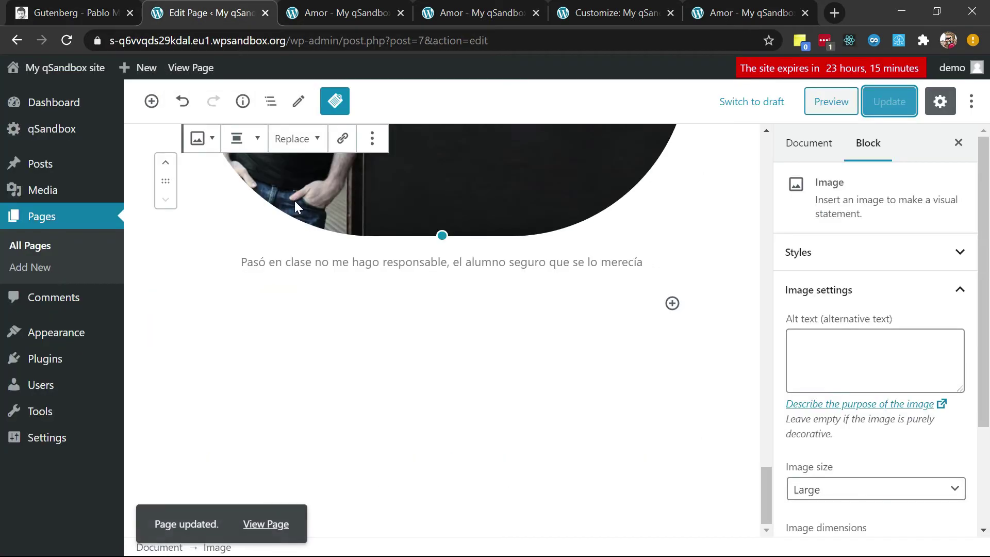
click(323, 299)
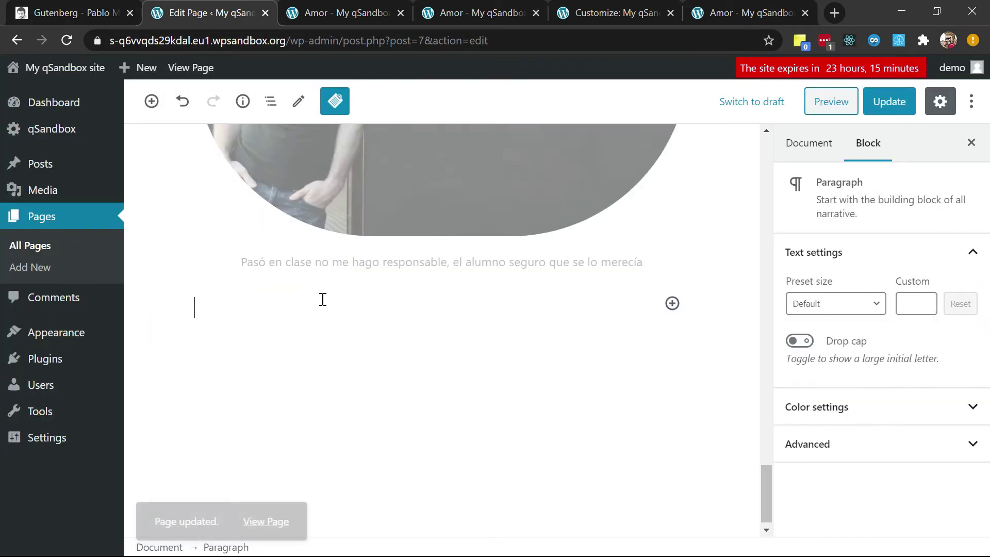
text(/gall)
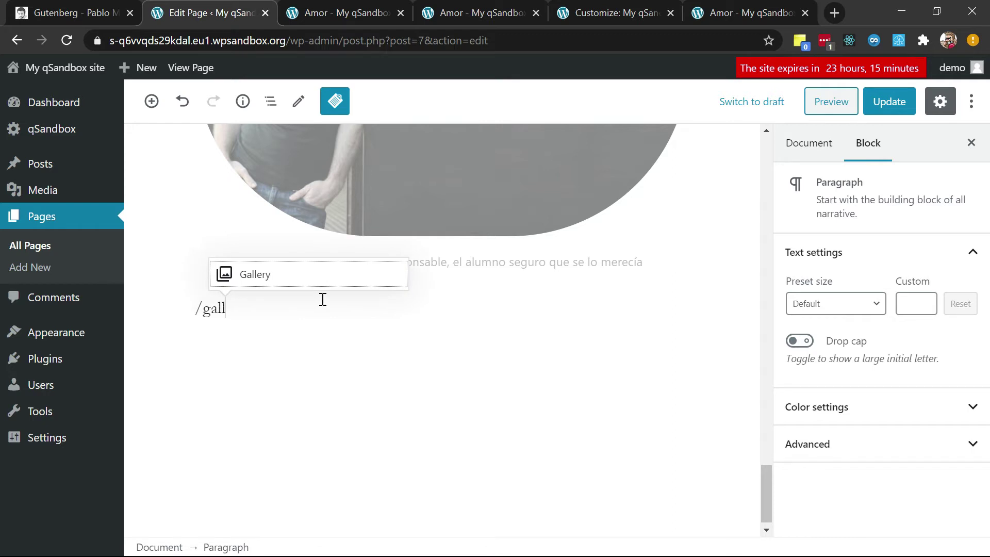
key(Return)
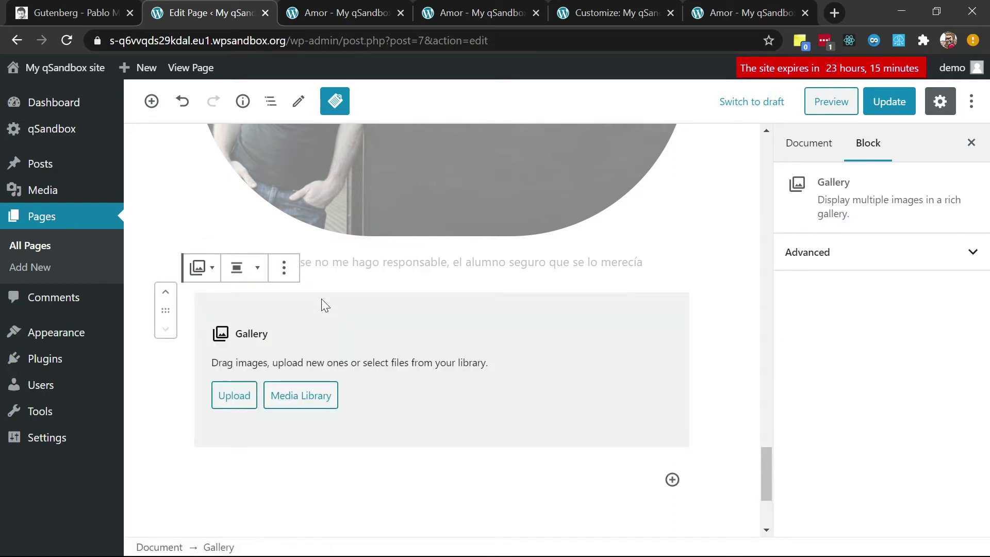
Create the gallery from the two existing Media Library images and insert it into the block
click(302, 406)
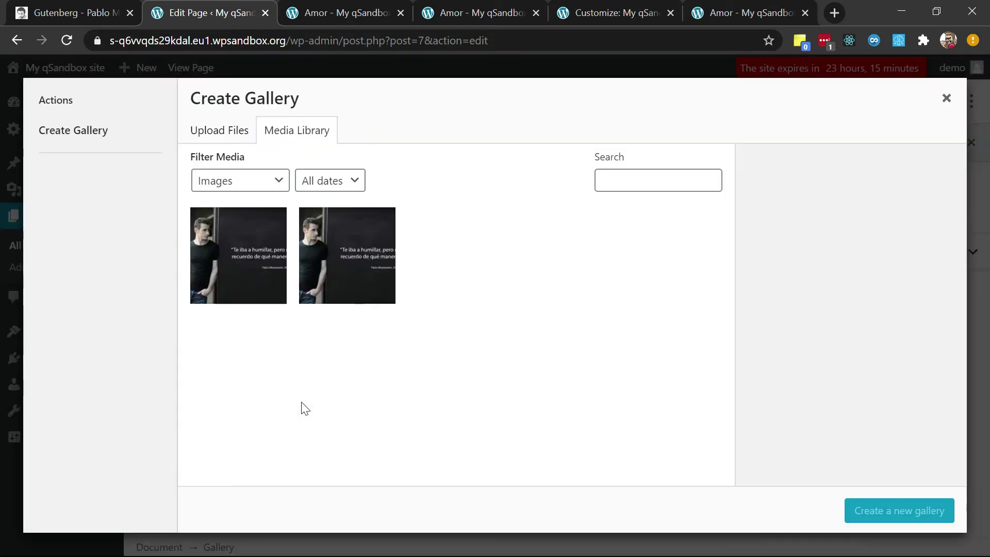
click(234, 269)
click(346, 278)
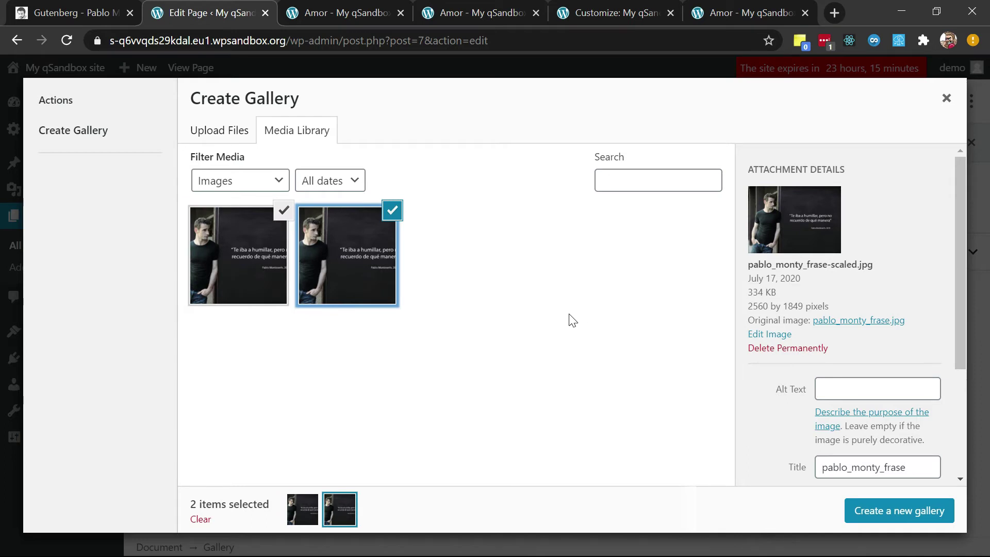
click(874, 516)
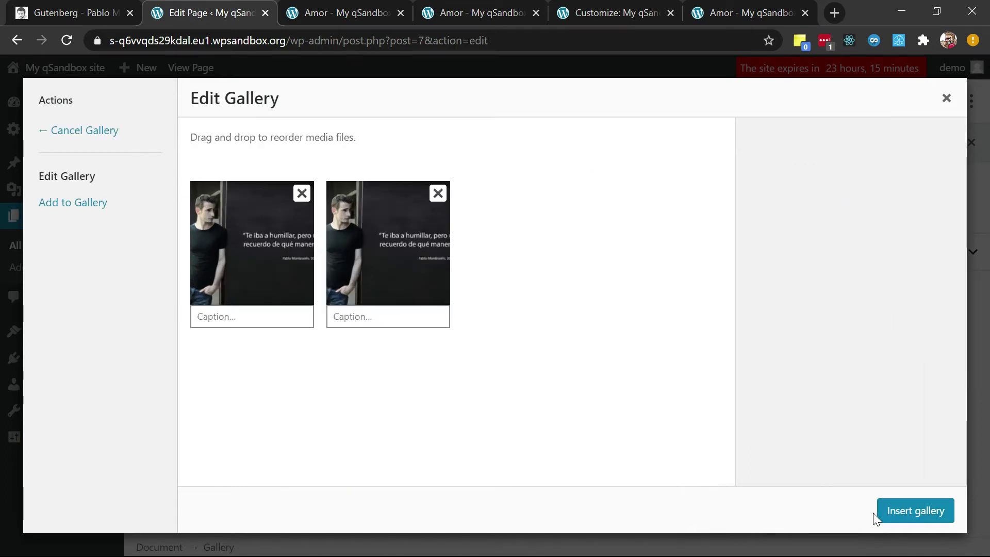
click(893, 510)
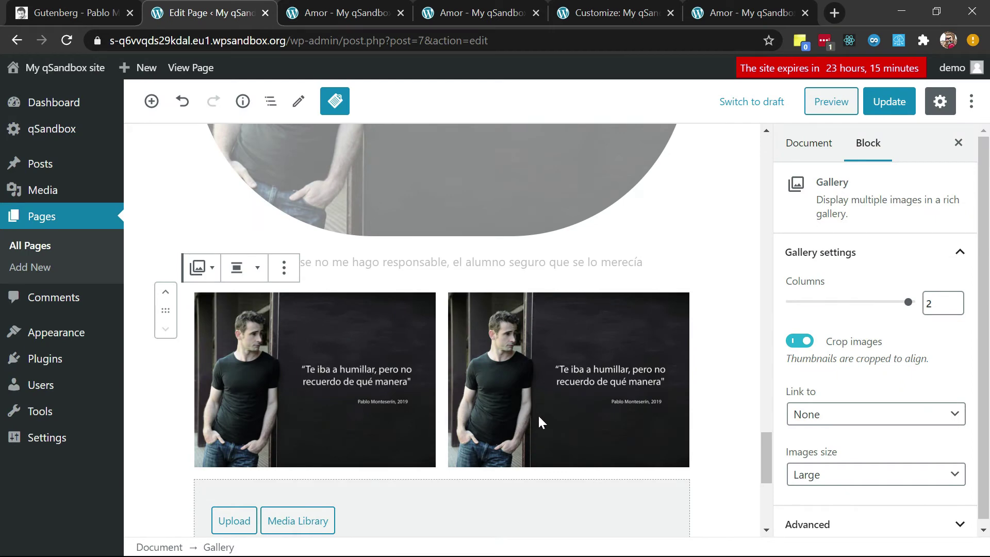
Set the gallery's Link to option to Attachment Page and update the page
click(935, 306)
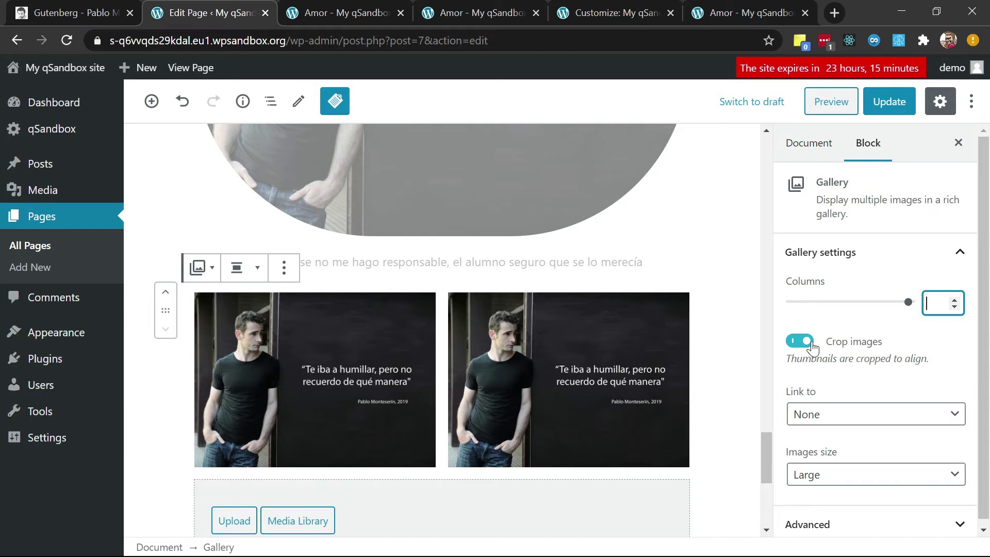
right_click(813, 346)
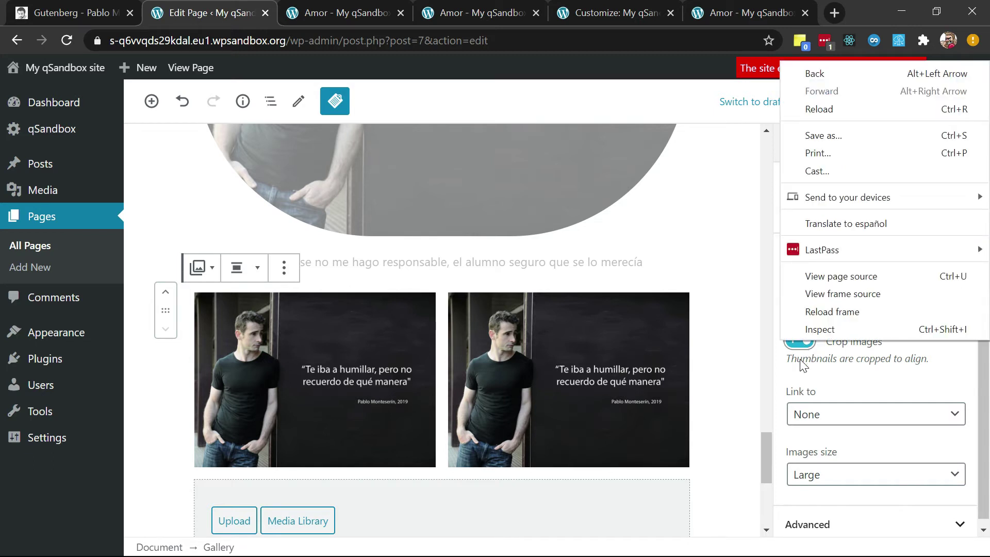
click(856, 390)
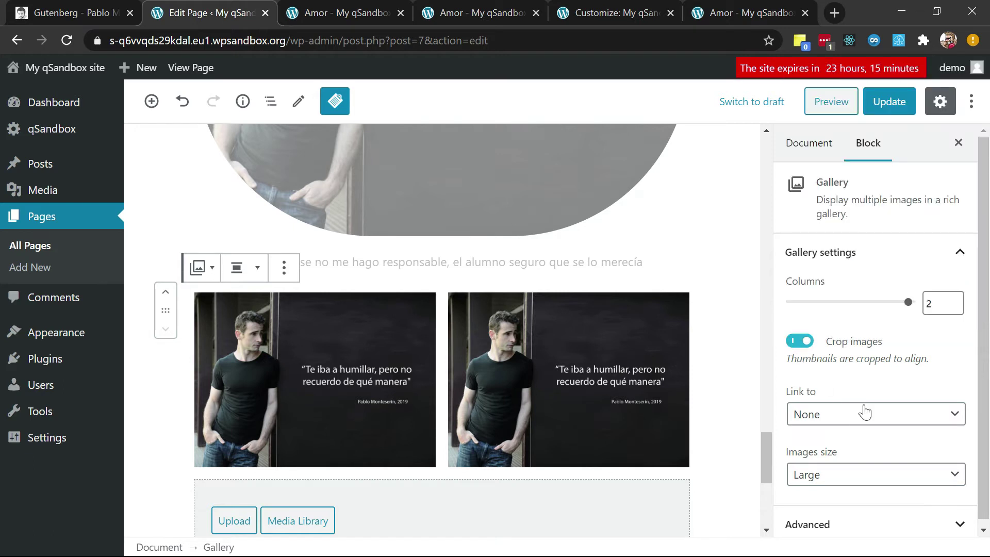
click(861, 415)
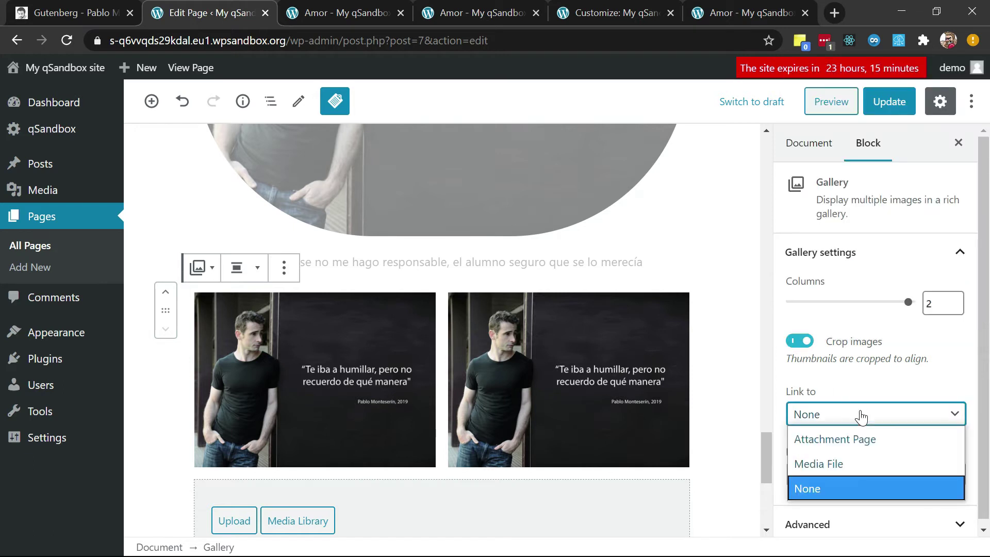
click(821, 436)
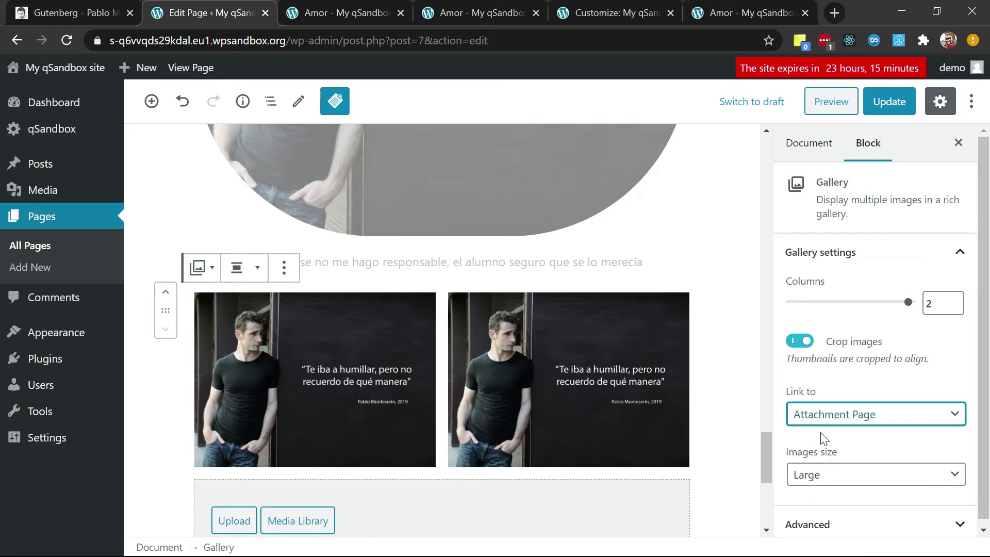
click(879, 106)
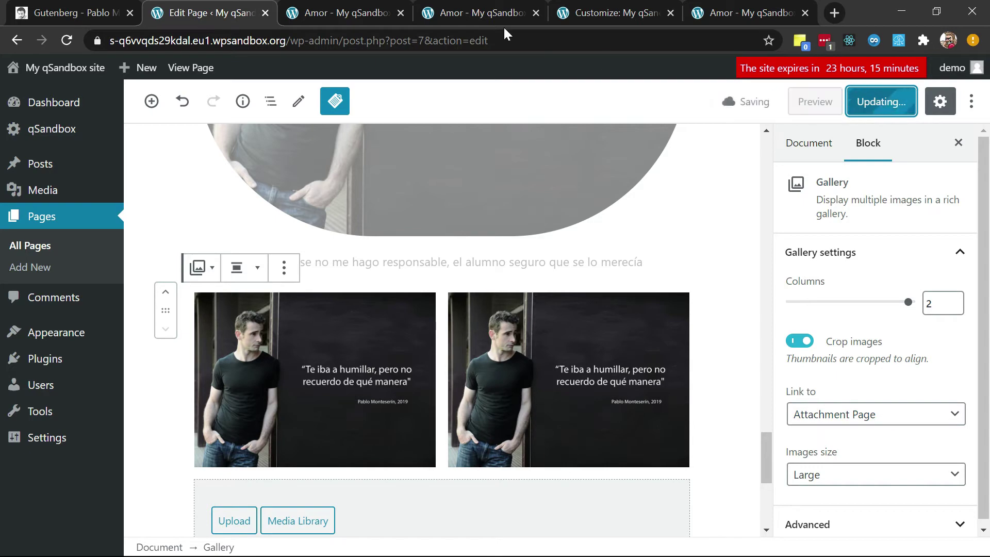
Close the old published-page and Customize browser tabs, keeping only the course notes and the page editor
click(342, 6)
key(ctrl+w)
click(342, 6)
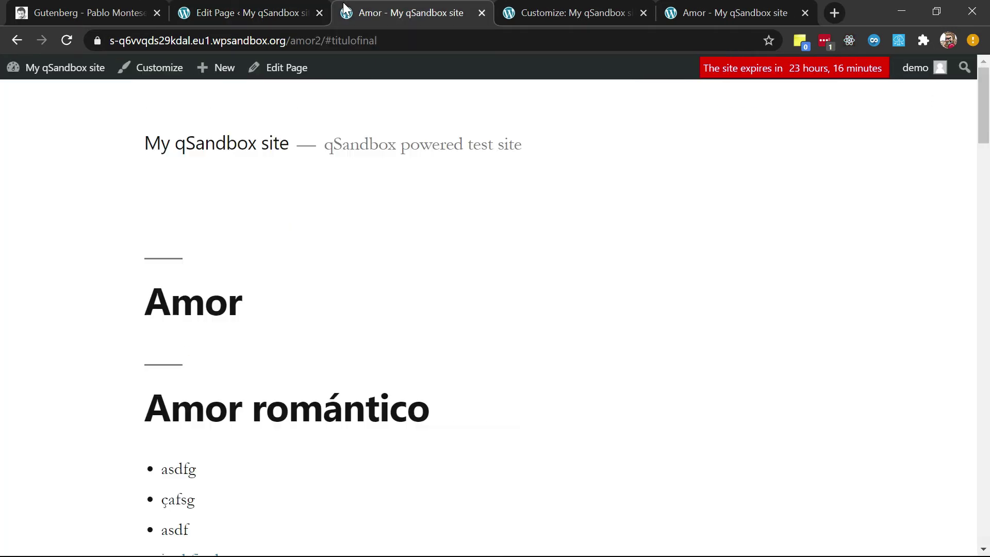
key(ctrl+w)
key(ctrl+w)
key(ctrl+w)
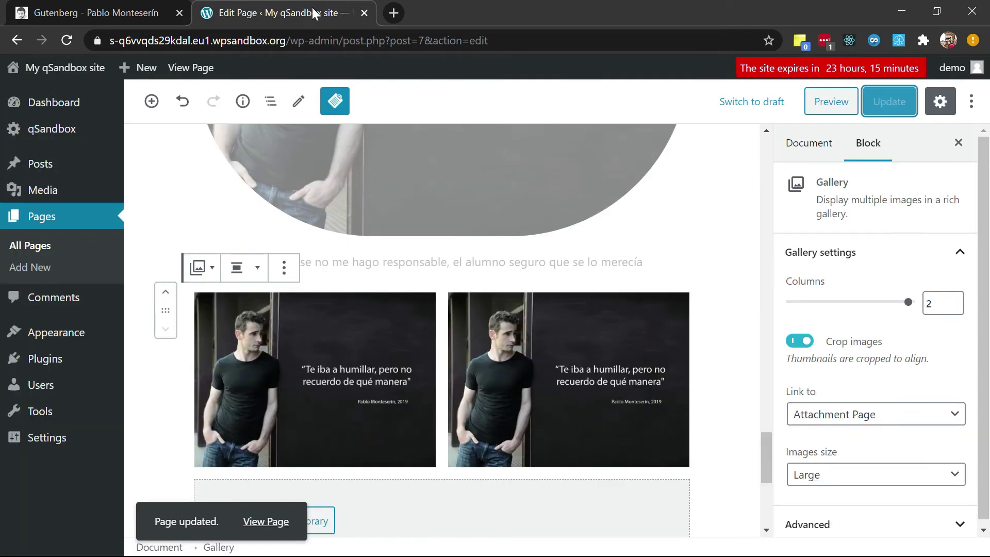
Open the published page in a new browser tab and view its two-image gallery
middle_click(182, 76)
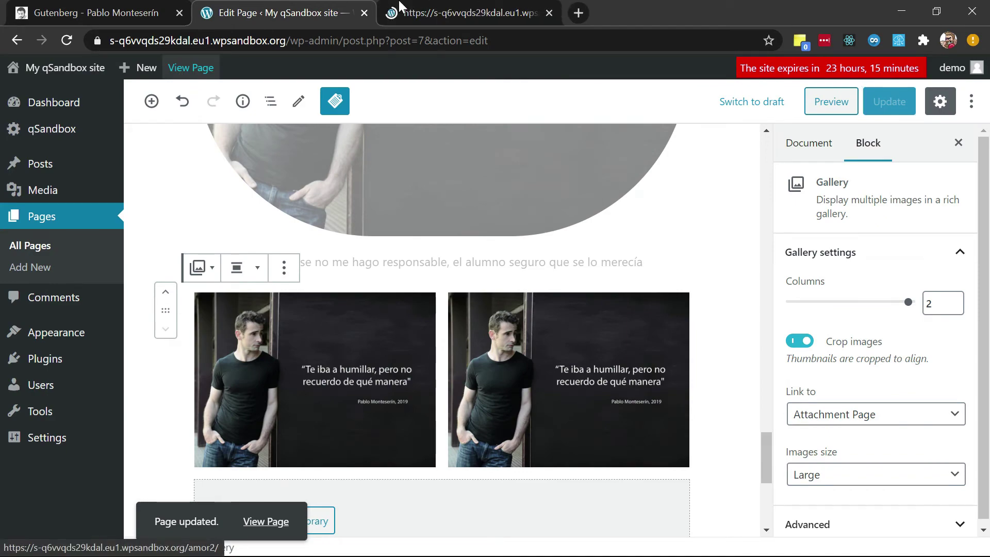
key(ctrl+Tab)
scroll(431, 325, down, 20)
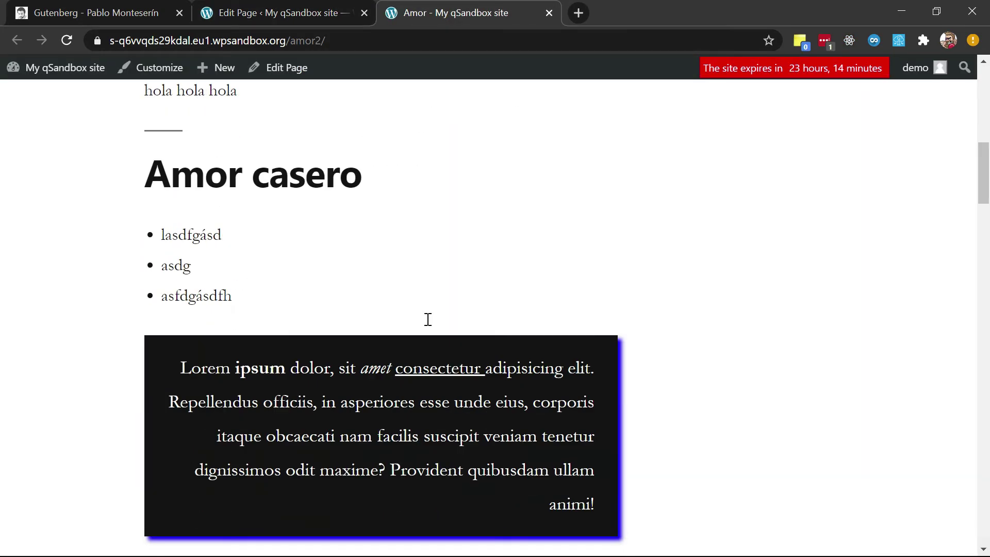
scroll(431, 326, up, 1)
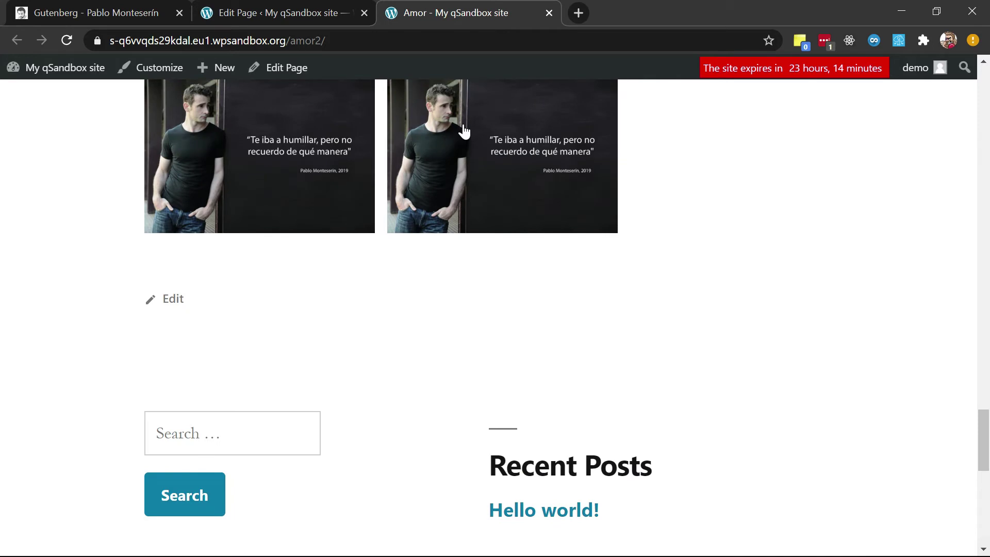
Follow the second gallery image's link on the published page and view its attachment page
click(464, 133)
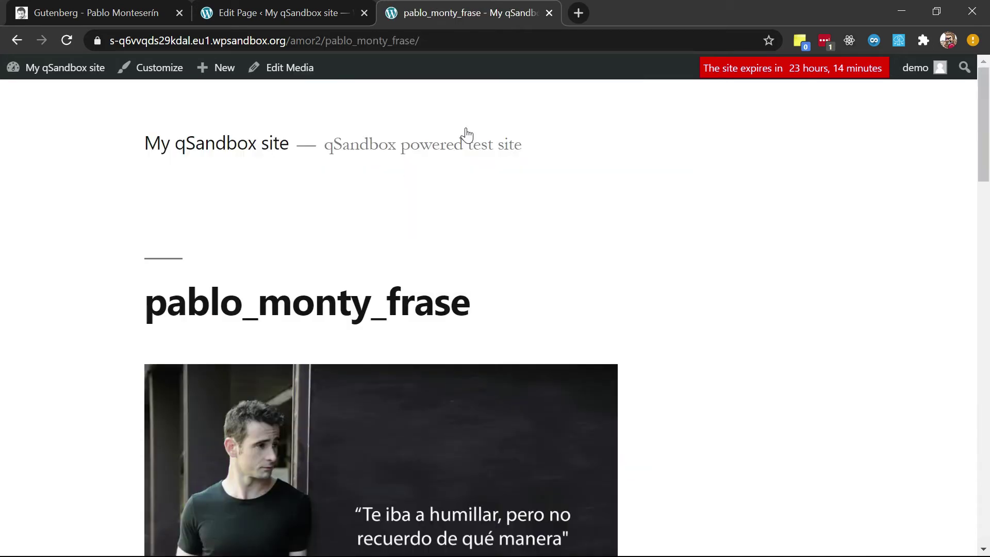
scroll(441, 442, down, 5)
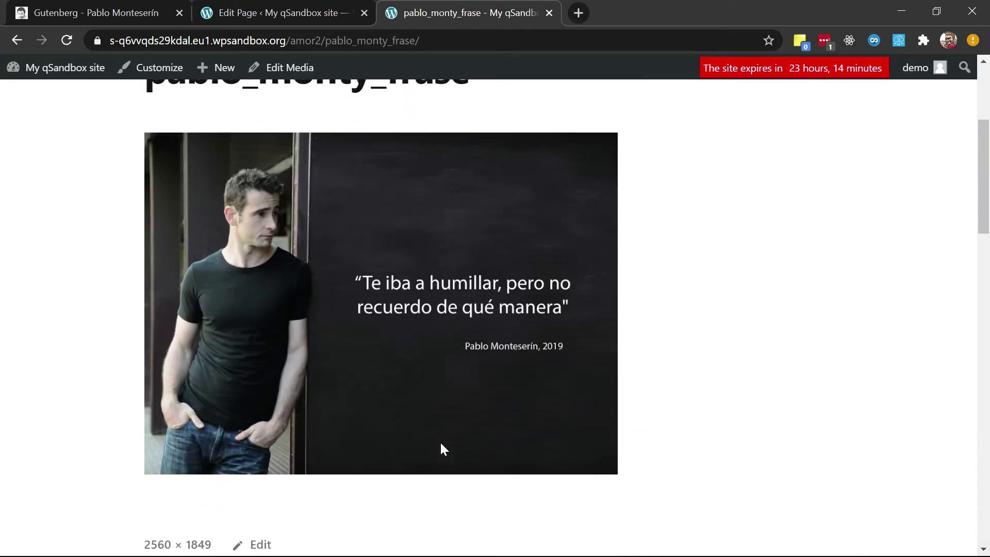
Set the gallery's Link to option to Media File in the page editor and update the page
click(265, 11)
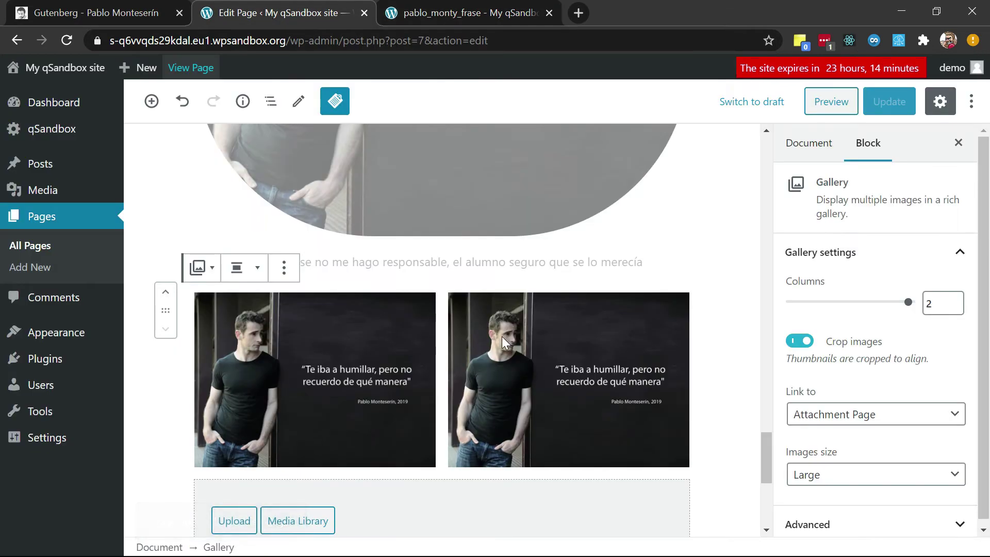
click(831, 418)
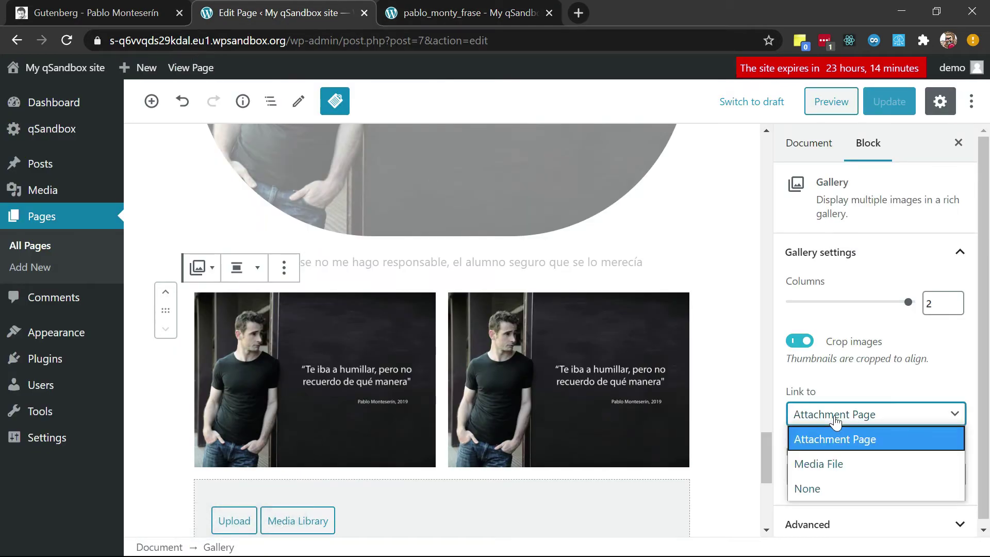
click(833, 462)
click(894, 103)
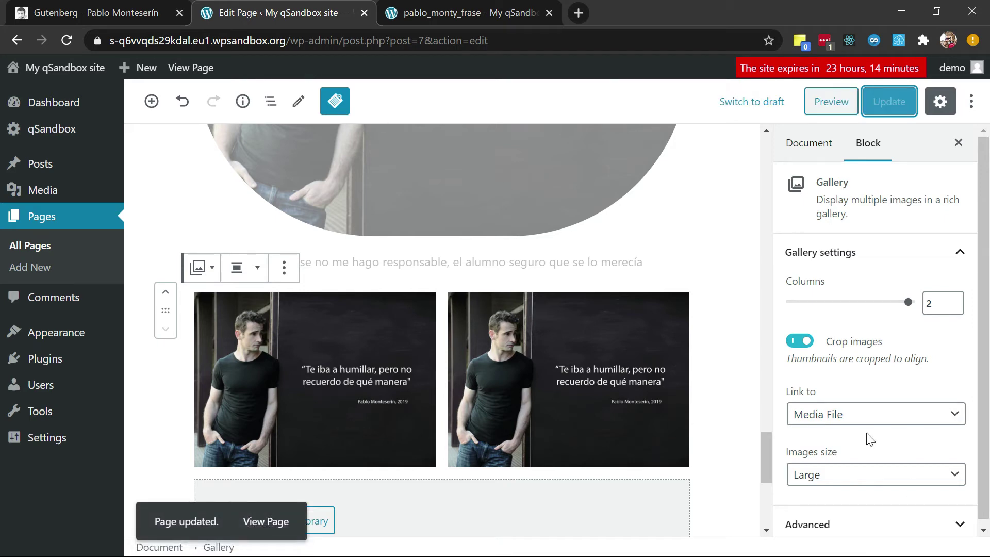
Open the published page in a fresh tab, follow the second gallery image to its media file, and close that tab
middle_click(210, 72)
click(476, 10)
middle_click(476, 5)
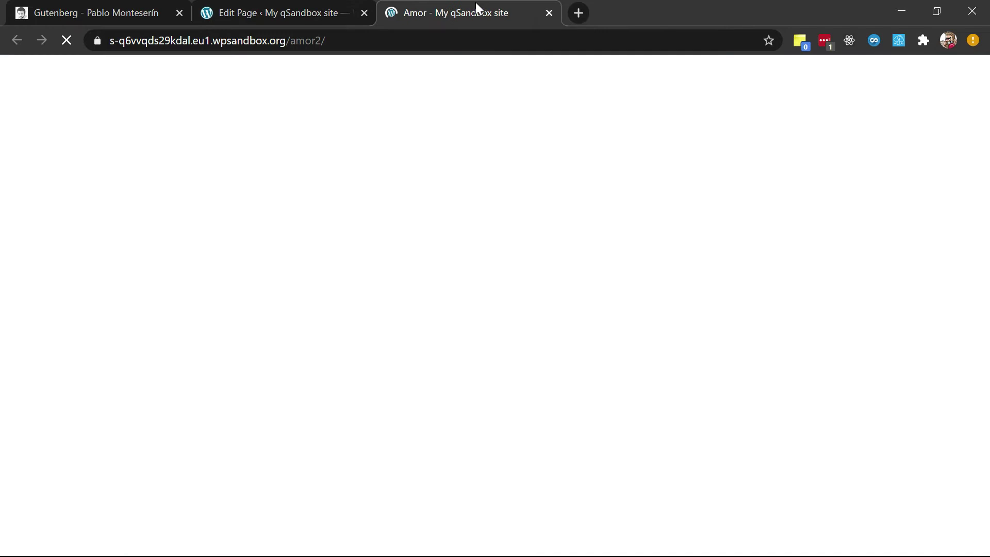
scroll(426, 382, down, 20)
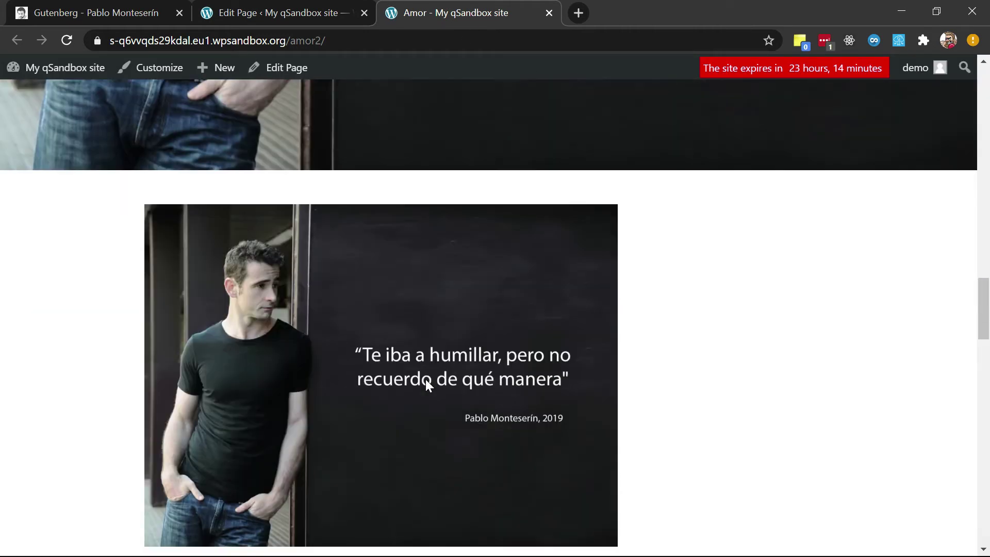
scroll(426, 379, down, 4)
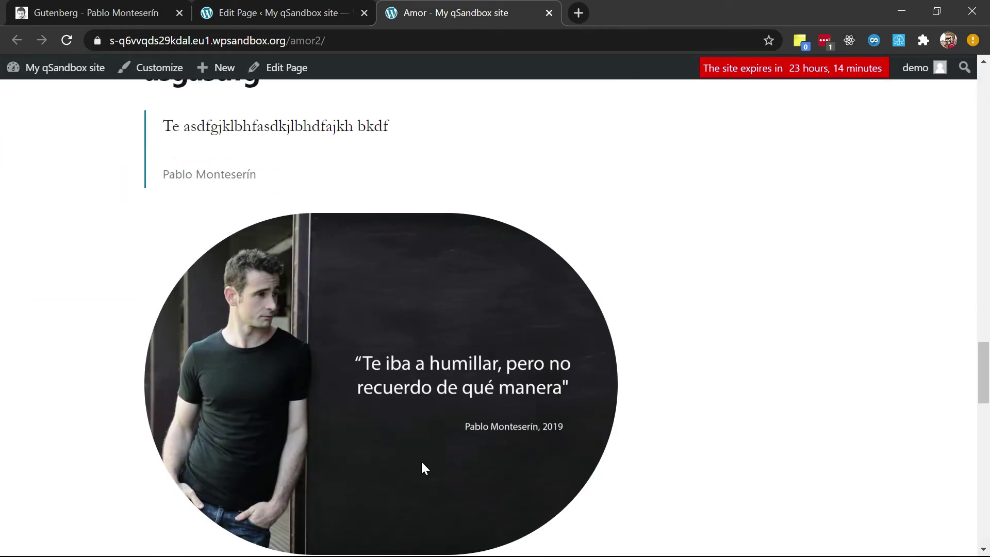
scroll(423, 464, down, 7)
click(494, 379)
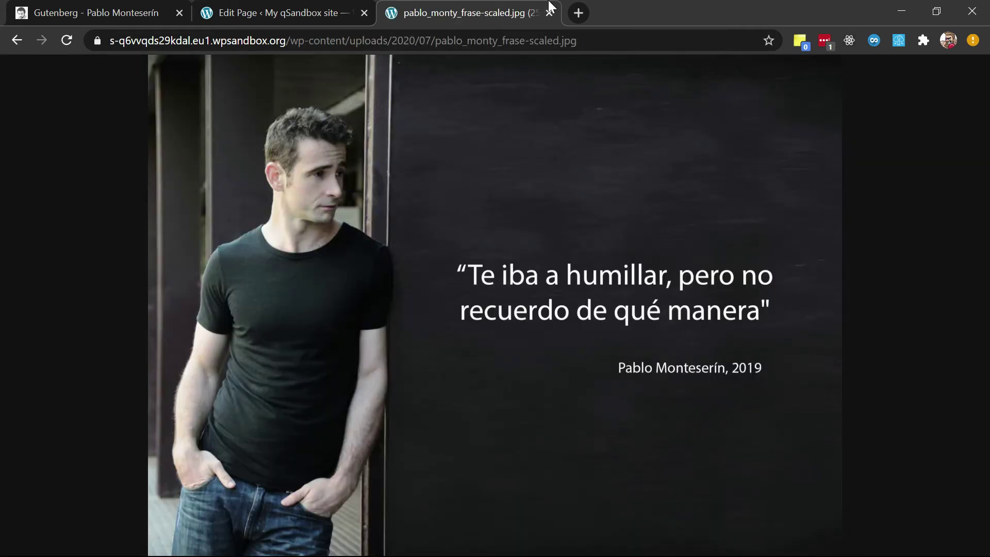
middle_click(528, 16)
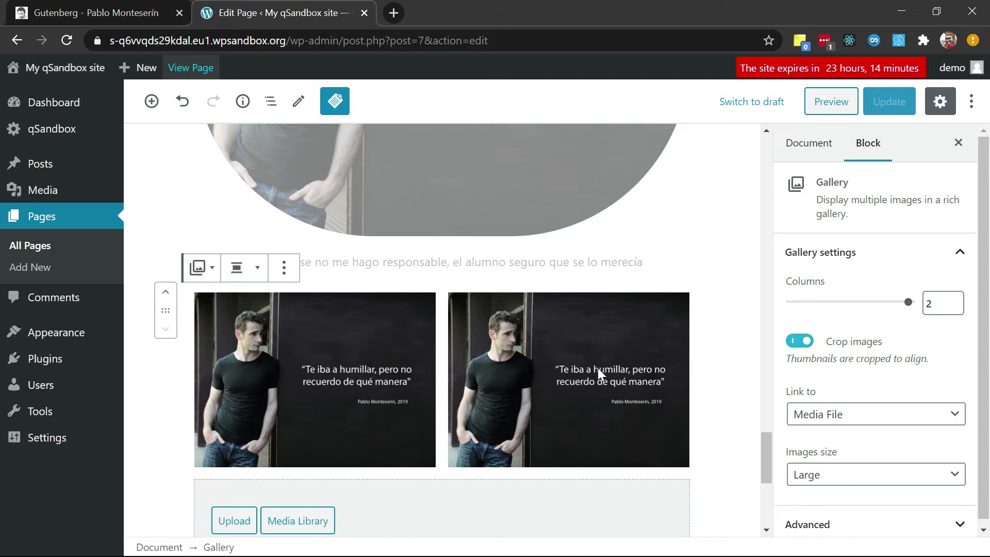
Read the course notes on the gallery block and find the next block to cover
click(125, 6)
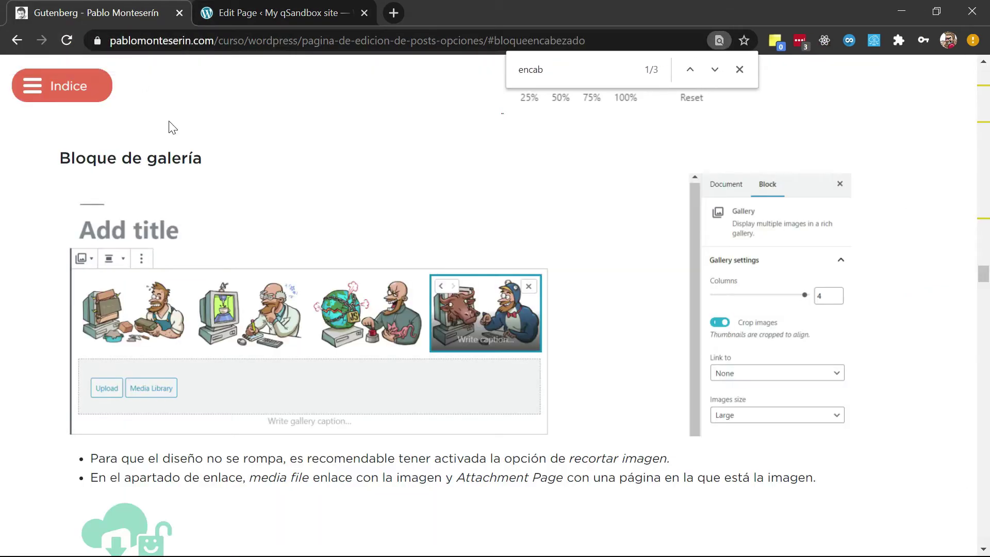
scroll(301, 271, down, 3)
scroll(302, 271, up, 2)
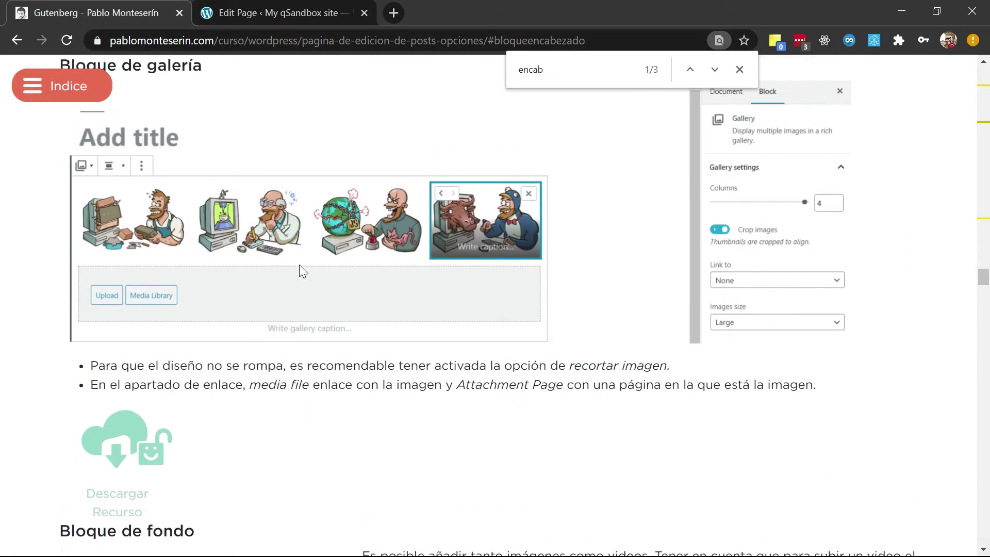
scroll(299, 264, down, 4)
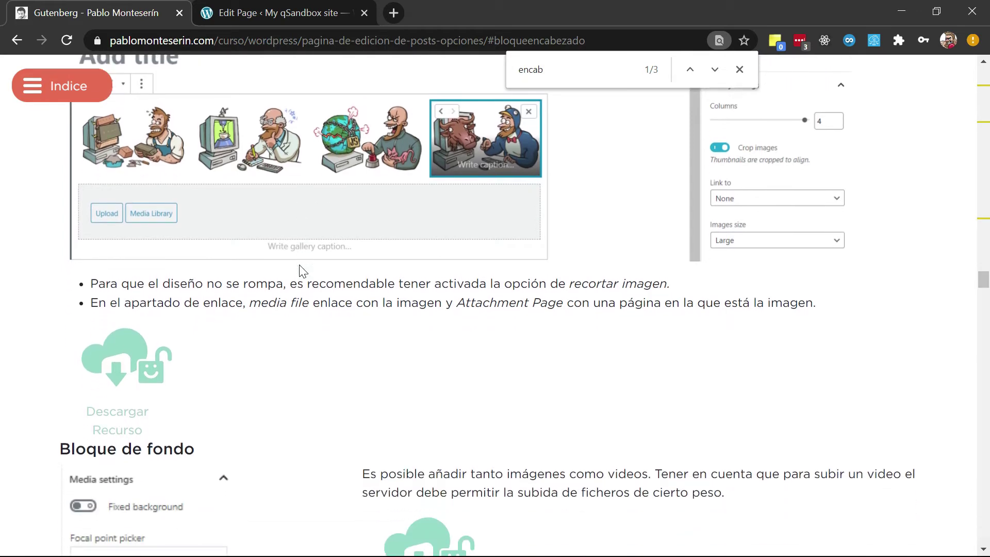
Add a Cover block below the gallery in the page editor
click(250, 3)
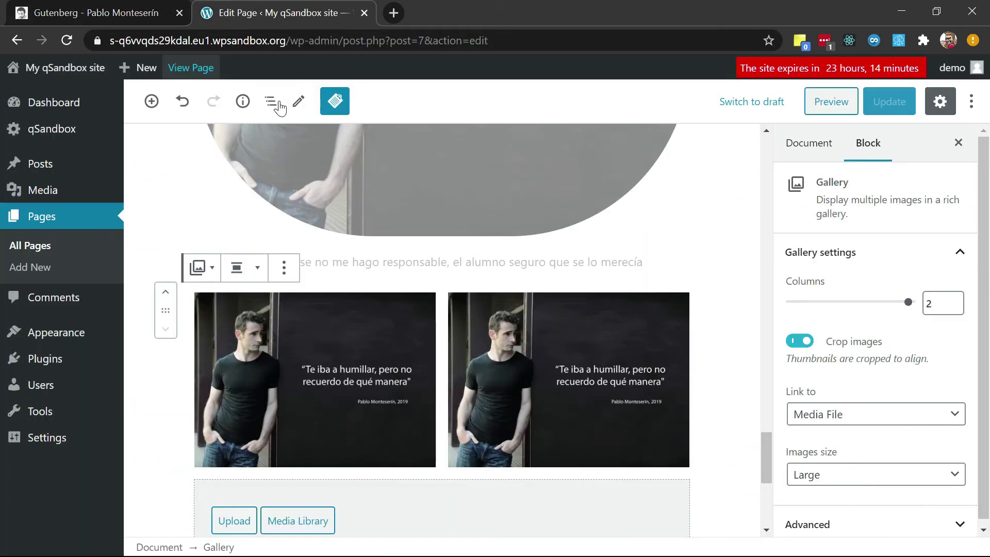
scroll(403, 341, down, 3)
scroll(404, 341, down, 2)
click(485, 303)
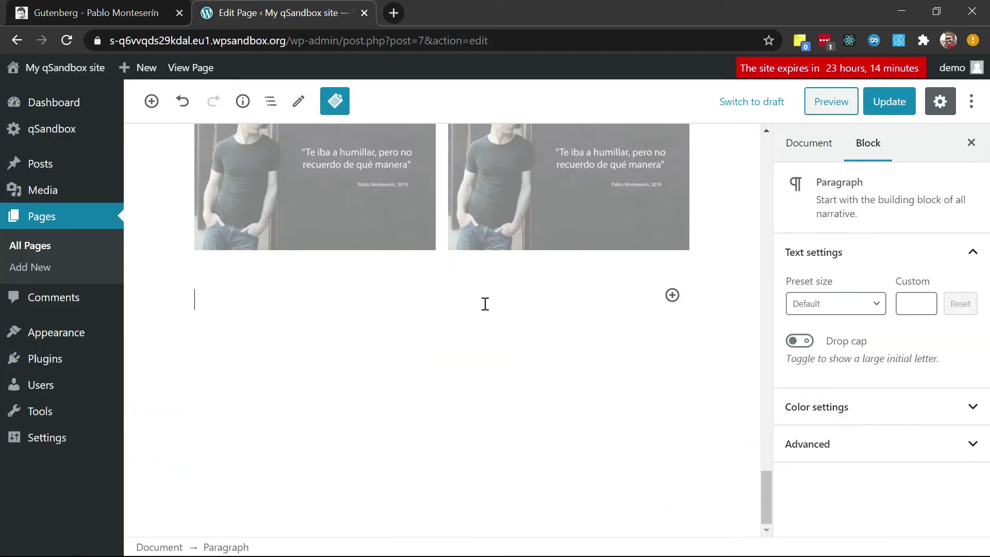
text(/cov)
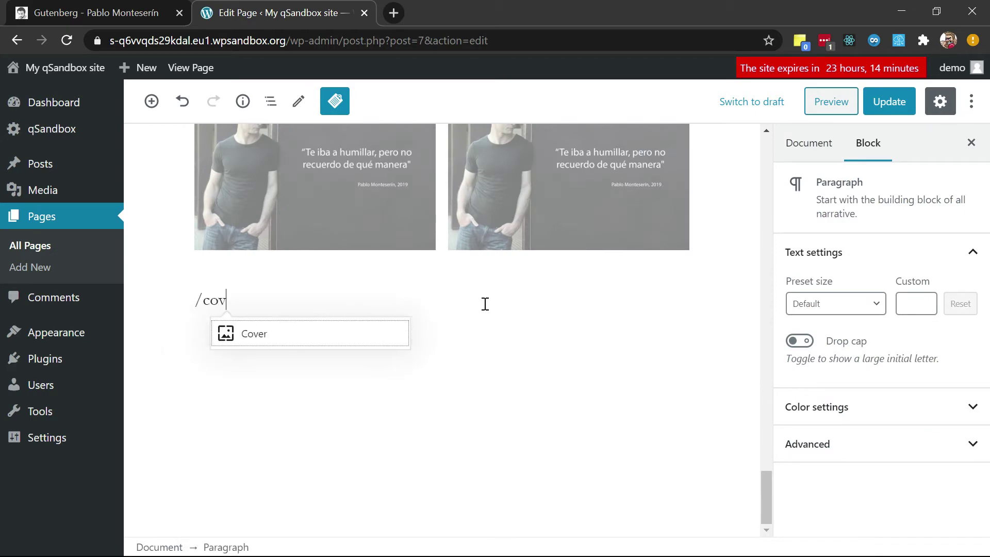
click(250, 344)
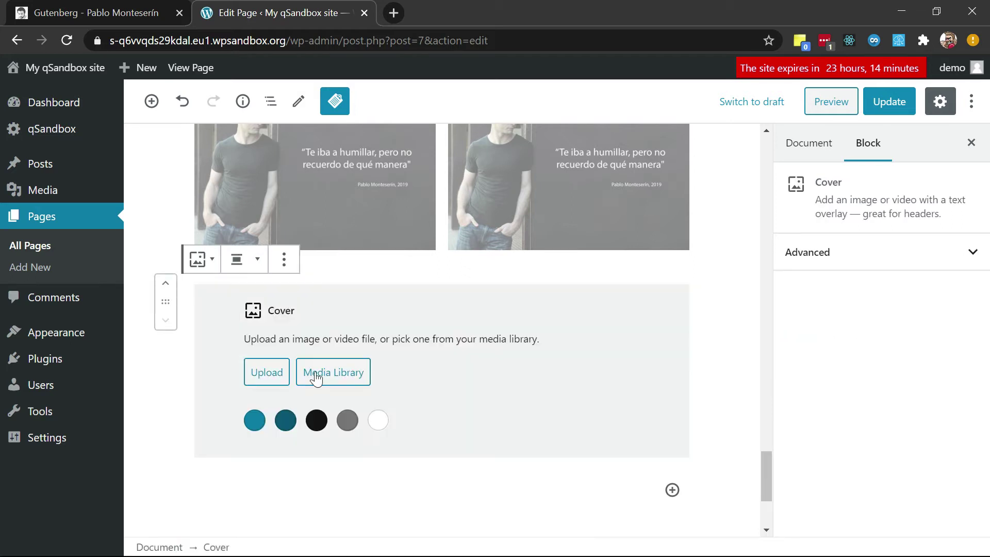
Use the second Media Library image as the Cover block's background
click(350, 369)
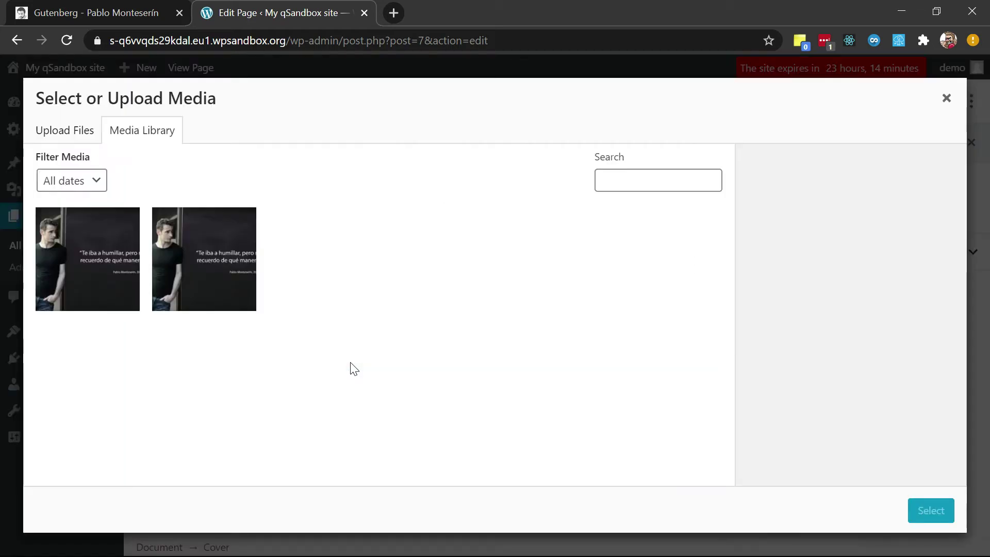
click(212, 269)
click(923, 514)
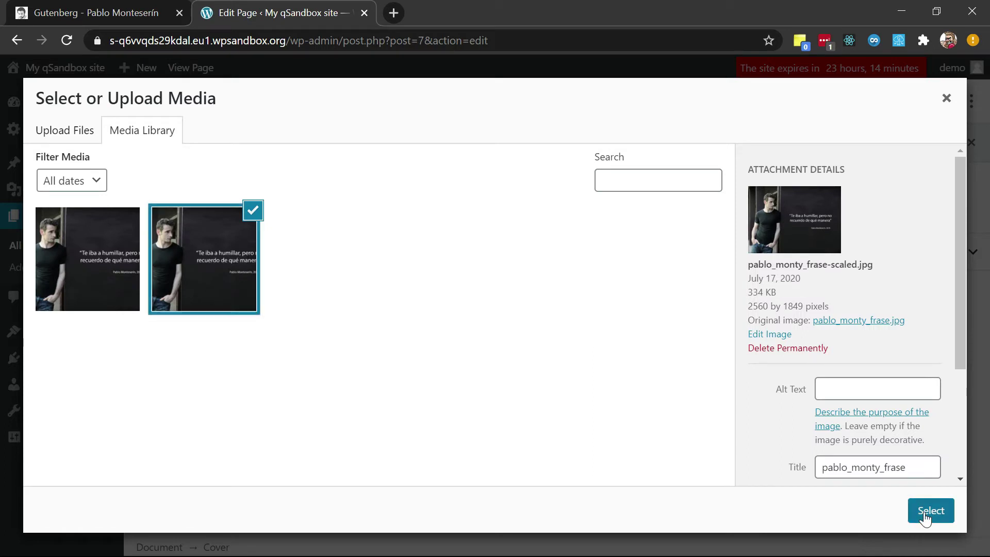
scroll(468, 344, down, 2)
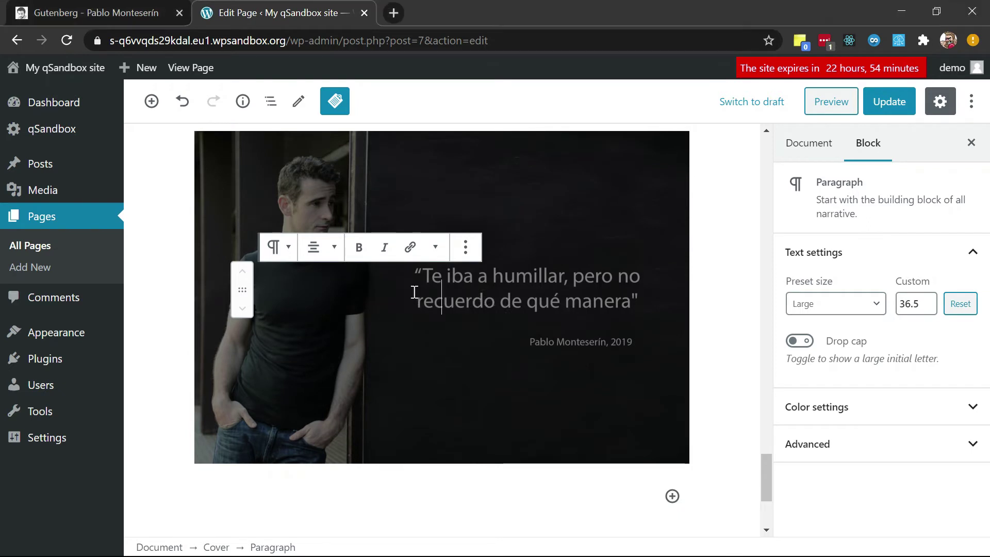
Write "Las manzanas son buenas para quitar el apetetito" as the cover's text and update the page
text(Las ma)
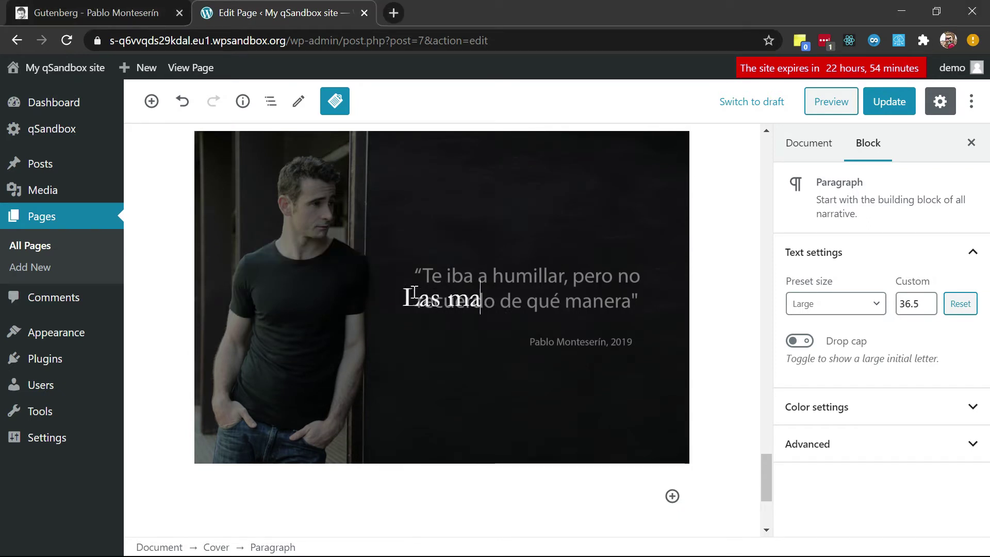
text(nzanas son buen)
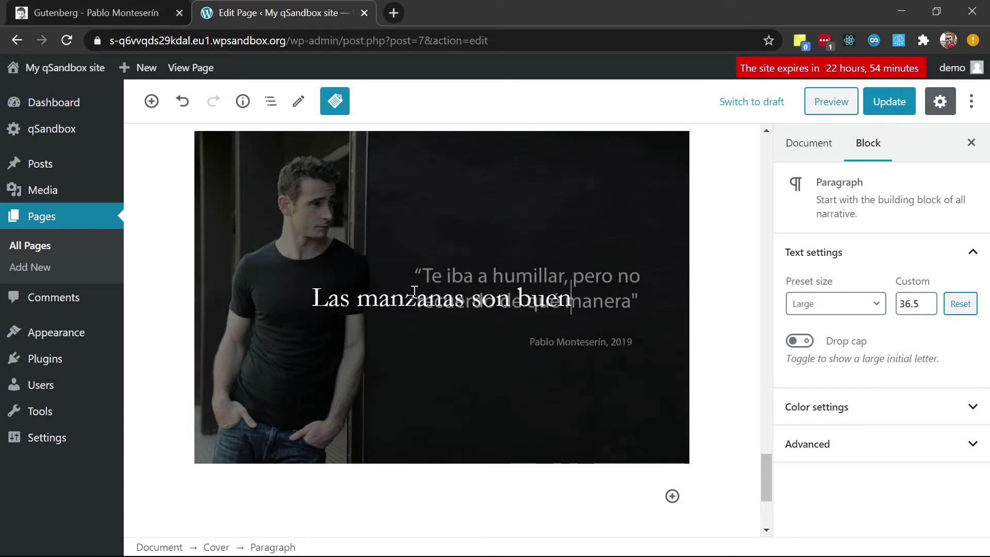
text(as para quitar el a)
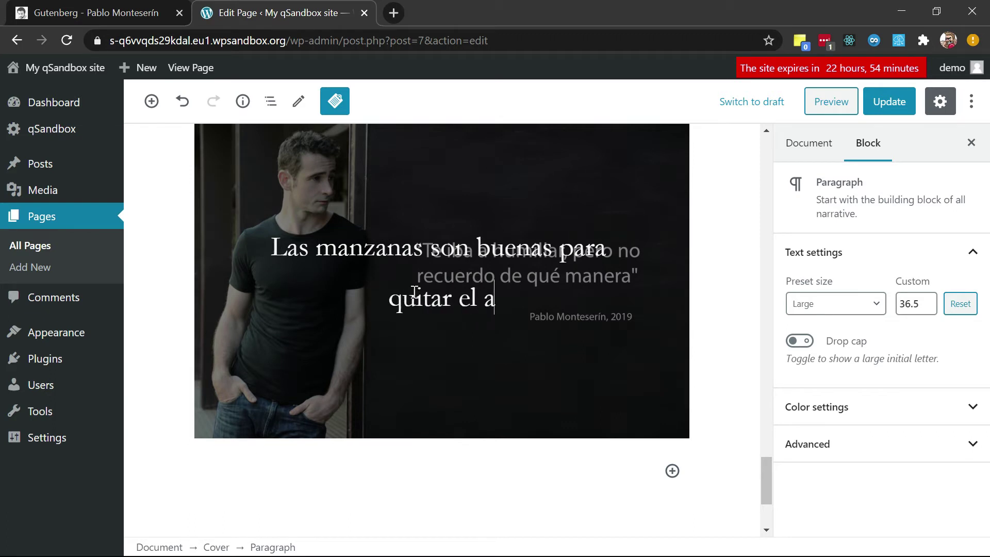
text(petetito)
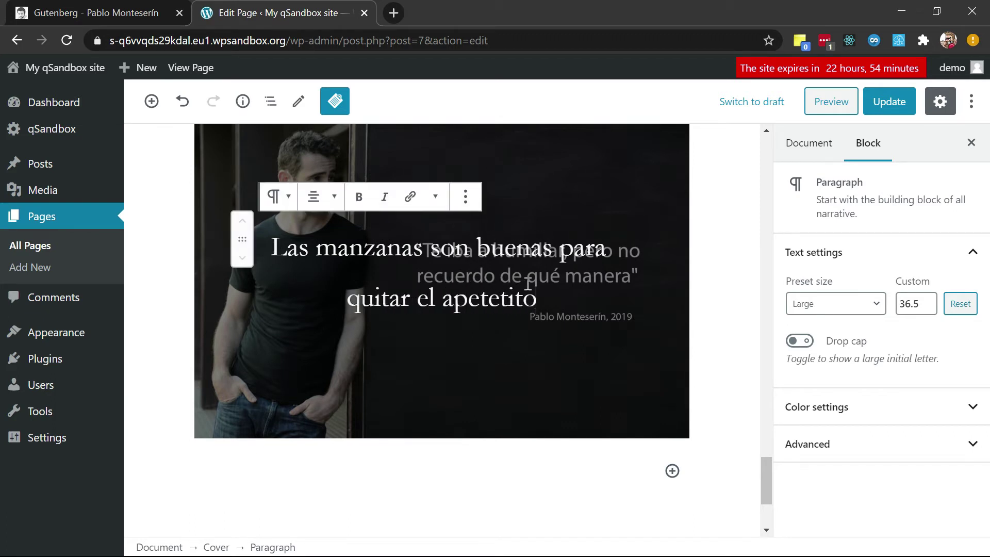
click(899, 103)
Open the published page and view the cover image with its overlaid text
click(196, 69)
scroll(378, 312, down, 20)
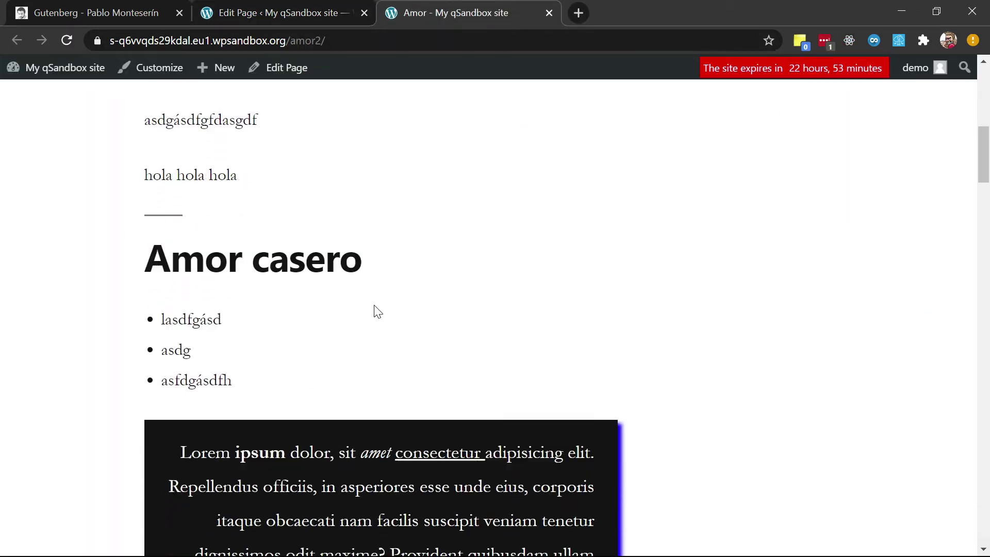
scroll(375, 309, down, 13)
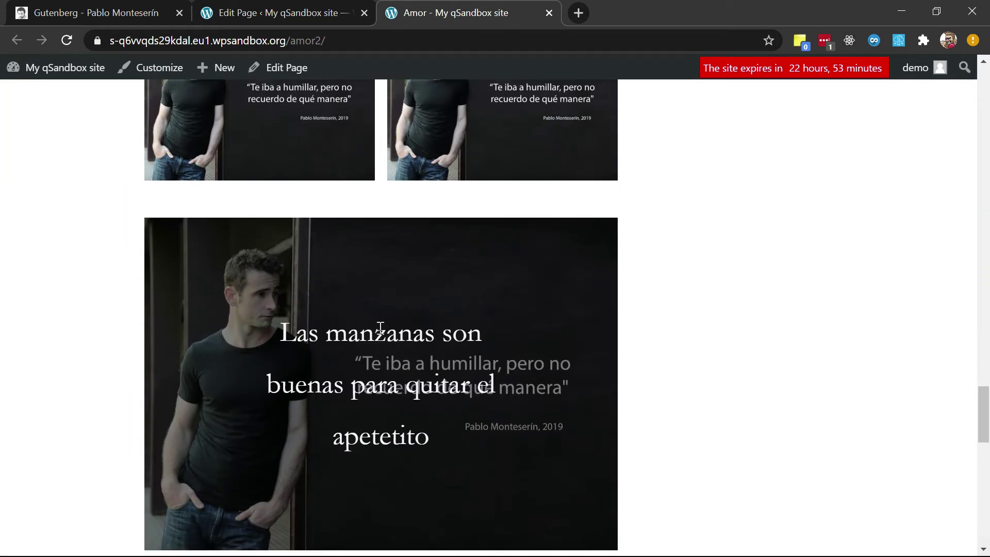
Give the Cover block a solid dark teal overlay colour and update the page
click(281, 8)
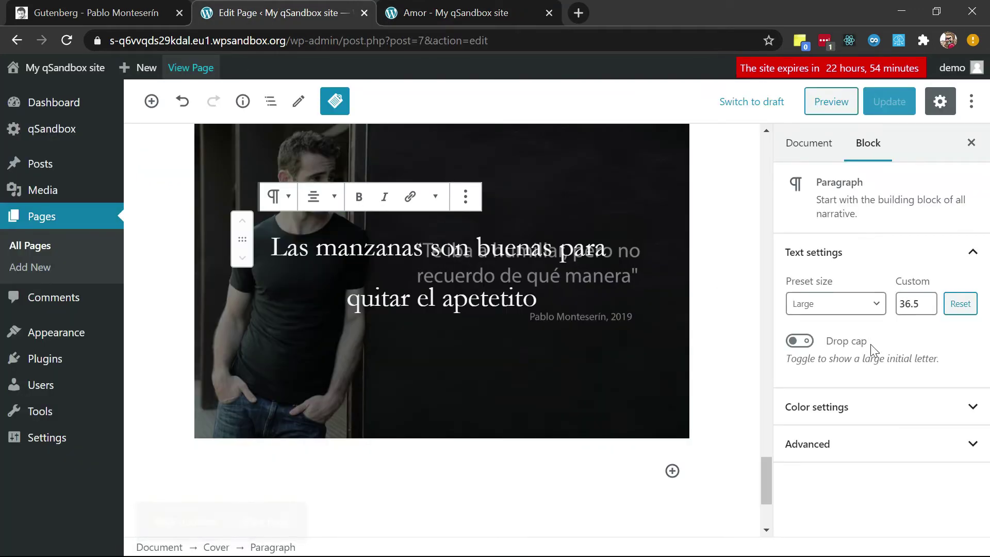
click(842, 406)
click(583, 352)
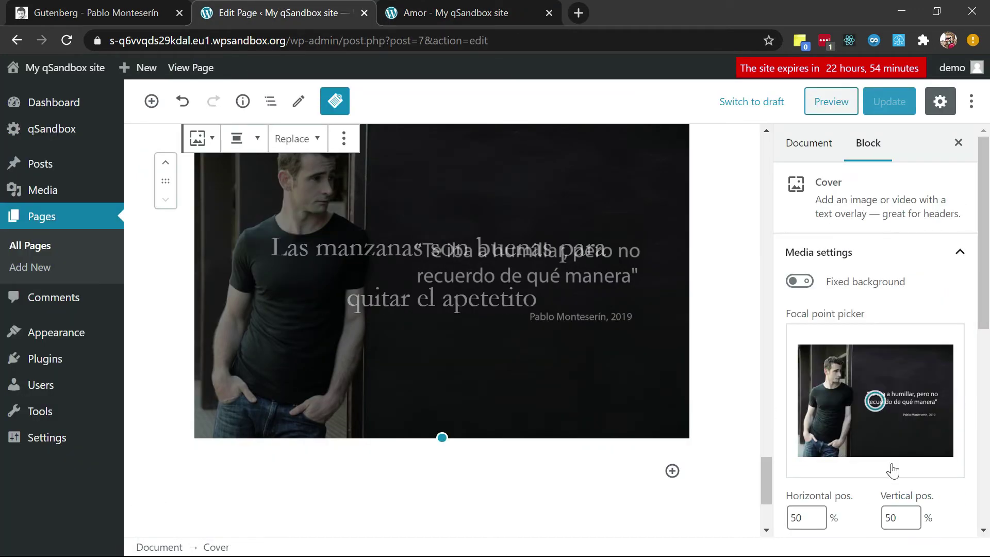
scroll(891, 467, down, 3)
scroll(891, 463, up, 3)
scroll(891, 464, down, 5)
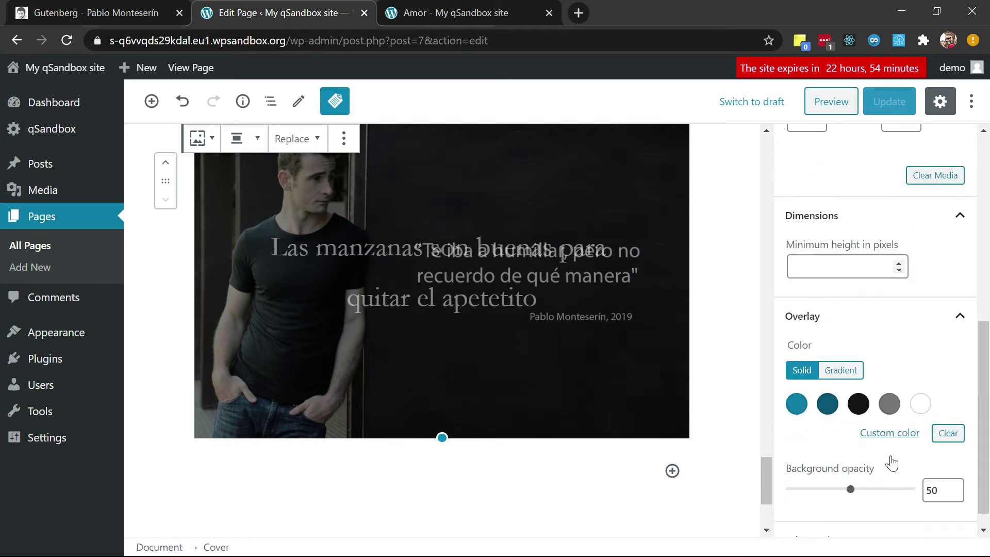
click(826, 404)
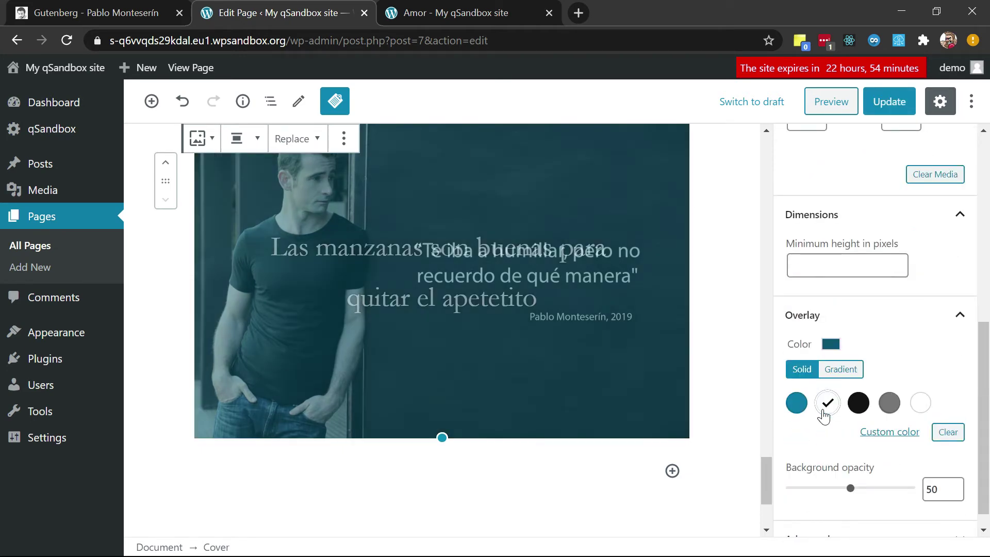
click(892, 102)
Reload the published page and check the cover's overlay colour
click(477, 19)
key(F5)
scroll(469, 211, down, 2)
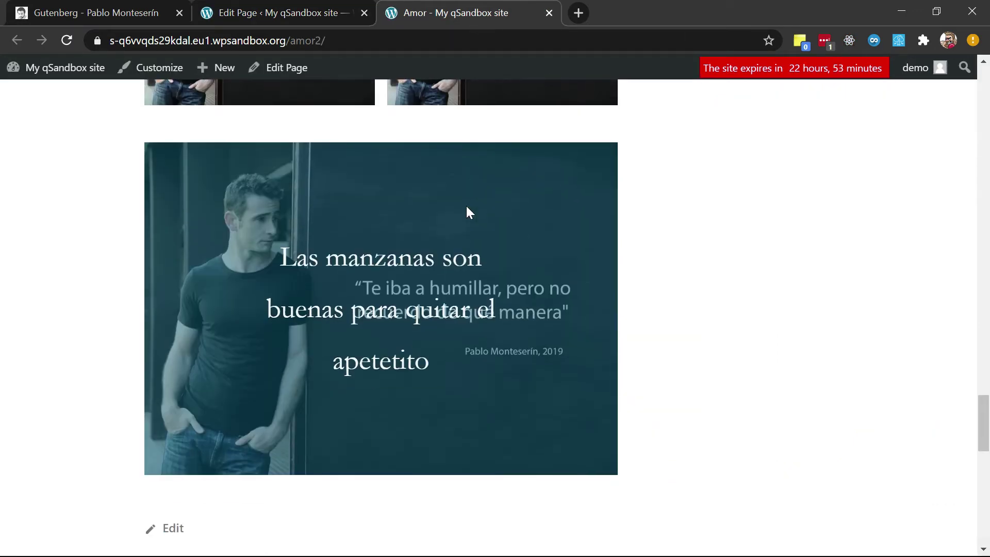
Compare the published cover with the course notes and read their "Bloque de fondo" section on images and videos
click(68, 8)
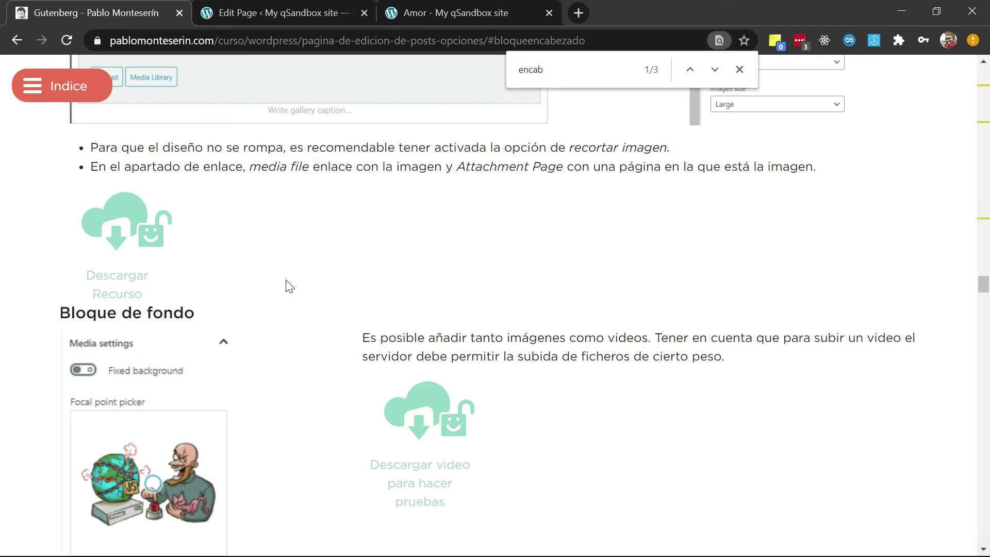
click(418, 12)
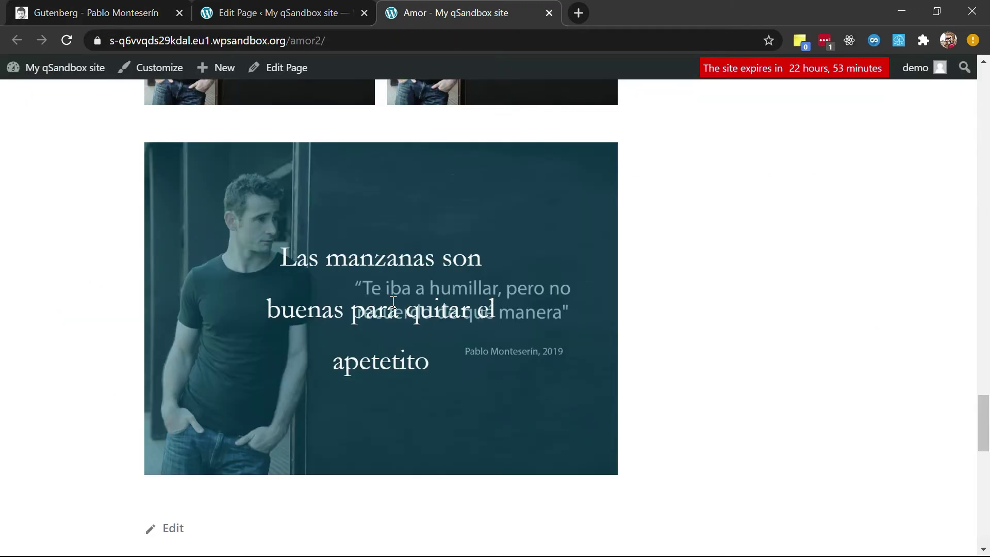
click(133, 9)
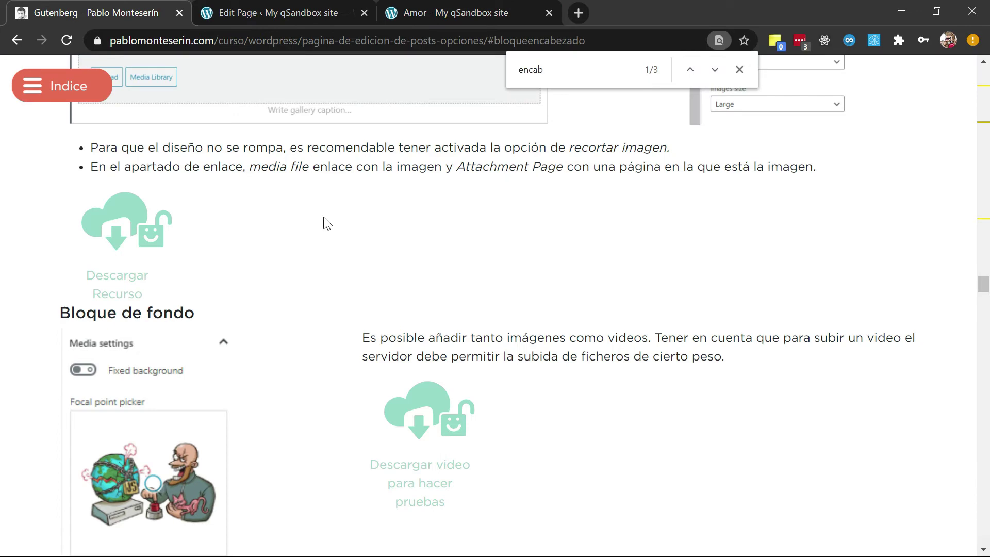
scroll(544, 421, up, 3)
scroll(545, 421, down, 3)
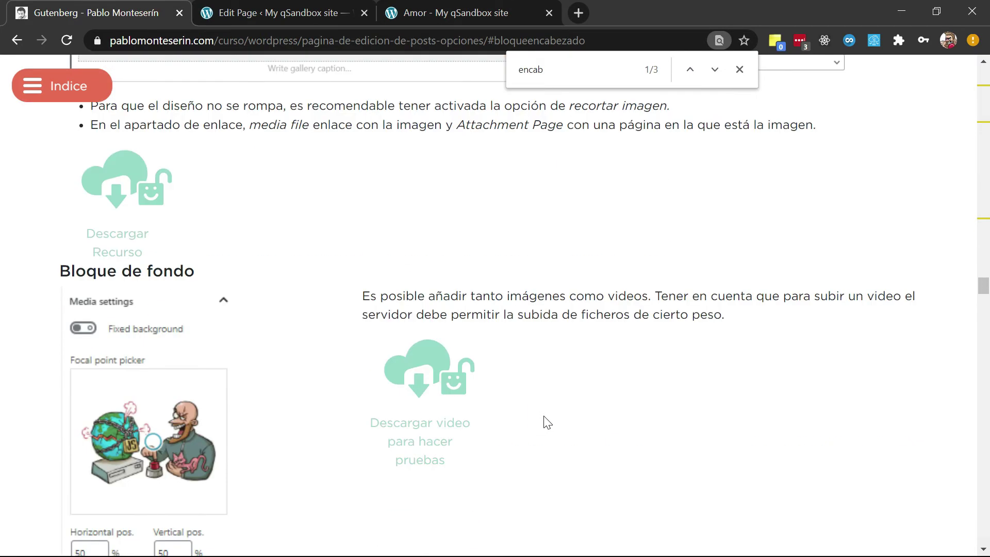
Open and download the test video leon.mp4 from the "Bloque de fondo" notes, pause its playback and return to the page editor
scroll(438, 377, down, 2)
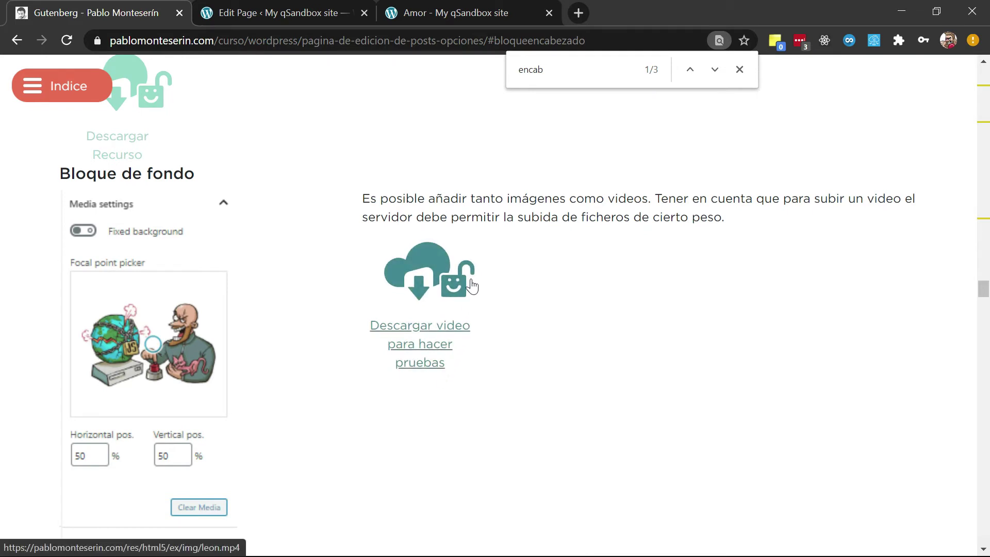
click(430, 266)
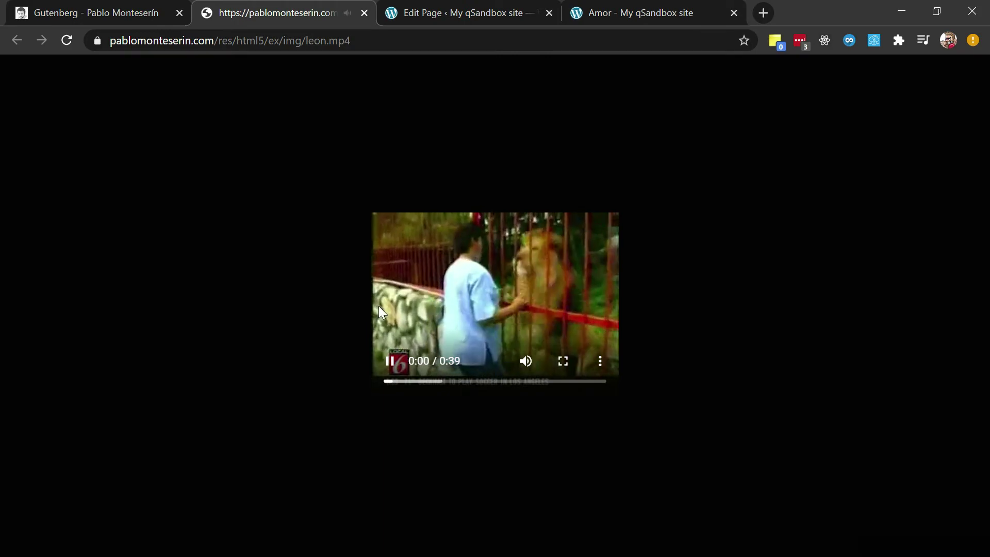
click(389, 362)
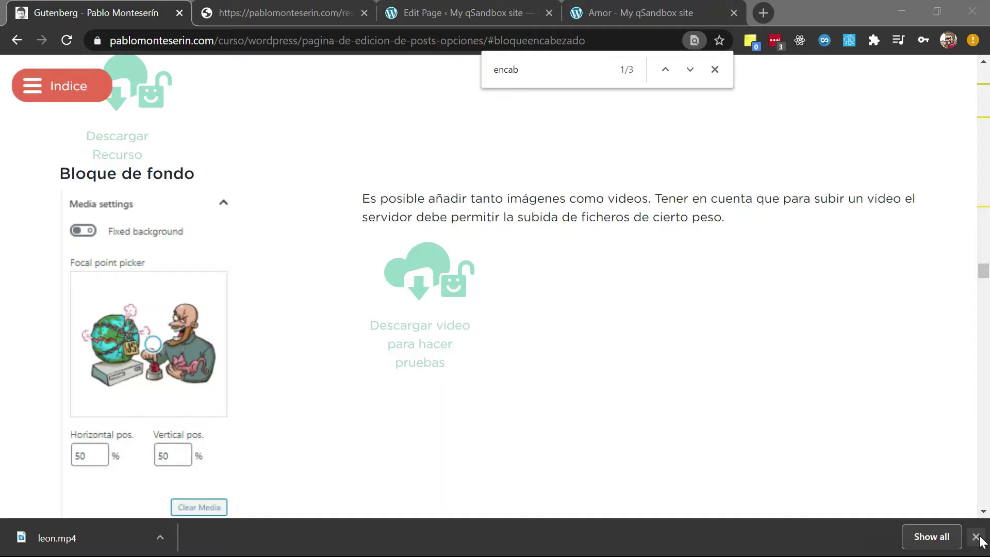
click(976, 537)
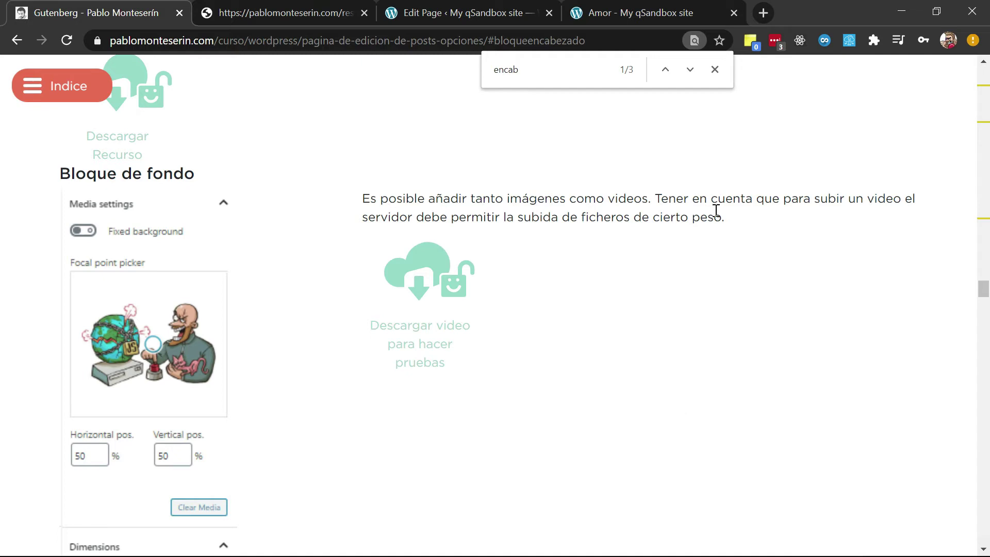
click(407, 8)
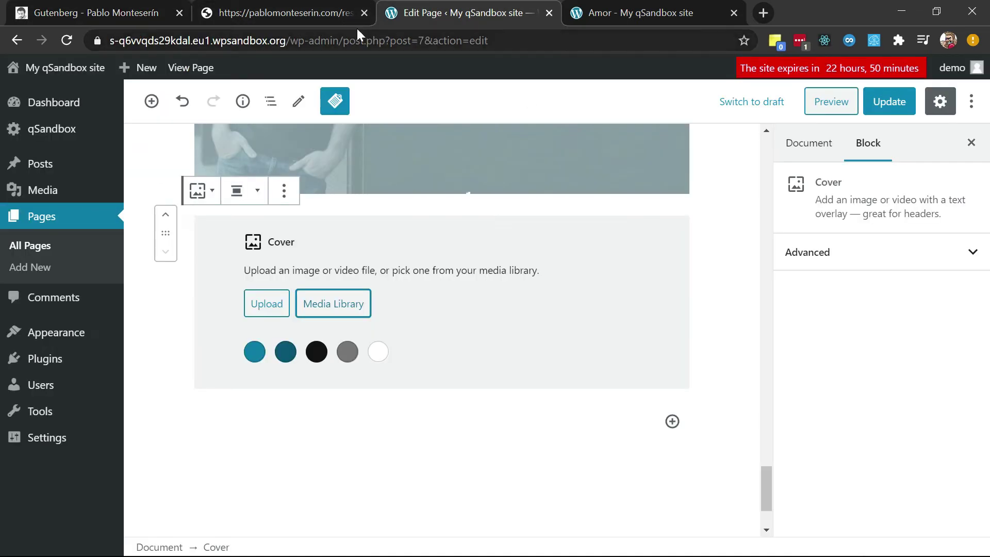
Review the course notes on the Cover block's media, dimension and overlay settings, down to the "Bloques comunes multimedia" section
click(110, 7)
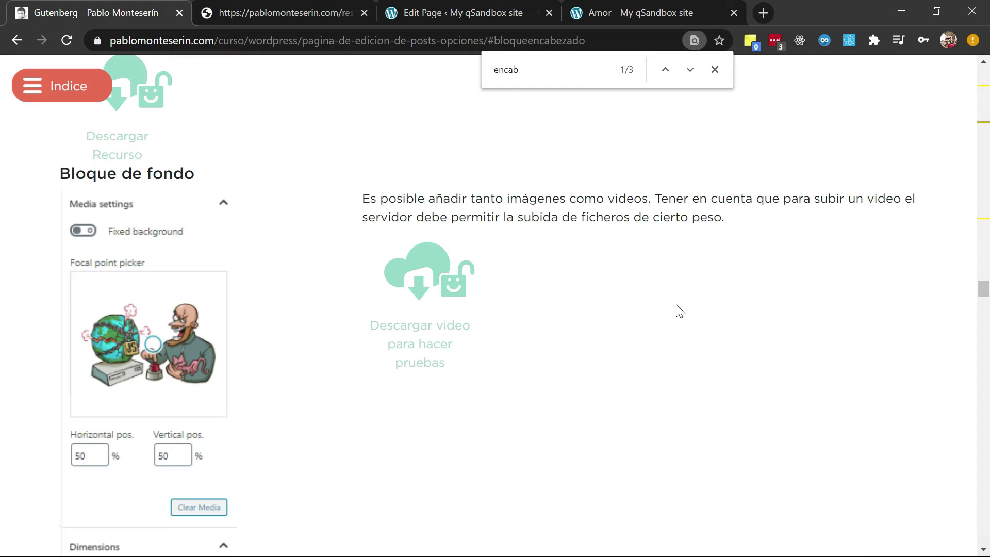
scroll(679, 311, down, 2)
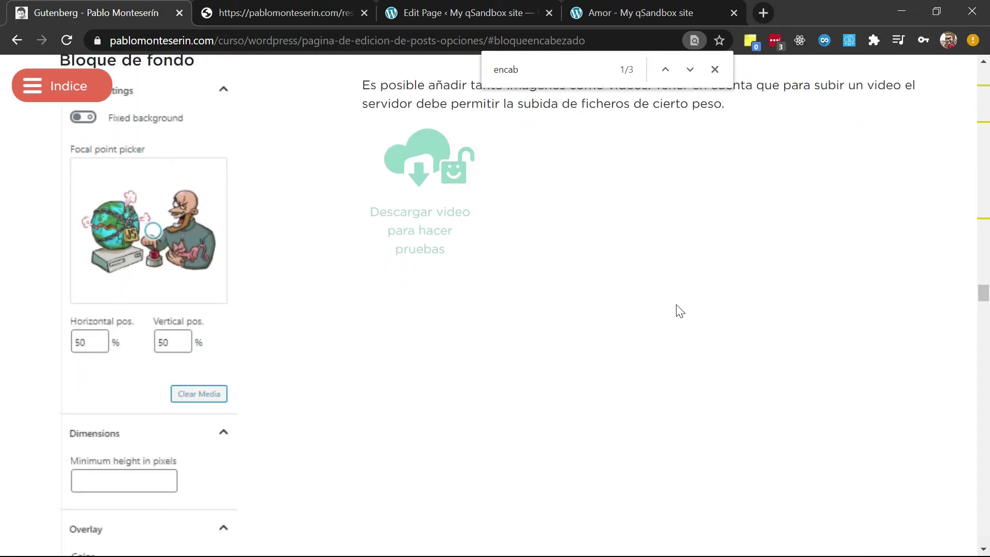
scroll(679, 312, down, 1)
scroll(679, 311, up, 2)
scroll(680, 312, down, 4)
scroll(679, 312, down, 2)
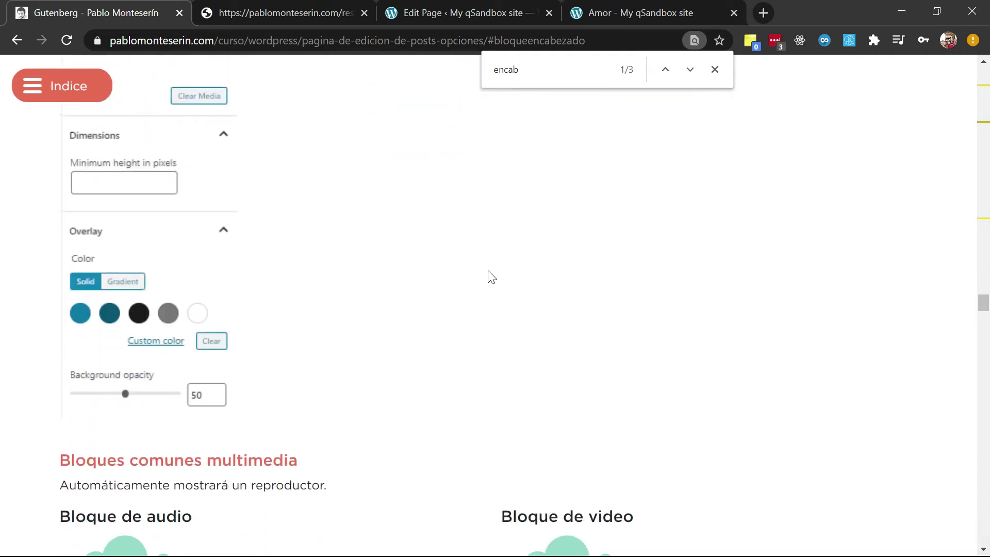
scroll(166, 235, up, 2)
scroll(166, 233, down, 1)
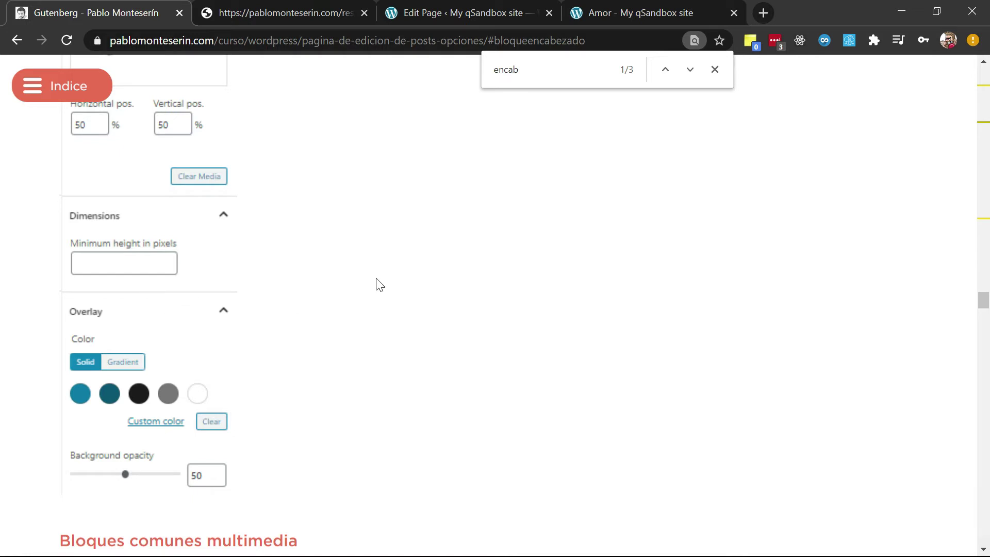
scroll(380, 284, down, 4)
scroll(380, 284, down, 1)
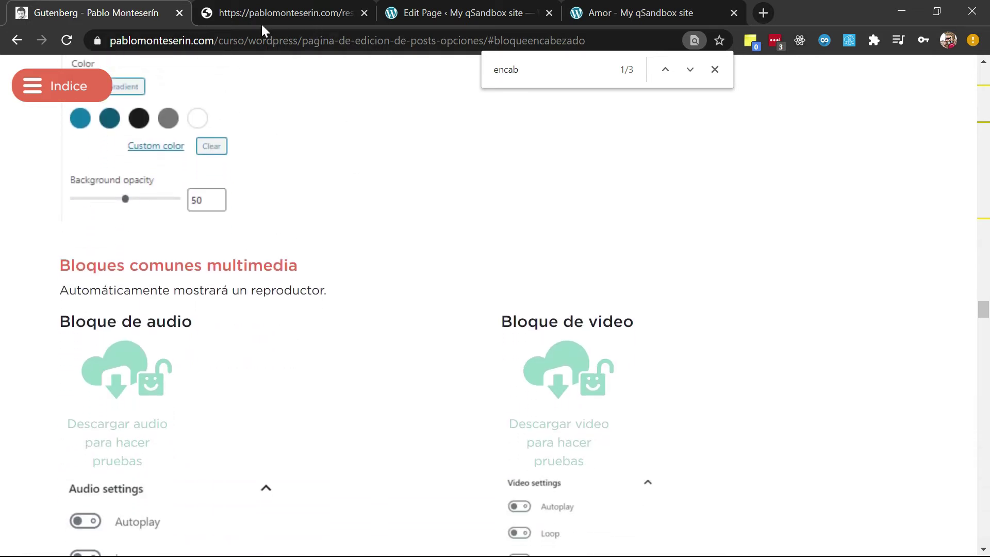
Add a Video block below the empty Cover block in the page editor
click(411, 7)
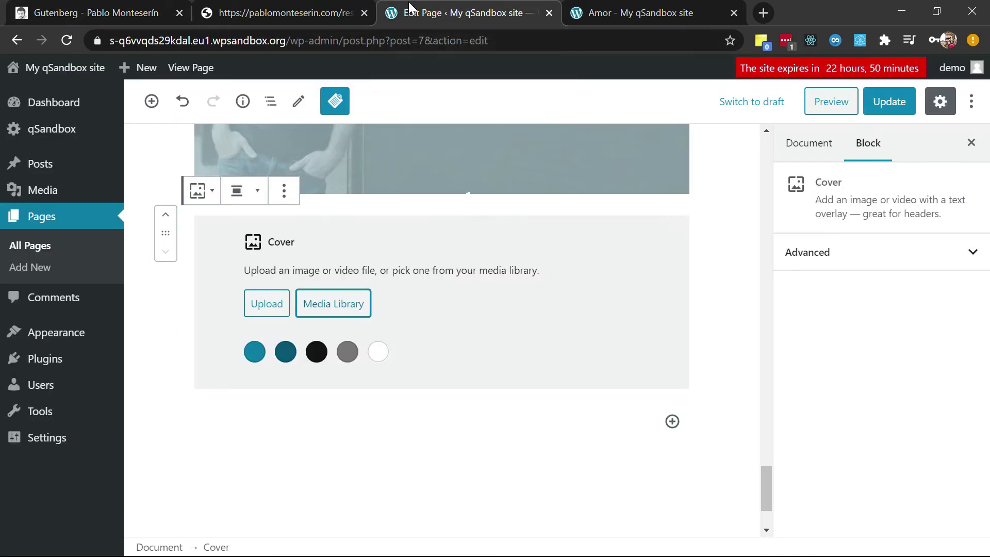
click(294, 427)
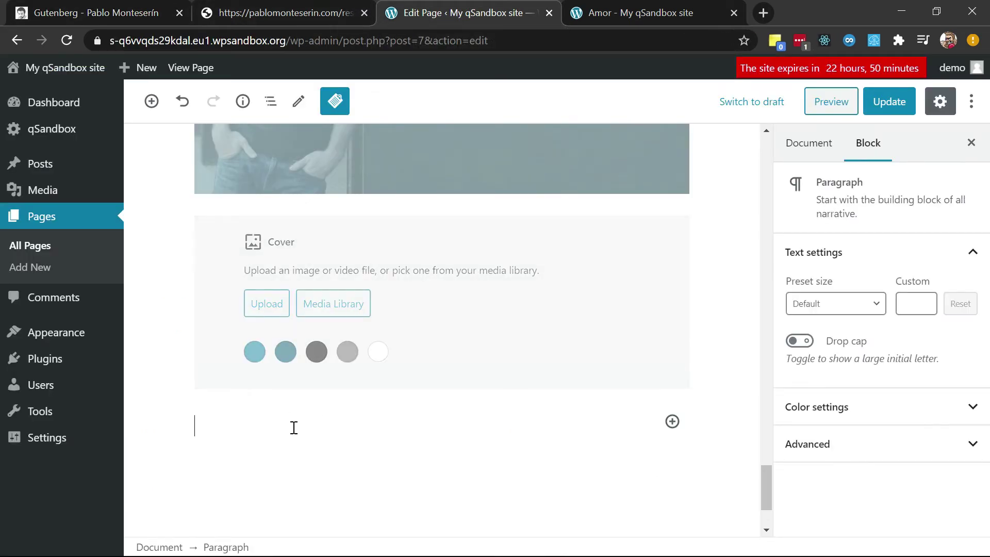
text(/vide)
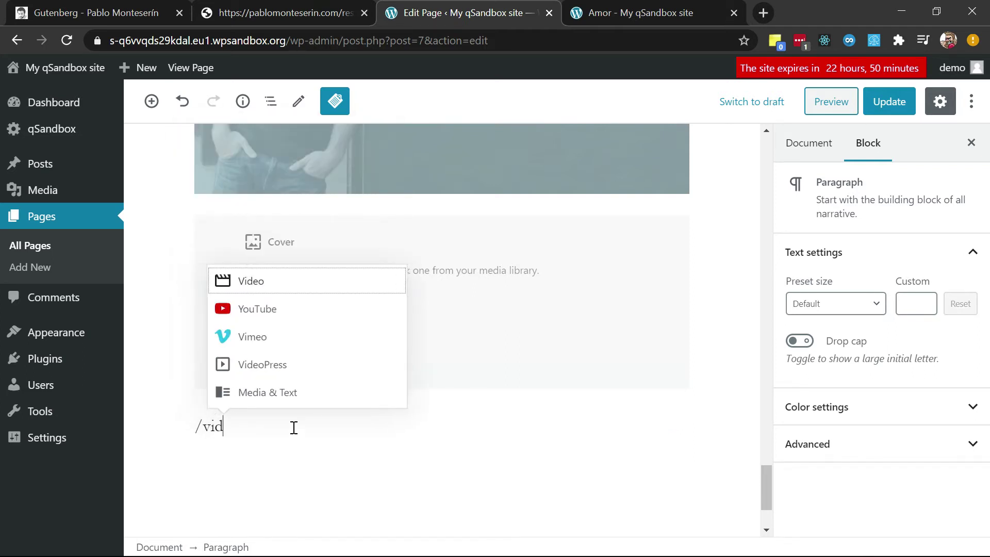
key(Return)
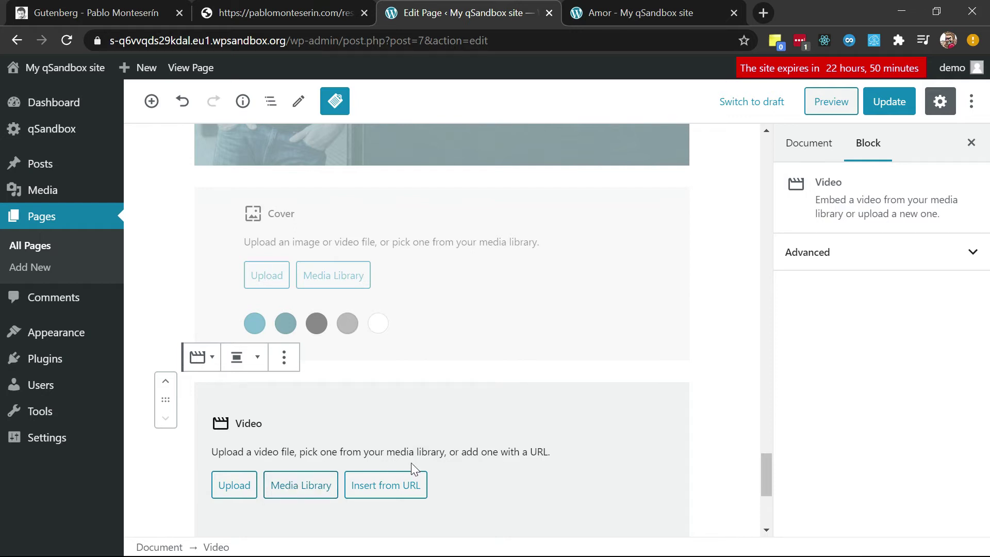
Copy the web address of leon.mp4 and insert the video from that URL into the Video block
click(287, 14)
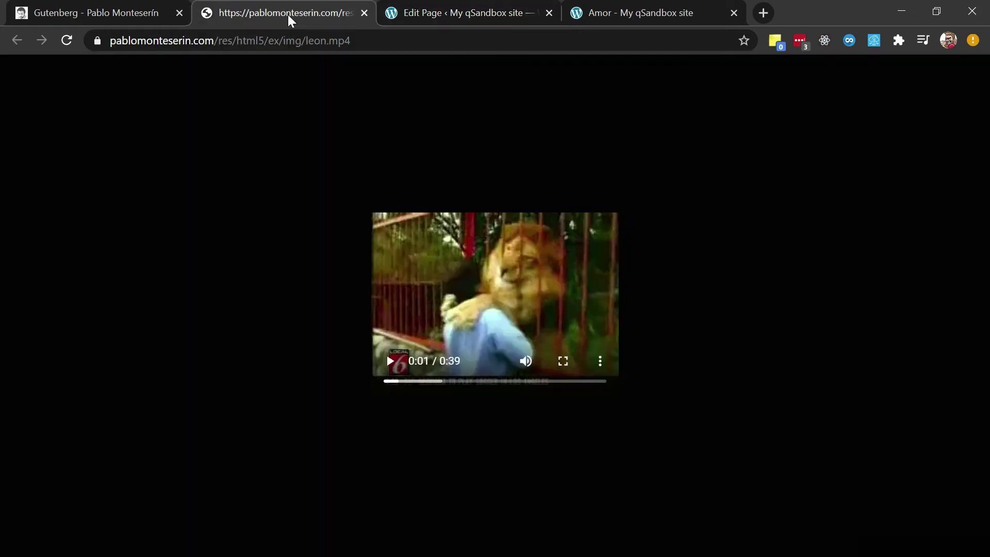
click(333, 40)
key(ctrl+c)
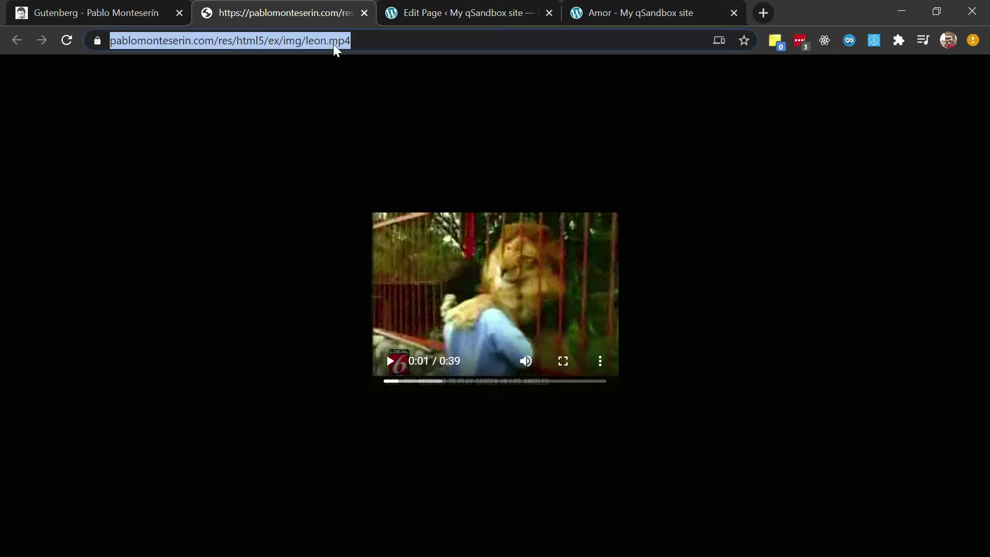
click(456, 11)
click(400, 499)
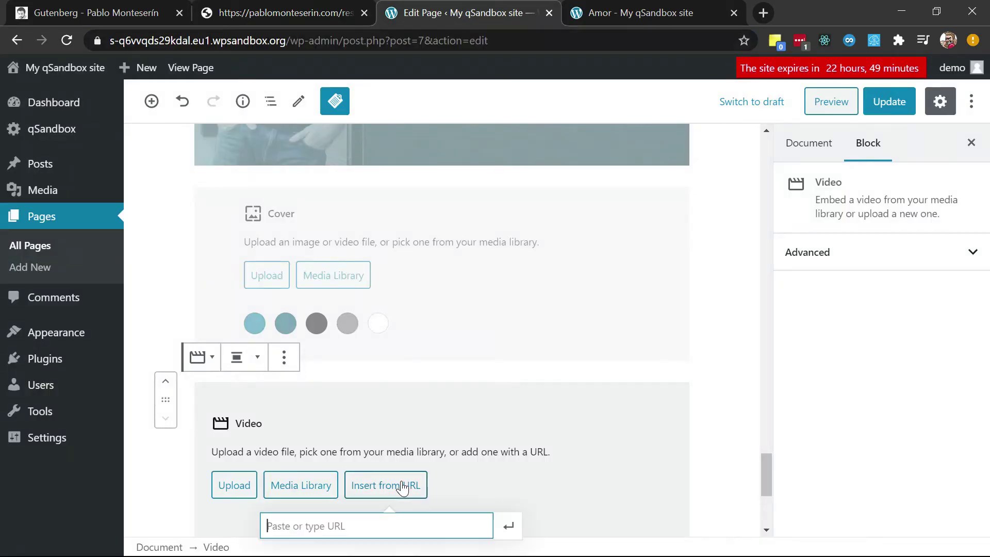
key(ctrl+v)
scroll(446, 419, down, 3)
click(508, 369)
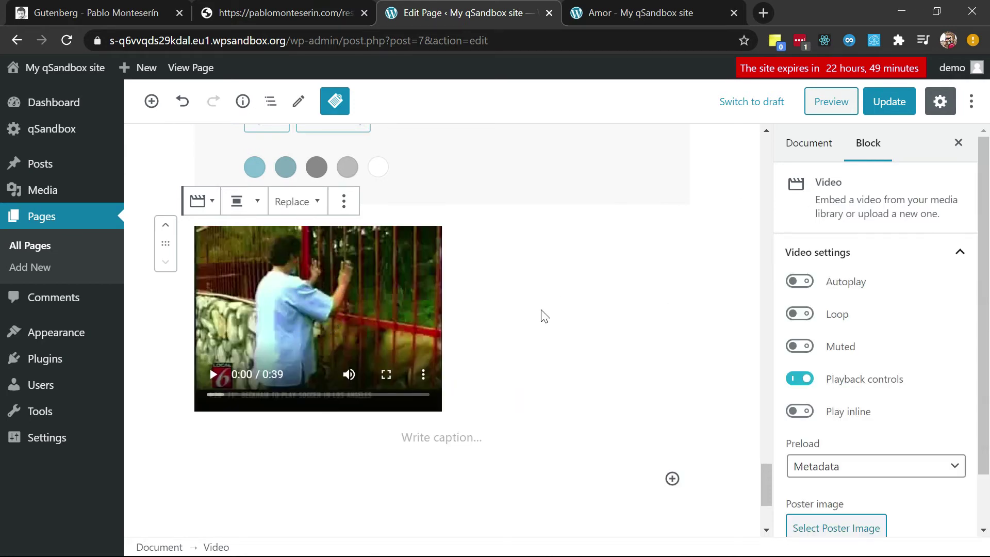
Update the page, reload the published version and briefly play the embedded lion video
click(896, 102)
click(592, 13)
key(F5)
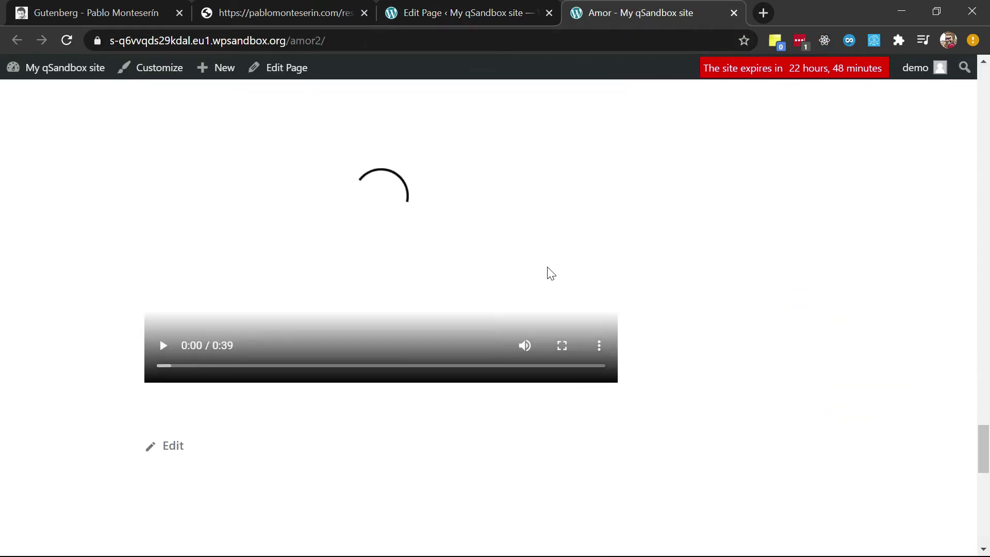
click(170, 344)
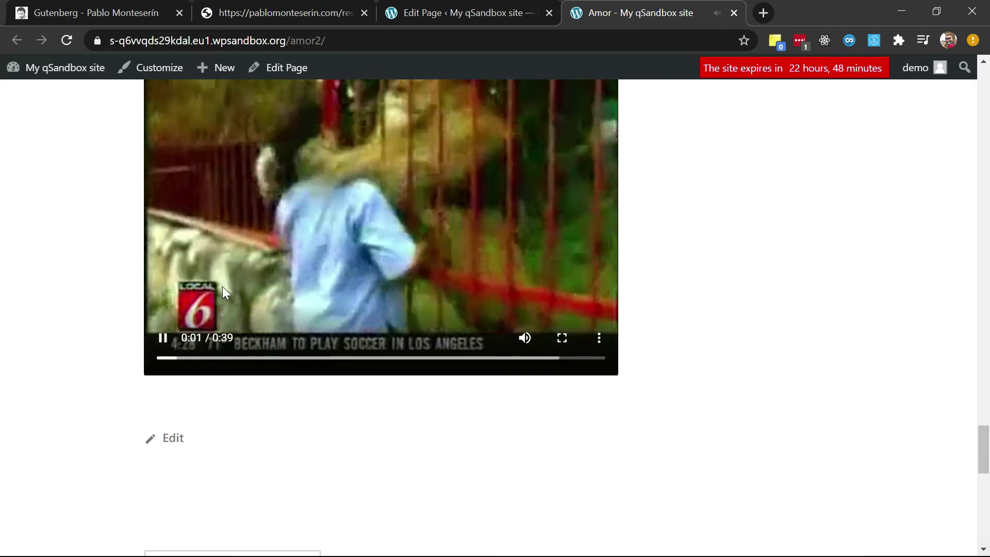
click(164, 347)
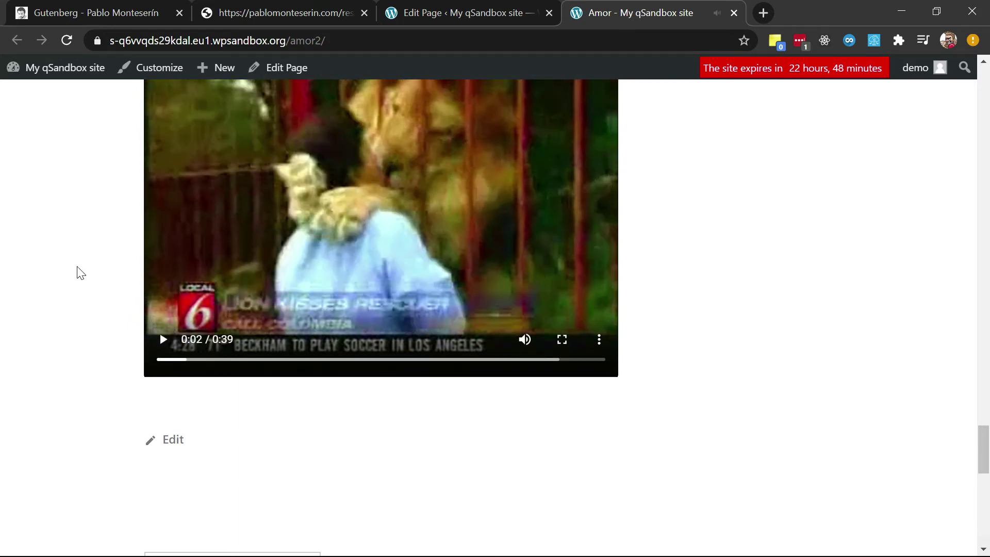
scroll(80, 272, up, 4)
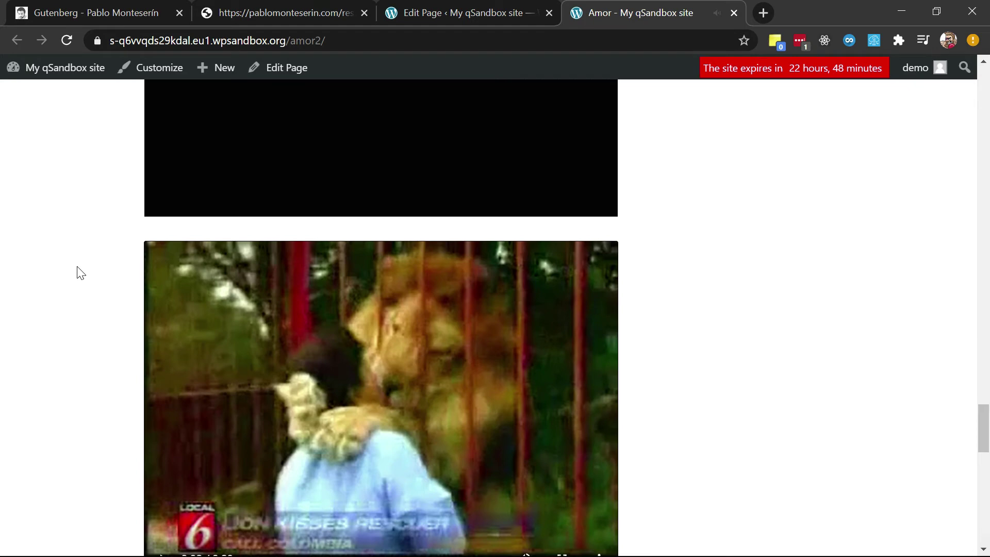
Check the "Bloques comunes multimedia" notes and add an Audio block below the video in the page editor
click(119, 13)
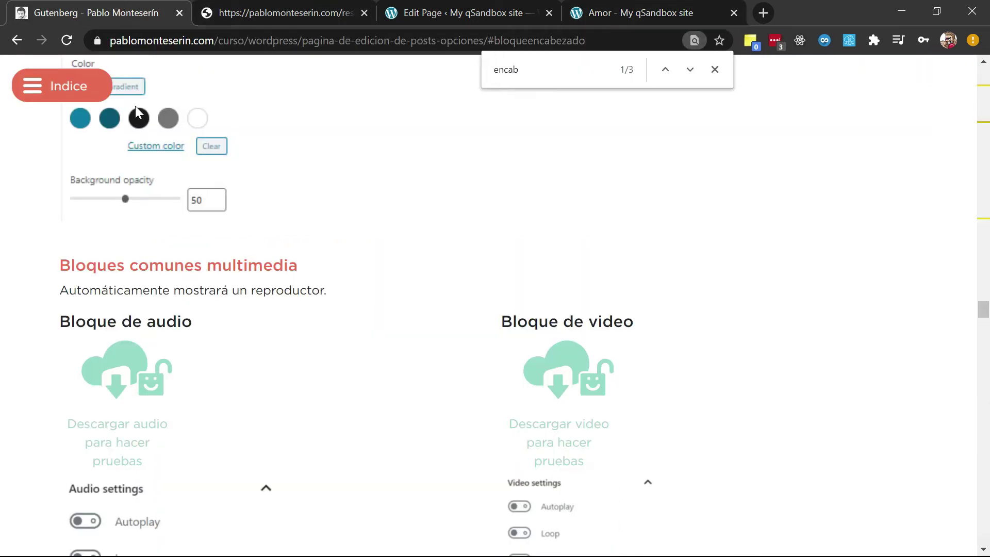
scroll(209, 331, down, 1)
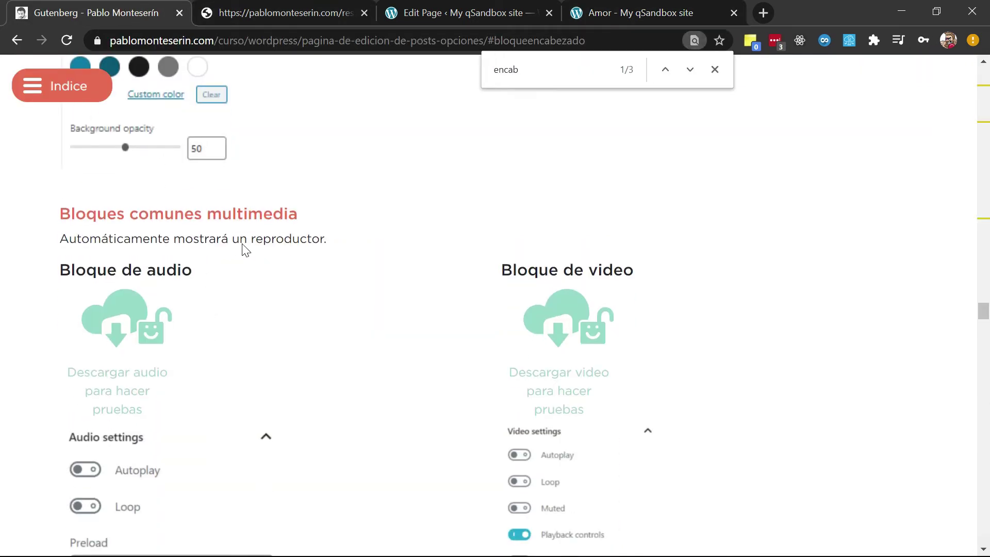
click(430, 8)
click(327, 450)
click(345, 444)
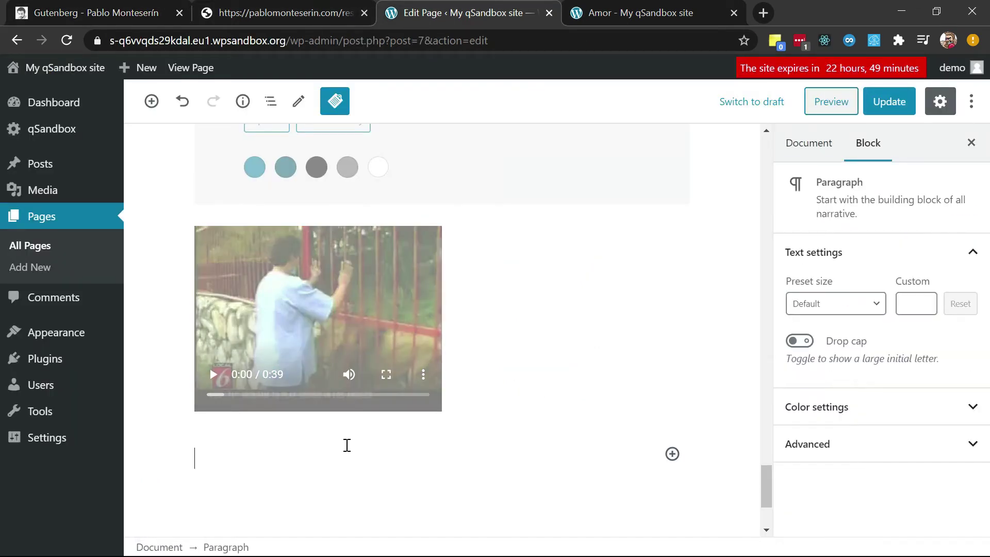
text(/audio)
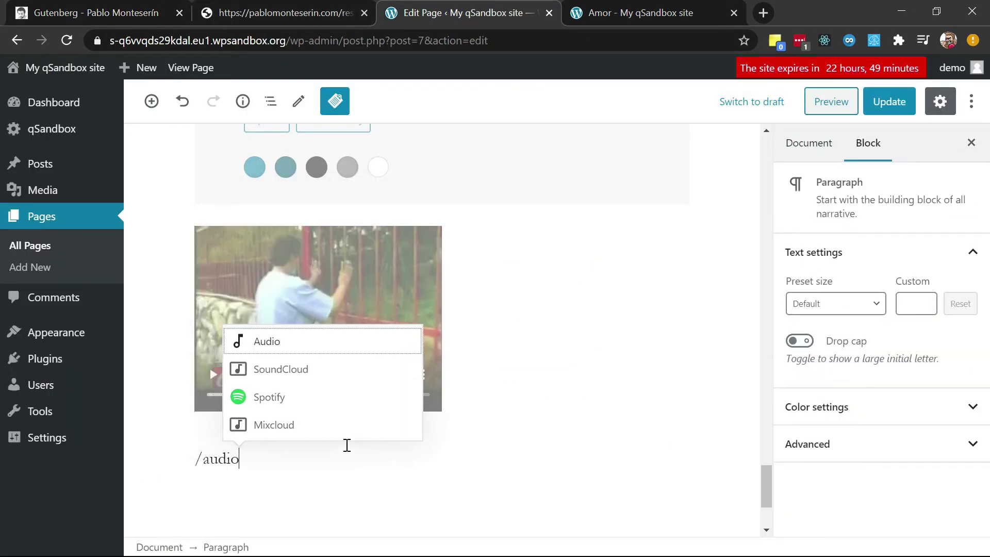
key(Return)
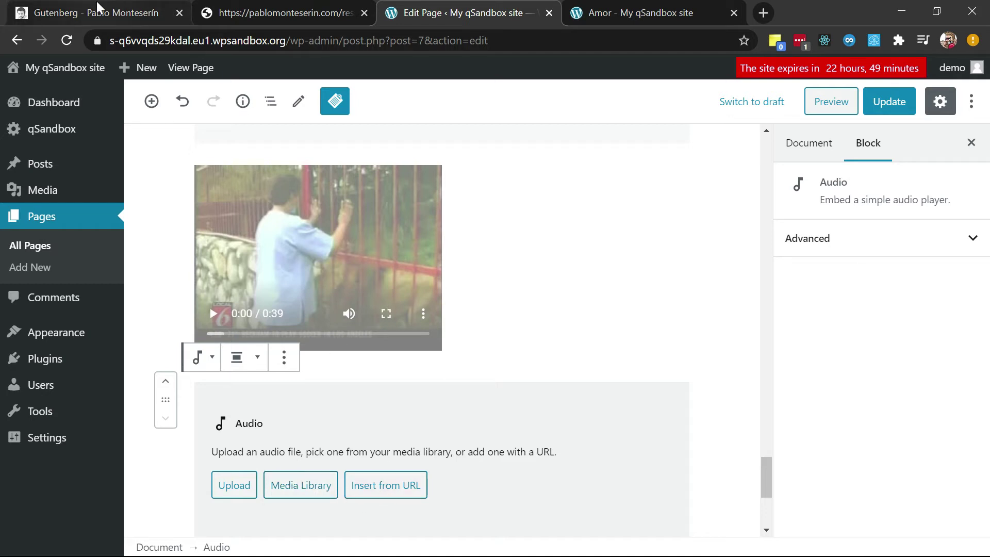
Look over the audio and video block settings in the course notes and return to the page editor
key(ctrl+1)
scroll(506, 427, down, 1)
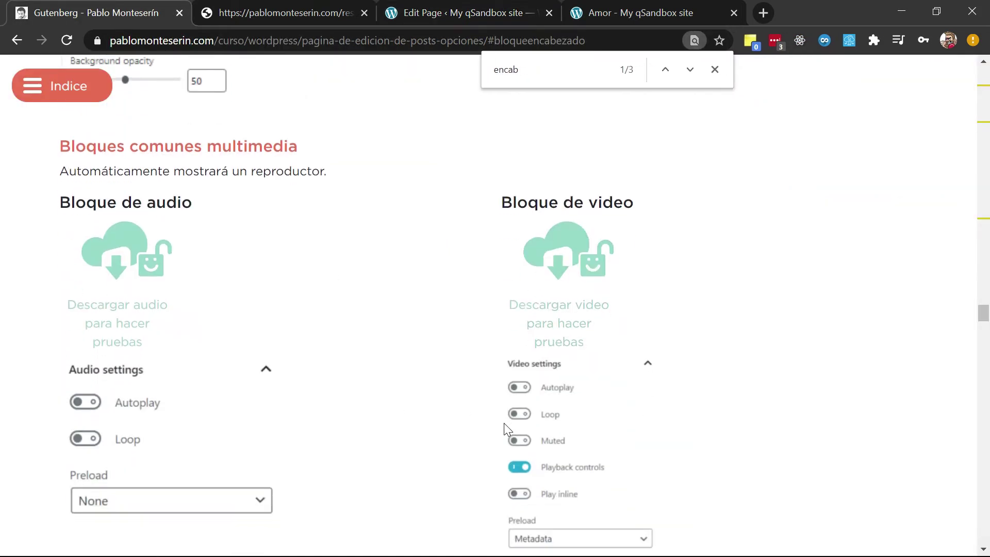
click(279, 11)
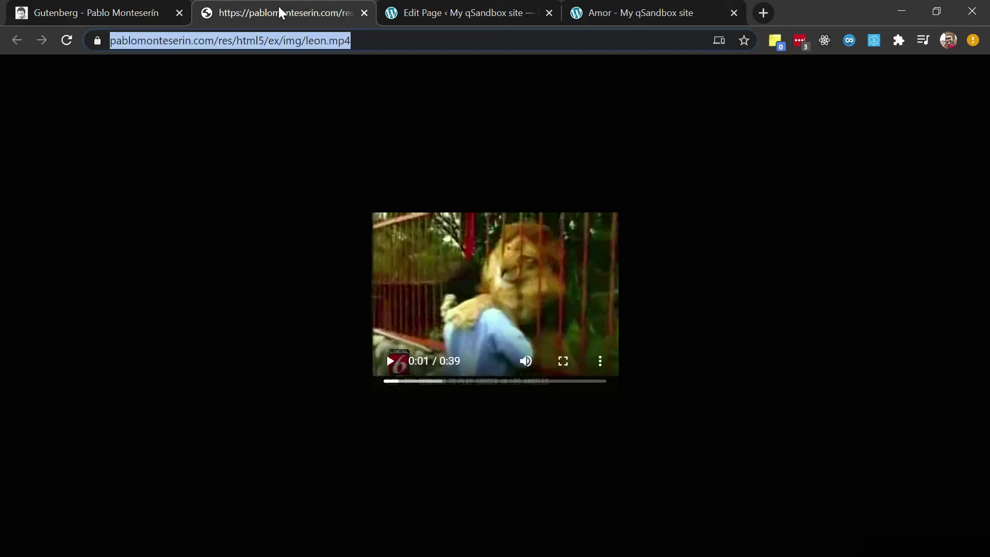
click(122, 8)
click(445, 3)
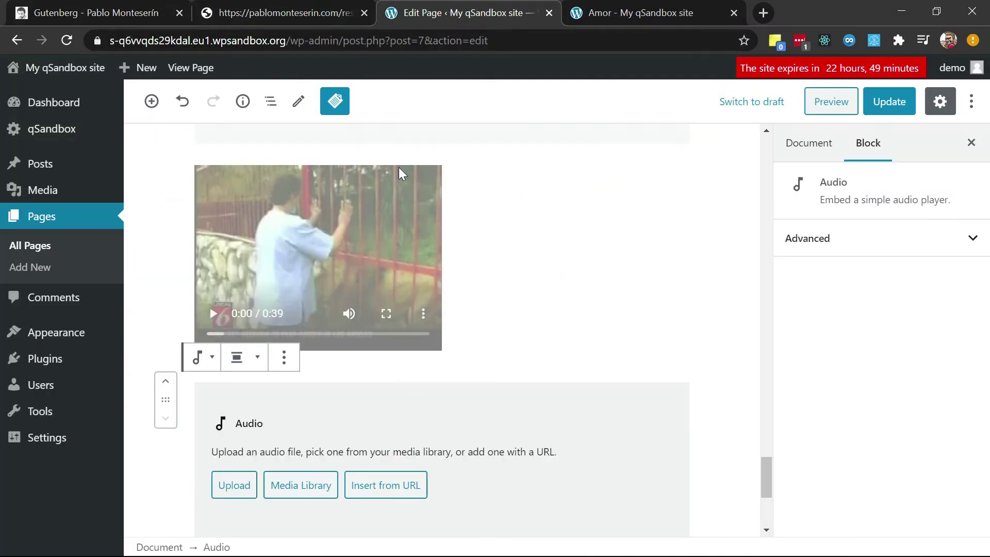
Select the Video block and try its Play inline option, switching it on and back off
click(397, 233)
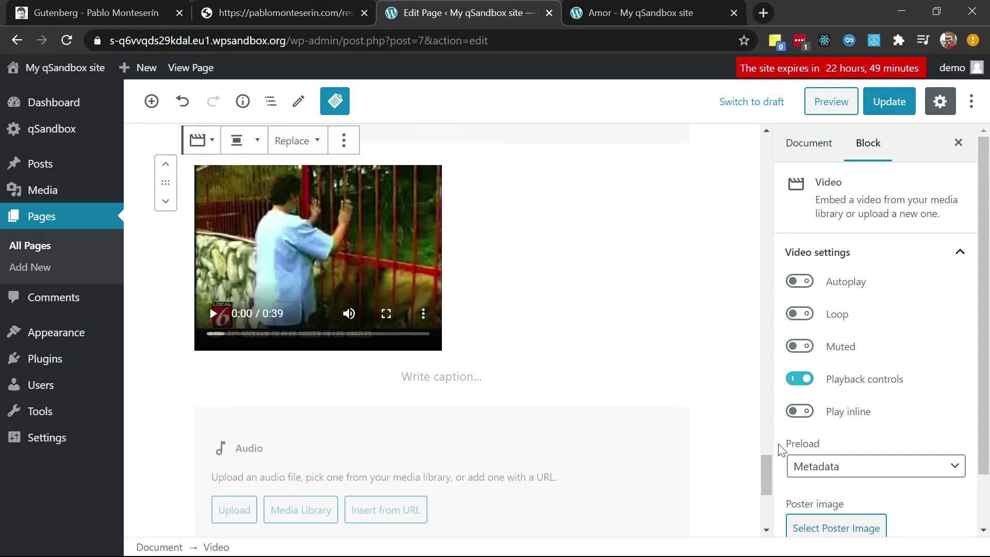
scroll(841, 359, down, 1)
click(843, 355)
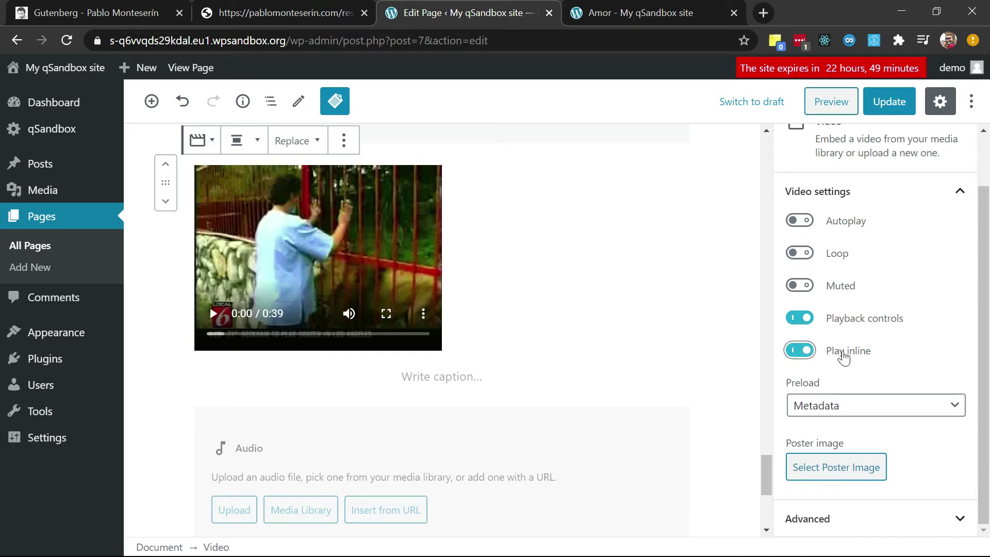
click(843, 356)
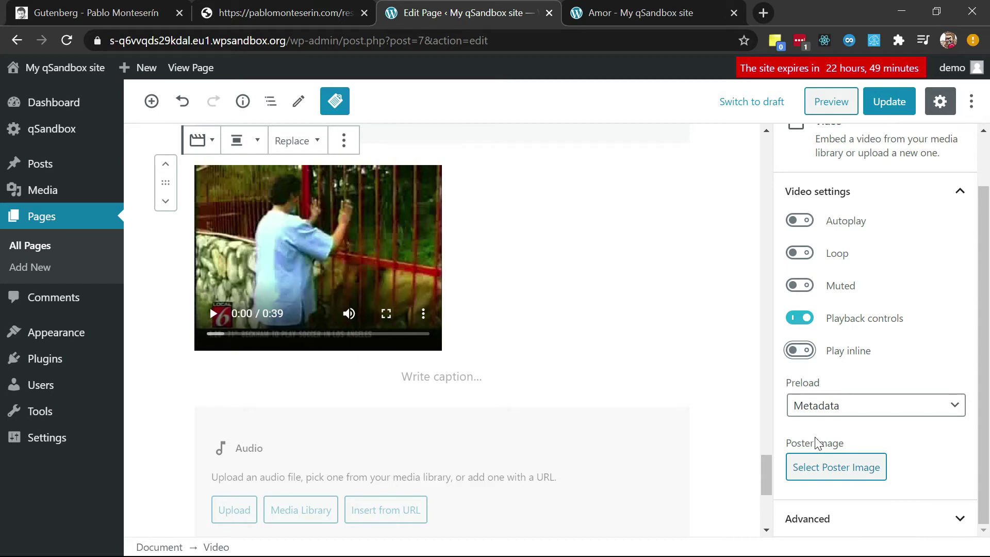
Set the second image in the media library as the video's poster image and update the page
click(827, 468)
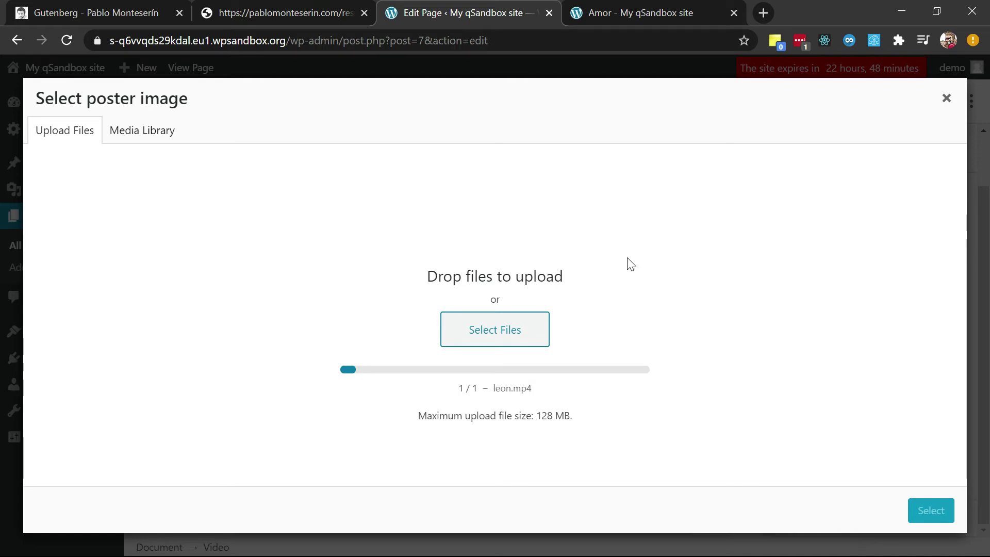
click(135, 132)
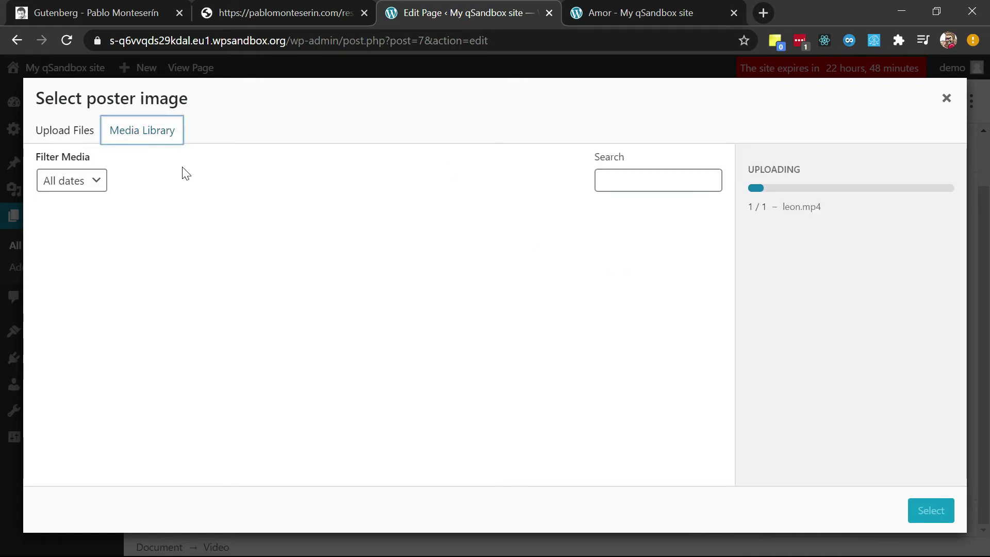
click(199, 242)
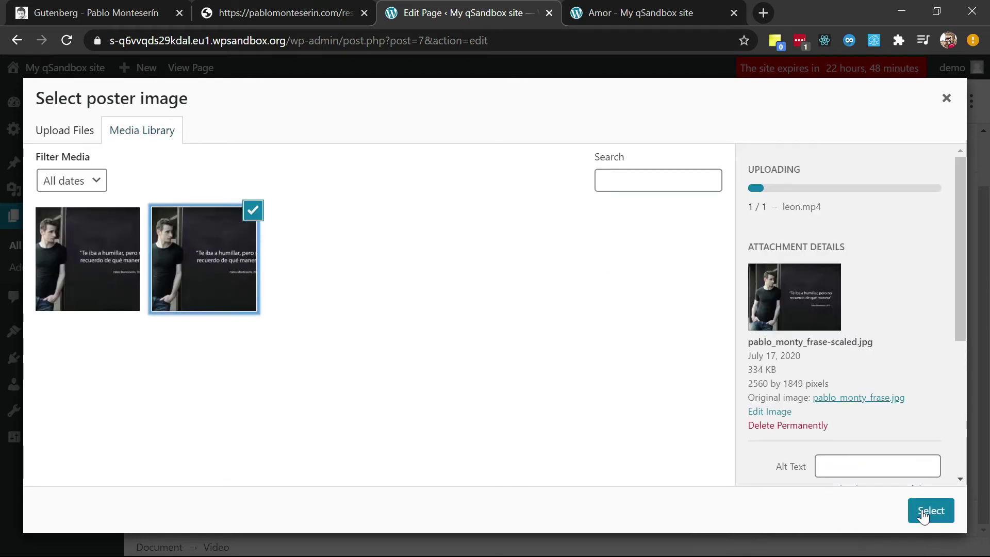
click(927, 512)
click(897, 104)
Check the video's poster image on the published page and briefly play the lion video
click(679, 17)
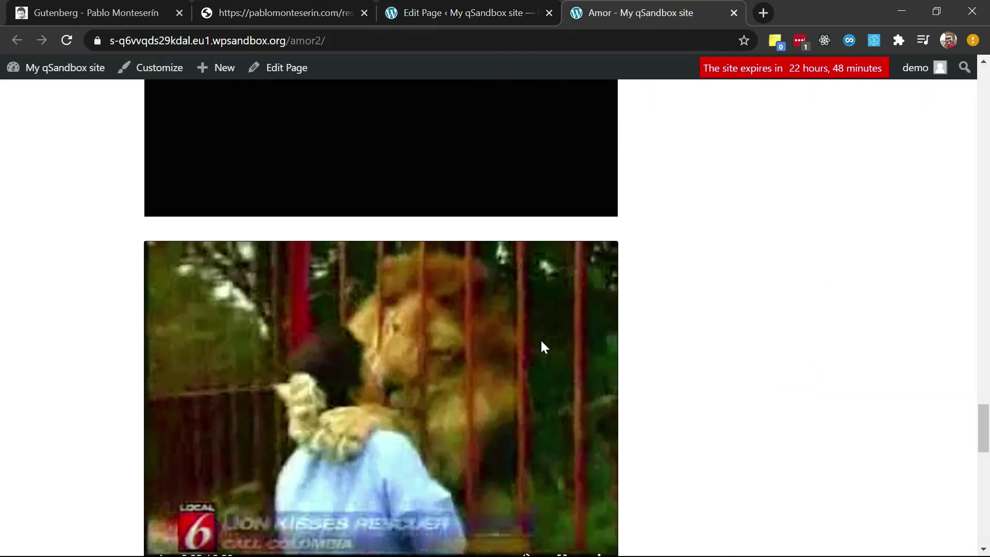
scroll(540, 339, down, 15)
scroll(541, 346, up, 3)
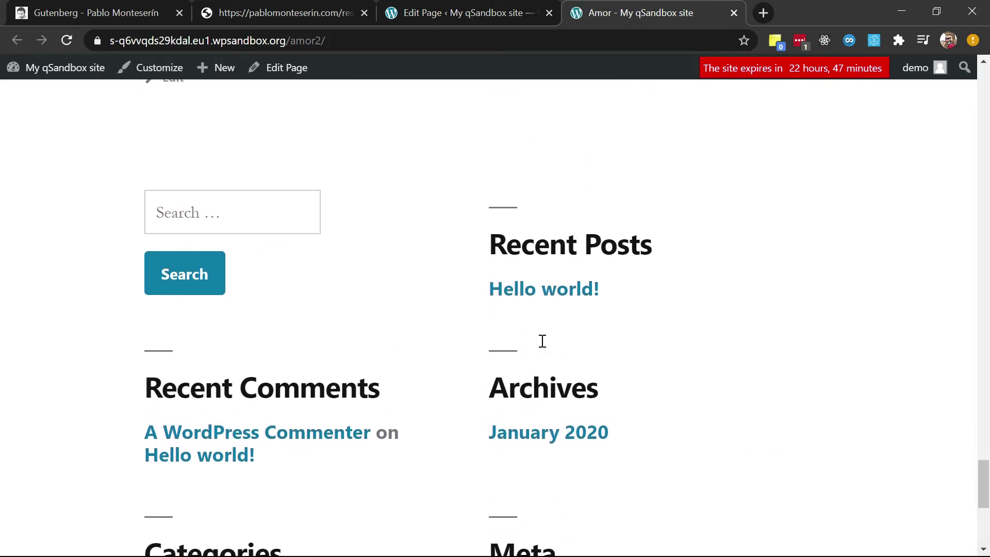
scroll(542, 341, up, 9)
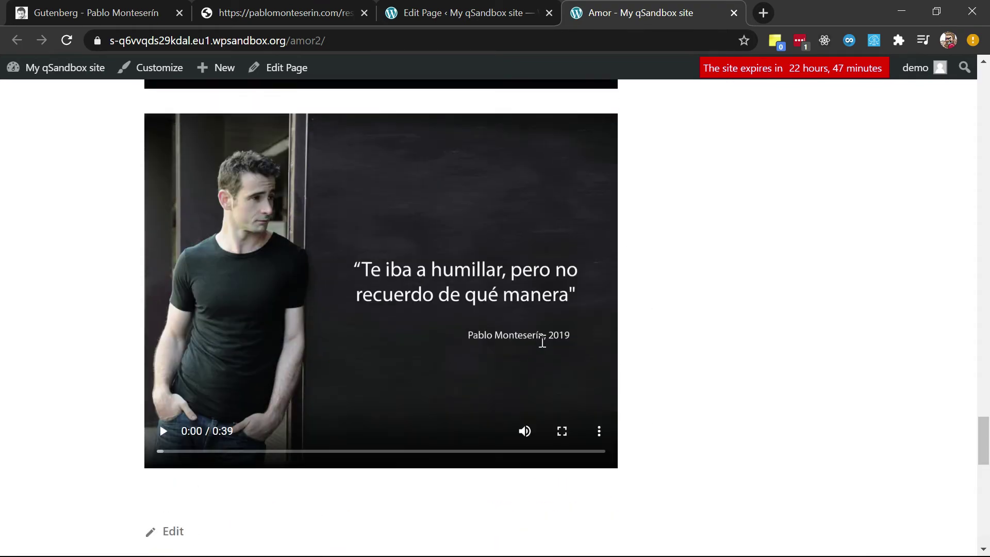
click(163, 435)
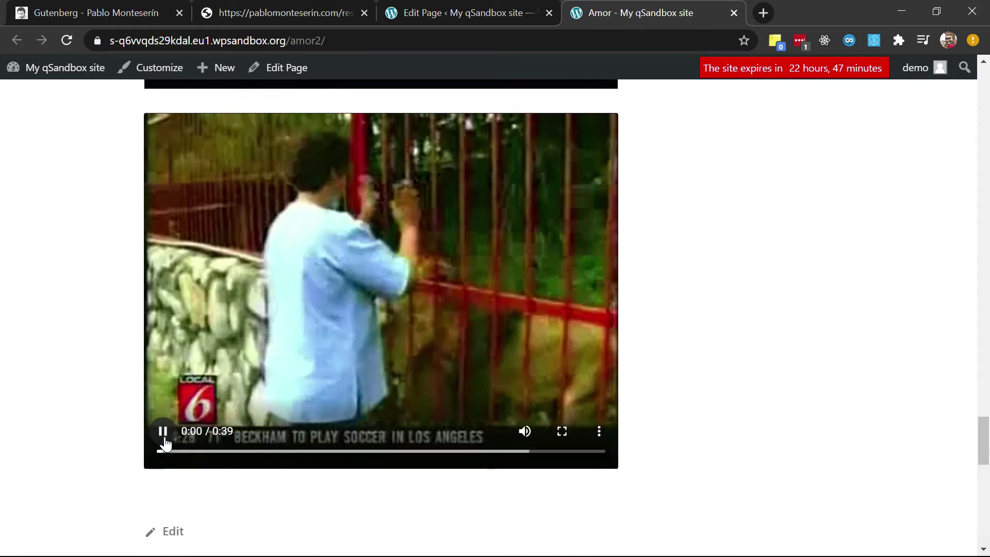
click(163, 436)
Open the sample PDF from the "Bloque de archivo" section of the course notes
click(123, 11)
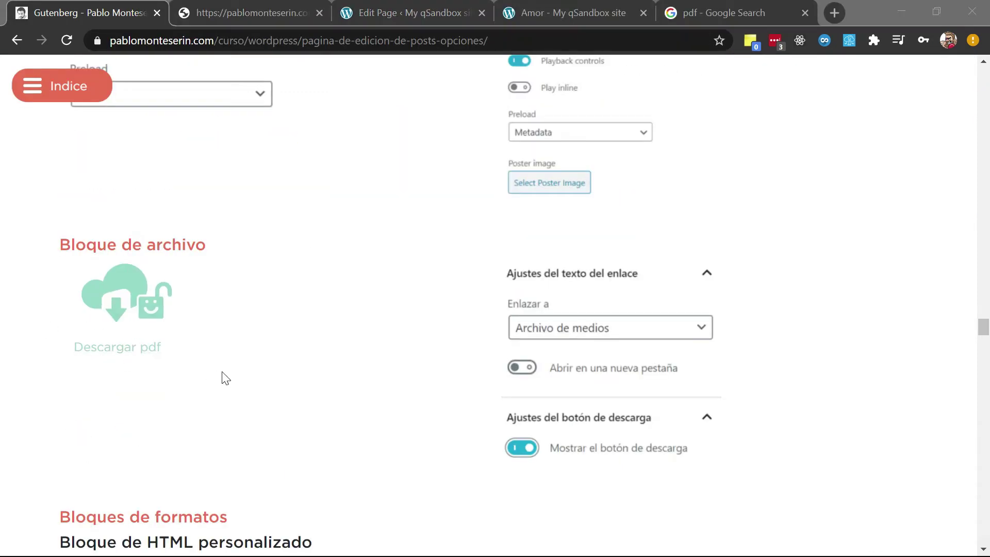
click(110, 290)
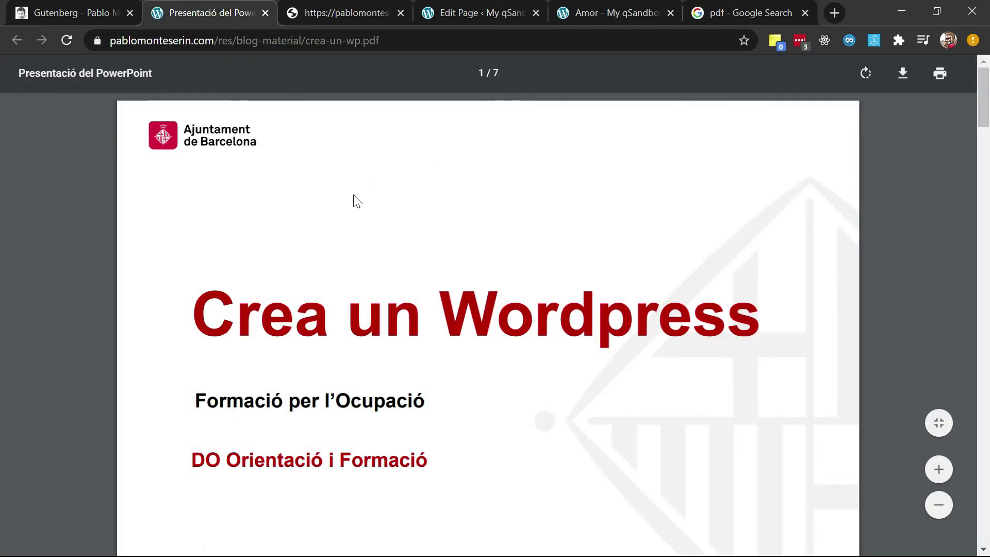
click(61, 2)
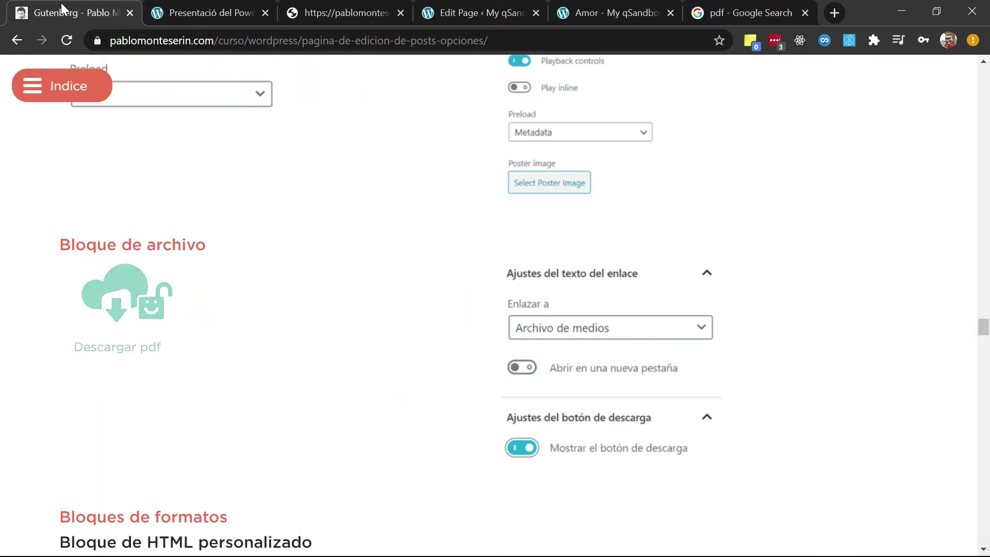
click(221, 14)
Return to the page editor, add a File block below the Audio block and open the media library for it
click(473, 12)
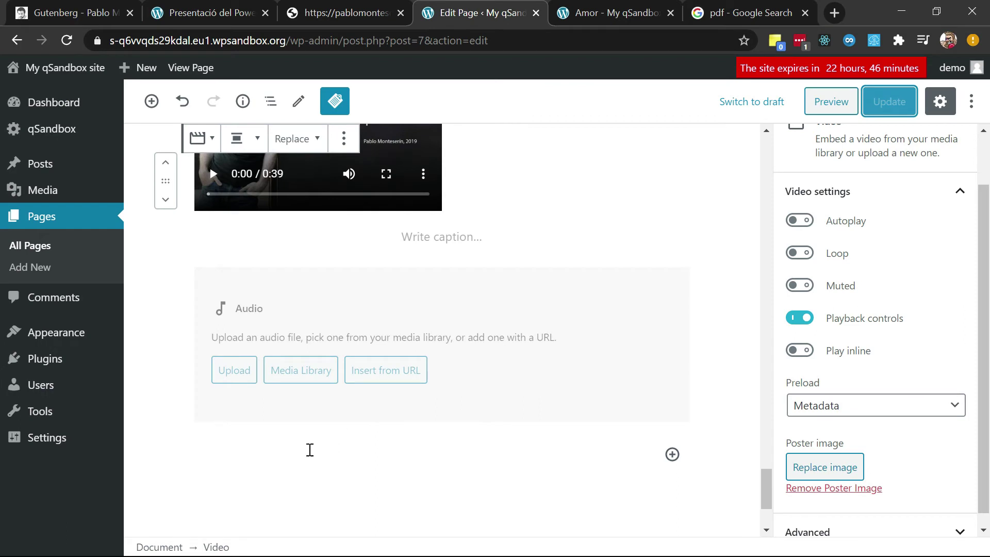
click(311, 456)
text(/ar)
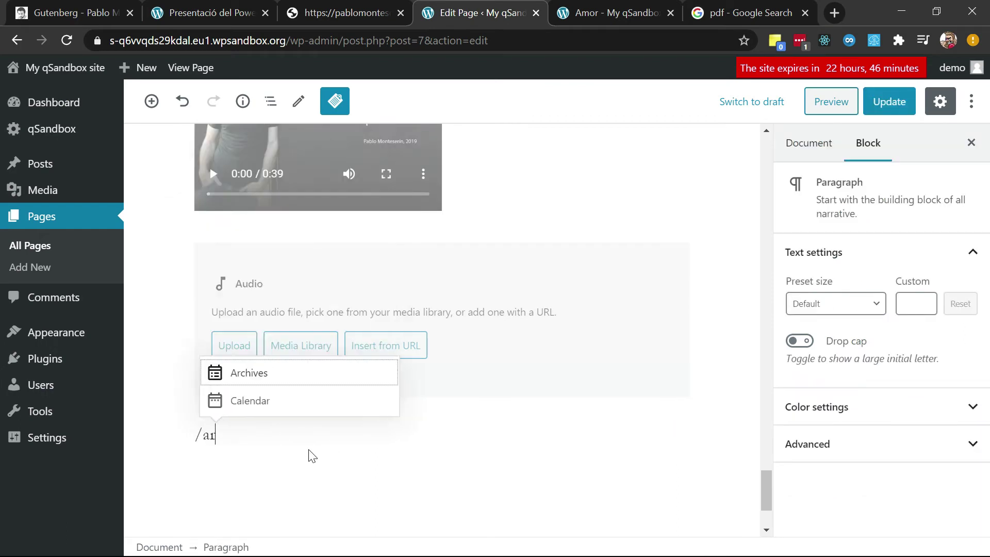
key(BackSpace)
key(BackSpace)
text(file)
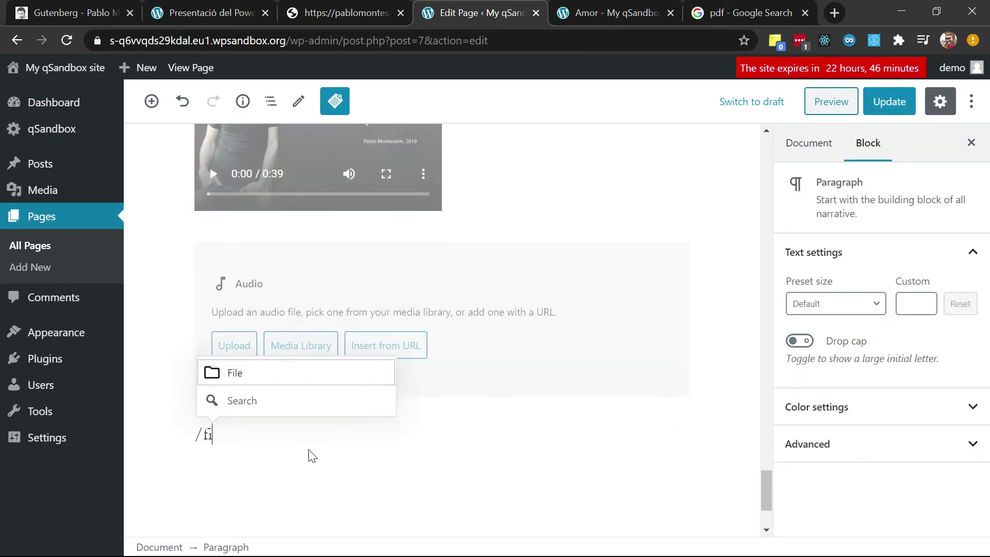
key(Return)
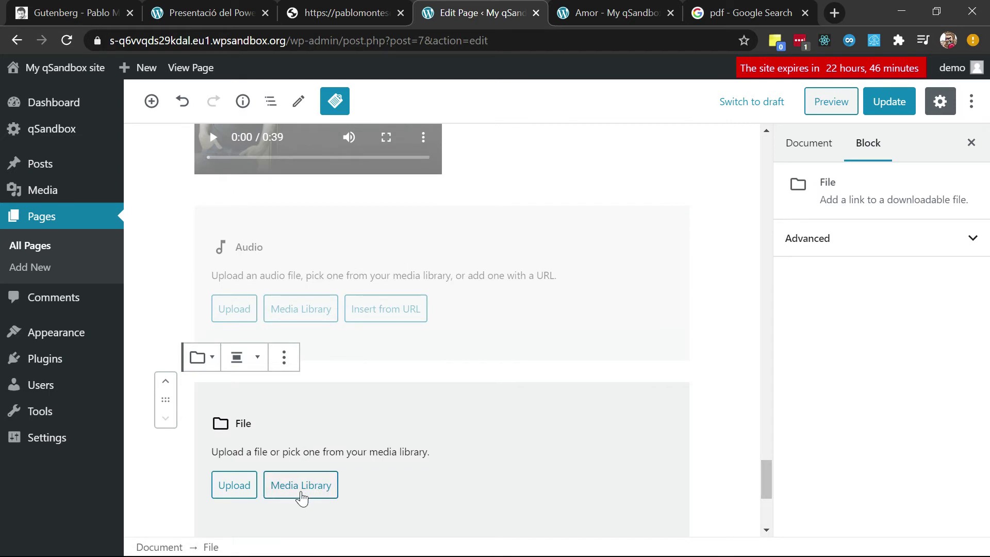
click(304, 494)
Close the leon.mp4 video, published page and "pdf" Google search tabs
key(alt+Tab)
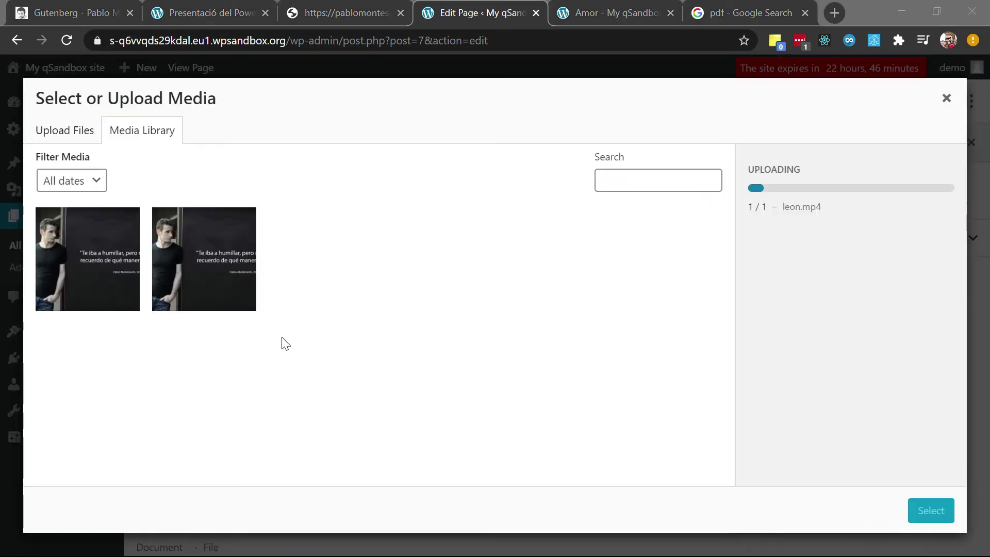
click(327, 3)
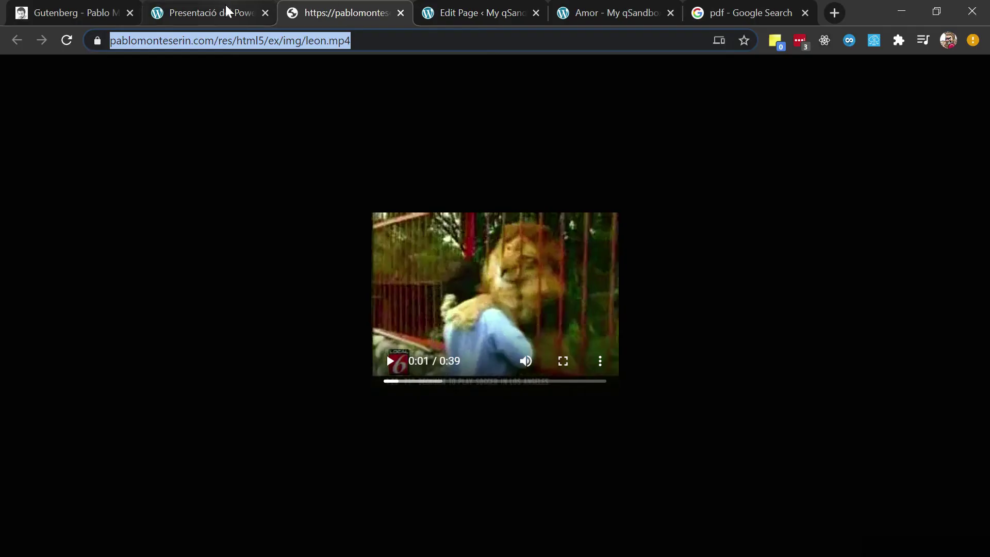
key(ctrl+w)
click(566, 12)
key(ctrl+w)
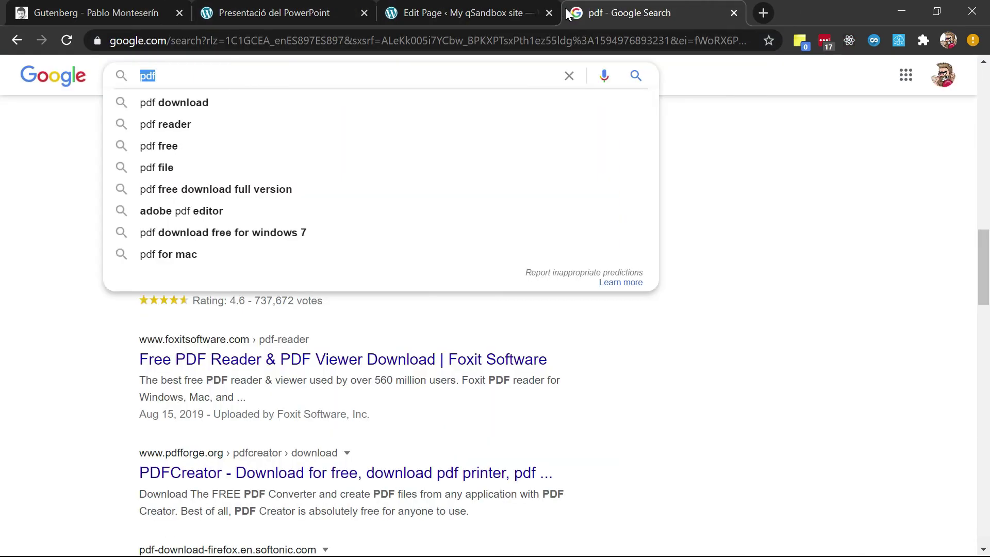
key(ctrl+w)
Save the open "Crea un Wordpress" presentation to the Desktop as crea-un-wp.pdf
click(278, 5)
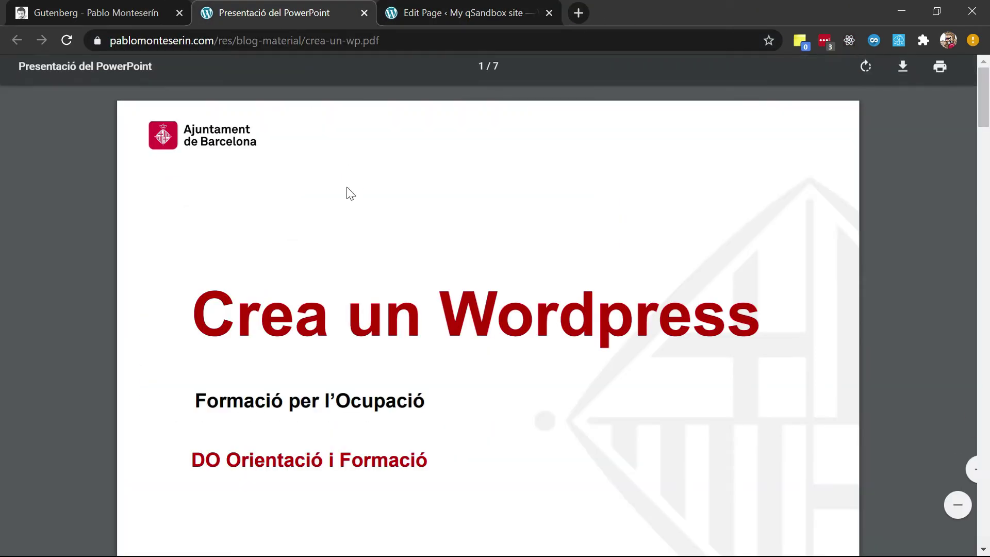
key(ctrl+s)
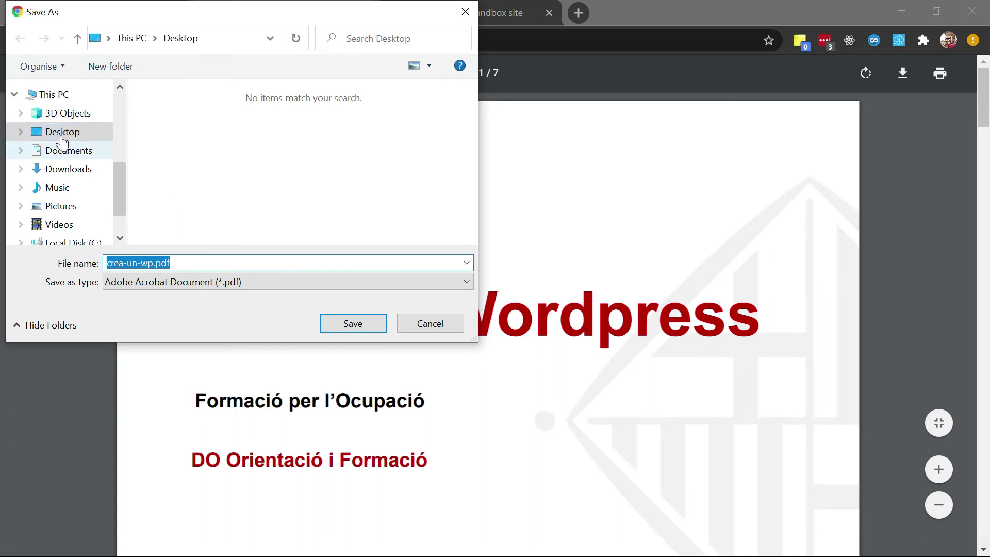
click(334, 324)
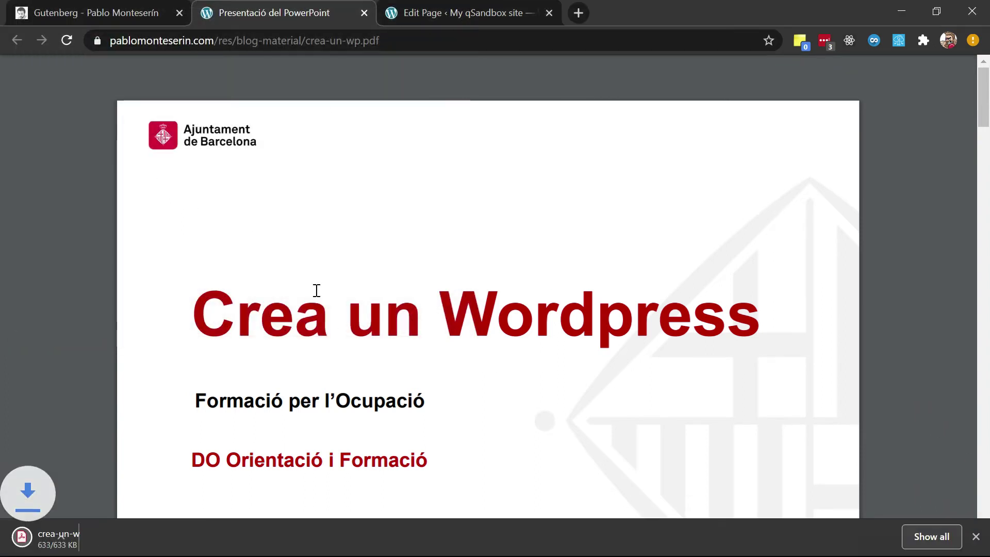
Upload the downloaded crea-un-wp.pdf to the media library and insert it into the File block
click(439, 8)
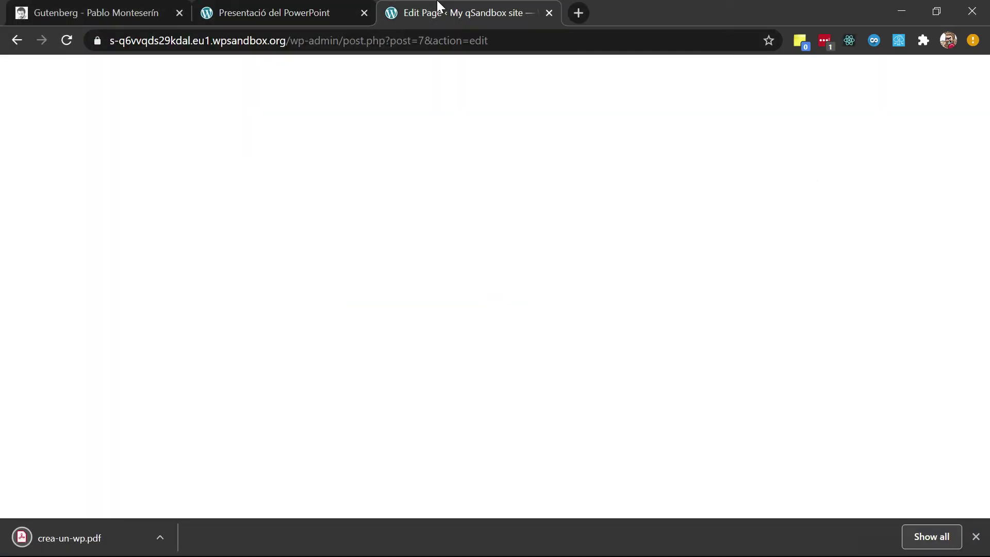
drag(31, 538, 354, 292)
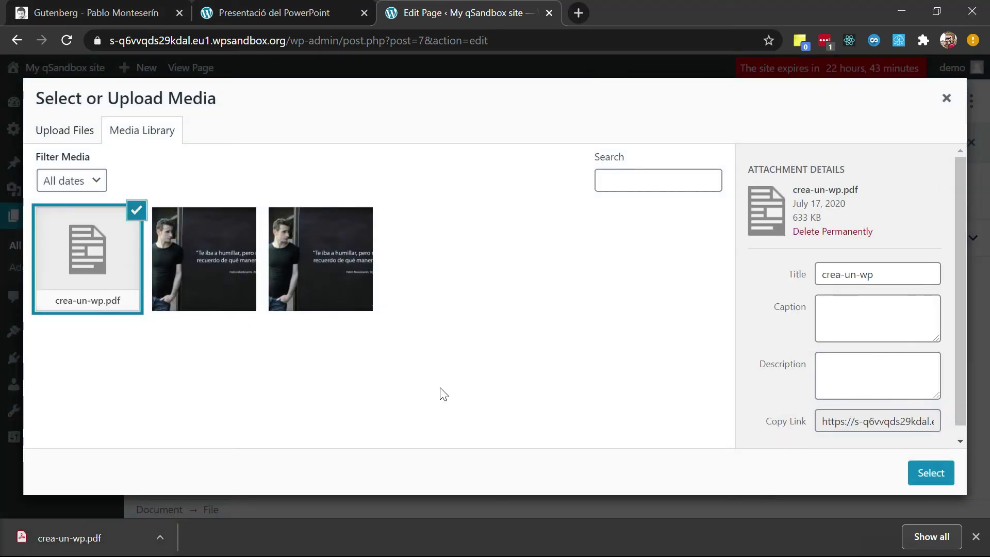
click(925, 472)
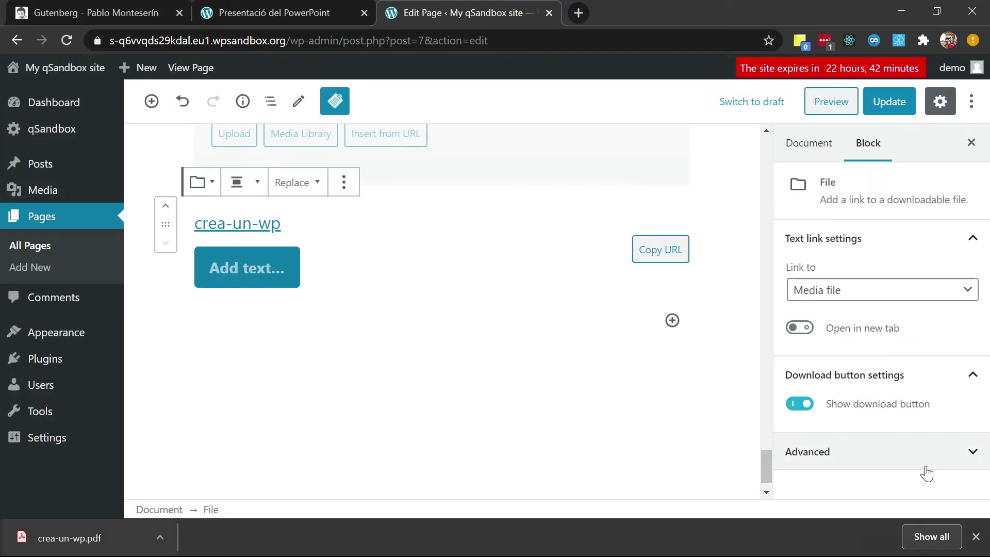
Set the File block's download button text to "descarga pdf" and update the page
click(242, 267)
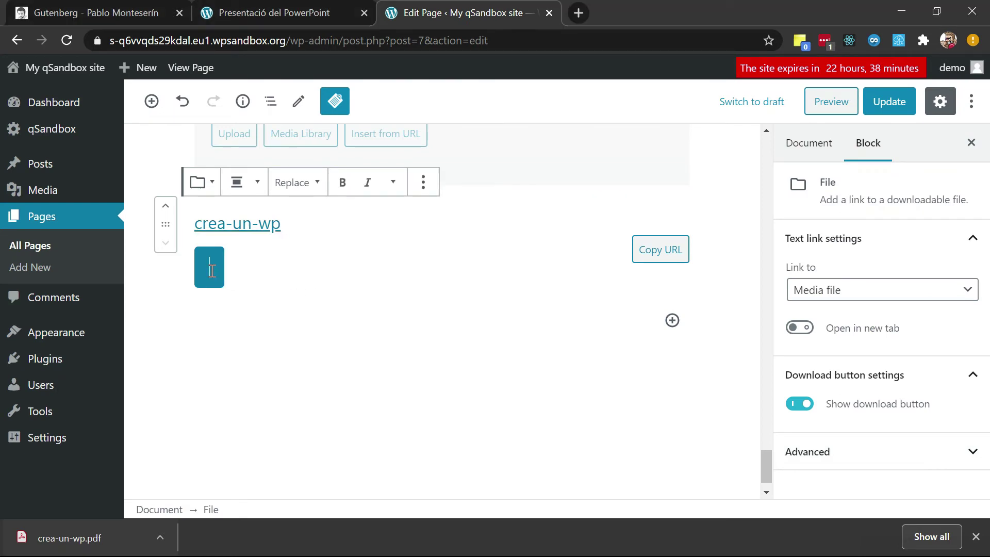
text(descarga pdf)
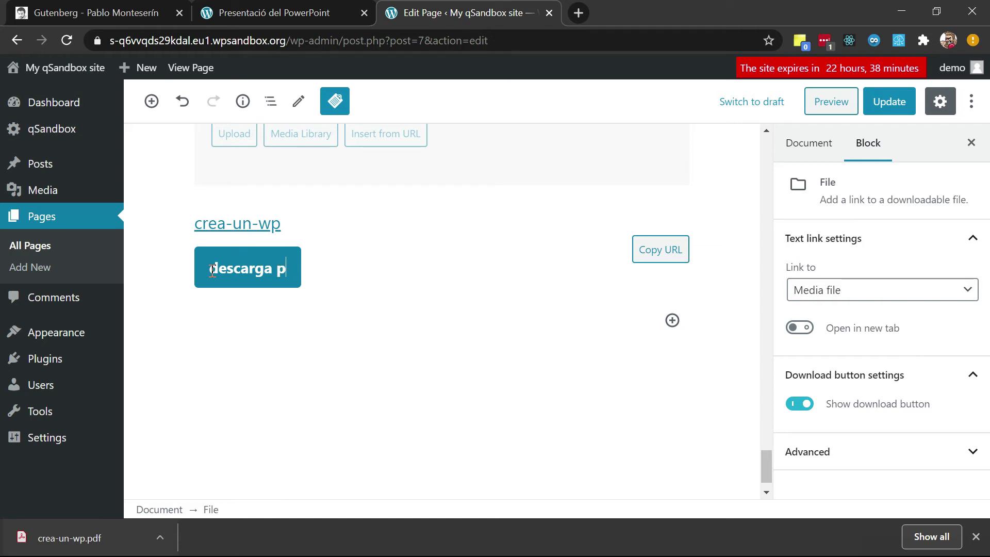
click(892, 103)
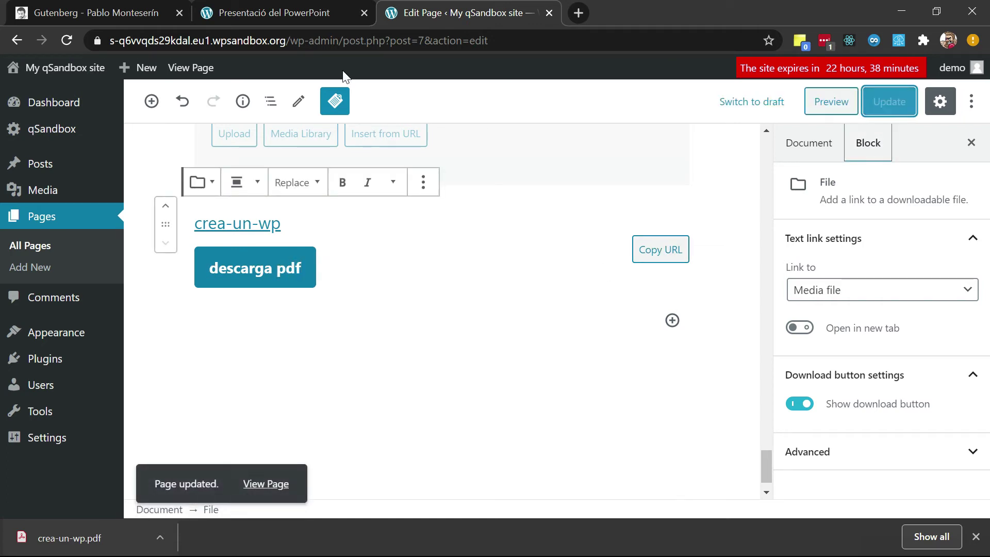
Open the published page in a new tab and try the "descarga pdf" button below the video
middle_click(265, 485)
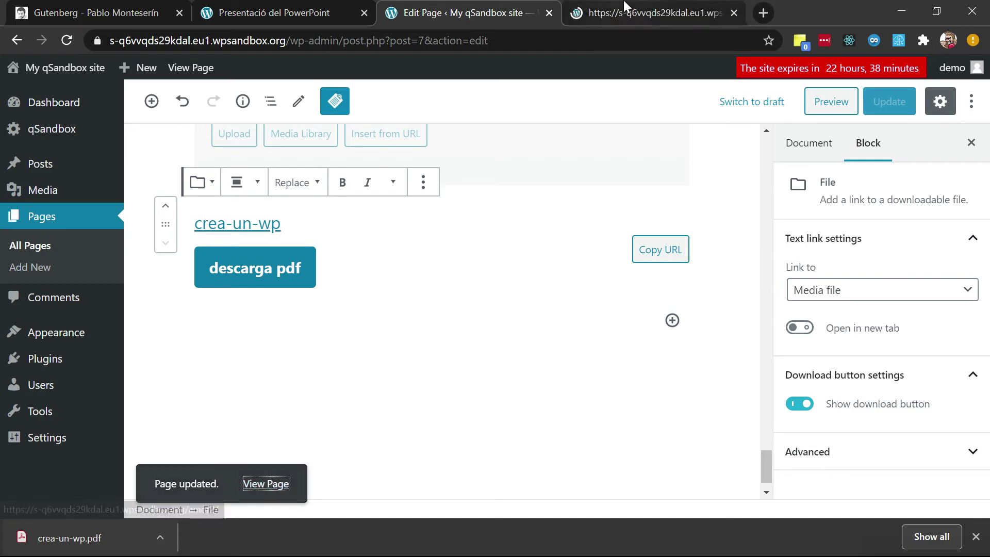
click(626, 12)
scroll(341, 387, down, 20)
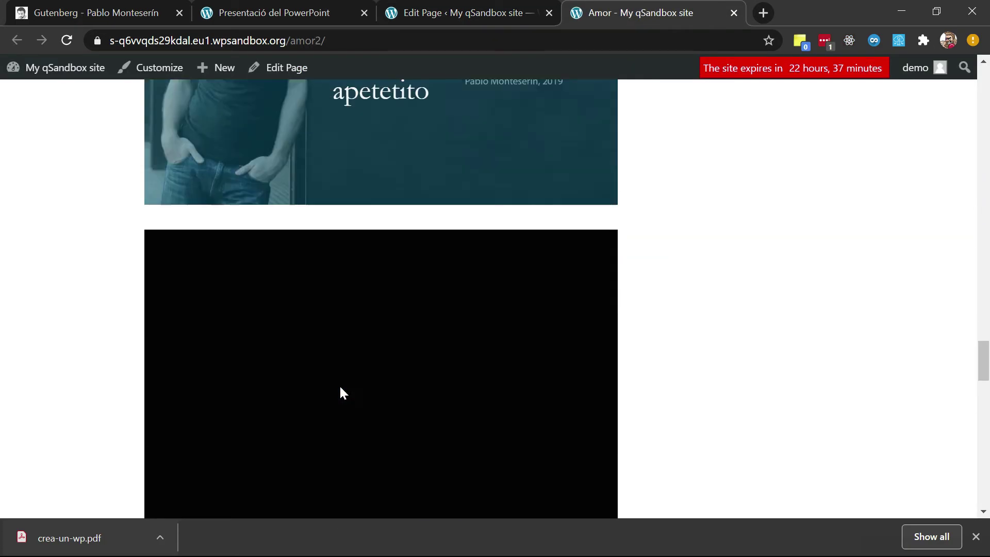
scroll(340, 386, up, 7)
scroll(341, 387, up, 5)
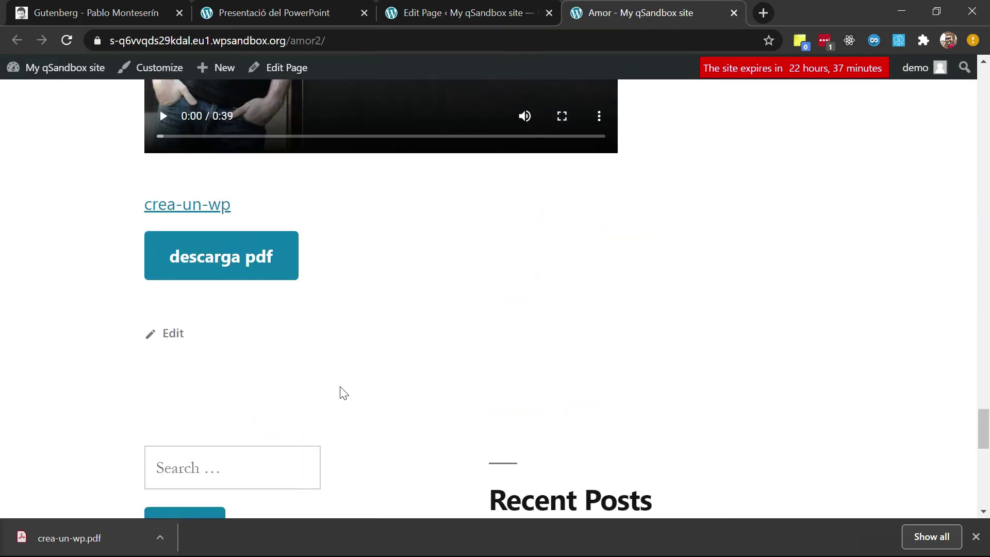
click(248, 266)
click(439, 321)
Look over the "Bloque de archivo" link and download button settings in the course notes
click(458, 8)
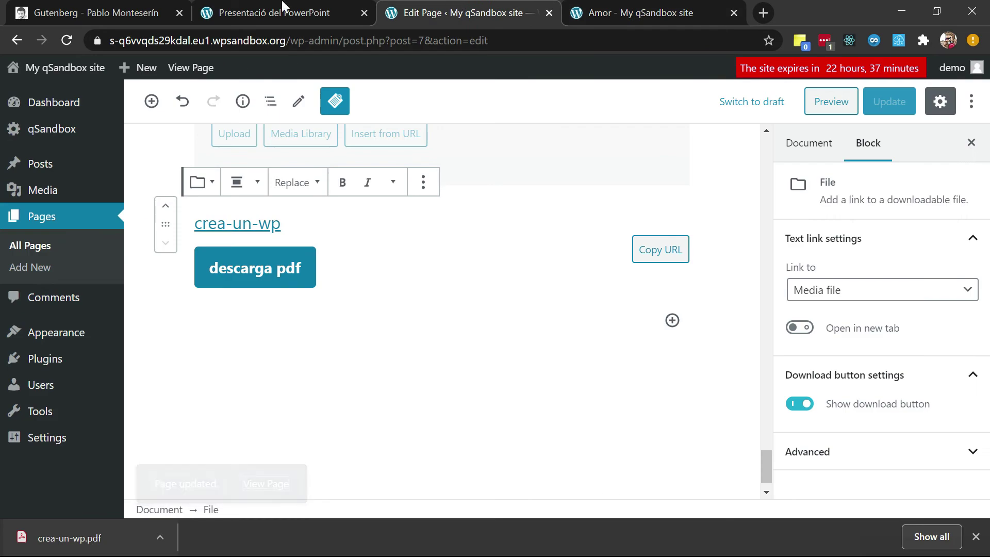
click(120, 7)
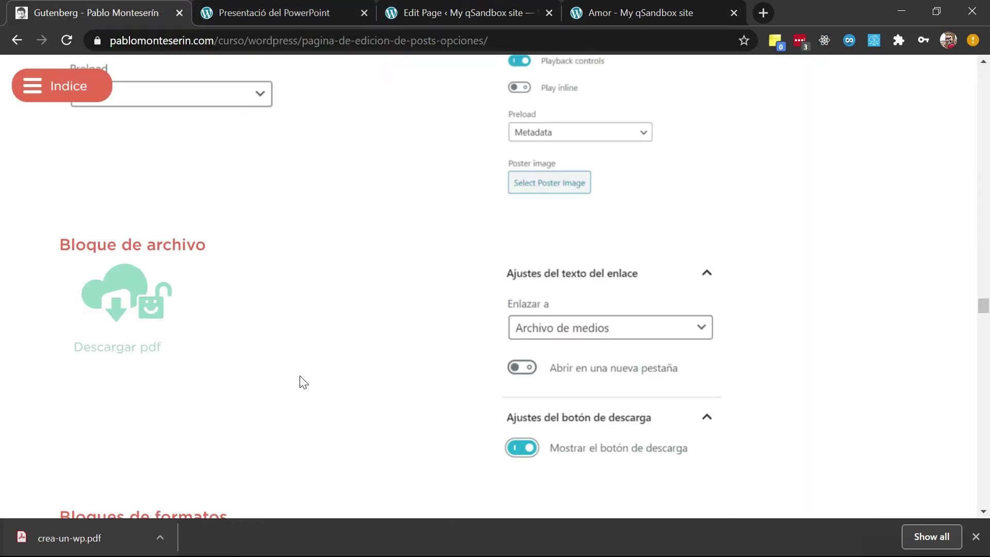
scroll(303, 382, down, 1)
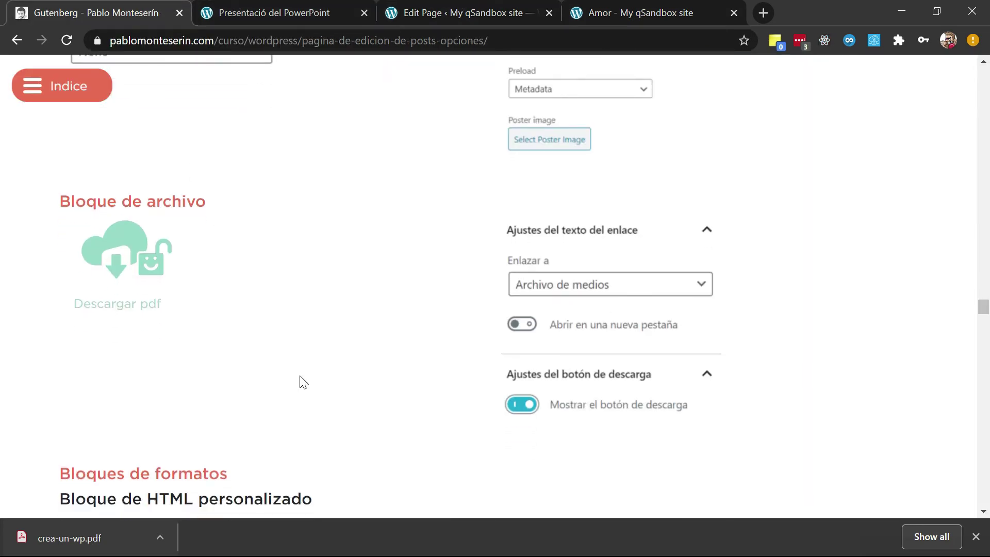
Return to the page editor and try the File block's Show download button option, switching it off and back on
click(465, 7)
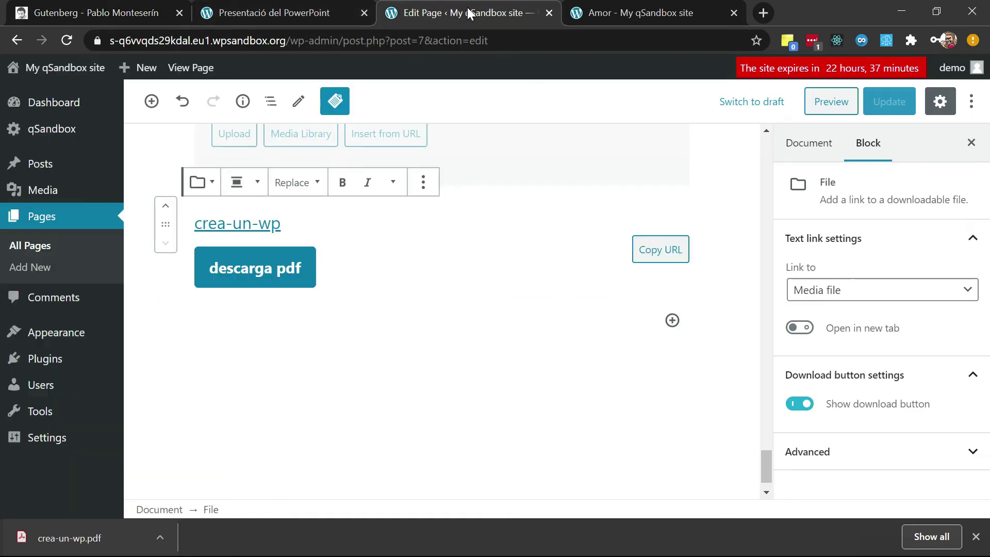
click(803, 404)
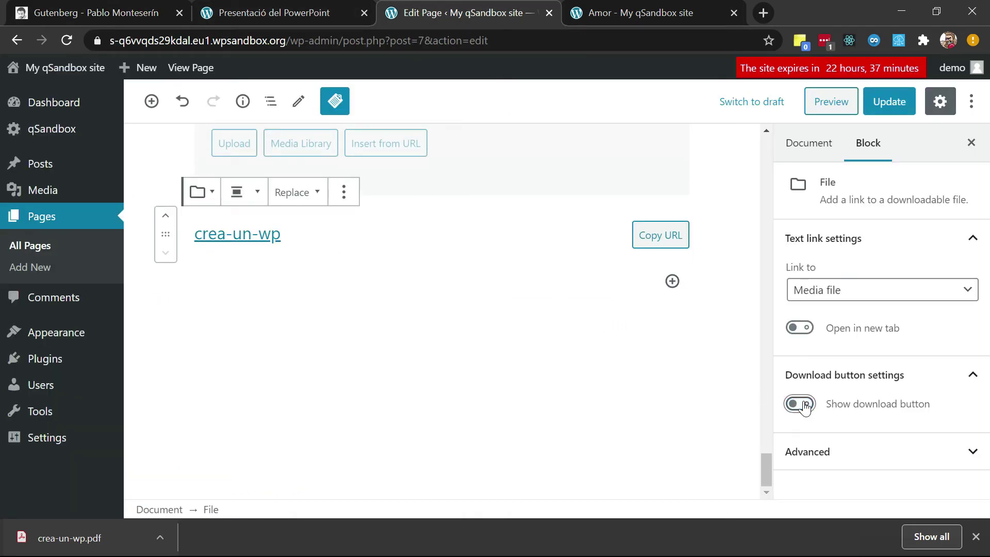
click(803, 404)
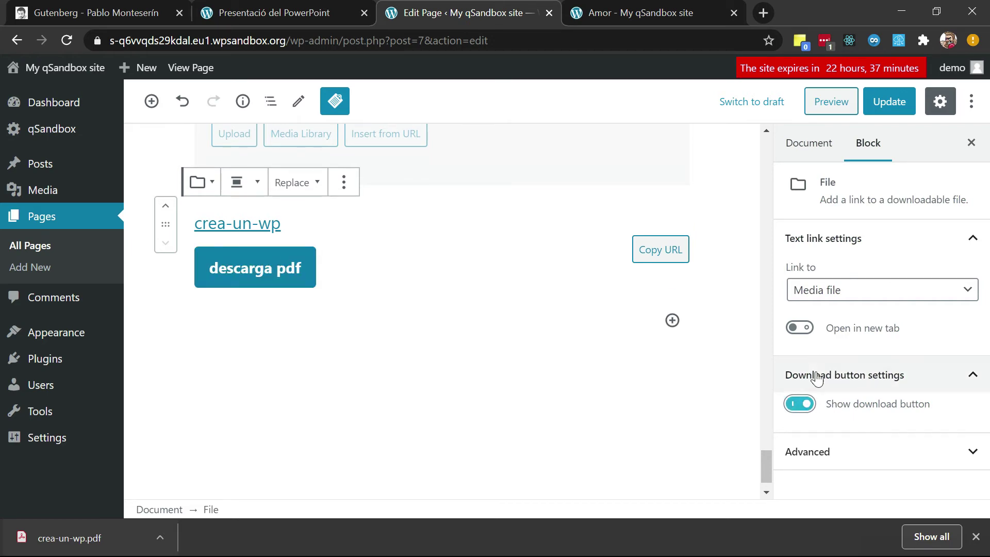
Find the "Bloques de formatos" section in the course notes
click(79, 4)
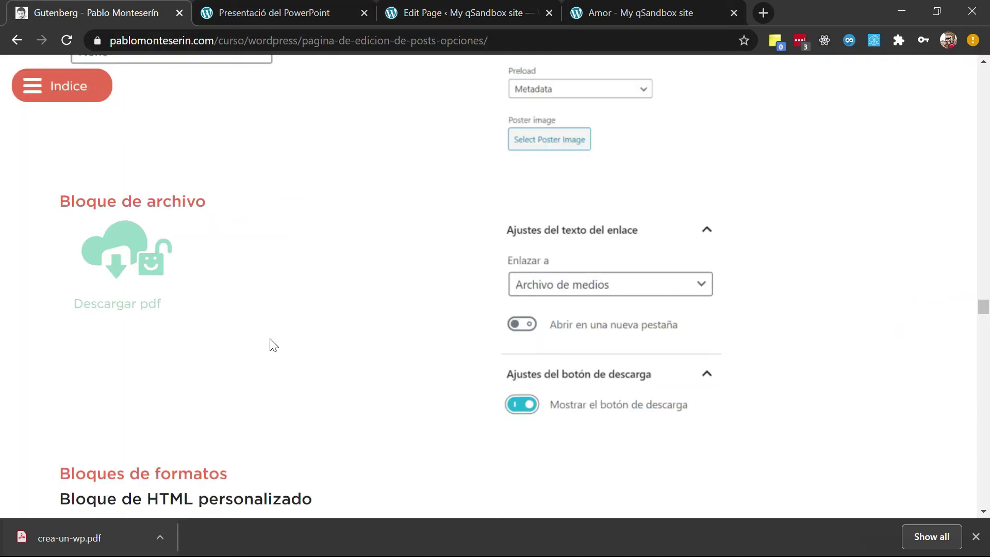
scroll(270, 340, down, 3)
scroll(270, 341, down, 2)
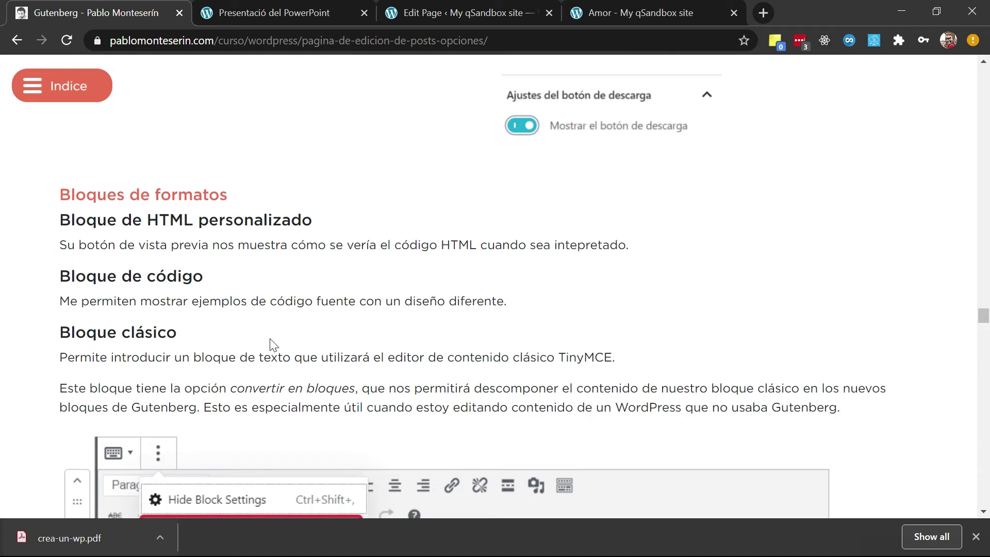
Return to the page editor and insert a Custom HTML block below the File block
click(299, 6)
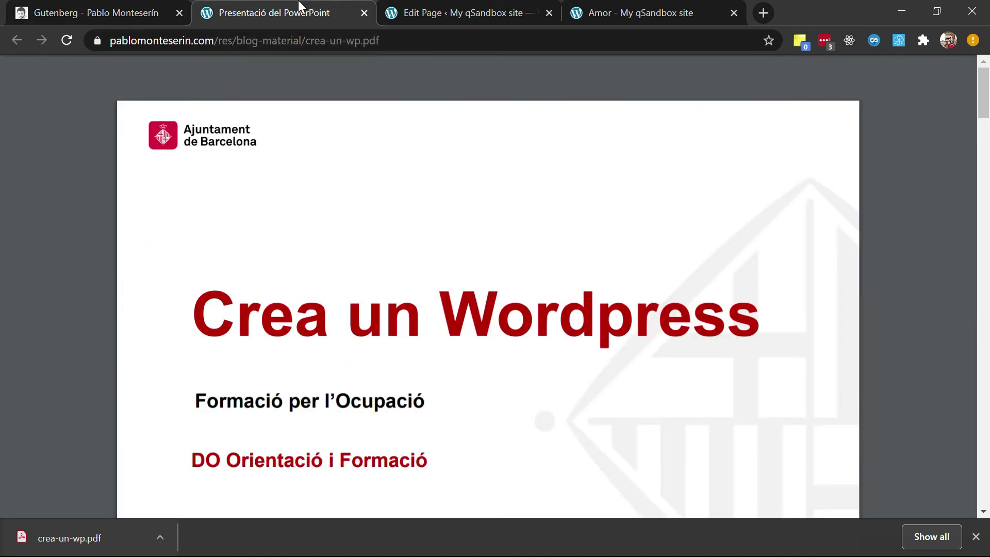
click(402, 19)
scroll(298, 354, down, 1)
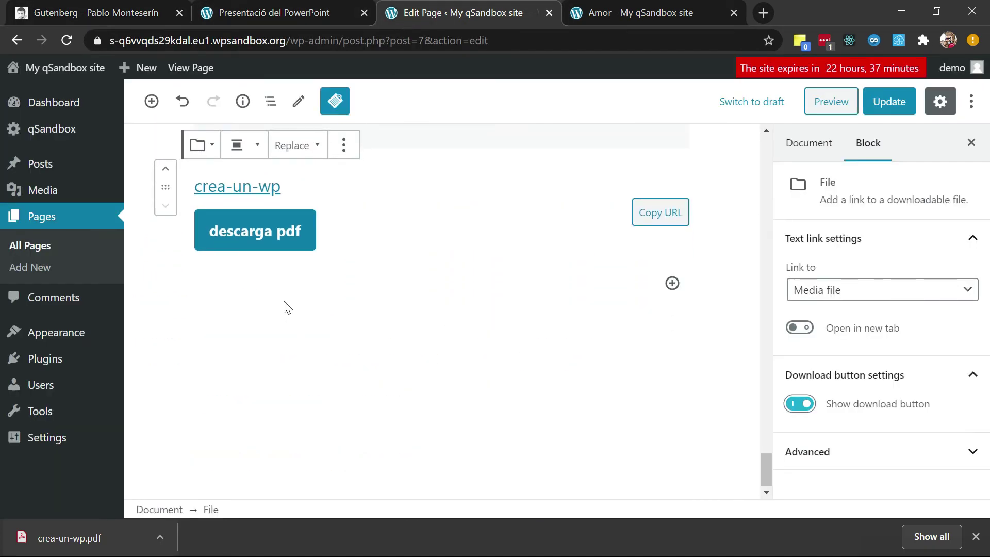
click(261, 286)
text(/)
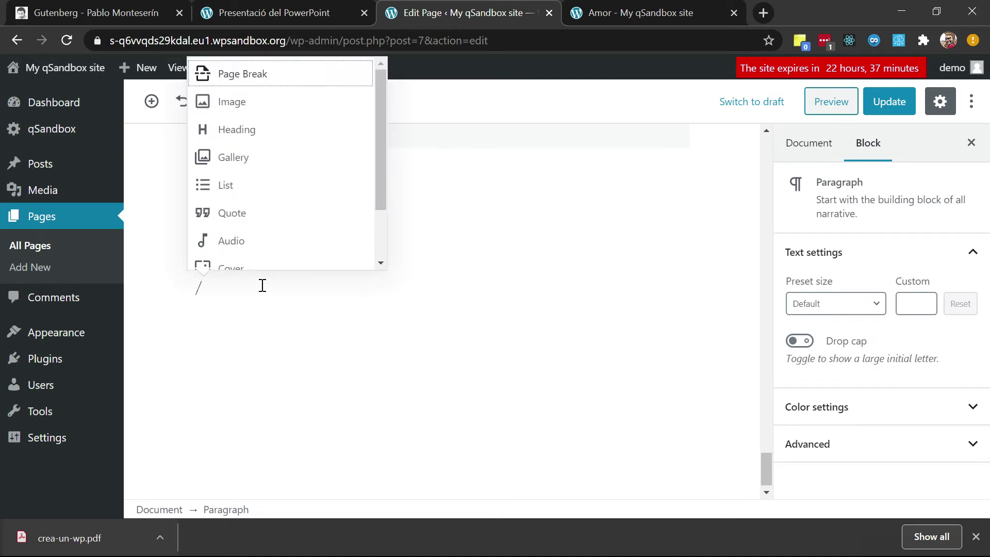
click(77, 7)
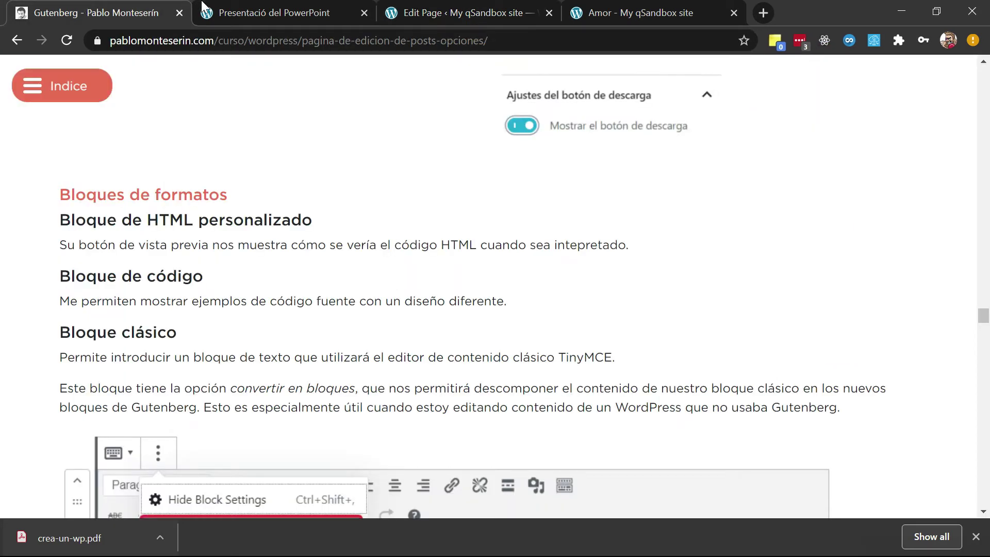
click(218, 6)
click(423, 13)
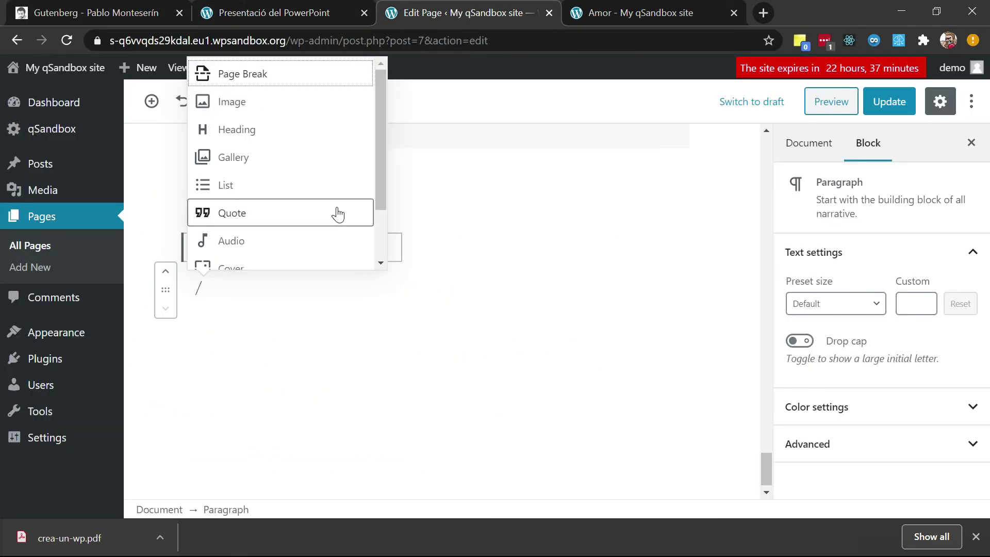
text(html)
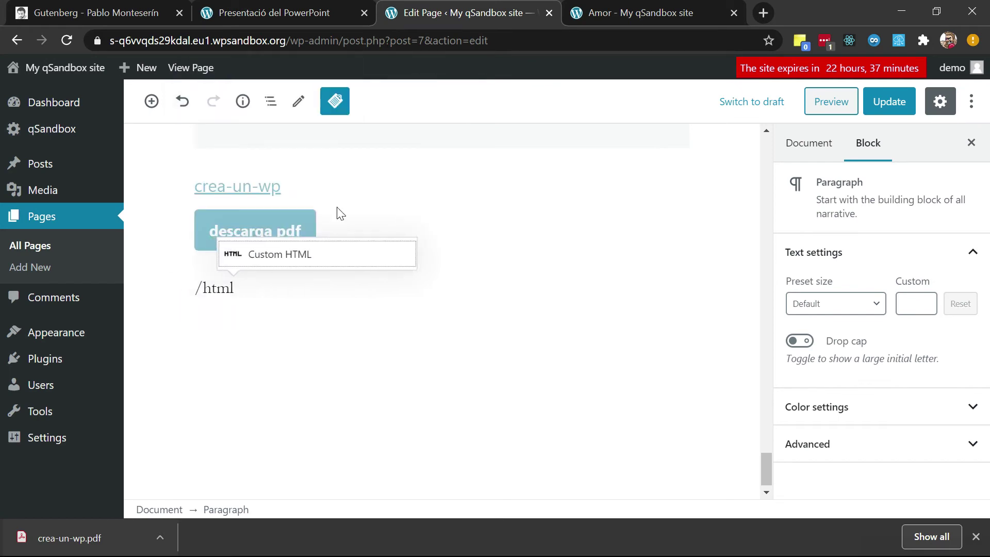
key(Return)
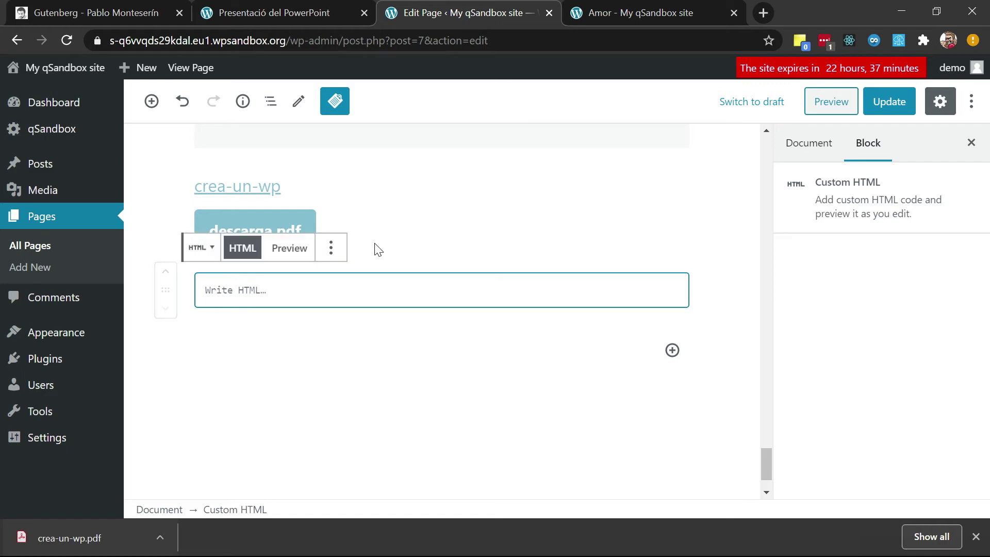
Check the next format block in the course notes, then insert a Code block below the empty Custom HTML block
click(85, 11)
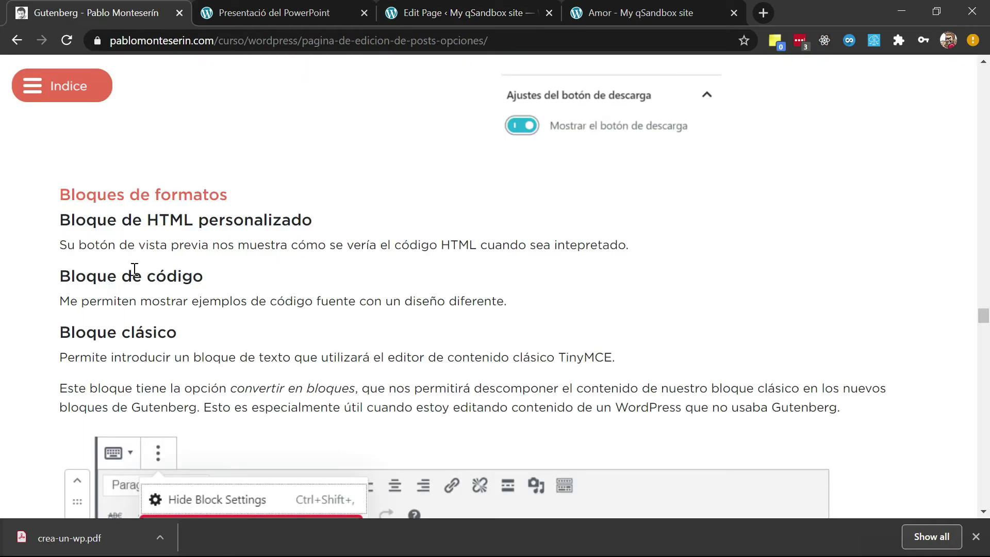
click(304, 3)
click(435, 6)
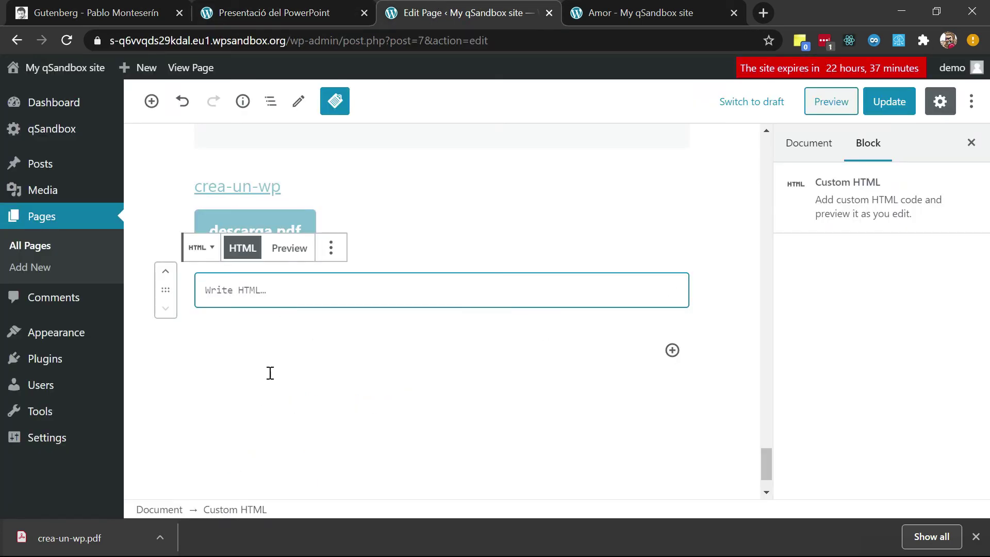
click(282, 341)
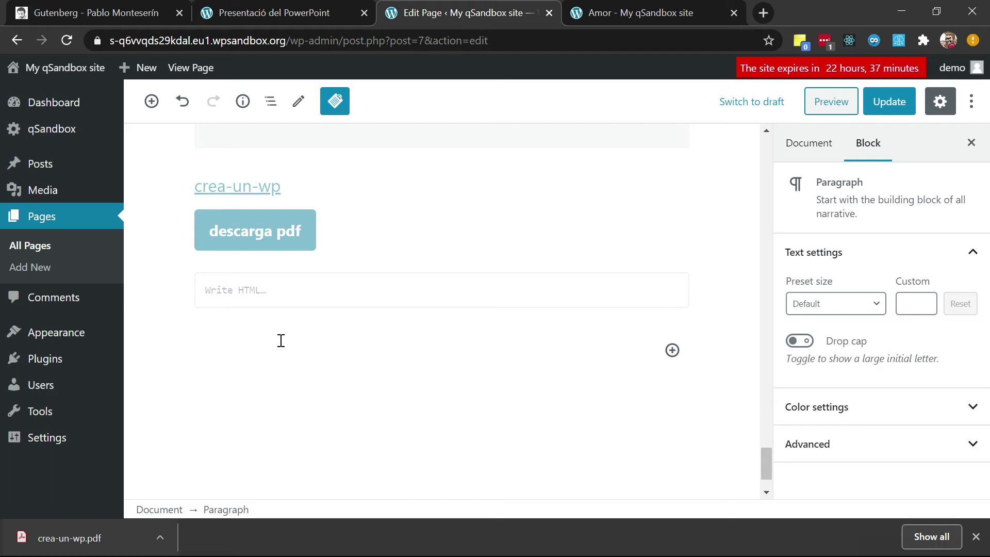
text(/code)
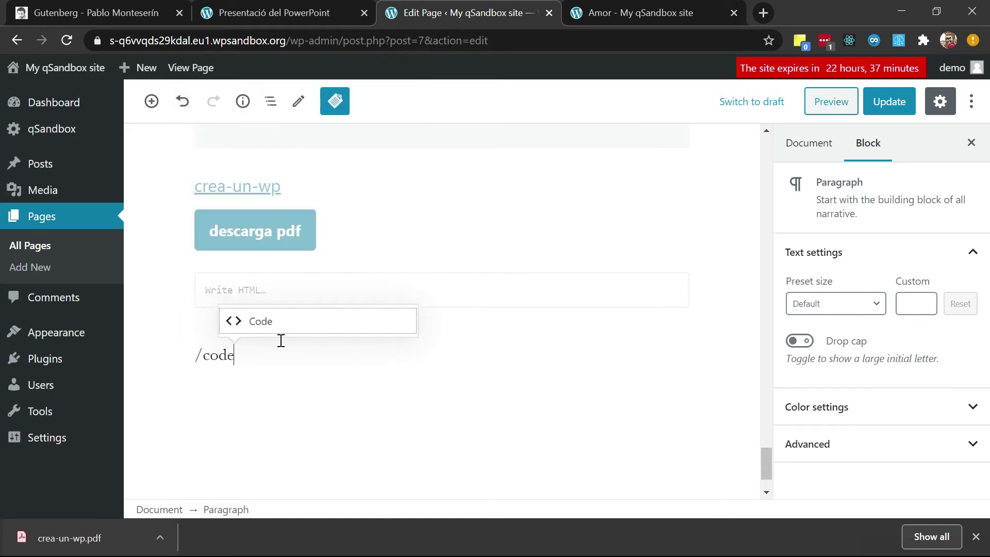
key(Return)
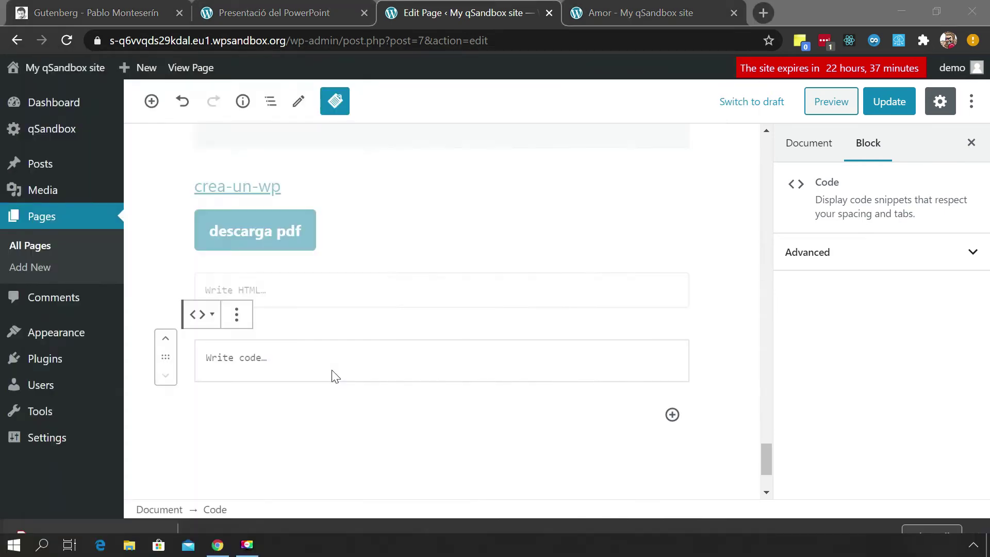
Switch to Visual Studio Code and create a new empty file
key(super)
text(visua)
key(Return)
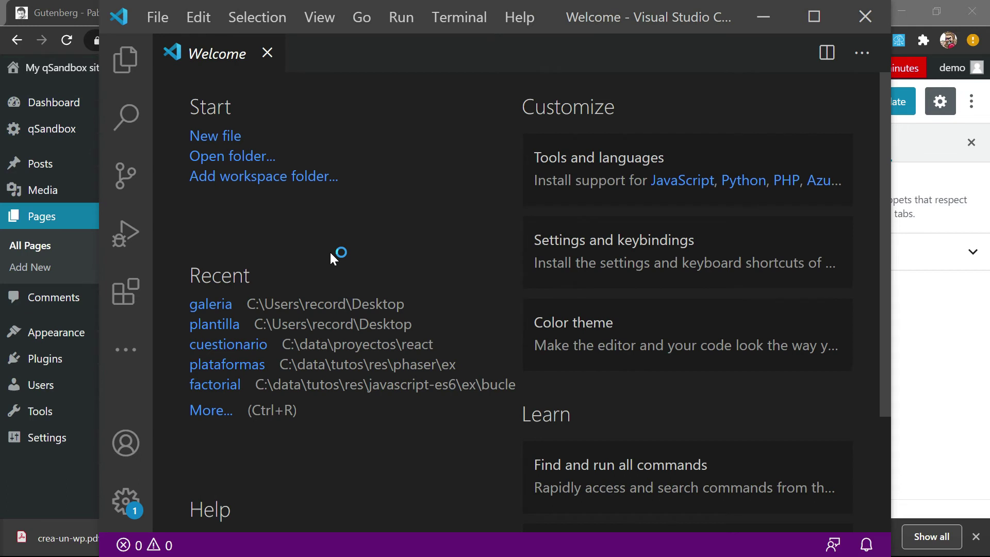
key(ctrl+n)
text(!)
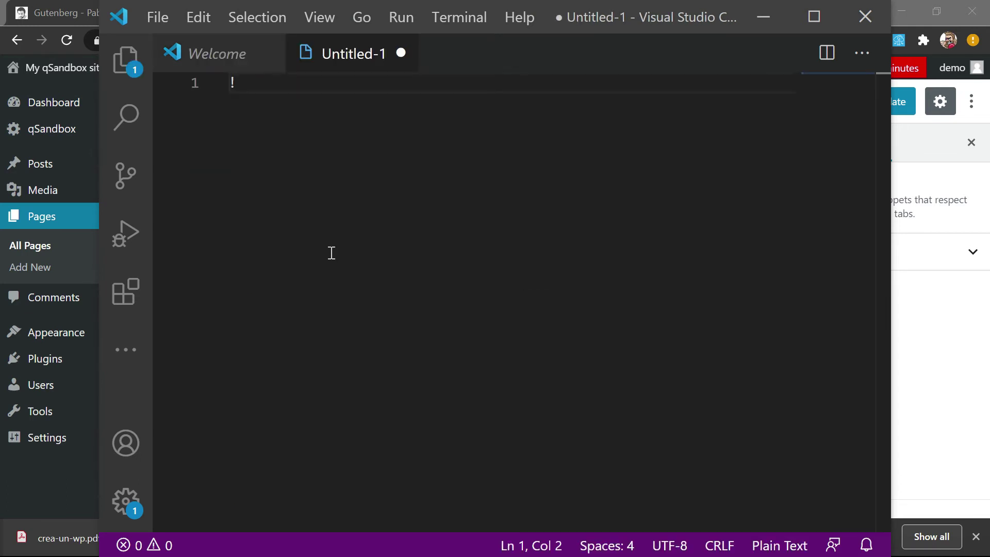
key(Tab)
key(BackSpace)
key(BackSpace)
key(BackSpace)
key(BackSpace)
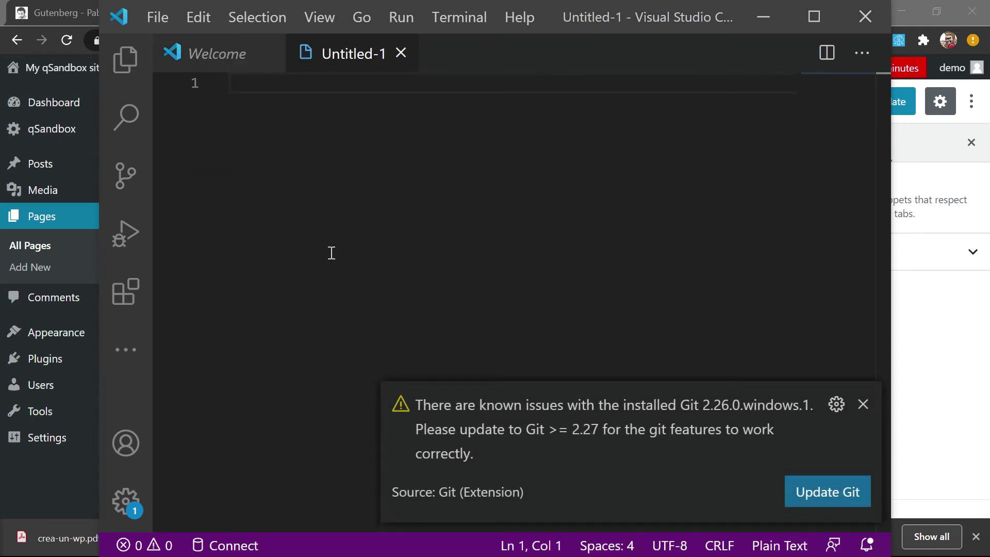
Save the untitled file as html.html
text(!)
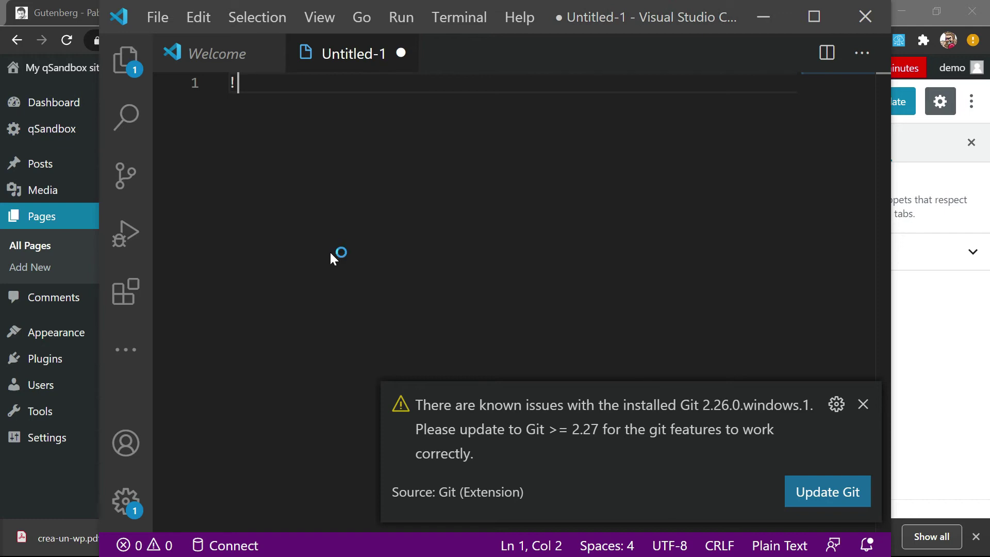
text(html.html)
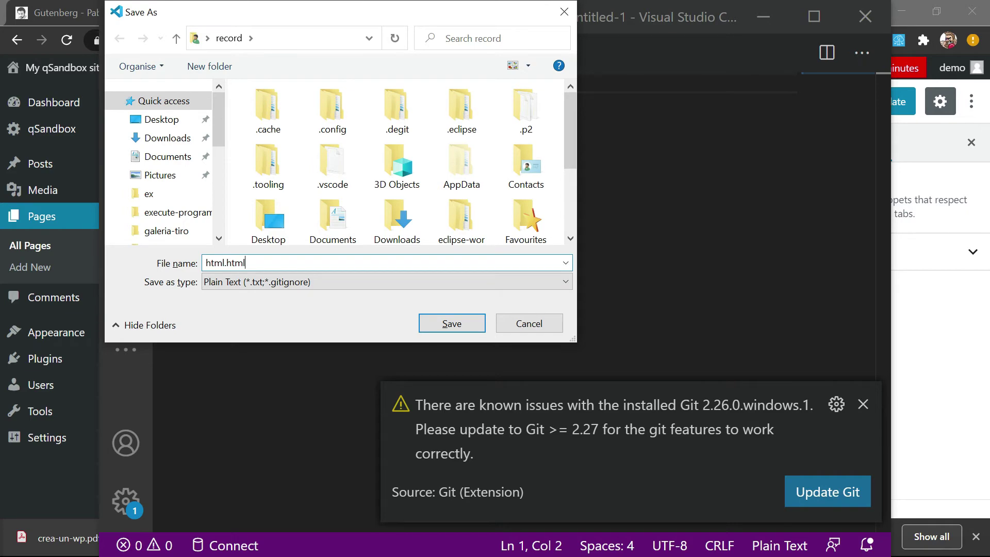
key(Return)
Replace the content of html.html with the HTML5 boilerplate from the Emmet abbreviation html:5
key(ctrl+a)
key(Right)
text(tml)
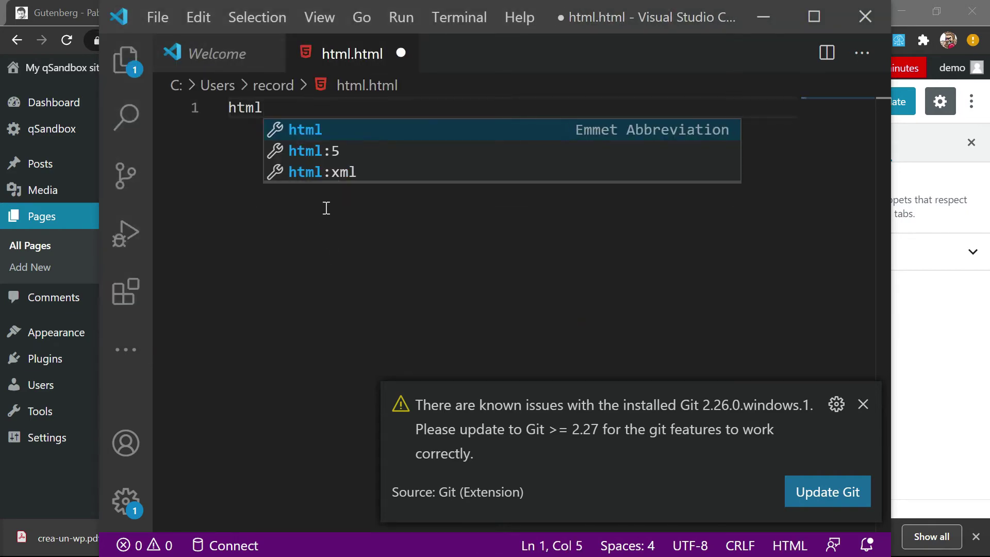
key(Down)
key(Return)
Copy the whole boilerplate and paste it into the Custom HTML block in the WordPress page editor
key(ctrl+a)
key(ctrl+c)
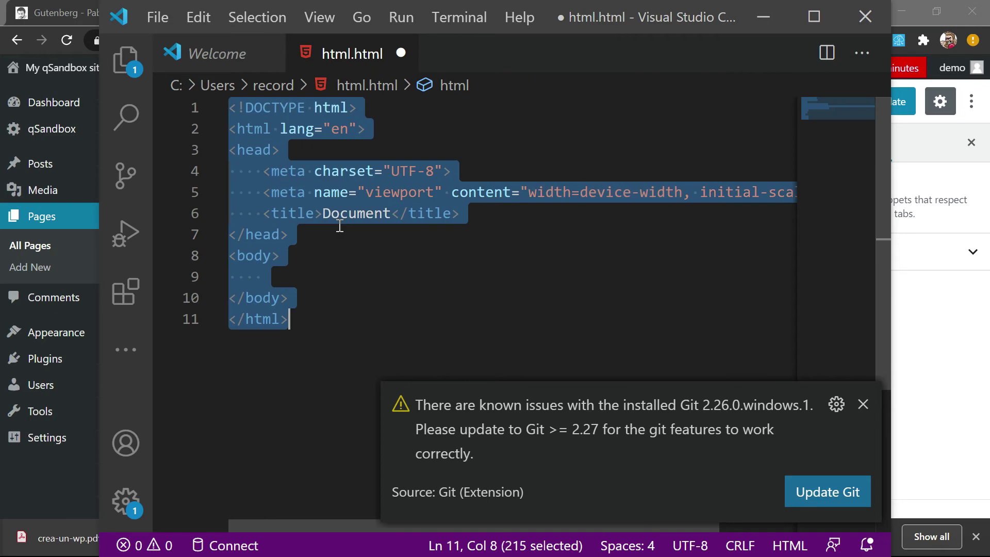
key(alt+Tab)
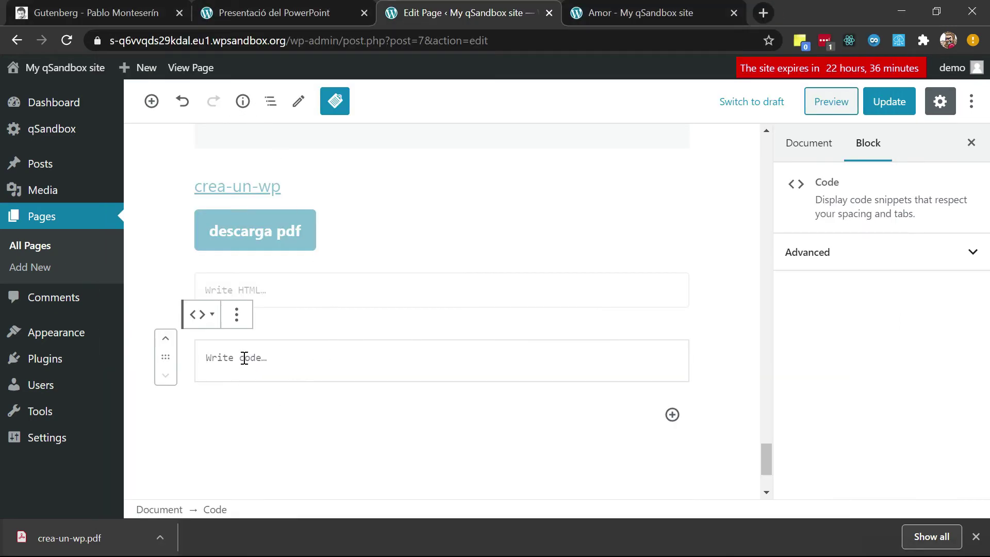
click(279, 297)
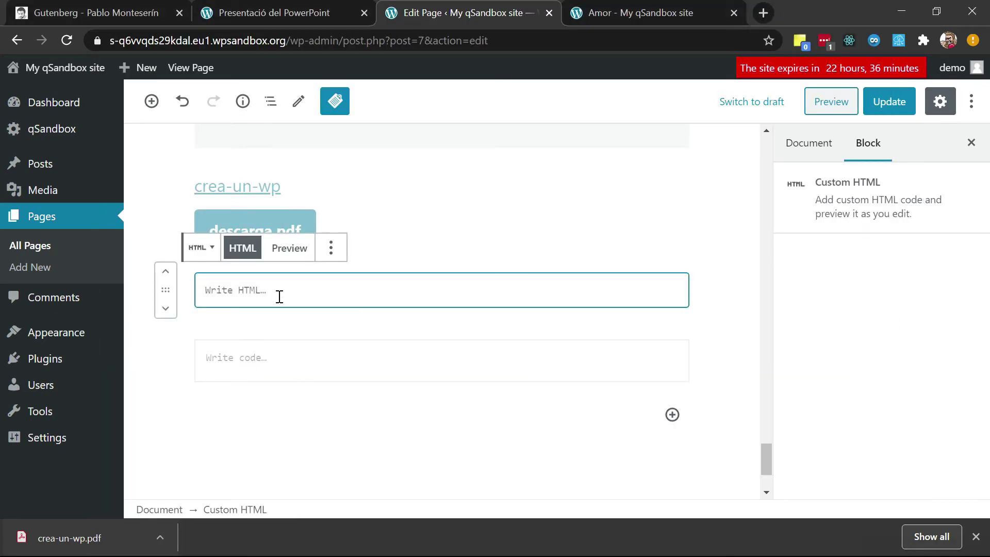
key(ctrl+v)
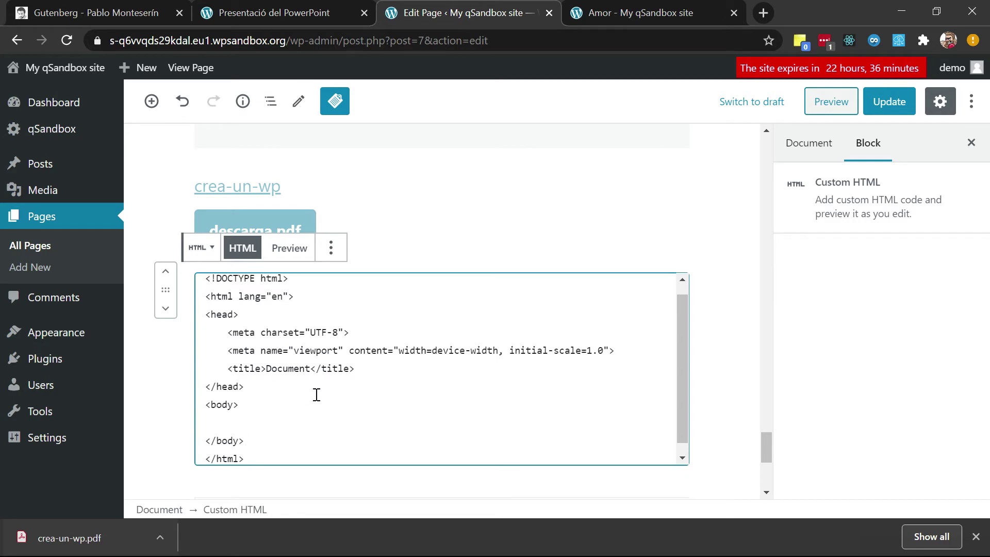
Paste the same boilerplate into the Code block and update the page
scroll(337, 363, down, 1)
scroll(163, 402, down, 2)
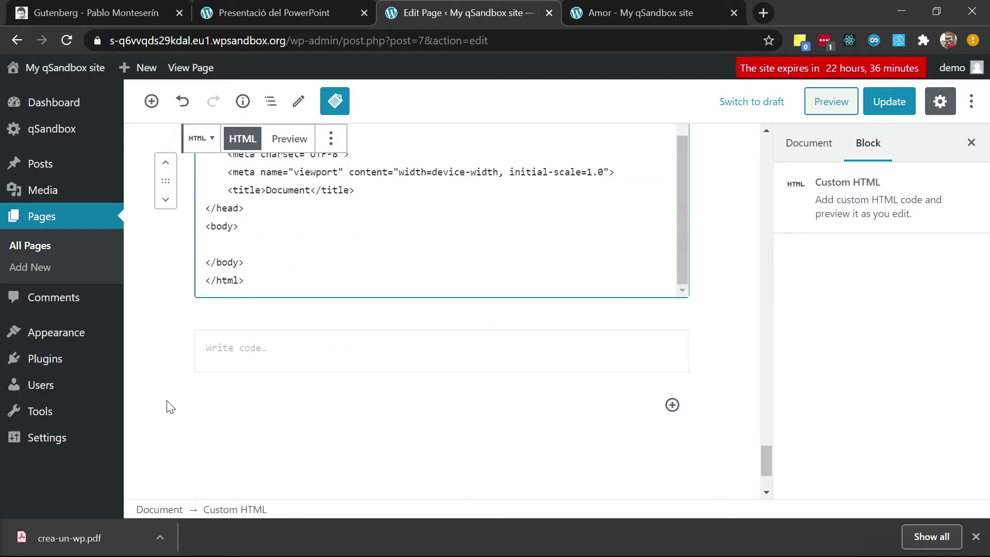
click(274, 347)
key(ctrl+v)
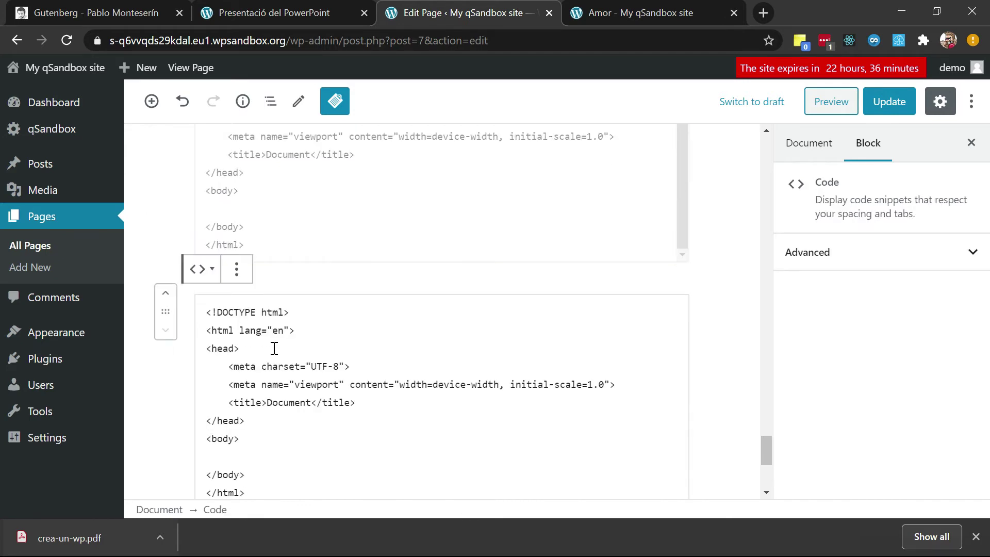
click(901, 98)
Reload the published page and examine how the Custom HTML and Code blocks render below the "descarga pdf" button
click(641, 5)
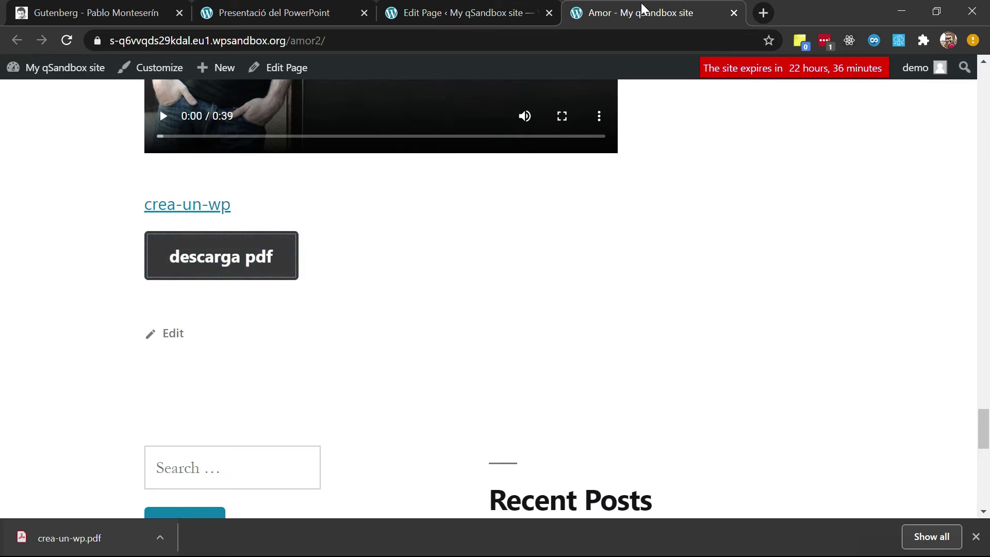
key(F5)
scroll(634, 328, down, 2)
scroll(636, 328, down, 20)
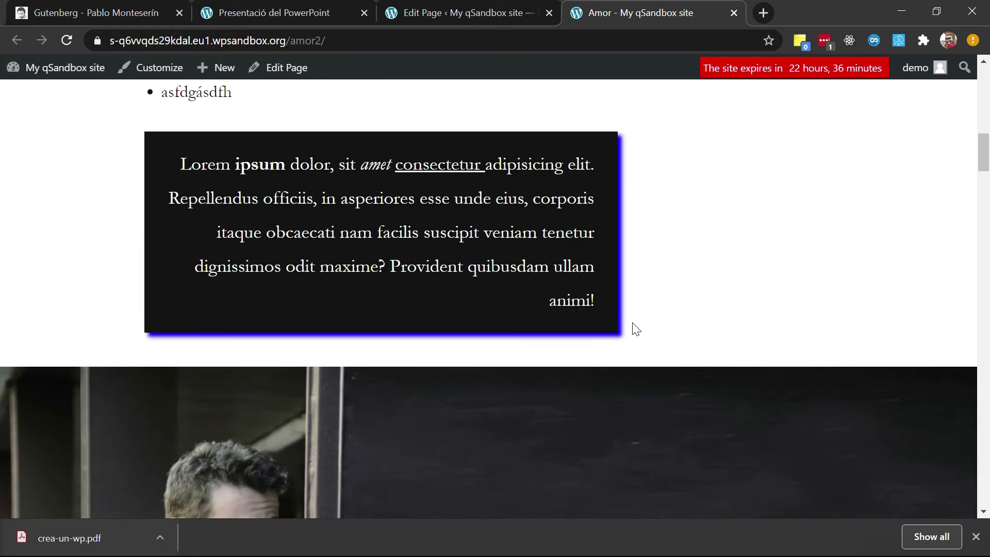
scroll(635, 328, down, 12)
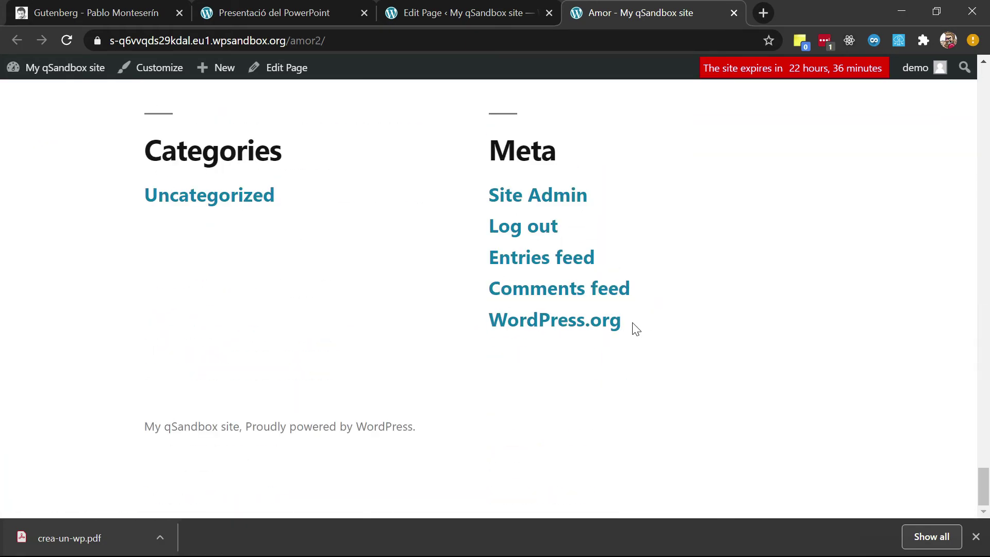
scroll(635, 328, up, 14)
scroll(635, 328, up, 3)
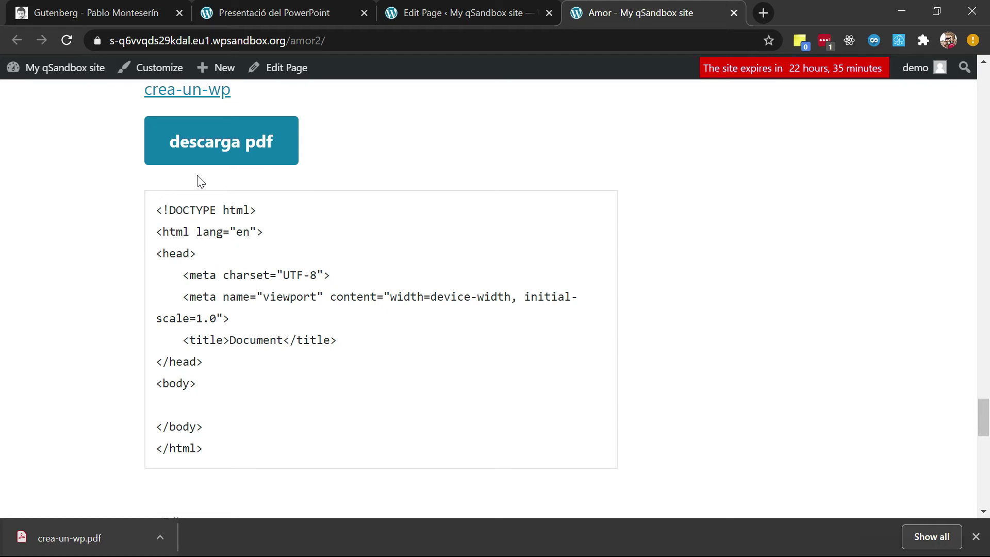
drag(155, 212, 217, 444)
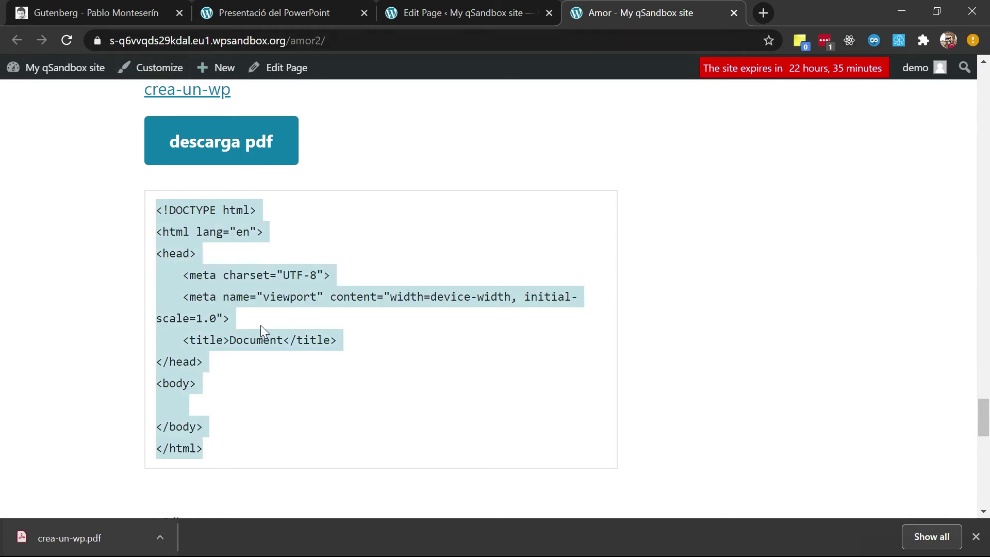
Return to the WordPress page editor and insert a Classic block below the Code block
click(141, 6)
click(232, 11)
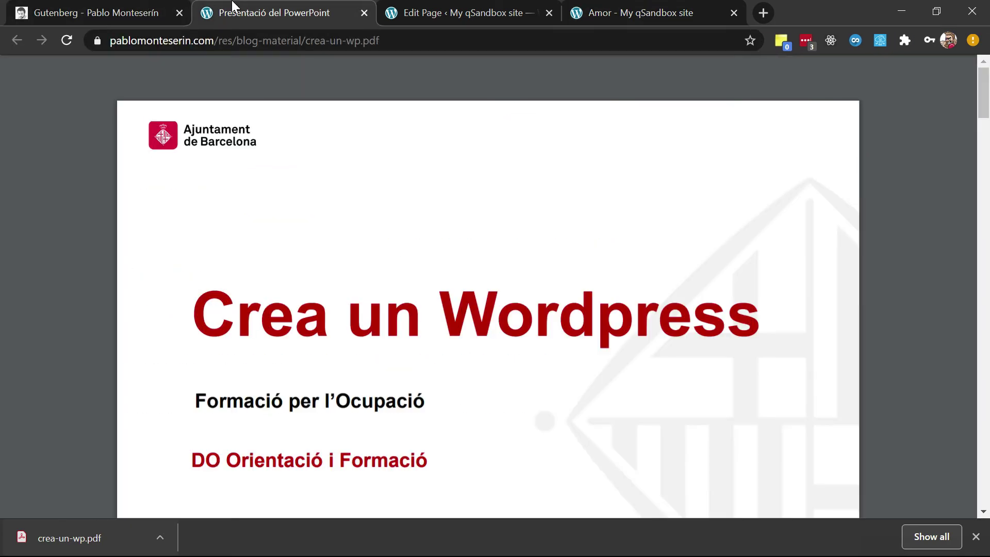
click(138, 8)
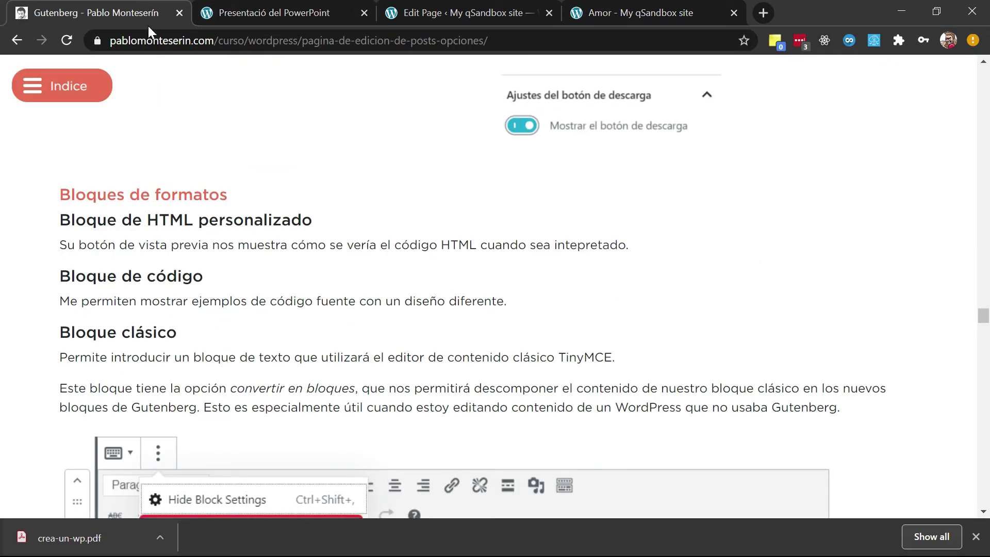
click(230, 5)
click(416, 4)
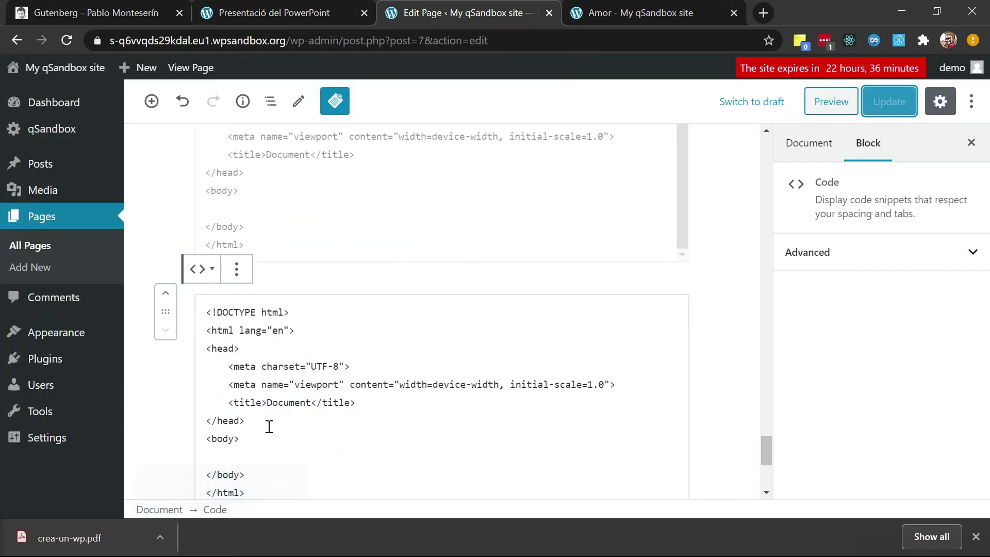
scroll(268, 427, down, 5)
click(251, 289)
text(/clas)
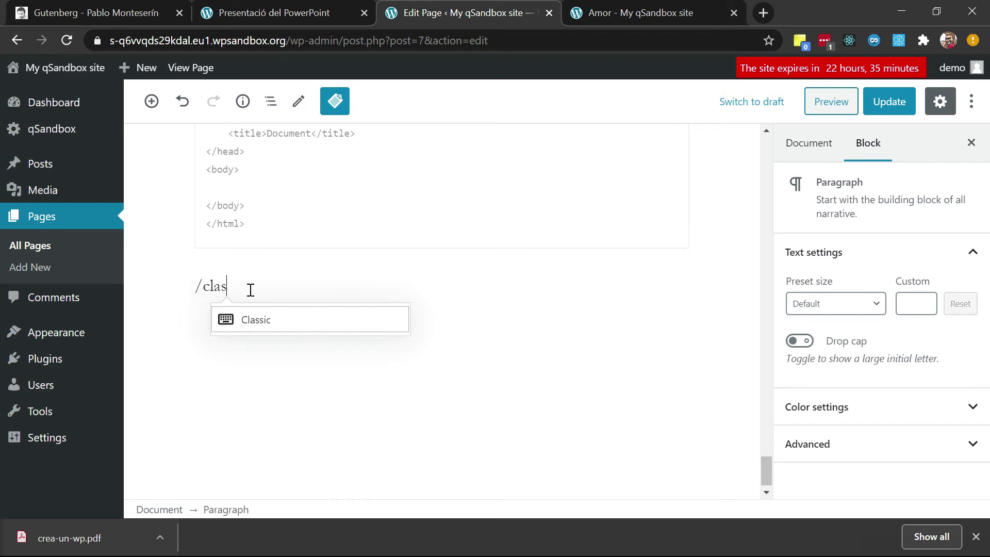
key(Return)
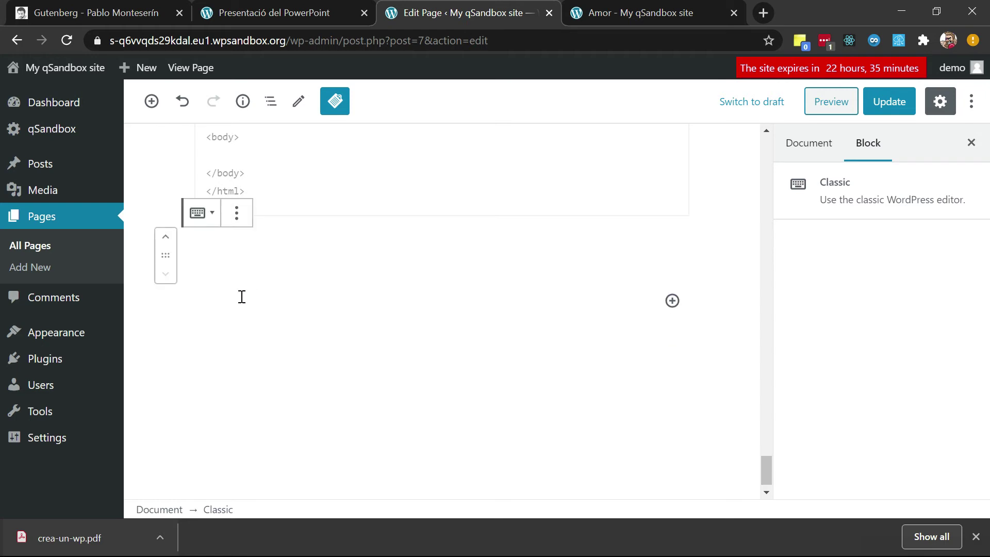
Fill the Classic block with the placeholder line "asfdghjkhfasdj´kghjkdsfgh´kjdsf" followed by several short paragraphs such as "sdfg"
scroll(246, 292, up, 2)
text(asf)
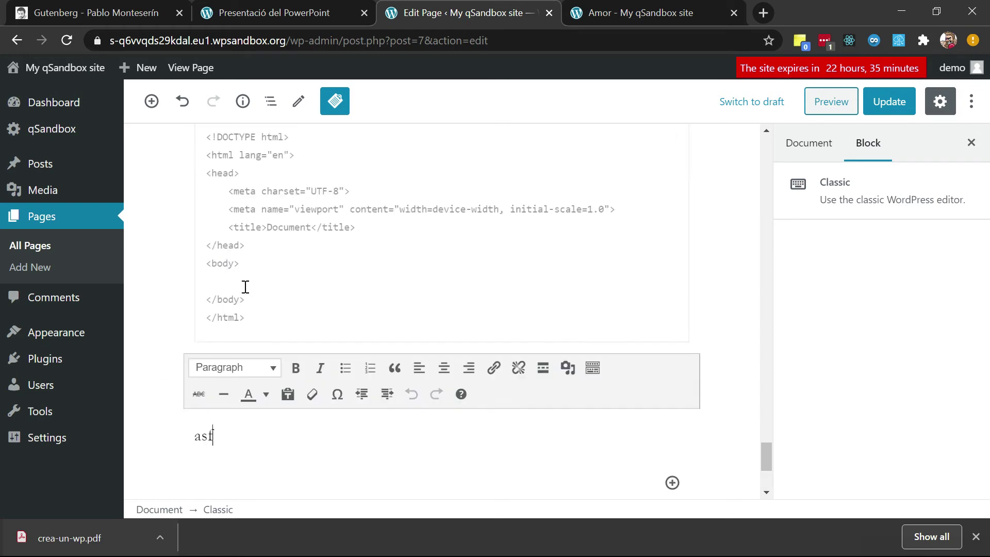
text(dghjkhfasdj´kghjkdsfgh´kjdsf)
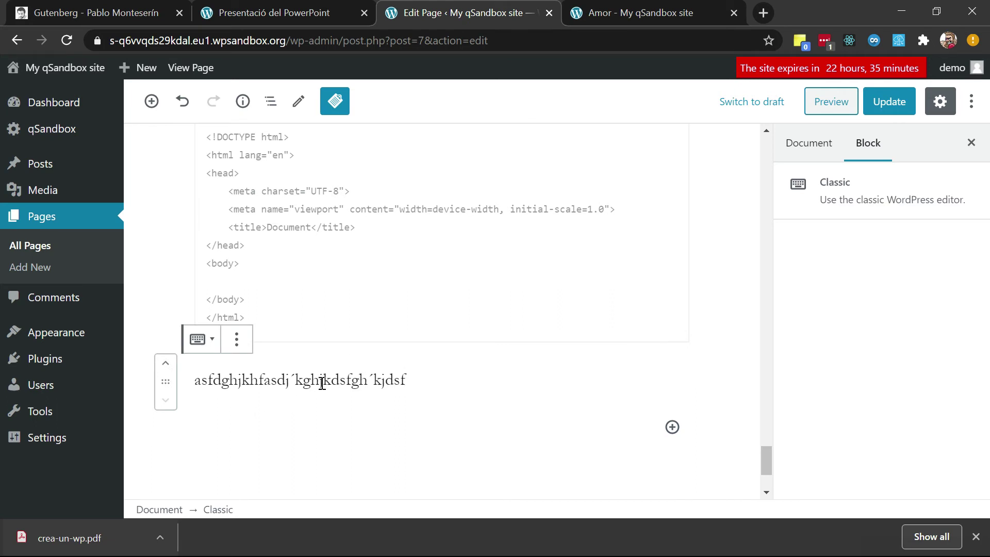
key(Return)
text(sdfg)
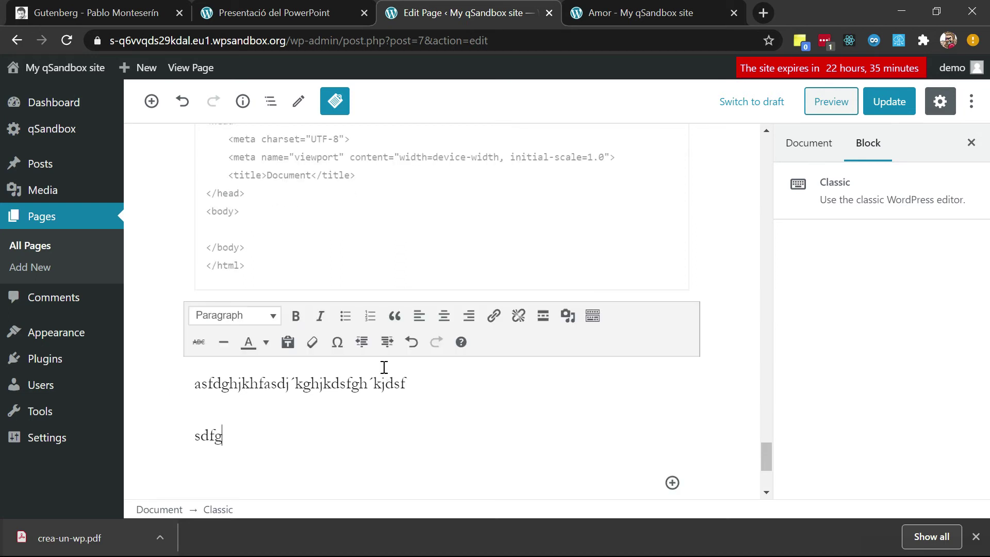
key(Return)
text(sdfg)
key(Return)
text(sdfg)
key(Return)
key(ctrl+z)
key(ctrl+z)
key(ctrl+z)
key(ctrl+z)
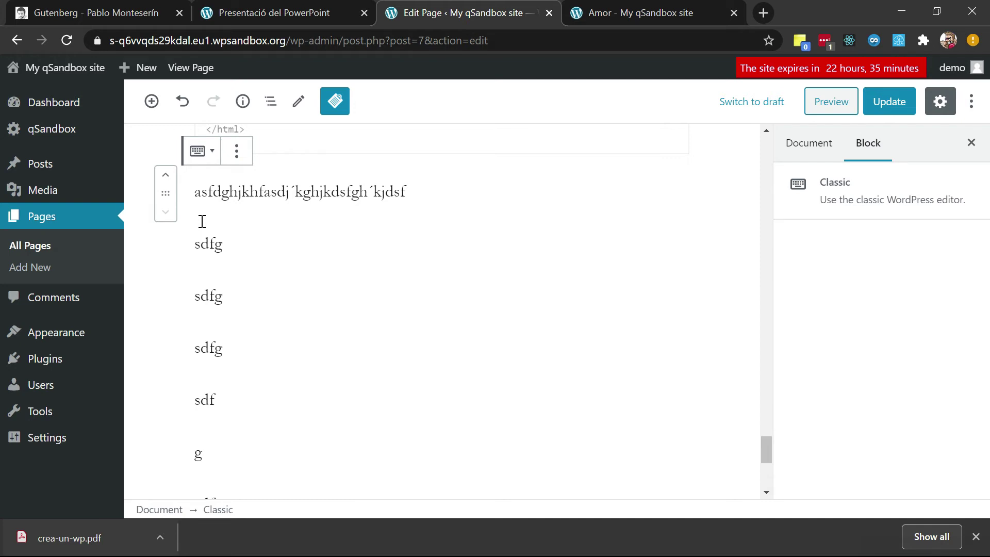
Convert the Classic block to blocks and check that a single "sdfg" paragraph can be selected separately
click(237, 151)
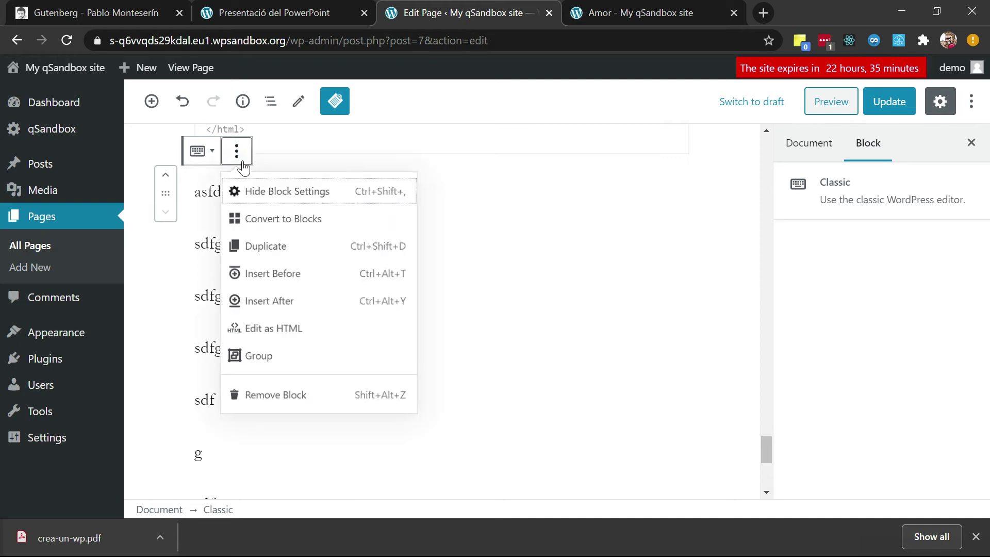
click(289, 218)
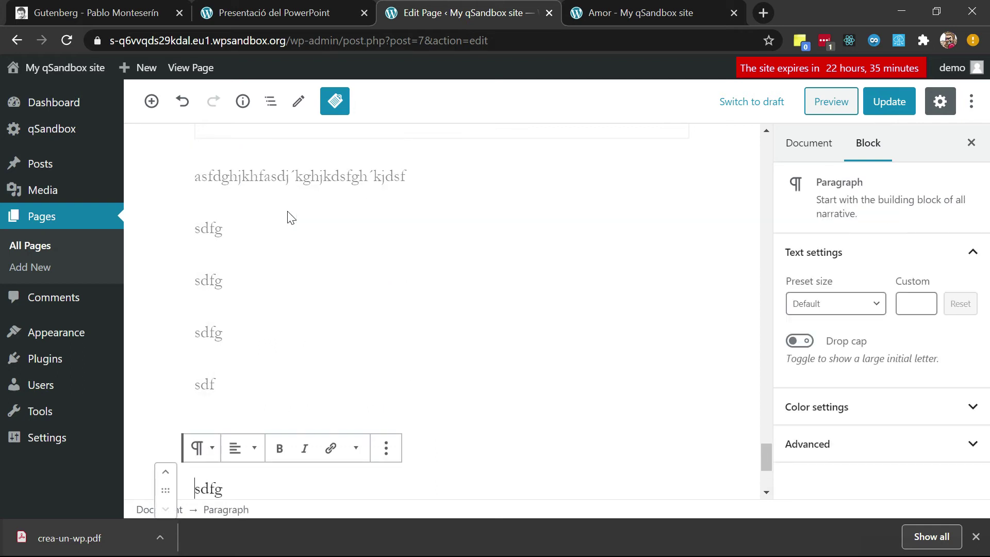
click(235, 231)
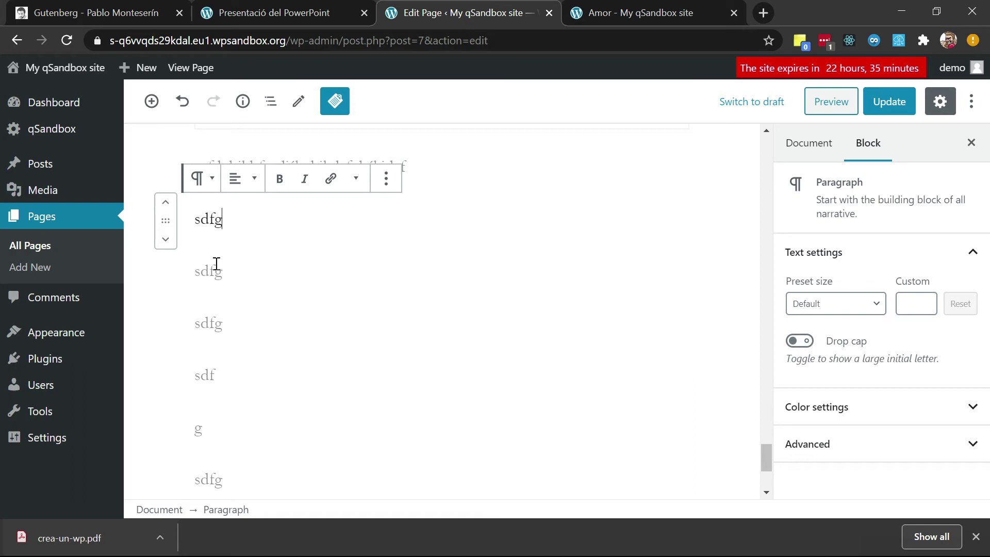
scroll(232, 411, down, 3)
scroll(222, 371, up, 3)
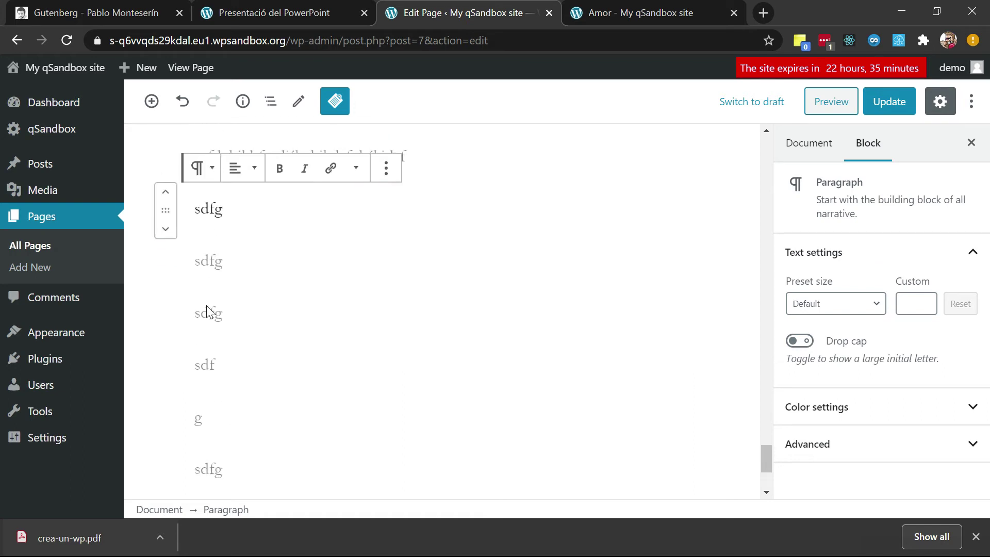
Switch to the Gutenberg course notes and read from the Classic block section to the Preformatted, quote and table blocks
click(131, 21)
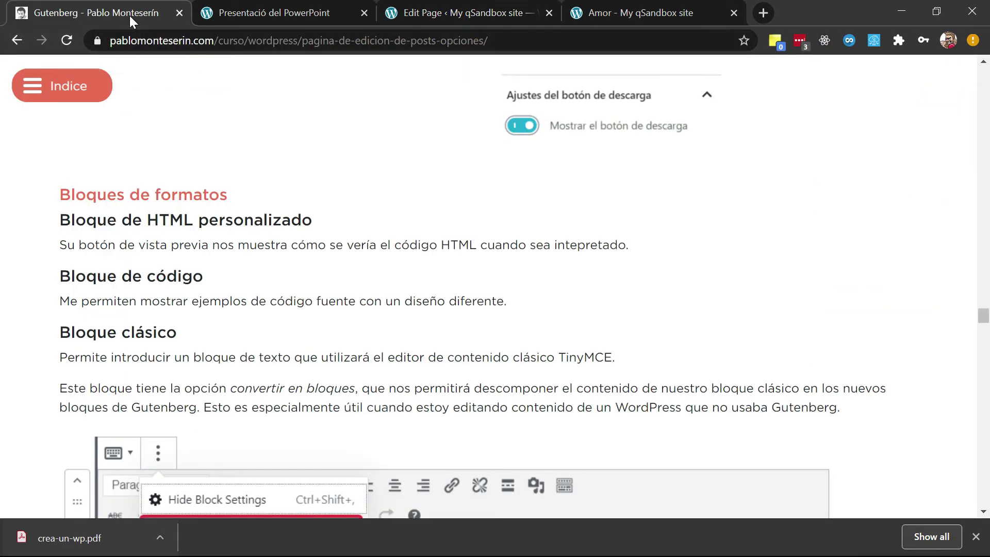
scroll(277, 270, down, 4)
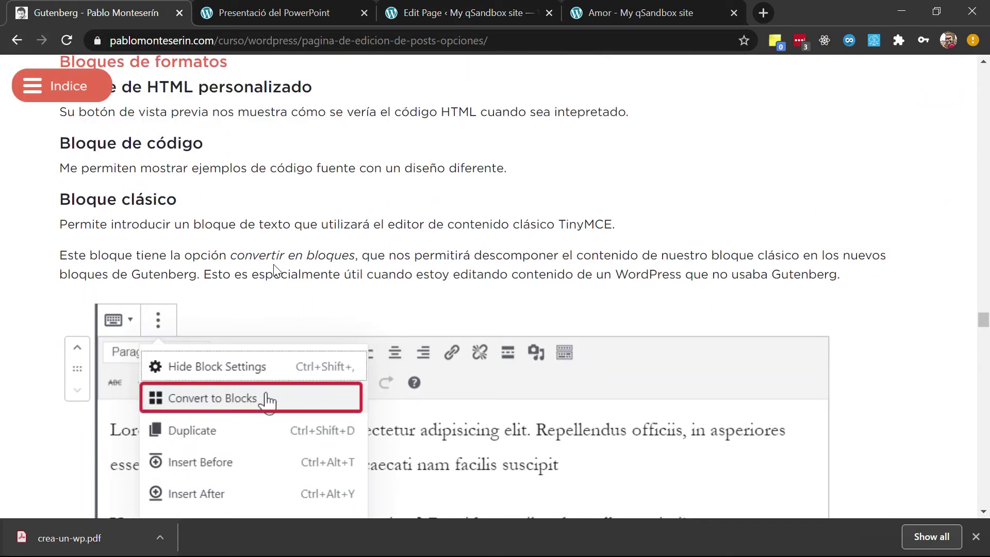
scroll(277, 270, down, 7)
scroll(274, 267, down, 2)
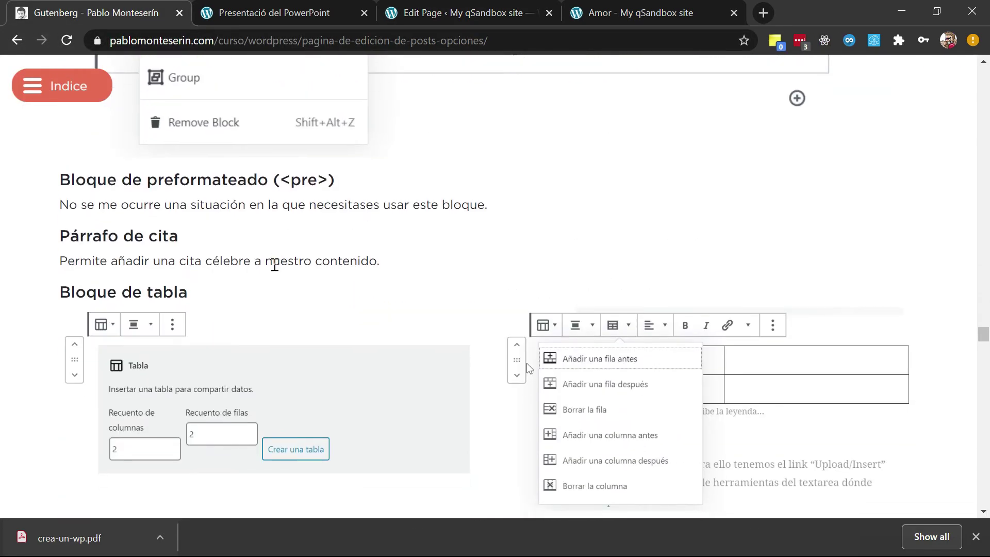
Go back to the page editor and insert a Preformatted block at the end of the page
click(284, 11)
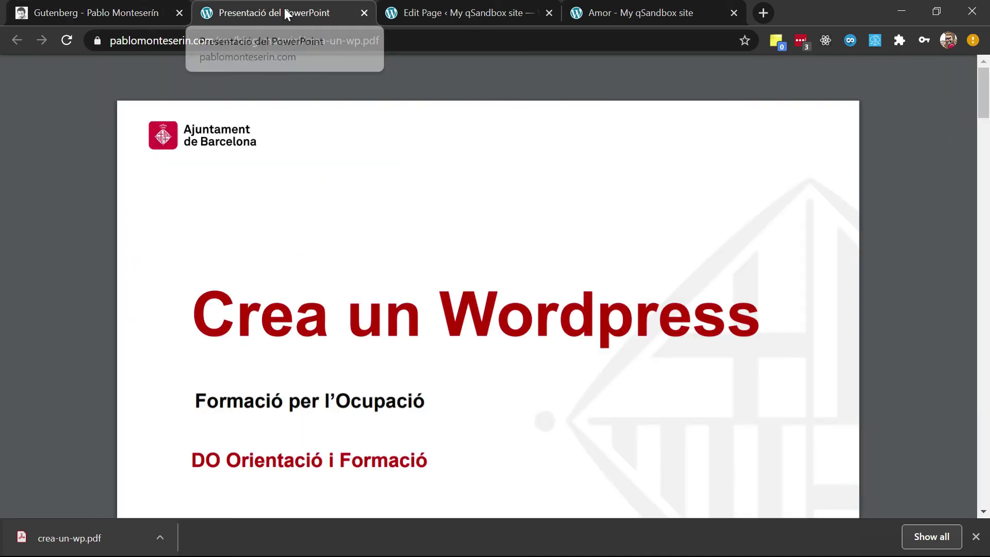
click(482, 15)
scroll(241, 417, down, 2)
scroll(240, 423, down, 1)
key(Return)
key(Return)
text(/opre)
key(BackSpace)
key(BackSpace)
key(BackSpace)
key(BackSpace)
text(pre)
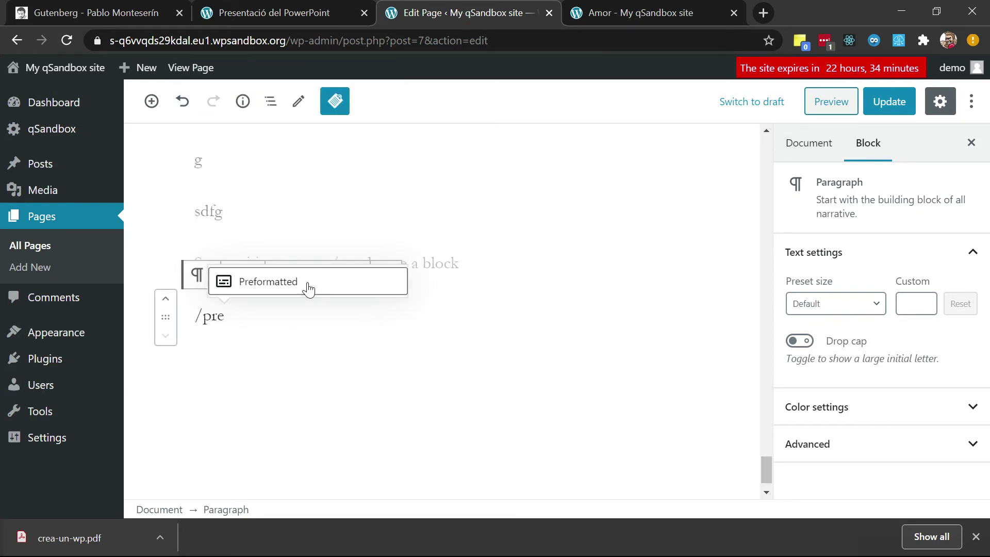
click(307, 286)
click(236, 325)
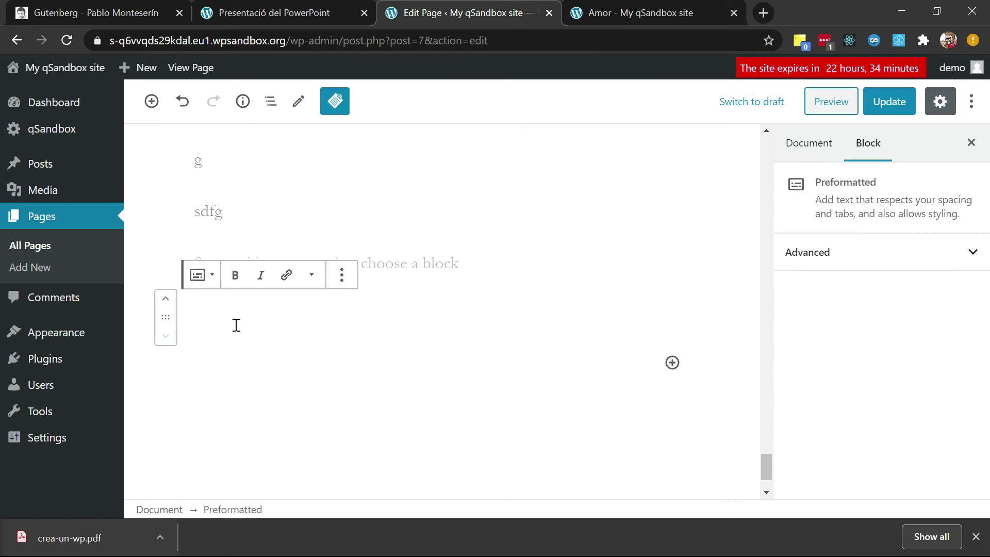
Fill the Preformatted block with short sample lines ending in "sdf", "gsd" and "f", and update and reload the published page
text(asdkljghásfdgh dfsg sdf g sdf gsd f)
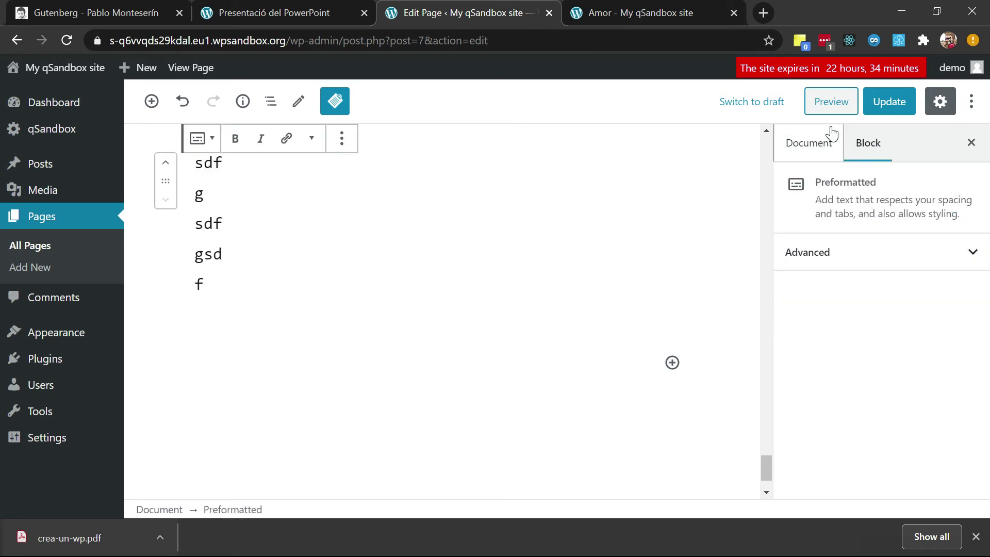
click(887, 103)
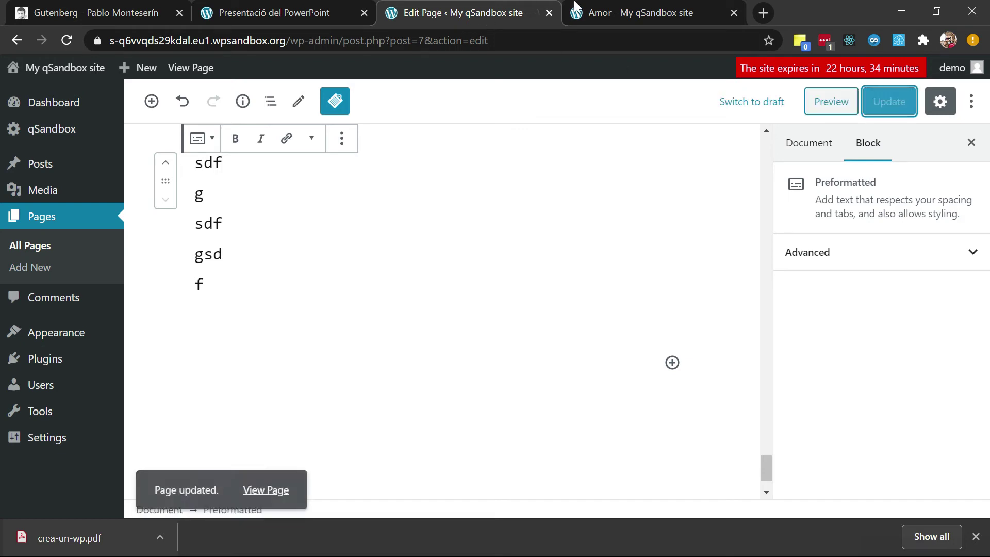
click(619, 11)
key(F5)
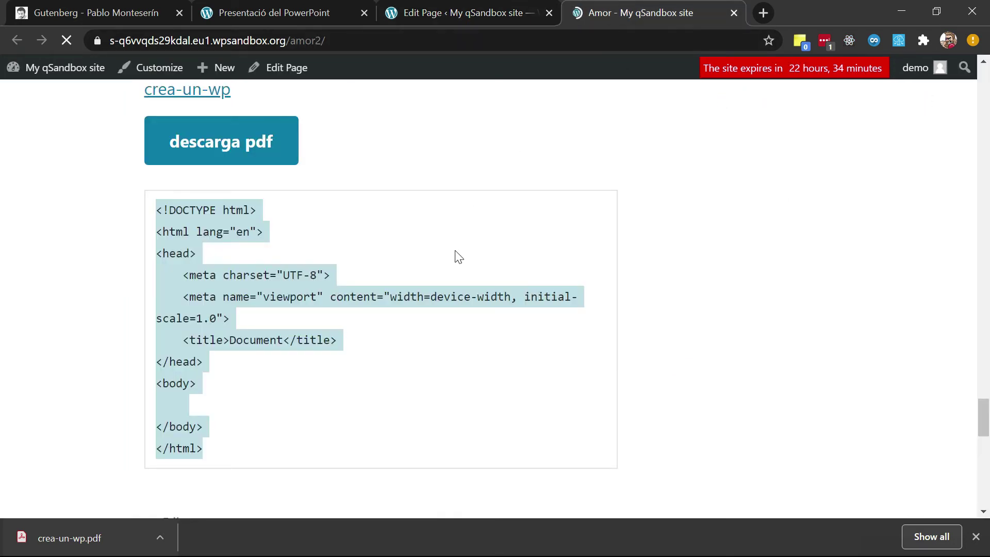
Check the preformatted text on the published page, and look up the table block in the course notes
scroll(404, 450, down, 15)
scroll(397, 467, up, 2)
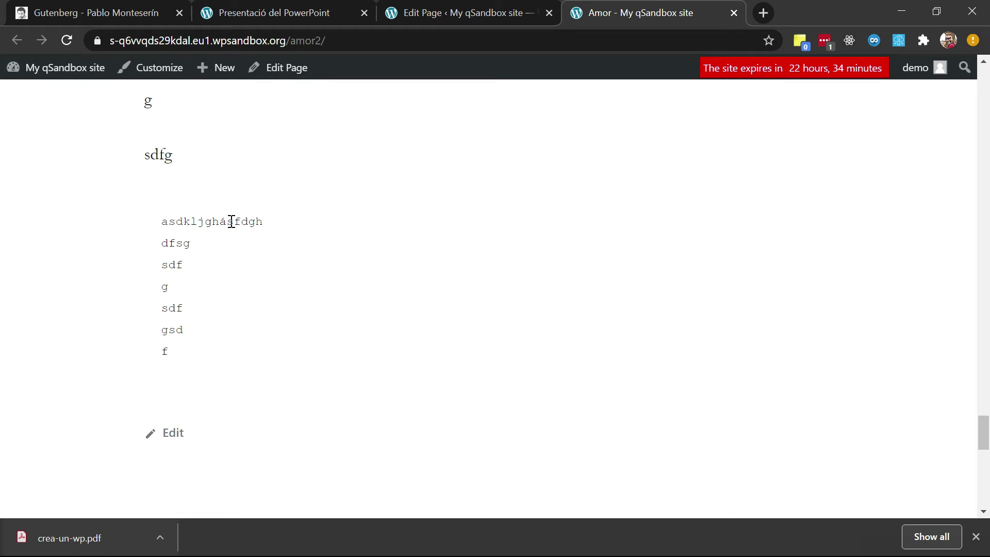
click(124, 12)
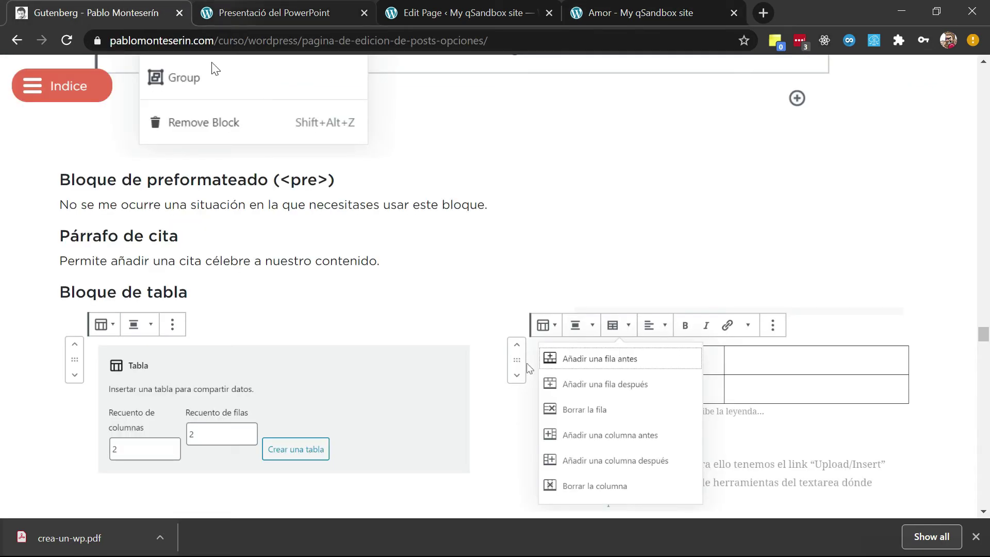
In the page editor, insert a table with 2 columns and 2 rows below the preformatted block
click(475, 7)
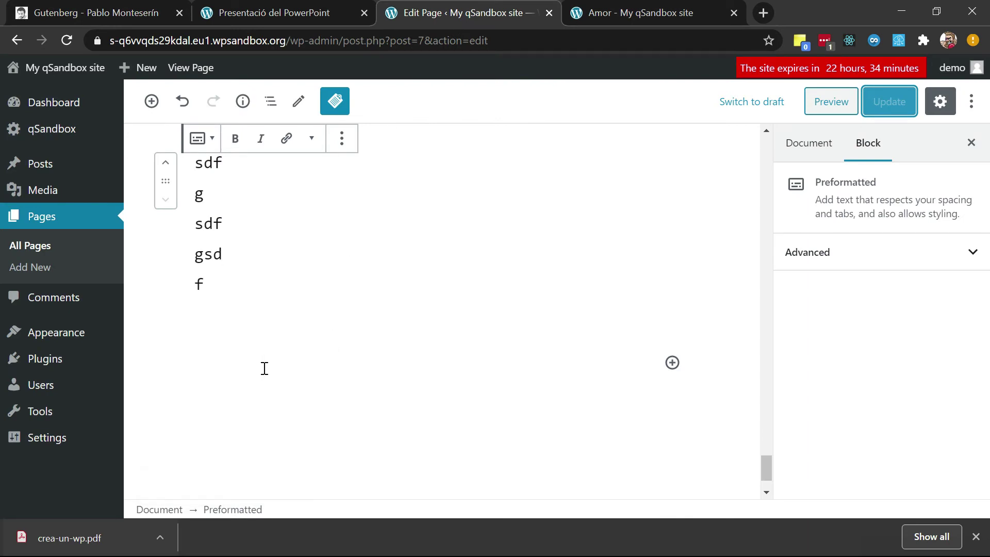
click(235, 352)
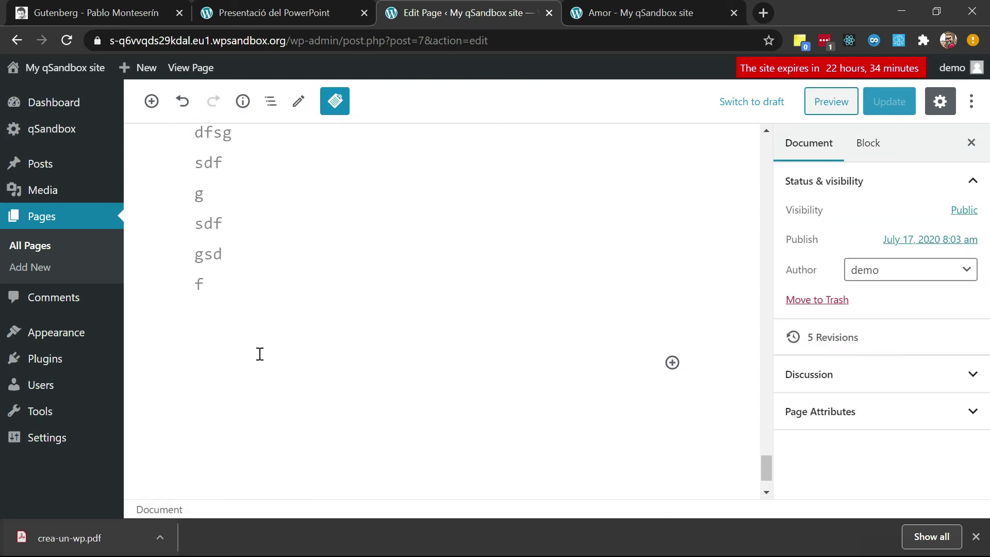
click(260, 354)
text(/t)
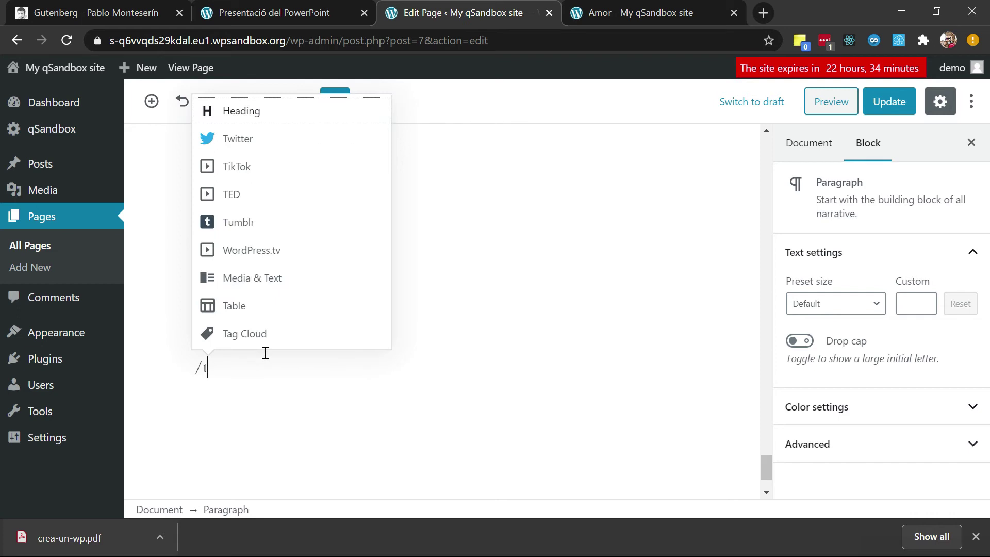
text(ab)
key(Return)
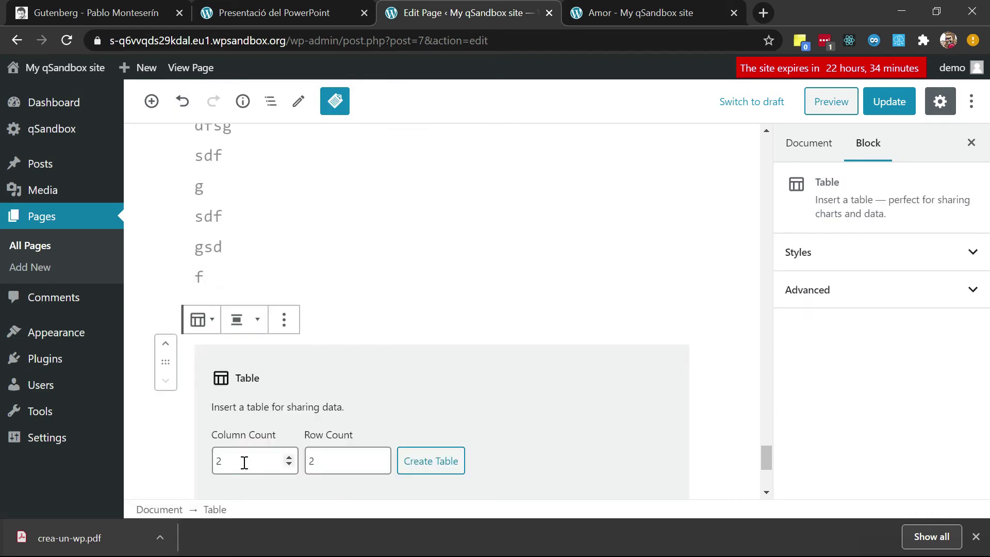
click(438, 472)
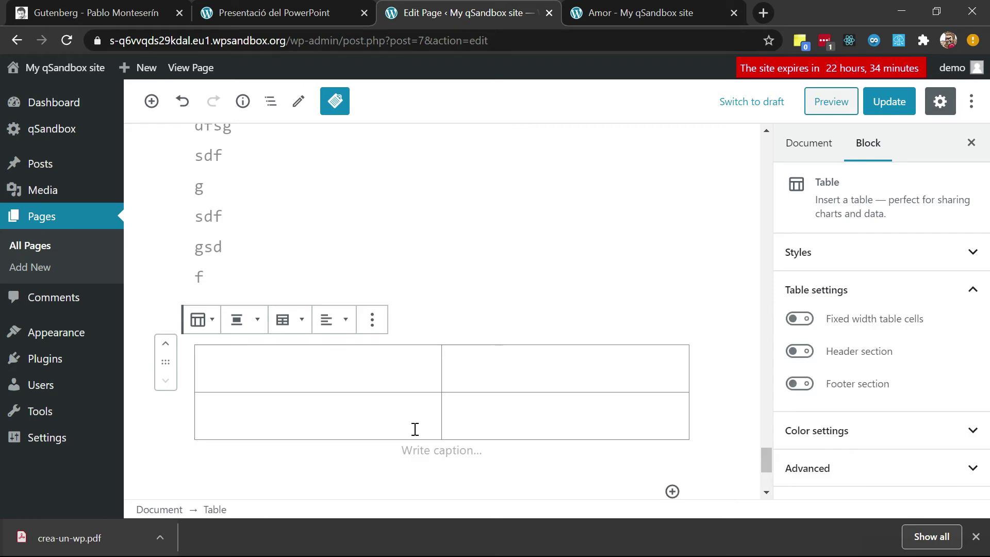
Enter "titulo1" and "titulo2" in the two cells of the table's first row
click(312, 367)
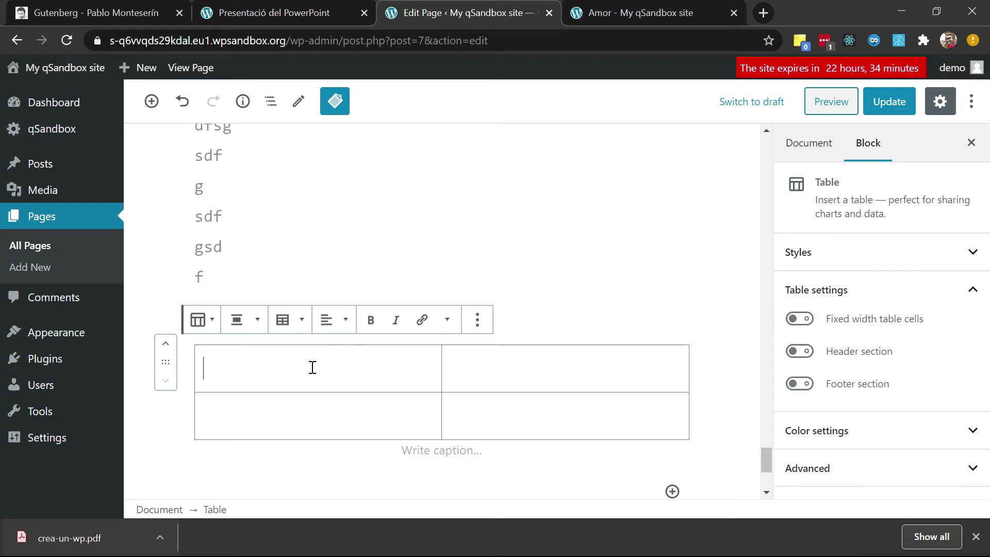
text(titulo1)
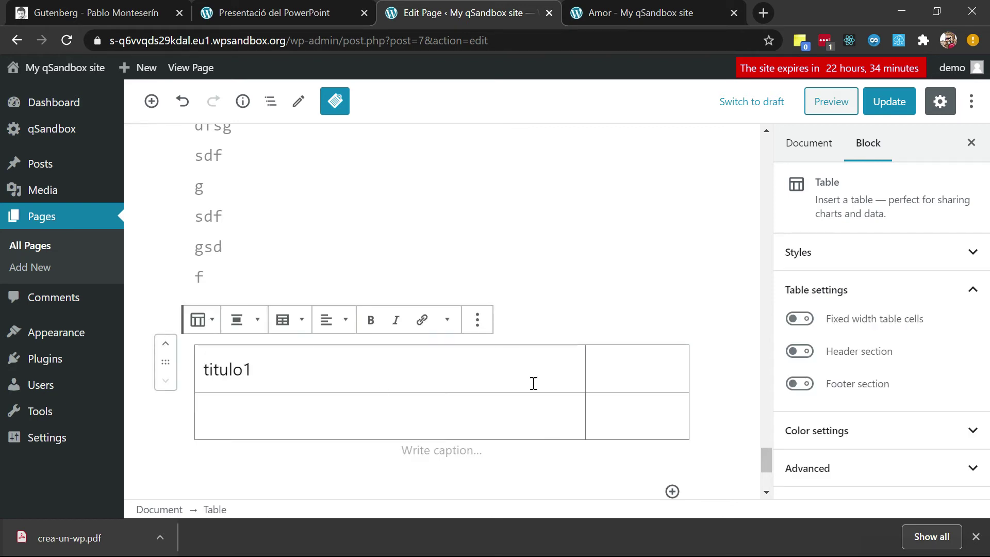
click(613, 374)
text(titulo2)
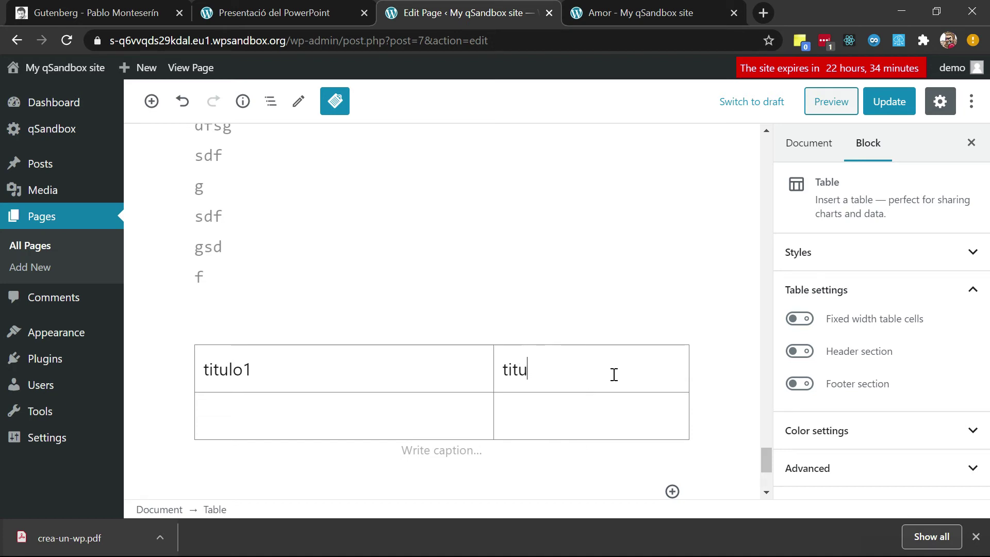
Replace the first row's texts with "contenido 1" and "contenido 2 hjhjgjhghjghjg"
click(314, 375)
double_click(316, 377)
text(contenido 1)
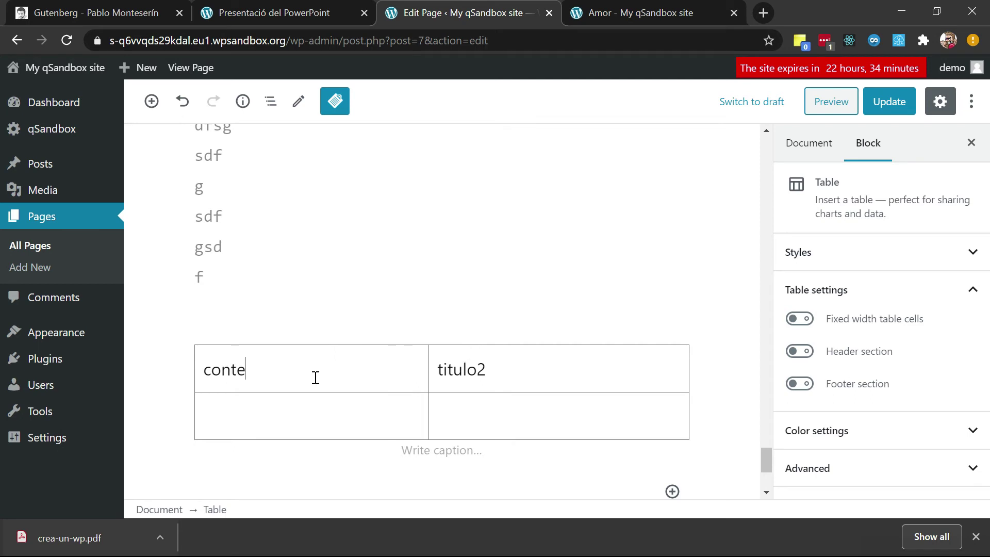
double_click(546, 375)
text(contenido 2)
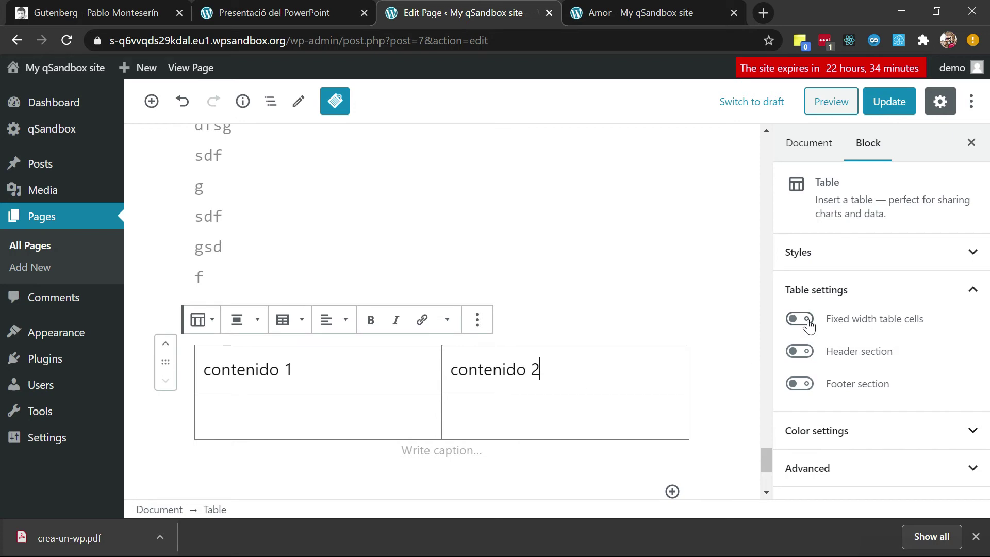
text( hjhjgjhghjghjg)
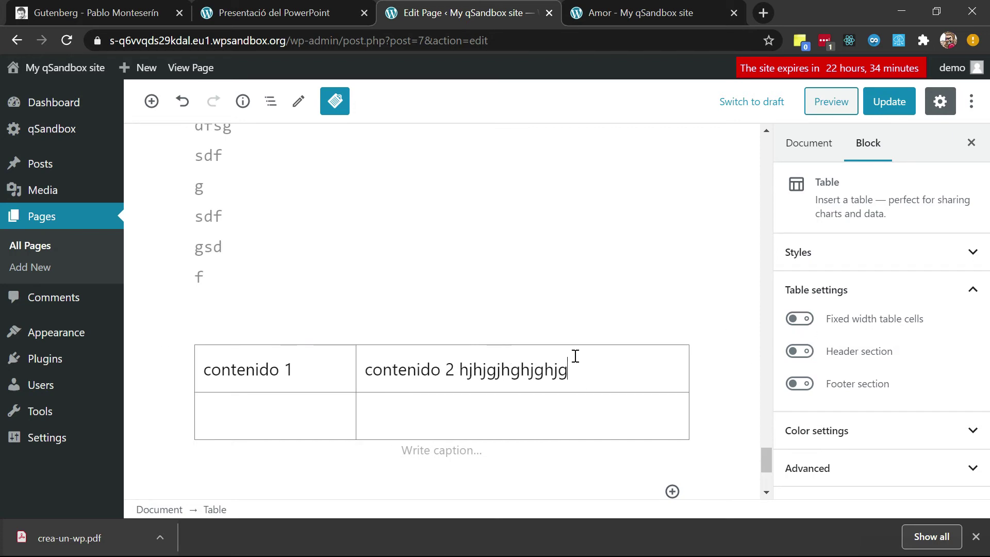
Turn on fixed width cells plus header and footer sections for the table, labelling the header cells "titulo 1" and "titulo 2"
click(848, 320)
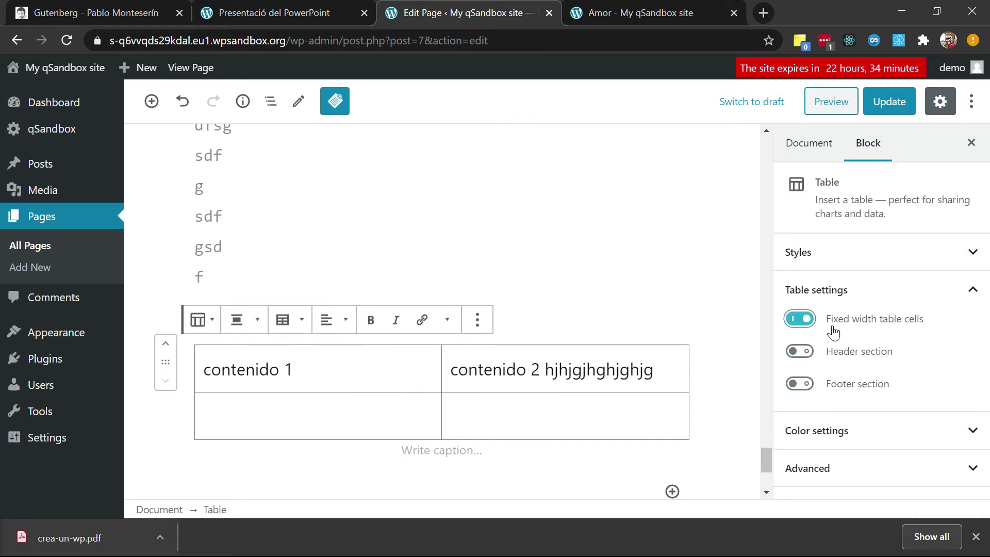
click(844, 355)
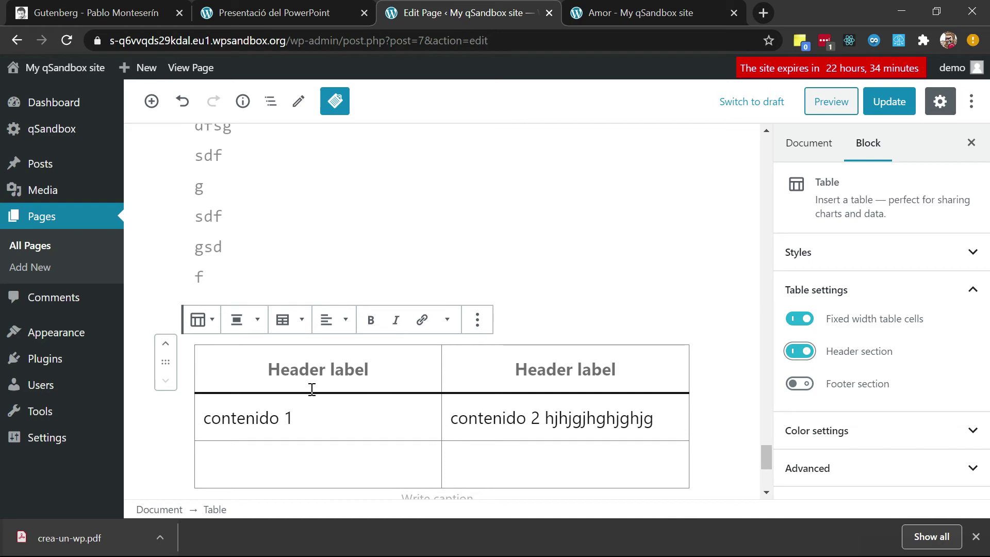
click(316, 371)
text(titulo 1)
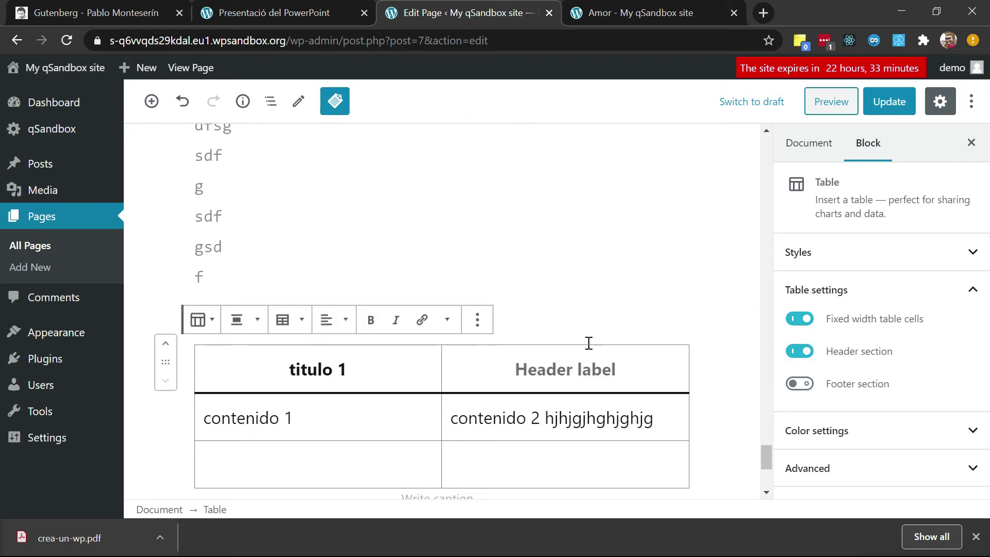
click(603, 347)
text(titulo 2)
click(860, 387)
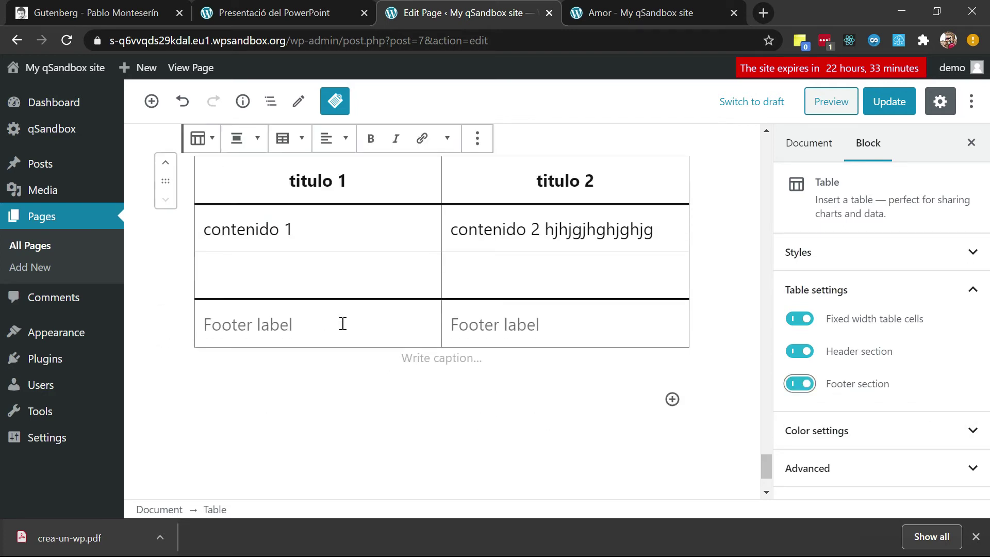
click(342, 324)
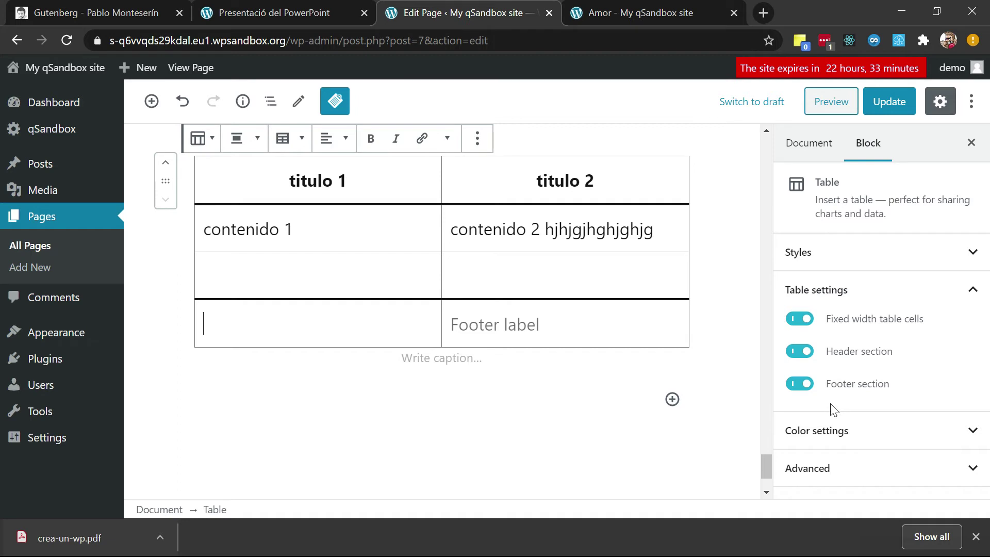
Consult the table editing options in the course notes and add a row after the table's empty body row
key(ctrl+1)
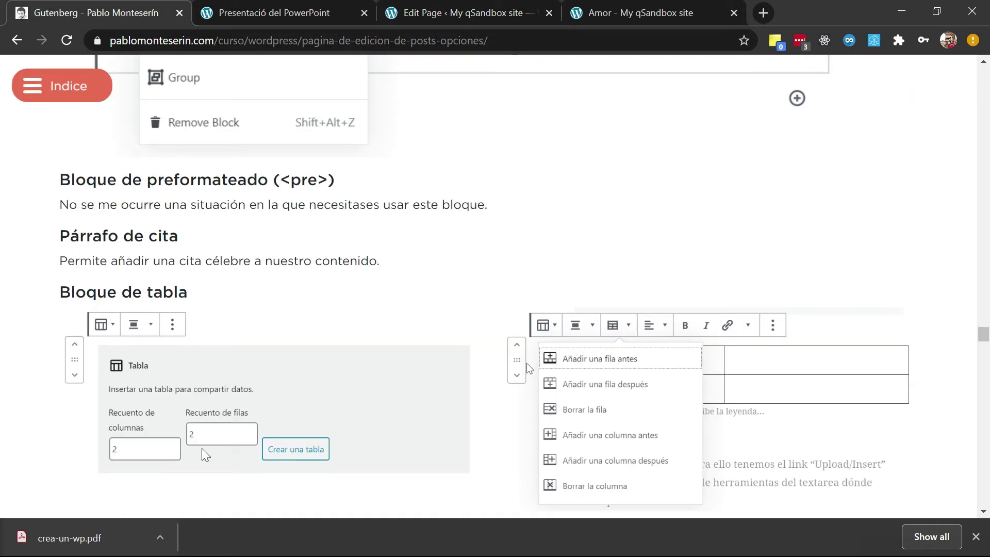
scroll(205, 454, down, 1)
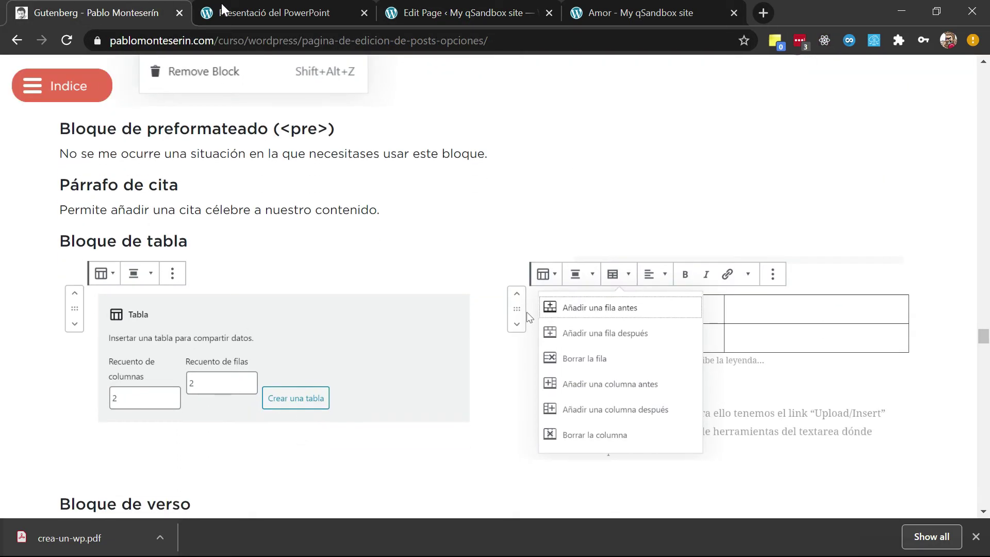
click(249, 7)
click(394, 8)
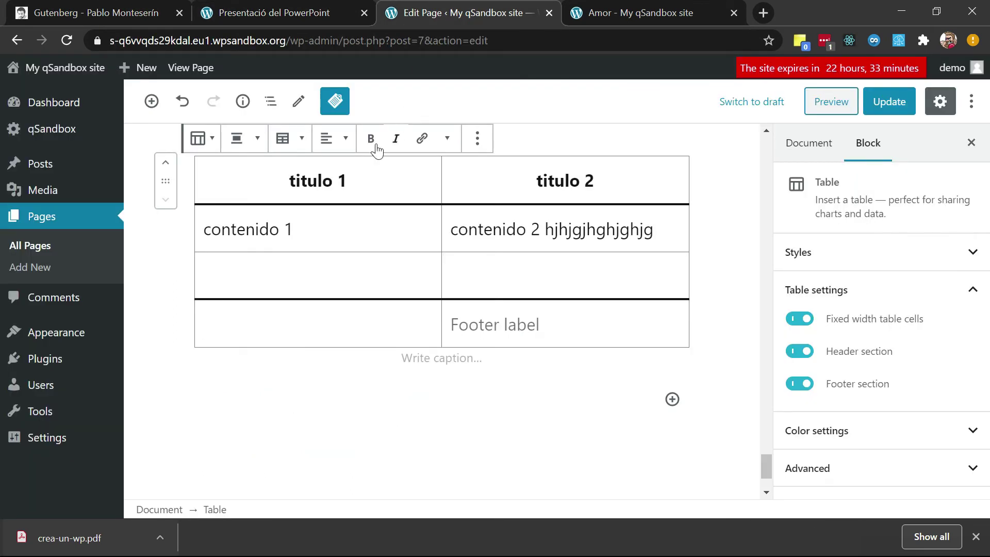
click(338, 269)
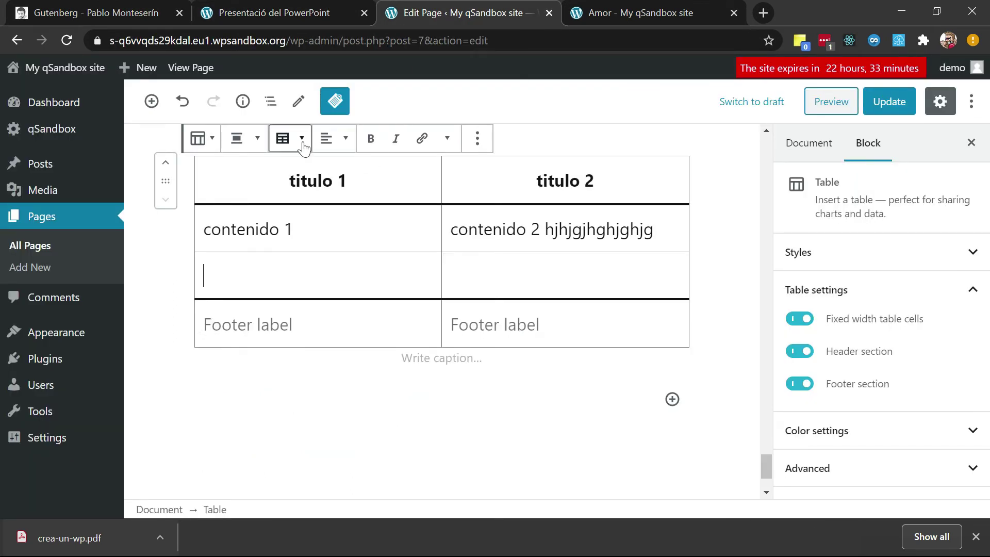
click(300, 145)
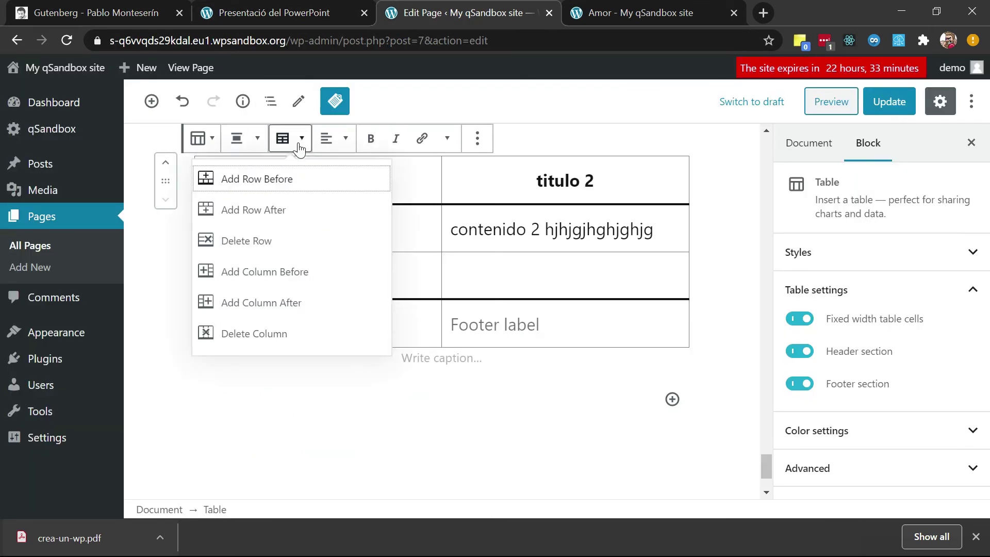
click(293, 212)
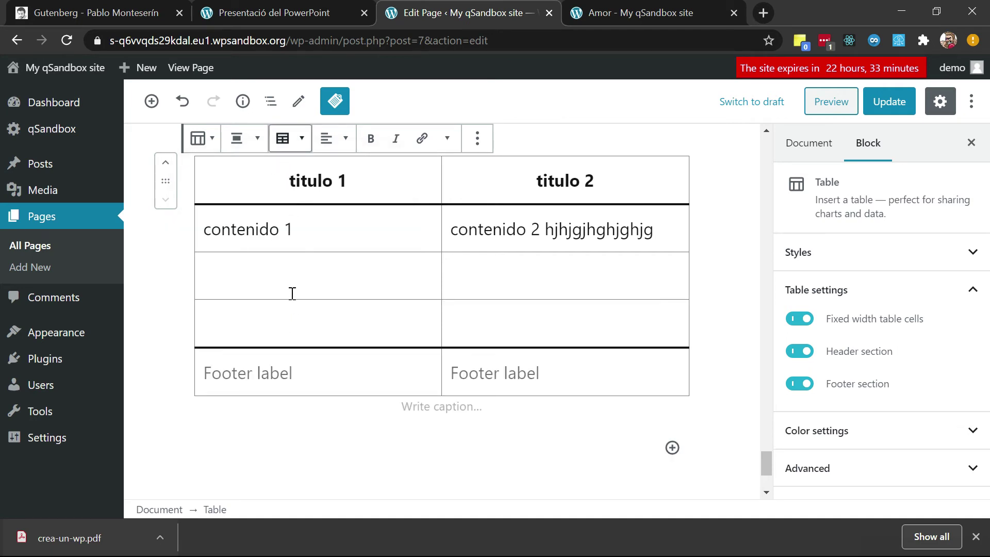
Add a column before the table's first column
click(293, 277)
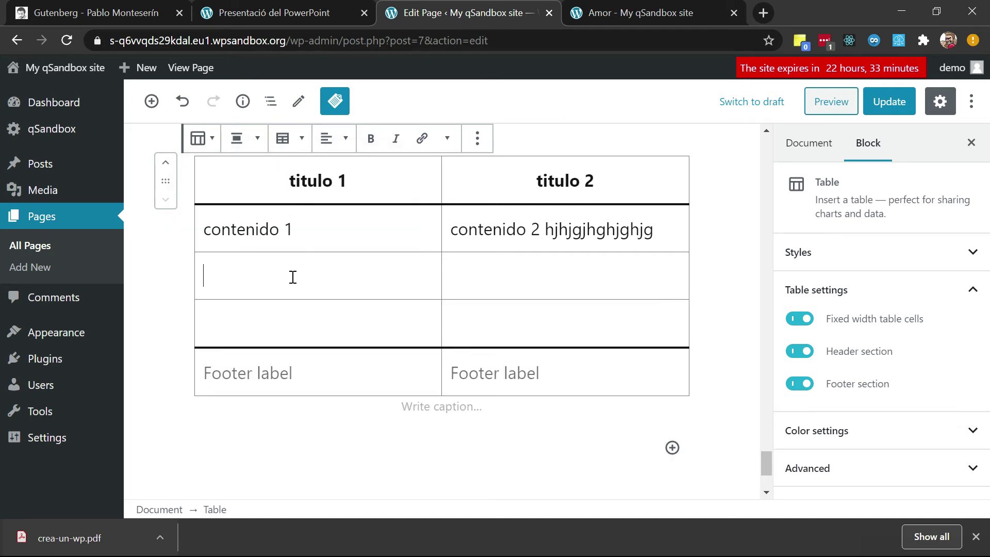
click(301, 142)
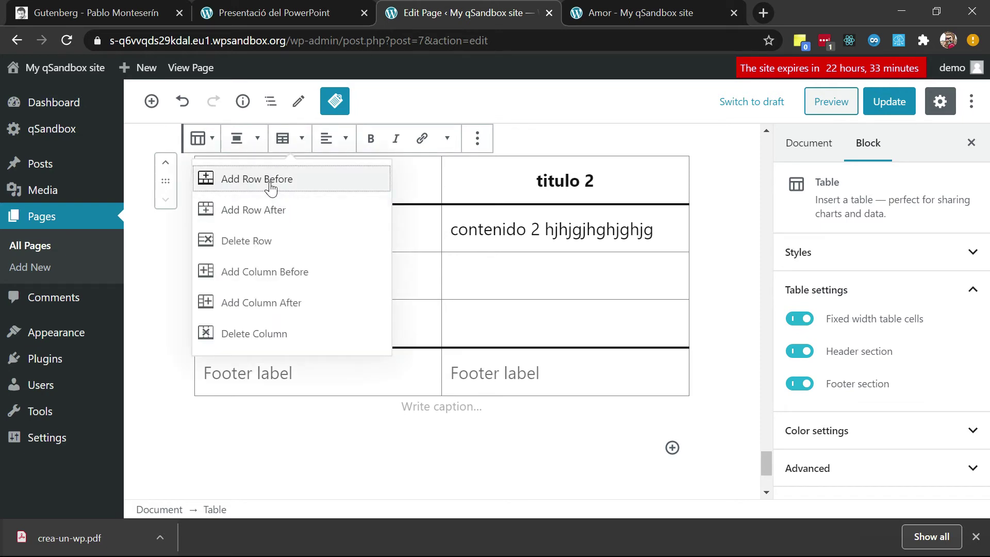
click(277, 272)
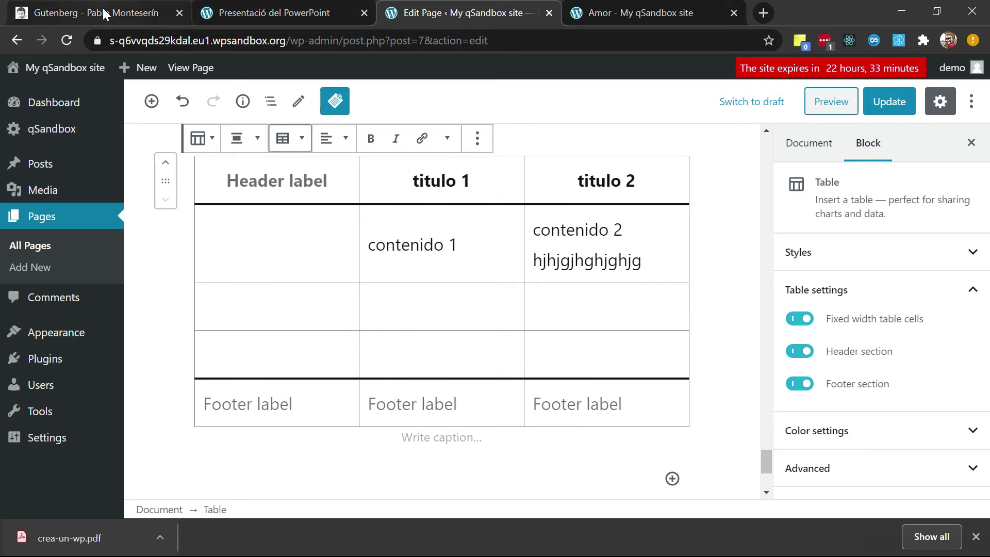
Consult the verse block section of the course notes and insert a Verse block below the table
click(186, 7)
scroll(282, 365, down, 5)
scroll(283, 366, down, 2)
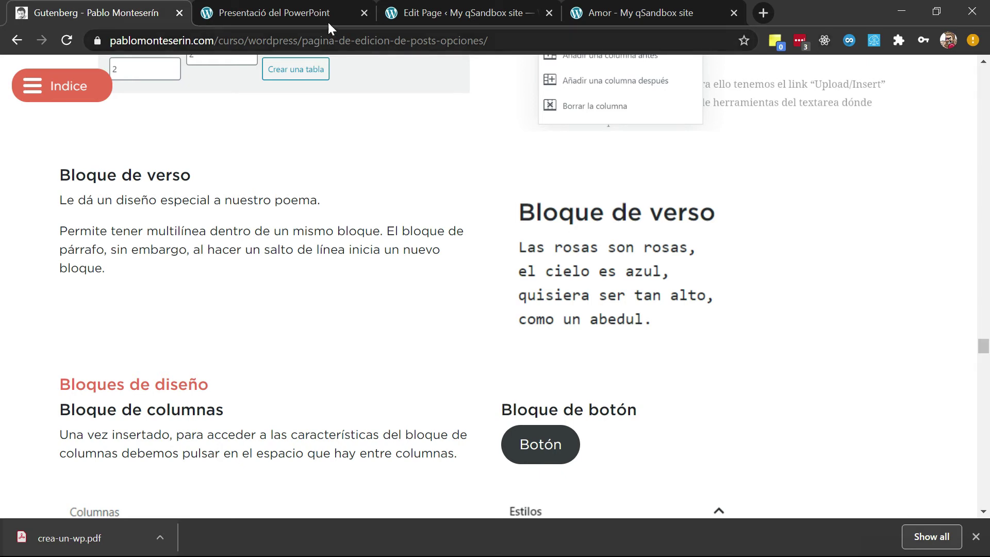
click(454, 13)
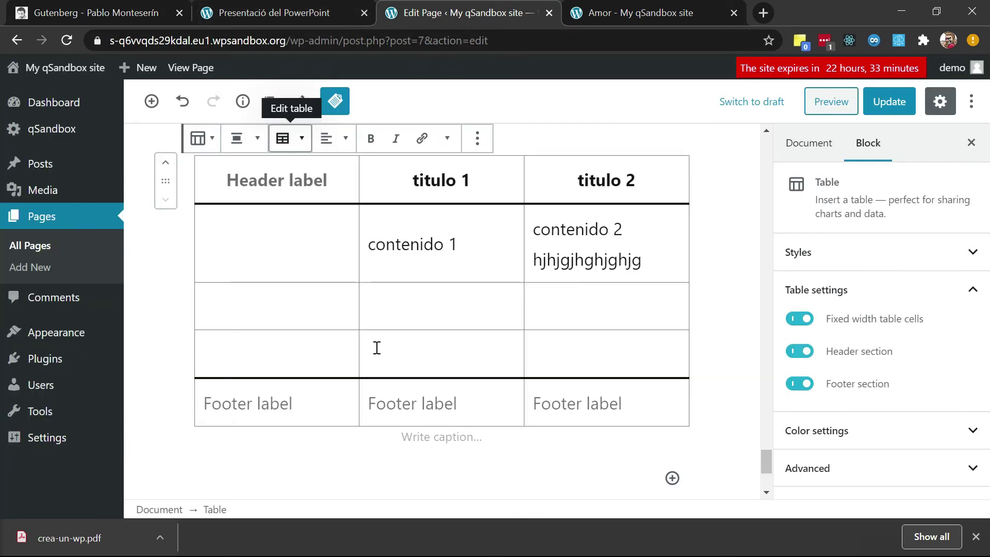
scroll(377, 348, down, 2)
click(282, 354)
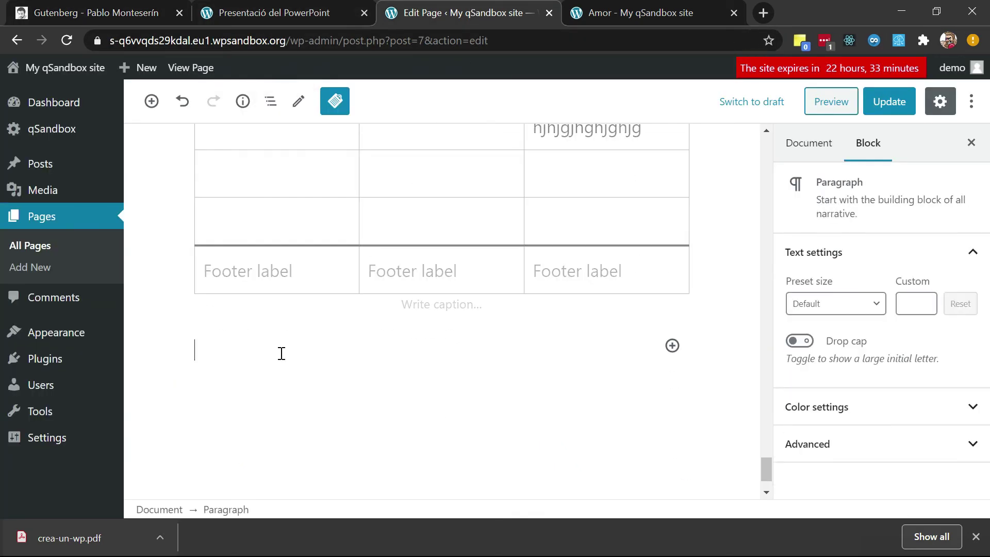
text(/)
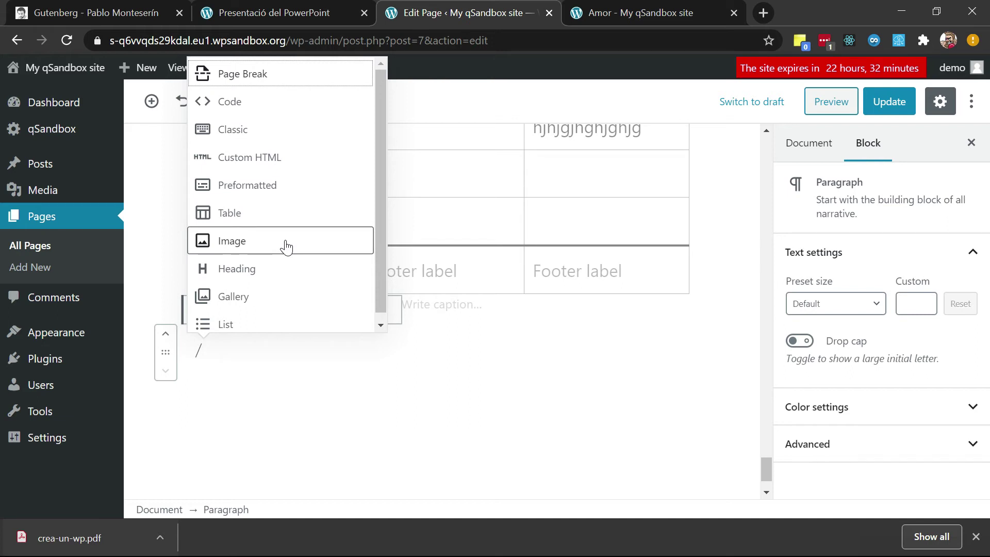
text(poe)
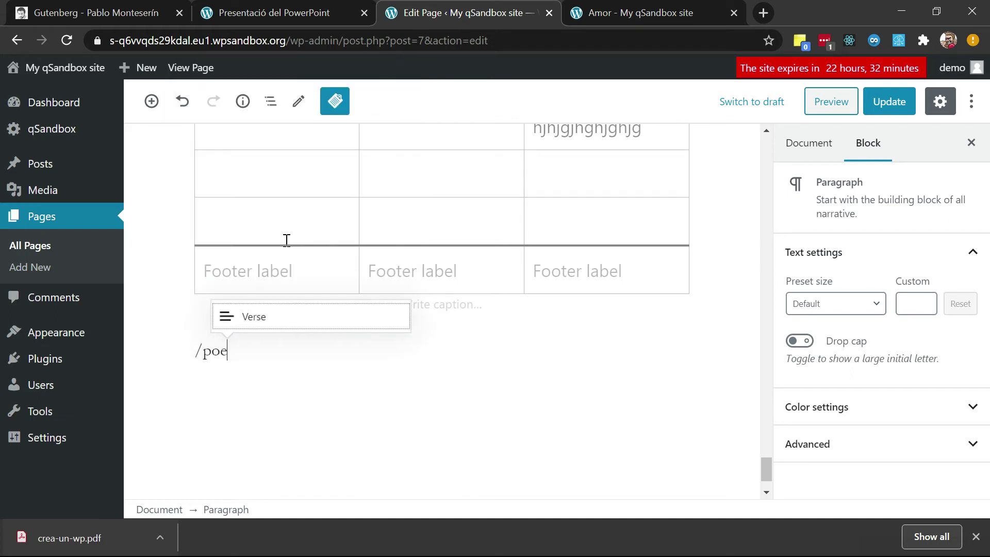
key(BackSpace)
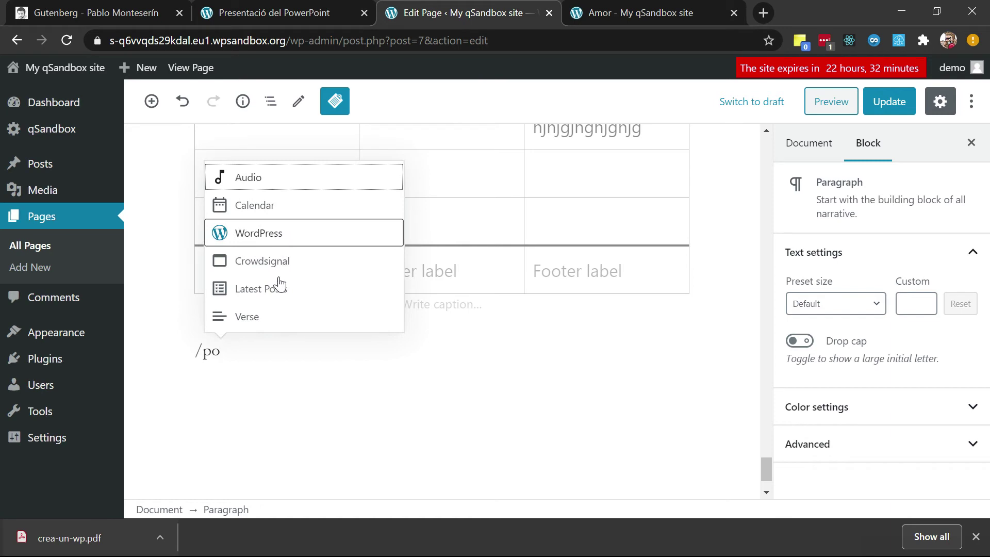
click(254, 317)
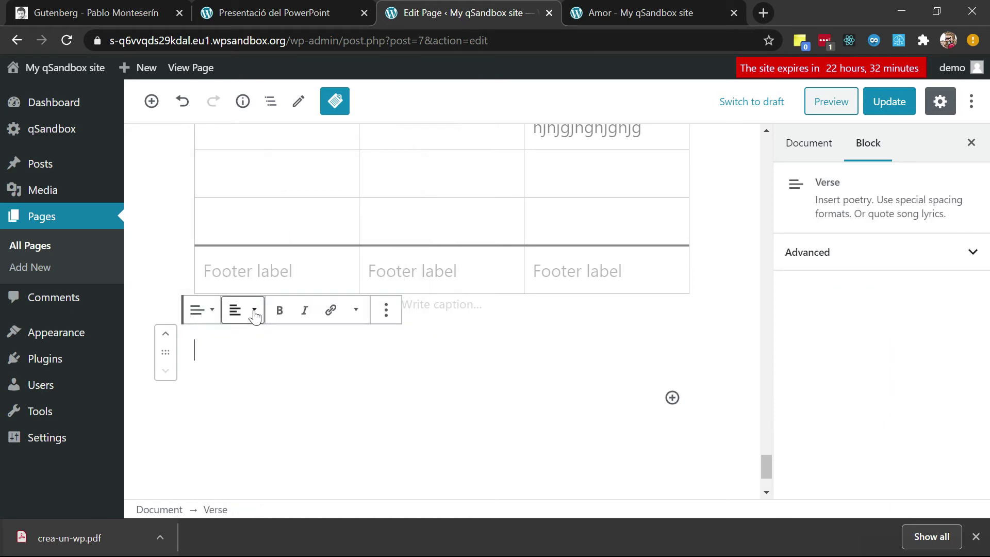
Write "las rosas son rojas" and "el cielo es azul" on two lines of the verse block and update the page
text(la)
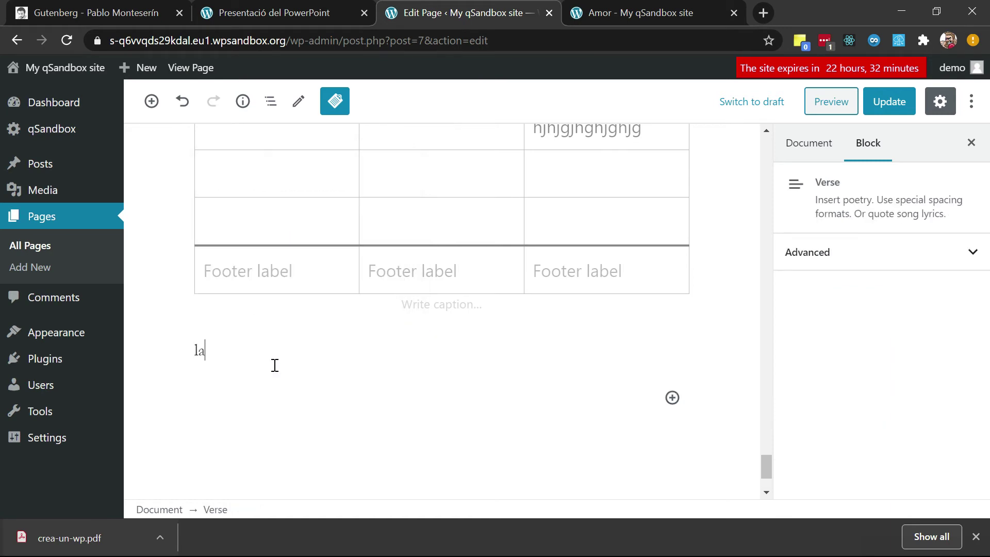
text(s rosas son rojas)
key(Return)
text(el cielo es azul)
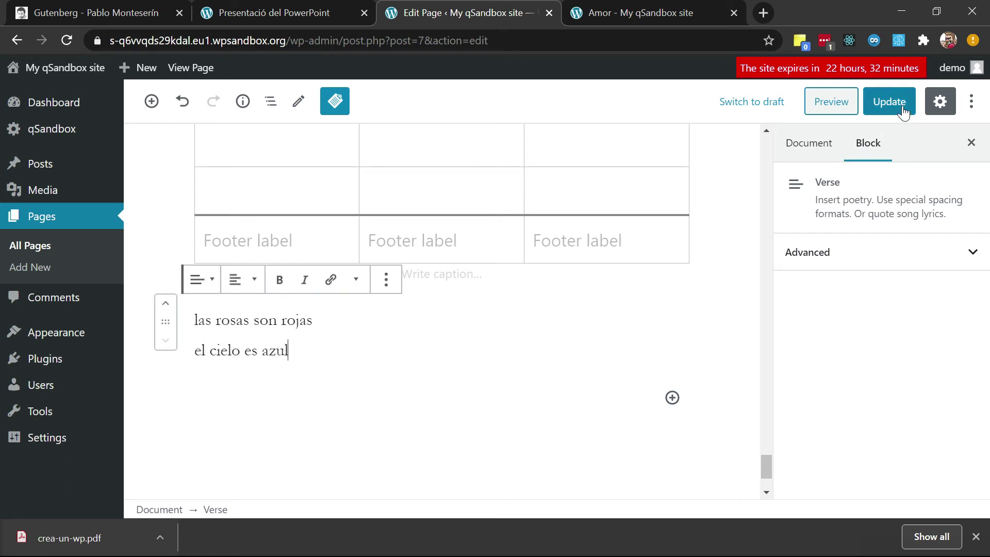
click(890, 92)
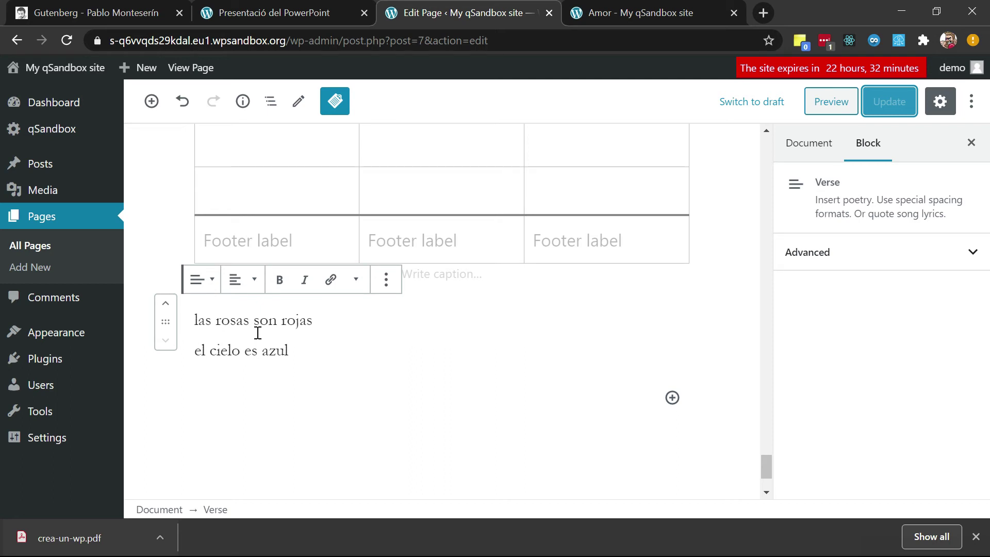
Examine how the table and verse block look on the published page
click(321, 318)
click(608, 3)
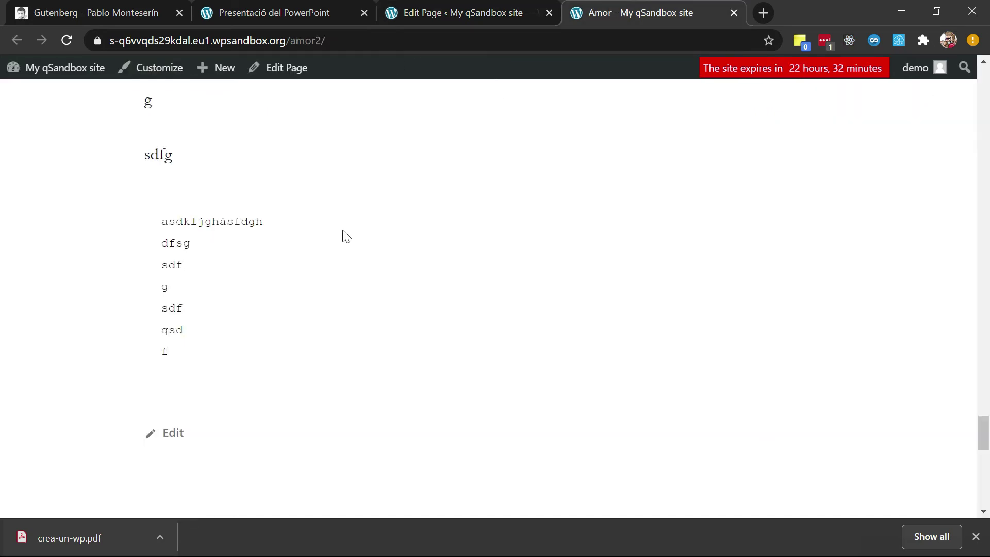
scroll(329, 336, up, 10)
scroll(328, 336, up, 3)
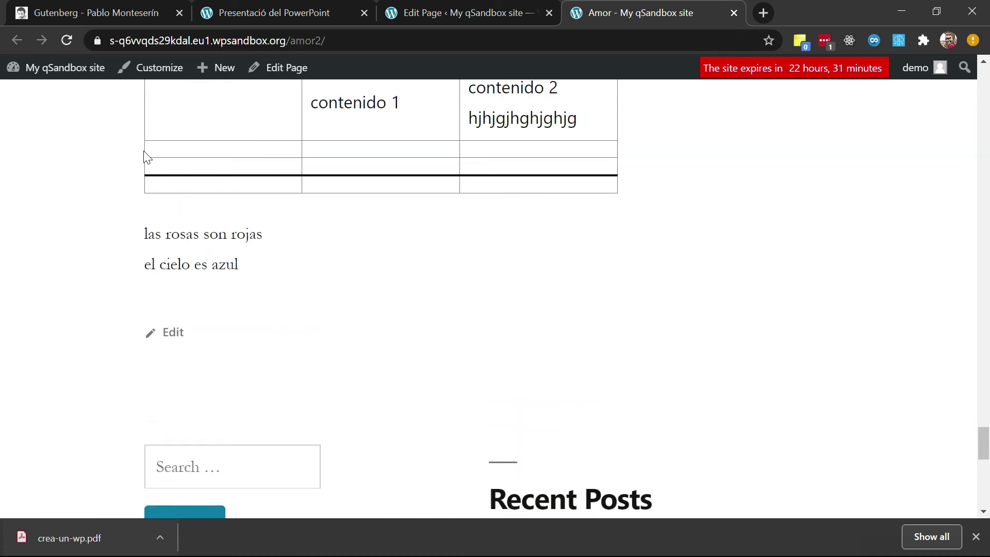
Consult the columns block section of the course notes and insert a Columns block with a one-third, two-thirds layout below the verse
click(125, 12)
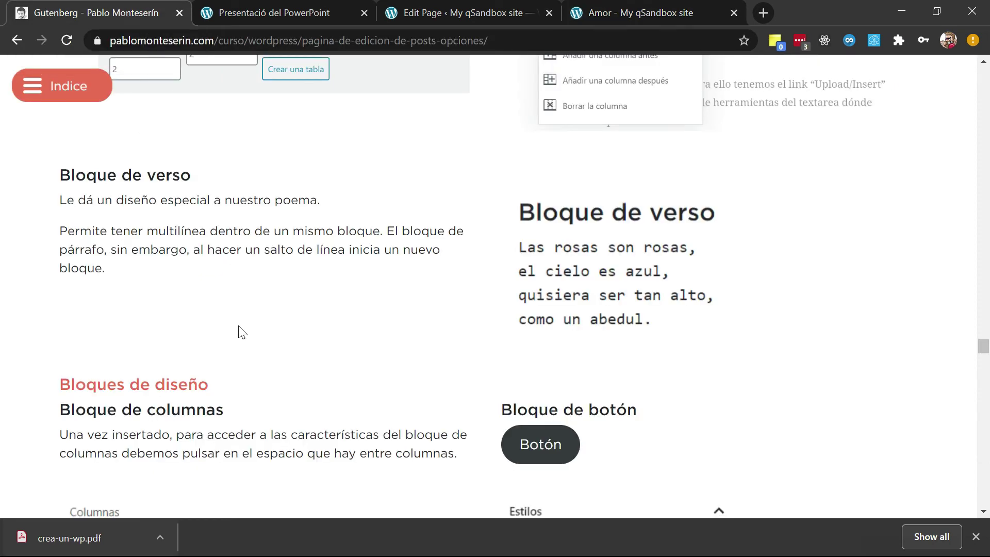
scroll(238, 332, down, 3)
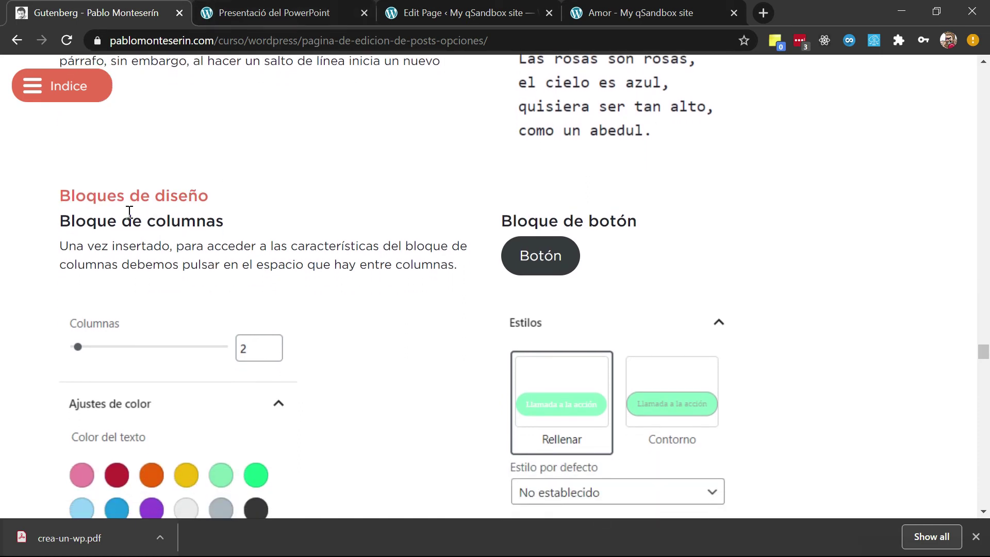
triple_click(132, 217)
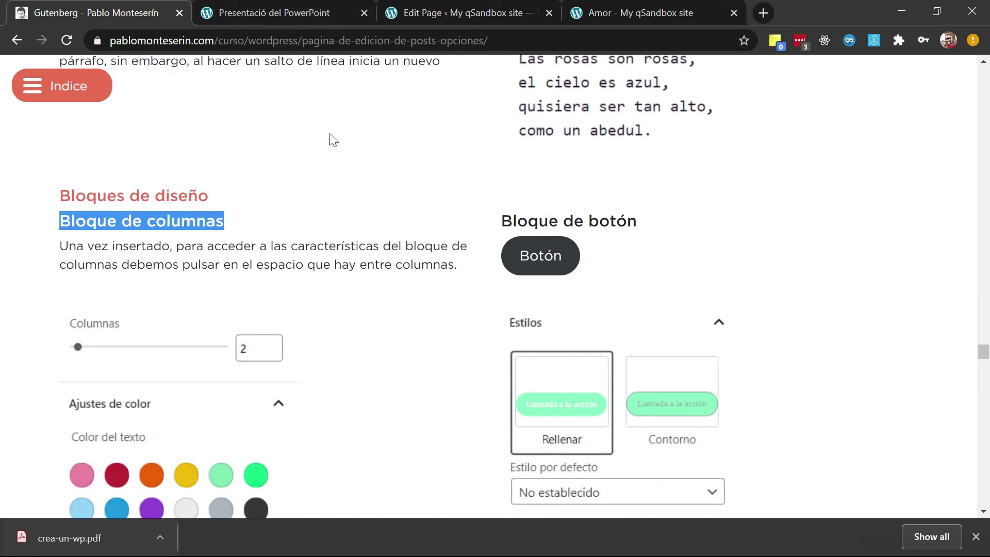
click(488, 15)
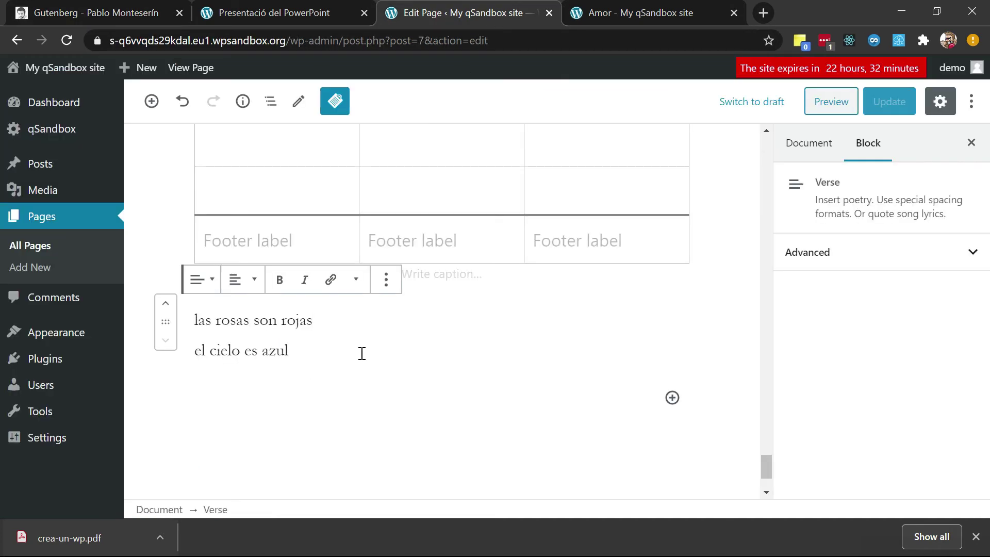
click(311, 399)
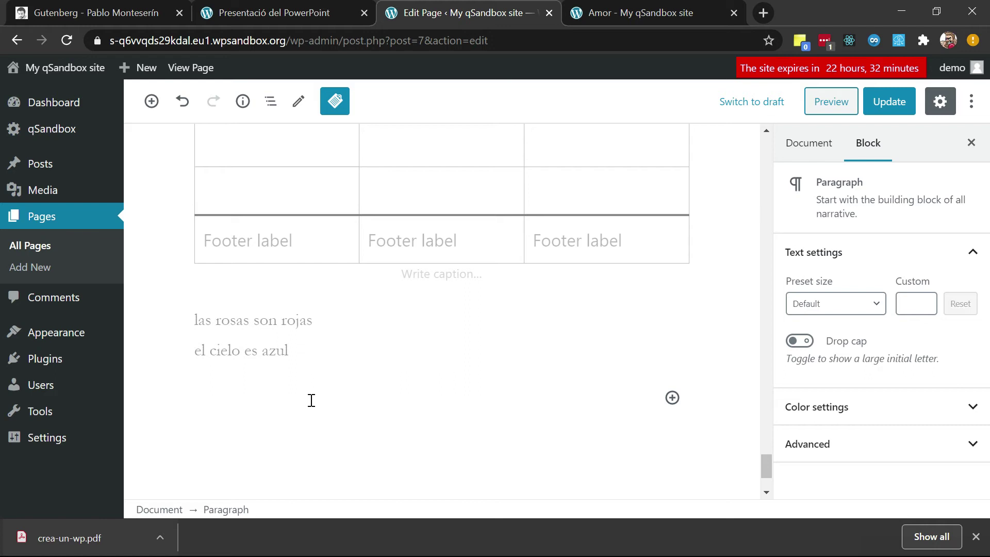
text(/)
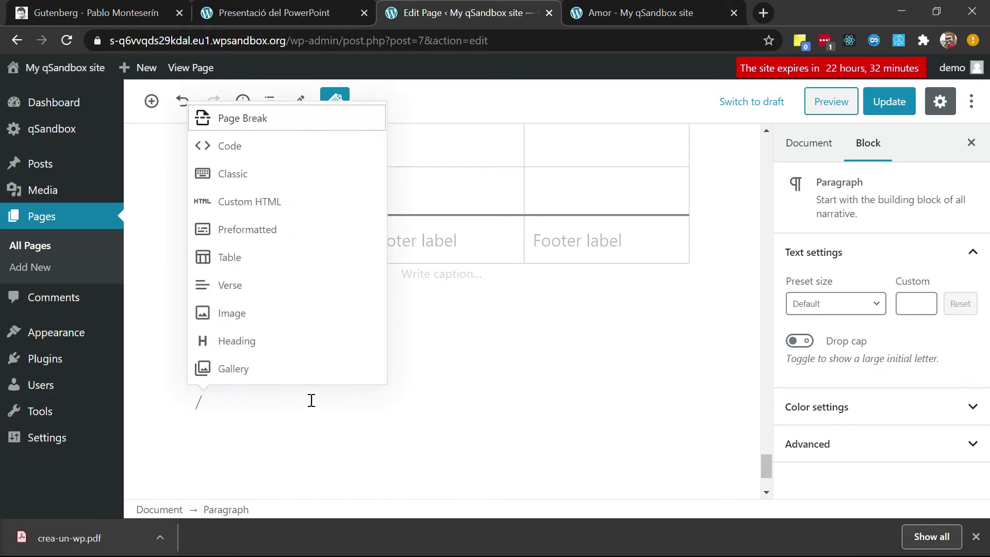
text(colu)
key(Return)
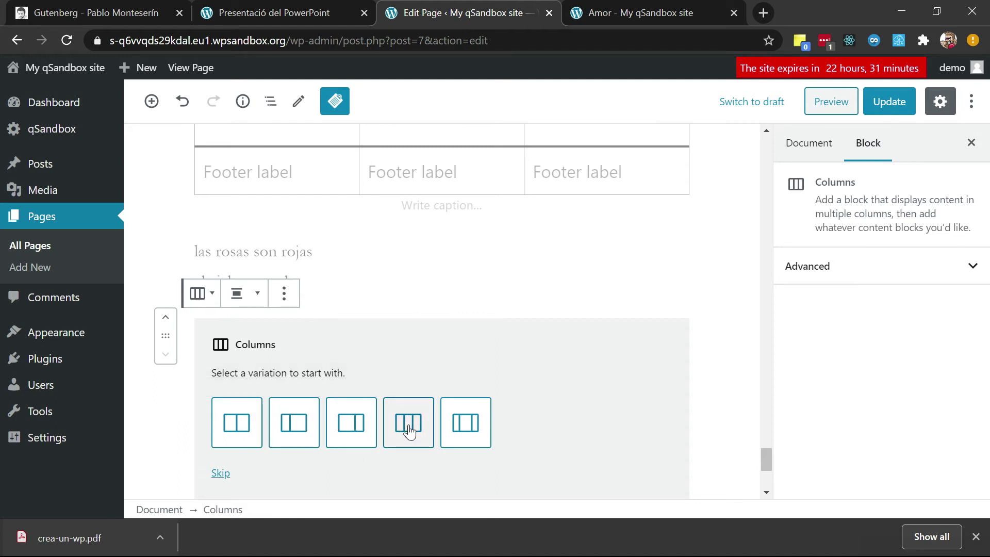
click(302, 422)
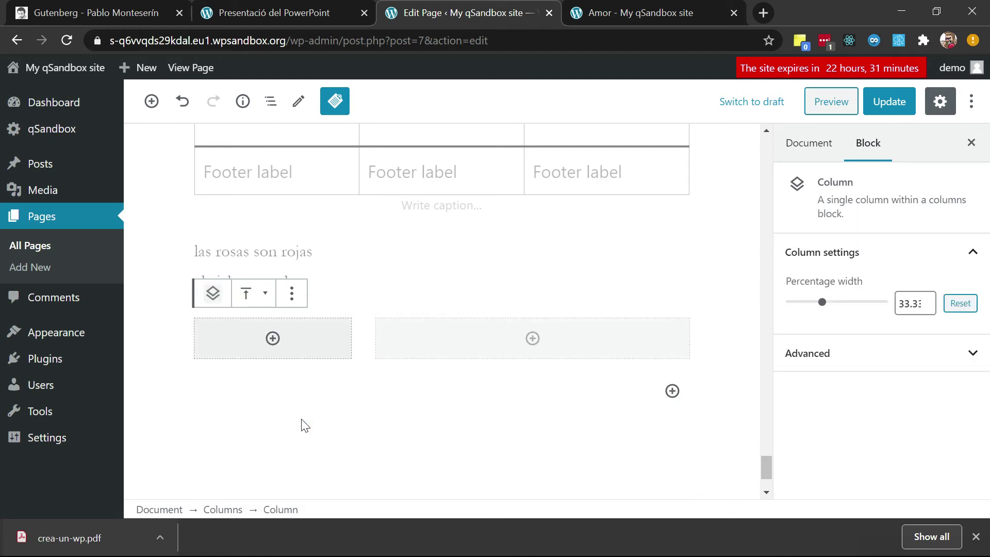
Raise the columns block to 4 columns and return it to 2
click(365, 345)
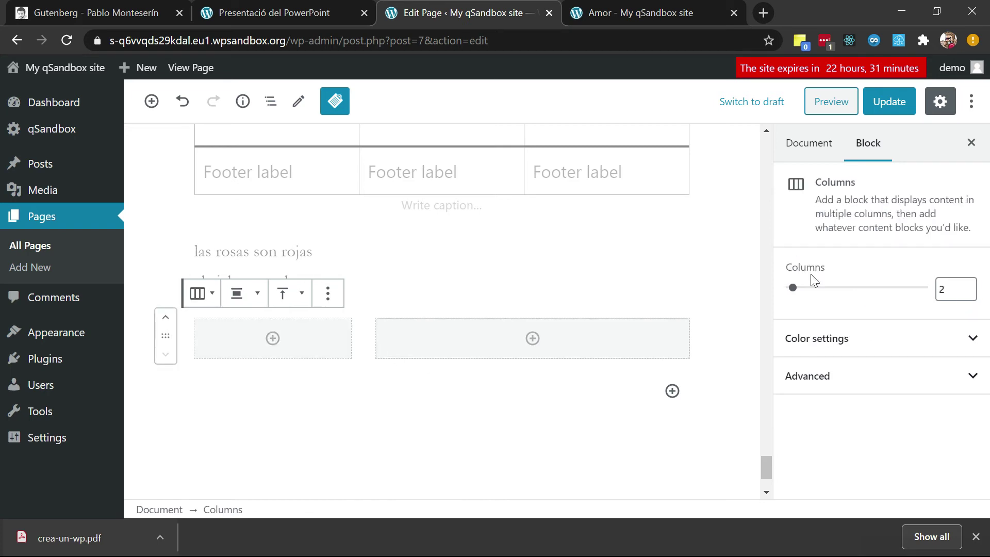
click(966, 286)
click(967, 285)
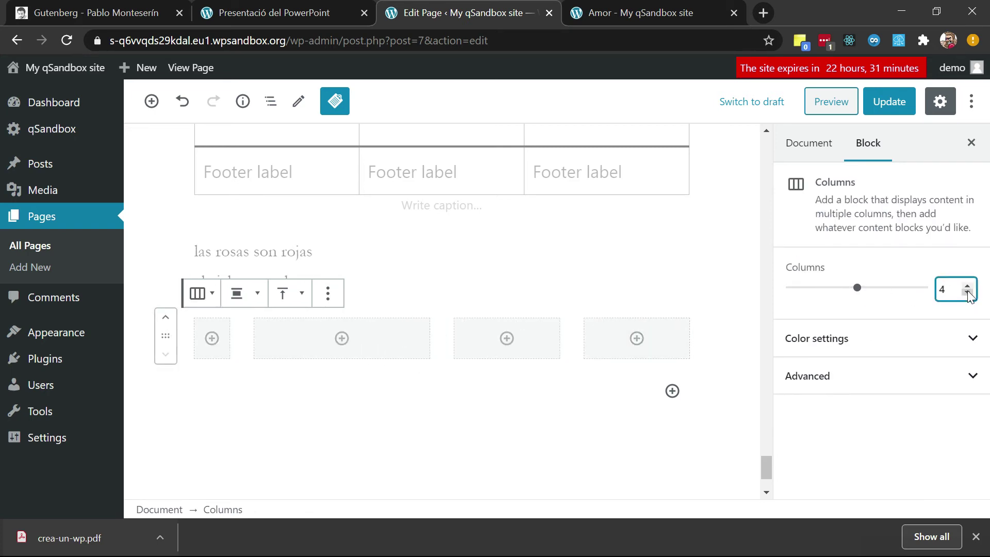
click(968, 293)
click(968, 294)
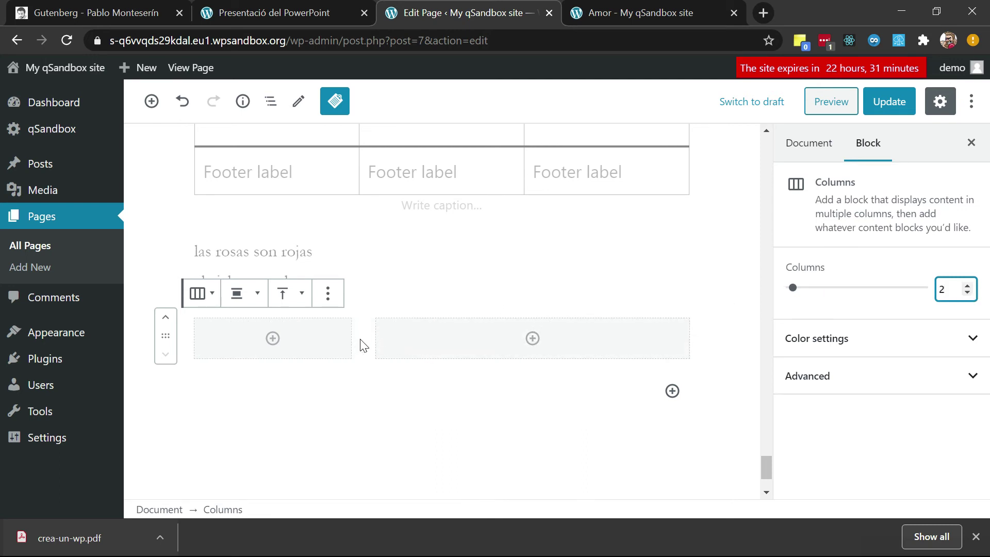
Set the first column's percentage width to 79.9
click(283, 370)
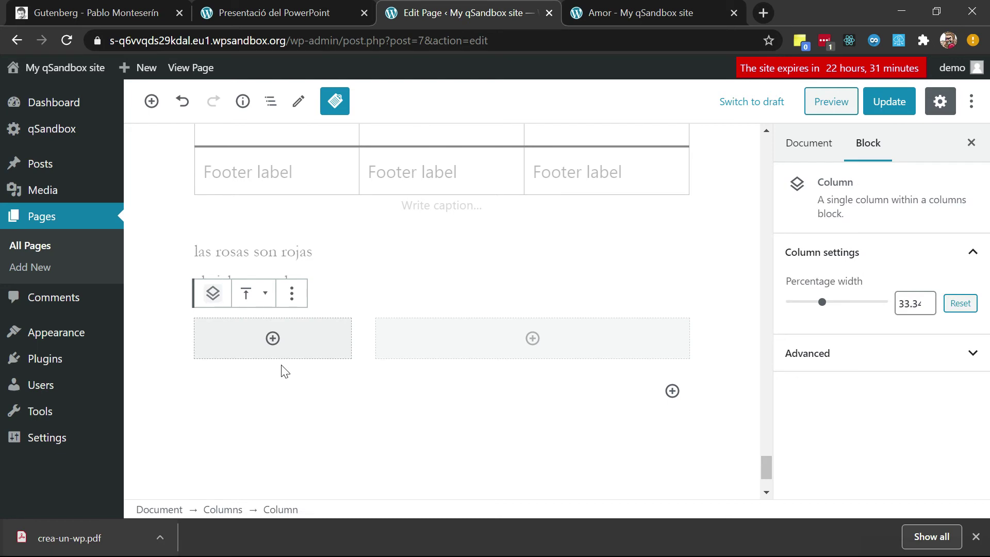
click(326, 351)
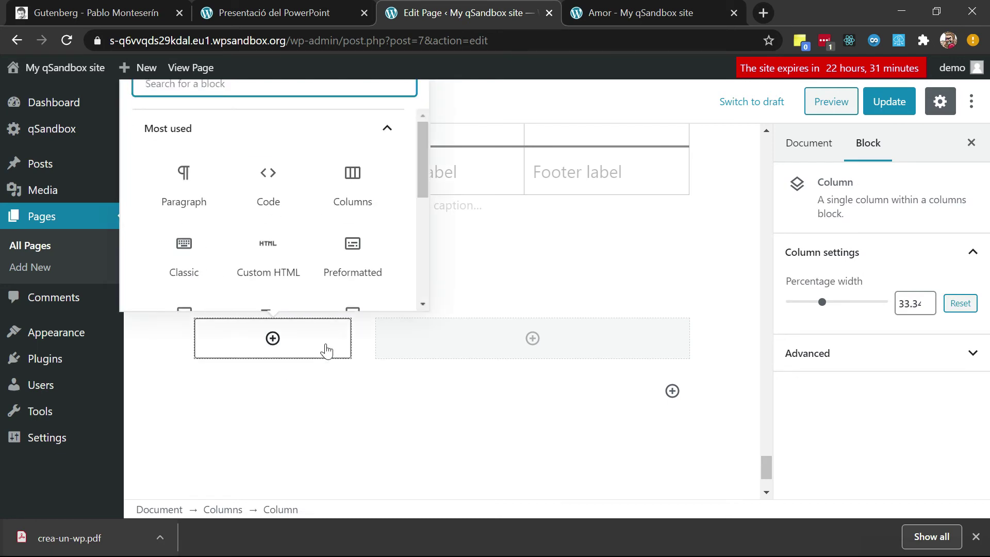
click(306, 371)
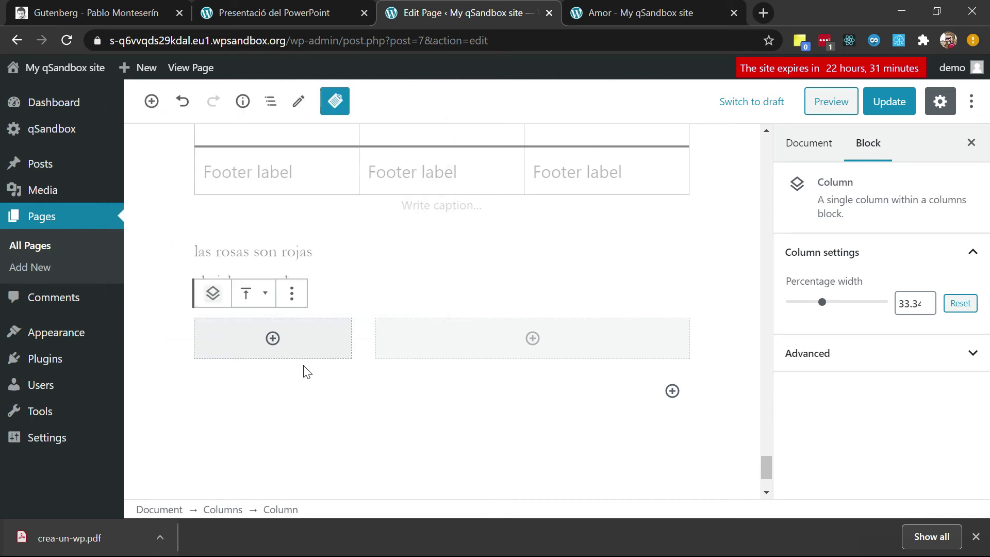
drag(822, 302, 861, 326)
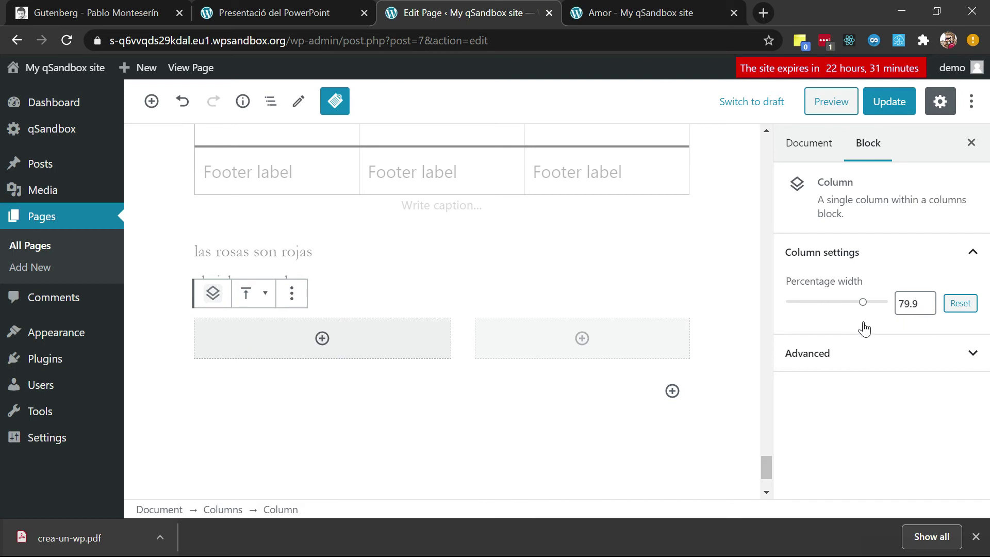
Add a paragraph to the first column and fill it with lorem ipsum placeholder text
click(412, 344)
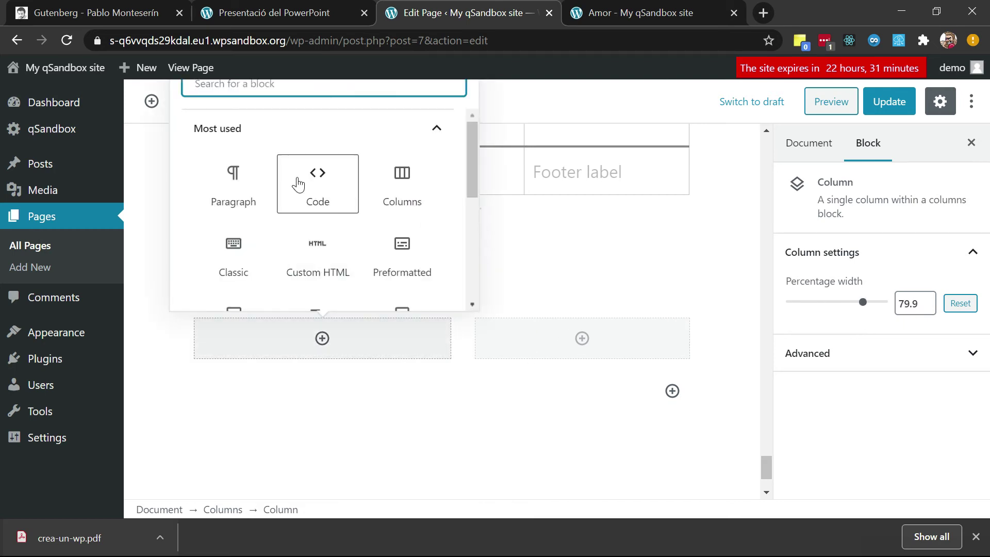
click(232, 183)
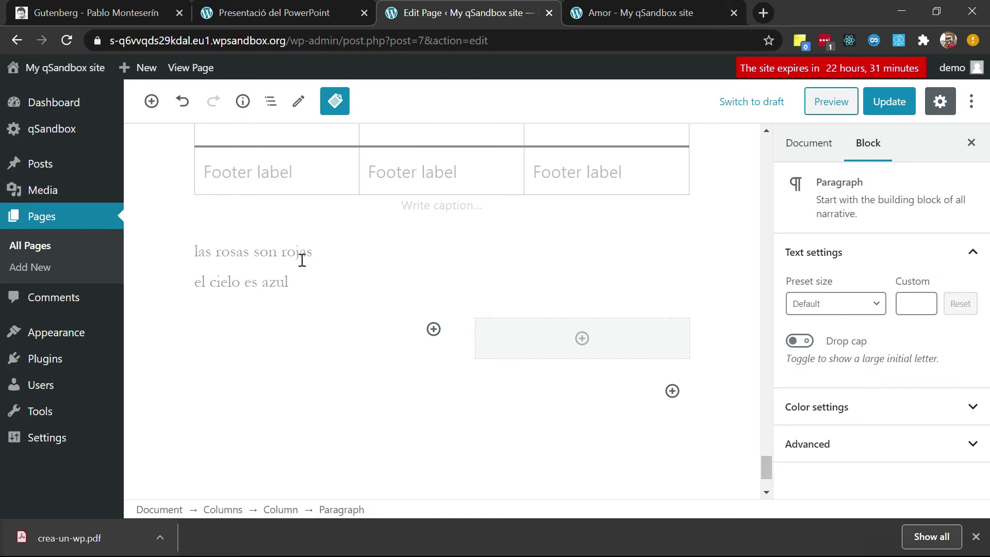
text(lorem)
key(Tab)
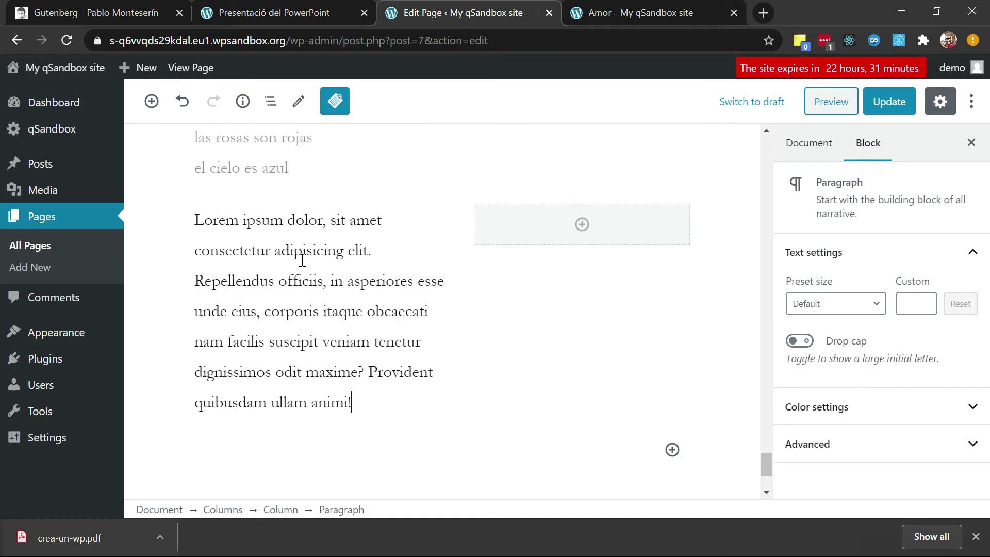
Add an Image block to the second column and fill it with the second picture in the media library
click(560, 242)
text(ima)
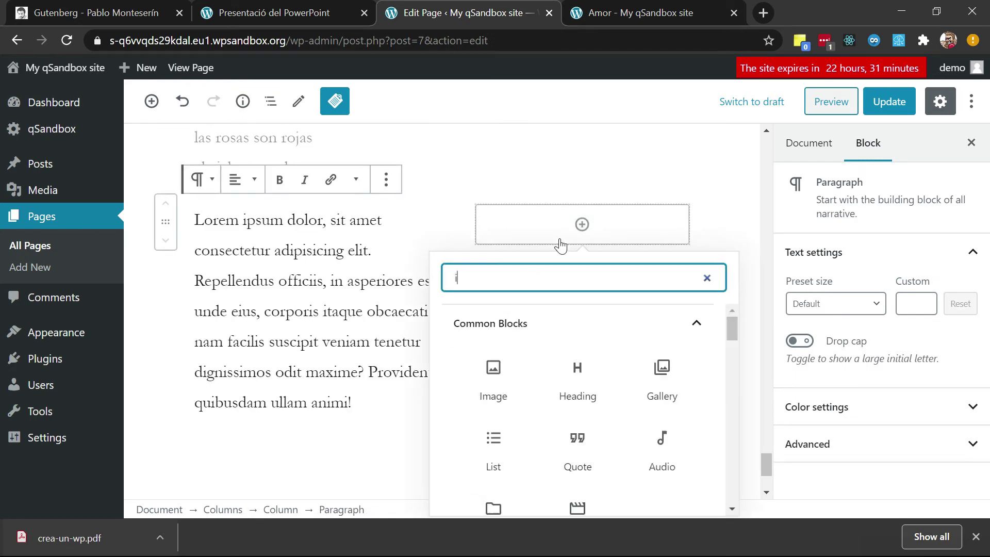
click(493, 395)
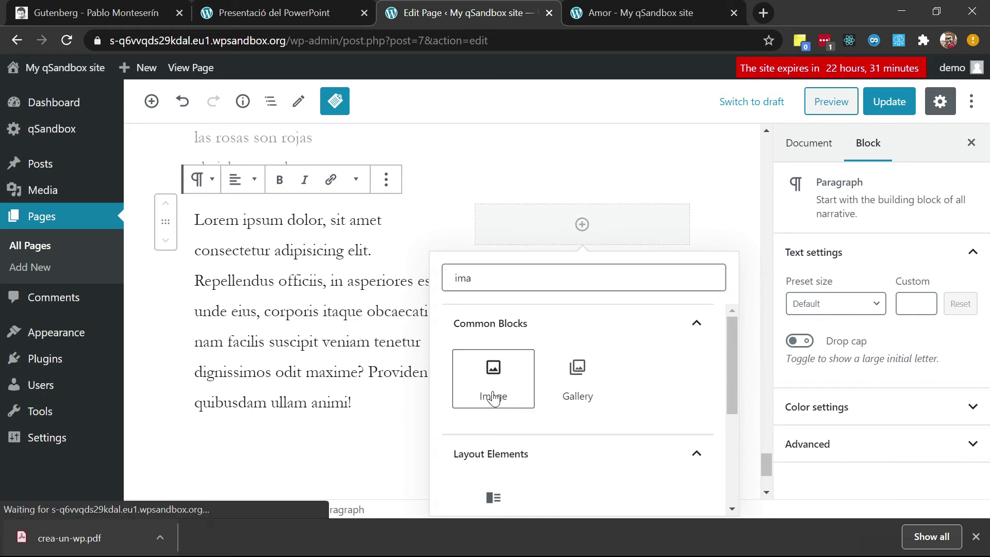
click(519, 305)
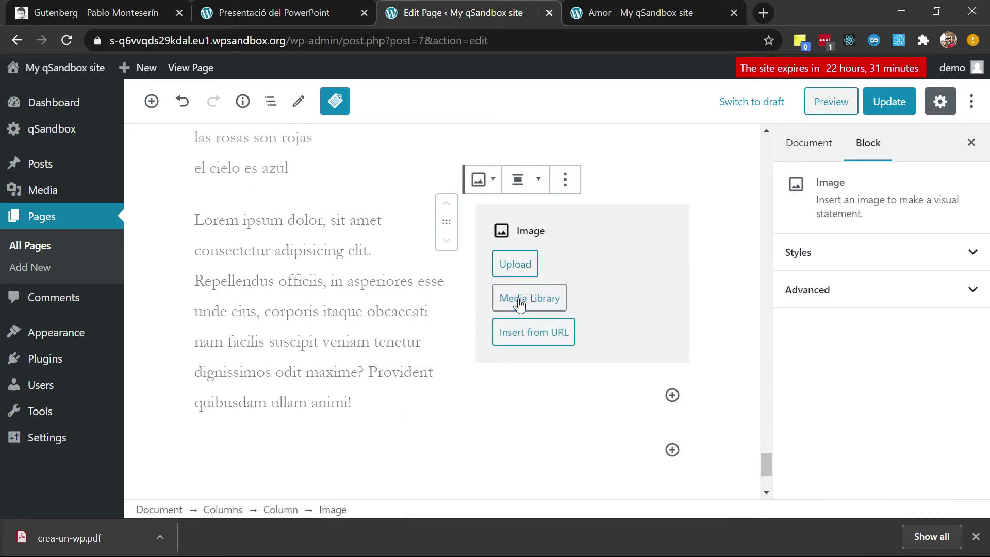
click(173, 250)
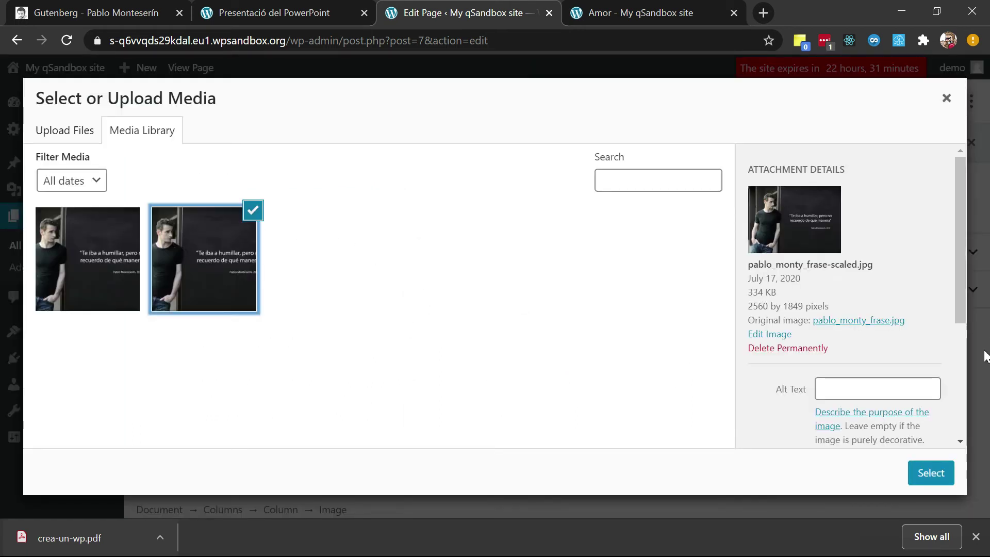
click(932, 475)
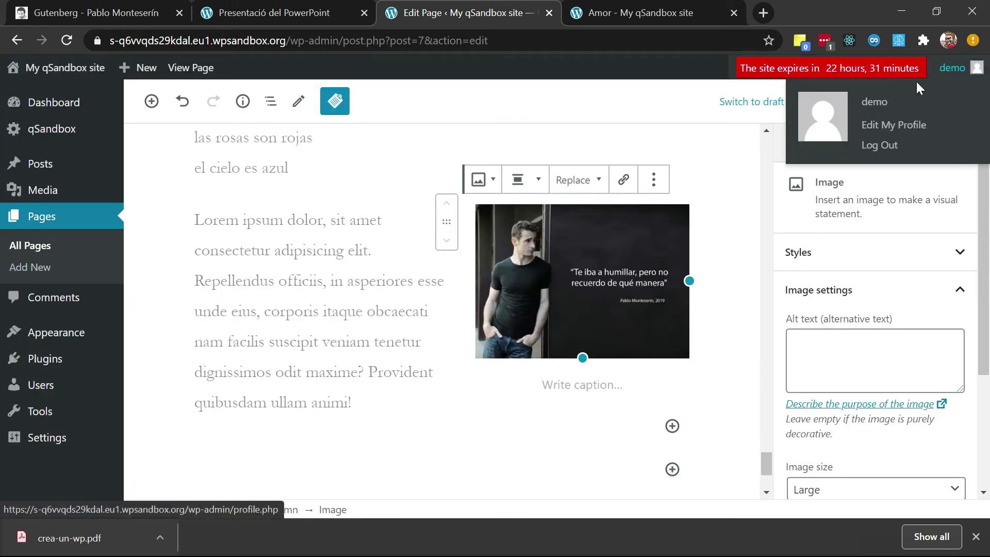
Update the page and review the button block section in the Gutenberg course notes
click(894, 111)
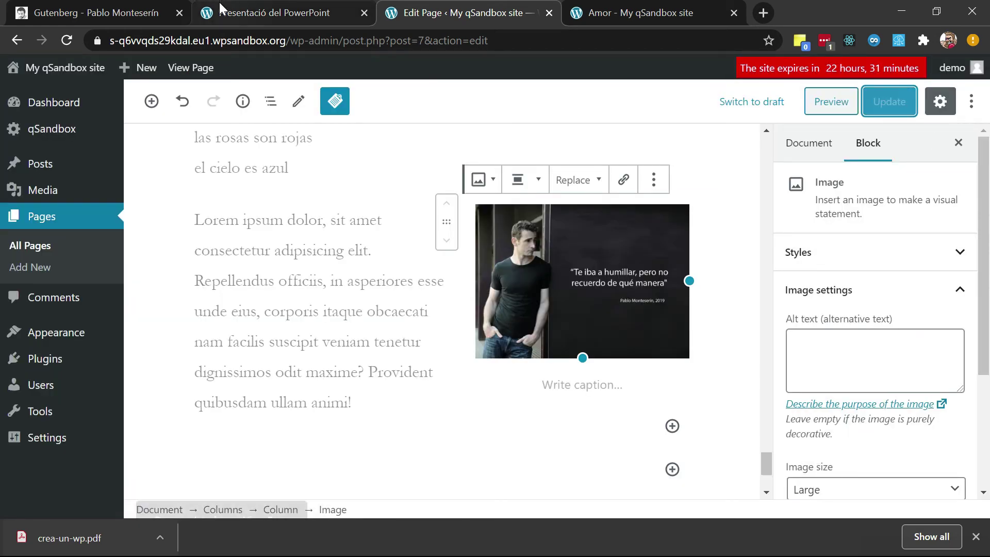
click(147, 9)
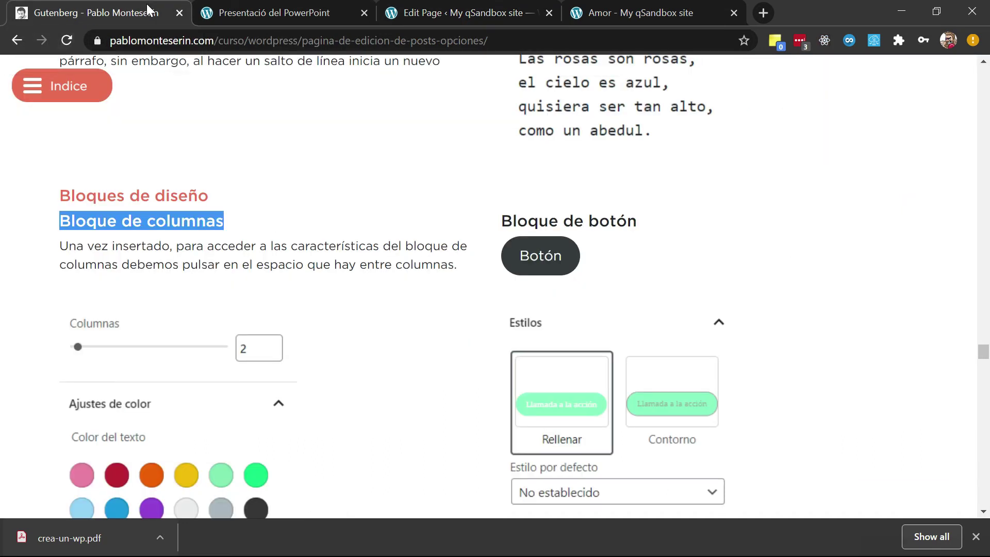
scroll(415, 338, down, 1)
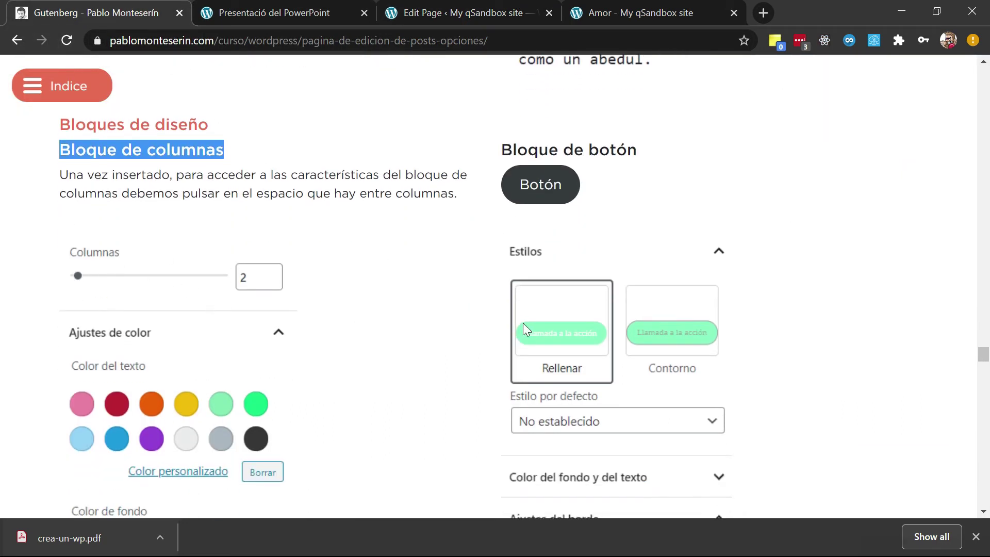
scroll(236, 384, down, 3)
scroll(236, 384, up, 2)
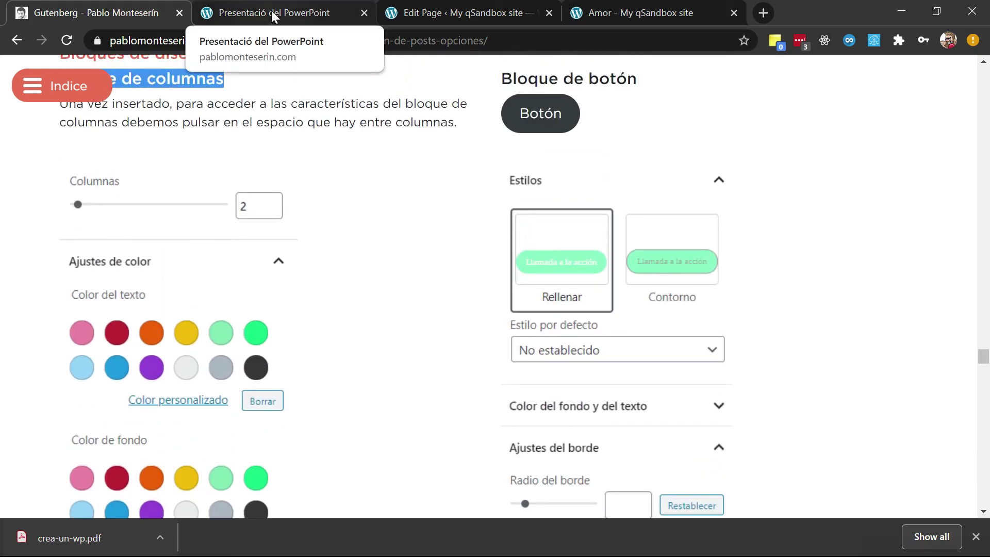
Return to the page editor and insert a Buttons block below the columns block
click(438, 13)
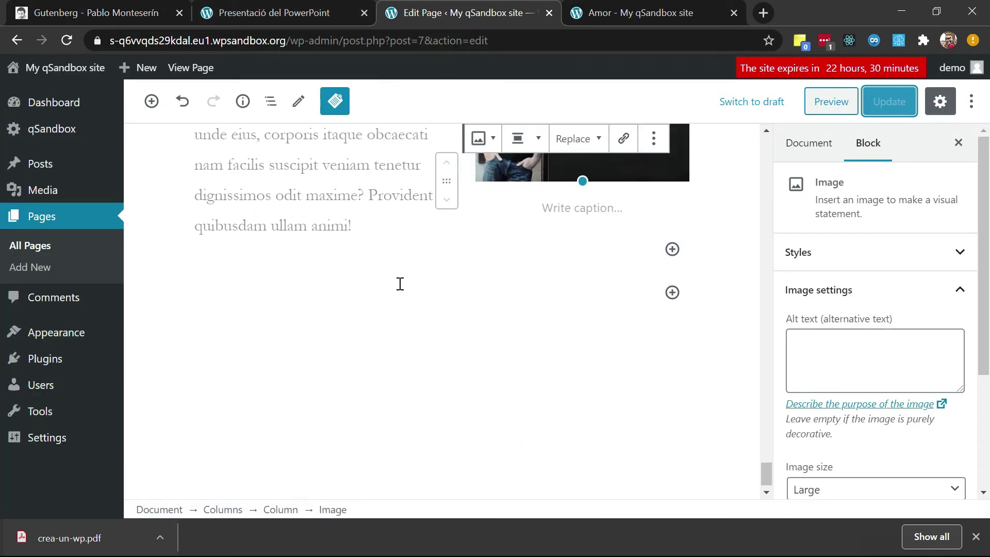
click(292, 309)
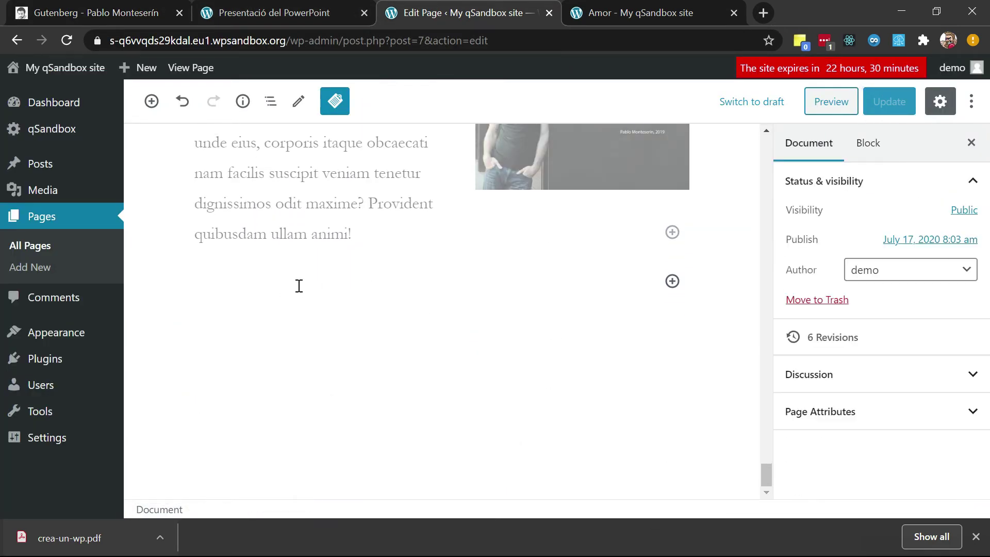
click(299, 285)
text(/bt)
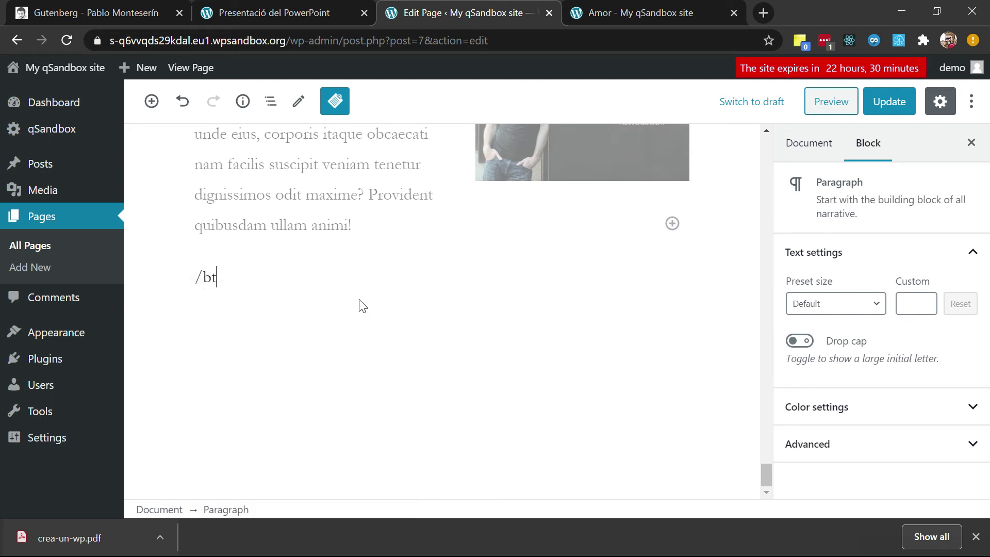
key(BackSpace)
text(u)
key(Down)
key(Return)
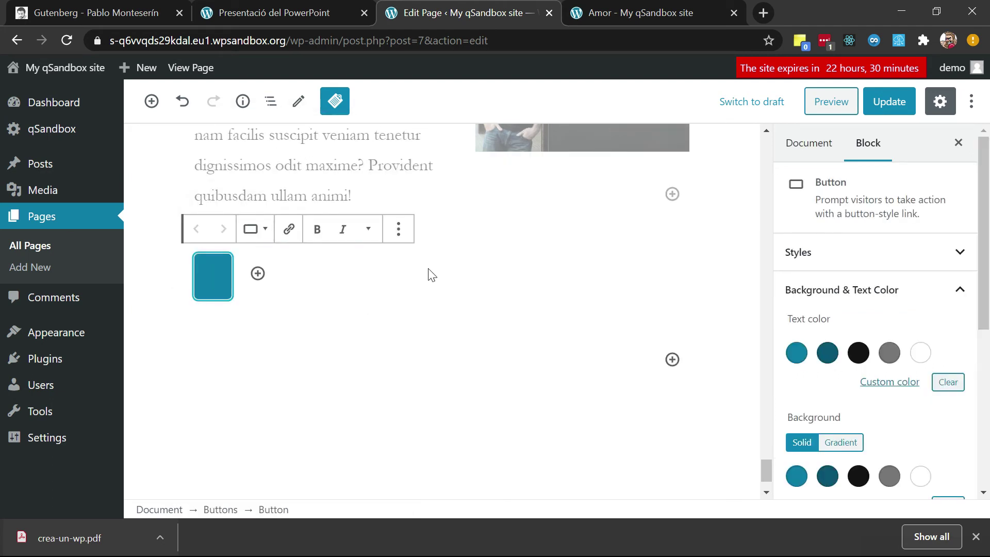
Label the new button "adwfgásklfghjkl" and update the page
text(adwfgásklfghjkl)
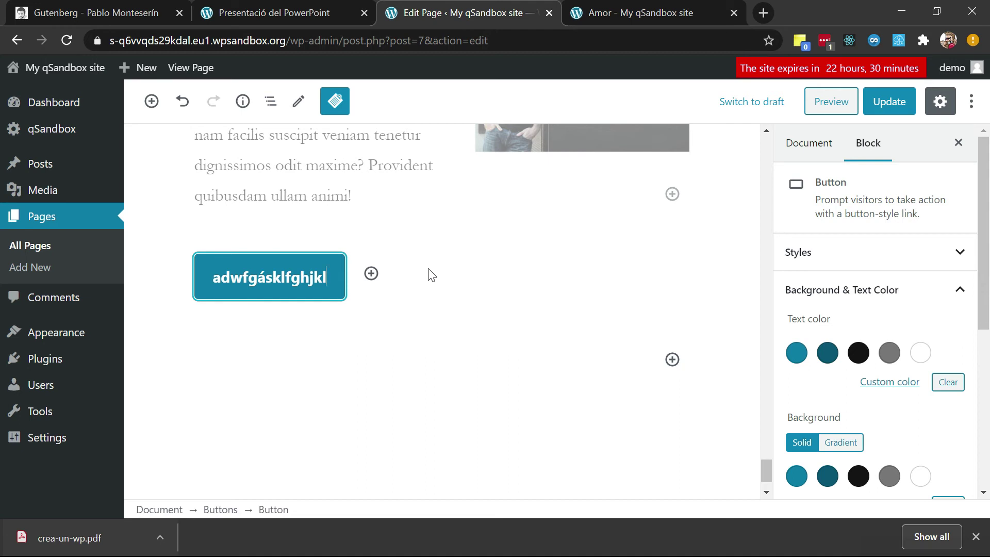
scroll(895, 387, down, 6)
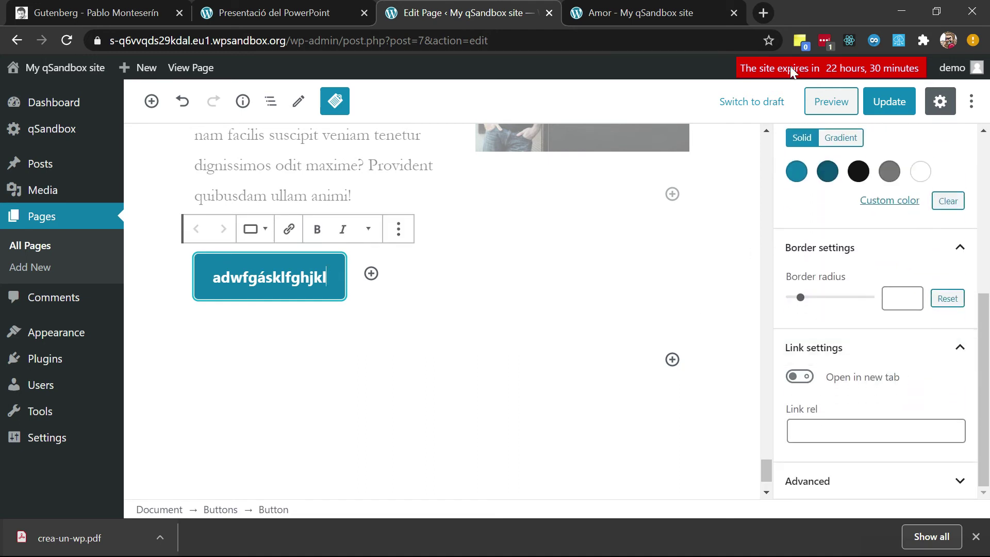
click(883, 101)
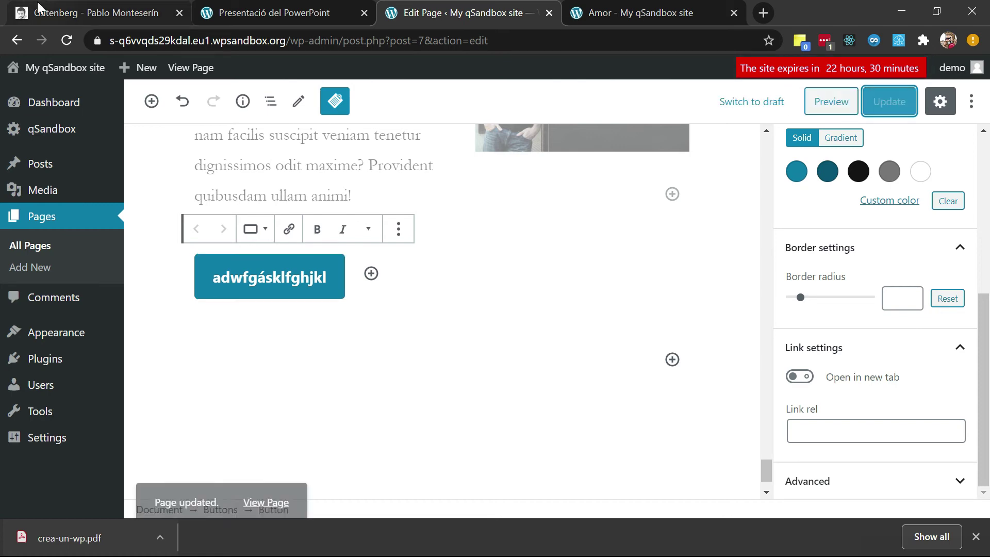
Review the course notes from the button settings down to the media and text block section
click(37, 2)
scroll(236, 263, down, 3)
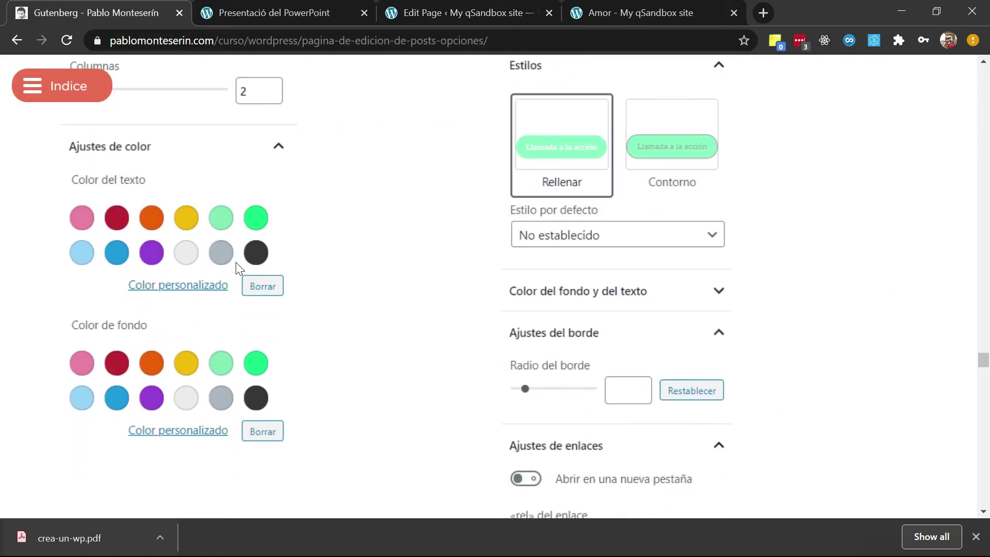
scroll(236, 262, down, 2)
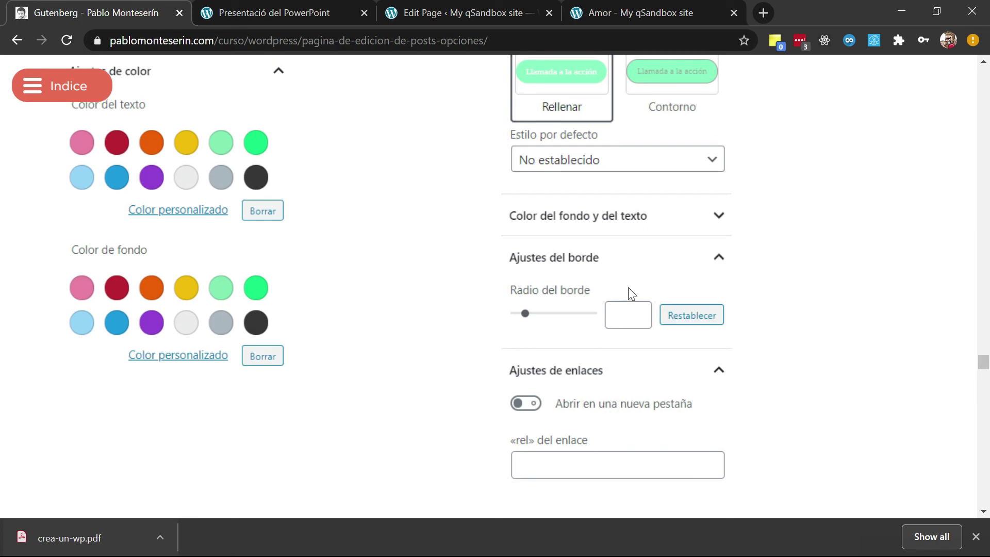
scroll(628, 287, down, 3)
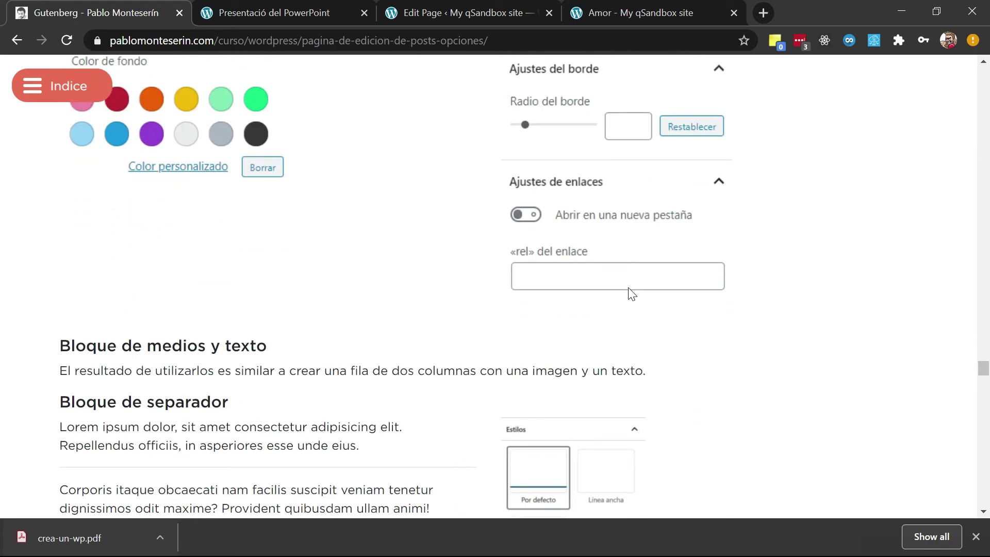
scroll(328, 329, down, 2)
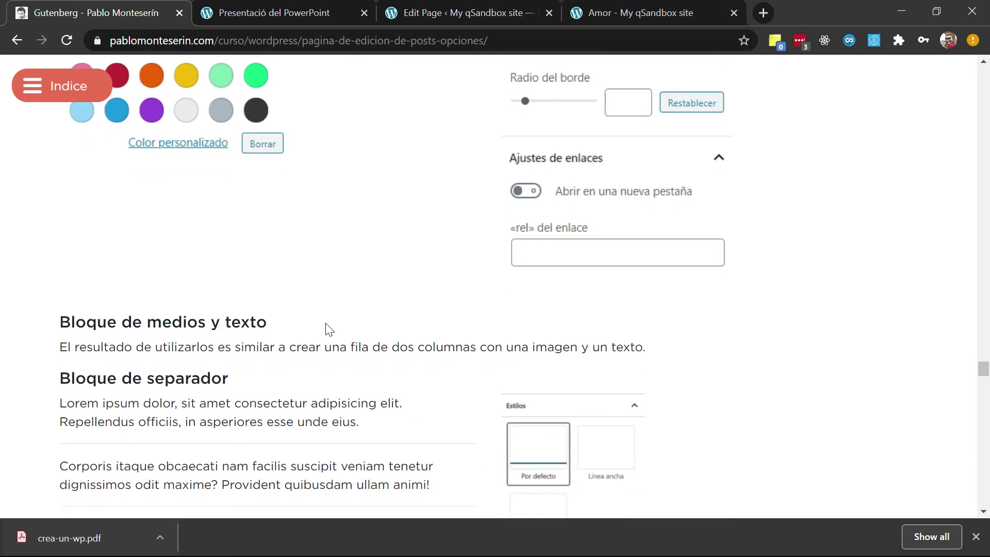
Return to the page editor and add a Media & Text block below the button
click(322, 7)
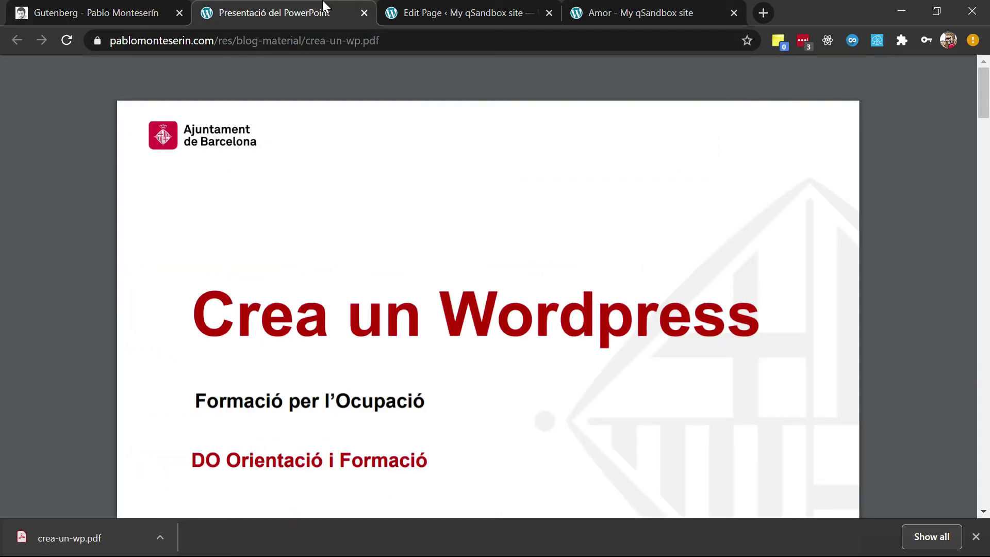
click(446, 6)
scroll(361, 330, down, 1)
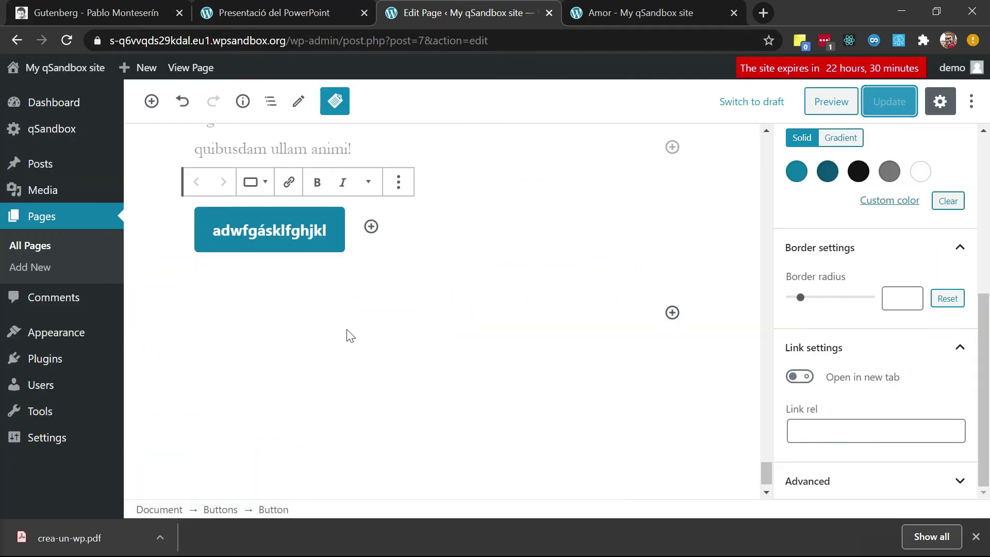
click(345, 334)
click(355, 307)
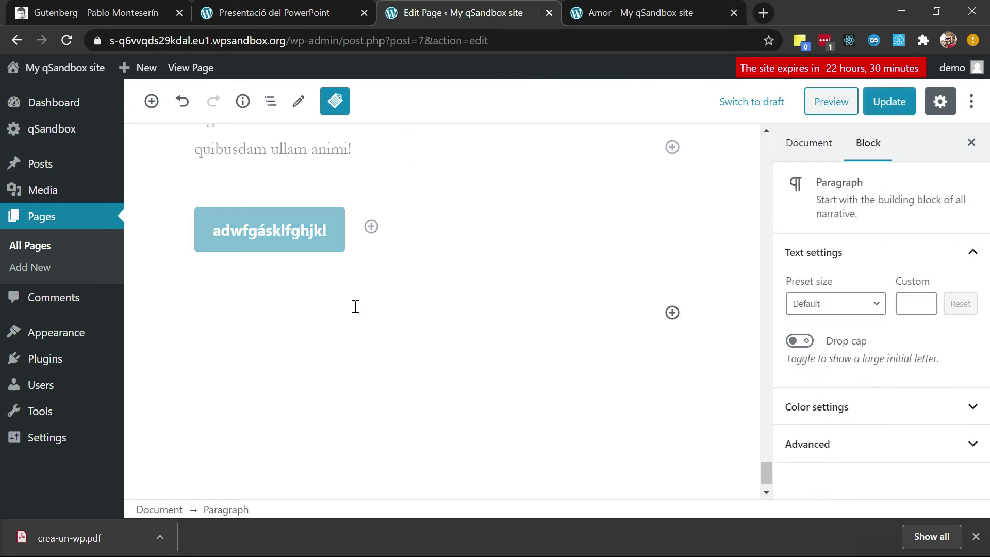
text(/)
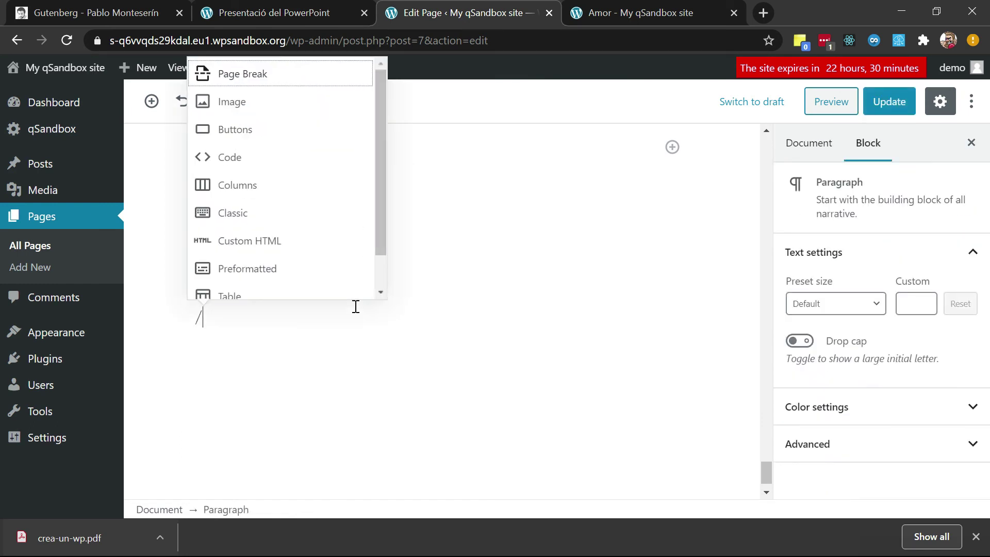
text(te)
key(Down)
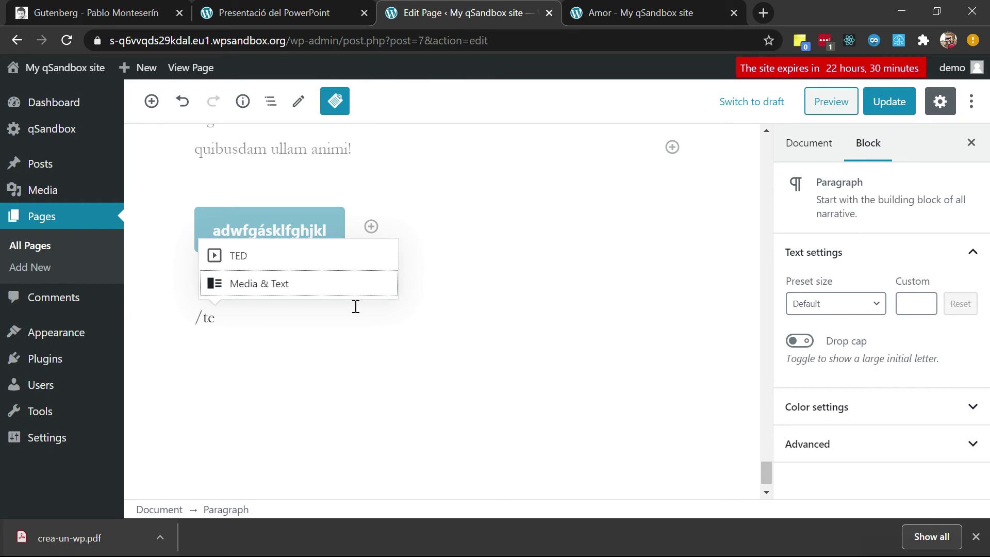
key(Return)
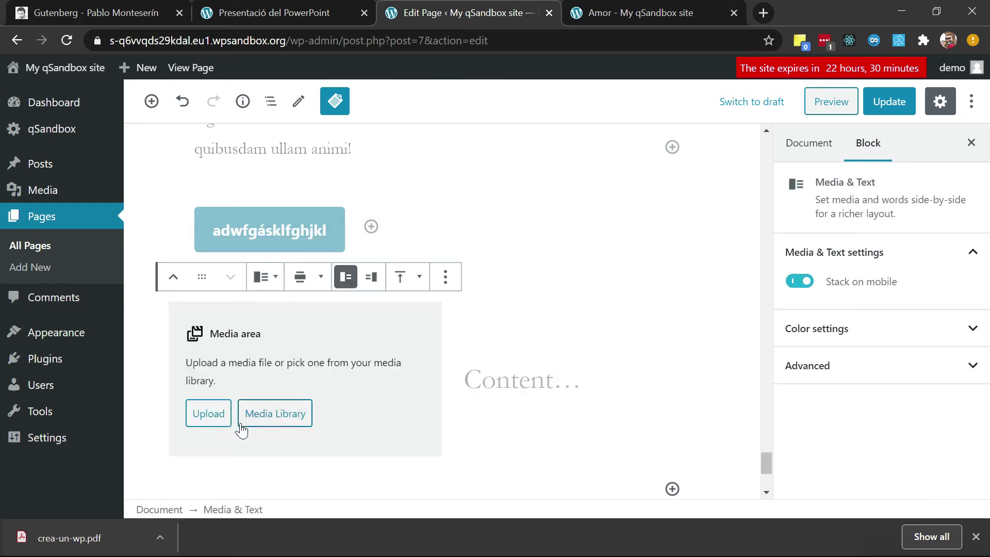
Fill the Media & Text block's media area with the second picture in the media library
click(209, 403)
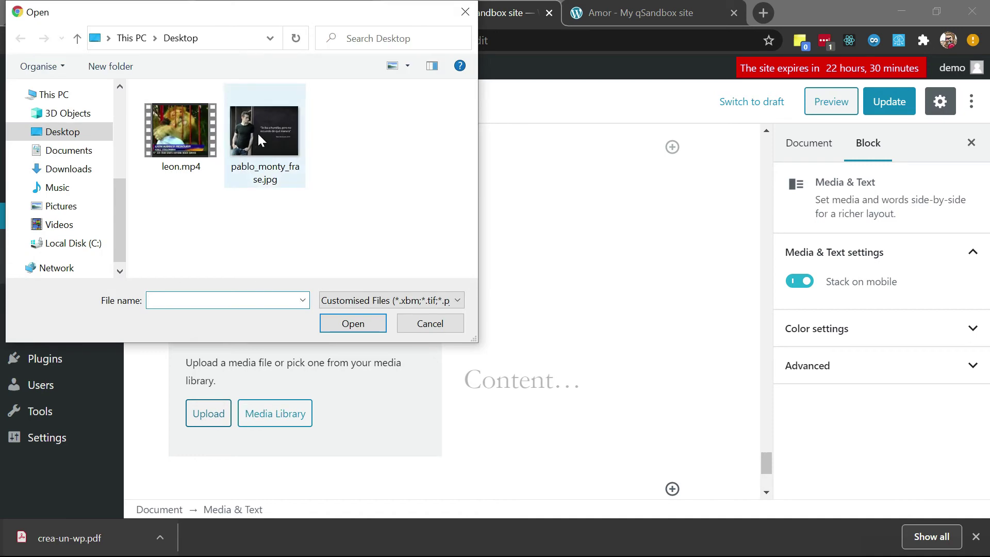
key(Escape)
click(265, 413)
click(195, 237)
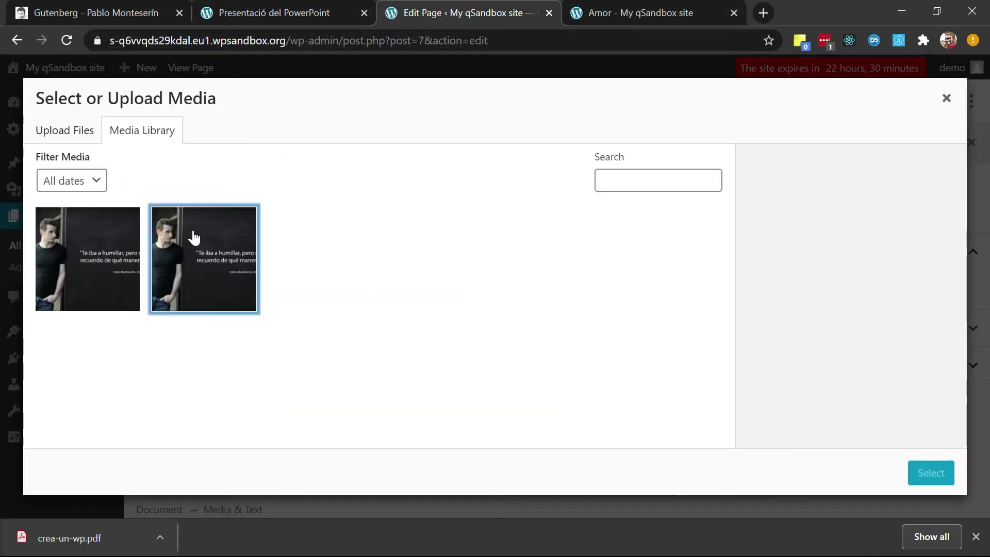
click(930, 480)
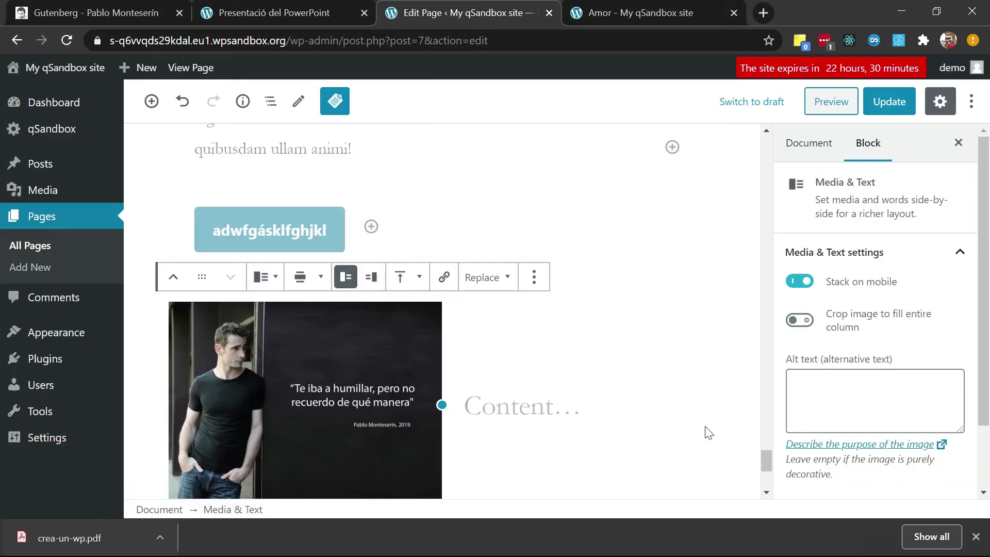
Enter "asjdghkjasdfghkjk" as the text content beside the image in the Media & Text block
click(545, 416)
text(asjdghkjasdfghkjk)
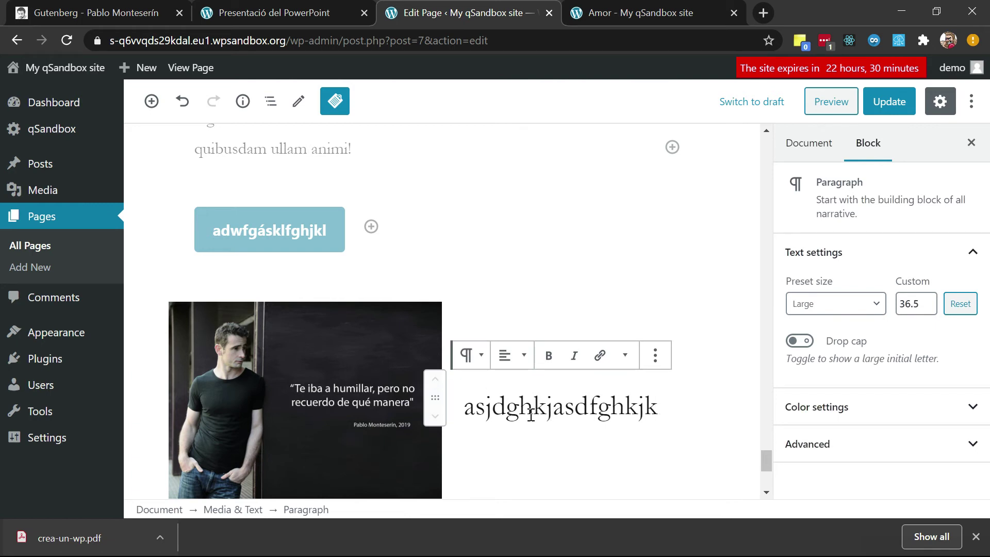
scroll(530, 414, down, 3)
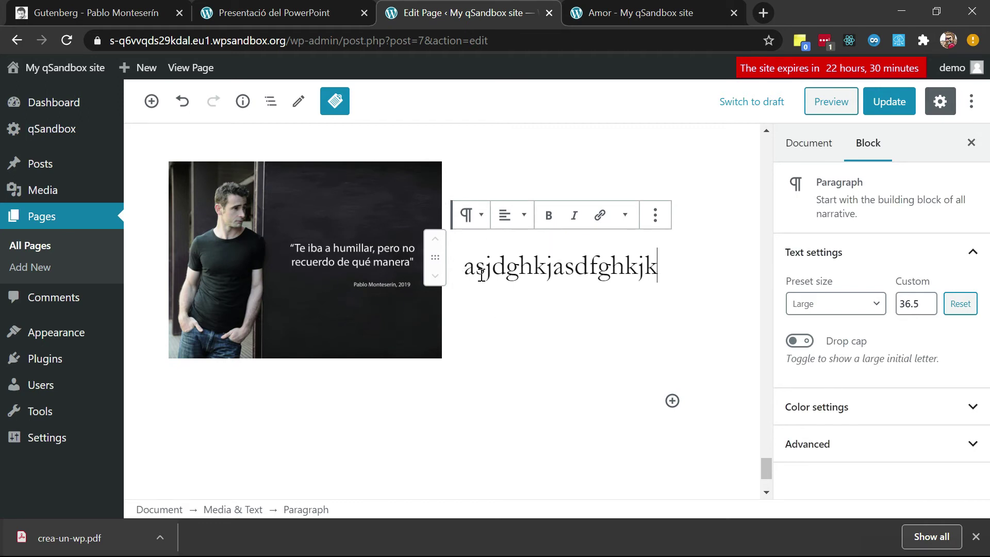
Check the separator section of the course notes and add a Separator block below the Media & Text block
click(110, 11)
scroll(298, 359, down, 1)
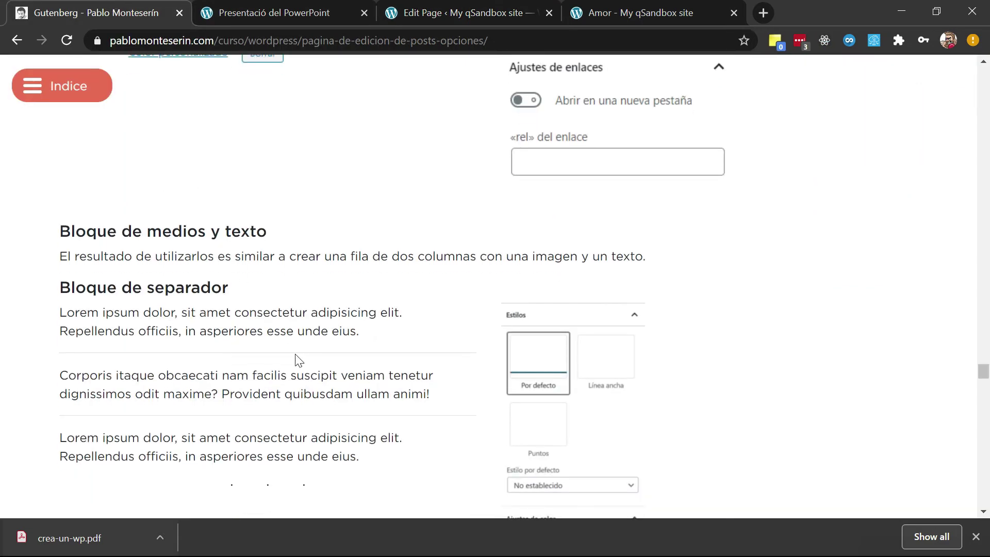
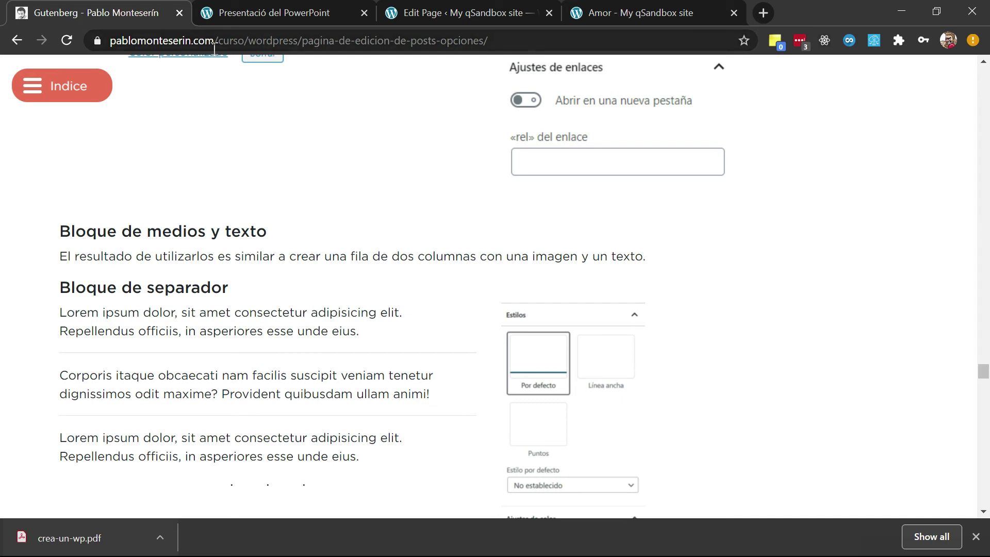
click(434, 11)
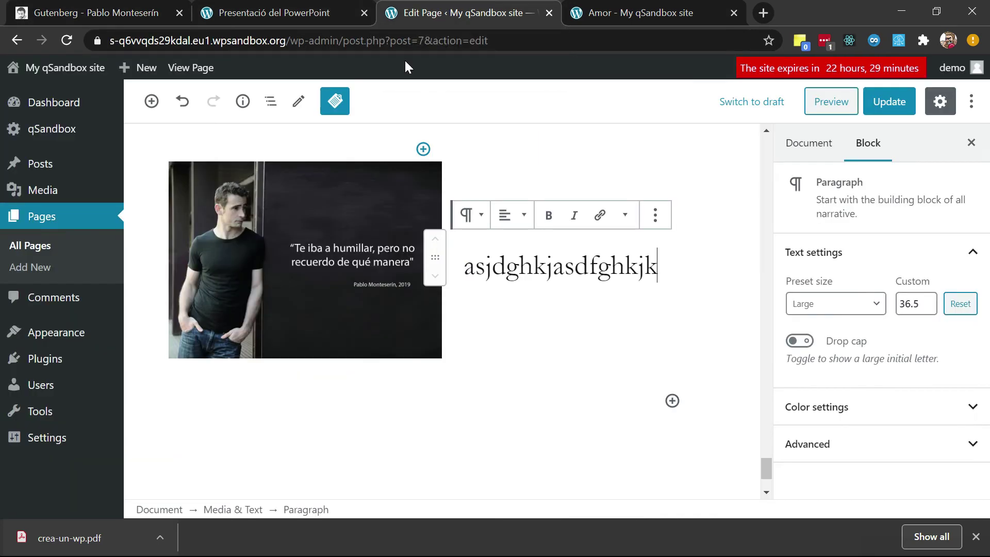
click(327, 404)
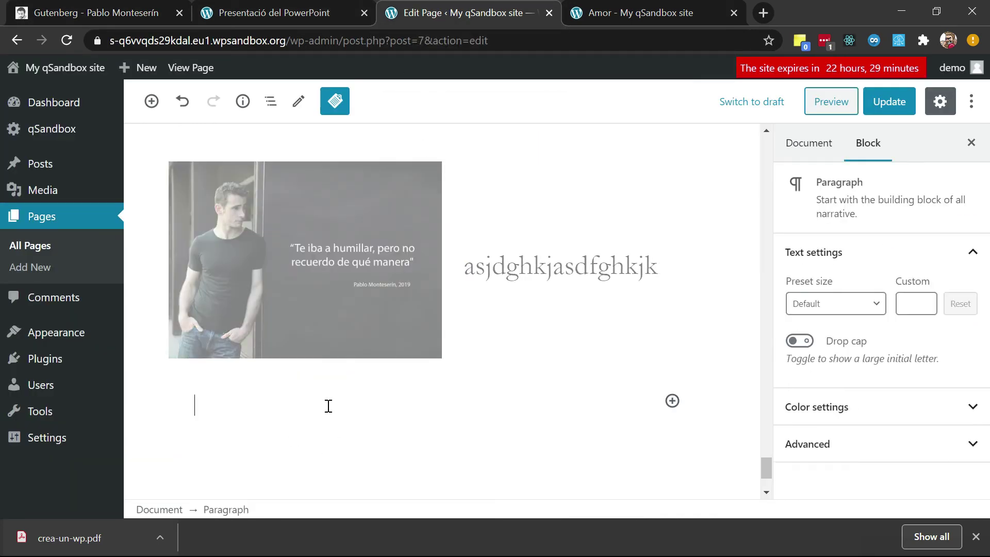
text(/sep)
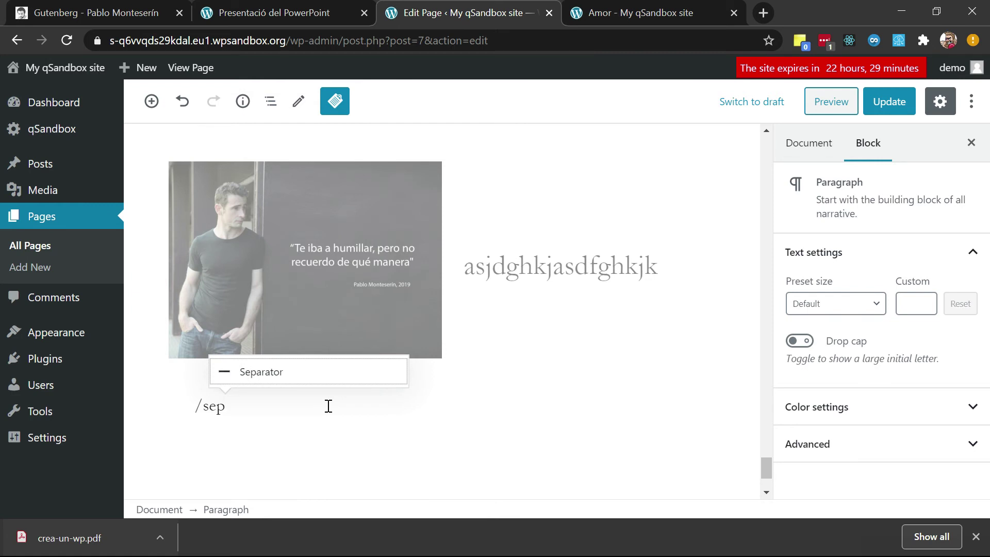
key(Return)
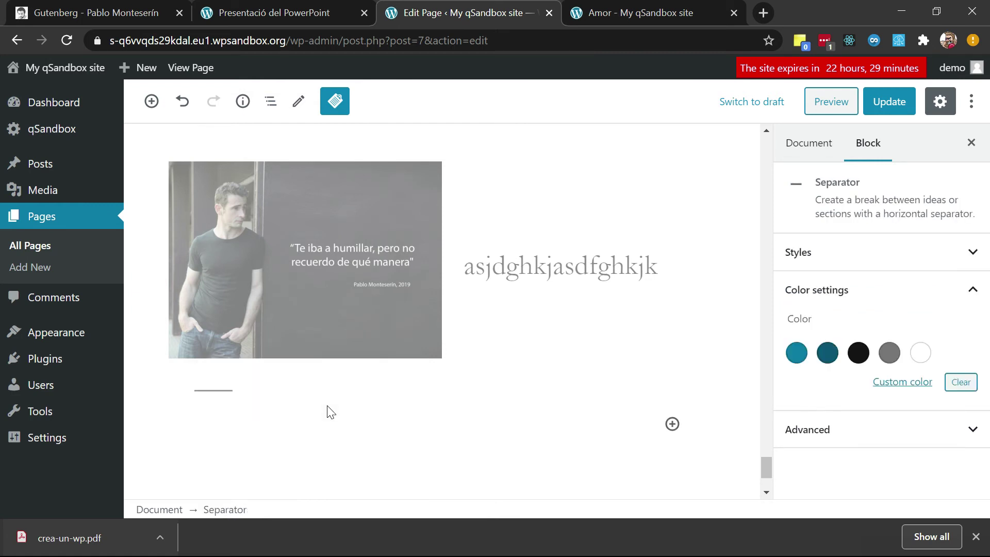
Add a paragraph reading "sadfgasdfh´rgsdf" below the separator and start a new empty paragraph after it
click(260, 421)
text(sadfgasdfh´rgsdf)
key(Return)
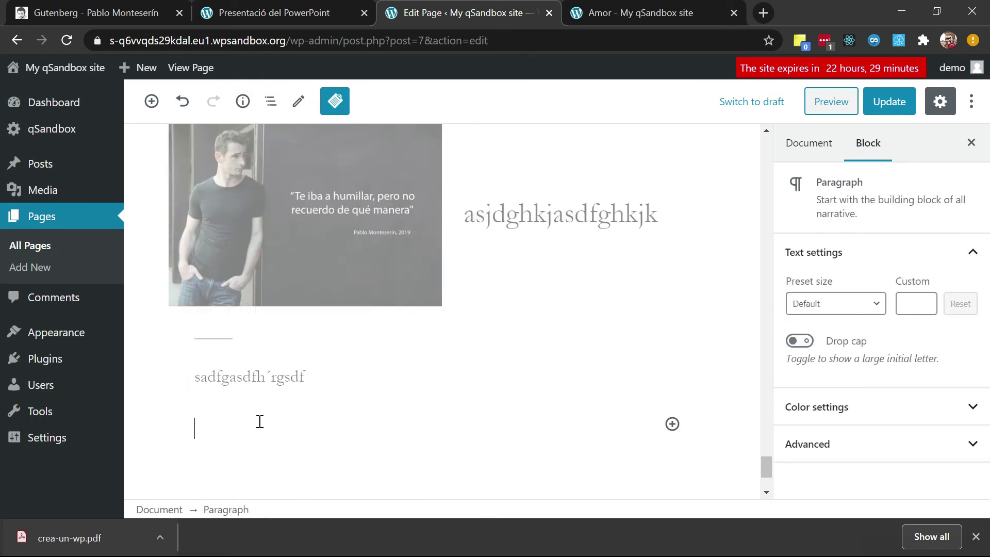
Add a second Separator block below the paragraph and update the page
text(/sep)
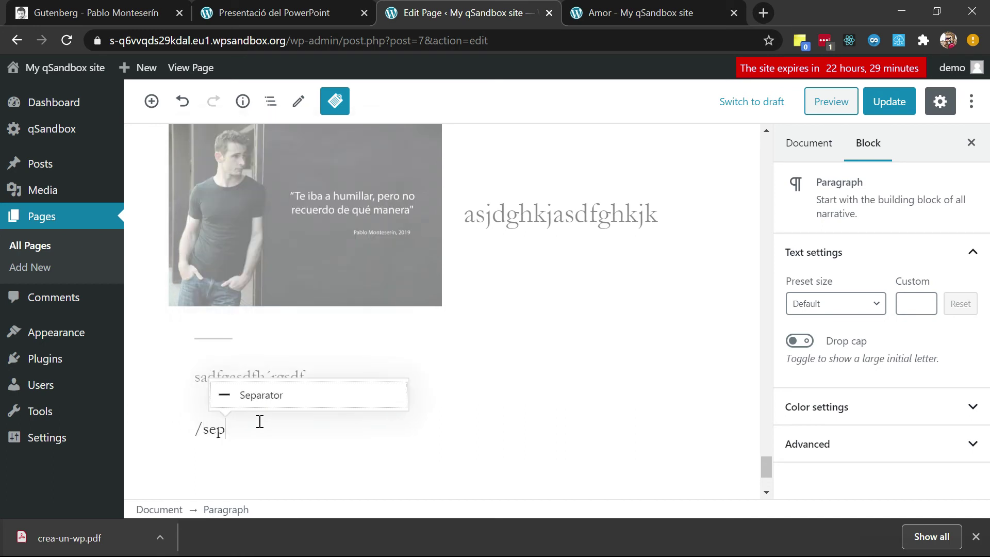
key(Return)
click(889, 102)
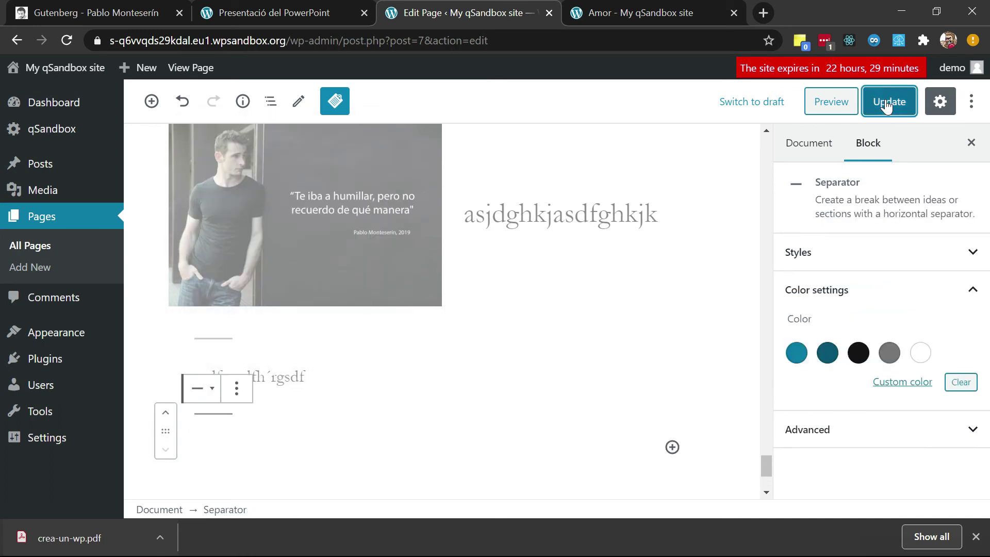
Reload the published page to check the separators and look up the spacer block section in the course notes
click(598, 13)
key(F5)
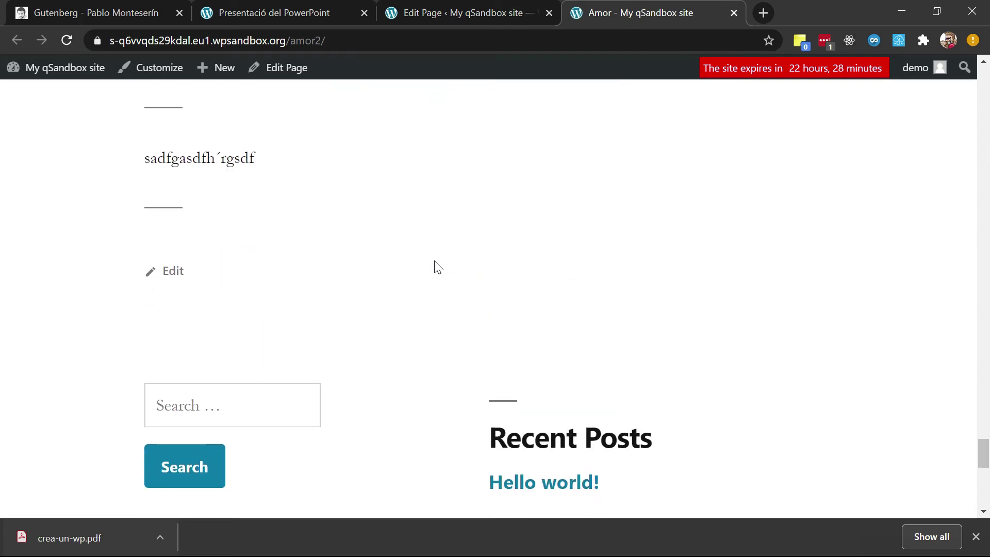
click(194, 14)
scroll(292, 328, down, 4)
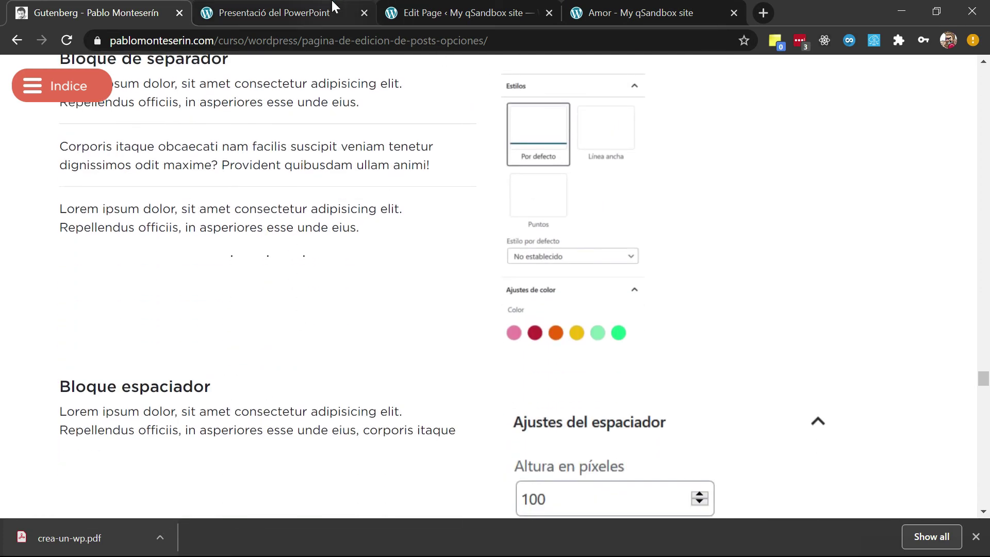
Add a "Lorem ipsum dolor" placeholder paragraph between the "sadfgasdfh´rgsdf" paragraph and the last separator
click(444, 10)
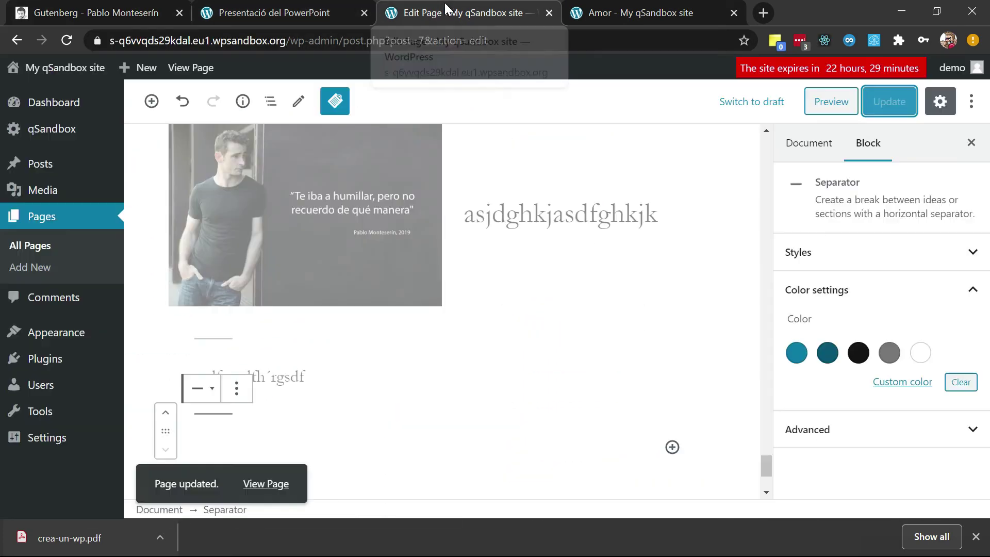
click(328, 381)
key(Return)
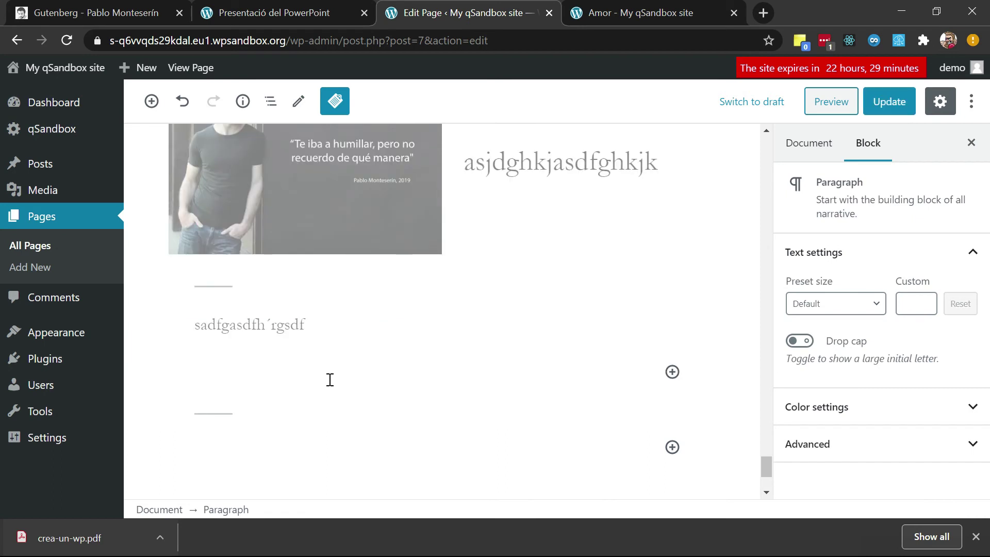
text(lorem)
key(Tab)
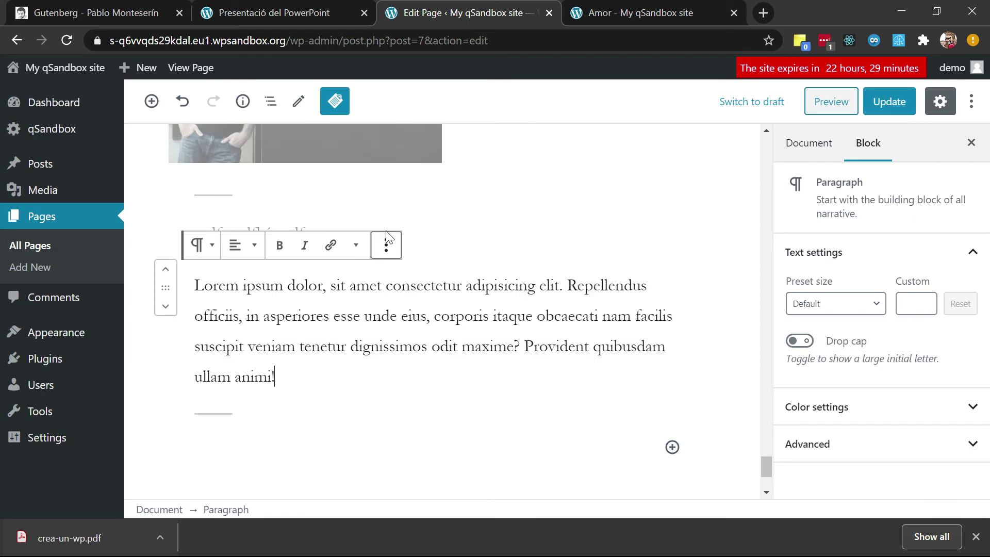
Start an empty paragraph after "sadfgasdfh´rgsdf", browse the block suggestions there, and recheck the published page
click(463, 229)
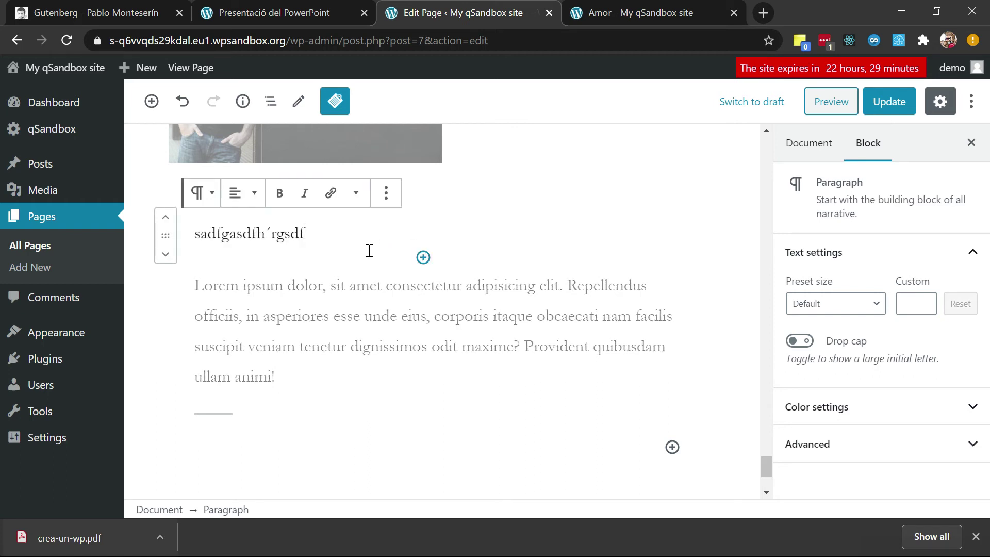
key(Return)
text(/)
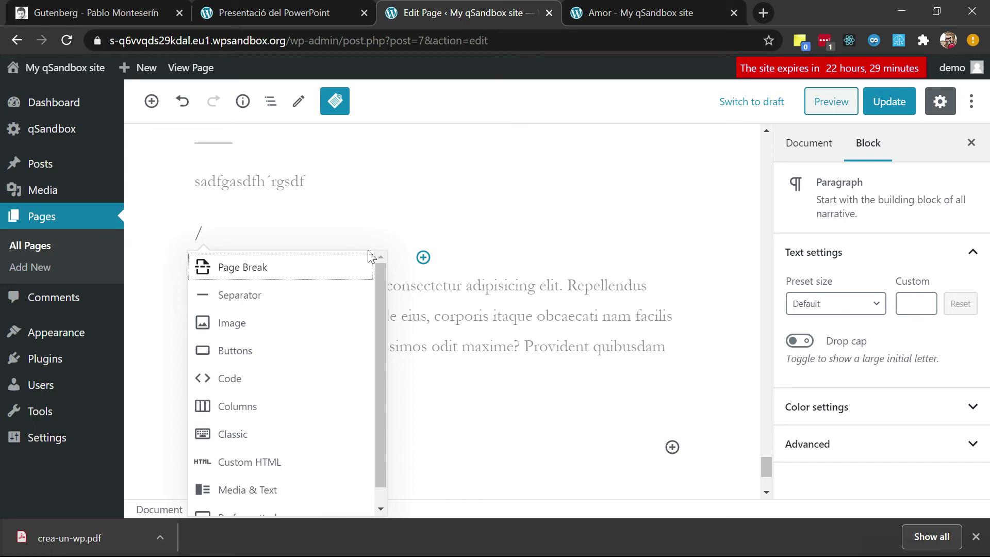
key(Down)
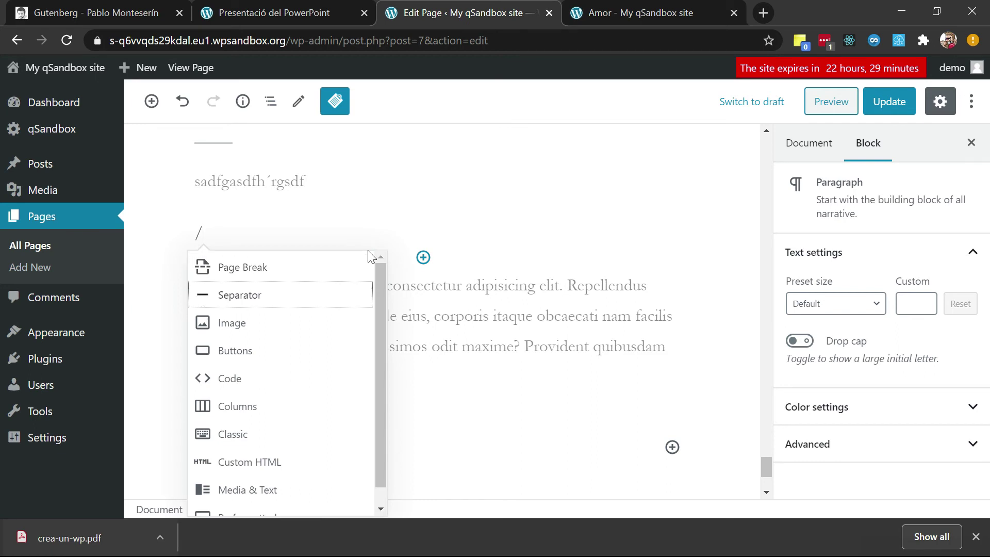
key(BackSpace)
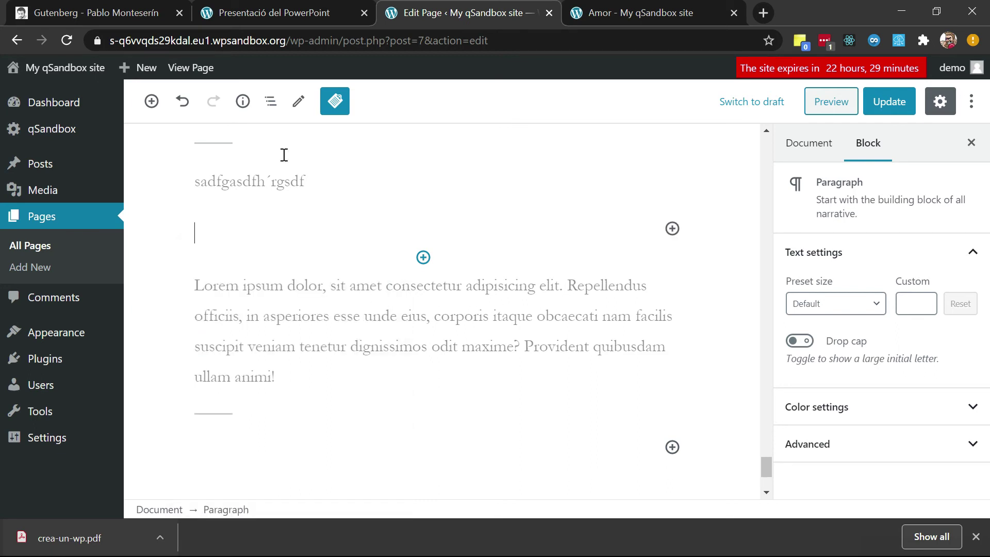
click(34, 7)
click(611, 4)
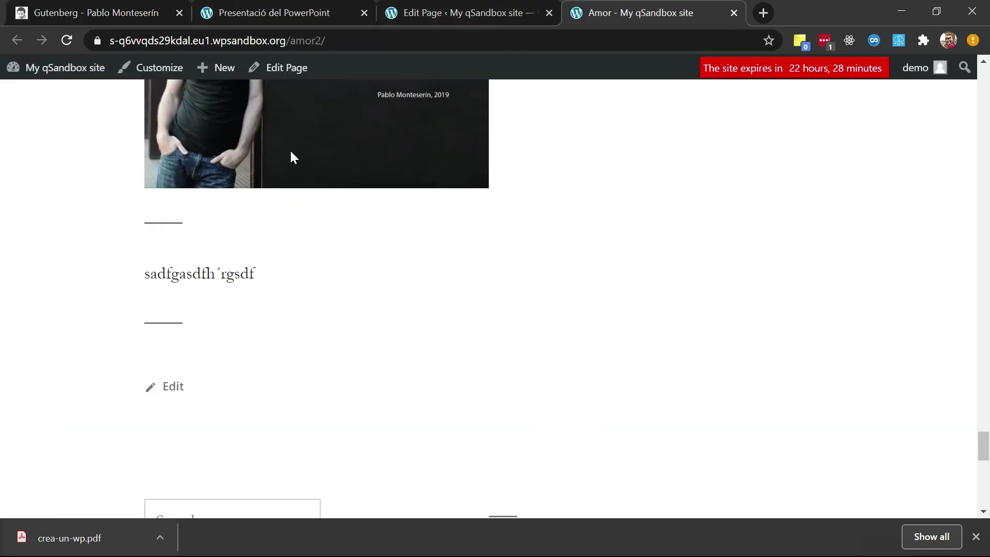
Turn the empty paragraph between the two text paragraphs into a Spacer block
click(473, 8)
text(sp)
key(BackSpace)
key(BackSpace)
text(/spa)
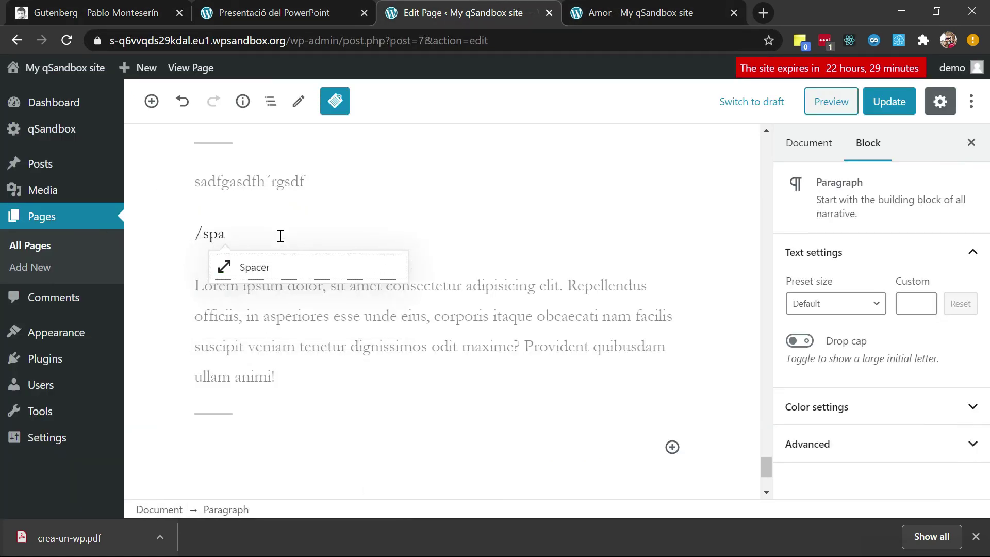
key(Return)
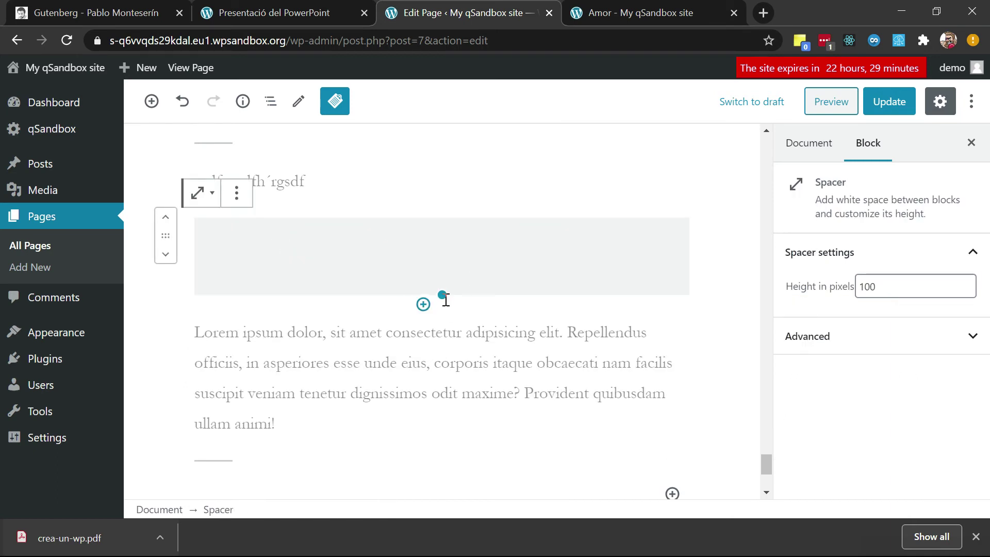
Enlarge the Spacer block to a height of 264 pixels, update the page, and check the gap on the published page
drag(441, 292, 446, 414)
click(888, 101)
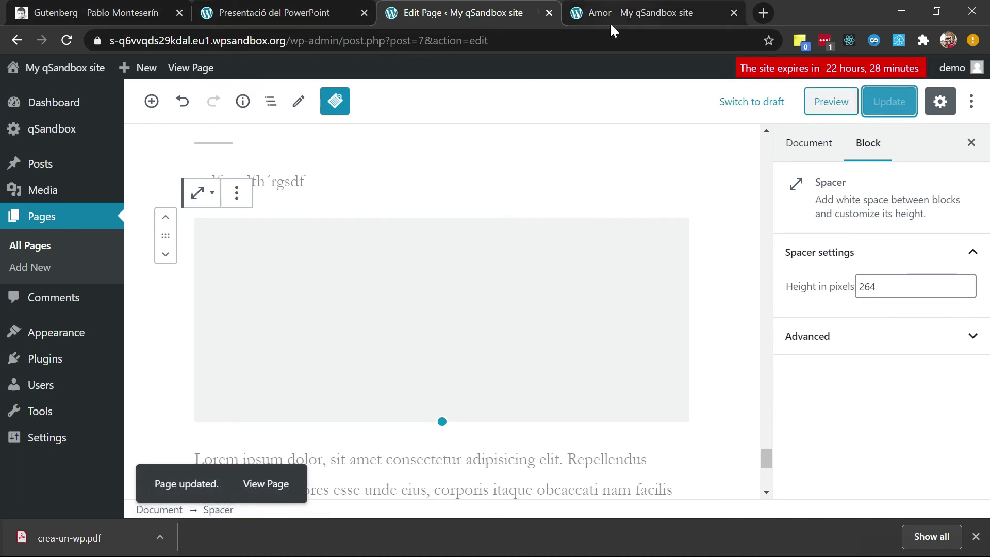
click(614, 13)
key(F5)
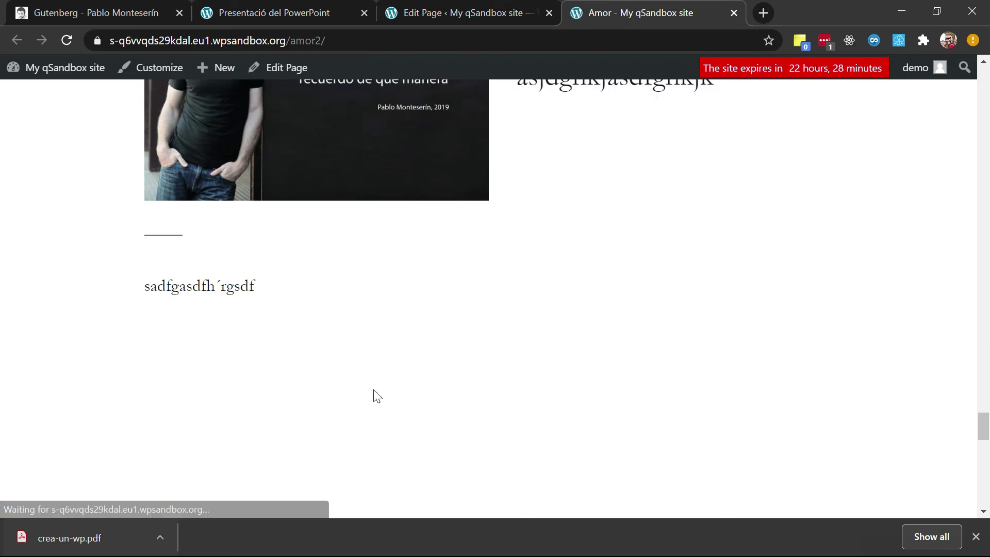
scroll(377, 395, down, 1)
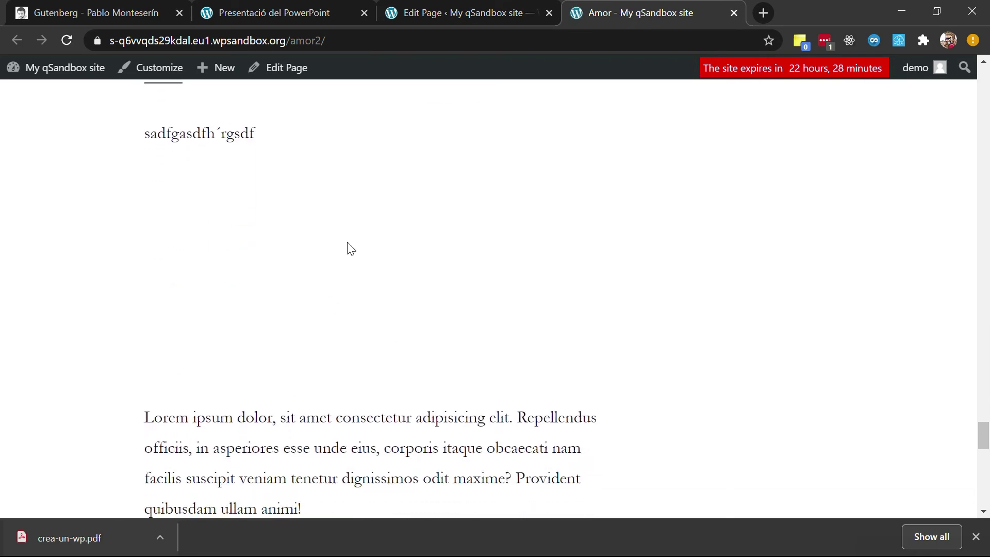
Read the course notes on the spacer, more, and embed blocks ("Bloques incrustados")
click(129, 8)
scroll(290, 368, down, 5)
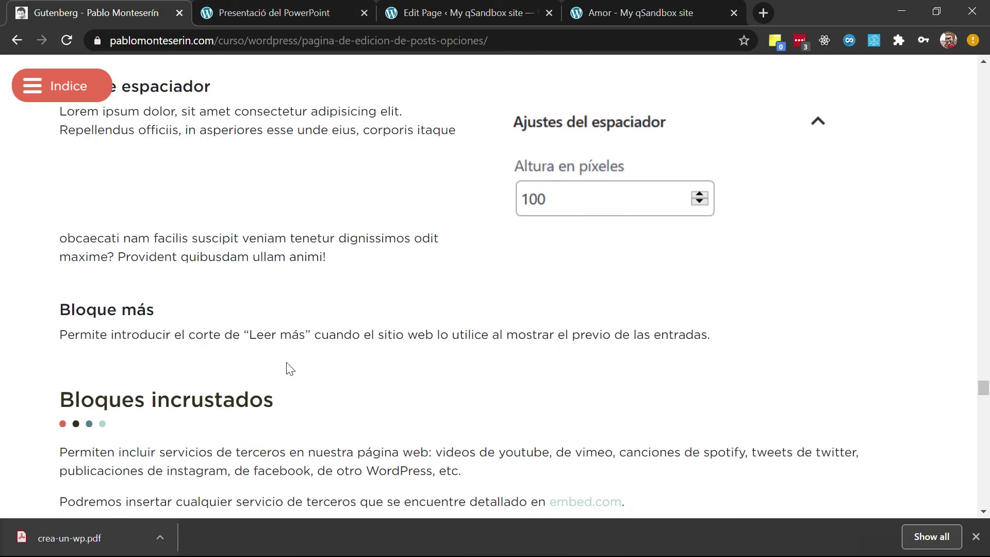
scroll(289, 366, down, 3)
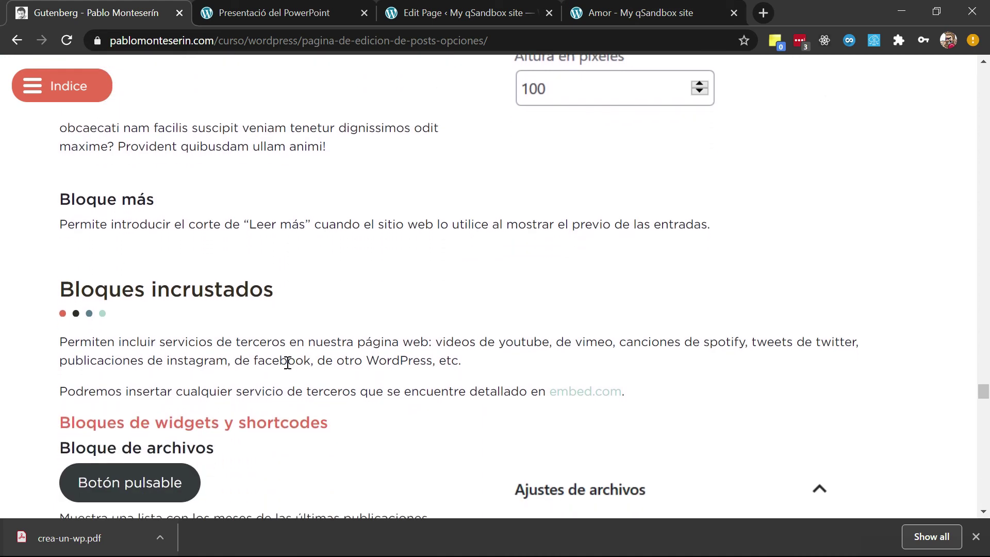
scroll(287, 362, down, 2)
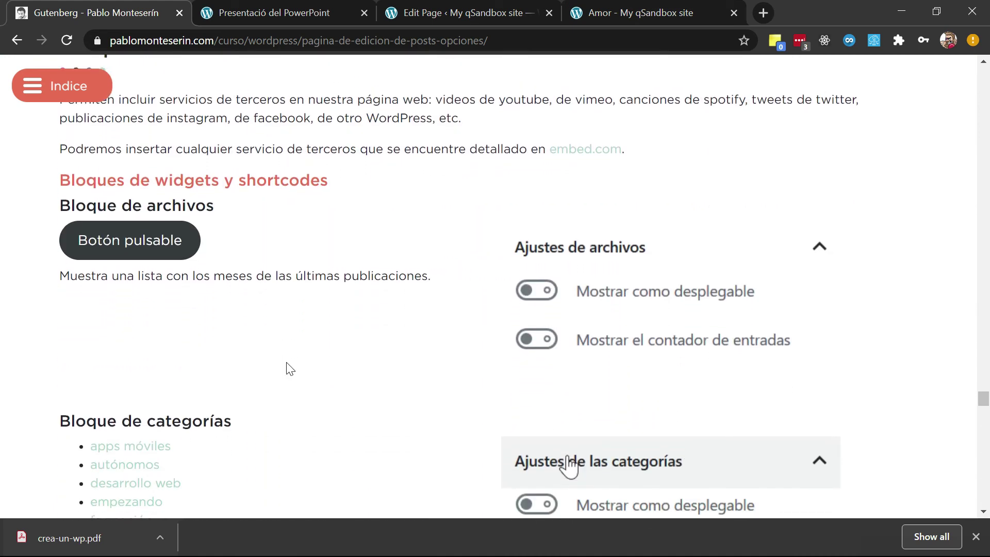
scroll(287, 362, up, 3)
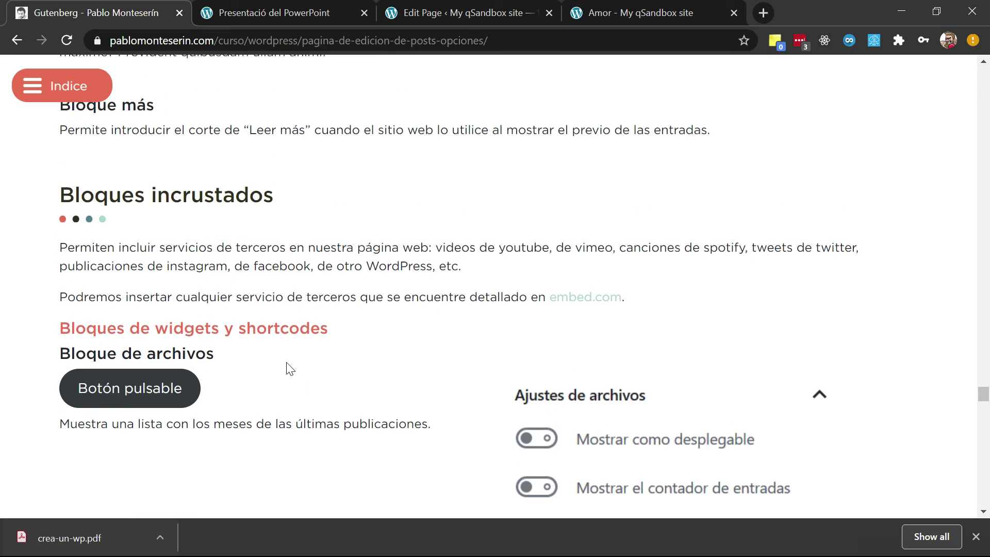
Add a YouTube embed block below the last separator on the page being edited
click(433, 12)
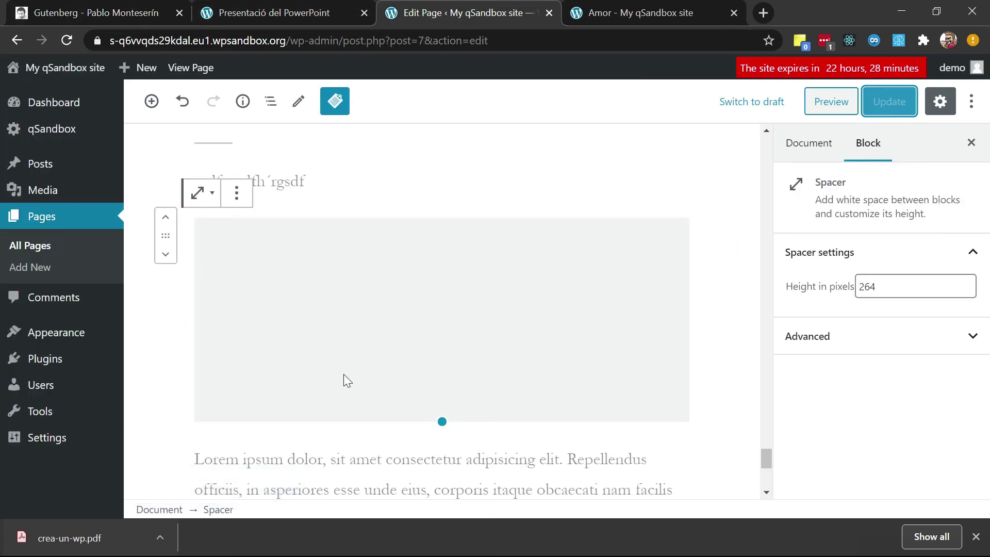
scroll(361, 366, down, 5)
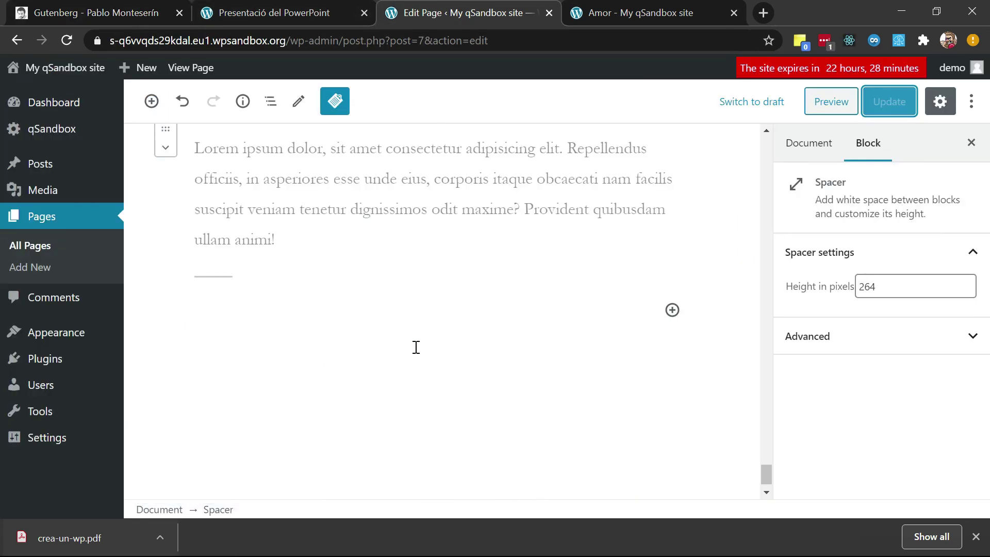
click(263, 318)
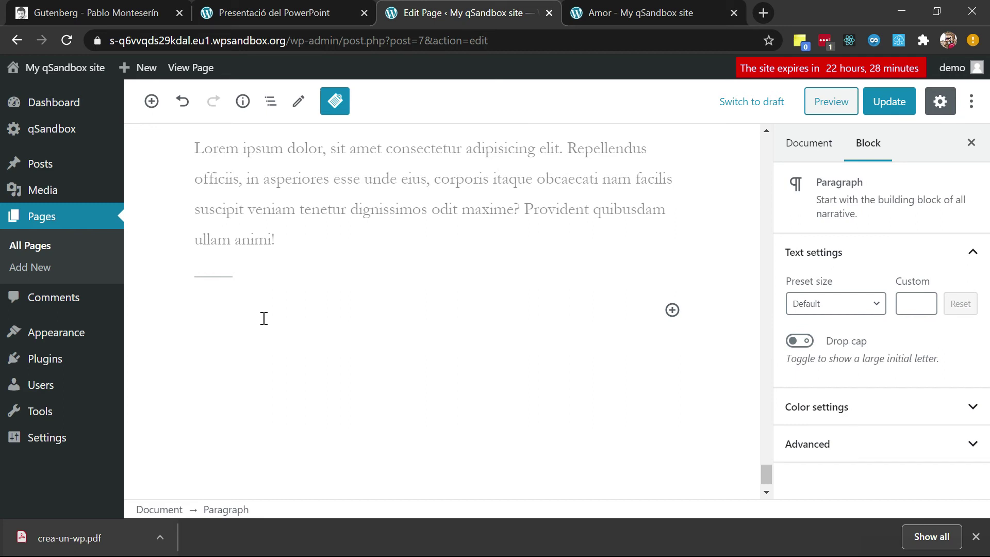
text(/you)
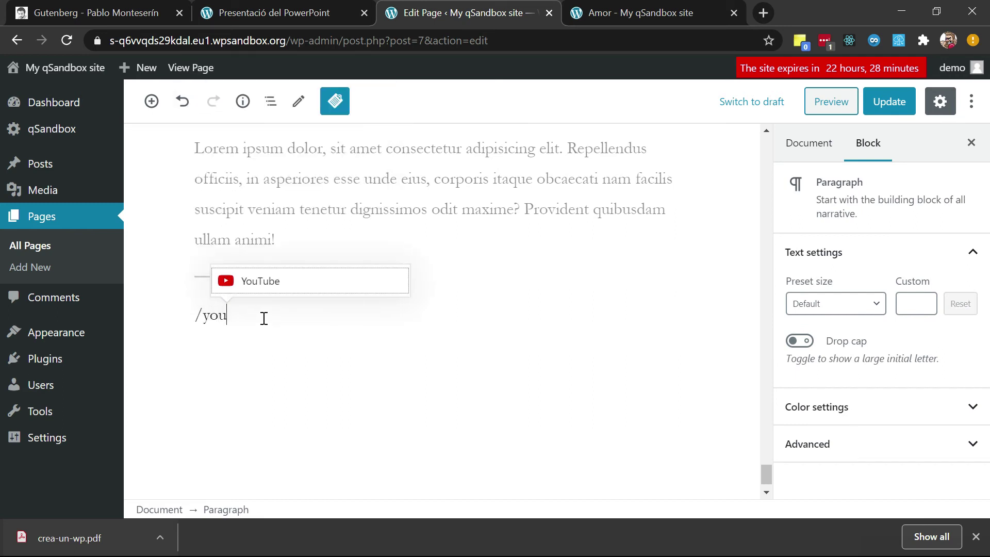
key(Return)
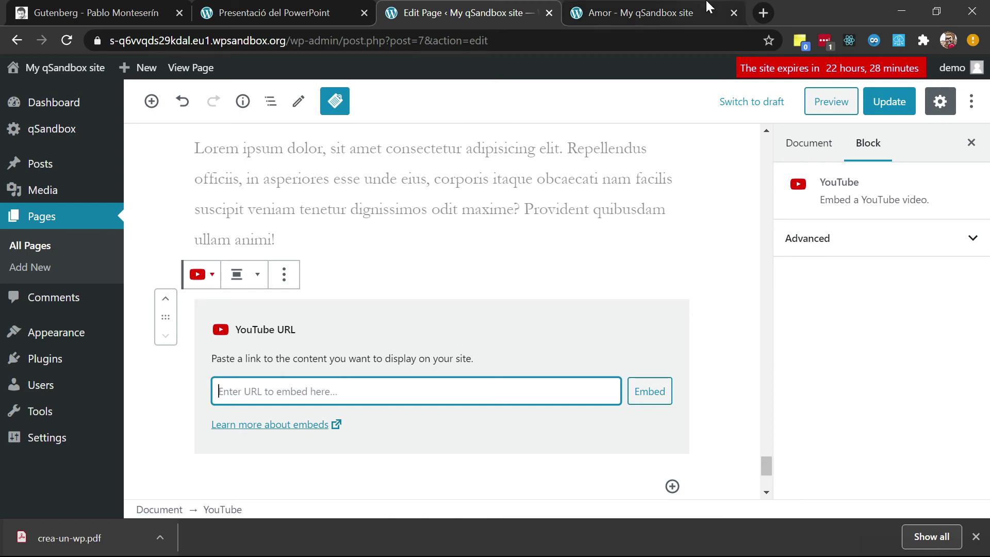
Open the Artificial Studio YouTube channel in a new browser tab
click(615, 10)
key(ctrl+t)
text(youtub)
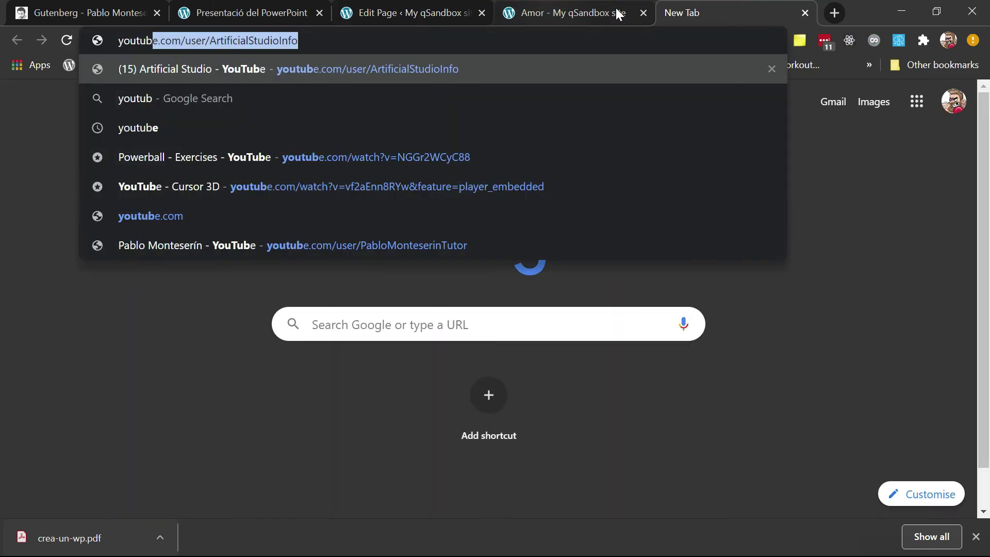
key(BackSpace)
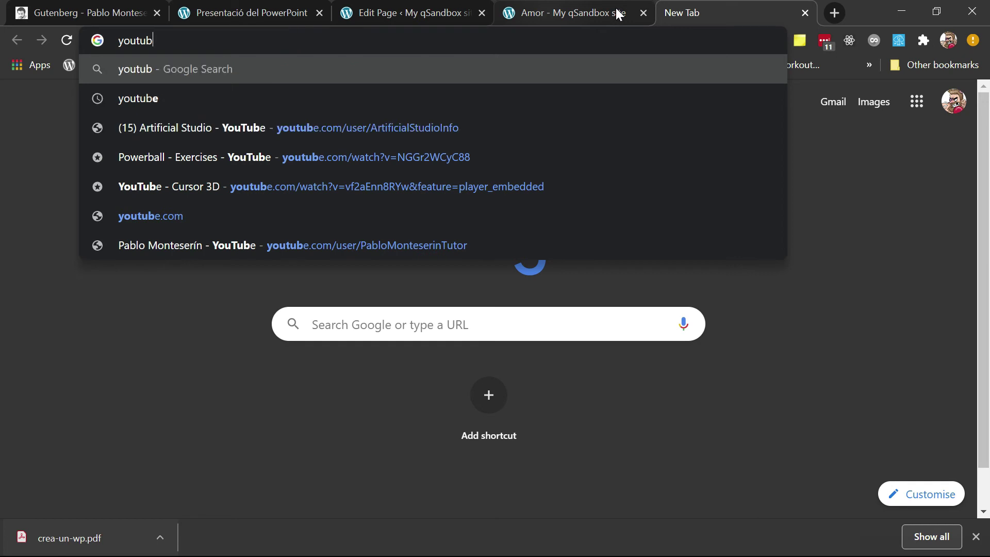
text(e)
key(Return)
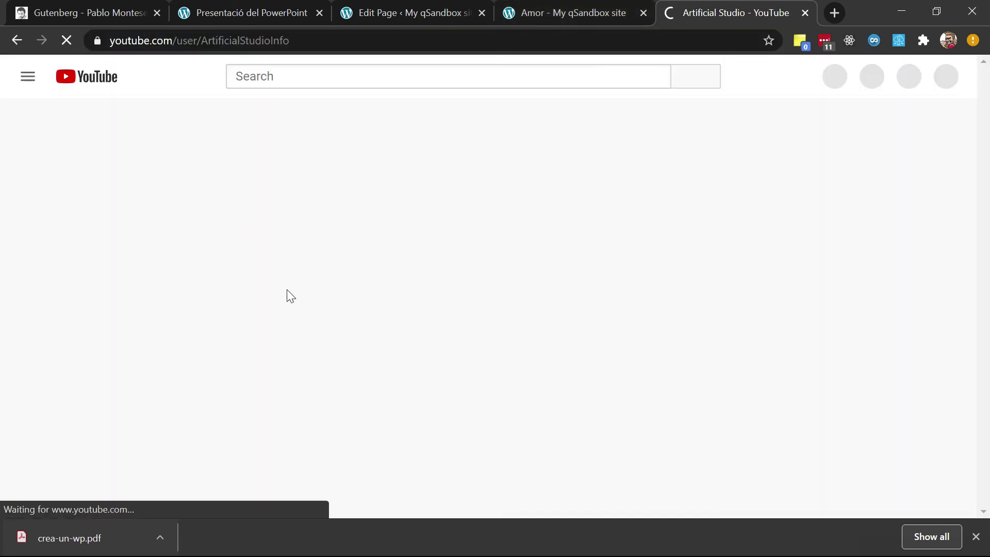
Open the channel's video "[Stencyl] let's build an RTS [Part 8] (READ DESCRIPTION!)"
click(278, 70)
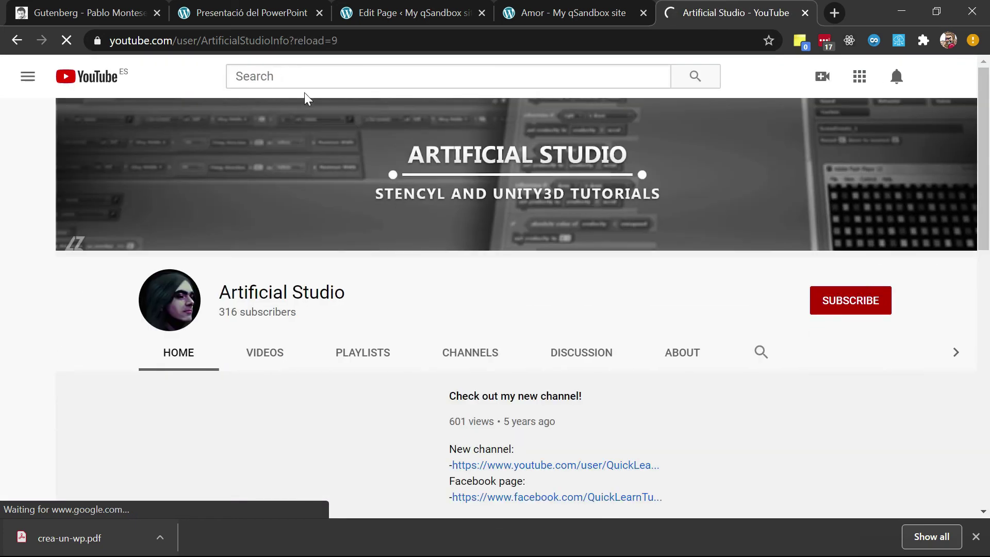
scroll(274, 414, down, 4)
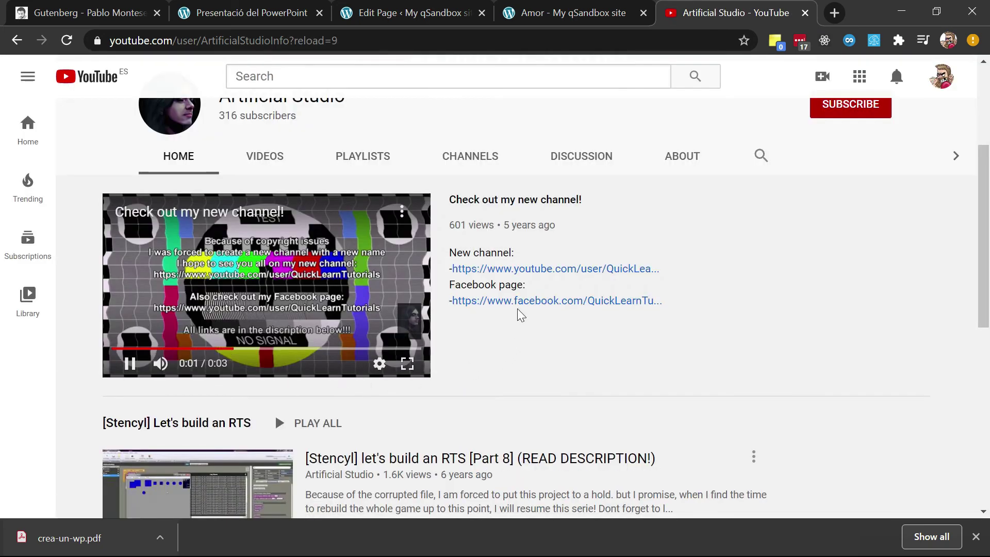
scroll(248, 464, down, 1)
click(359, 428)
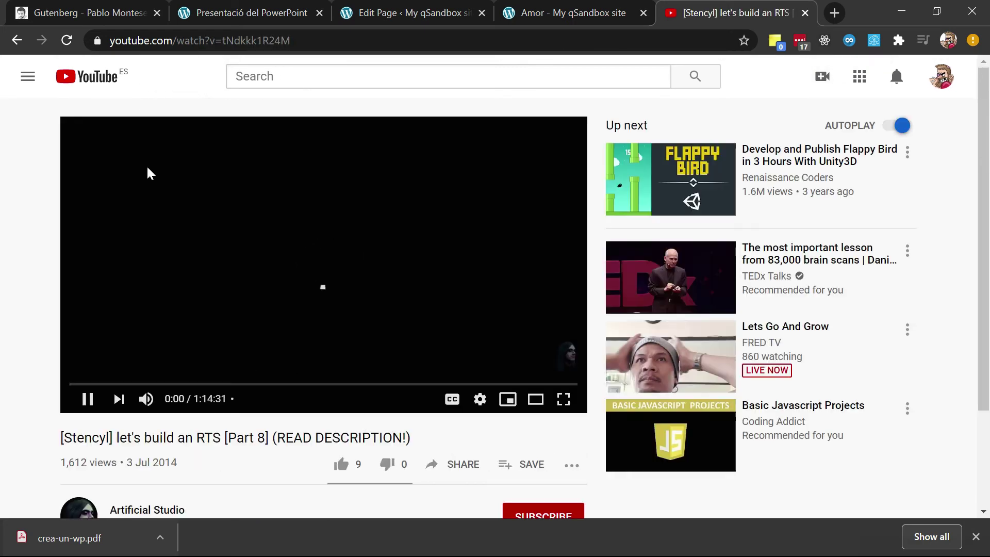
Pause the video and copy its full web address
double_click(245, 40)
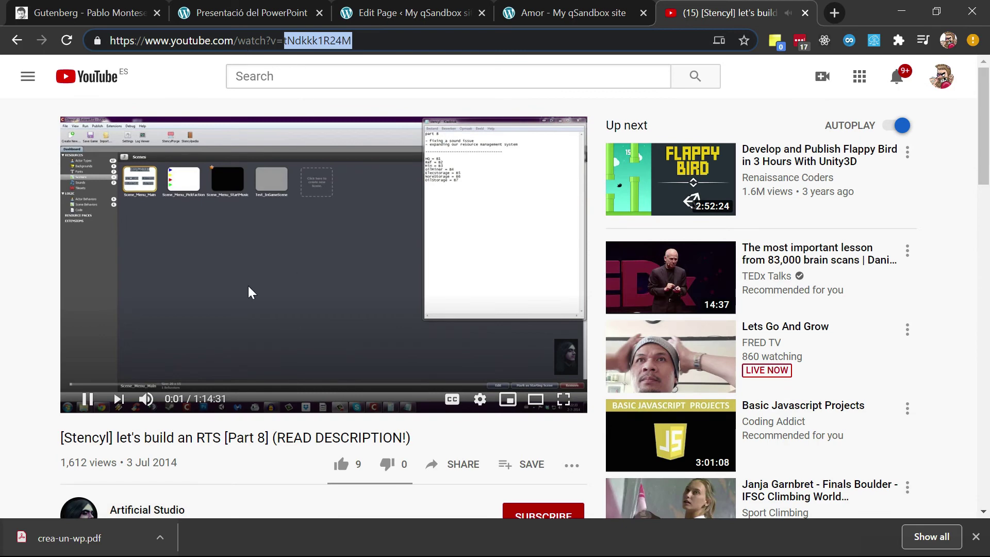
click(87, 398)
click(332, 42)
key(ctrl+c)
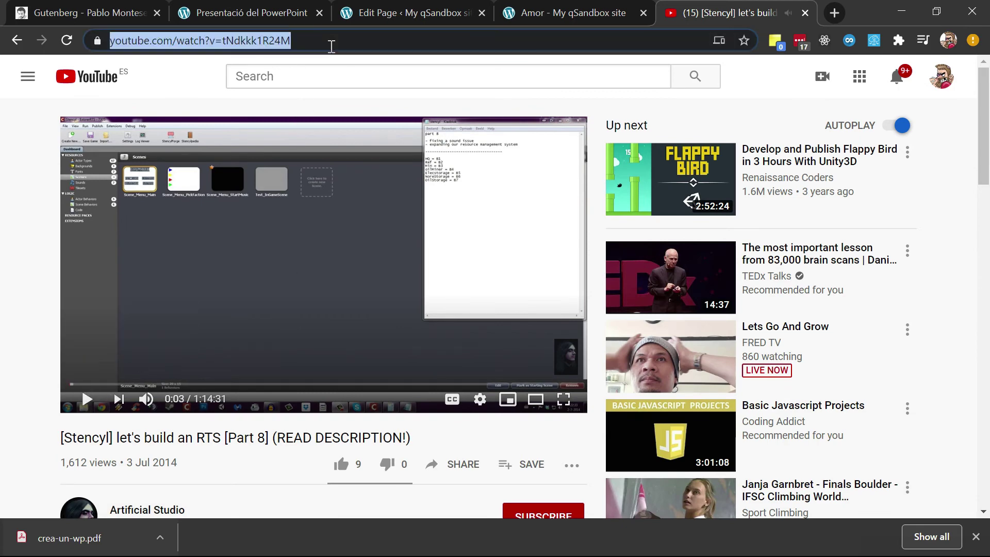
key(alt+Tab)
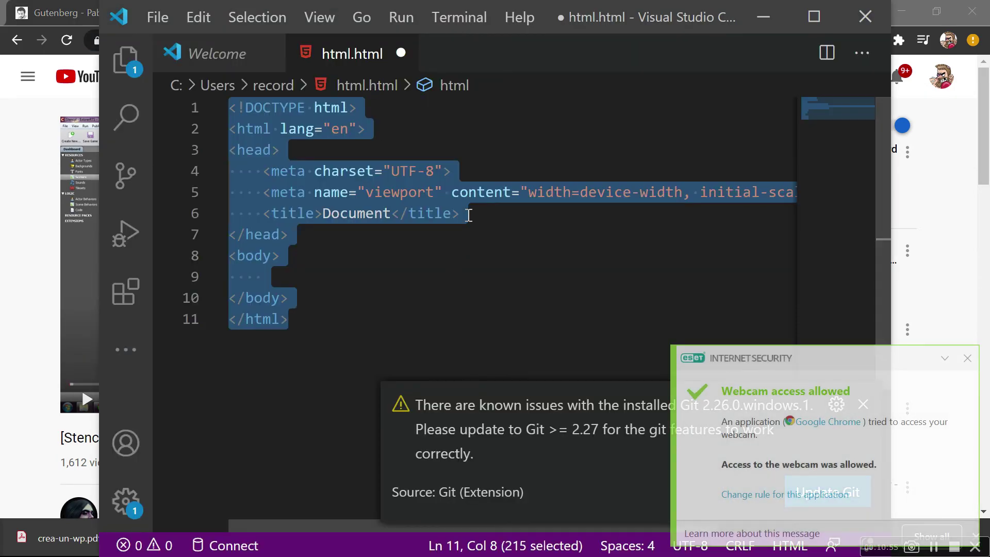
key(alt+Tab)
click(367, 16)
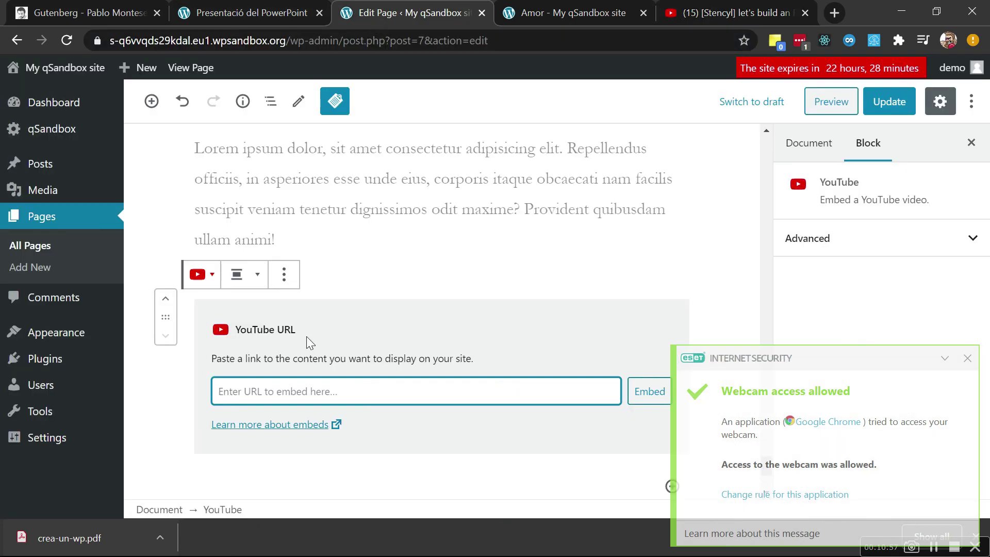
key(ctrl+v)
scroll(718, 287, down, 3)
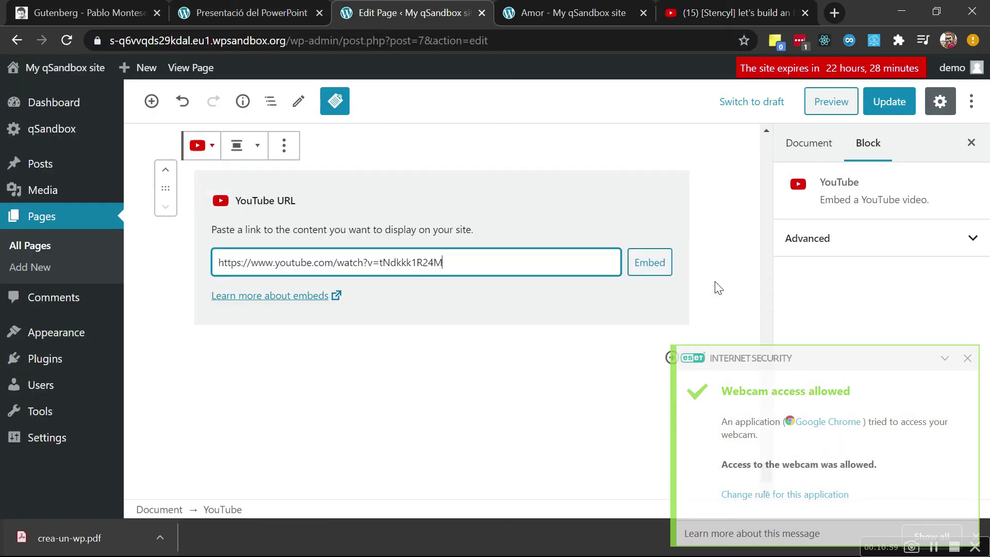
Embed the video from the entered YouTube URL and add a Spotify block below it
click(656, 269)
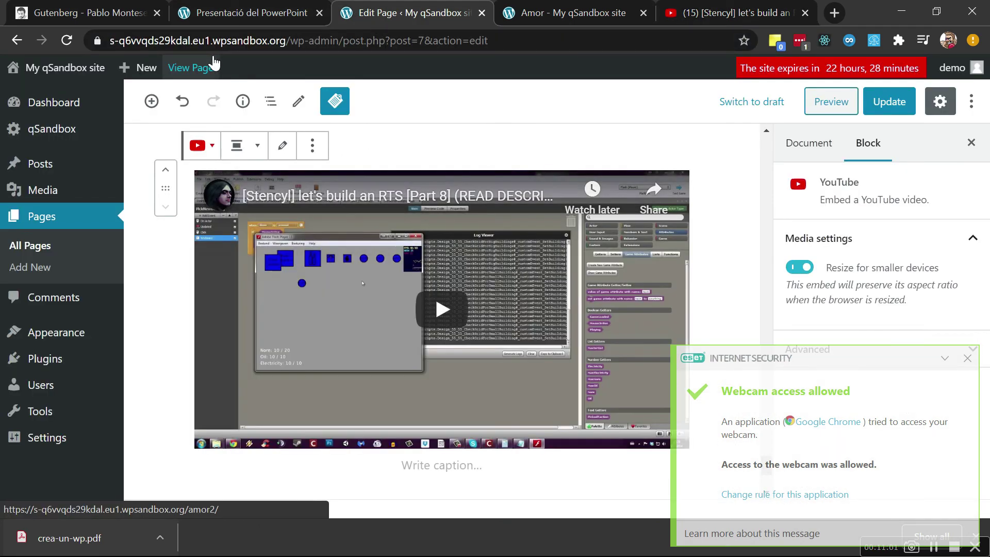
scroll(244, 296, down, 2)
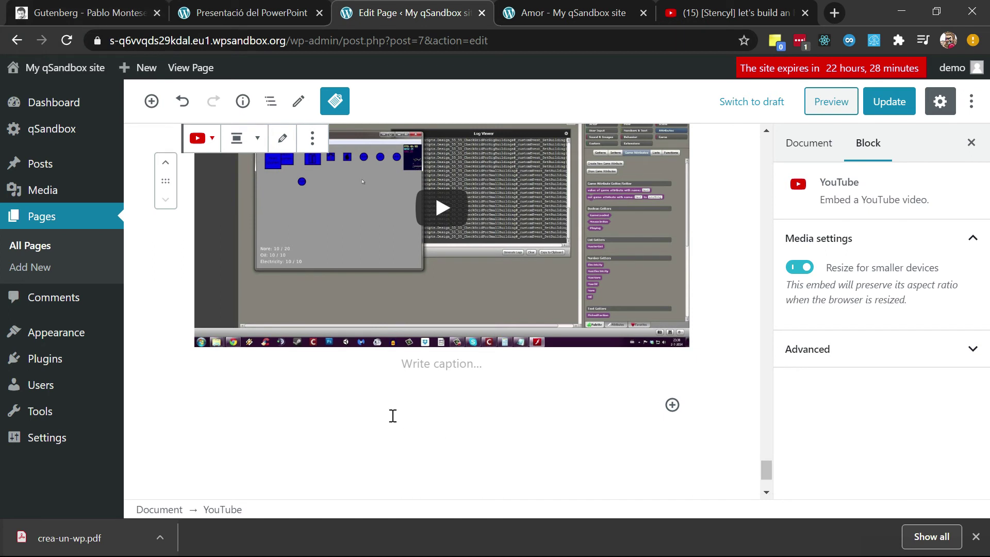
click(370, 398)
text(/)
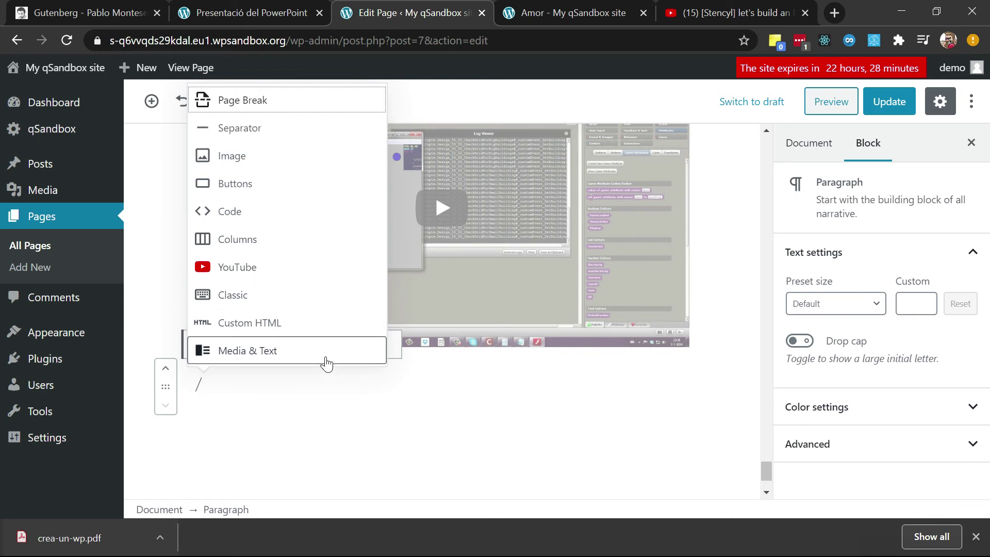
text(tw)
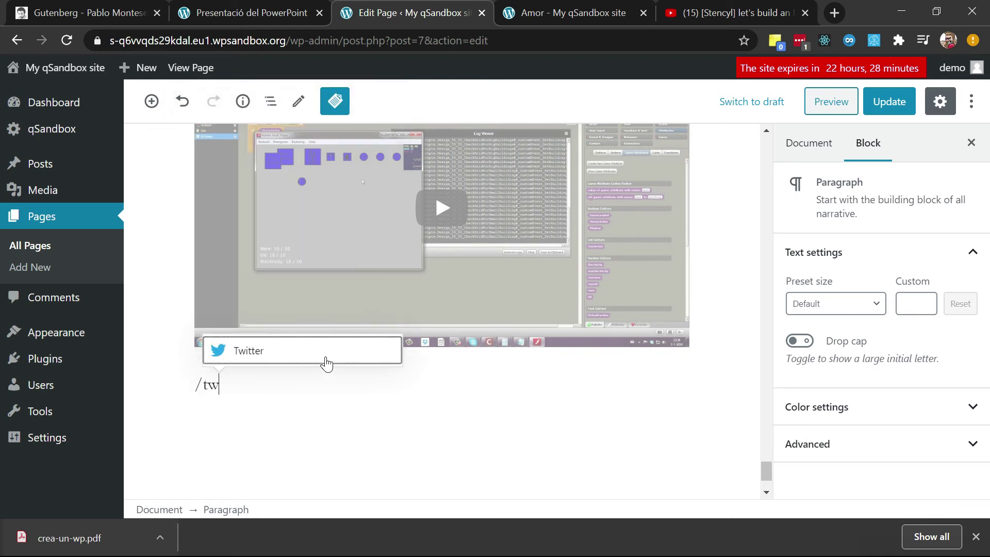
key(BackSpace)
key(BackSpace)
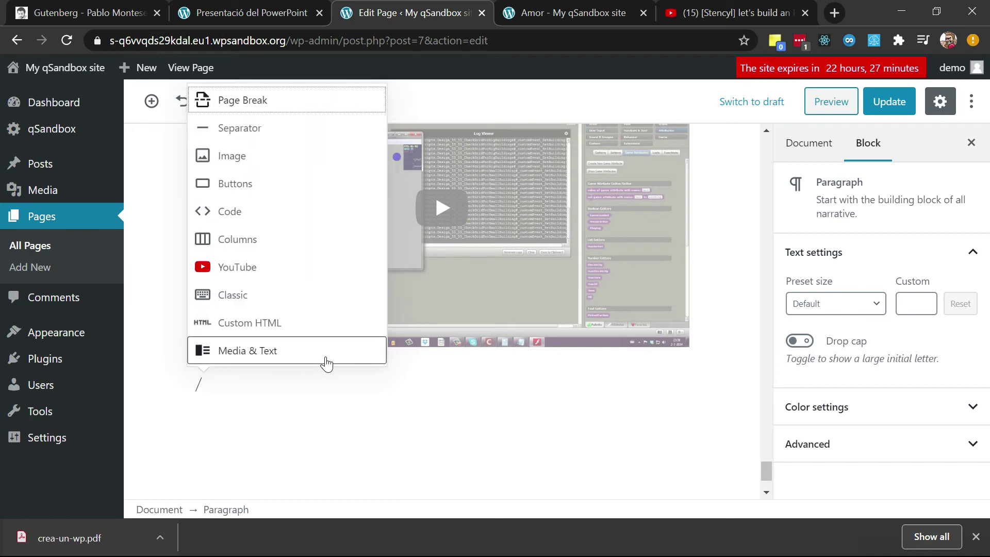
text(spo)
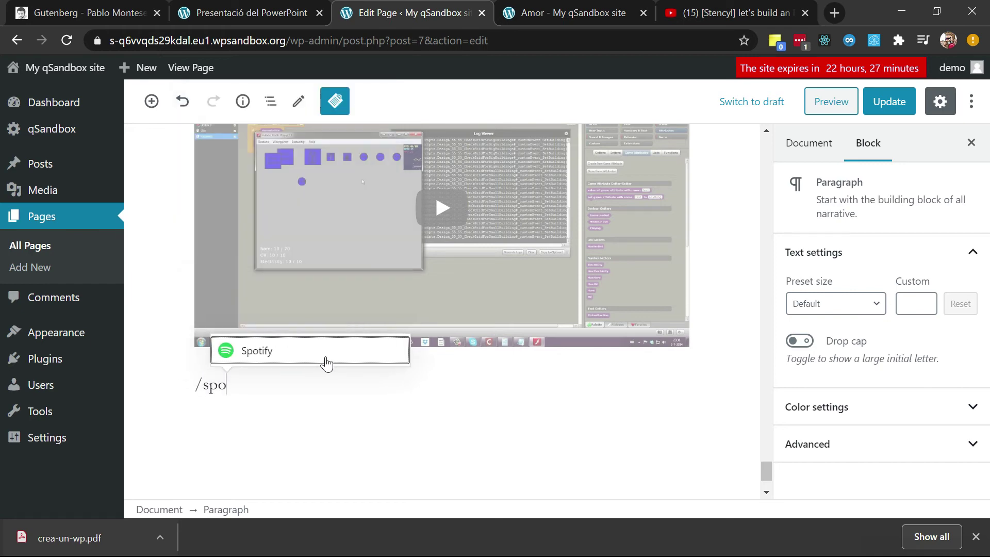
click(325, 362)
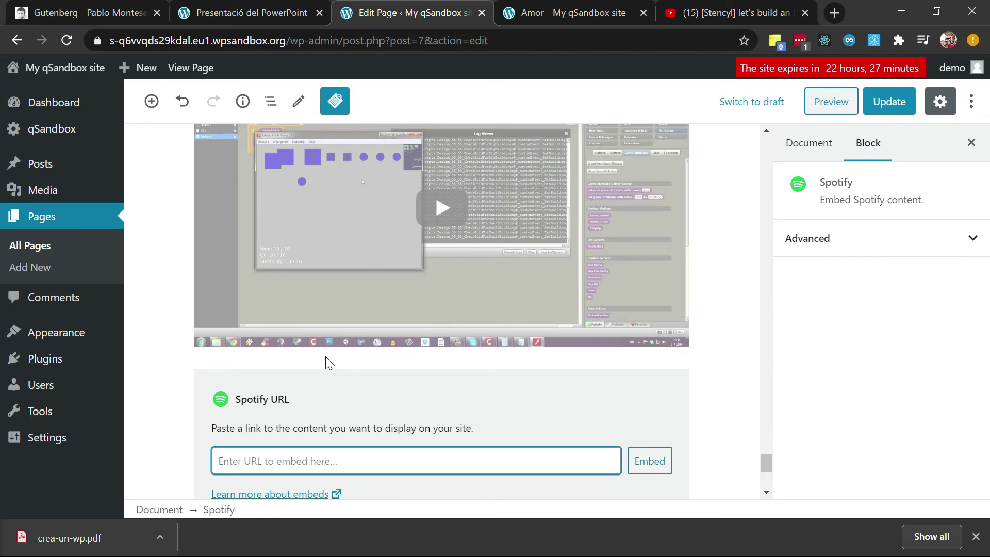
Search Google for "open spotify web" in a new browser tab and open the Spotify Web Player
key(ctrl+t)
text(spotify web)
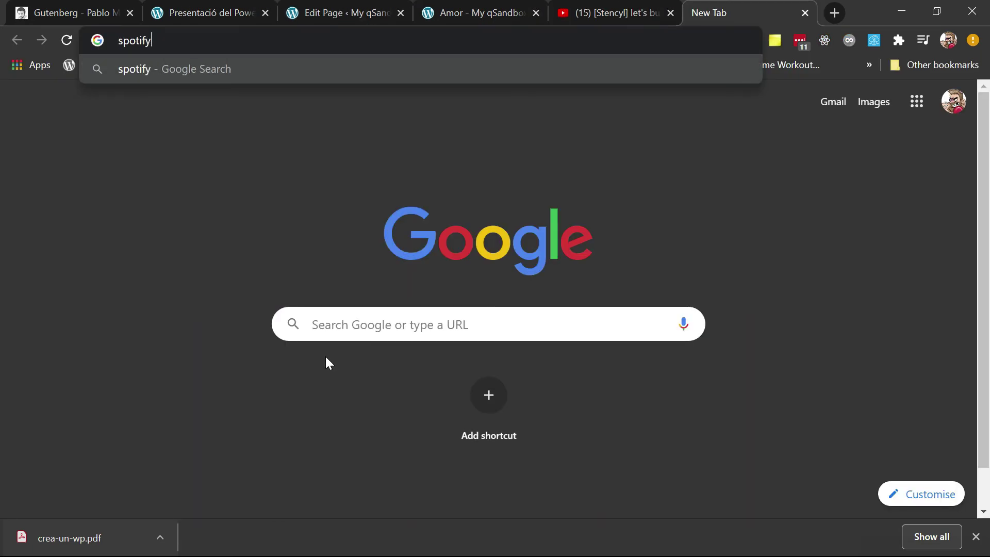
key(Return)
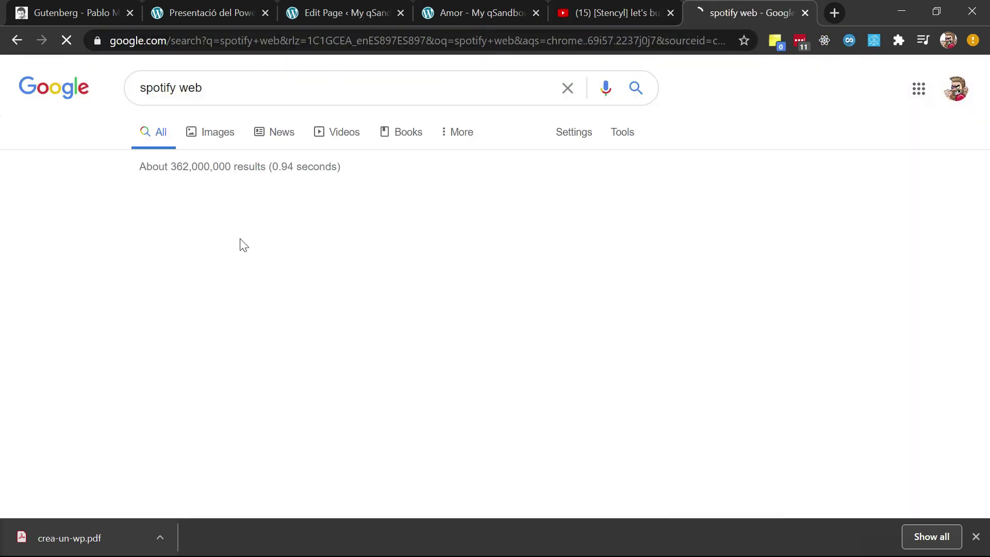
scroll(248, 360, down, 10)
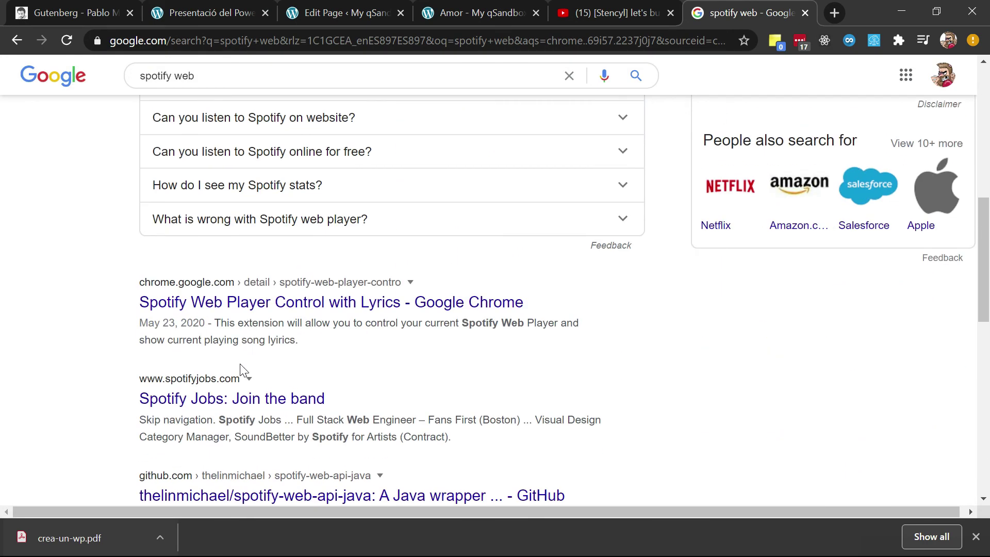
scroll(240, 366, down, 2)
scroll(236, 380, up, 10)
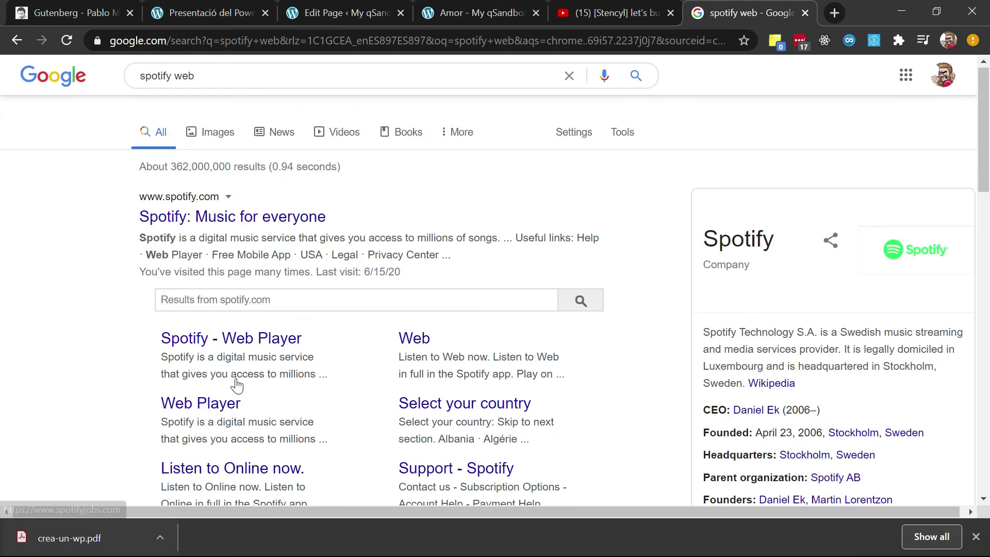
click(141, 87)
text(open)
key(Return)
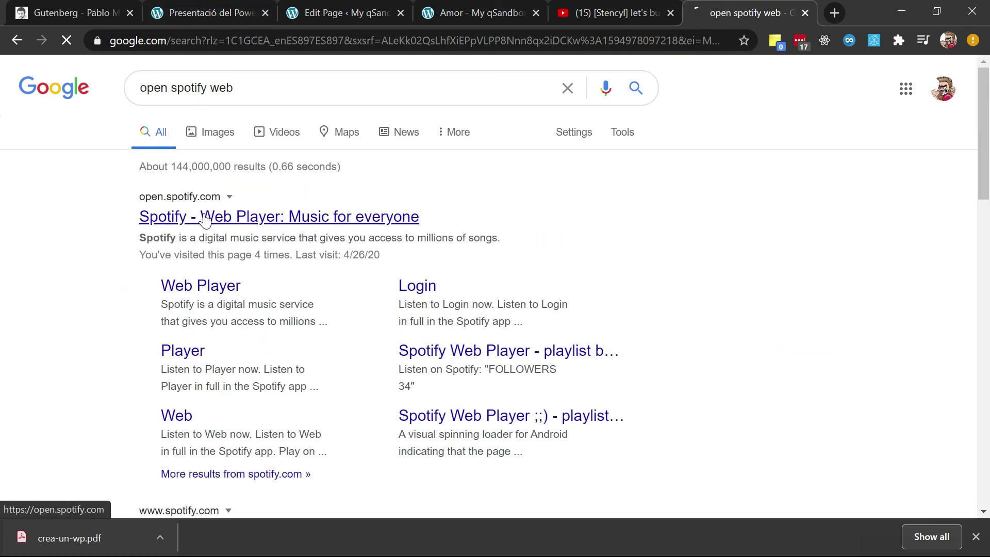
click(204, 218)
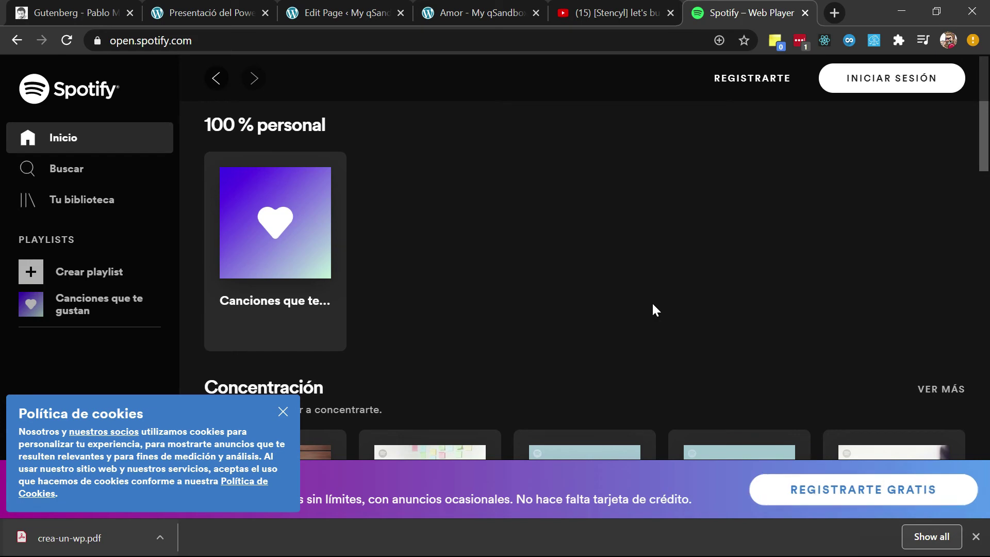
Try to play the liked songs playlist and open Tu biblioteca in the Spotify Web Player
mouse_move(294, 194)
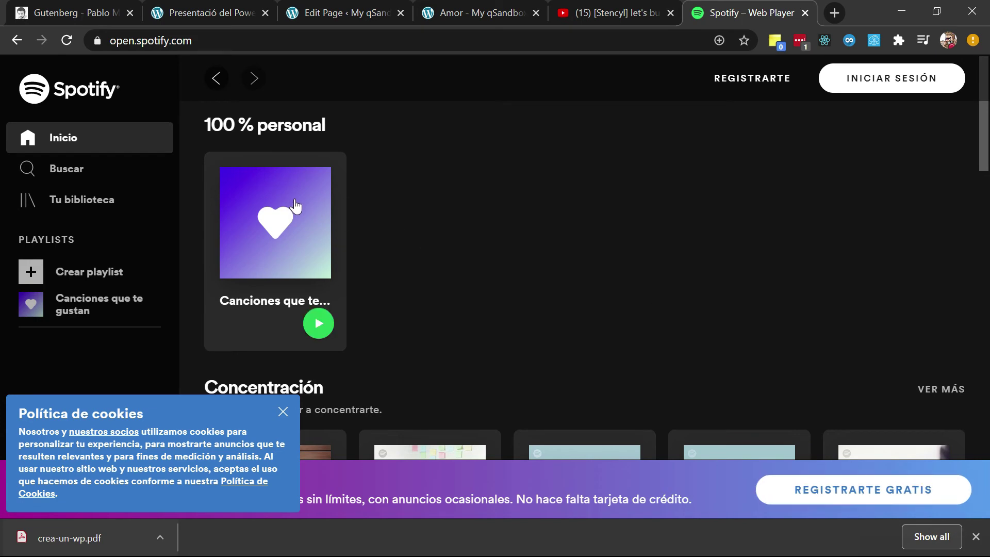
click(317, 324)
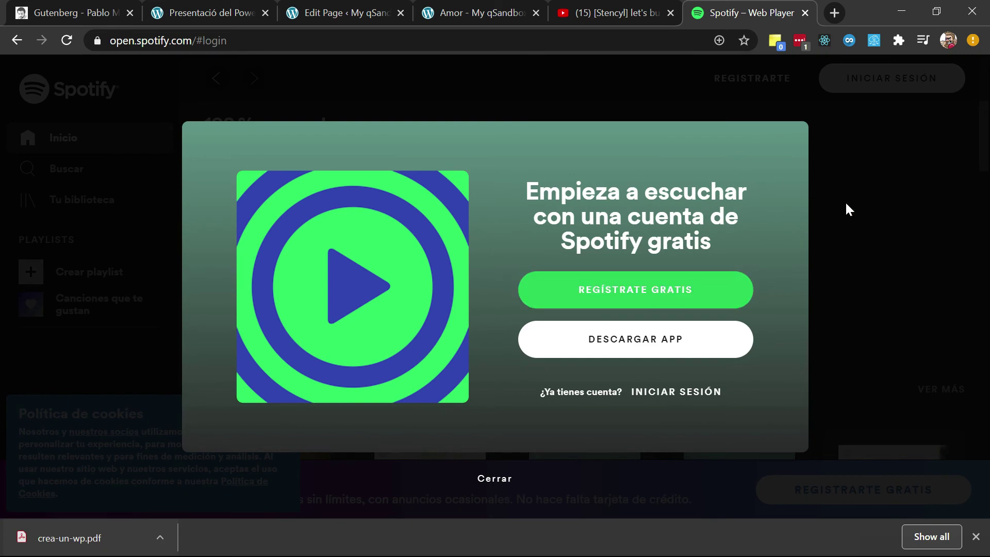
click(848, 209)
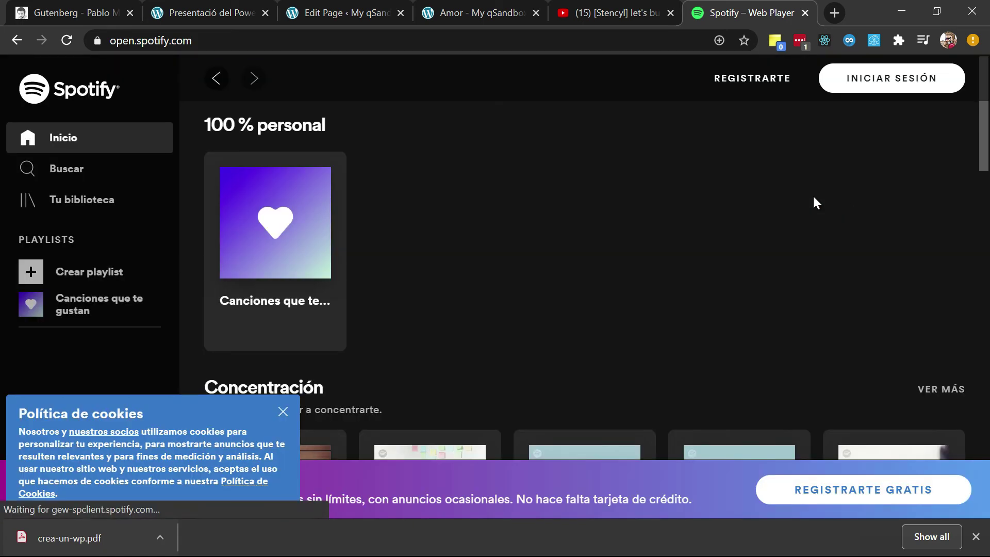
click(85, 206)
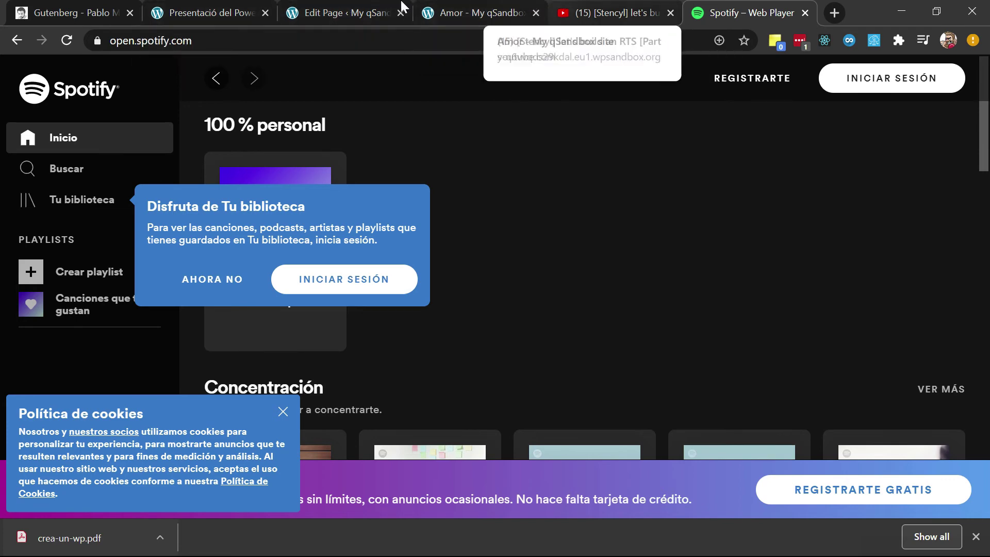
Return to the page editor and start an empty paragraph below the Spotify block
click(370, 7)
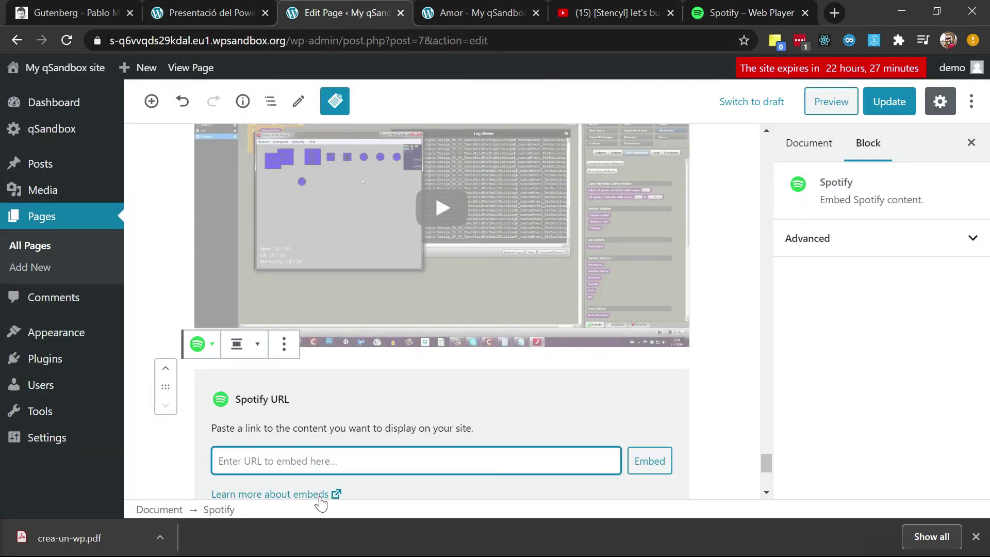
scroll(320, 498, down, 3)
click(277, 396)
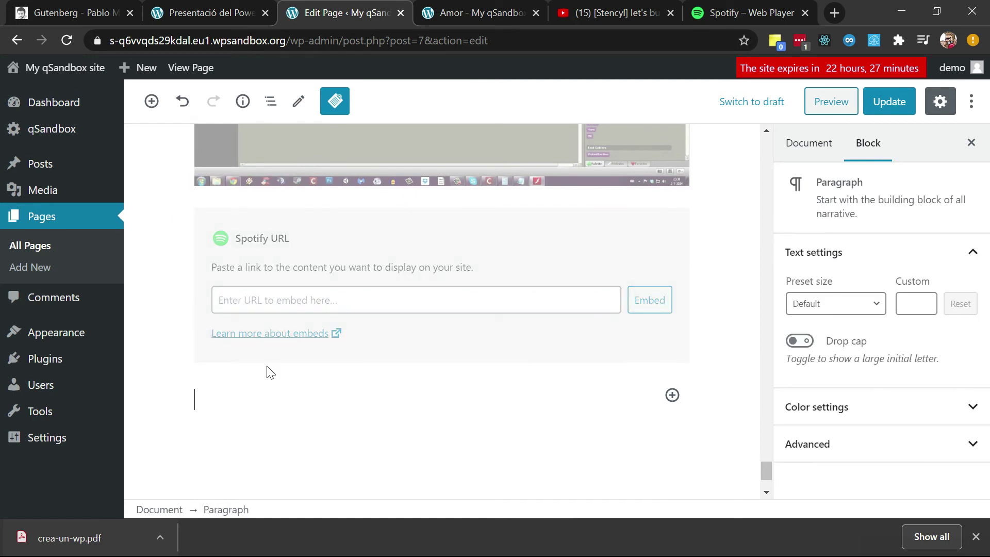
Consult the course notes on widget and shortcode blocks, and insert a Shortcode block in the page's empty last paragraph
click(83, 16)
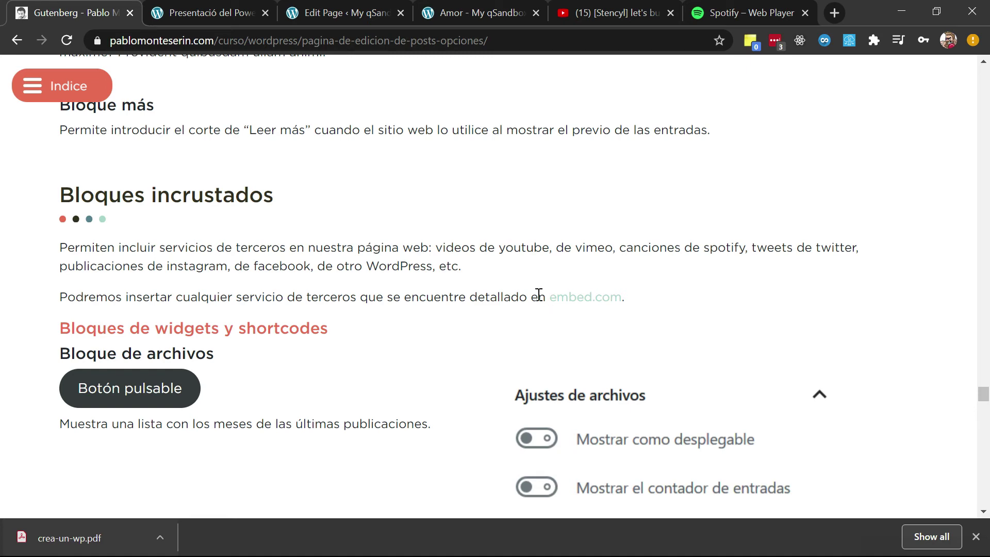
scroll(453, 298, down, 3)
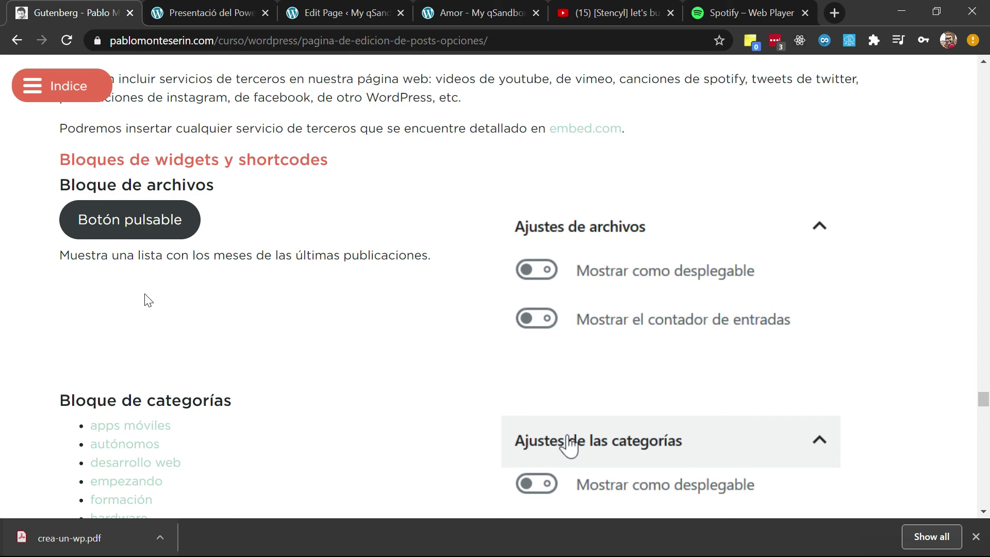
click(309, 14)
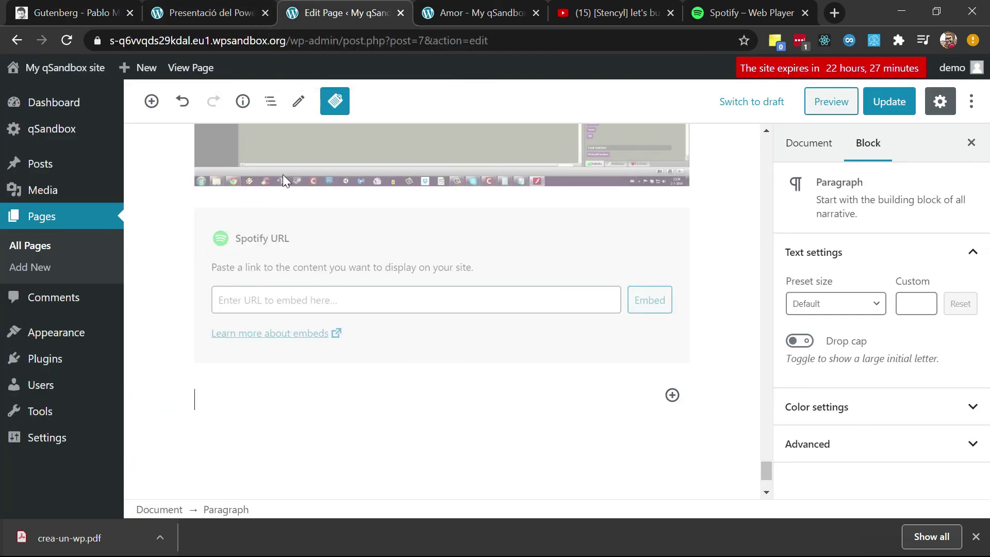
text(/shor)
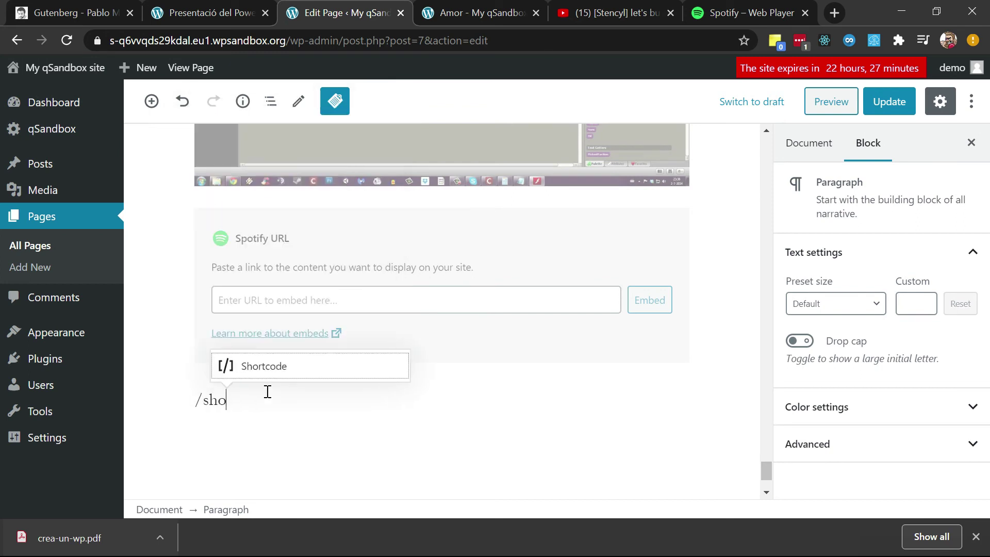
key(Return)
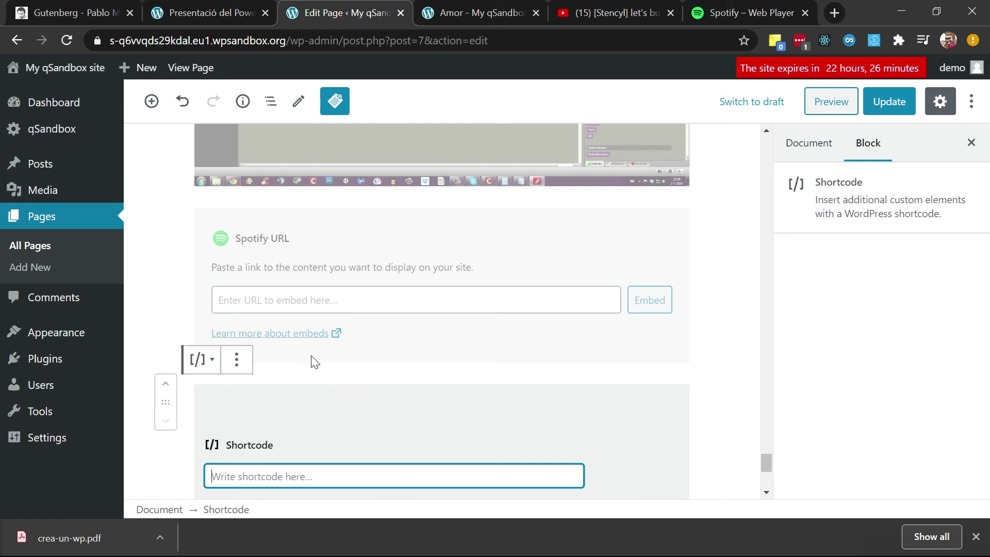
scroll(309, 460, down, 1)
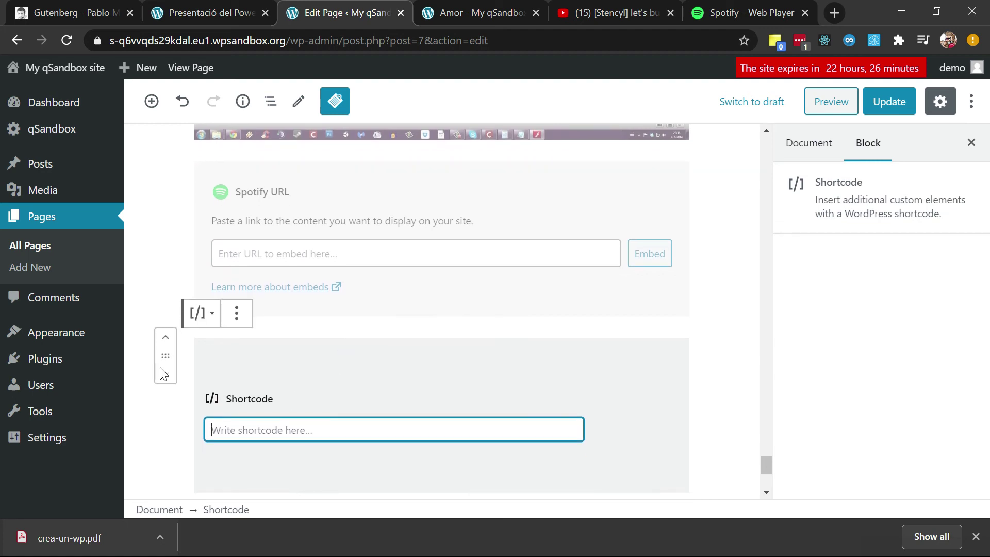
Open the WordPress admin in a separate browser tab and go to the Add Plugins page there
mouse_move(90, 183)
middle_click(45, 267)
click(407, 10)
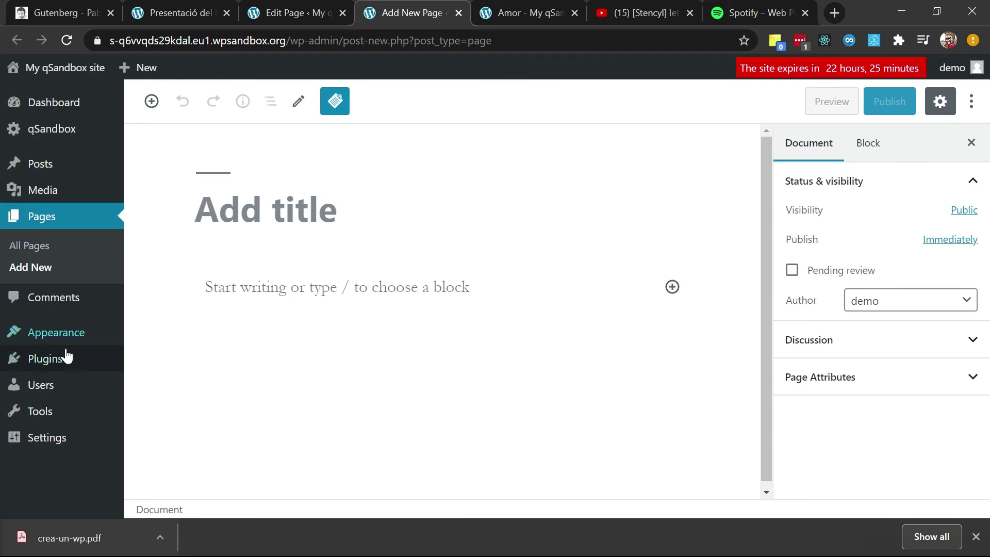
mouse_move(65, 356)
click(169, 382)
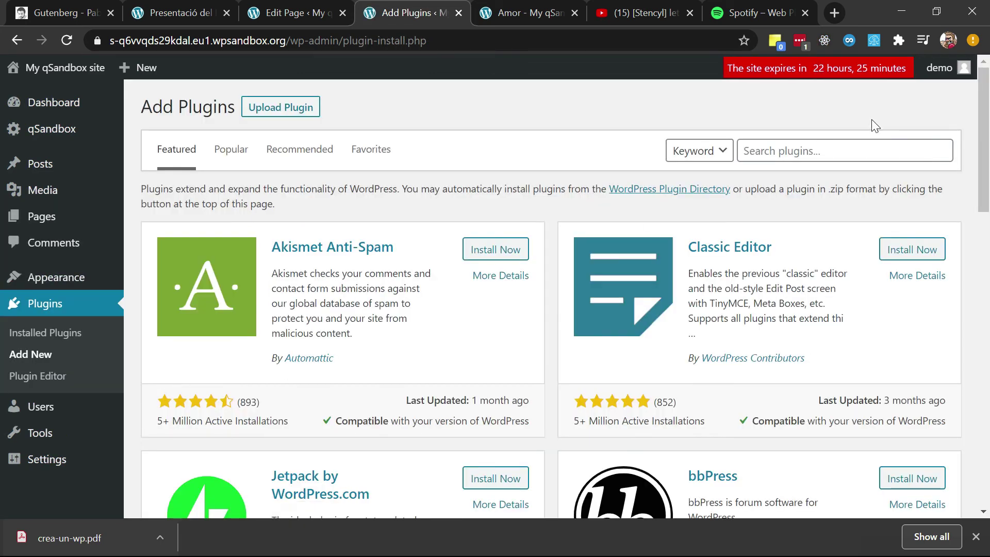
Search the plugin directory for "contact form 7", and install and activate the Contact Form 7 plugin
click(800, 147)
text(conta)
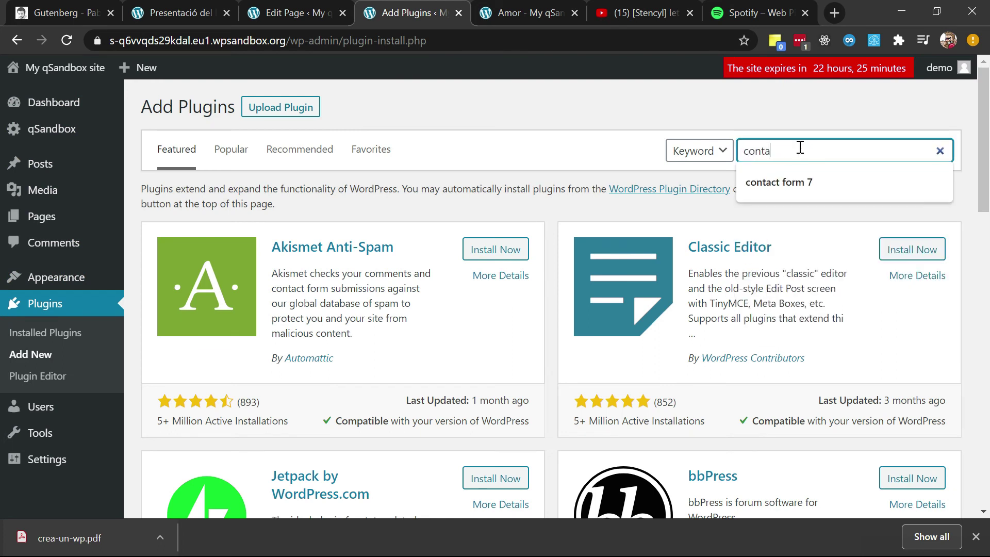
text(ct form 7)
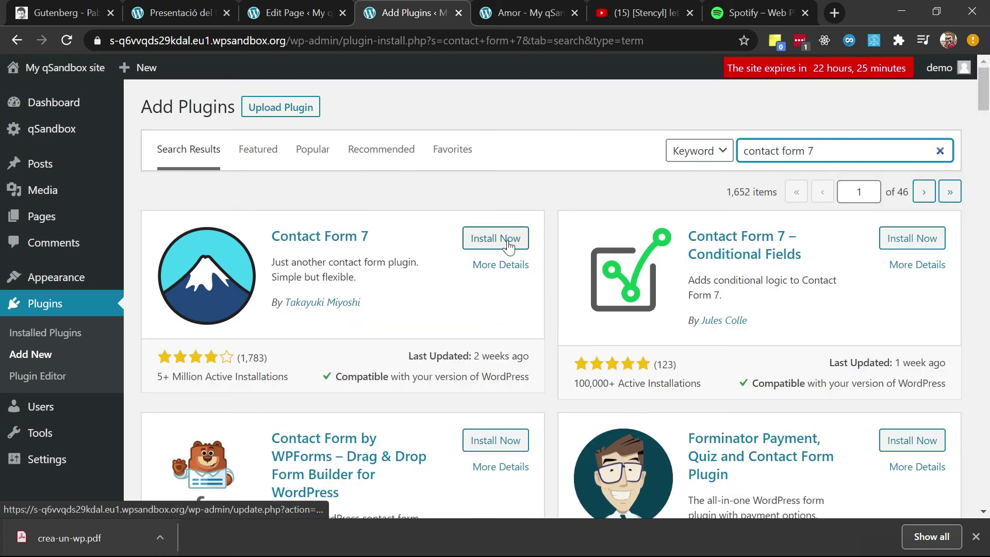
click(507, 247)
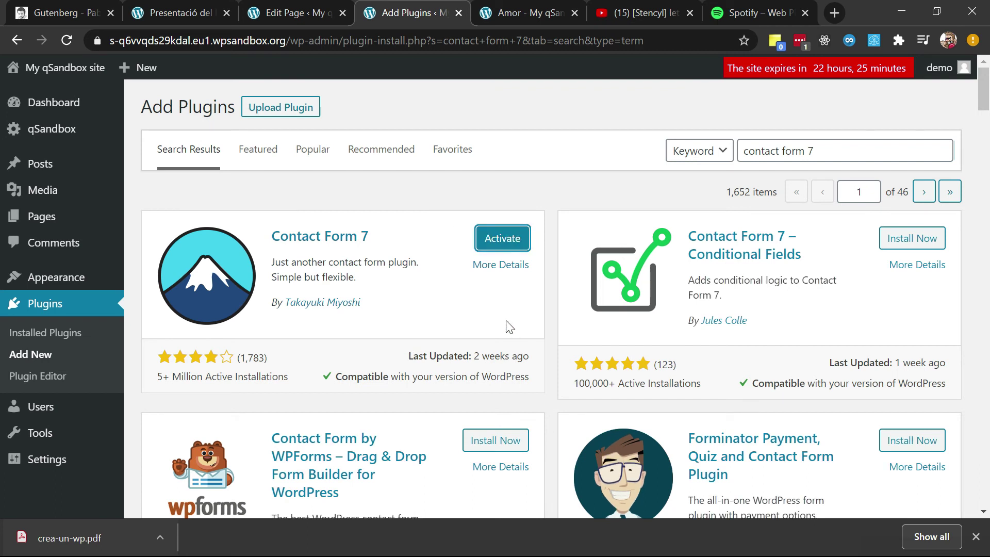
click(515, 241)
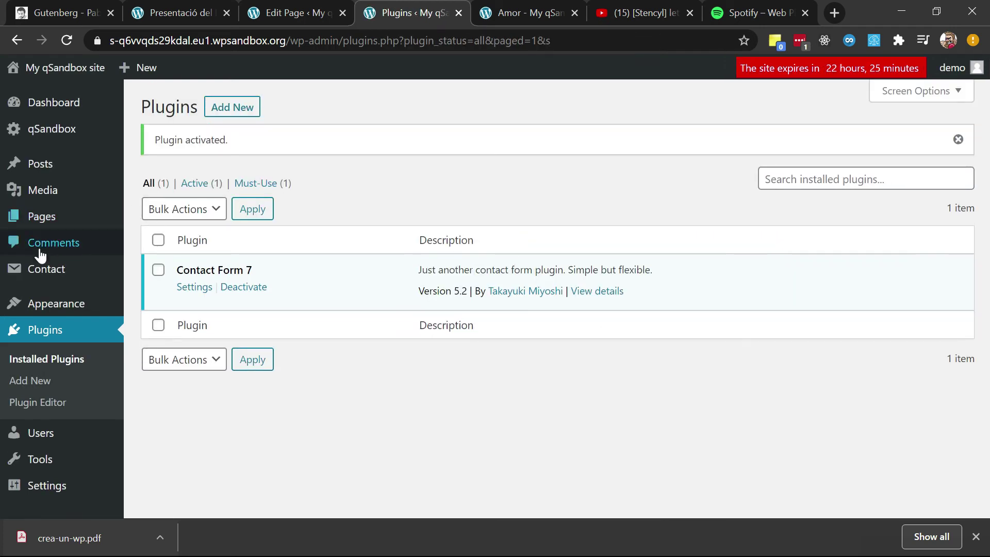
Open the list of contact forms and copy the shortcode of Contact form 1
mouse_move(60, 269)
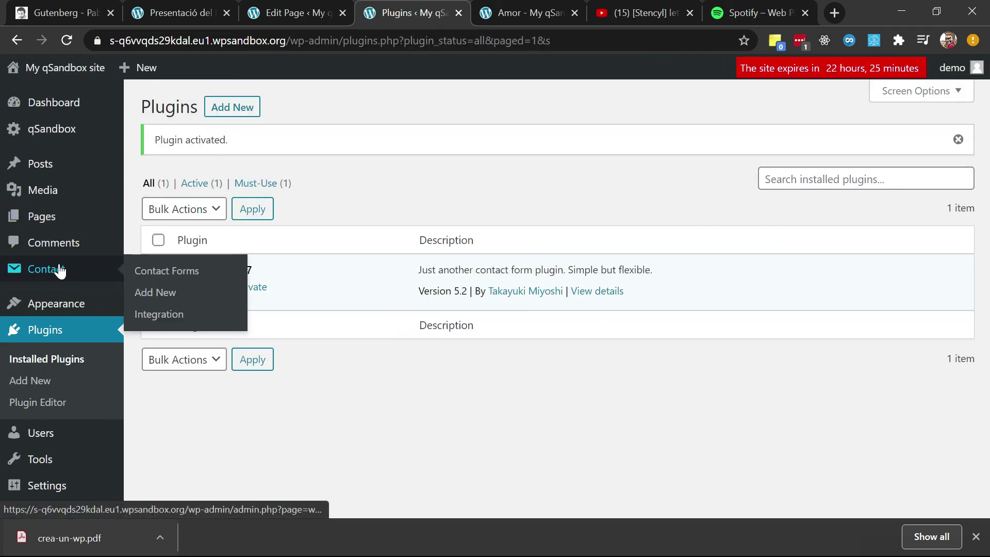
click(179, 278)
scroll(521, 345, down, 2)
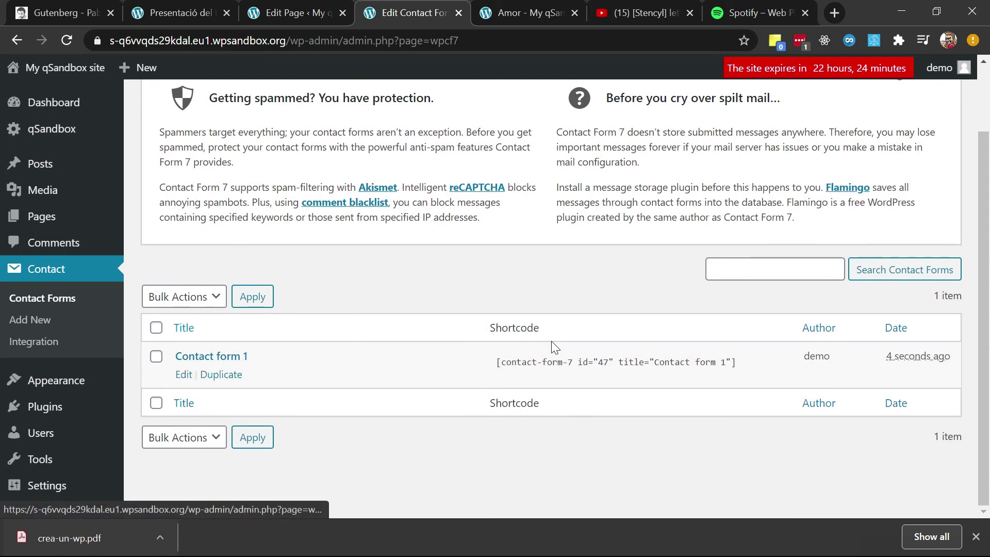
click(548, 357)
key(ctrl+c)
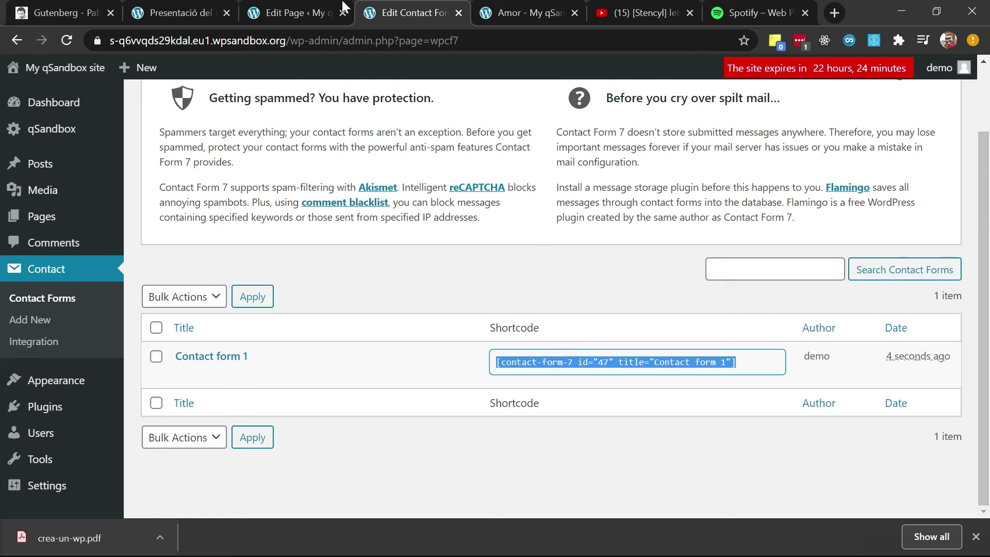
Return to the page editor and paste [contact-form-7 id="47" title="Contact form 1"] into the Shortcode block
click(293, 11)
click(266, 430)
key(ctrl+v)
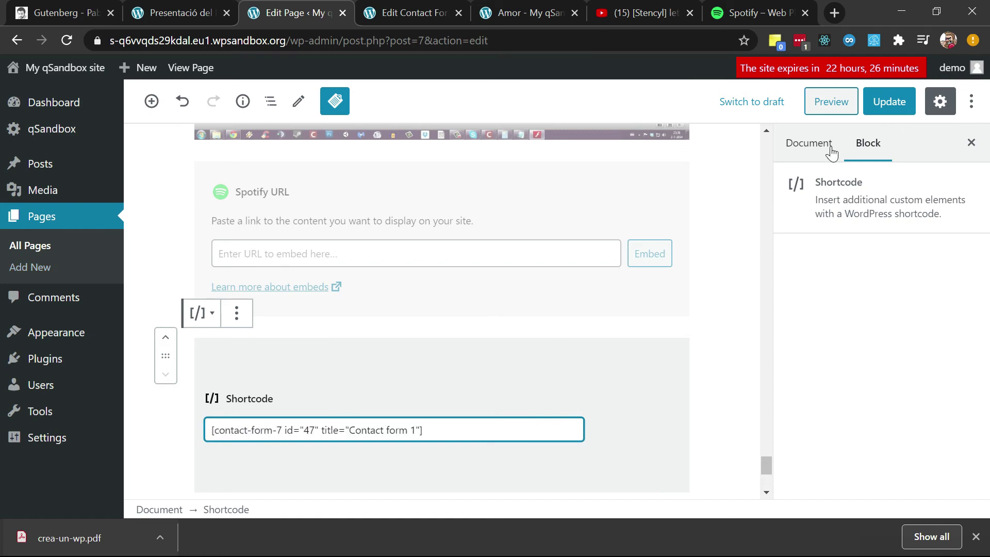
Update the page with the contact form shortcode and close the Edit Contact Form tab
click(889, 102)
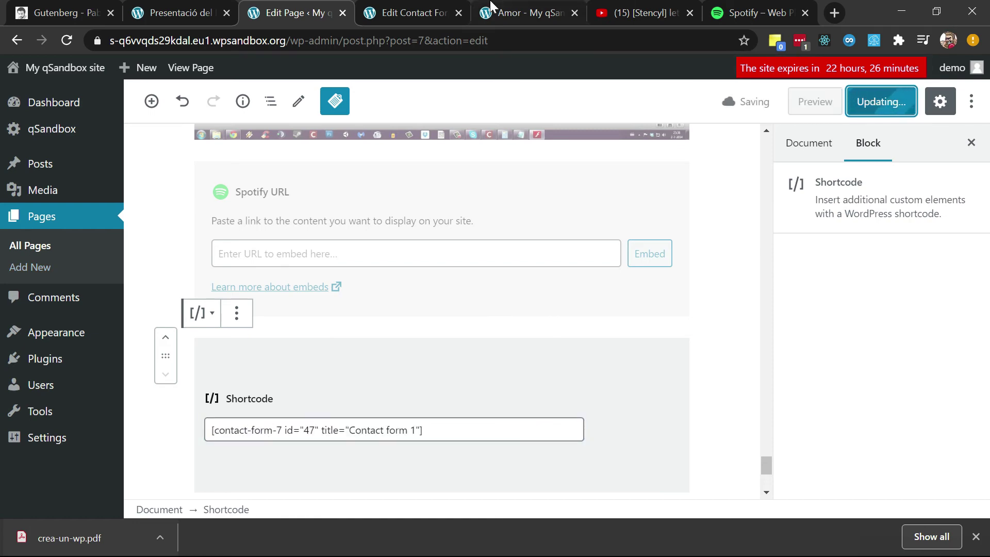
click(443, 12)
click(458, 12)
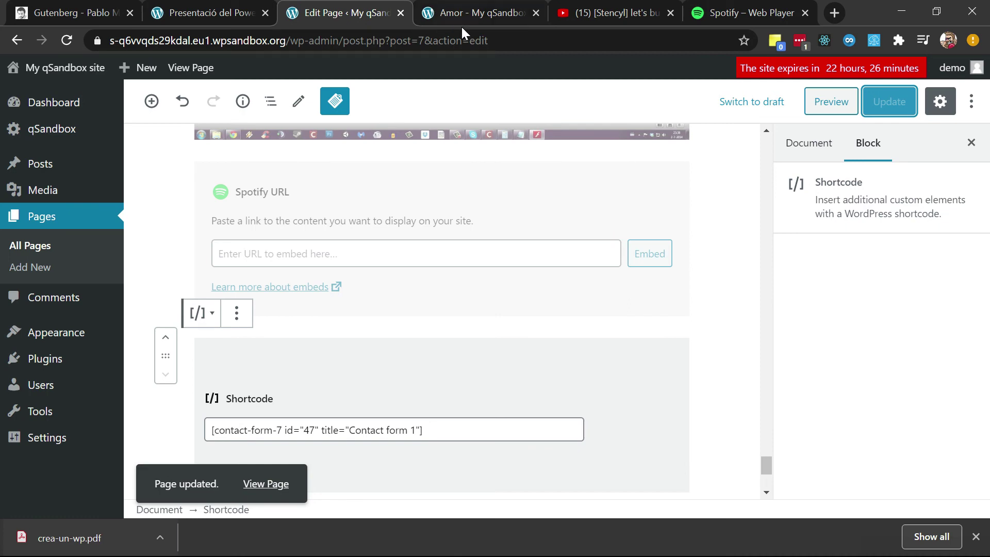
Reload the published Amor page and check the contact form below the embedded video
click(471, 14)
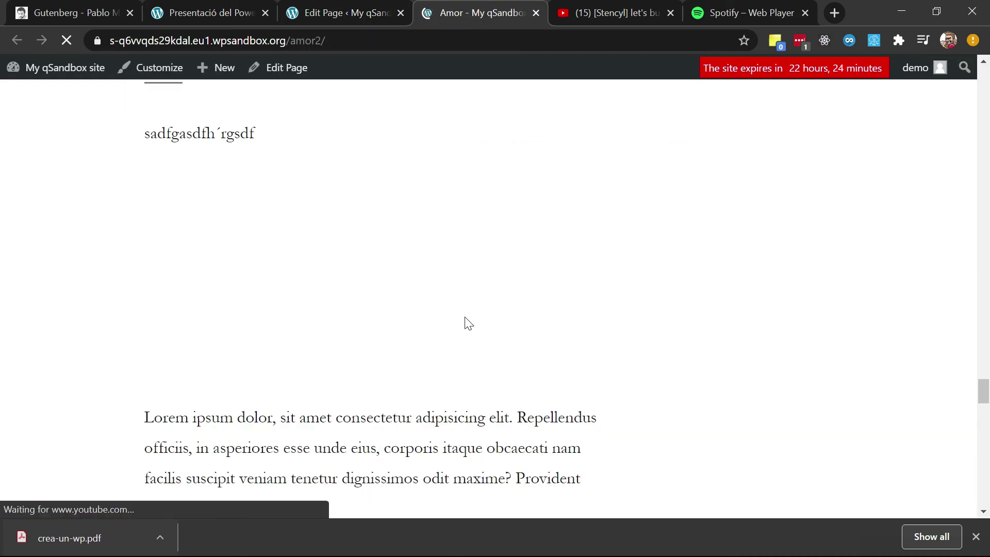
scroll(466, 322, down, 15)
scroll(453, 407, up, 10)
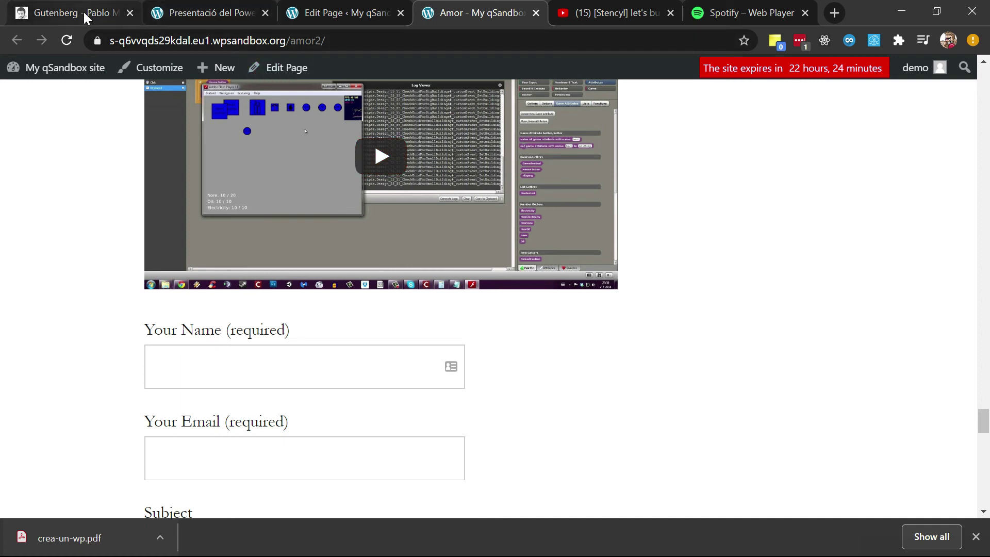
Return to the page editor and add a Social Icons block below the Shortcode block, using "/widgets" to find it
click(340, 12)
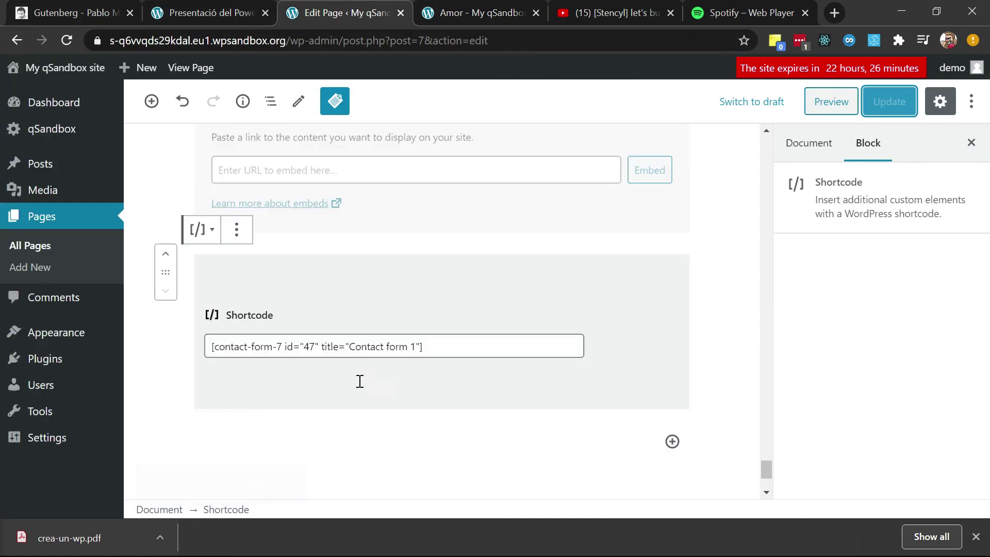
scroll(360, 381, down, 3)
click(289, 278)
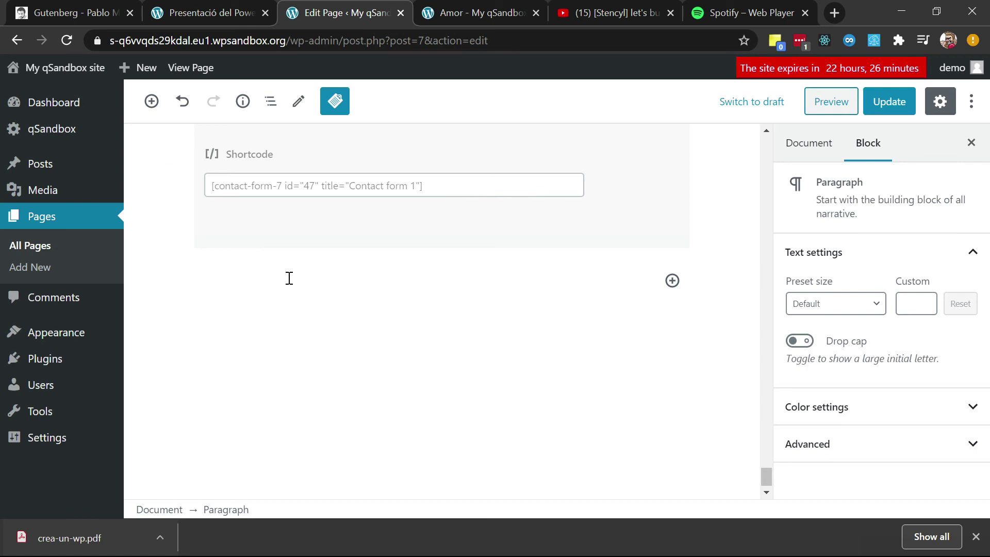
text(/wid)
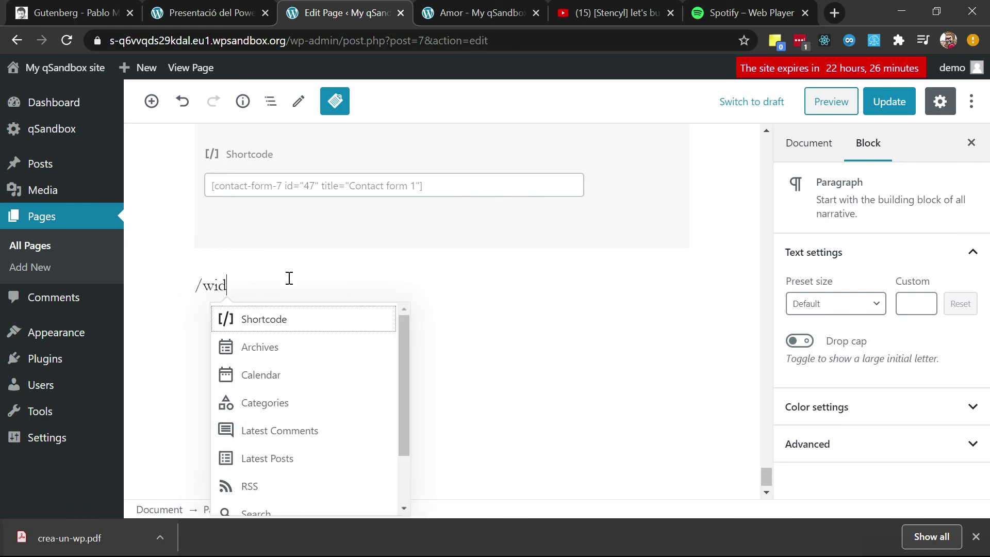
text(get)
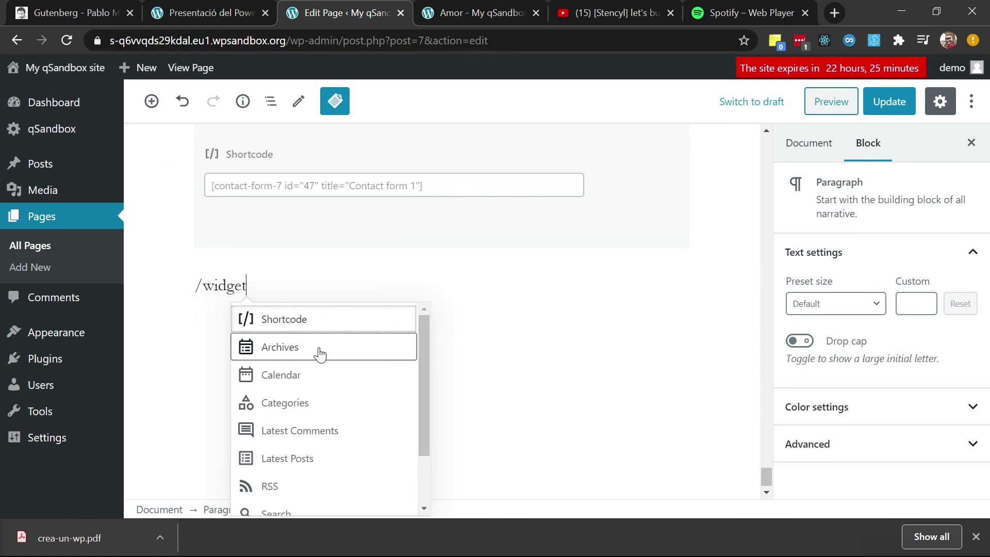
scroll(319, 353, down, 2)
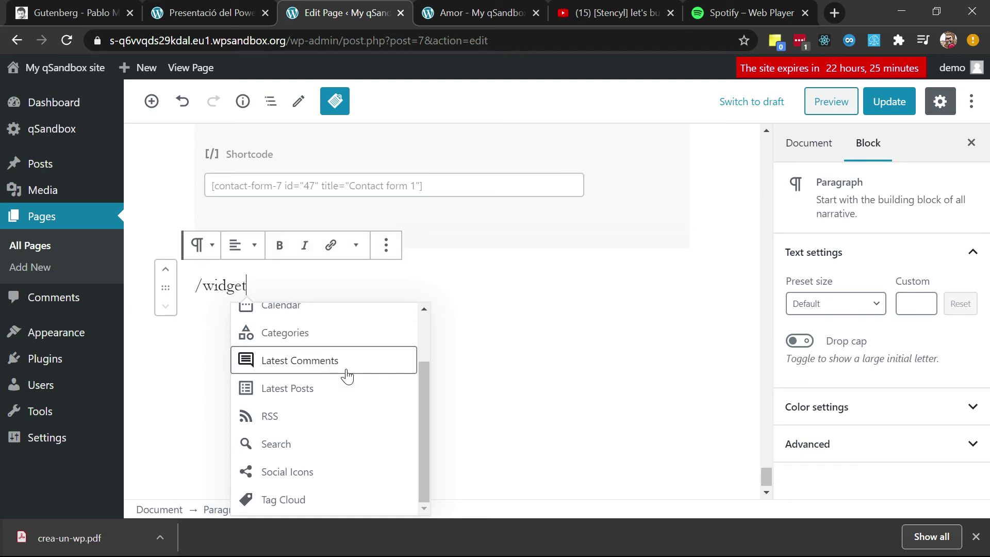
text(s)
scroll(347, 386, up, 2)
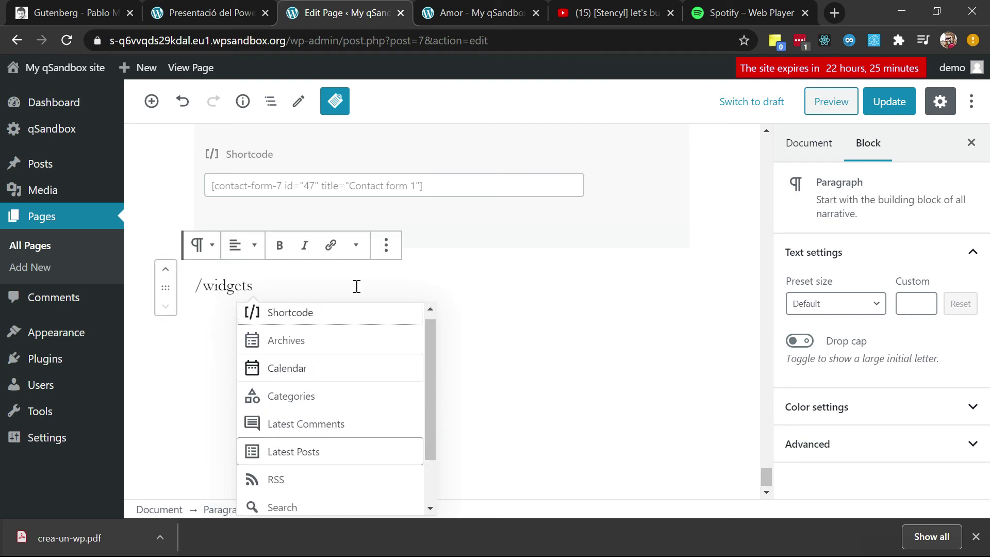
scroll(343, 417, down, 2)
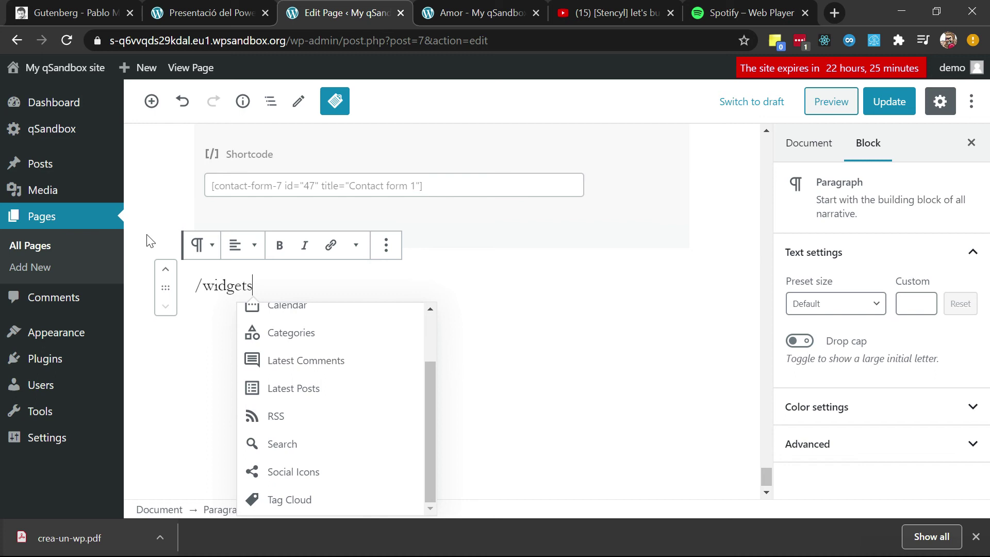
mouse_move(88, 336)
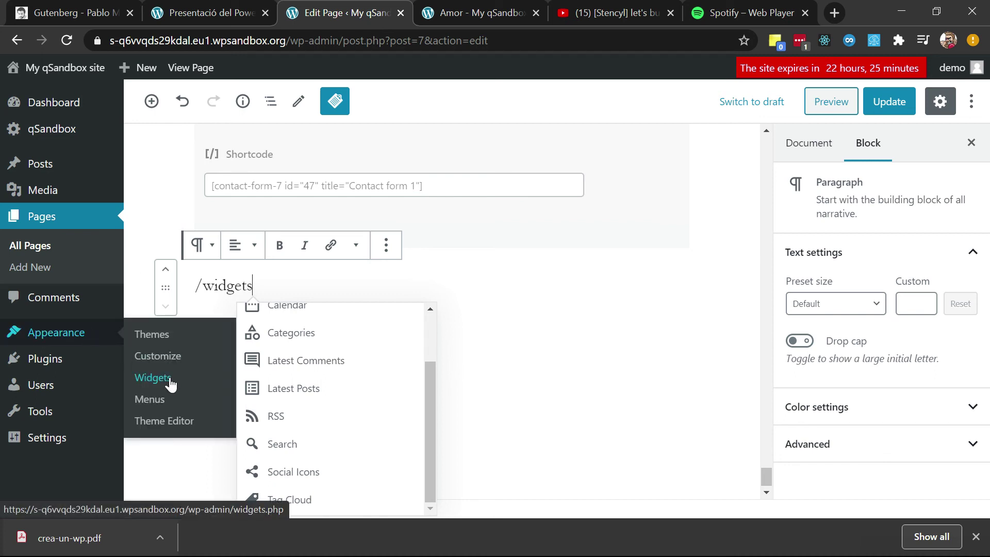
click(293, 472)
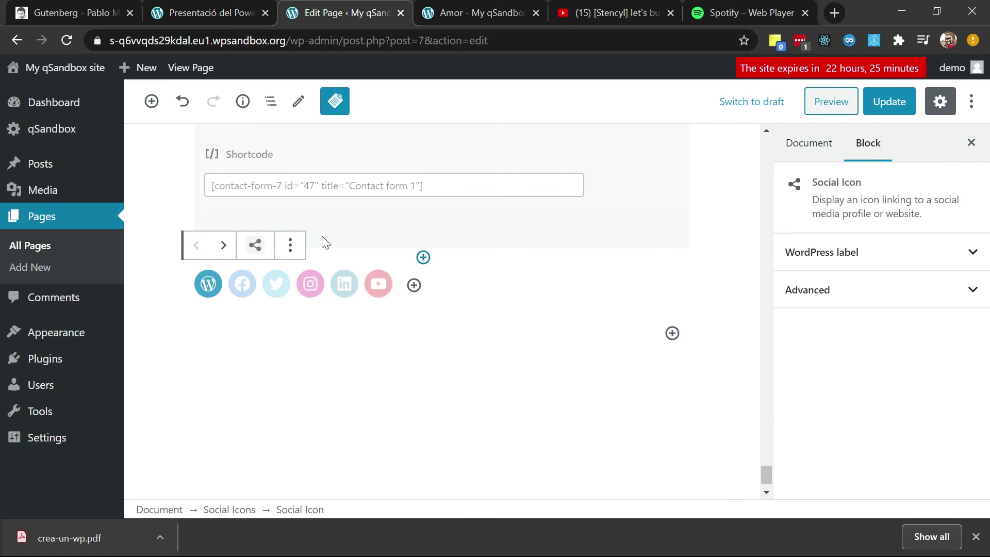
Examine the link address fields of the WordPress, Facebook and Twitter icons in the Social Icons block
click(218, 287)
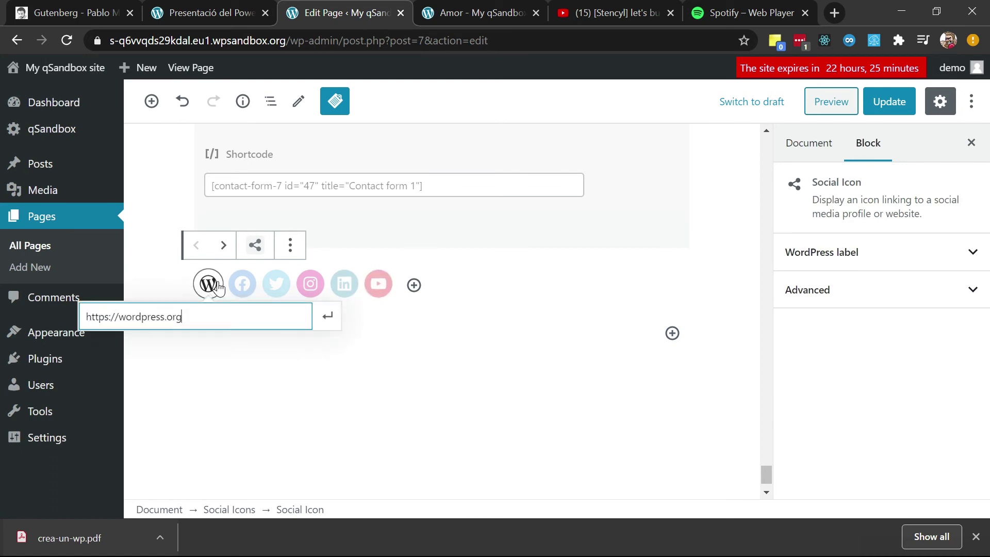
click(250, 284)
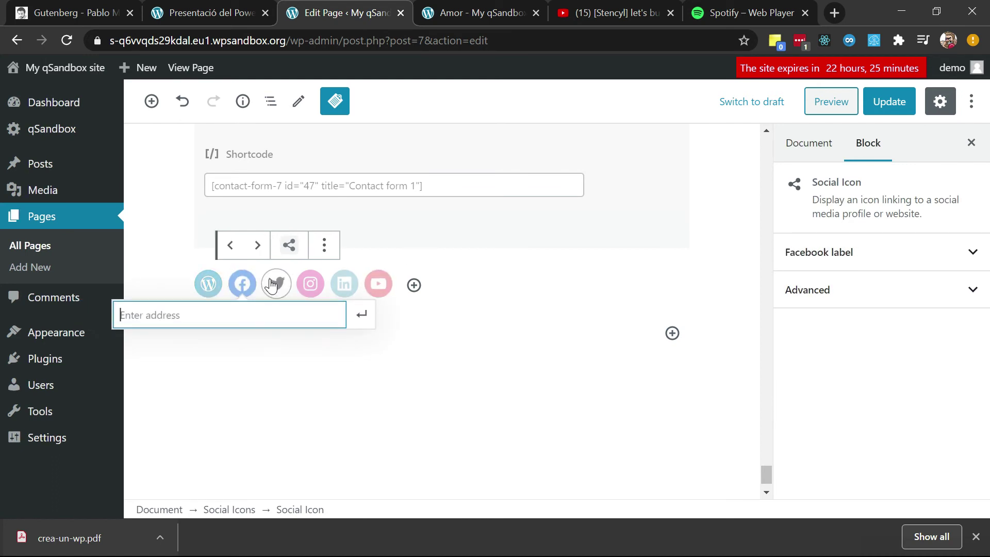
click(272, 285)
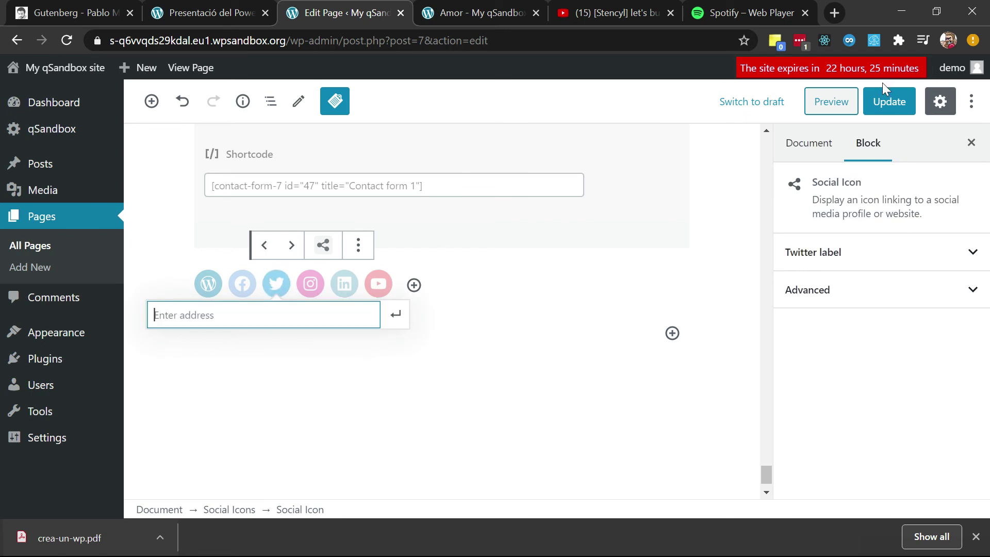
Update the page and open its published version in a new tab to check the social icons below the contact form
click(881, 101)
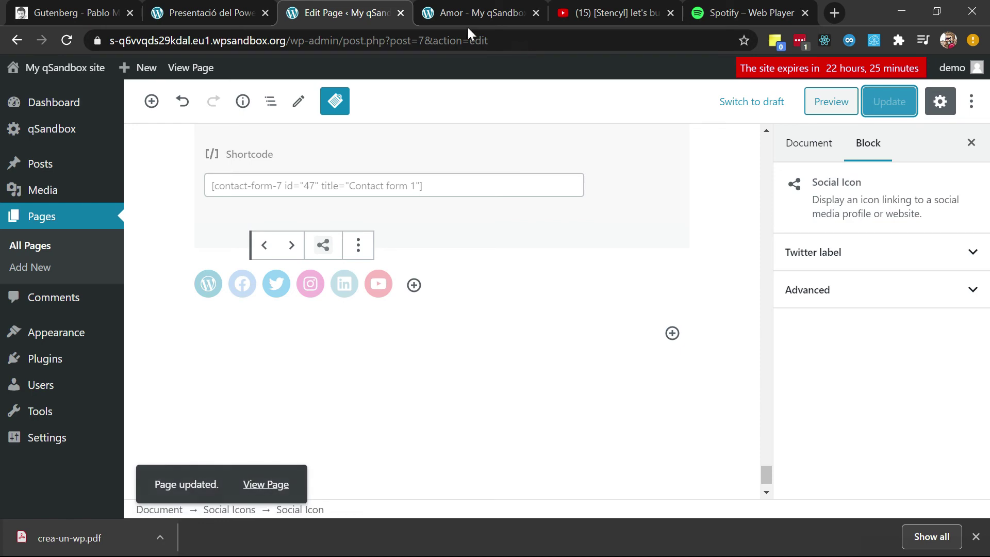
click(191, 68)
click(386, 6)
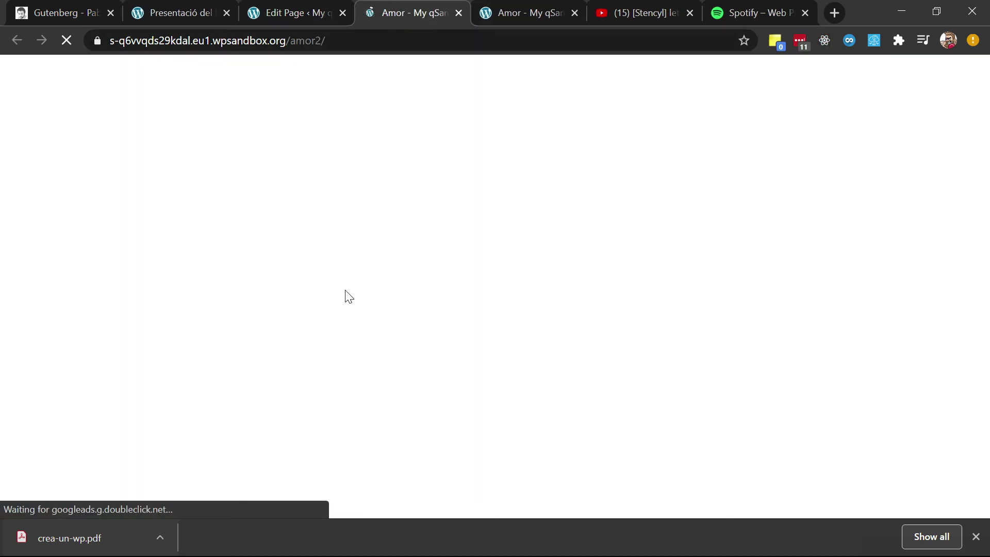
scroll(344, 294, down, 5)
scroll(345, 294, down, 20)
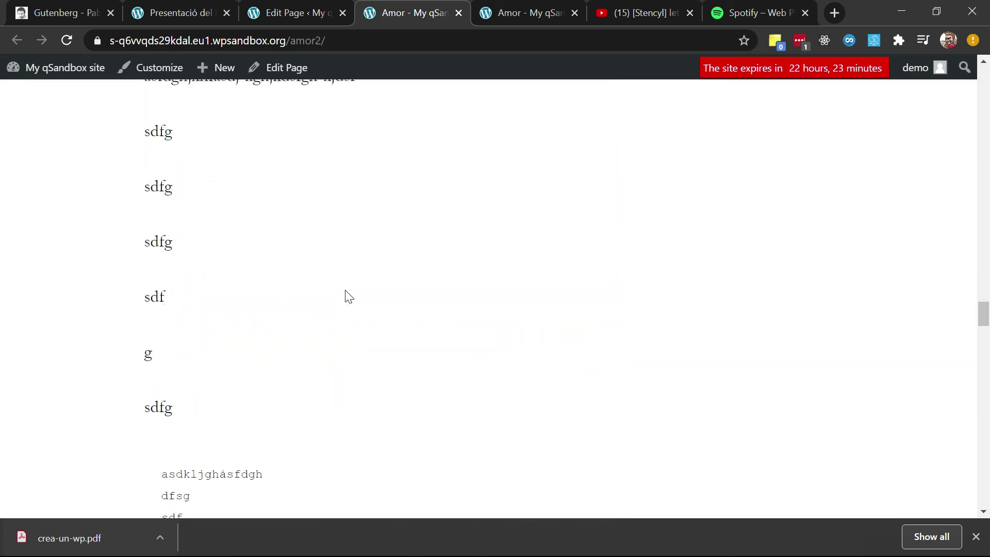
scroll(346, 292, down, 15)
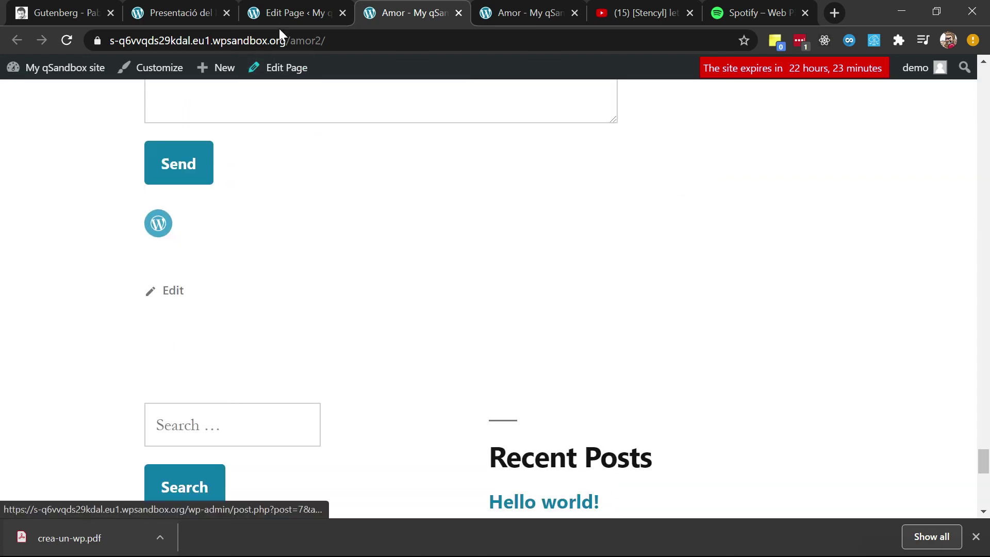
Reuse the YouTube video's browser tab to search the web for the course author's name followed by "tutor"
click(291, 12)
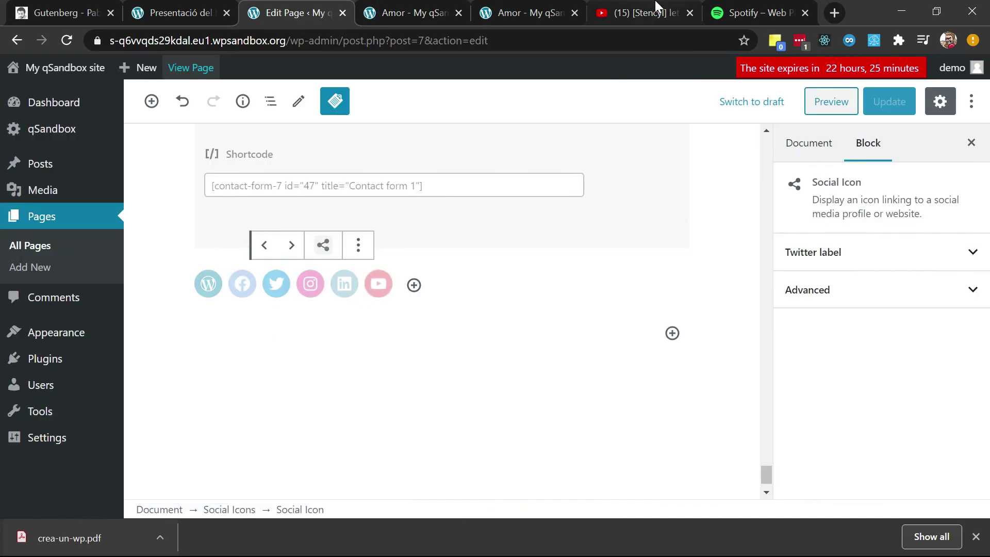
click(645, 12)
click(323, 42)
text(pablo monteseri)
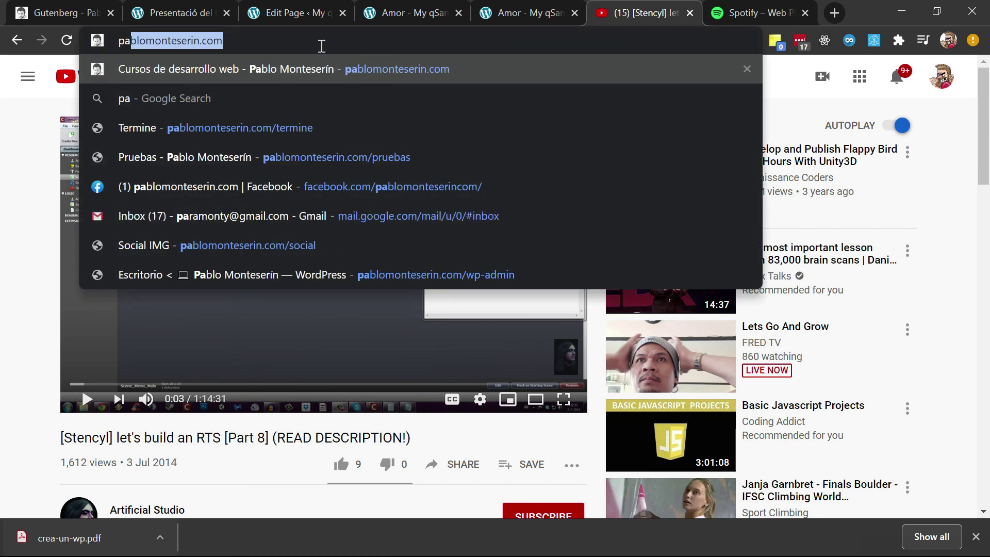
text(n tutor)
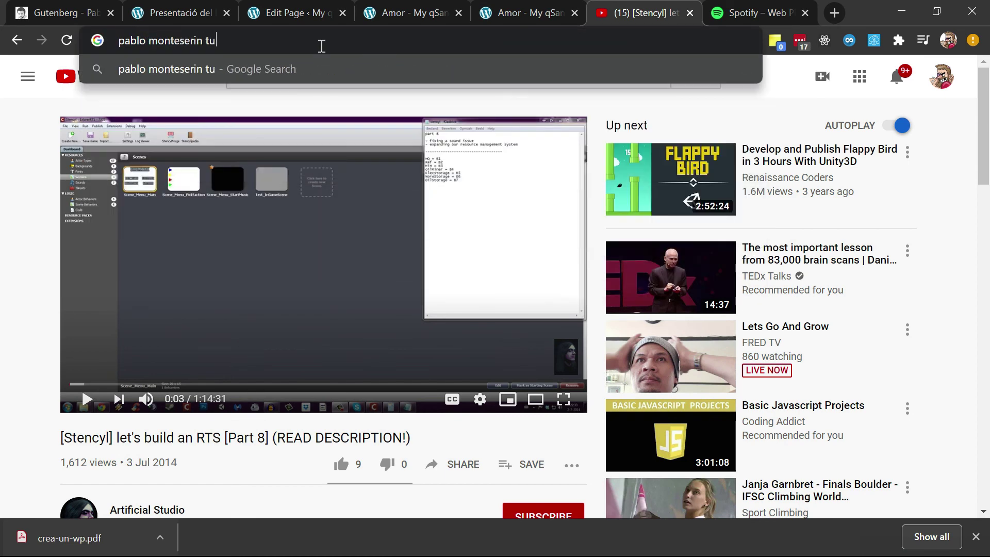
key(Return)
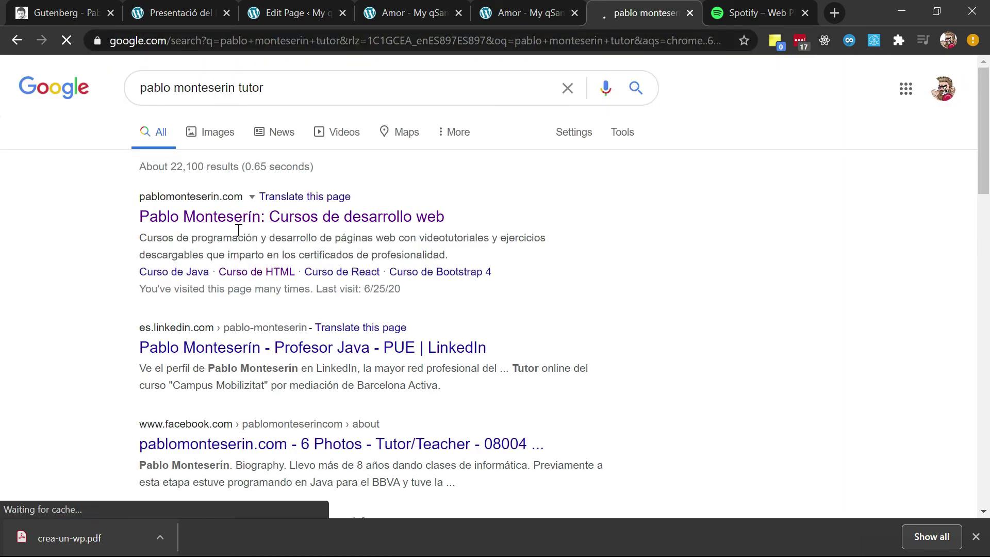
Open the "HTML y PHP Formulario de contacto" video from the search results and pause its playback
scroll(237, 229, down, 2)
scroll(241, 235, down, 1)
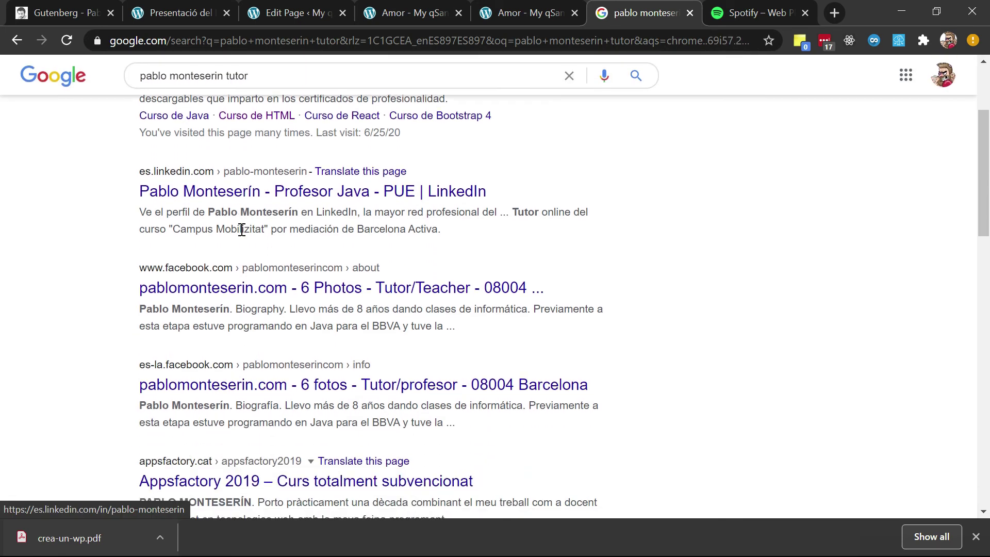
scroll(241, 230, down, 2)
scroll(241, 229, down, 4)
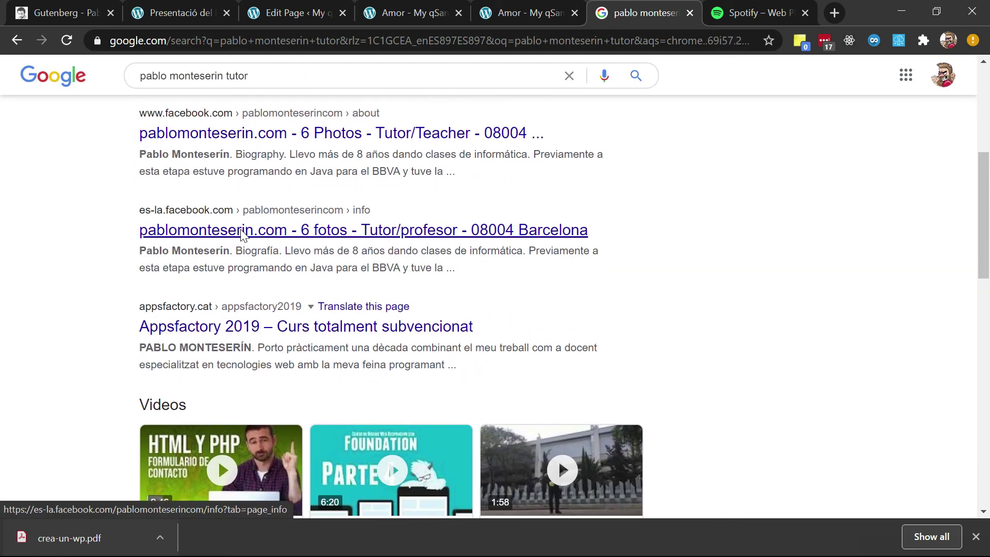
click(241, 290)
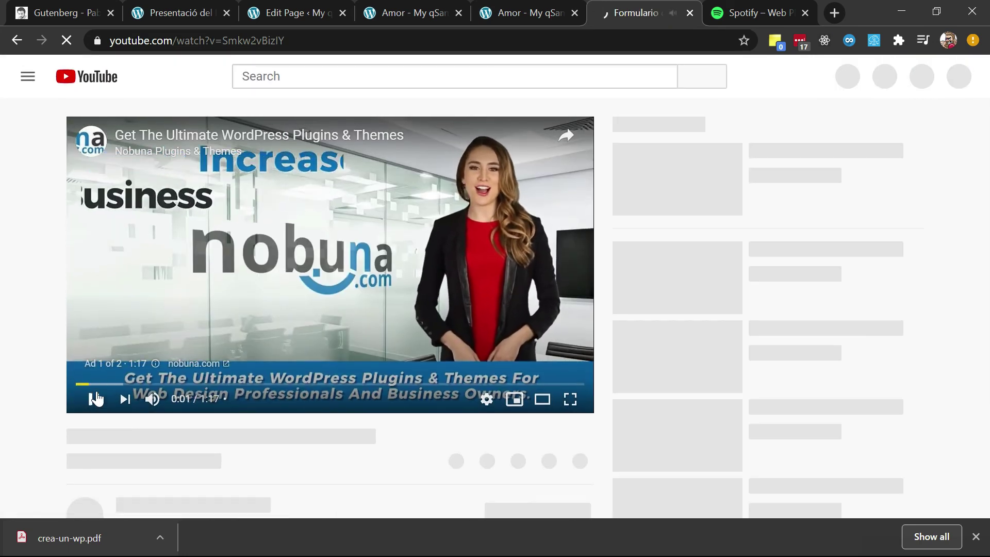
click(96, 398)
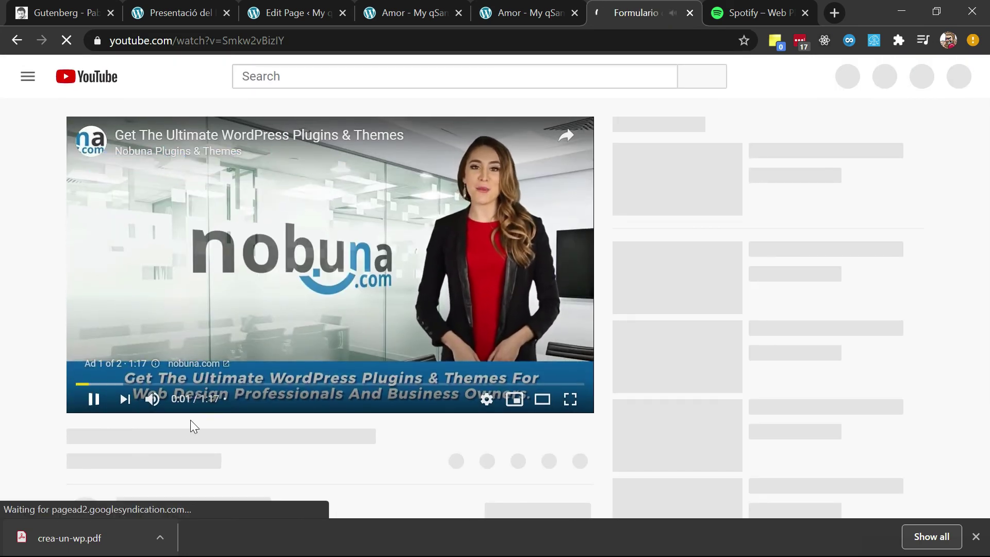
scroll(190, 419, down, 1)
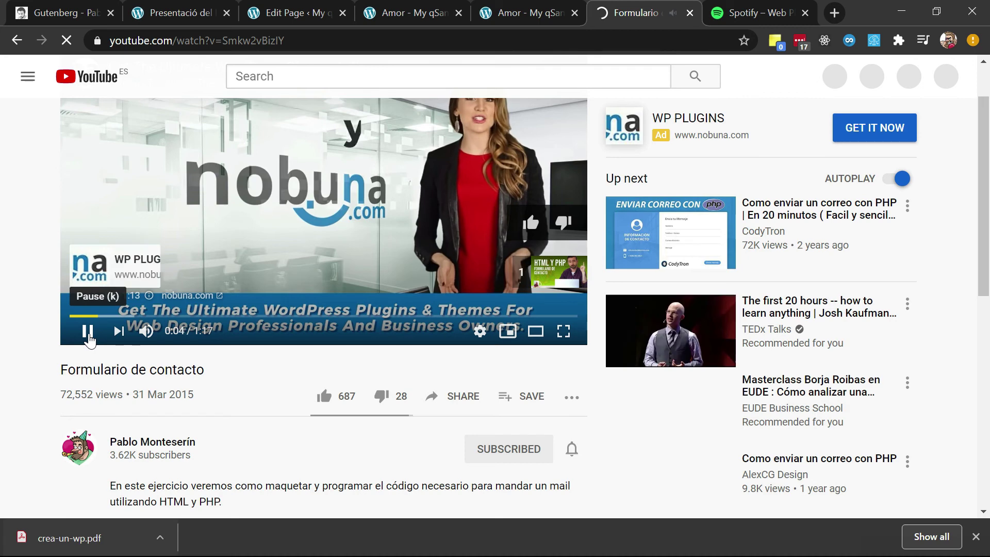
click(86, 333)
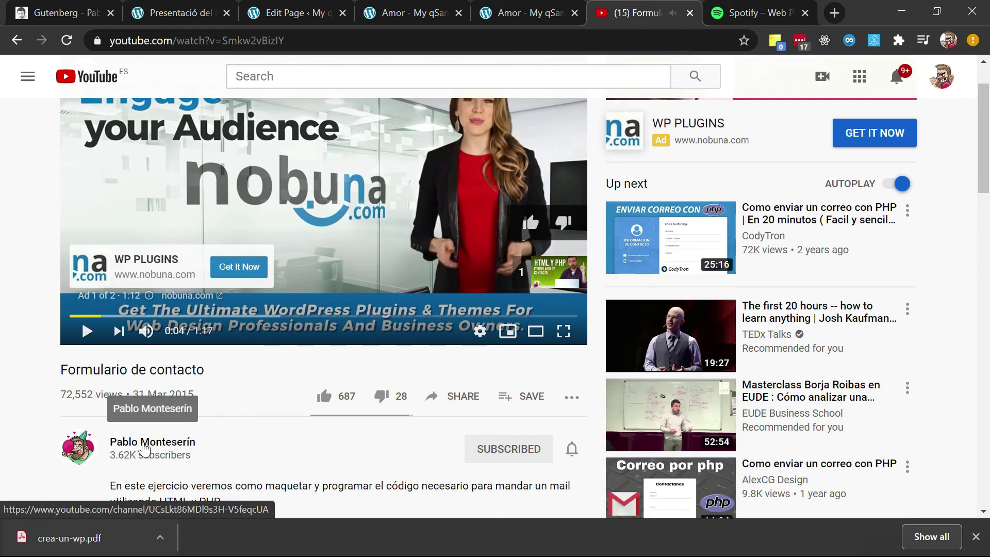
Open the YouTube channel of the video's author and copy the channel's address
click(141, 449)
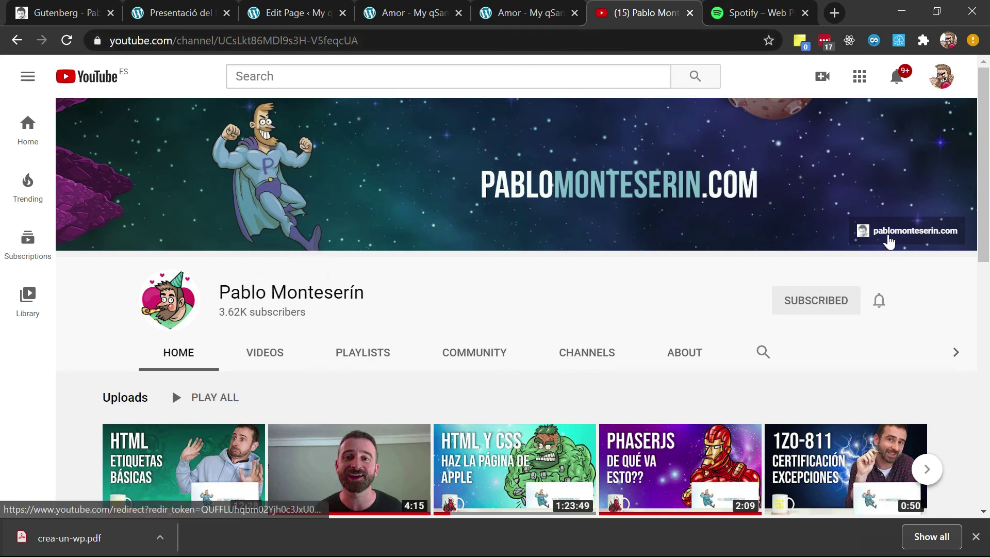
click(333, 39)
key(ctrl+c)
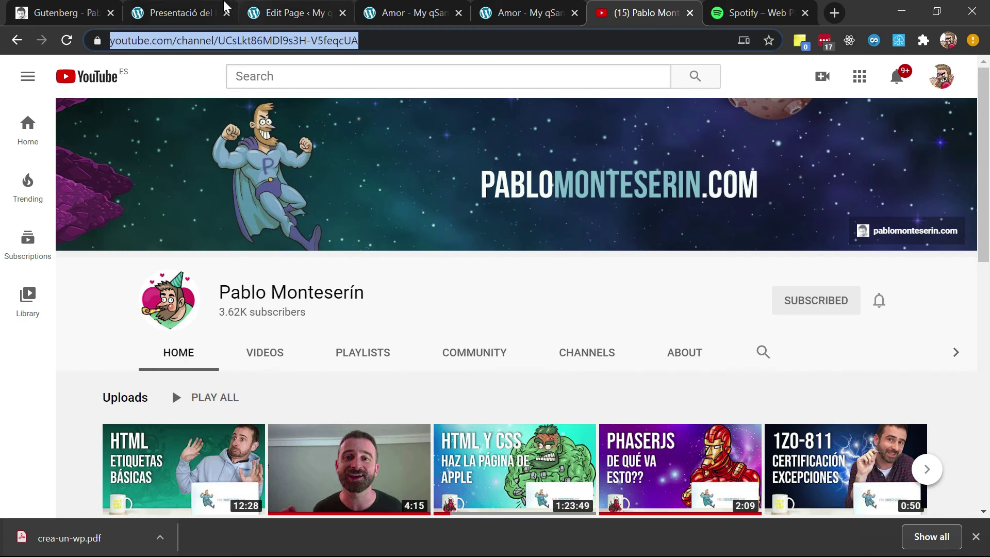
Return to the page editor and paste the copied channel address as the link of the YouTube social icon
click(277, 15)
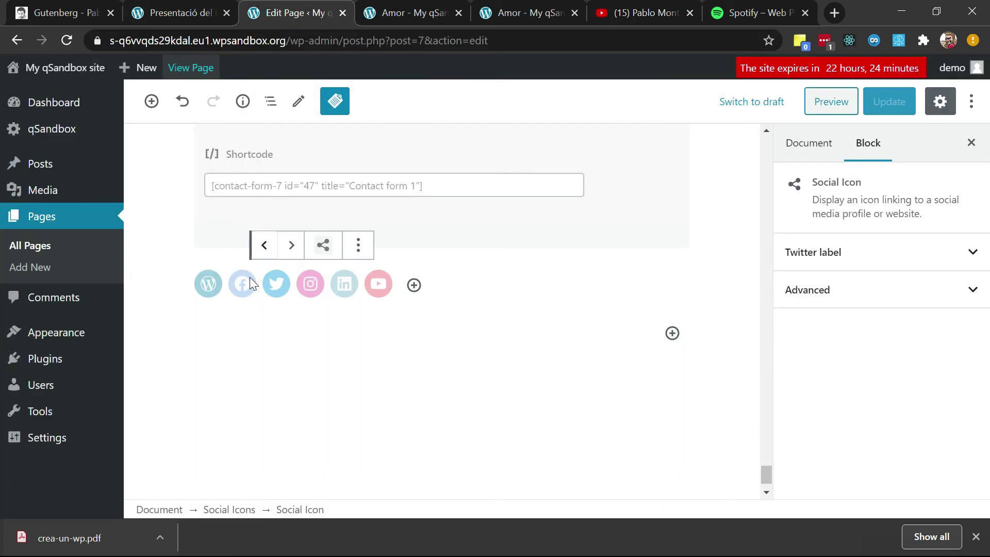
click(377, 285)
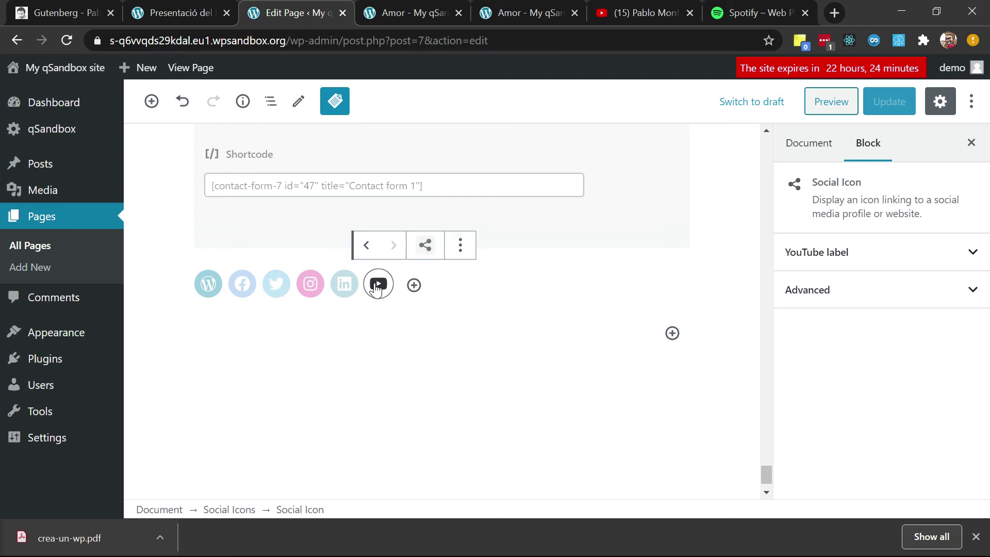
key(ctrl+v)
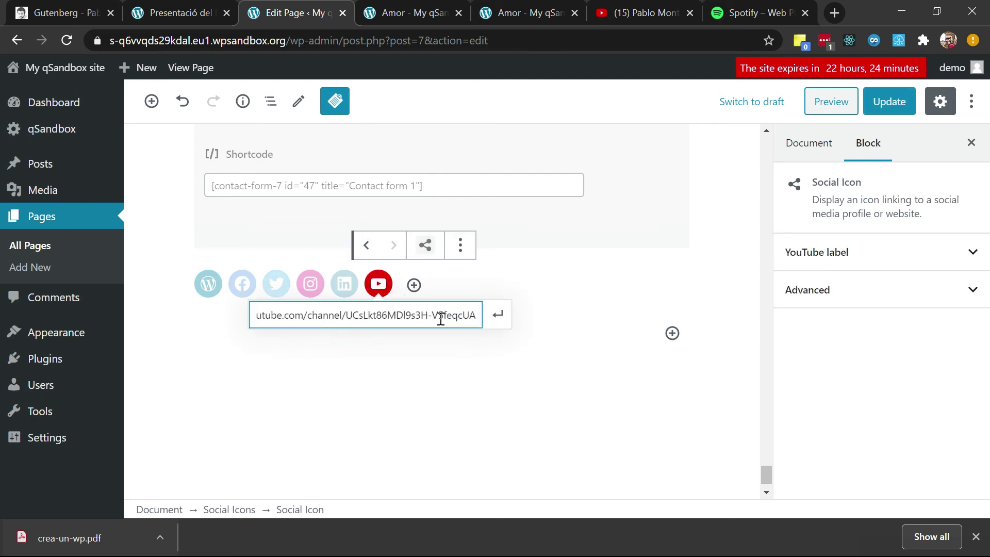
Apply the channel address to the YouTube social icon and update the page
click(497, 314)
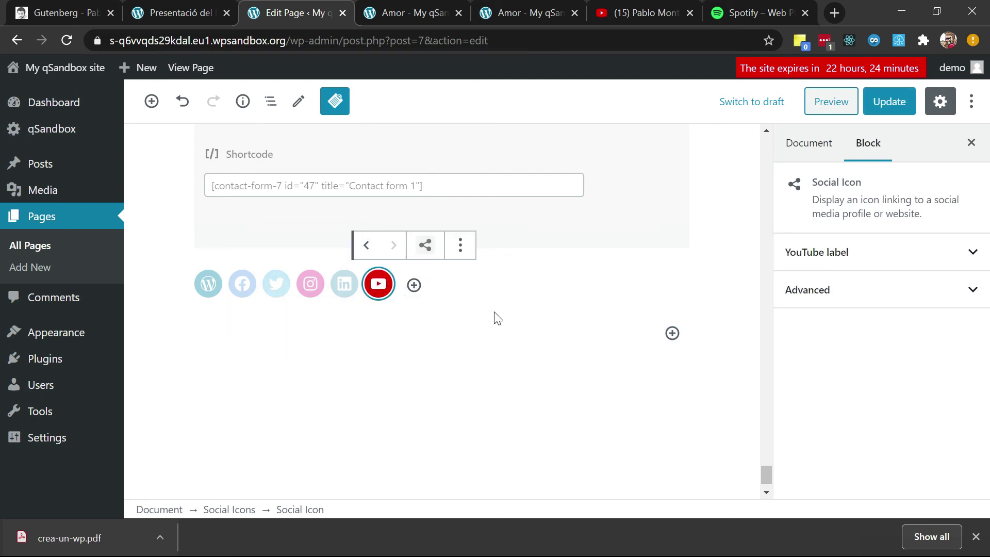
click(378, 289)
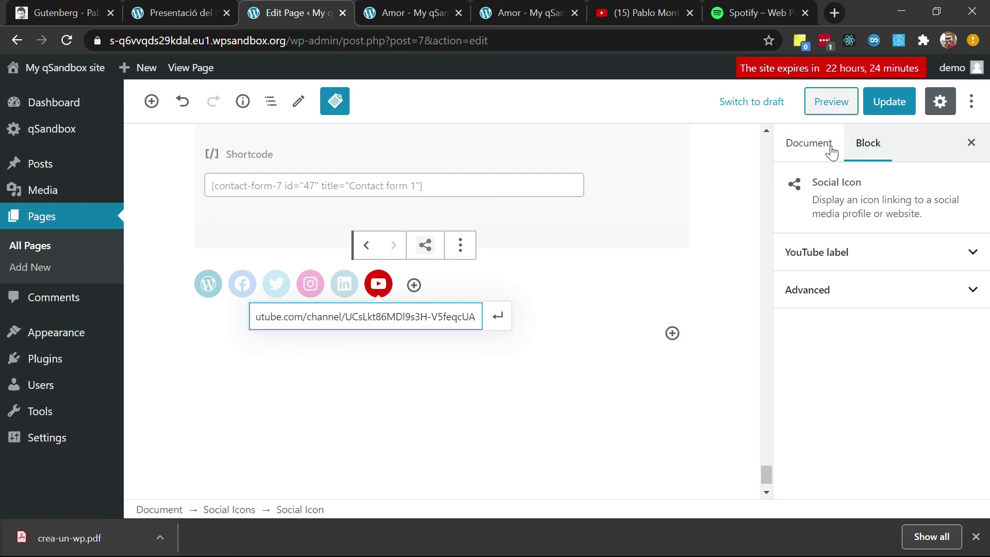
click(886, 109)
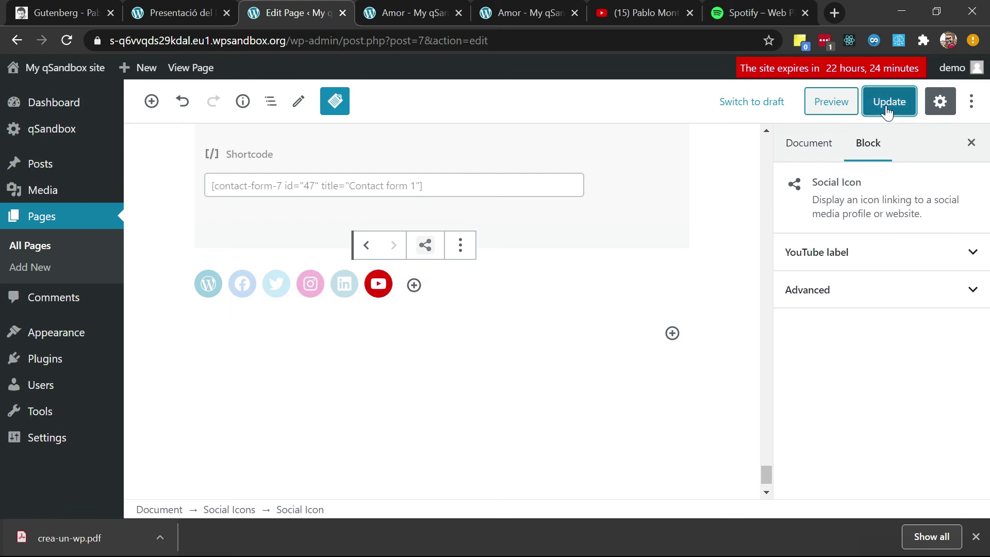
View the published page in a new tab and test the YouTube social icon's link at its end
middle_click(190, 68)
click(336, 7)
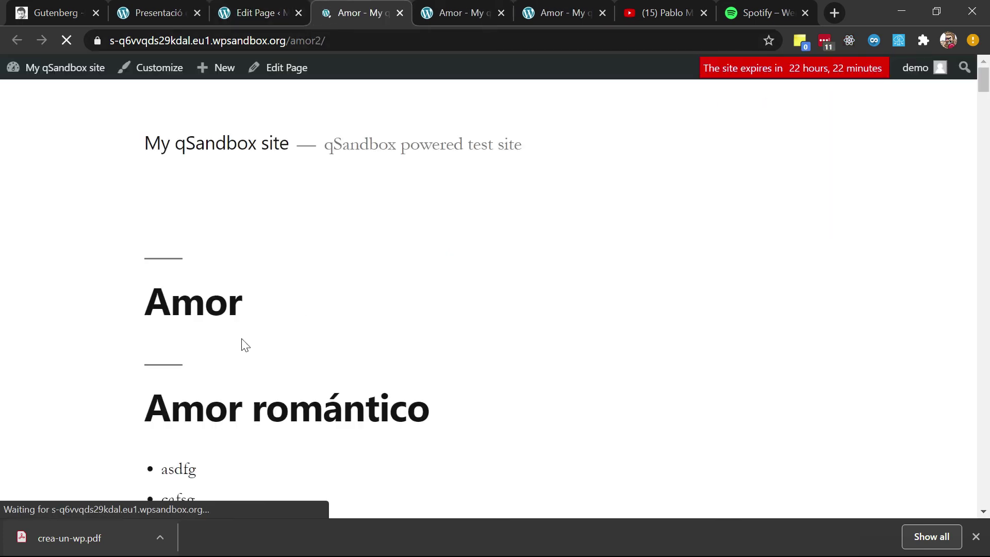
scroll(241, 338, down, 10)
scroll(241, 338, down, 20)
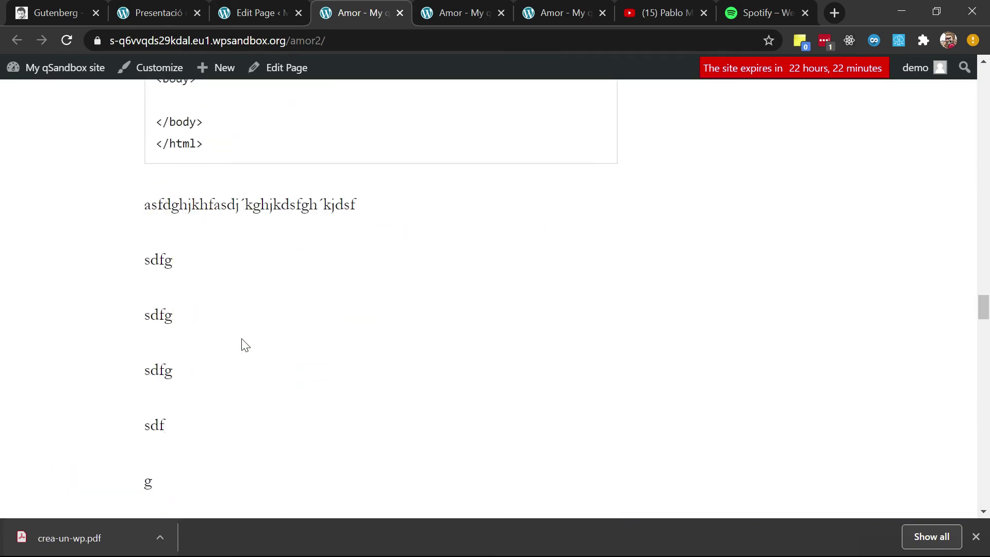
scroll(242, 340, down, 20)
scroll(242, 343, up, 8)
click(194, 330)
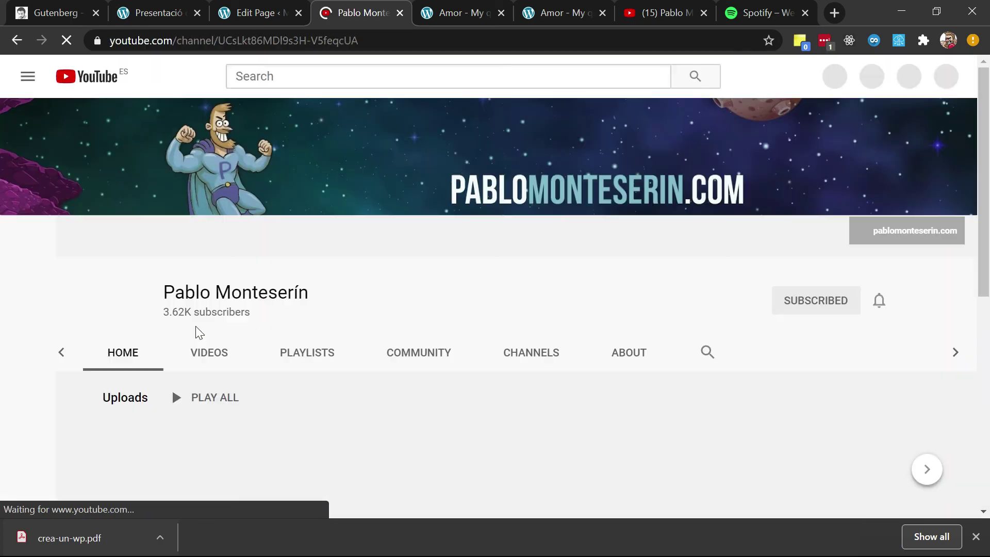
Return to the page editor and open the site's Widgets administration screen in a separate tab
click(242, 12)
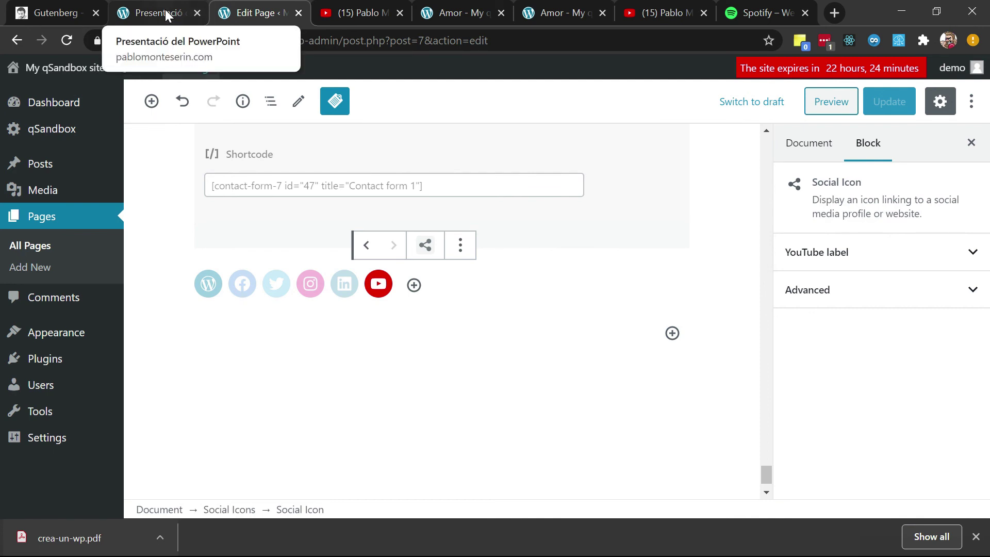
mouse_move(44, 325)
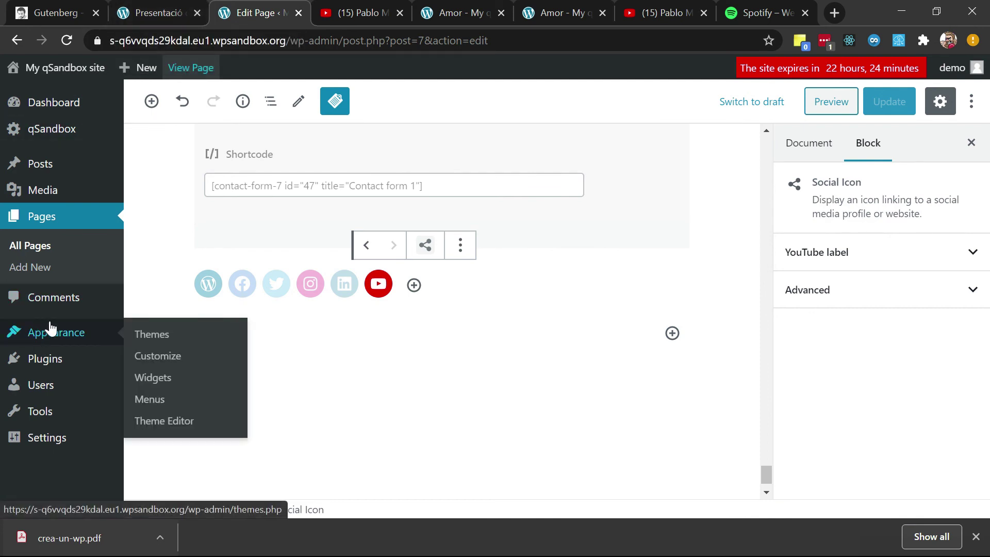
middle_click(169, 382)
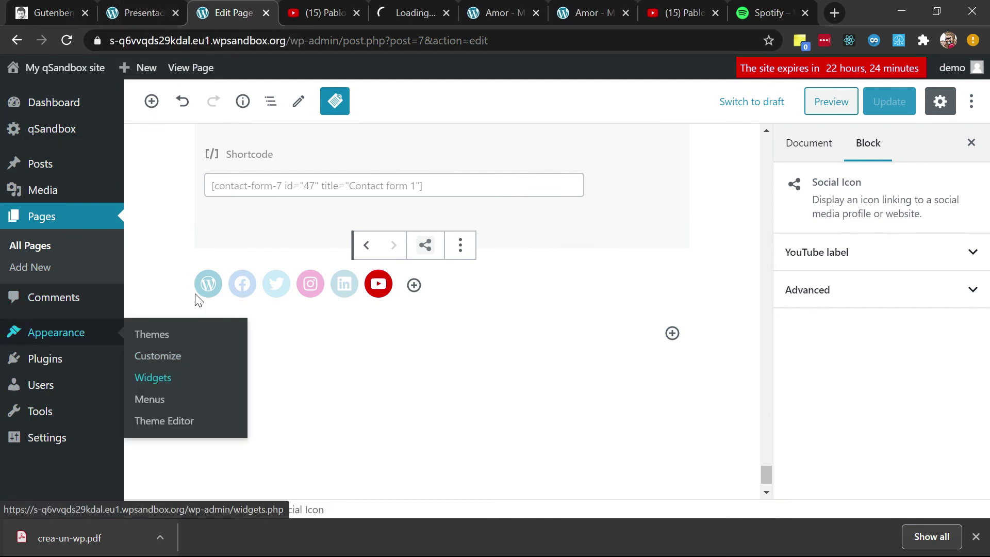
click(410, 8)
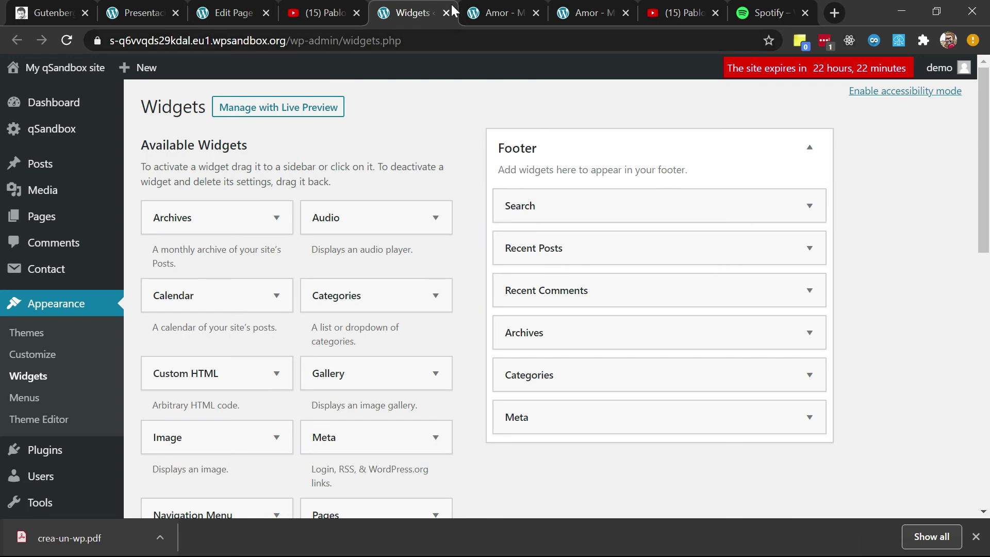
Examine the widgets shown in the footer of the published Amor page
click(500, 12)
scroll(451, 292, down, 10)
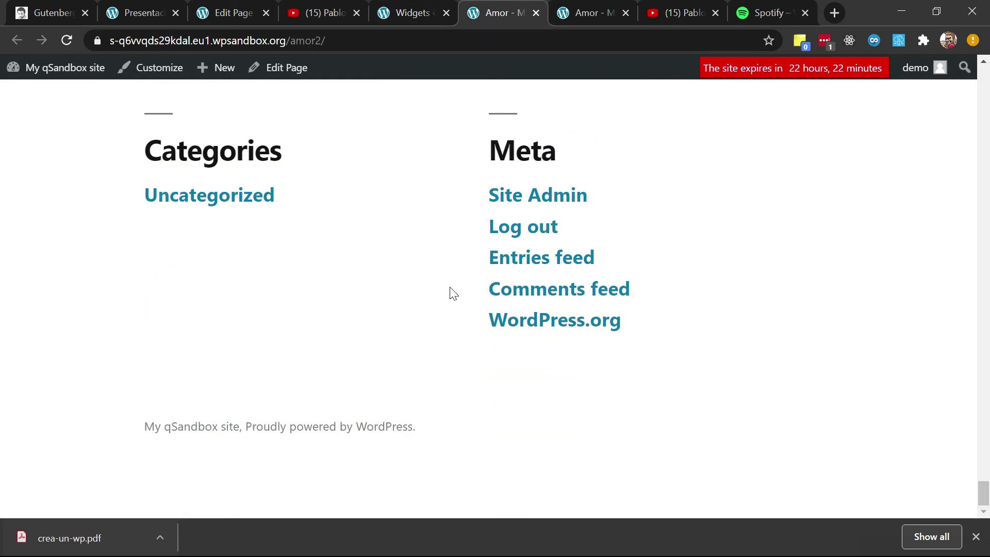
scroll(451, 292, up, 4)
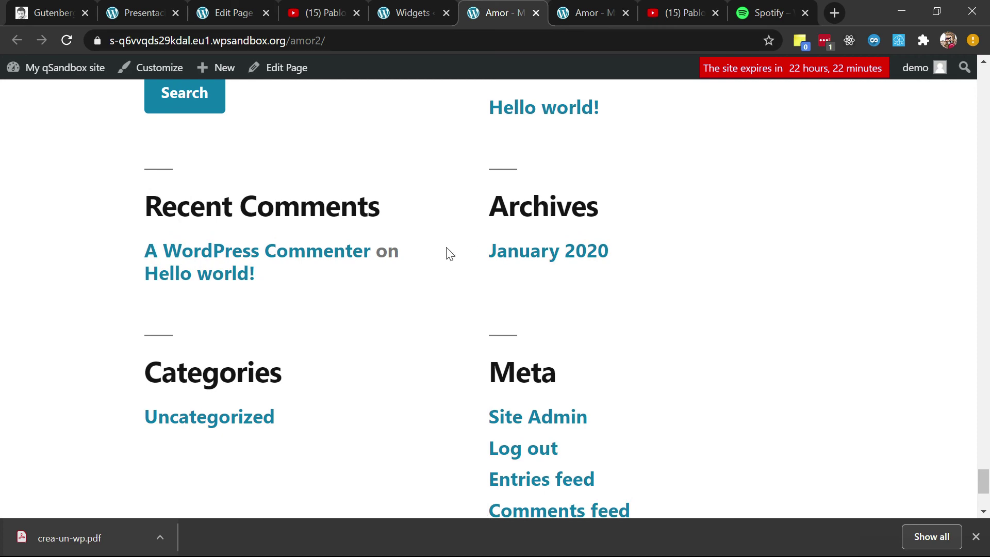
scroll(446, 252, up, 2)
scroll(266, 243, up, 3)
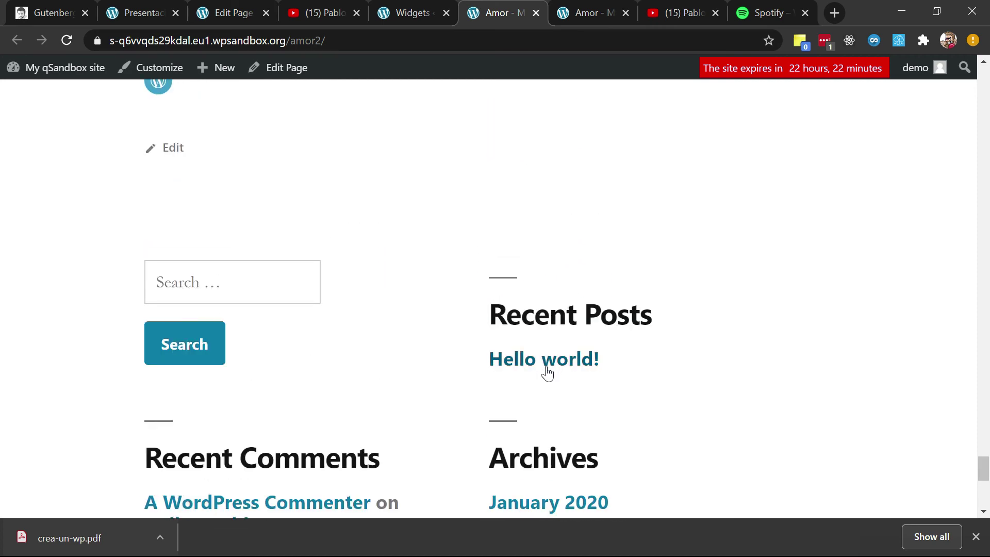
scroll(546, 371, down, 1)
Remove Search, Recent Posts, Recent Comments, Archives, Categories and Meta from the Footer widget area and add a Custom HTML widget there
click(407, 3)
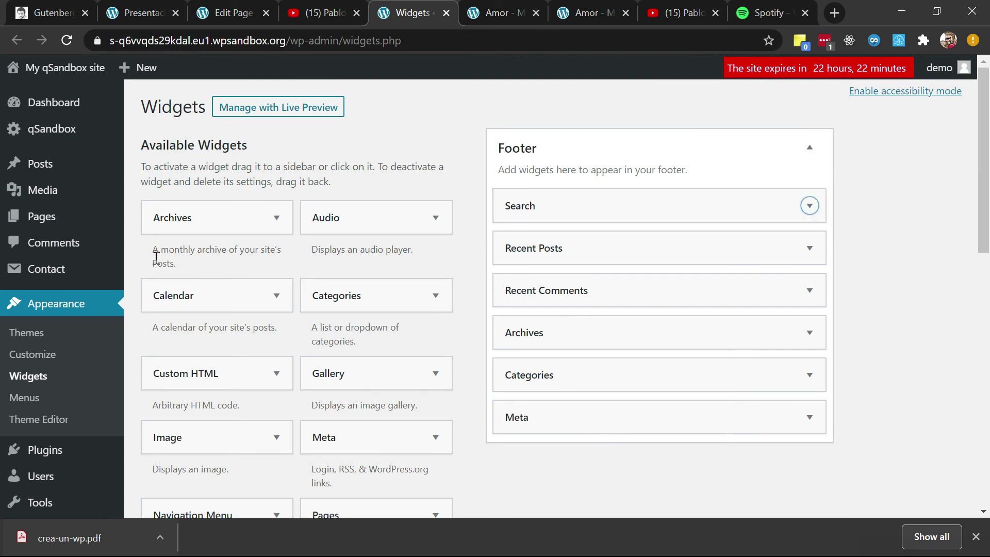
drag(549, 219, 173, 247)
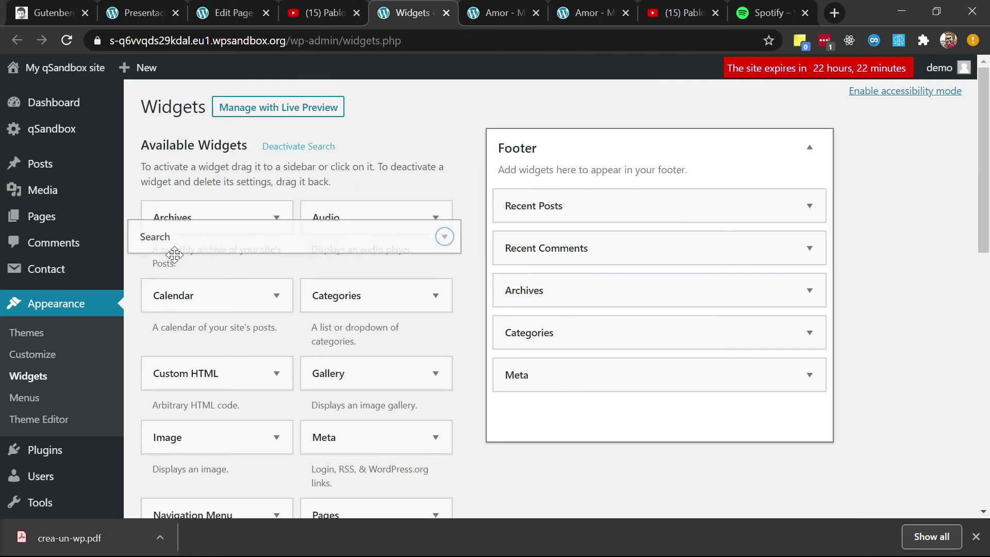
drag(536, 206, 196, 250)
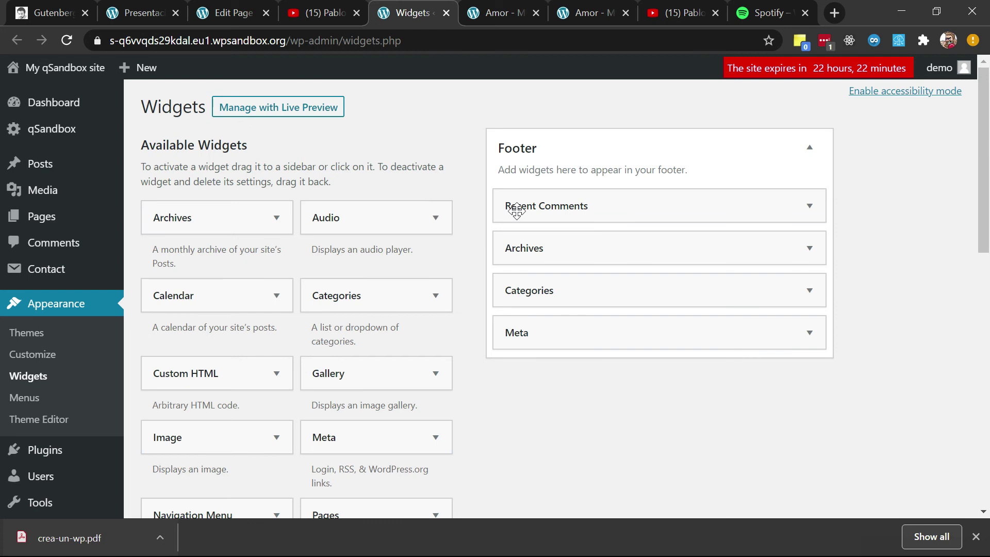
drag(542, 208, 240, 216)
drag(515, 203, 144, 262)
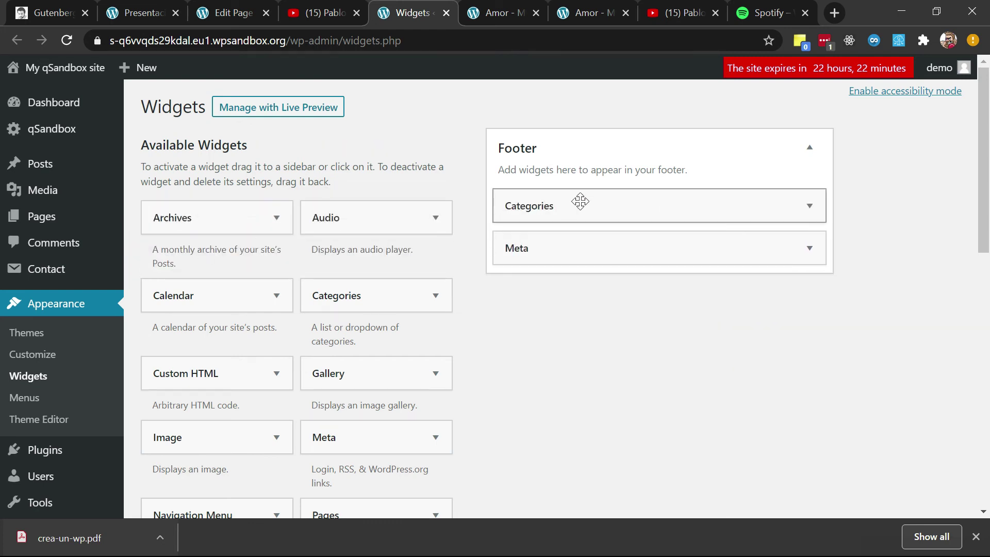
drag(579, 201, 211, 209)
drag(562, 210, 192, 205)
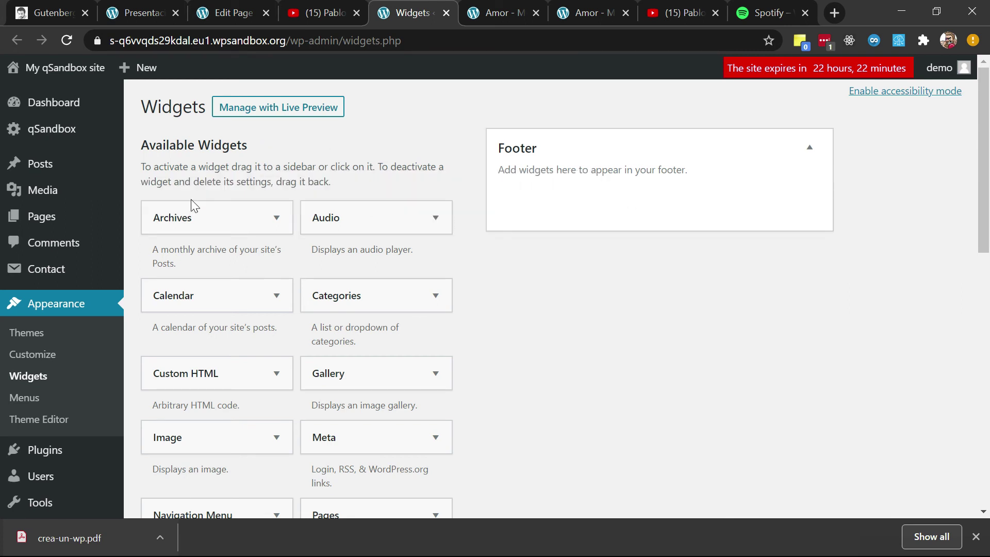
drag(214, 375, 597, 192)
scroll(190, 315, down, 2)
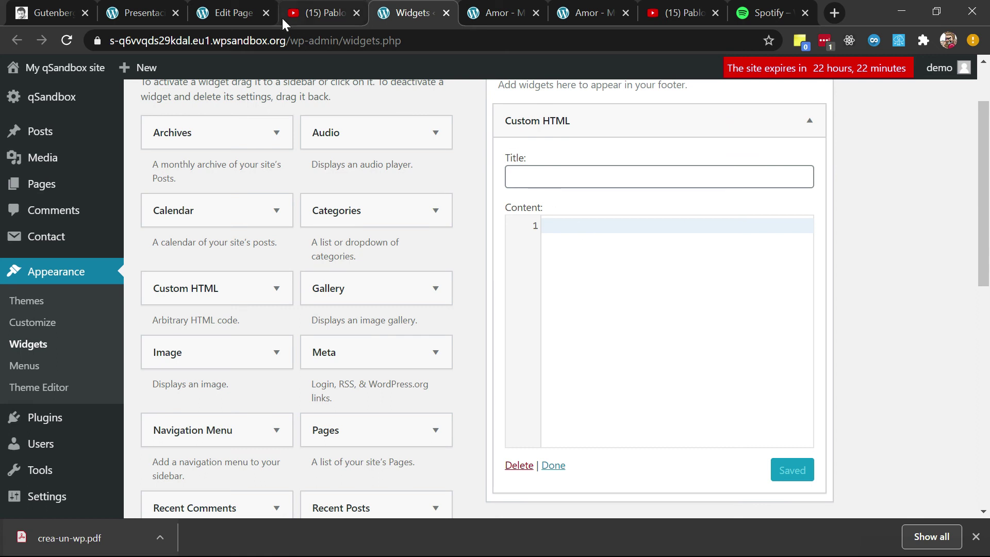
Return to the page editor and look up widget blocks with "/wid" in an empty paragraph below the social icons
click(227, 1)
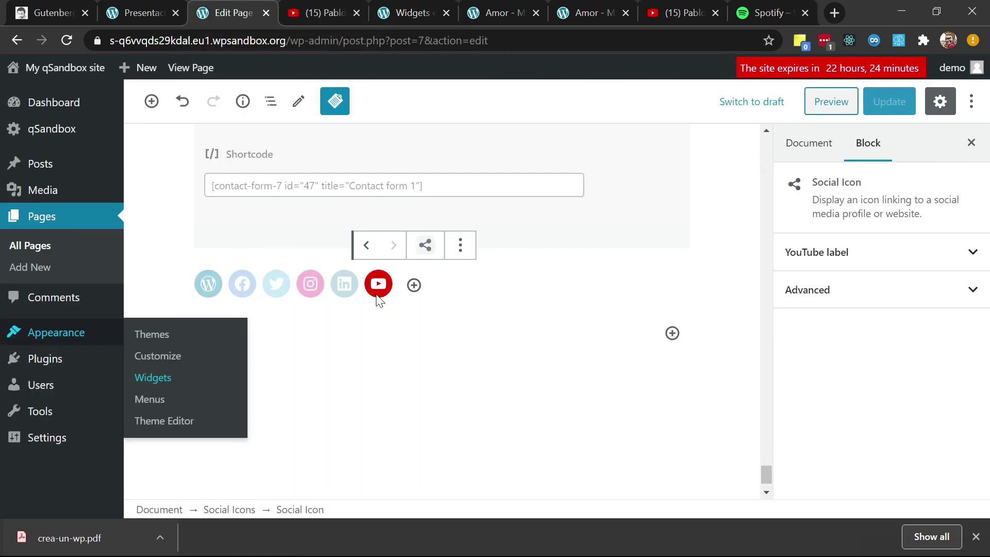
click(332, 353)
click(355, 336)
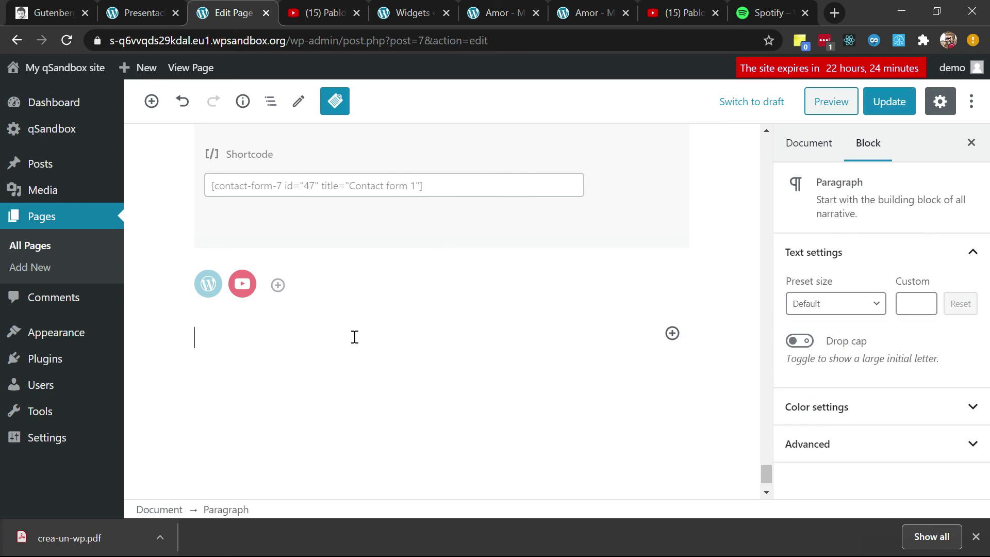
text(/wid)
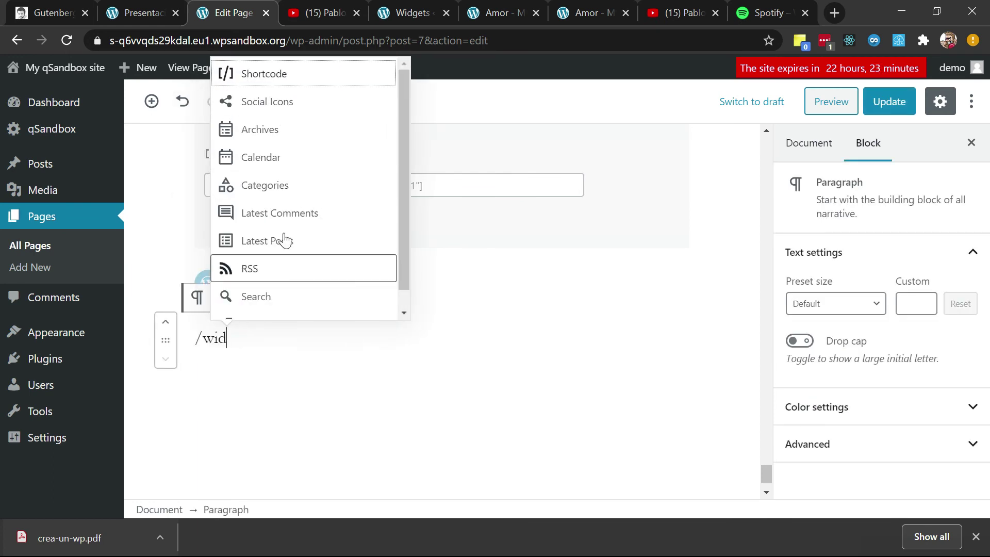
Review the course notes on the archives, categories, latest posts, RSS and shortcode blocks, down to the reusable blocks section
click(45, 6)
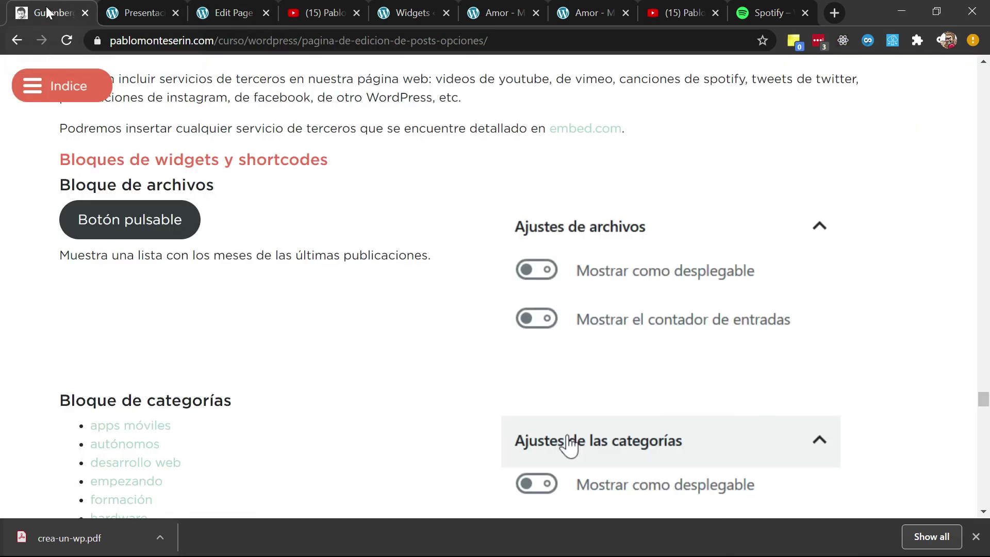
scroll(272, 305, down, 2)
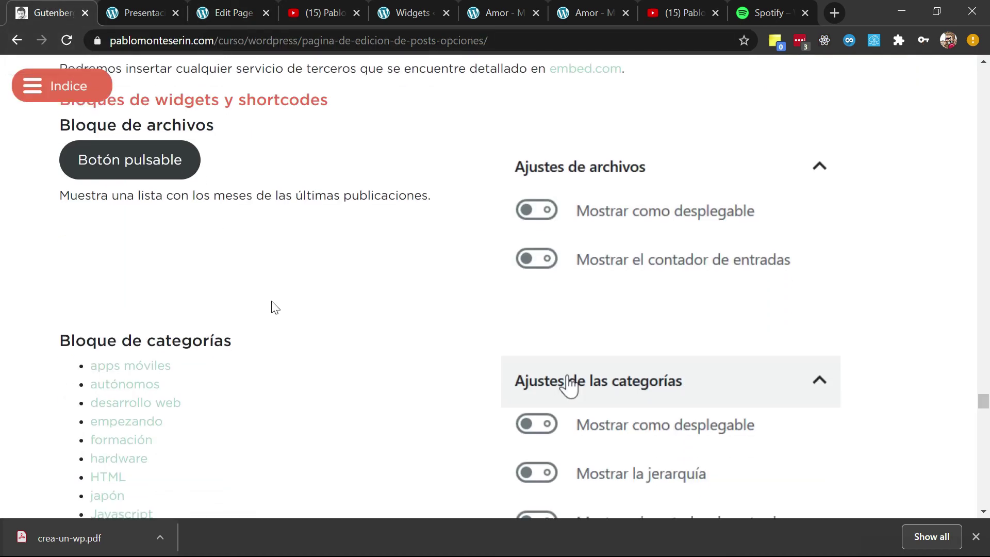
scroll(160, 258, down, 2)
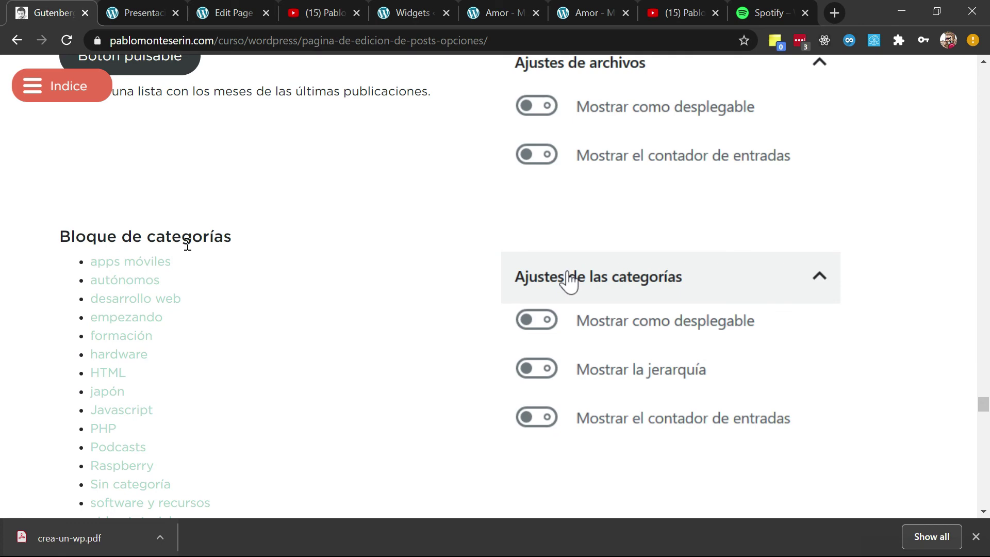
scroll(244, 402, down, 4)
scroll(241, 401, up, 2)
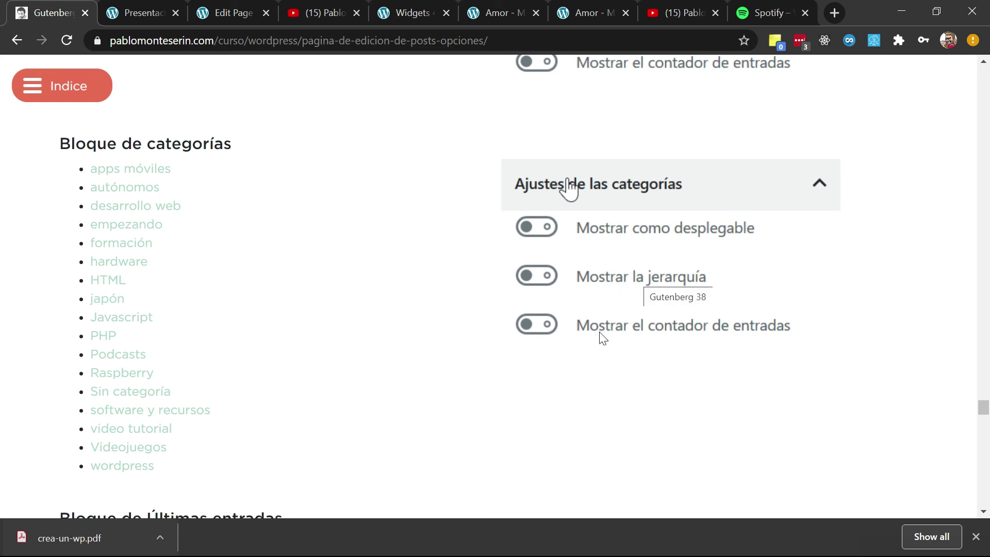
scroll(408, 348, down, 5)
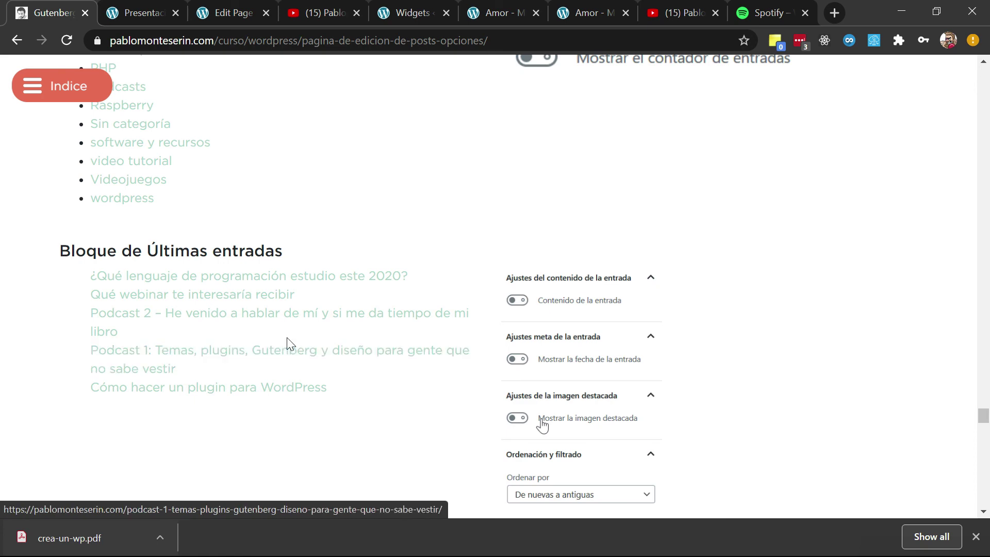
scroll(287, 343, down, 8)
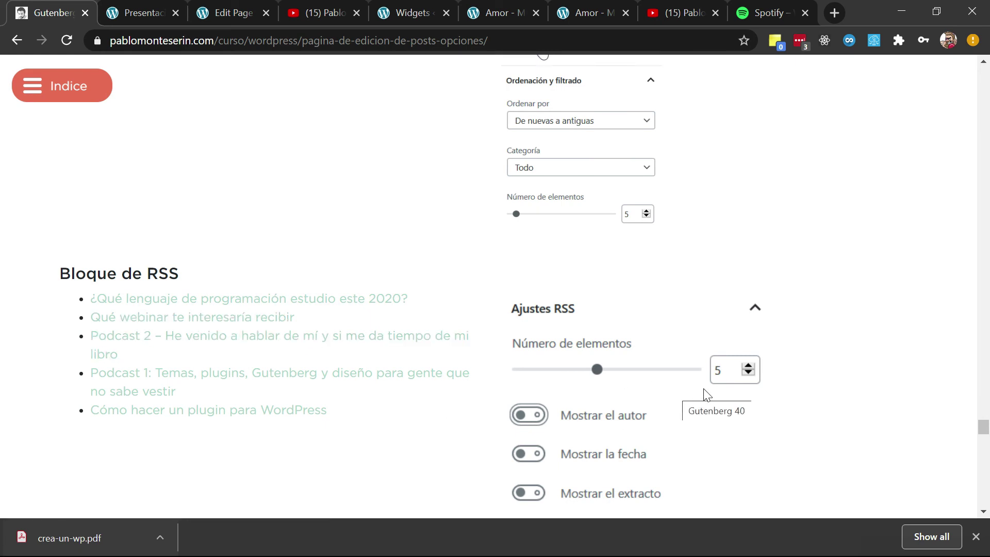
scroll(706, 395, down, 4)
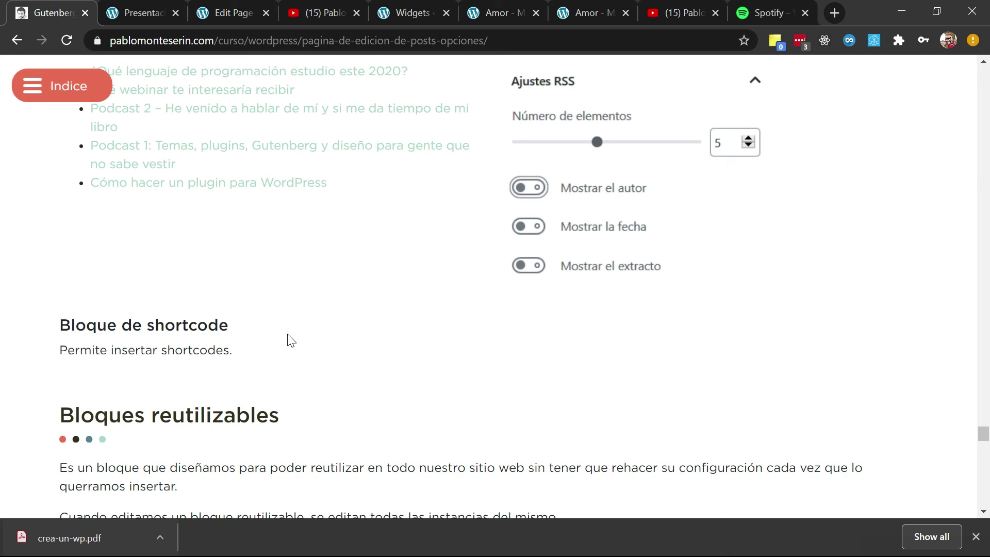
scroll(291, 340, down, 5)
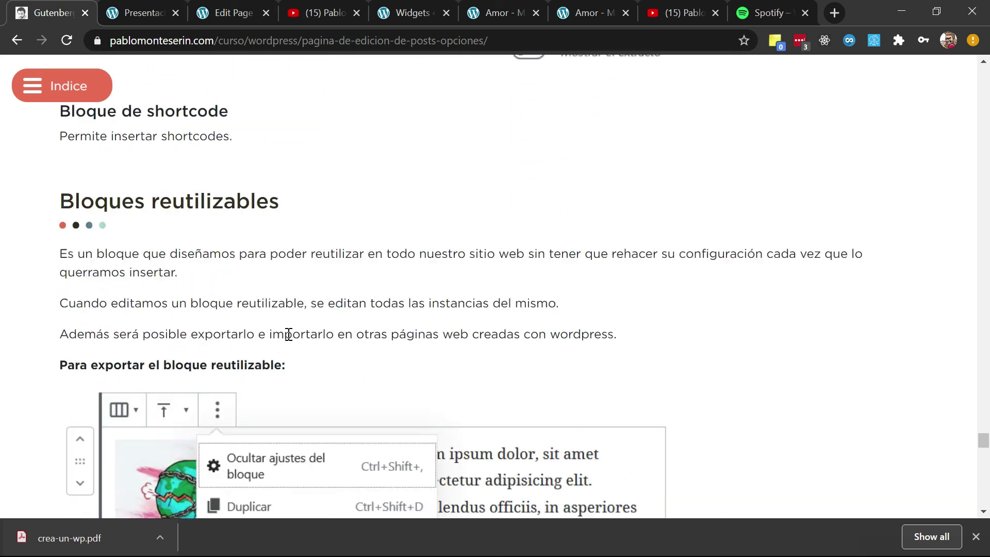
scroll(291, 340, down, 1)
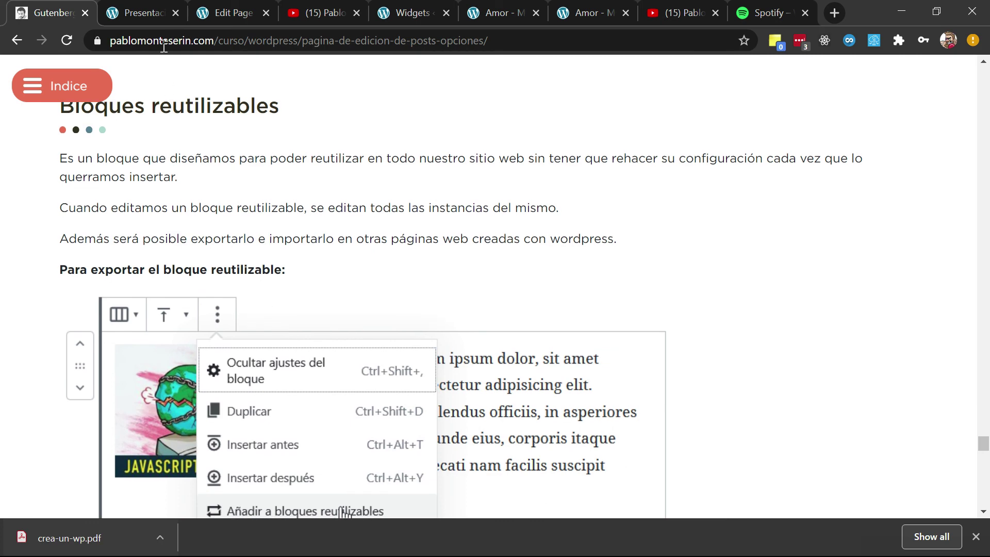
Return to the Amor page editor and delete all content blocks below the page title
click(215, 2)
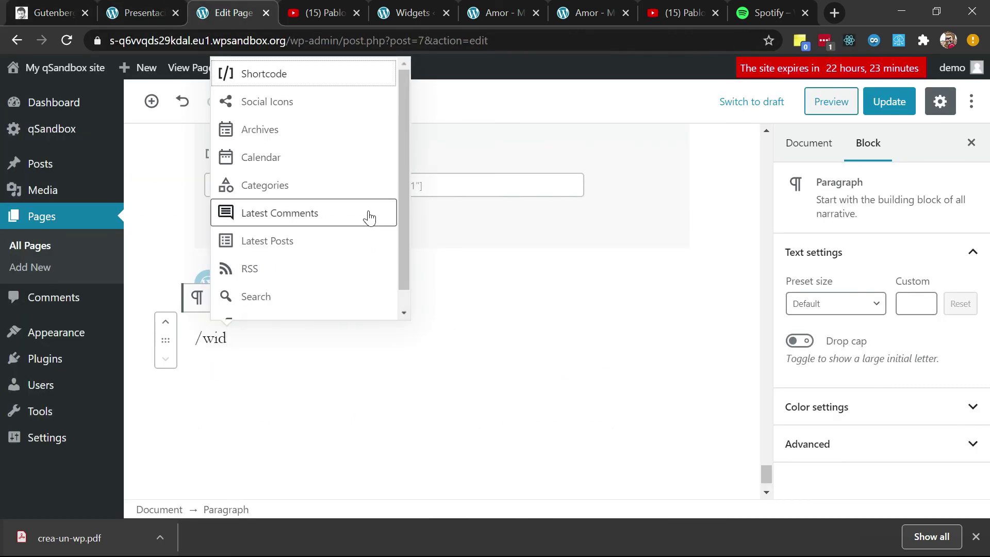
click(479, 365)
scroll(476, 366, up, 20)
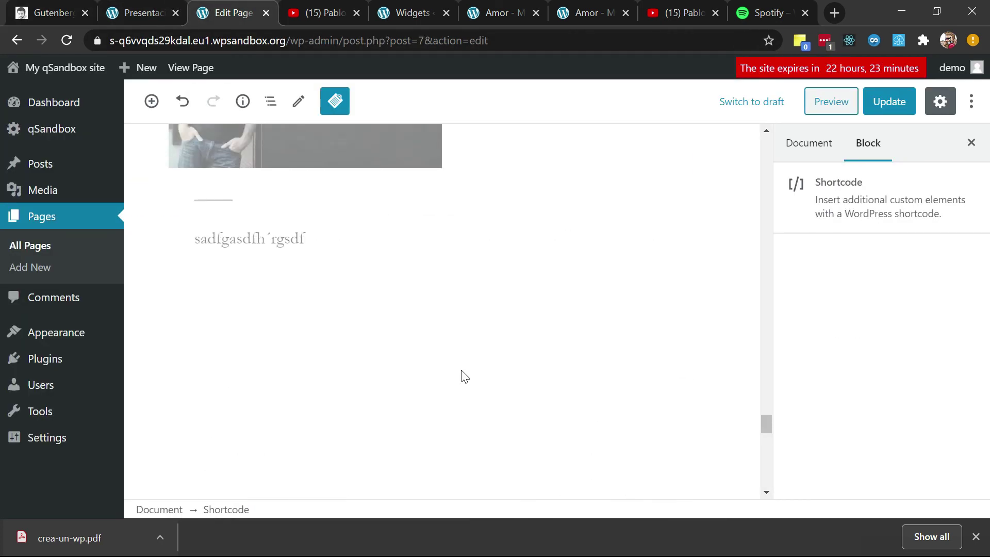
scroll(462, 370, up, 8)
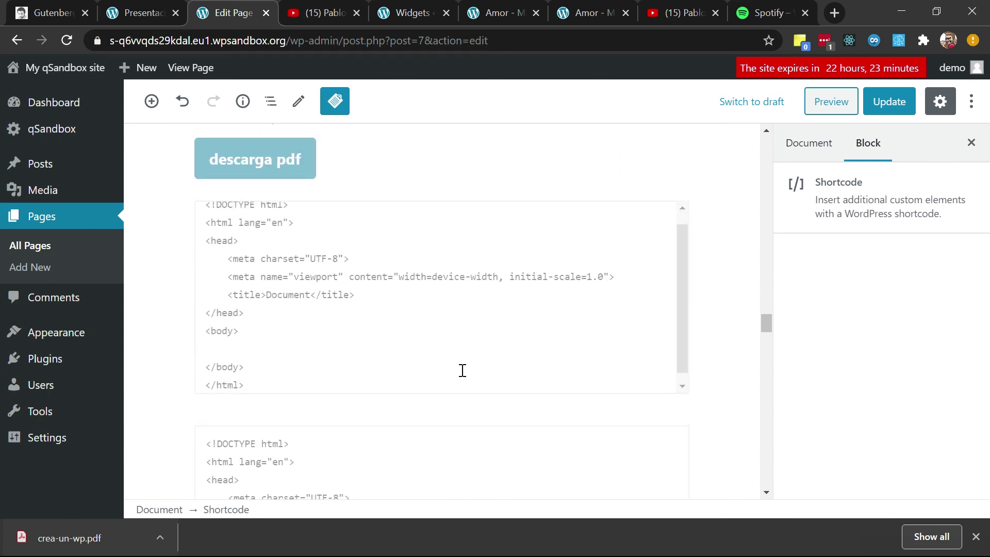
scroll(734, 272, up, 20)
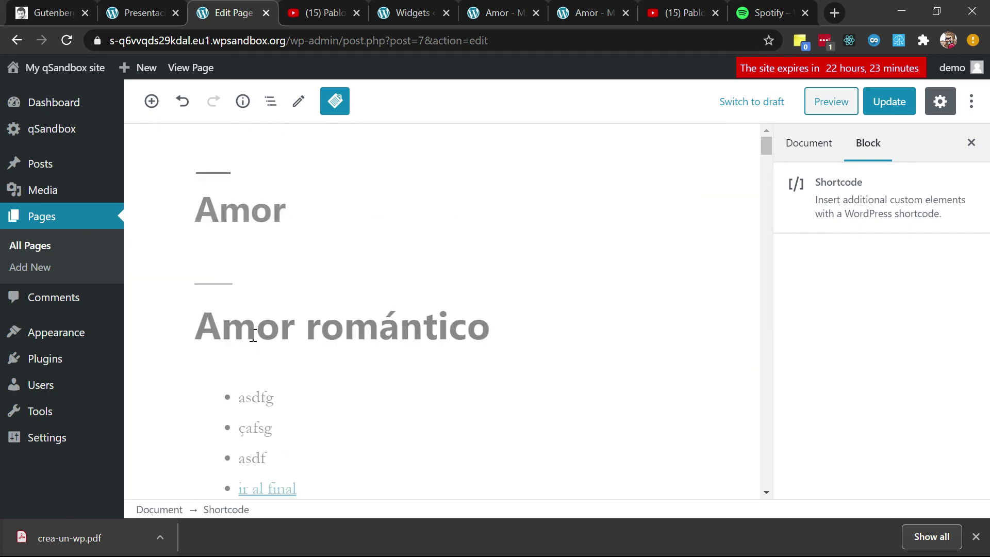
click(256, 333)
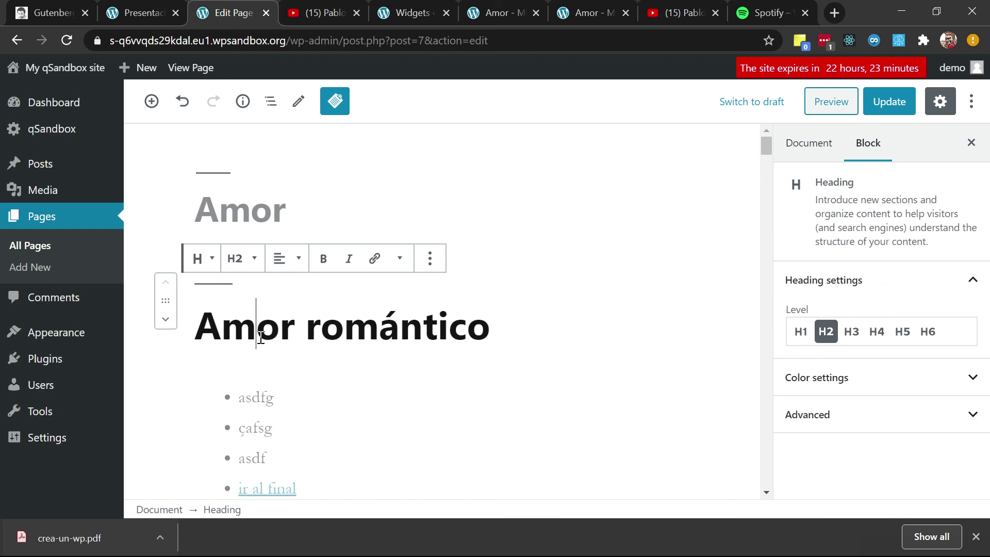
key(shift+Down)
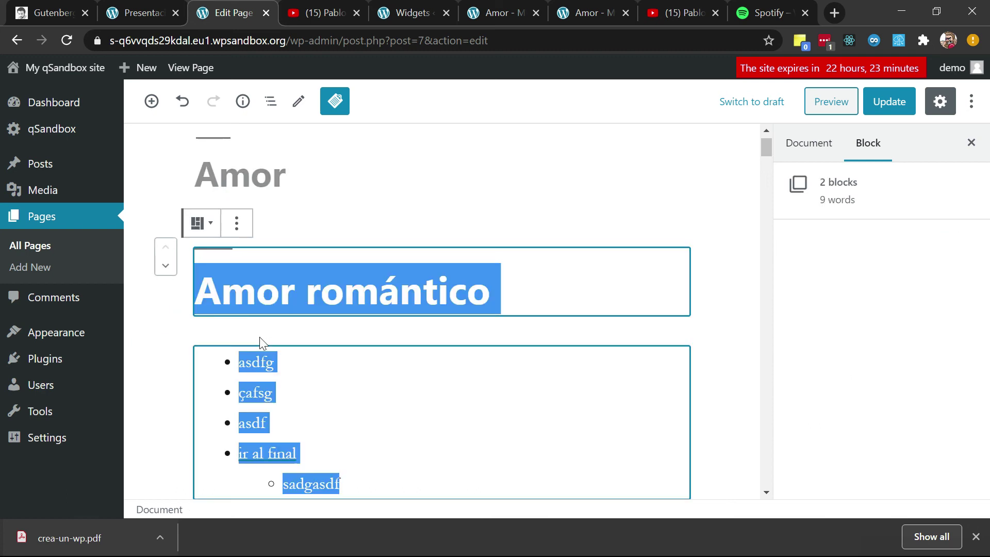
key(ctrl+a)
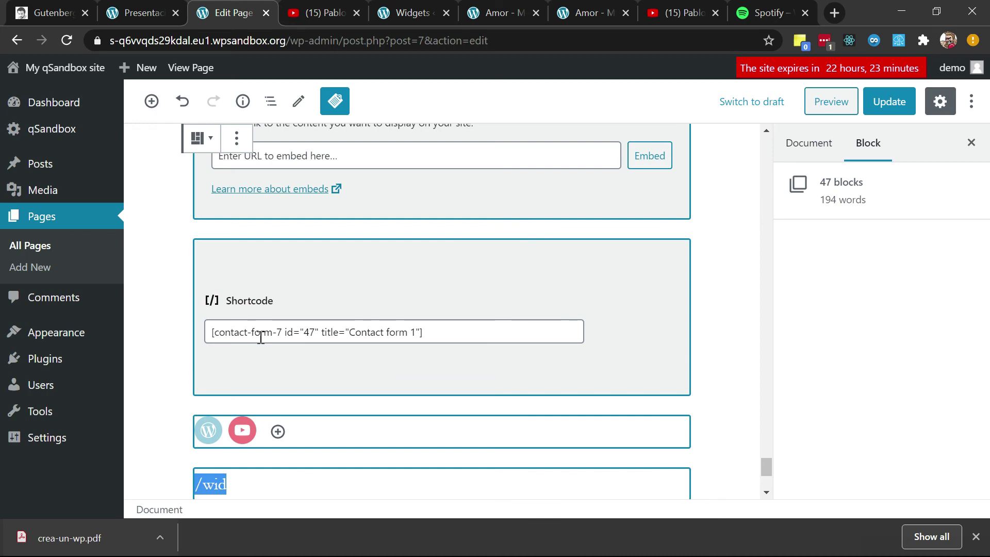
key(BackSpace)
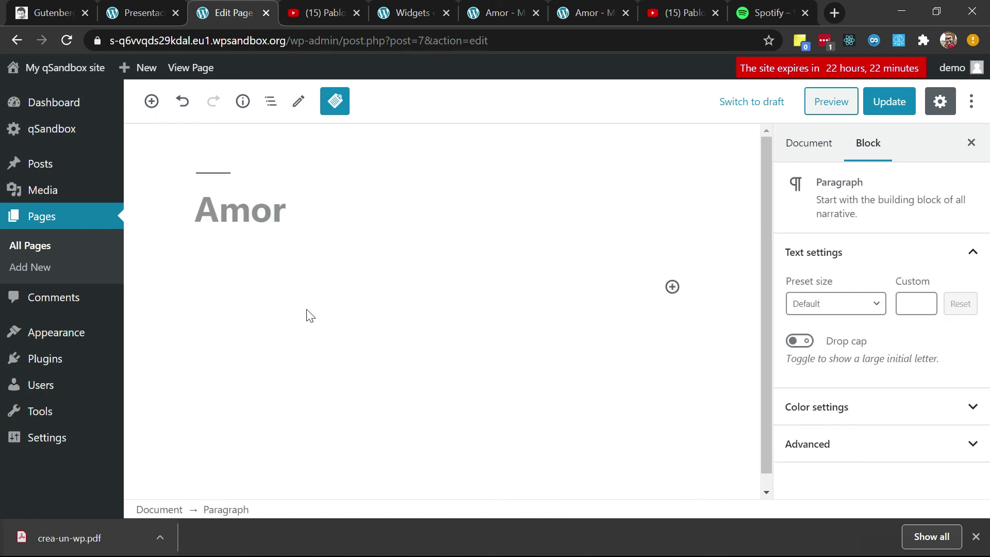
Add a lorem ipsum paragraph below the Amor title and insert an H2 heading "Encabezado" above it
text(lorem)
key(Tab)
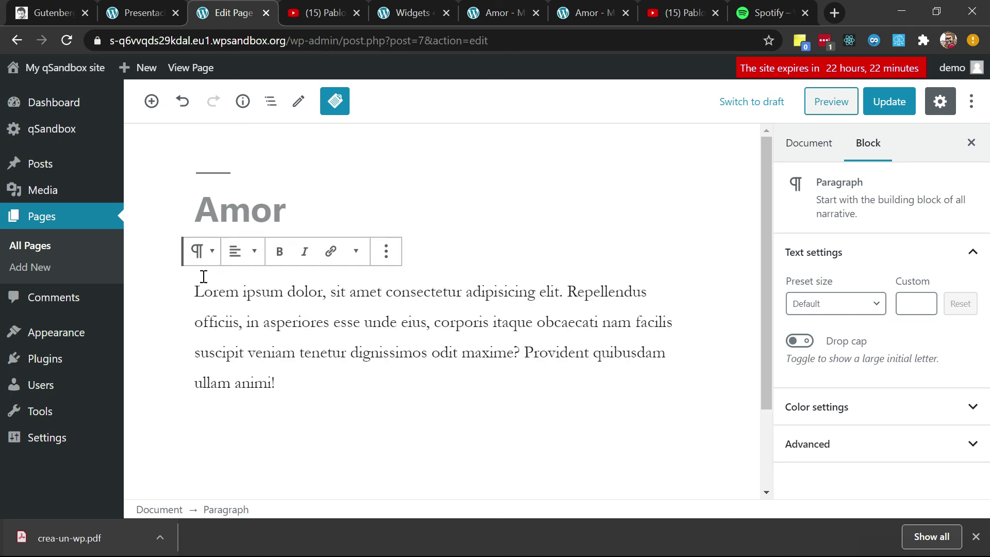
key(Return)
key(Up)
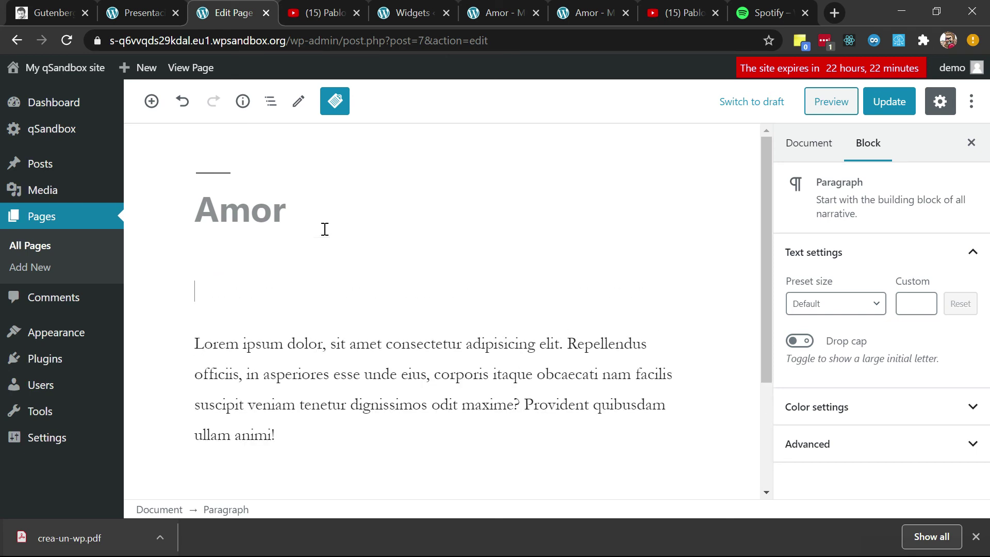
text(/hea)
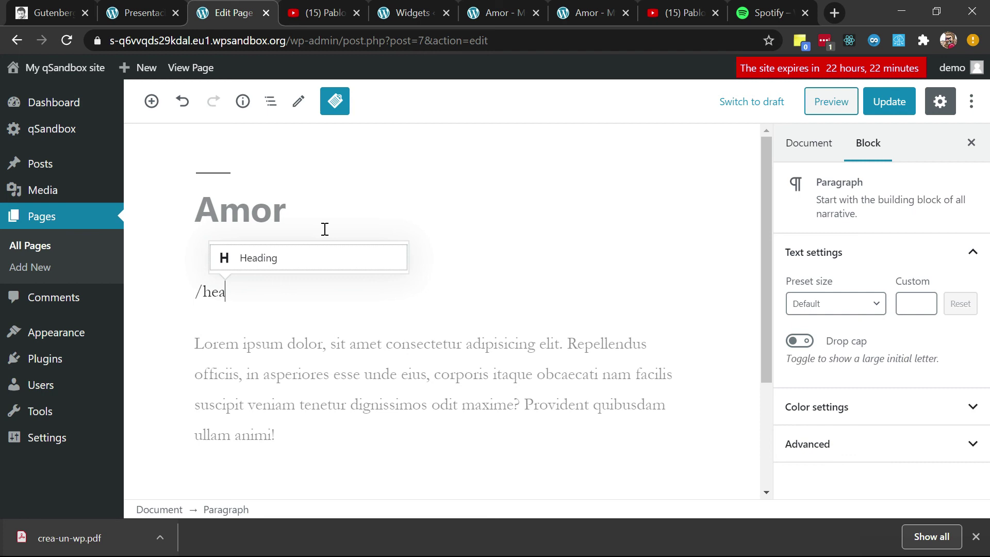
key(Return)
text(Encabezado)
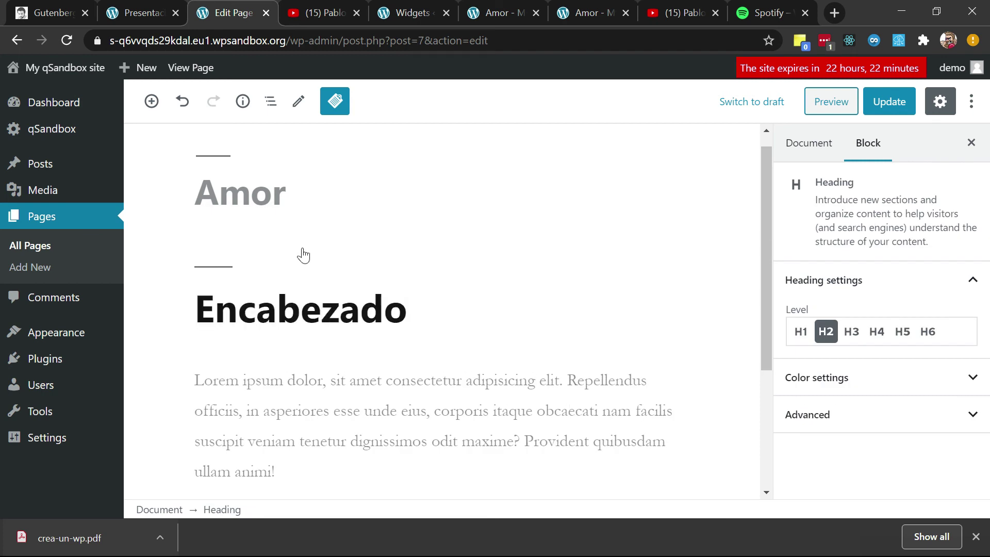
Add the heading and lorem ipsum paragraph together to the reusable blocks, saving them under the name "Promo"
key(ctrl+a)
key(ctrl+a)
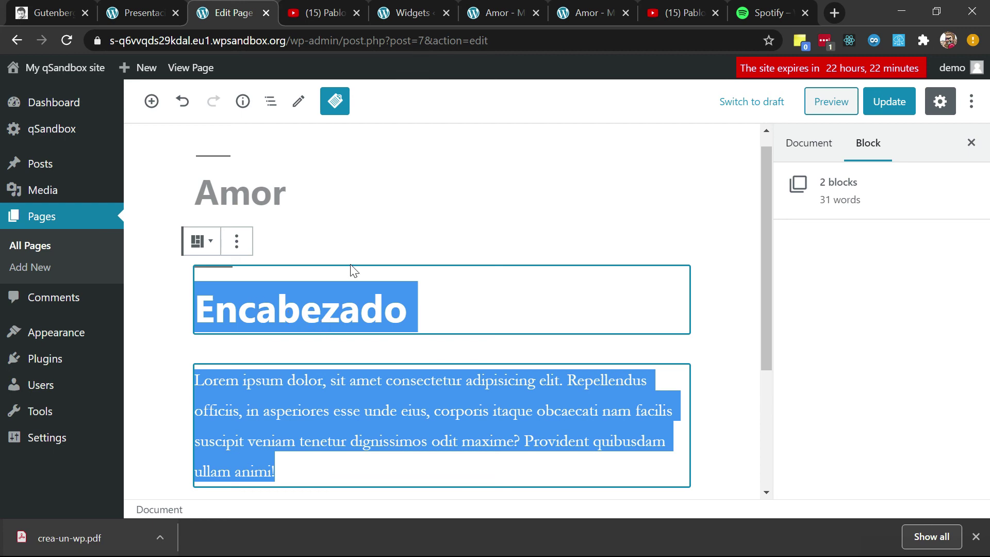
click(54, 3)
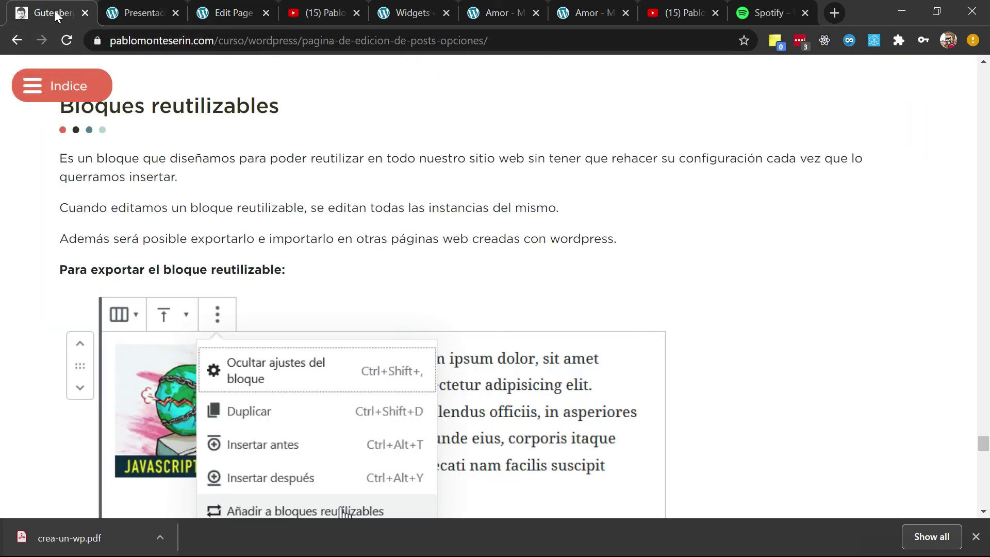
scroll(265, 302, down, 3)
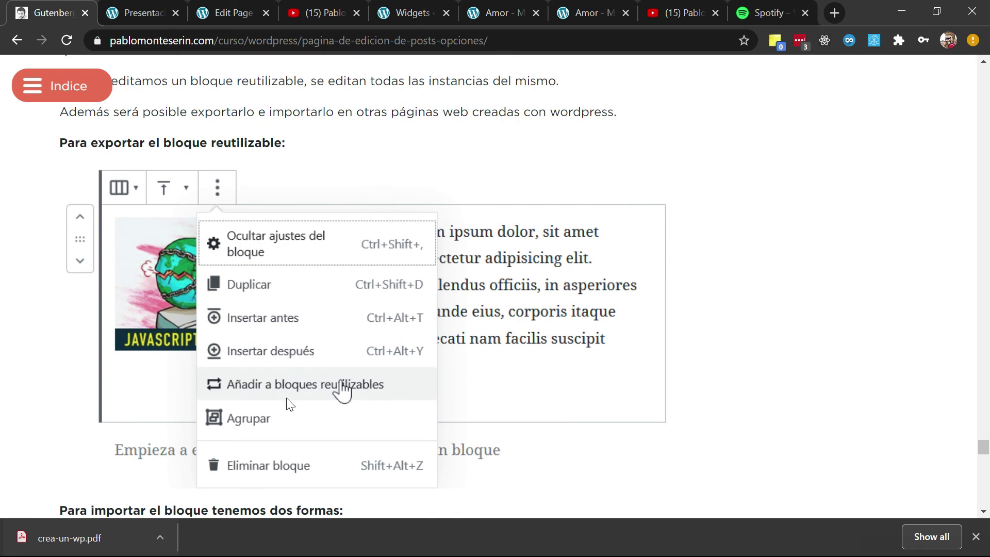
click(214, 14)
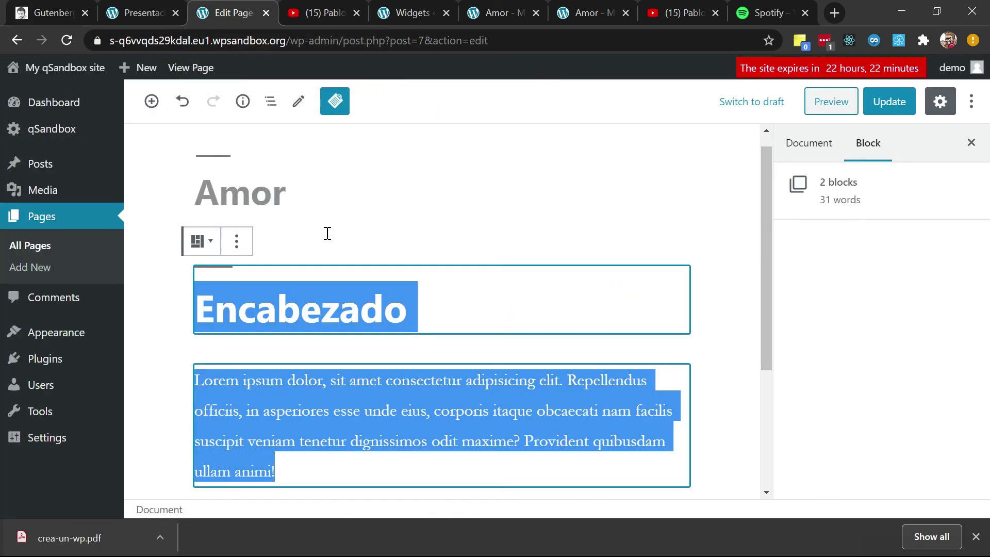
click(237, 250)
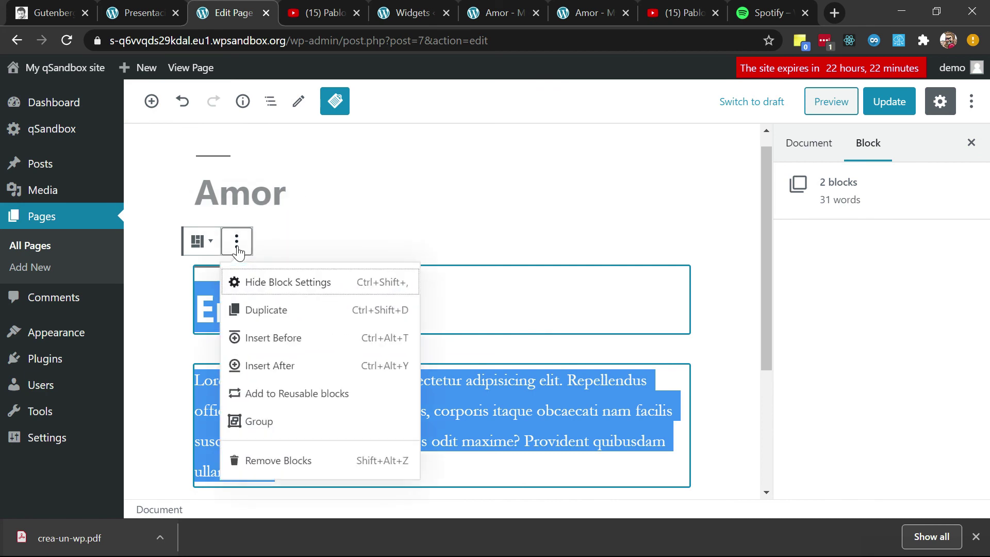
click(296, 398)
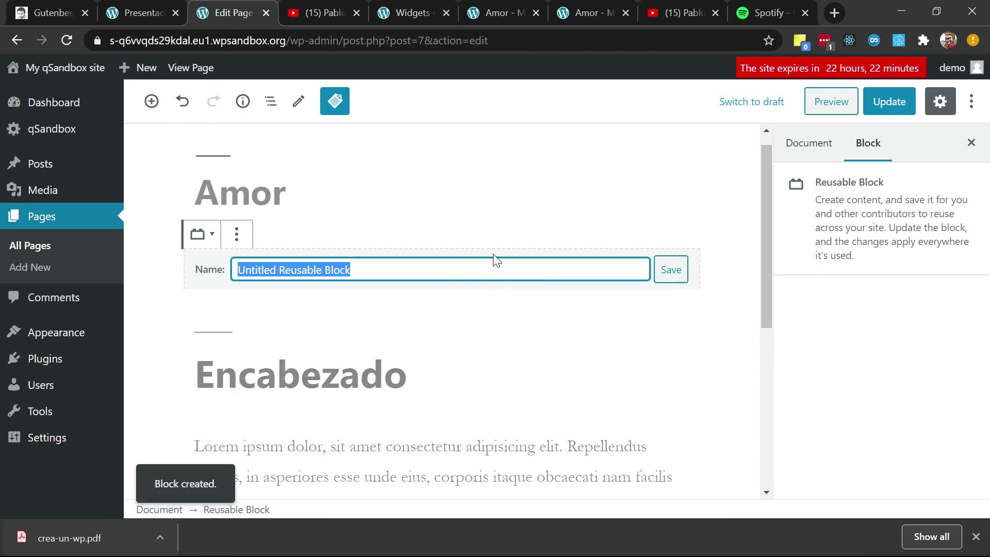
text(Prop)
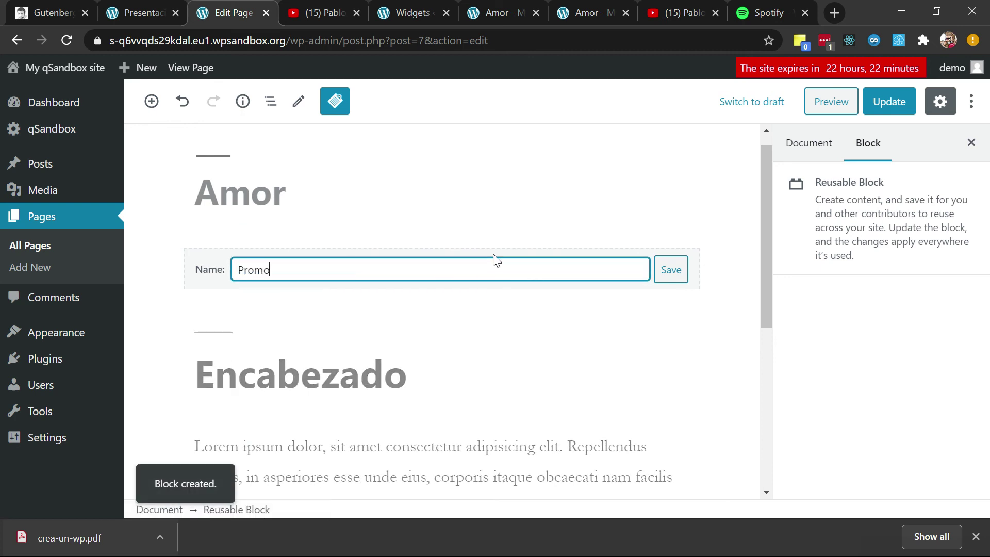
text(o)
click(670, 279)
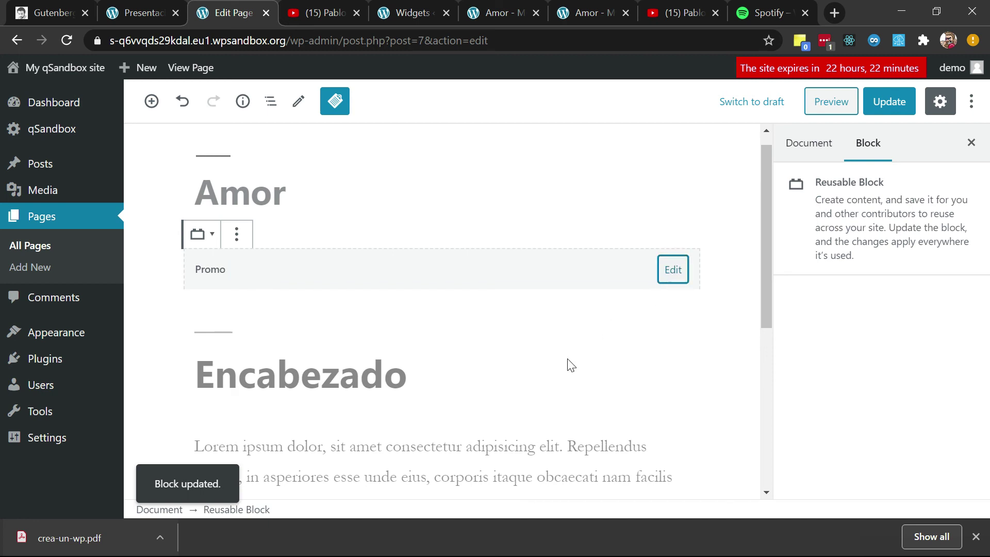
Create a new page in a separate browser tab and insert the Promo reusable block in its content
middle_click(56, 266)
click(295, 14)
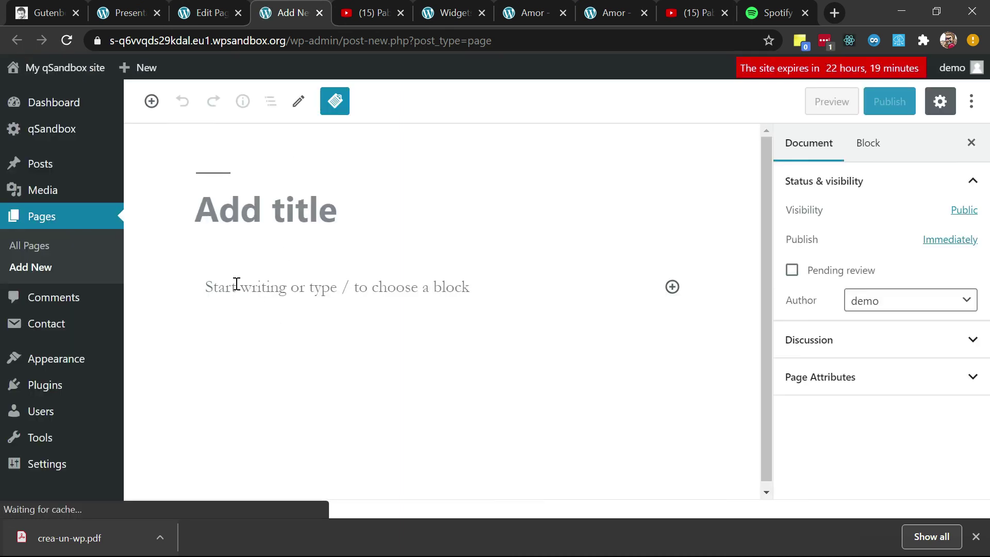
click(235, 287)
text(/pro)
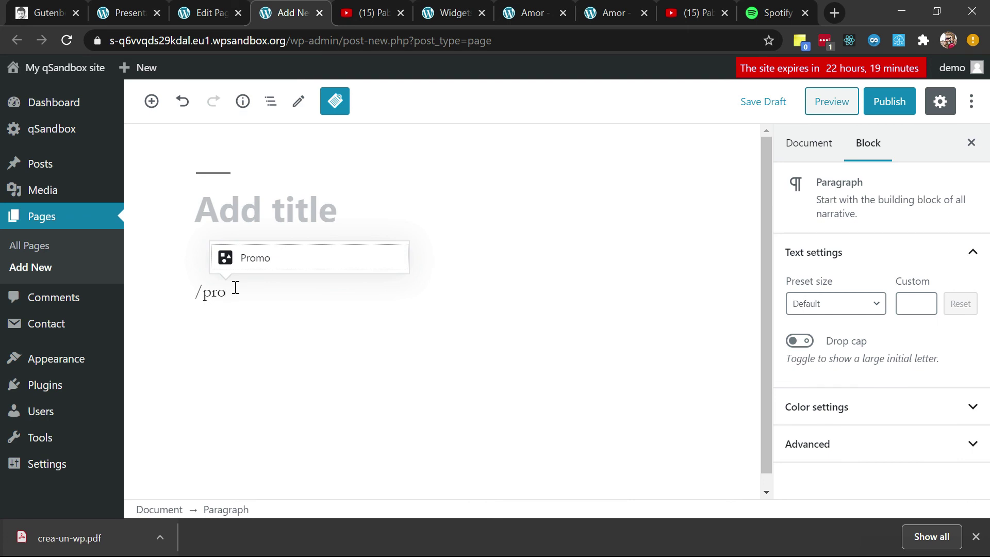
key(Return)
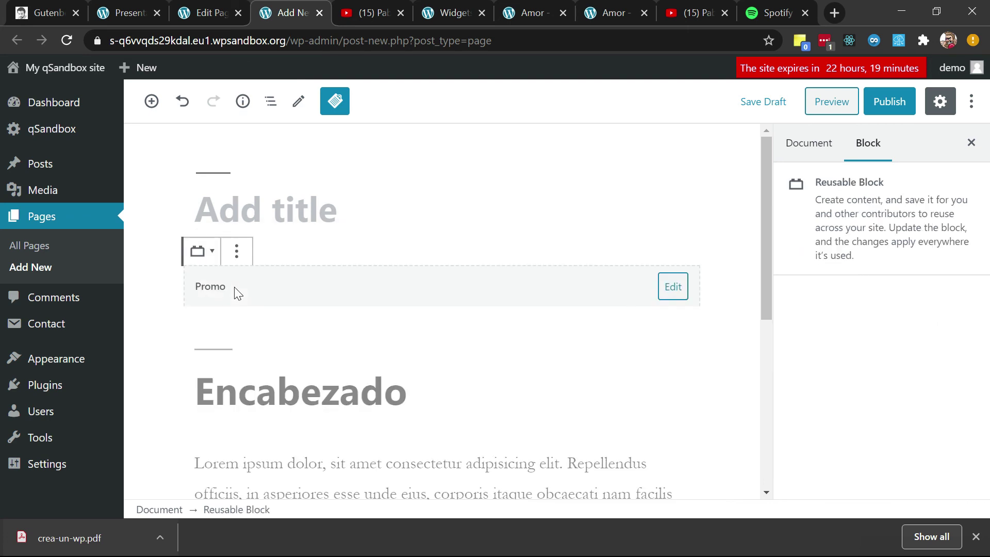
scroll(322, 360, down, 2)
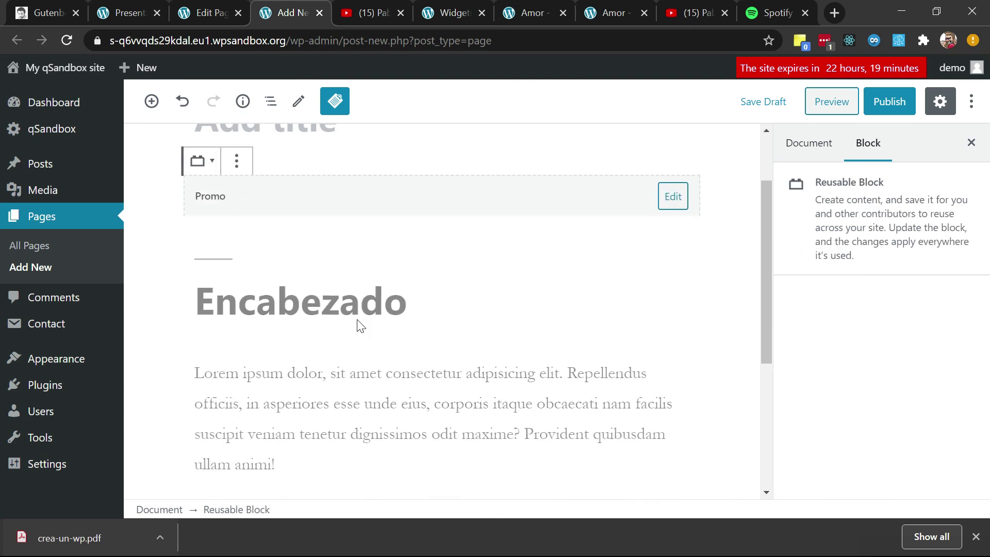
Edit the Promo reusable block on the new page so its heading reads "Encabezadossssss", and save the block
click(673, 197)
click(592, 307)
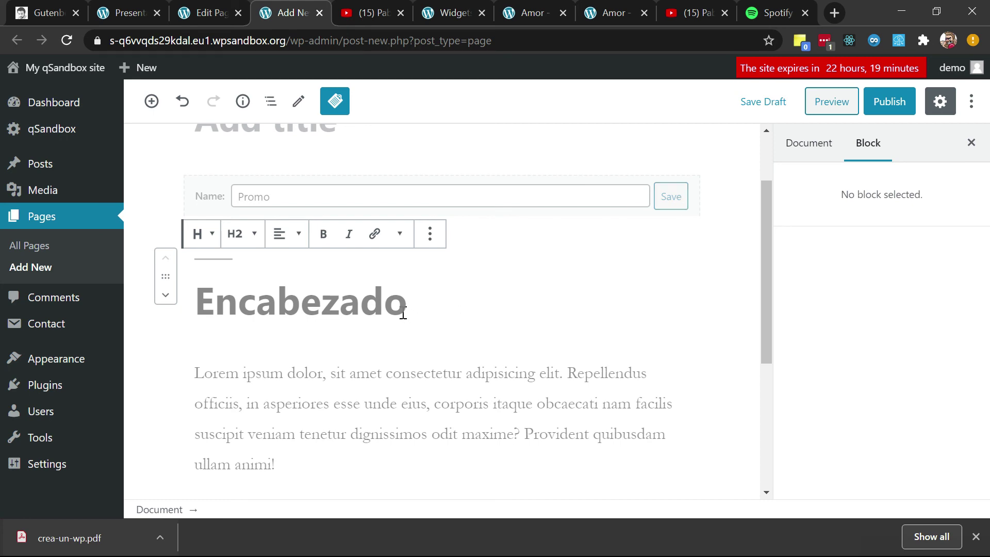
click(41, 13)
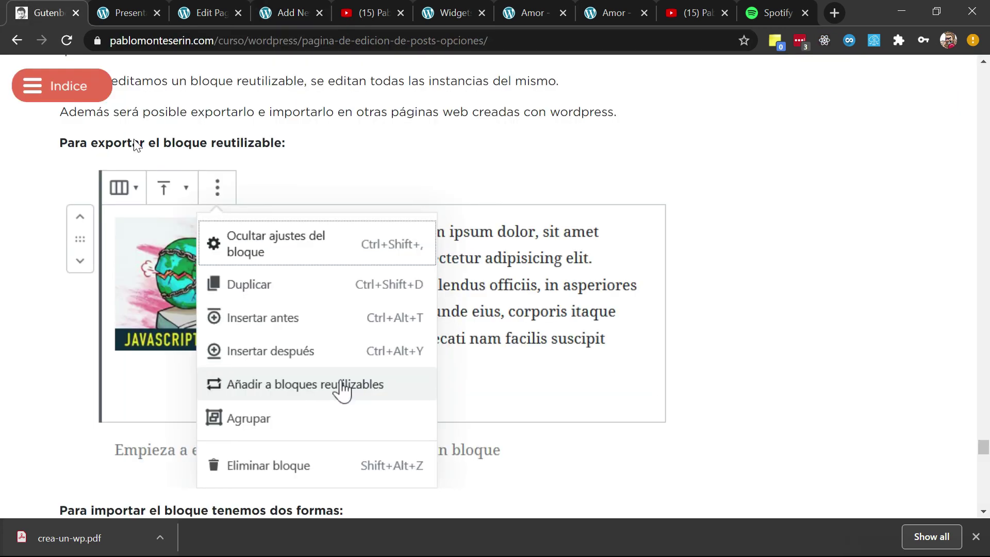
scroll(181, 354, down, 3)
key(alt+Tab)
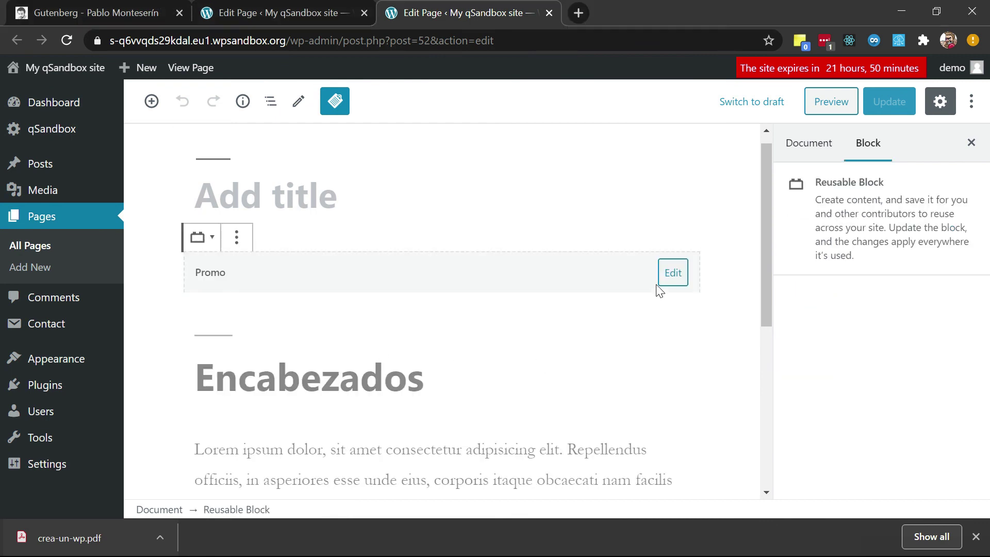
click(670, 271)
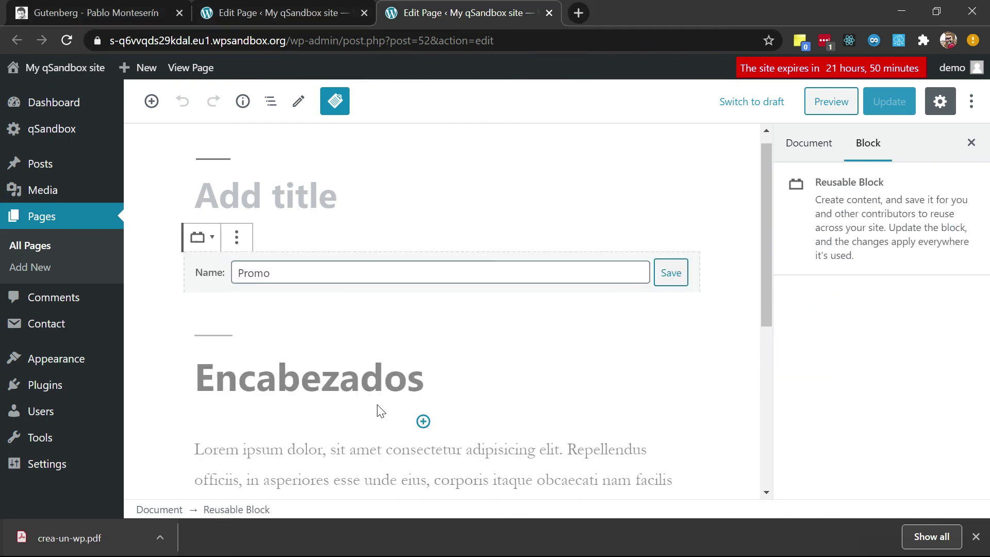
click(398, 384)
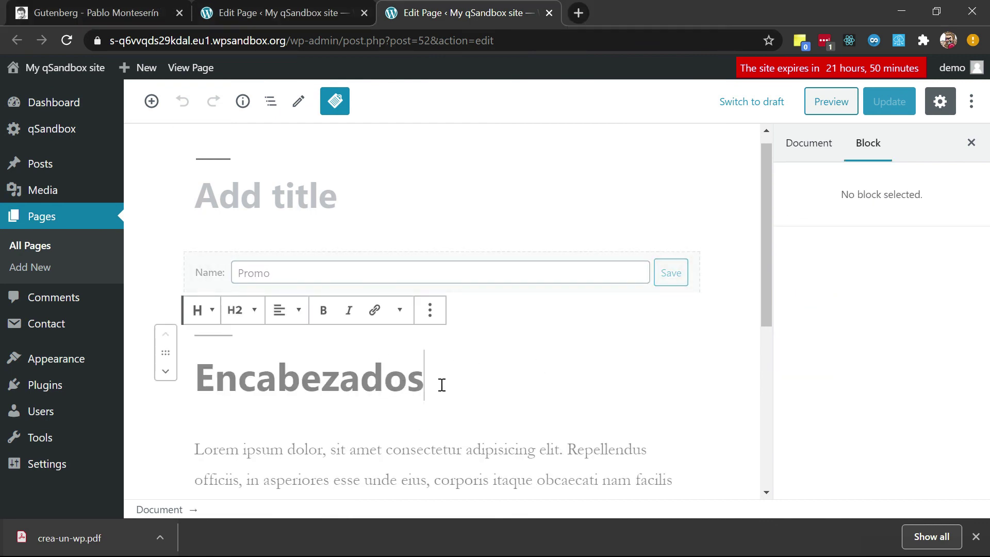
text(sssss)
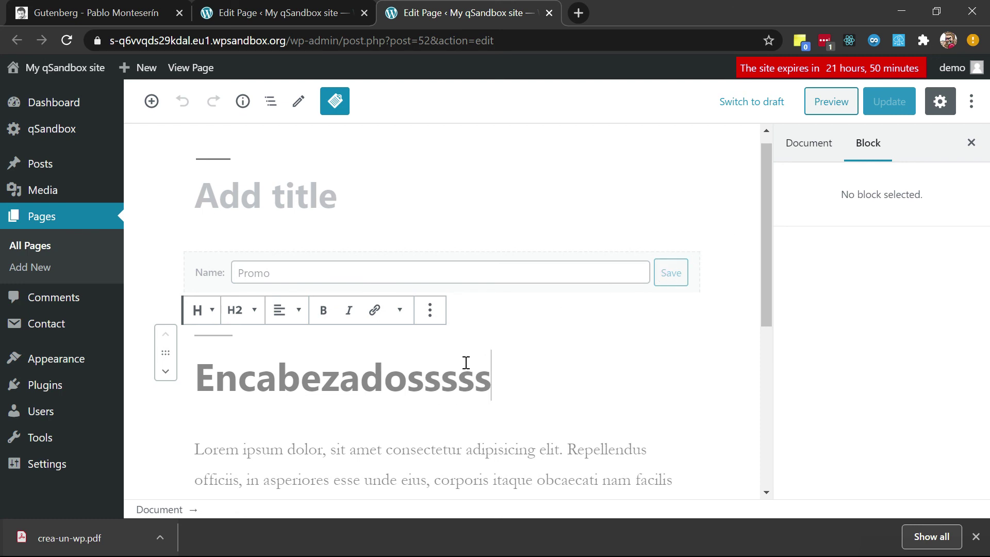
click(670, 272)
triple_click(549, 448)
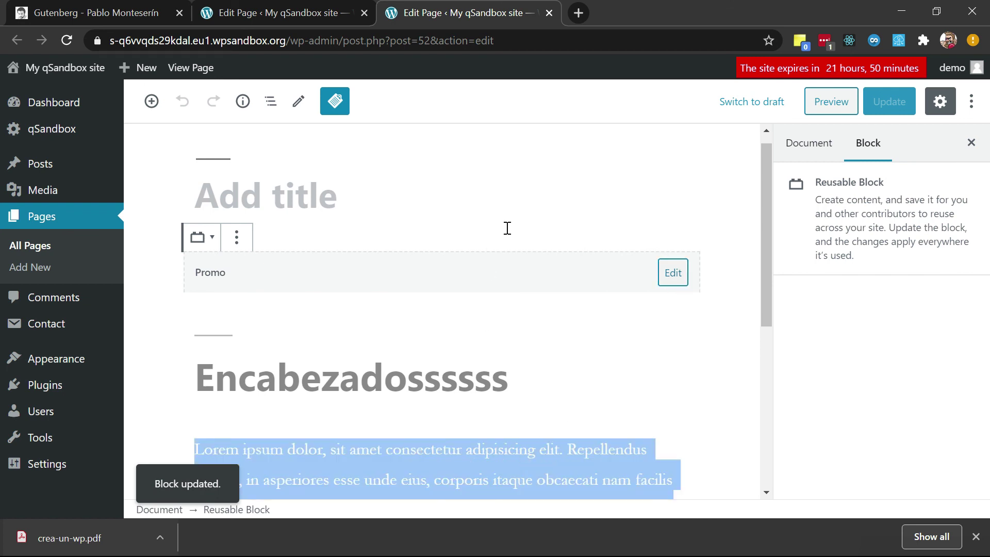
Reload the Amor page editor to check its Promo block, and review the course notes on importing reusable blocks
click(300, 9)
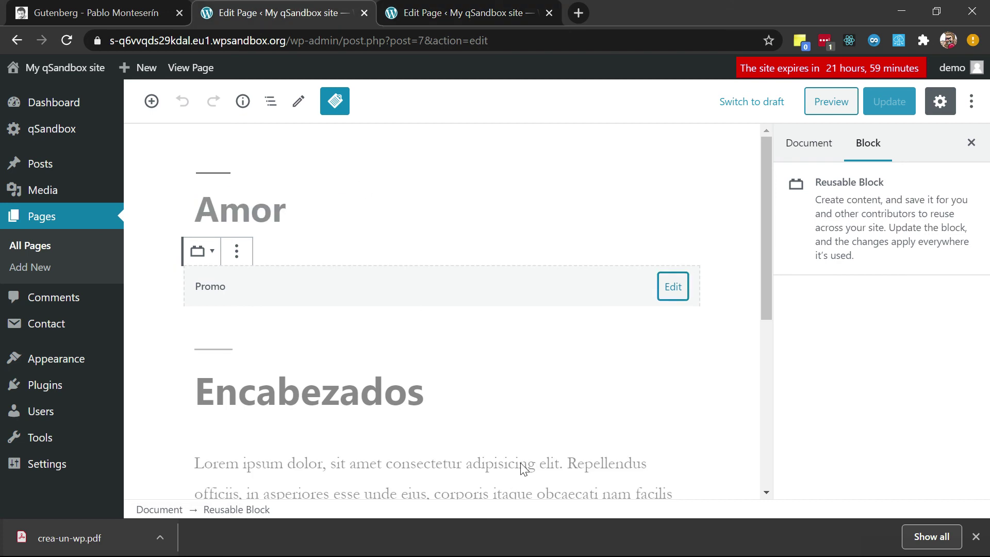
key(F5)
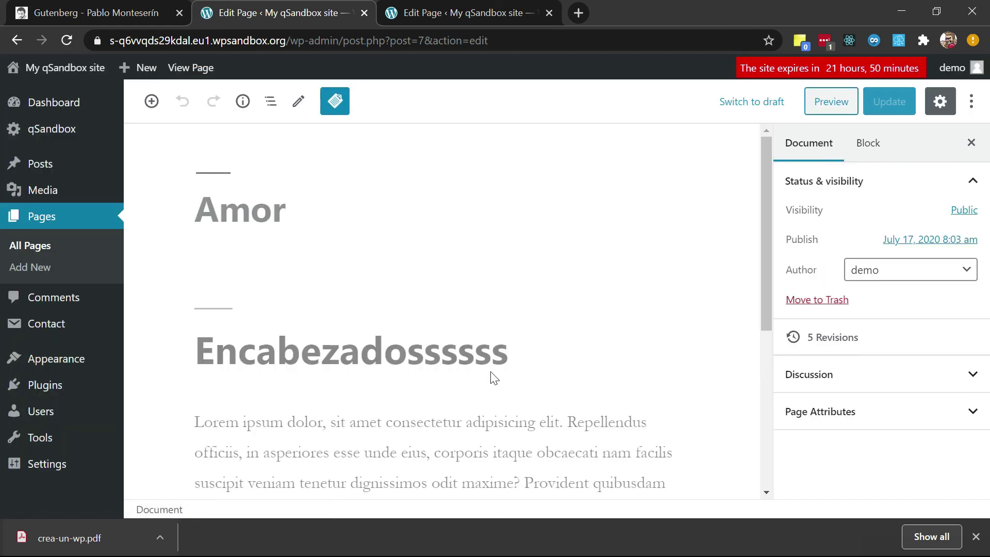
click(94, 7)
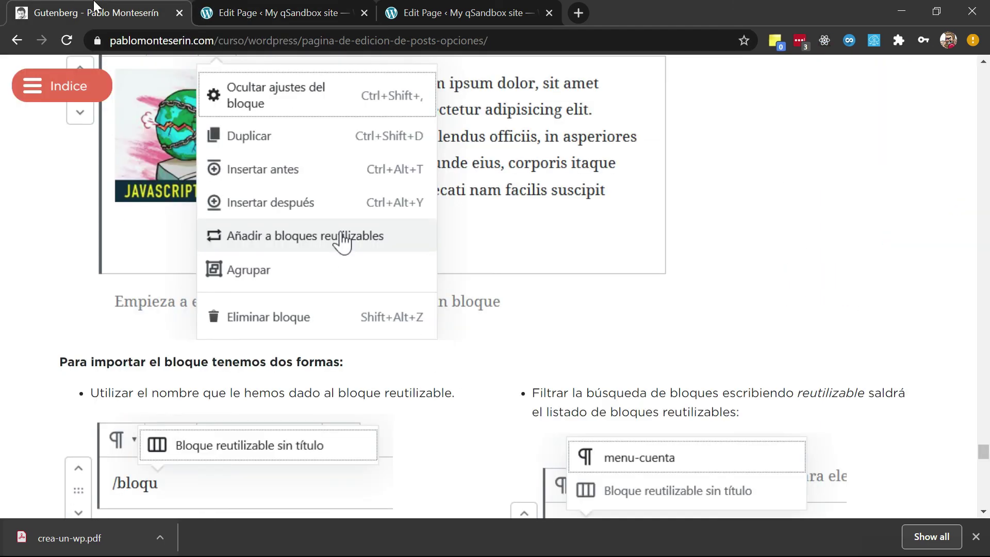
scroll(399, 253, down, 3)
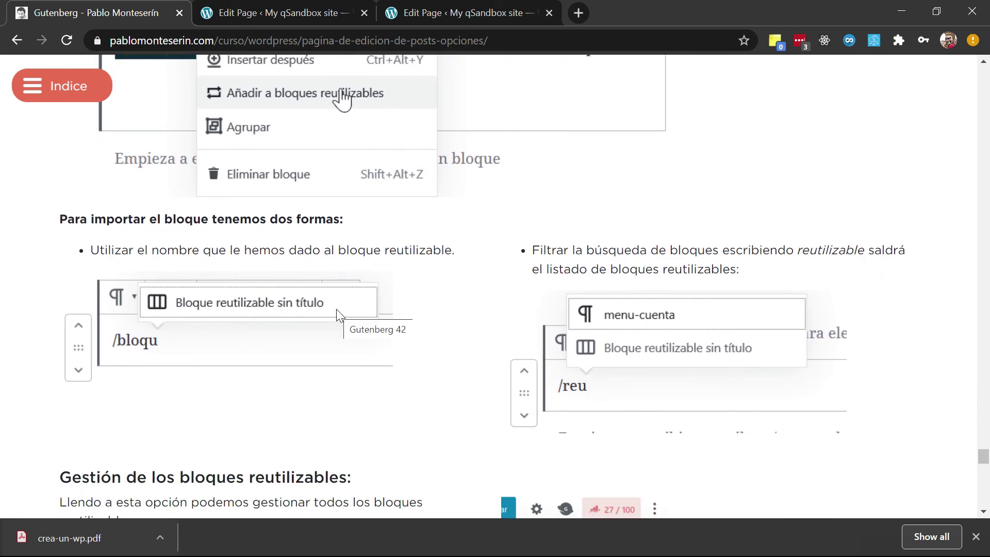
Look up reusable blocks below the Promo block on the second page with the queries "/pro", "/block" and "/reu"
scroll(336, 308, up, 3)
click(432, 4)
scroll(361, 288, down, 6)
click(300, 291)
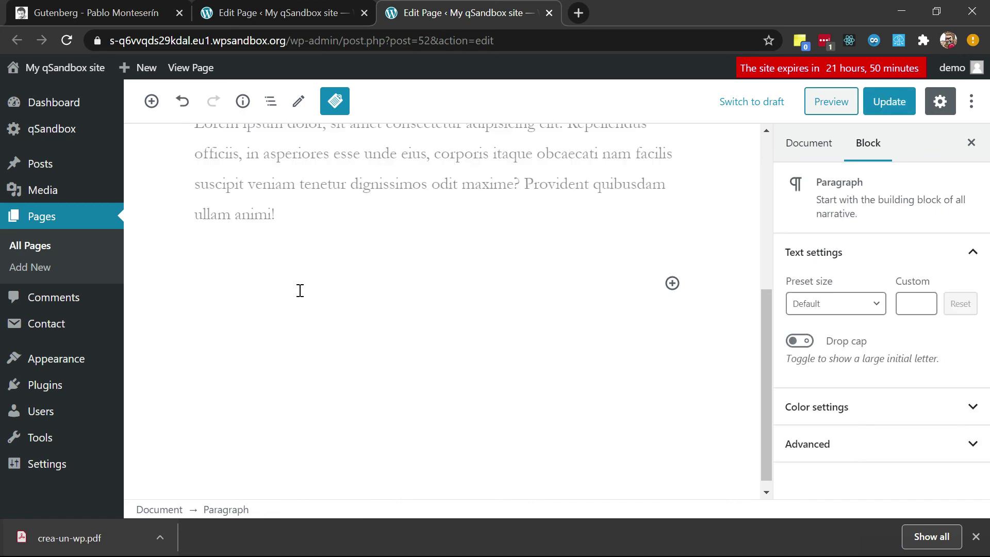
text(/pro)
key(BackSpace)
key(BackSpace)
key(BackSpace)
text(block)
key(BackSpace)
key(BackSpace)
key(BackSpace)
key(BackSpace)
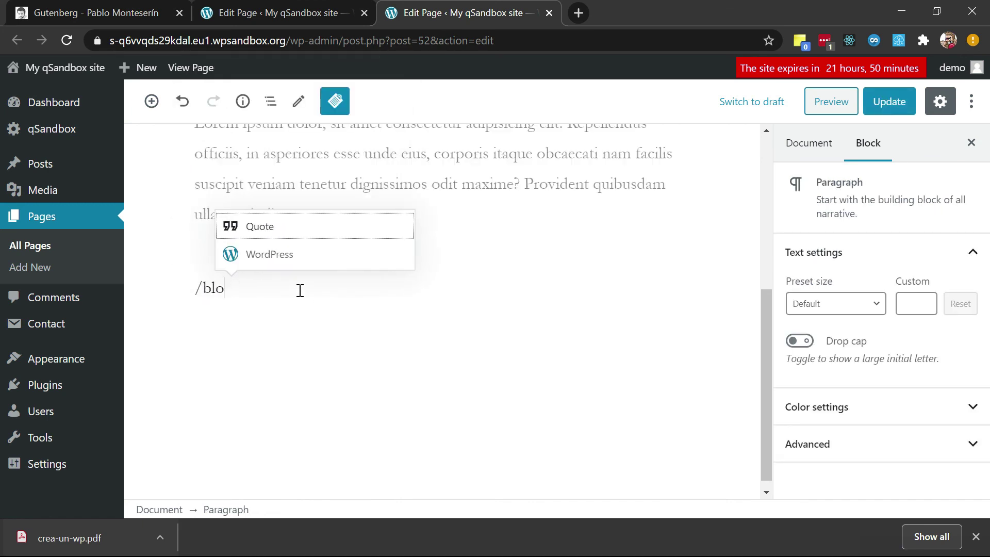
key(BackSpace)
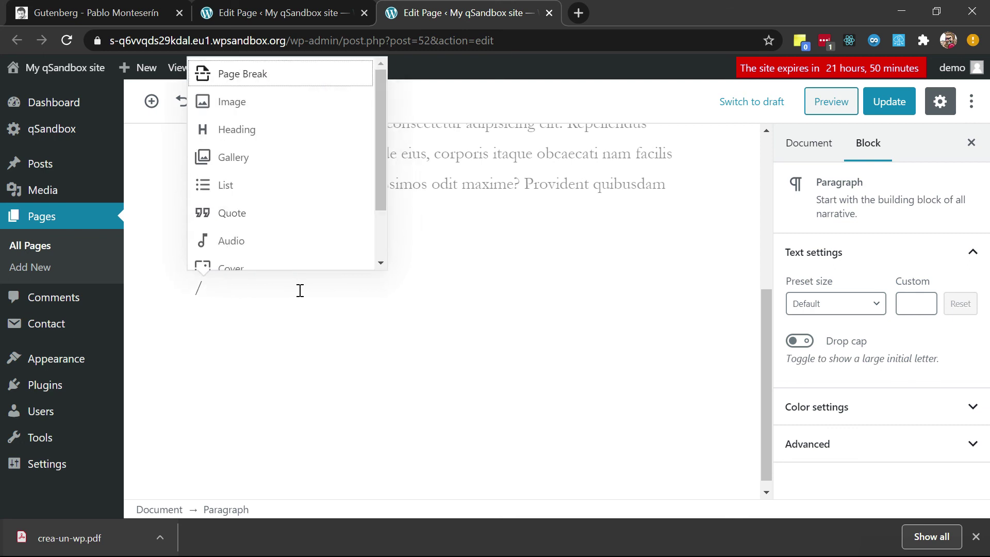
text(reu)
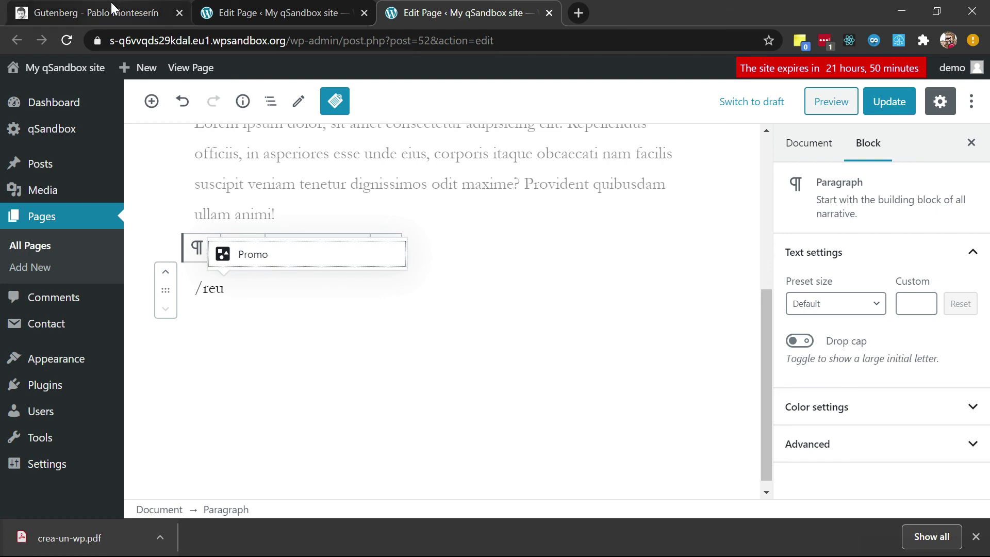
Review the course notes on managing reusable blocks and exporting or importing them as JSON
click(96, 12)
scroll(401, 356, down, 3)
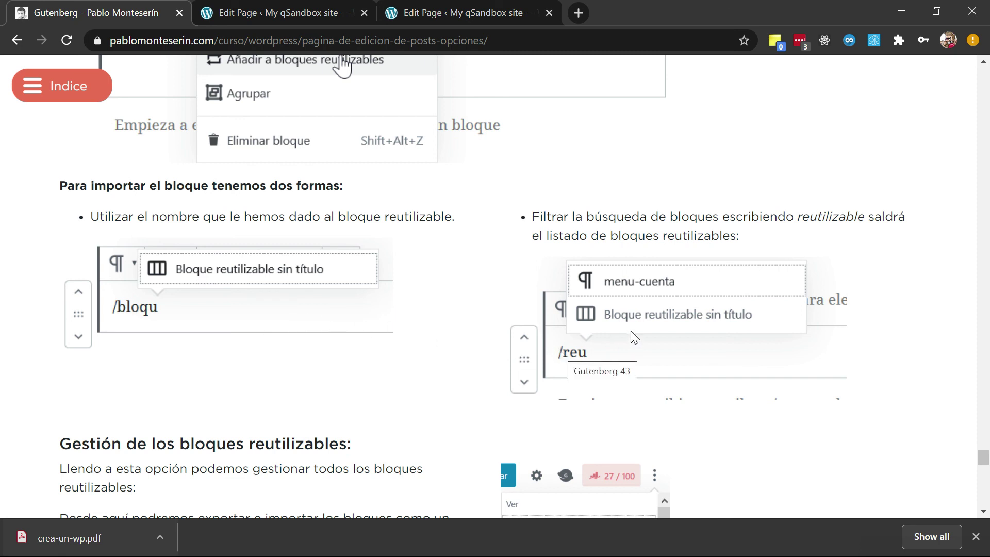
scroll(629, 333, down, 4)
scroll(625, 347, down, 3)
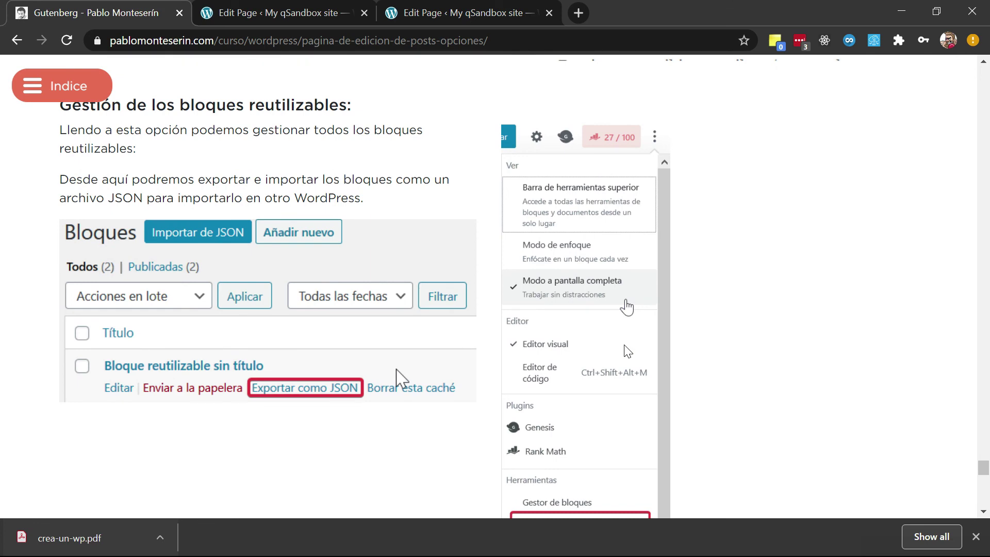
scroll(628, 352, up, 1)
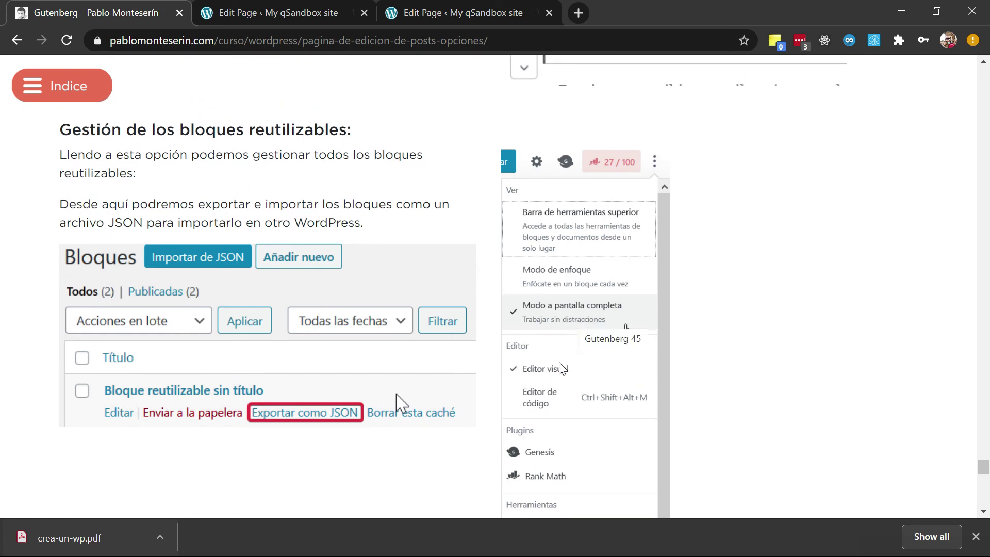
scroll(561, 366, down, 3)
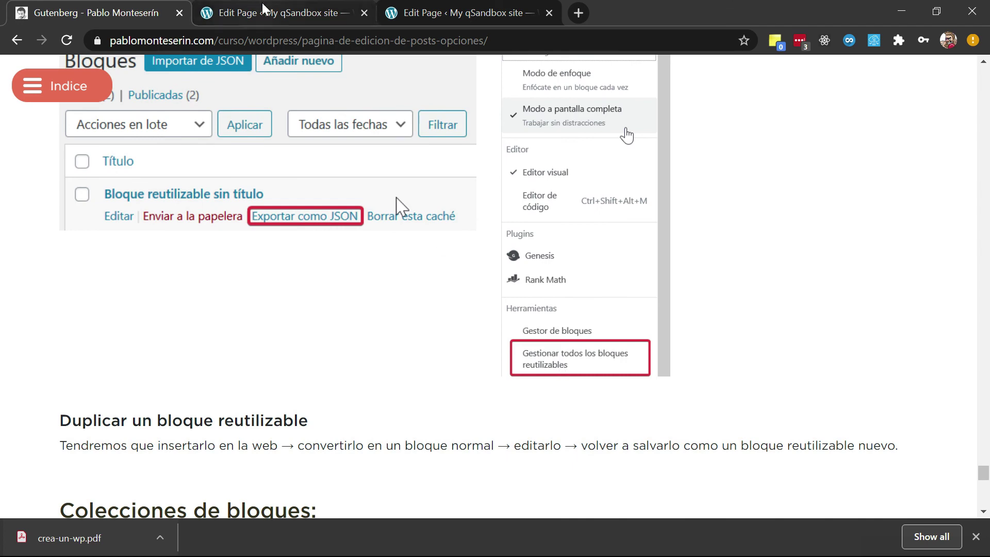
From the Amor page editor, go to the management of all reusable blocks and export Promo to the Desktop as promo.json
click(262, 12)
click(971, 105)
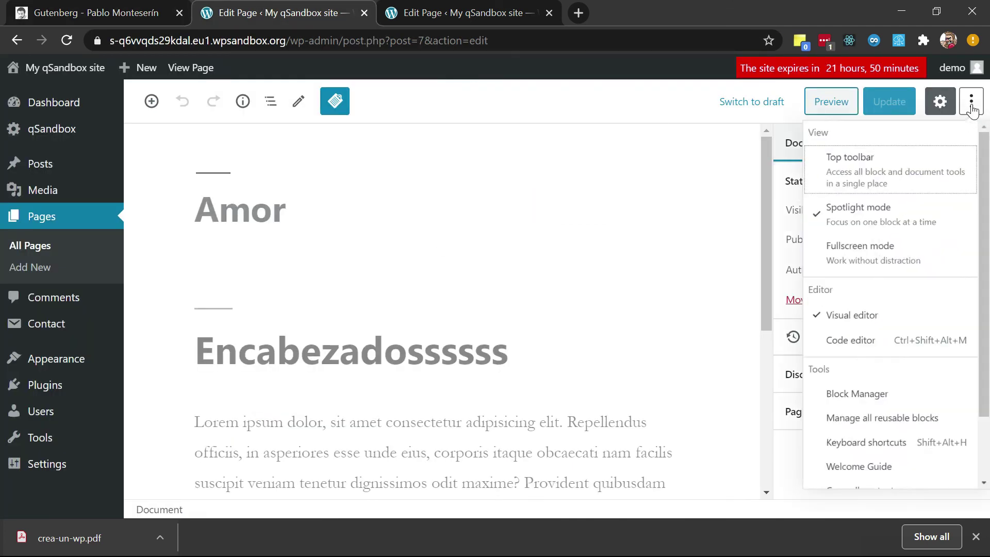
scroll(953, 384, down, 2)
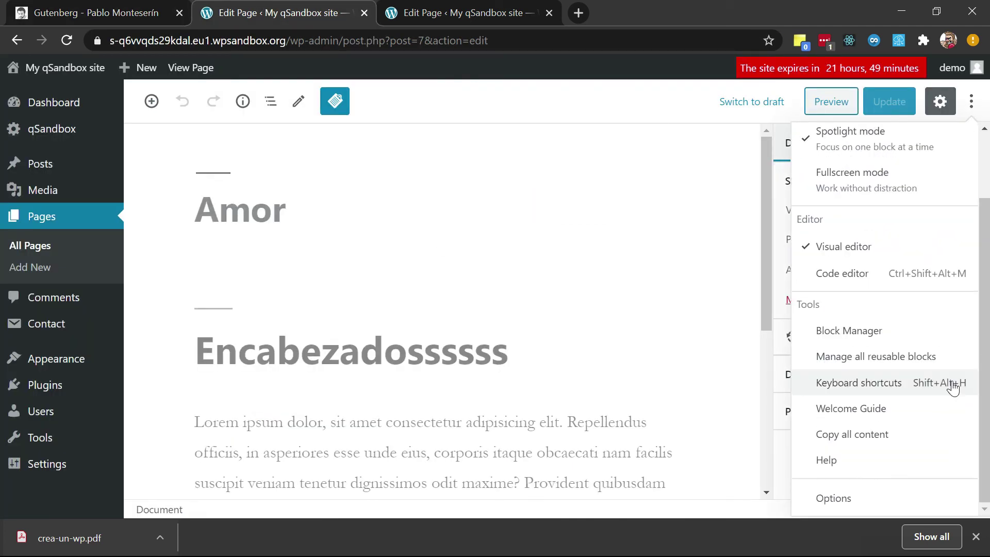
click(908, 362)
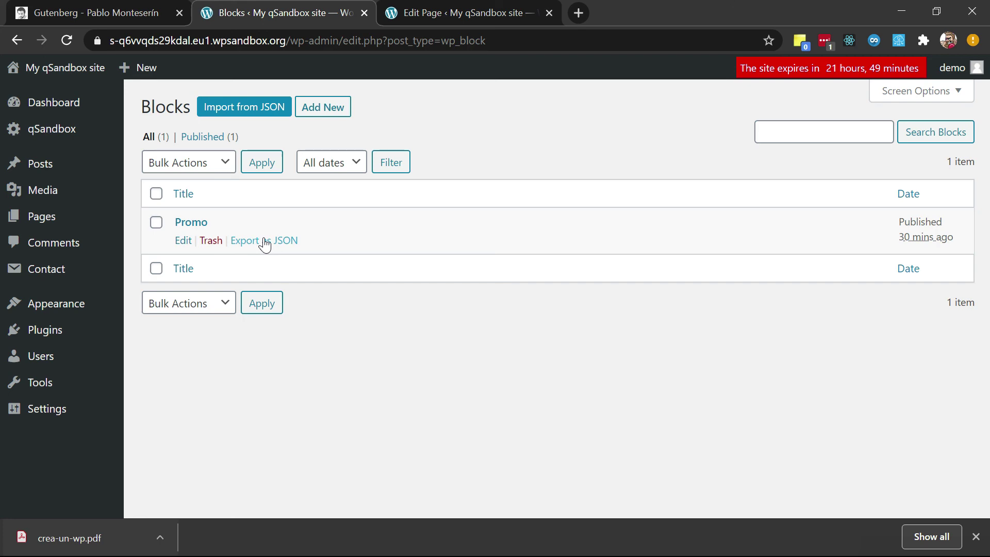
click(264, 241)
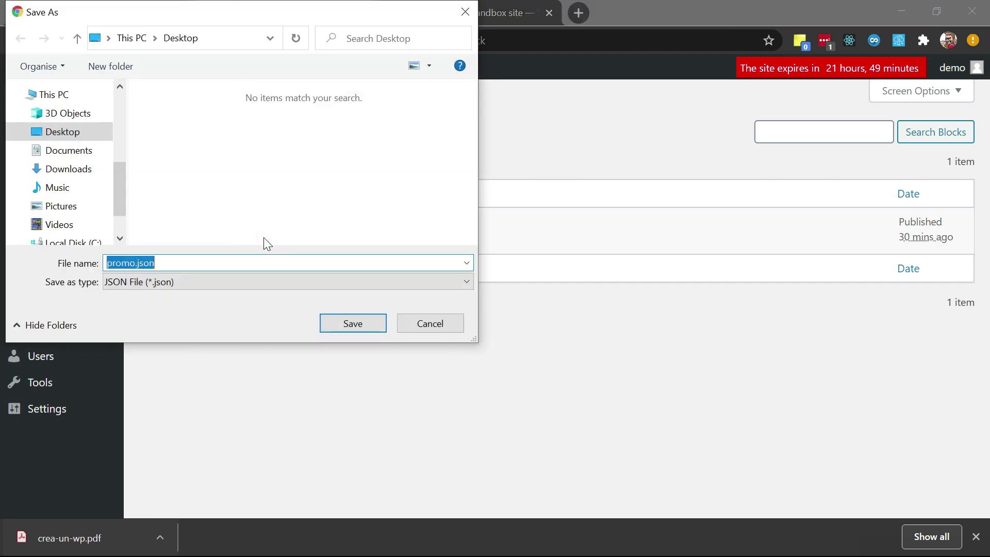
click(343, 323)
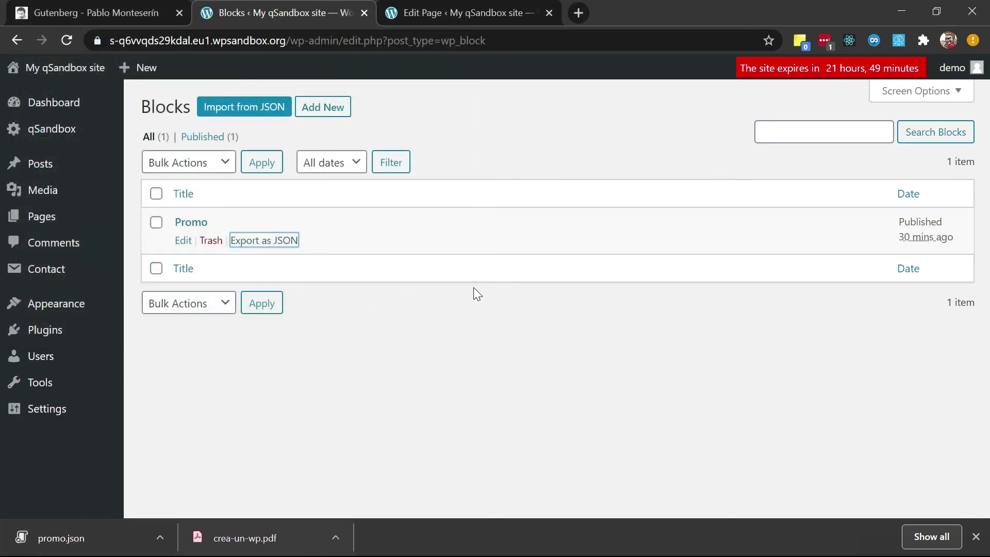
Create a new WordPress 5 test site at wpsandbox.net and open its admin dashboard, closing the site creation page
key(ctrl+t)
text(wpsandbox.net)
key(Return)
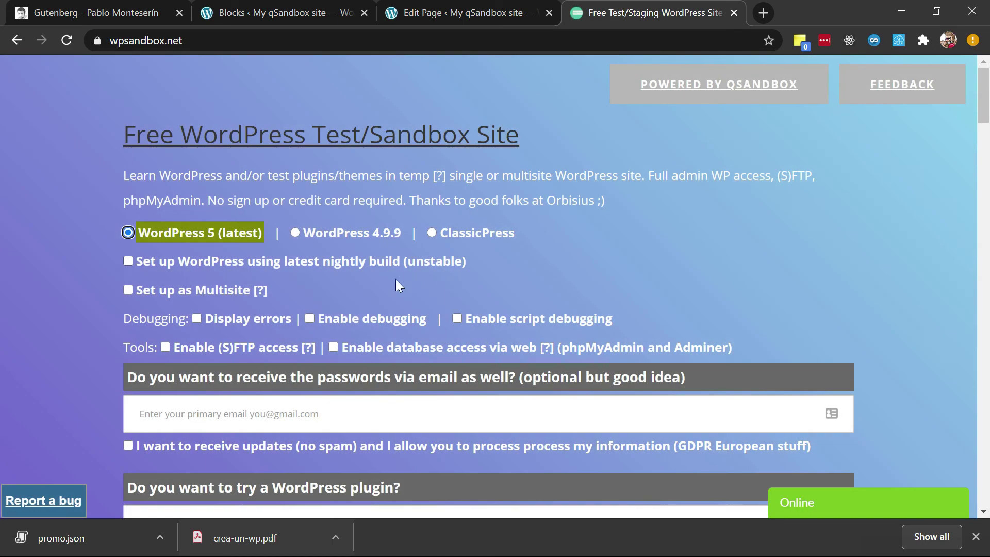
scroll(395, 279, down, 5)
click(225, 394)
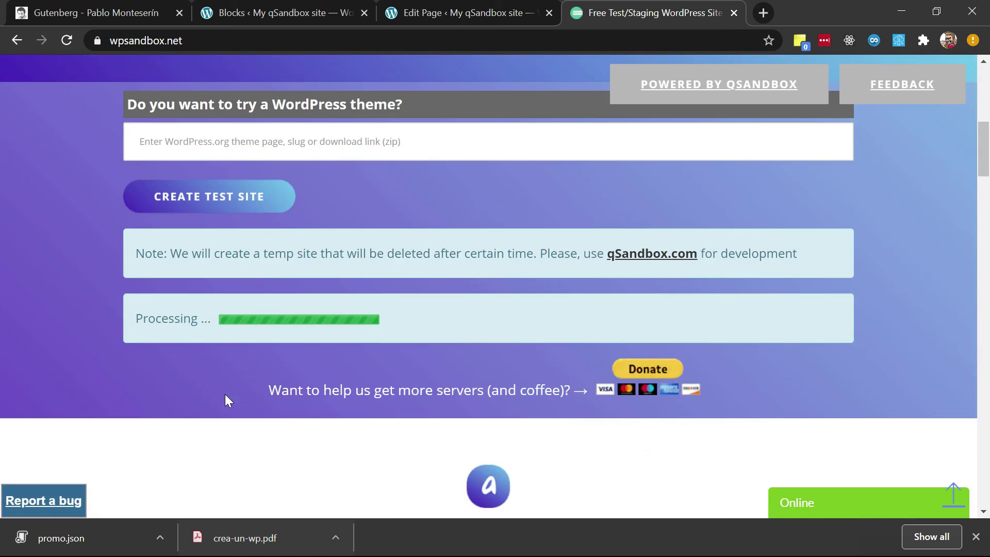
scroll(225, 394, down, 2)
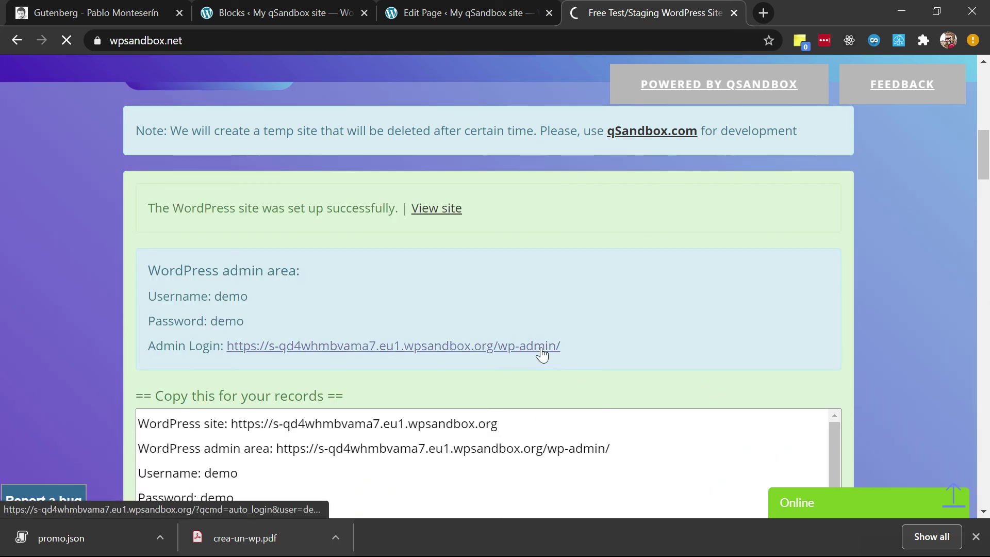
ctrl+click(542, 346)
click(709, 7)
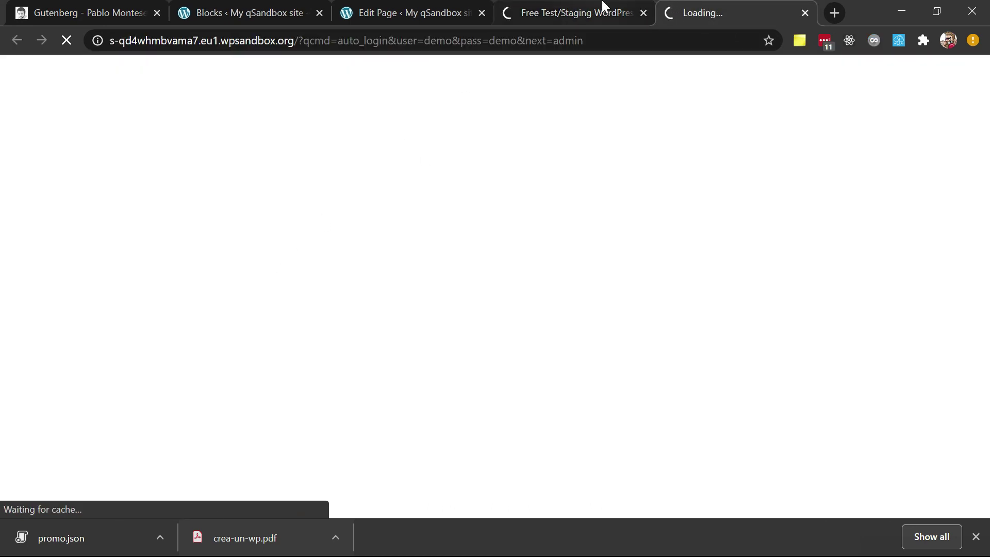
click(643, 13)
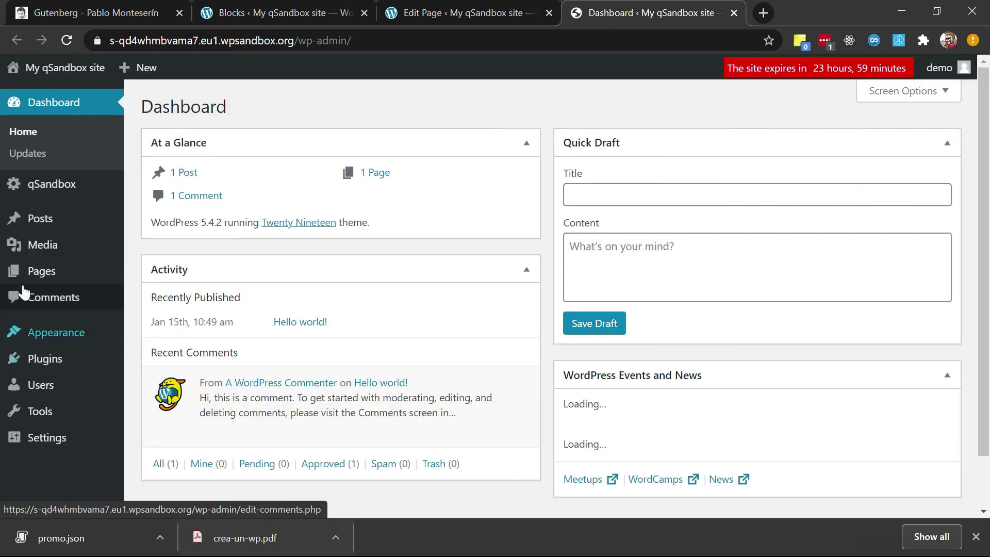
Start a new page on the new test site, dismiss the welcome guide and check for the Promo block with "/pro"
mouse_move(43, 269)
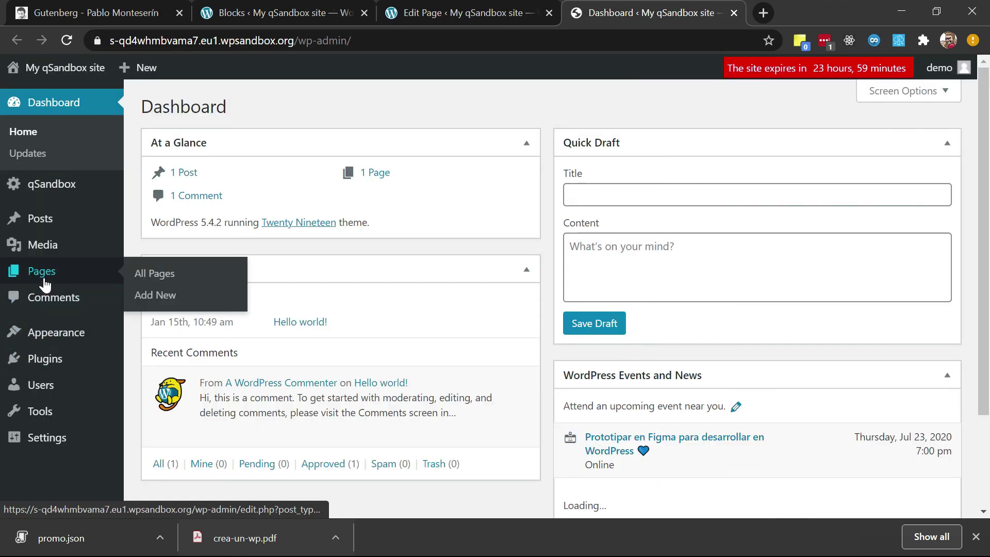
click(172, 308)
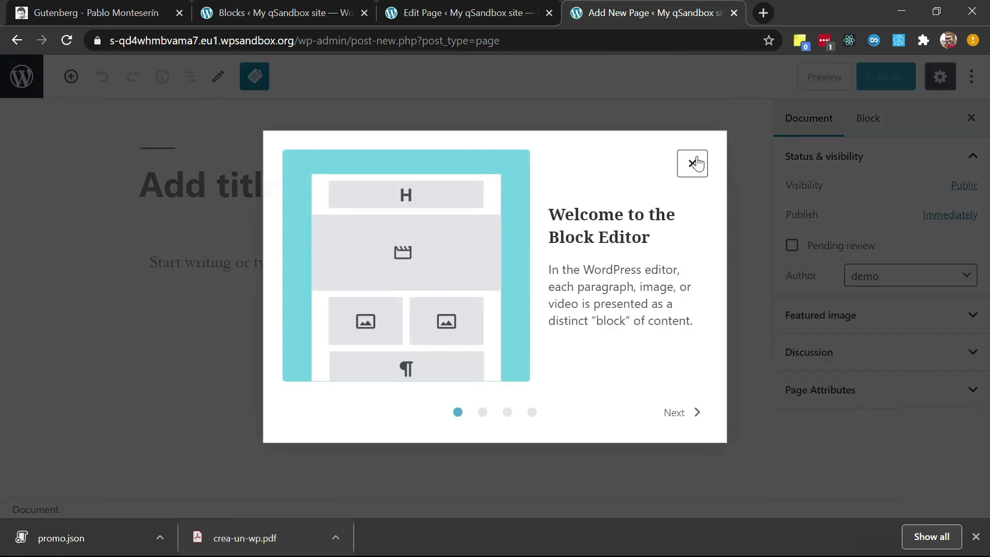
click(692, 162)
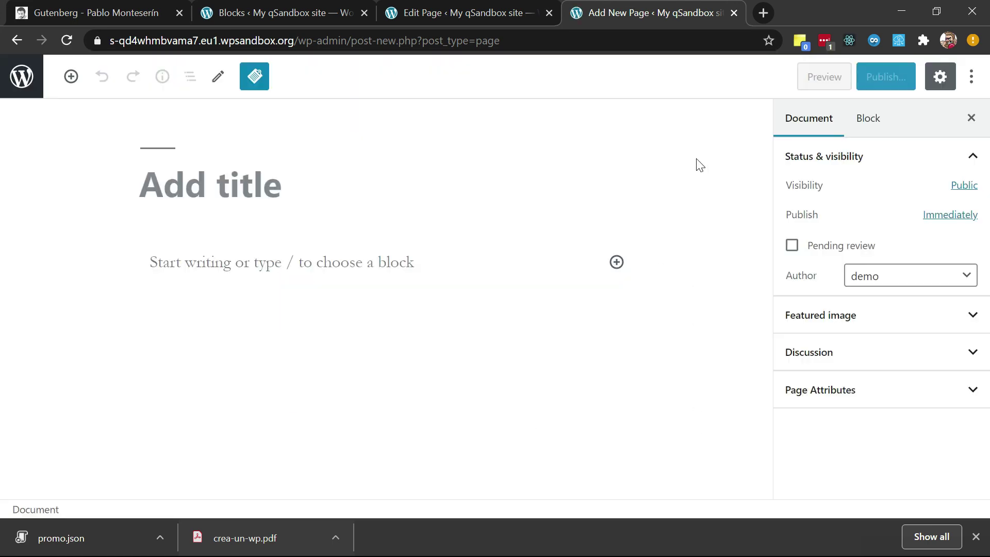
click(176, 255)
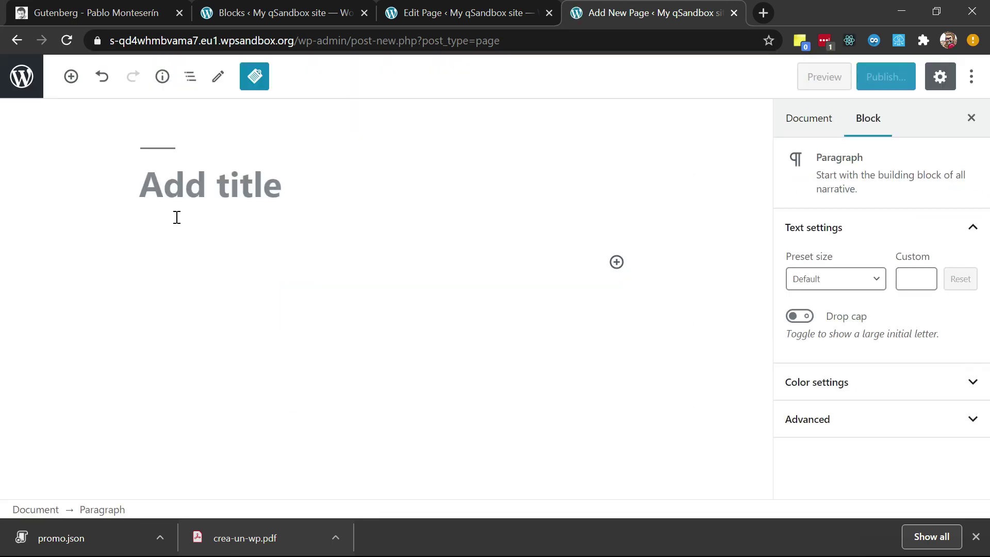
text(/pro)
key(BackSpace)
key(BackSpace)
key(BackSpace)
key(BackSpace)
Leave the unsaved page for the new site's reusable blocks manager and import the block from promo.json
click(971, 76)
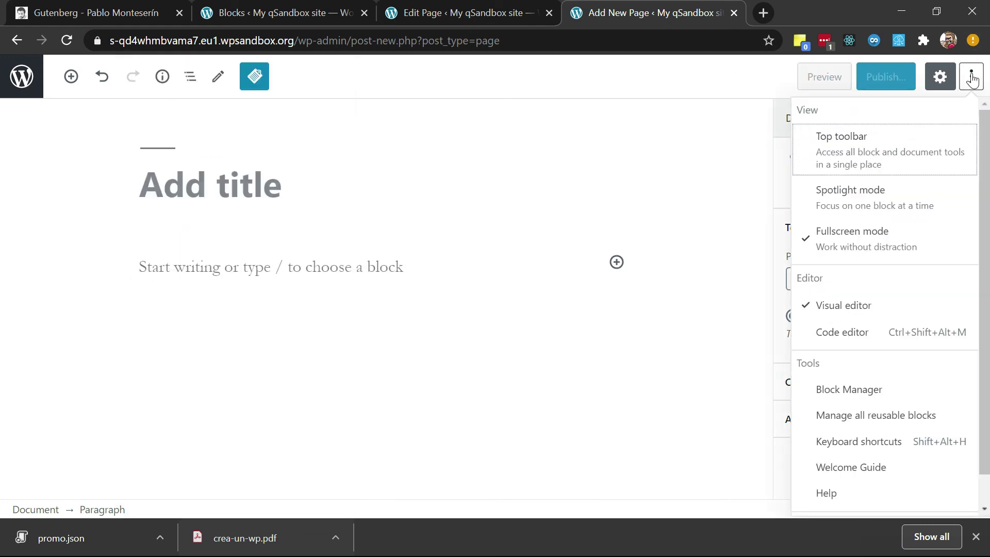
click(864, 416)
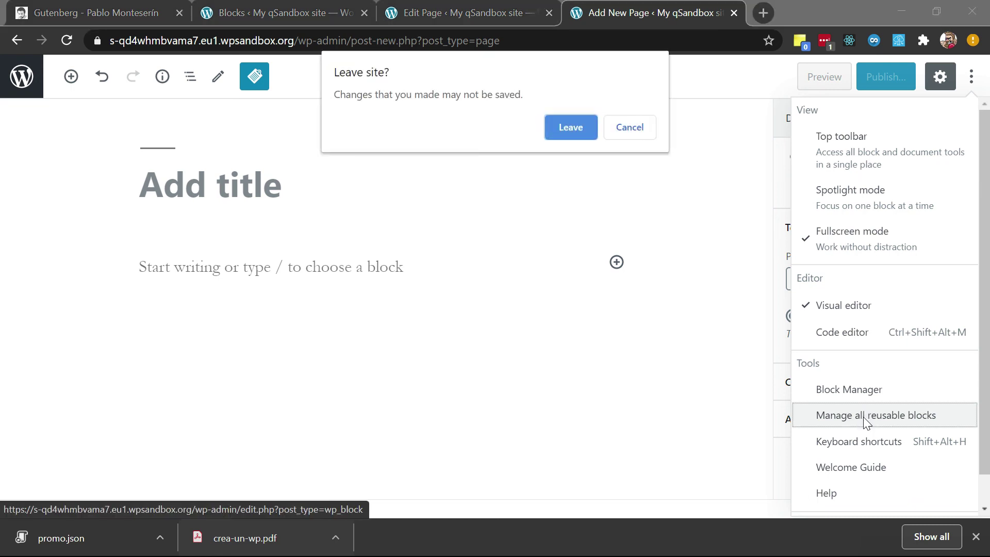
click(569, 127)
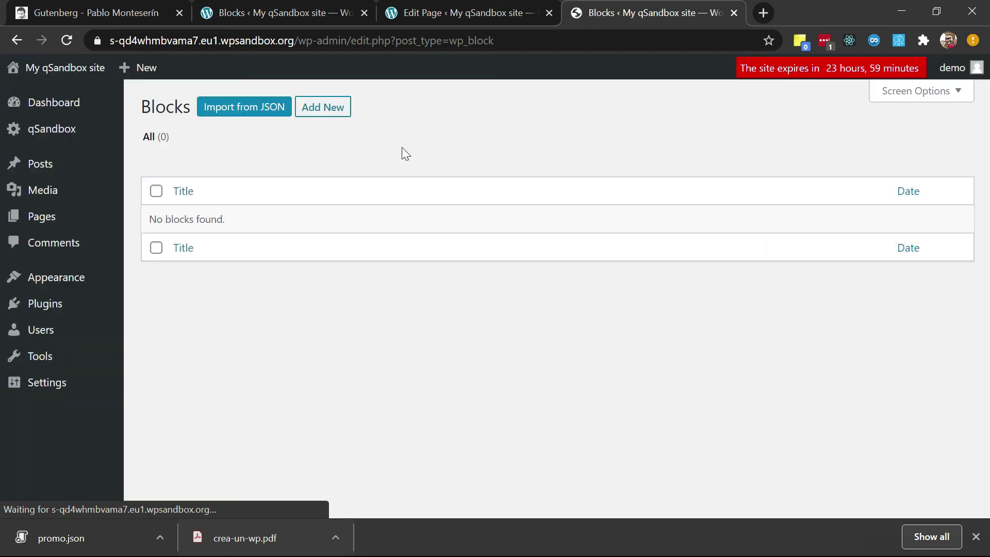
click(249, 107)
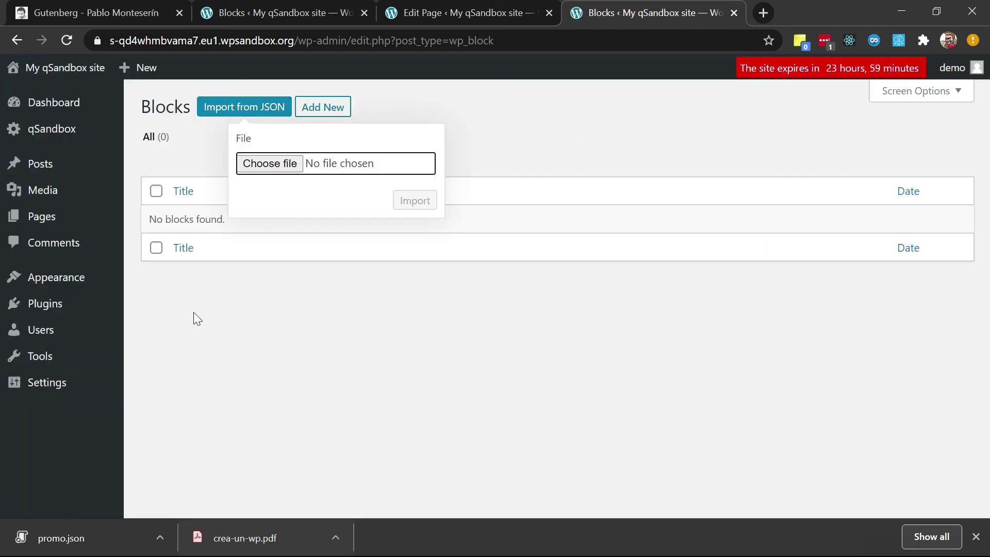
drag(64, 536, 283, 163)
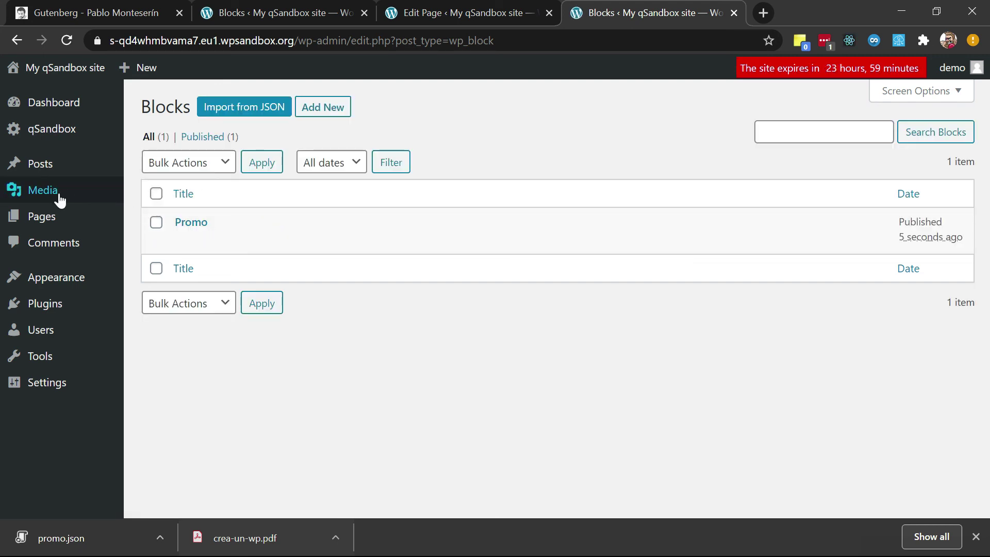
Create a new page on the new test site and insert the imported Promo reusable block in its content
mouse_move(57, 216)
click(157, 239)
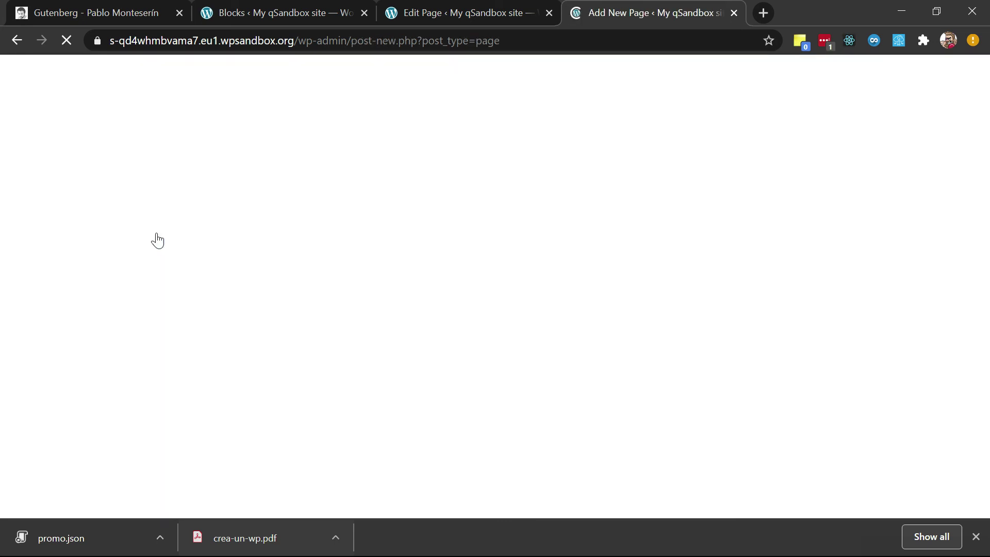
click(171, 265)
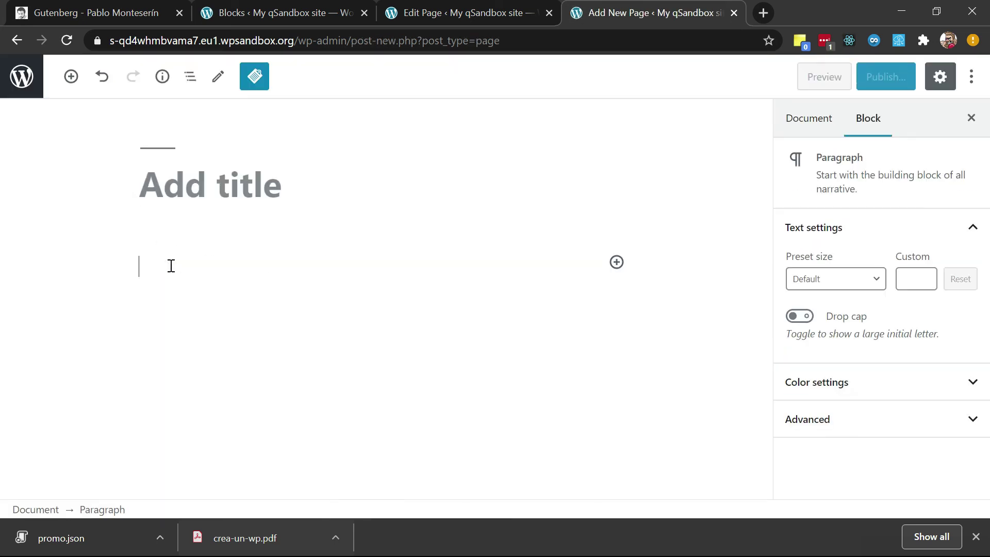
text(/)
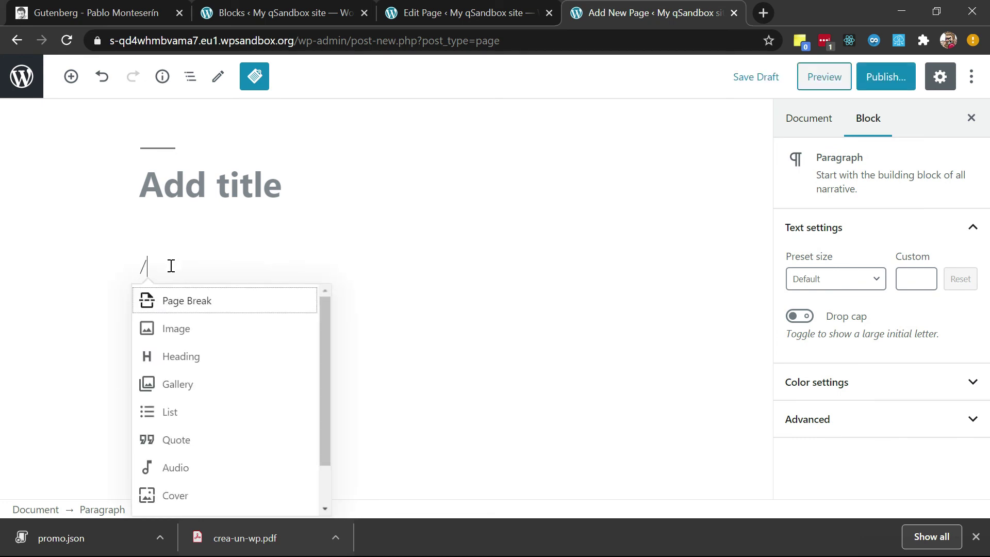
text(blo)
key(BackSpace)
key(BackSpace)
key(BackSpace)
text(pro)
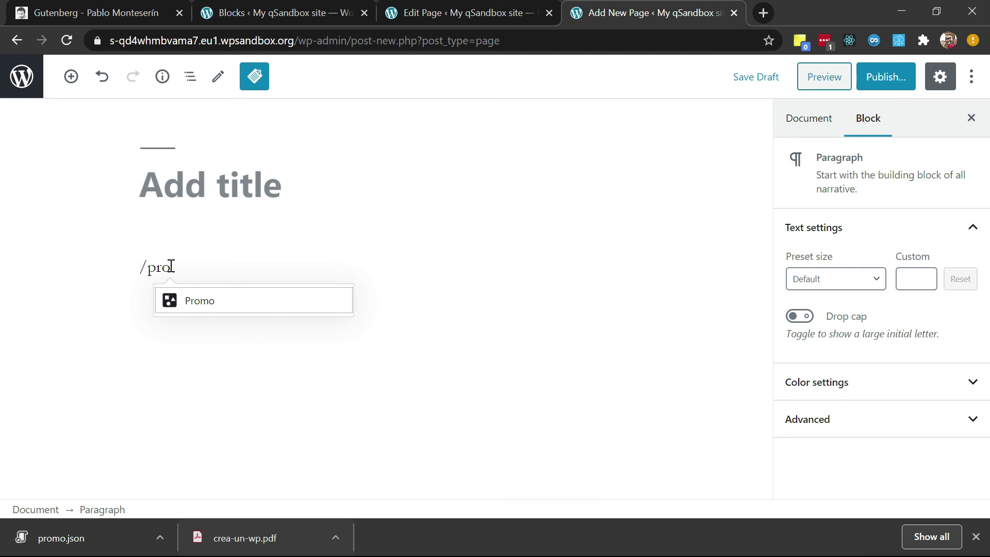
key(Return)
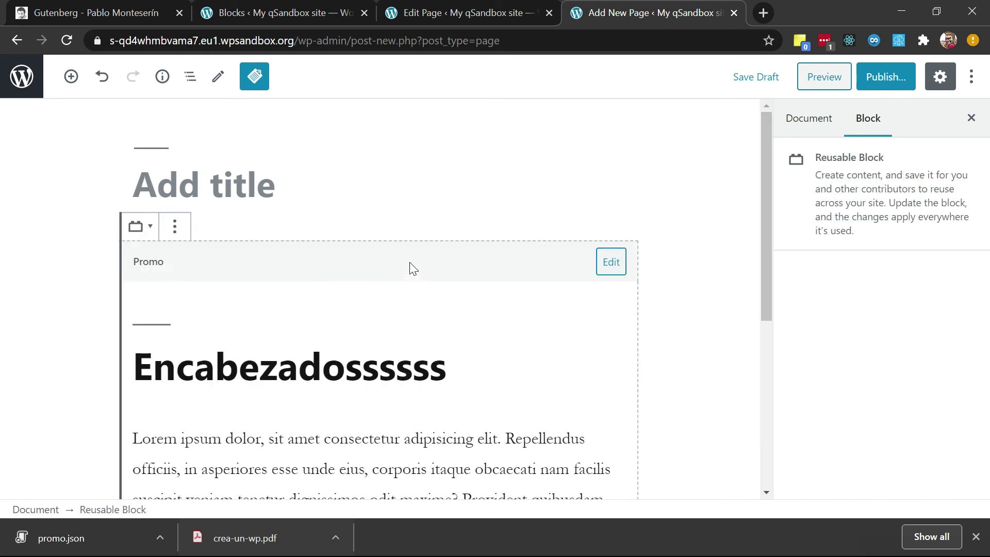
Review the course notes on duplicating a reusable block and on block collections
click(146, 14)
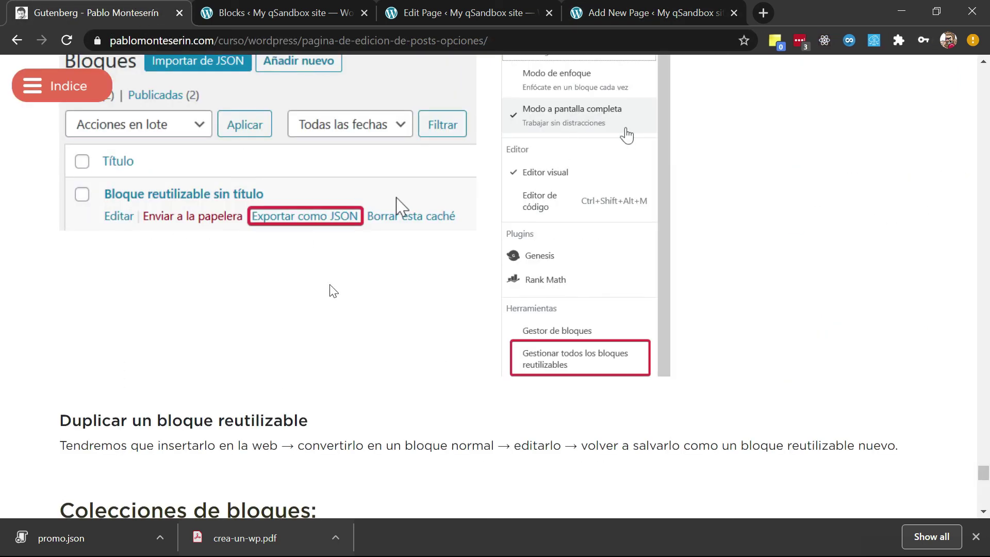
scroll(330, 286, down, 3)
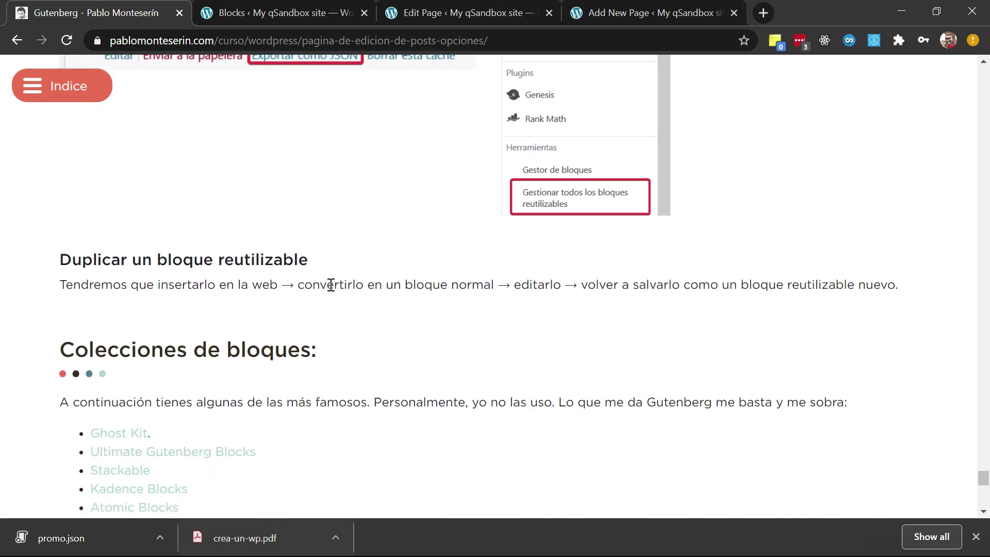
scroll(369, 274, down, 1)
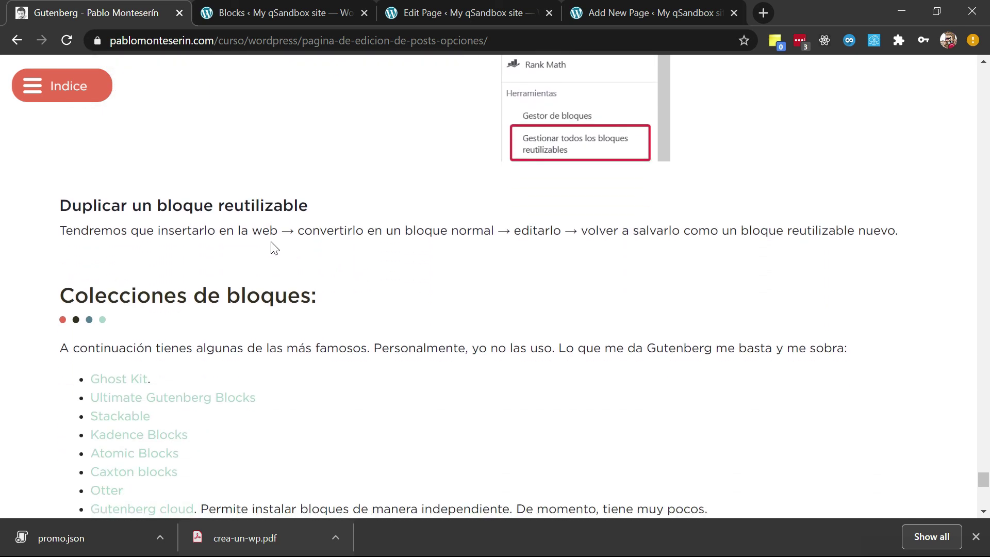
Return to the page being edited on the first test site and convert its Promo reusable block to regular blocks
click(426, 2)
scroll(330, 185, up, 3)
key(Return)
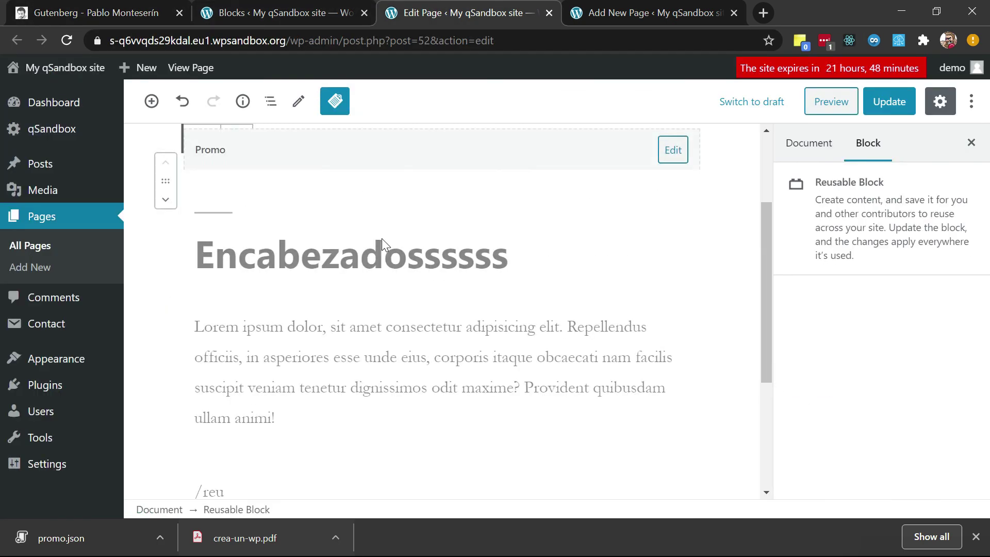
scroll(356, 248, up, 3)
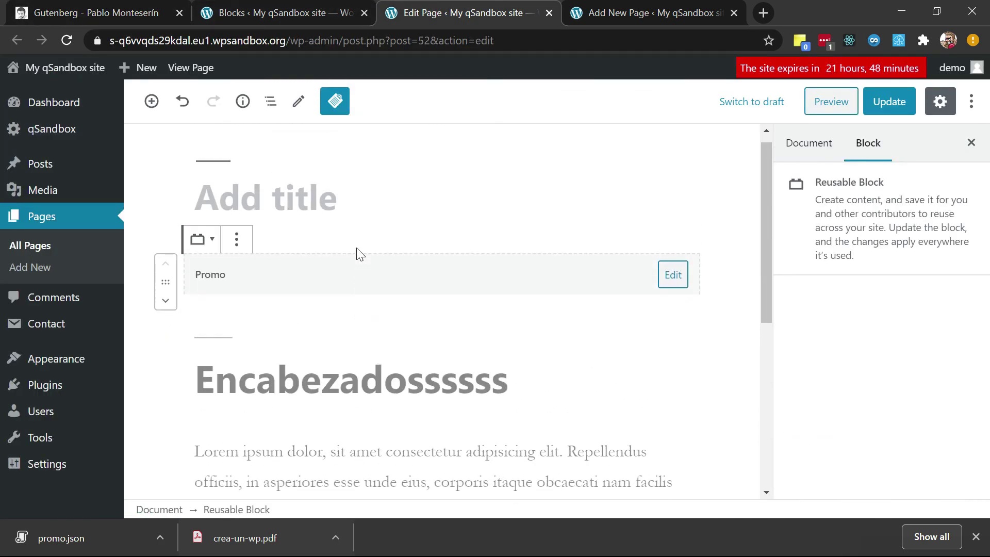
click(202, 239)
click(233, 333)
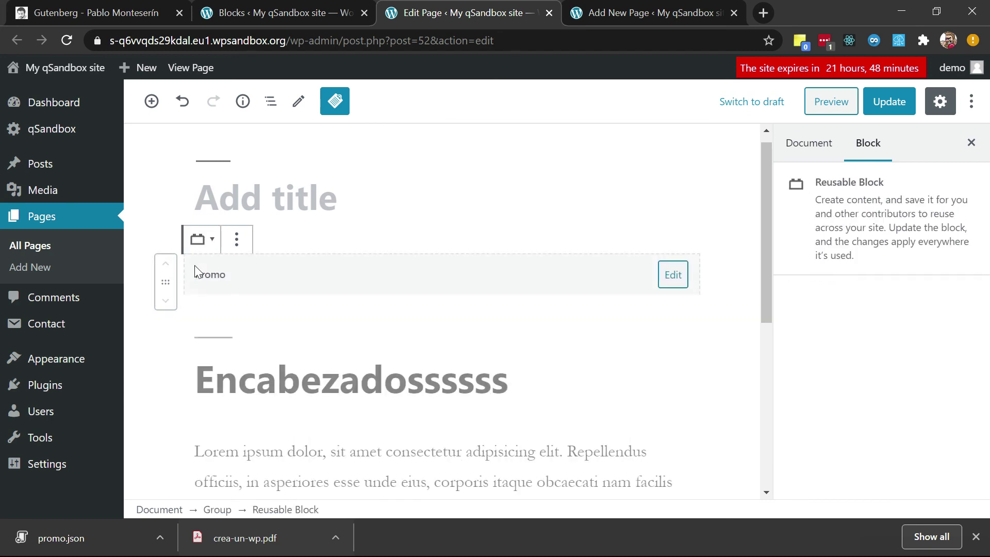
click(234, 242)
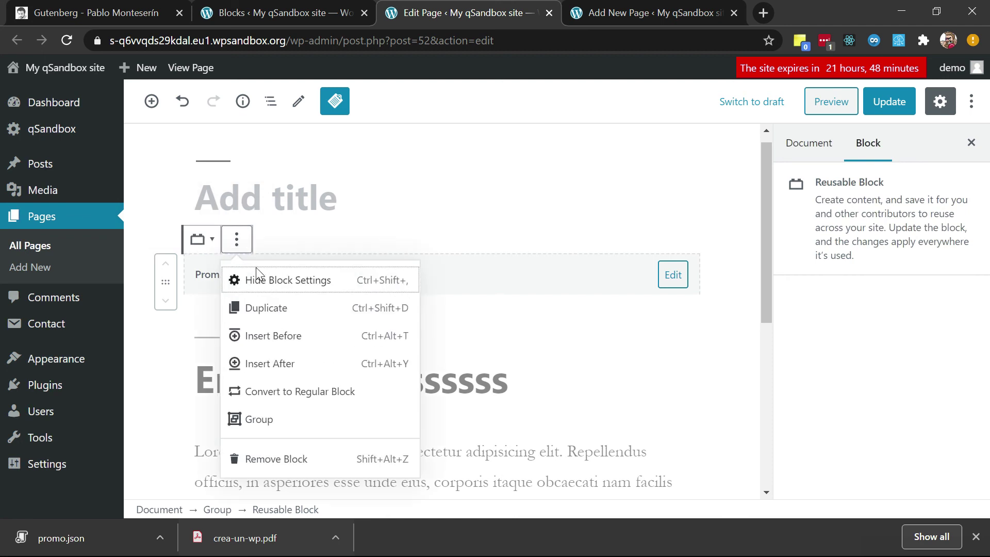
click(272, 396)
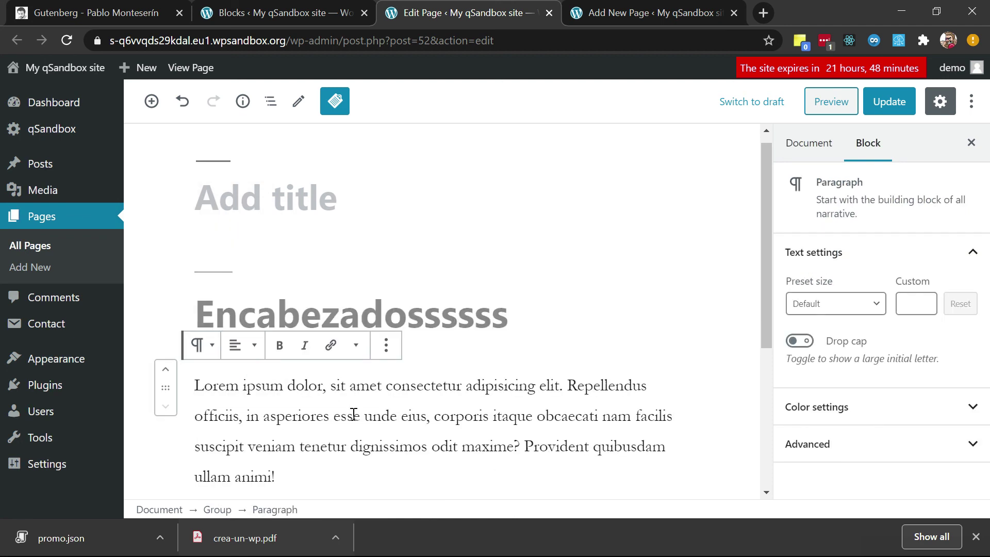
Insert the filler text "klsajdgljsdfkljglkdjsfklghjdklf" in the converted paragraph, inside the word "sit" after "Lorem ipsum dolor,"
click(410, 328)
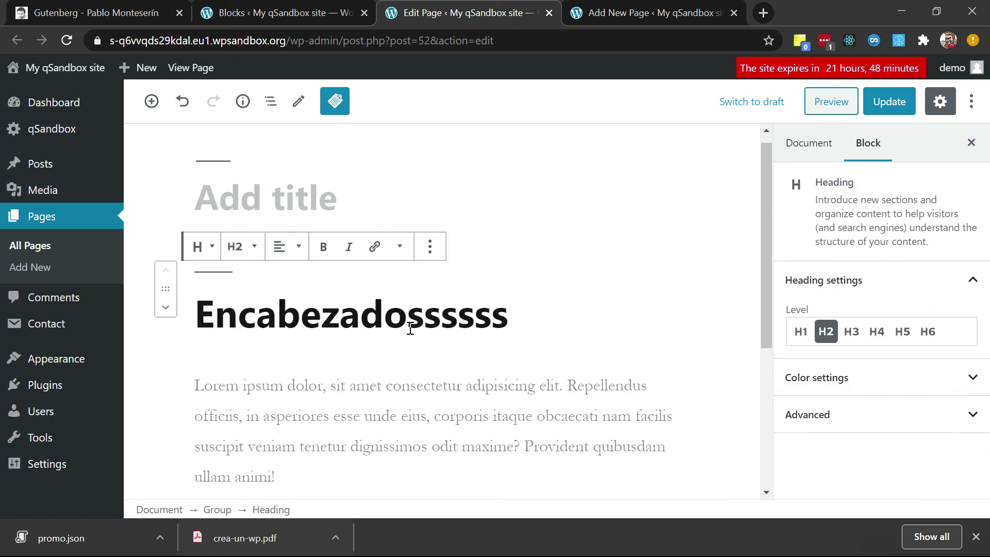
click(335, 389)
text(klsajdgljsdfkljglkdjsfklghjdklf)
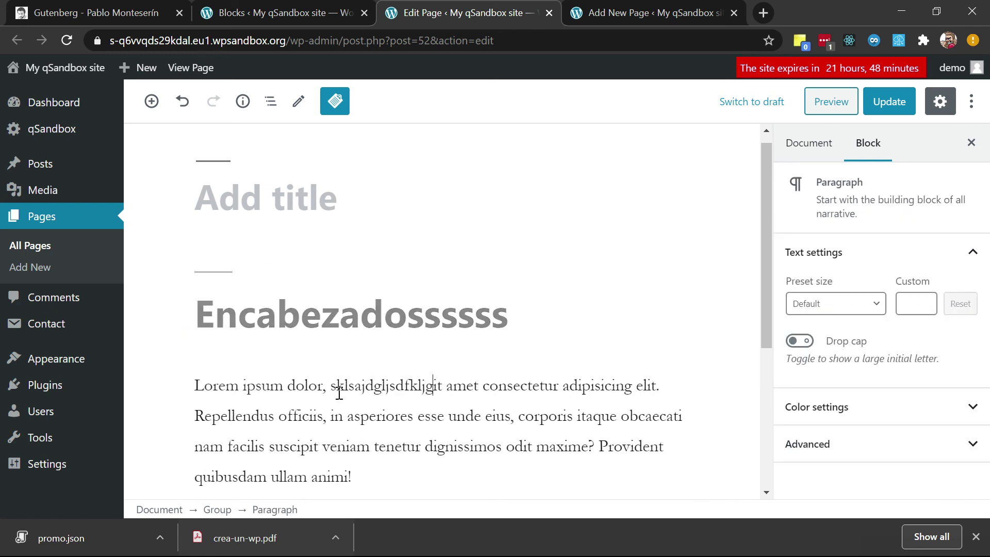
Select the heading and the edited paragraph together and add them to the reusable blocks
click(308, 308)
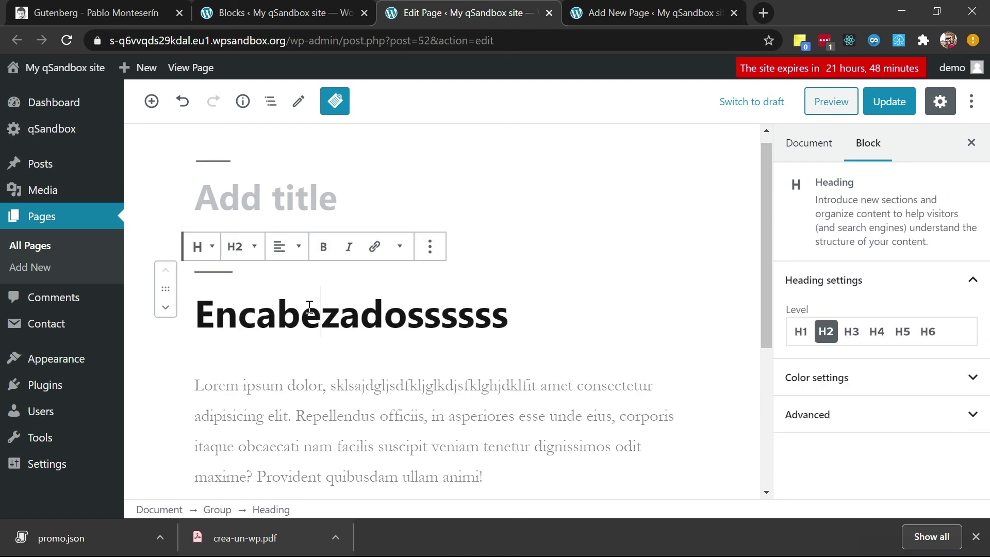
key(ctrl+a)
key(ctrl+a)
click(236, 246)
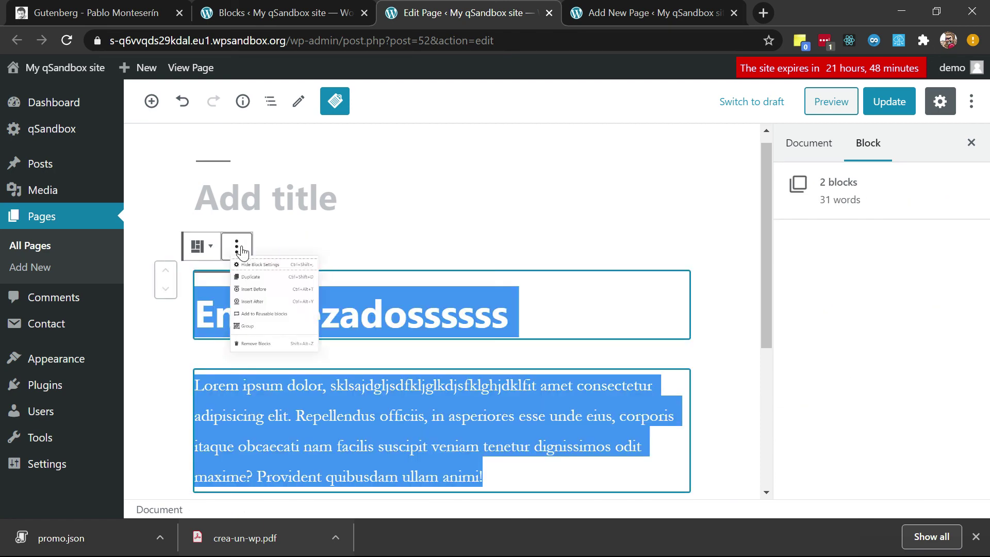
click(302, 401)
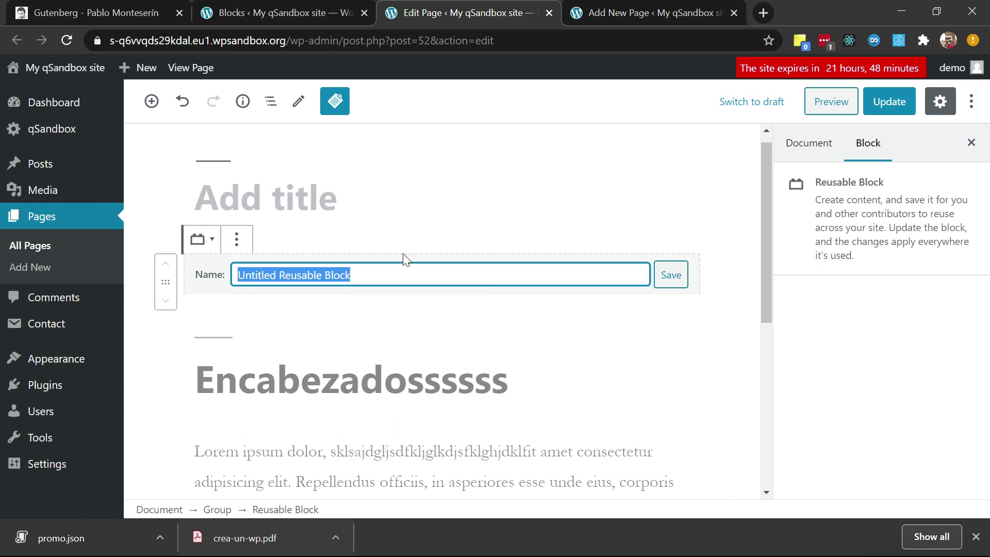
Name the new reusable block "Promo 2" and save it
text(Blo)
key(BackSpace)
key(BackSpace)
key(BackSpace)
text(Promo 2)
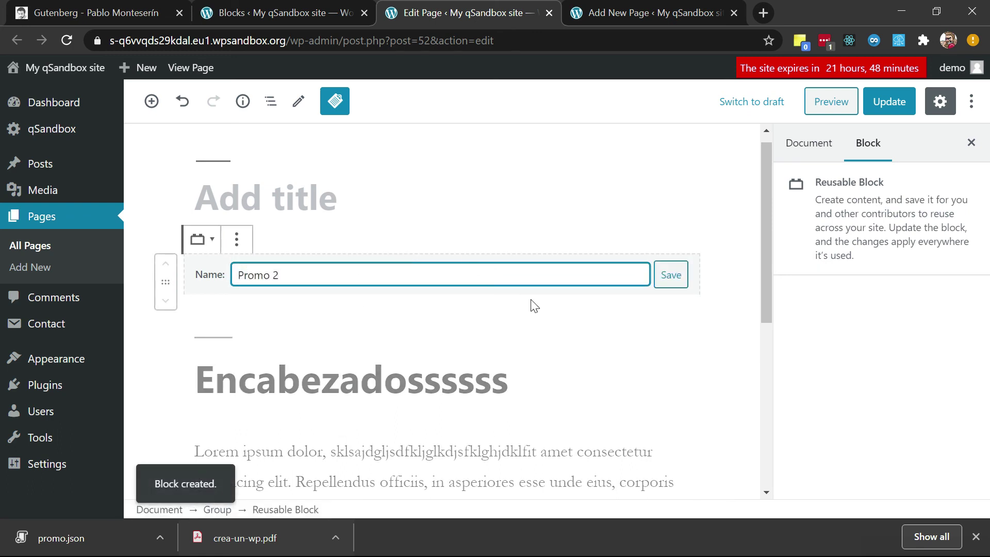
click(673, 277)
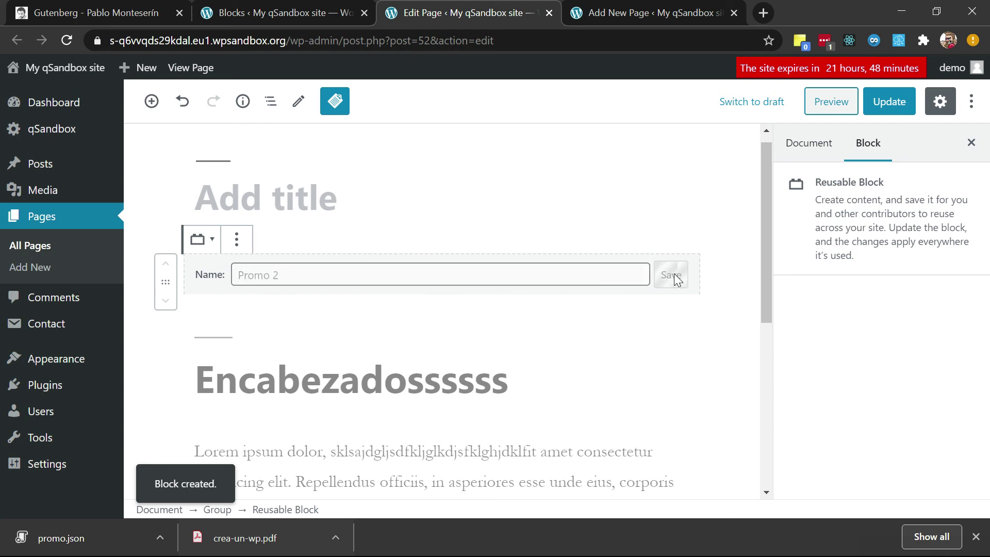
Go back to the block collections list in the course notes and examine the Ghost Kit plugin page in a new tab
click(98, 12)
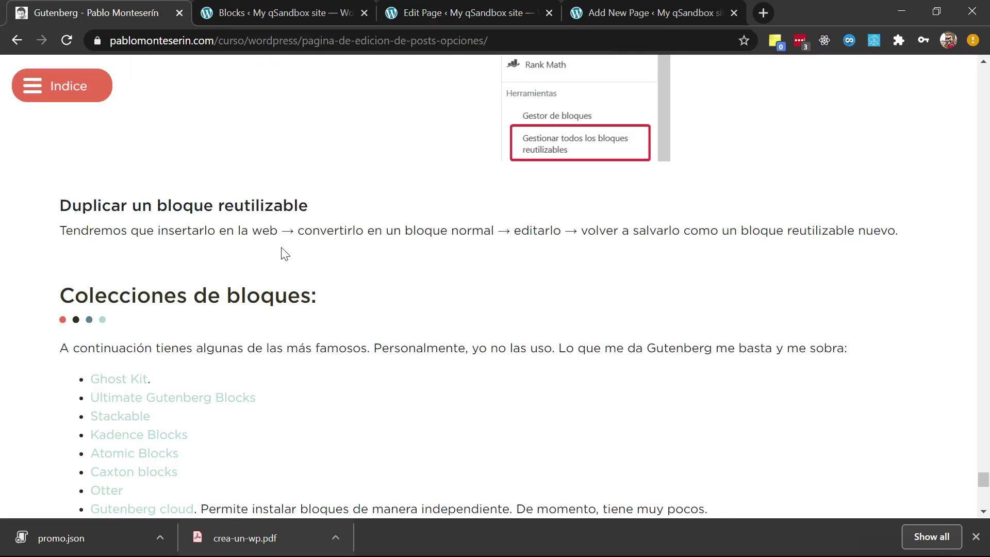
scroll(278, 336, down, 3)
scroll(277, 335, down, 2)
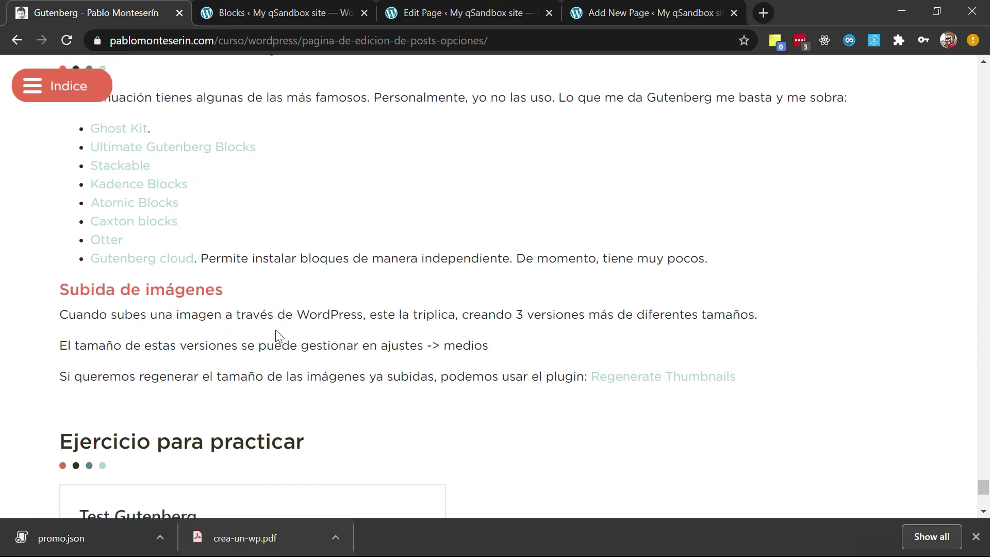
scroll(276, 335, up, 2)
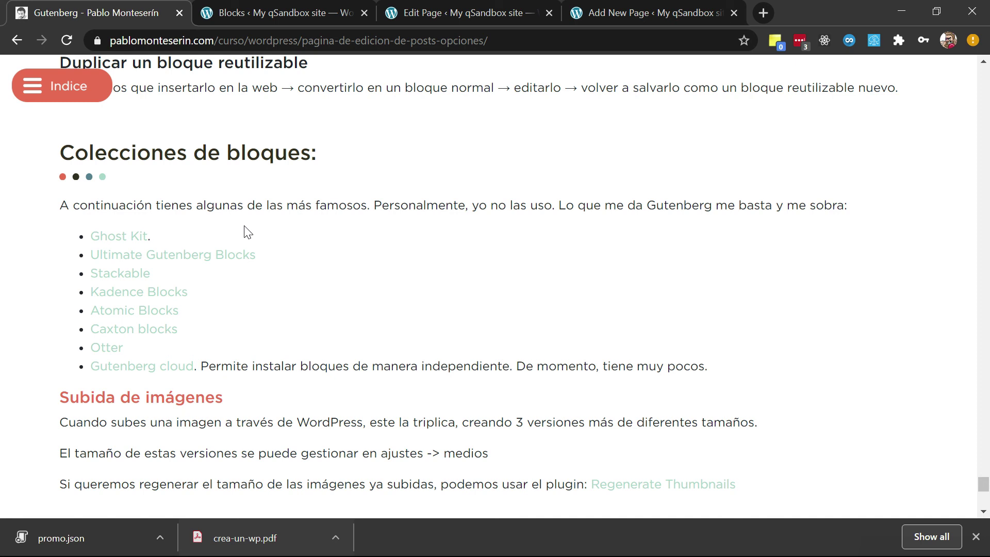
middle_click(135, 241)
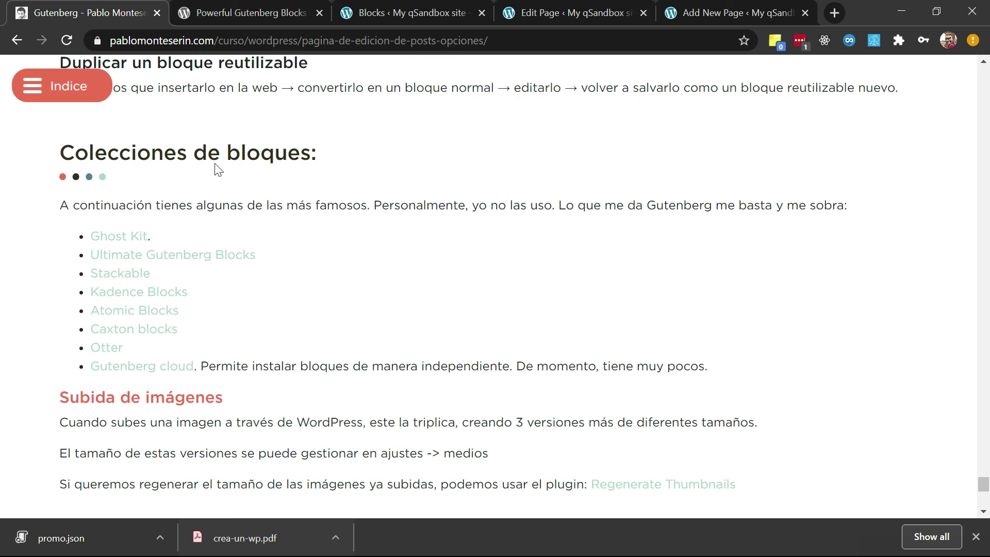
click(265, 4)
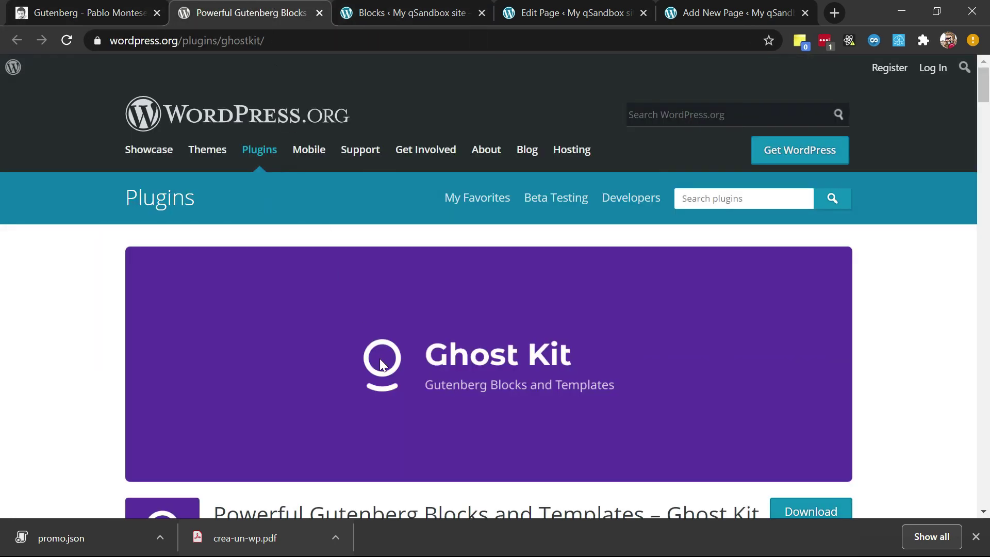
scroll(380, 357, down, 4)
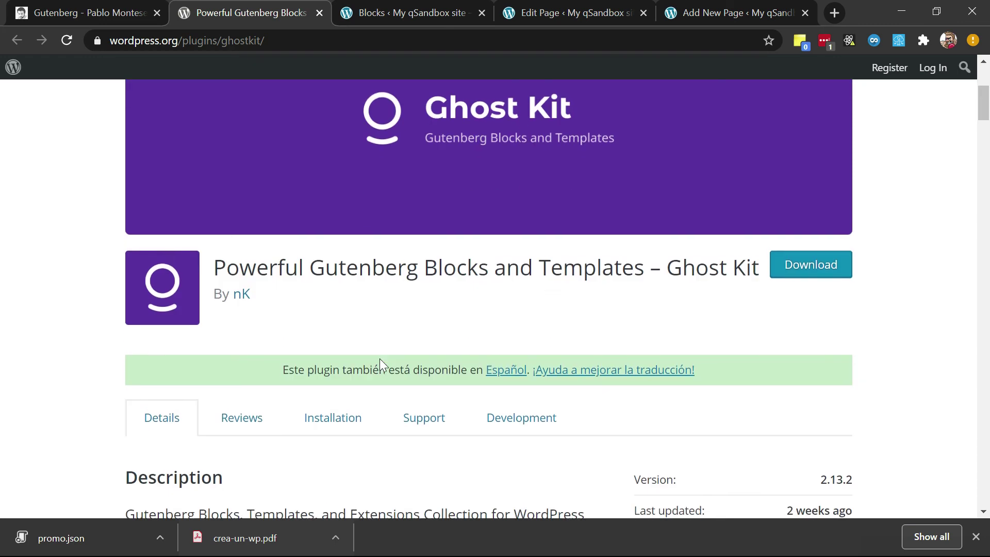
From the course notes, open the Gutenberg cloud link in a new tab and look over its plugin page
click(106, 17)
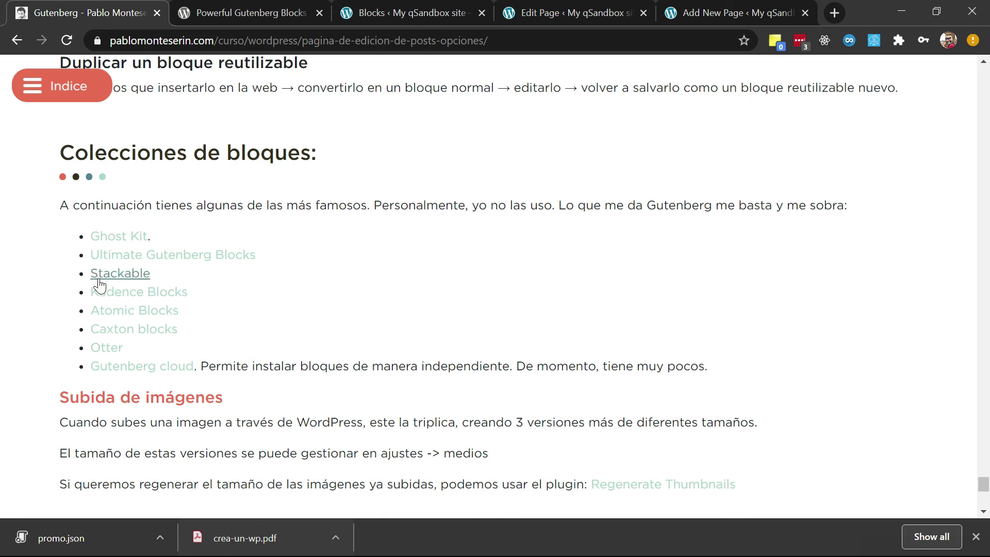
ctrl+click(141, 367)
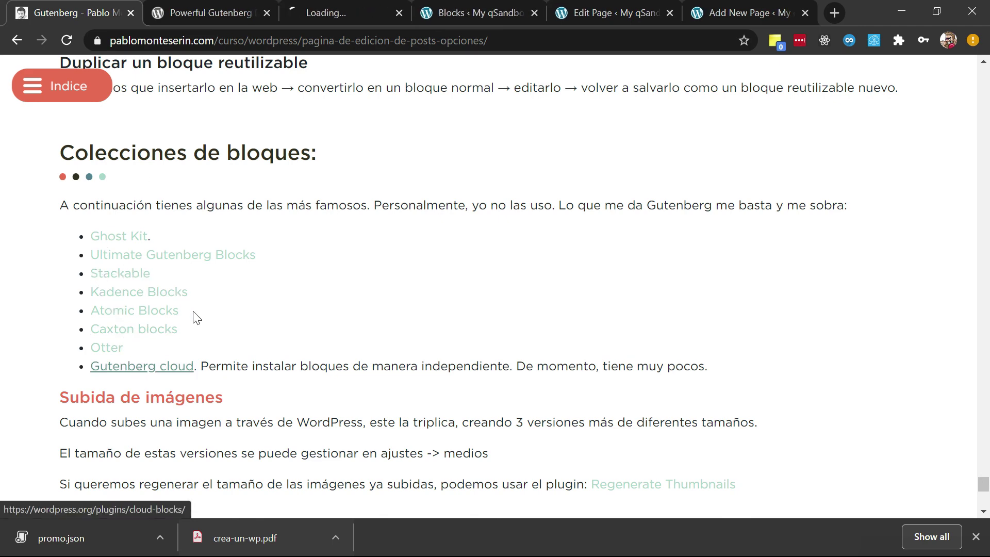
click(347, 11)
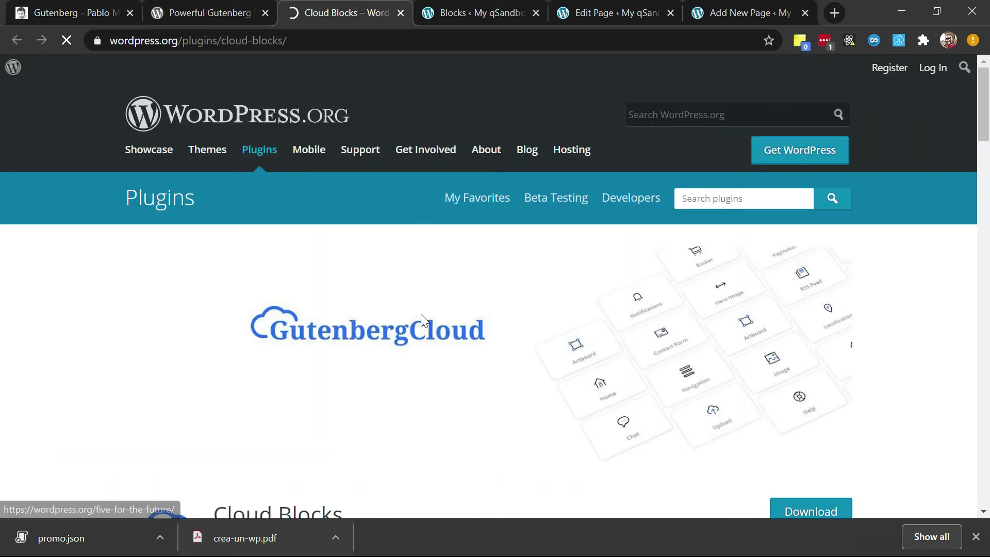
scroll(423, 320, down, 3)
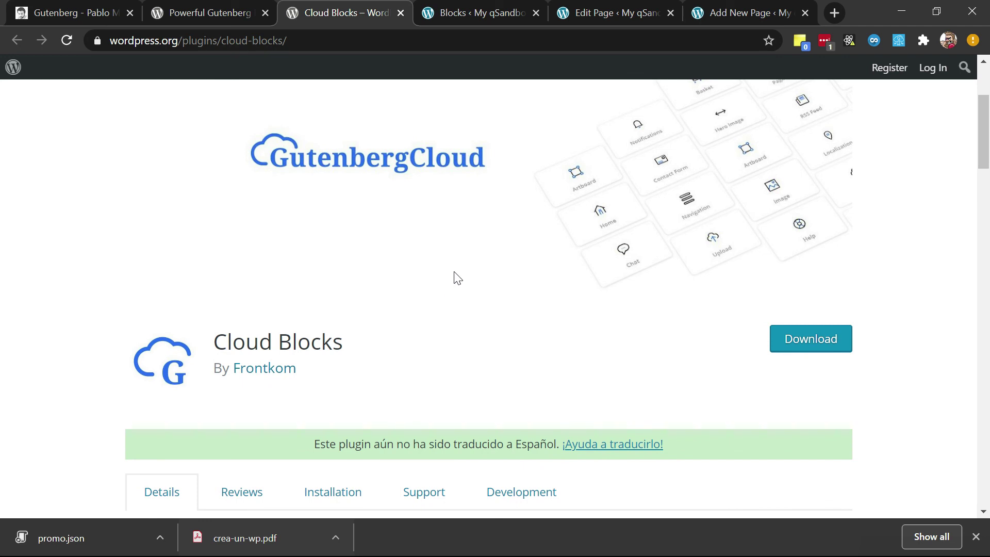